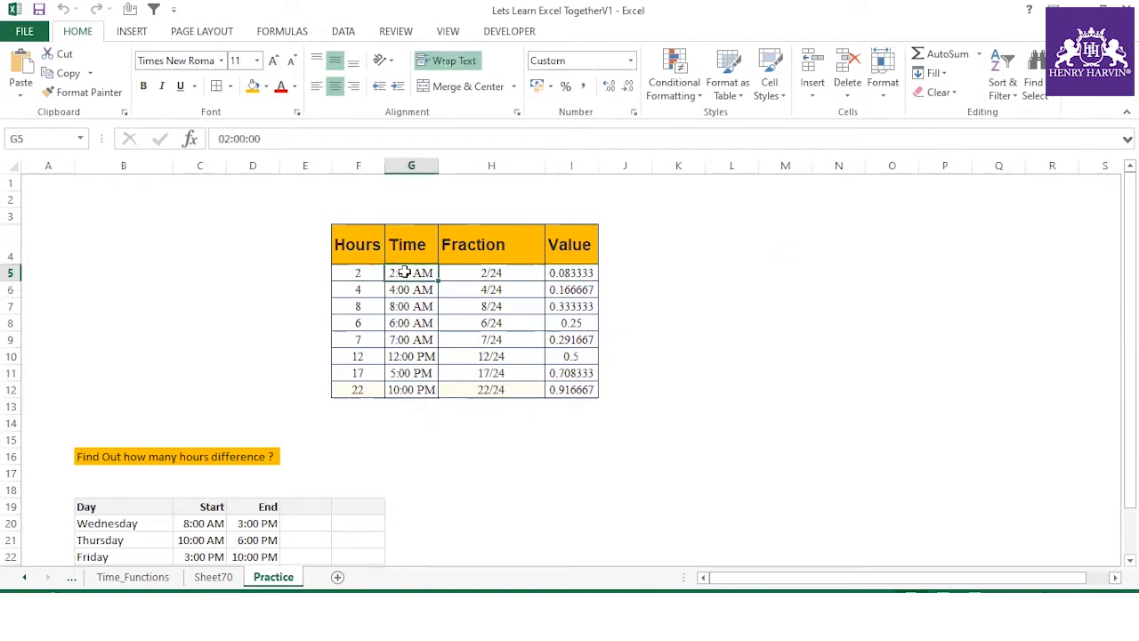
- Examine the time, fraction and value entries in the hours reference table, and the first Wednesday row's start and end times
left_click(356, 290)
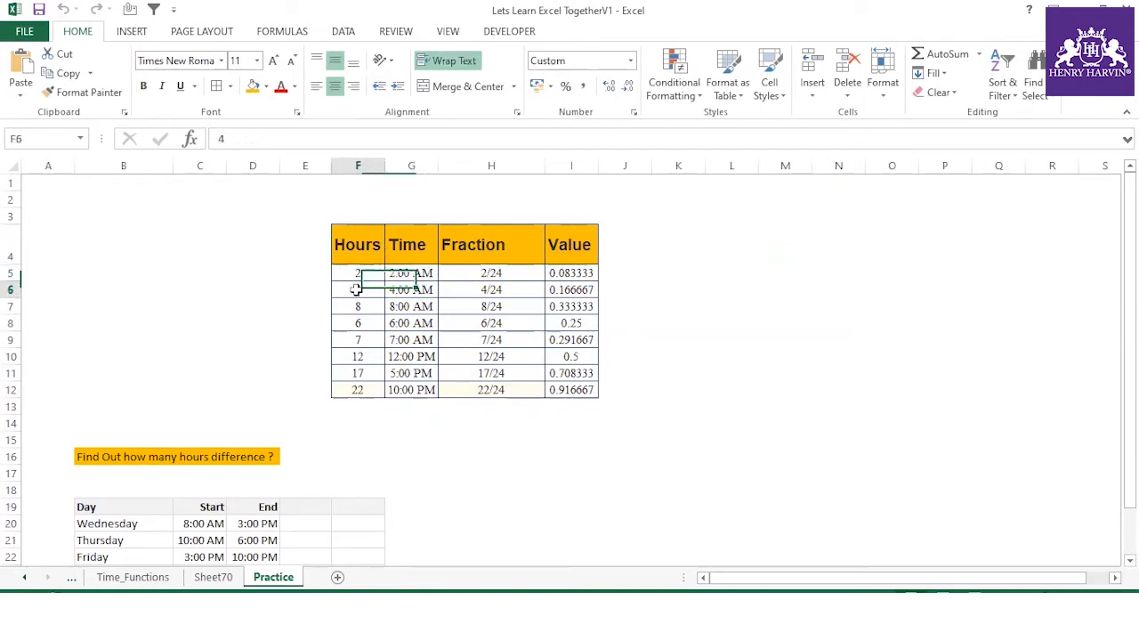
left_click(405, 289)
left_click(482, 292)
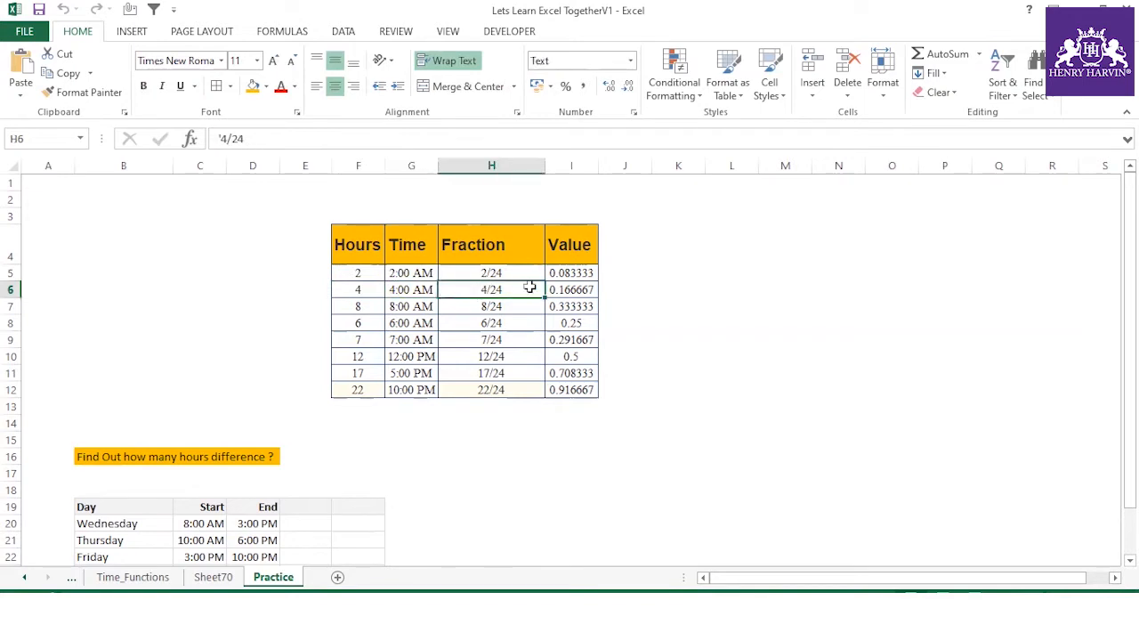
left_click(499, 272)
left_click(525, 346)
left_click(513, 389)
left_click(539, 419)
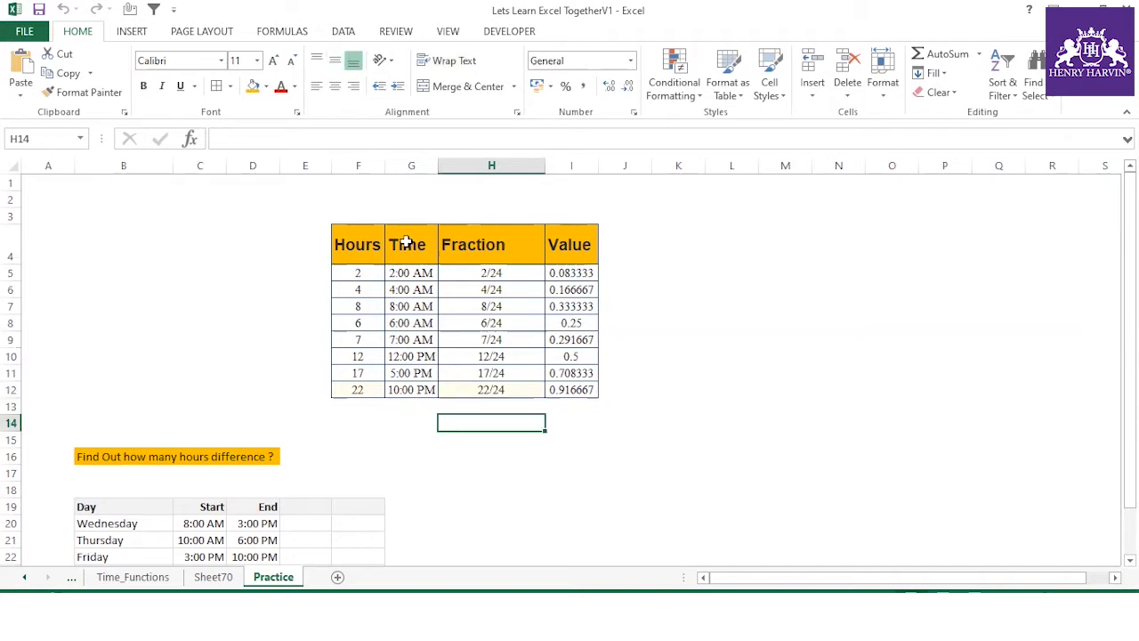
scroll(374, 240, "down", 2)
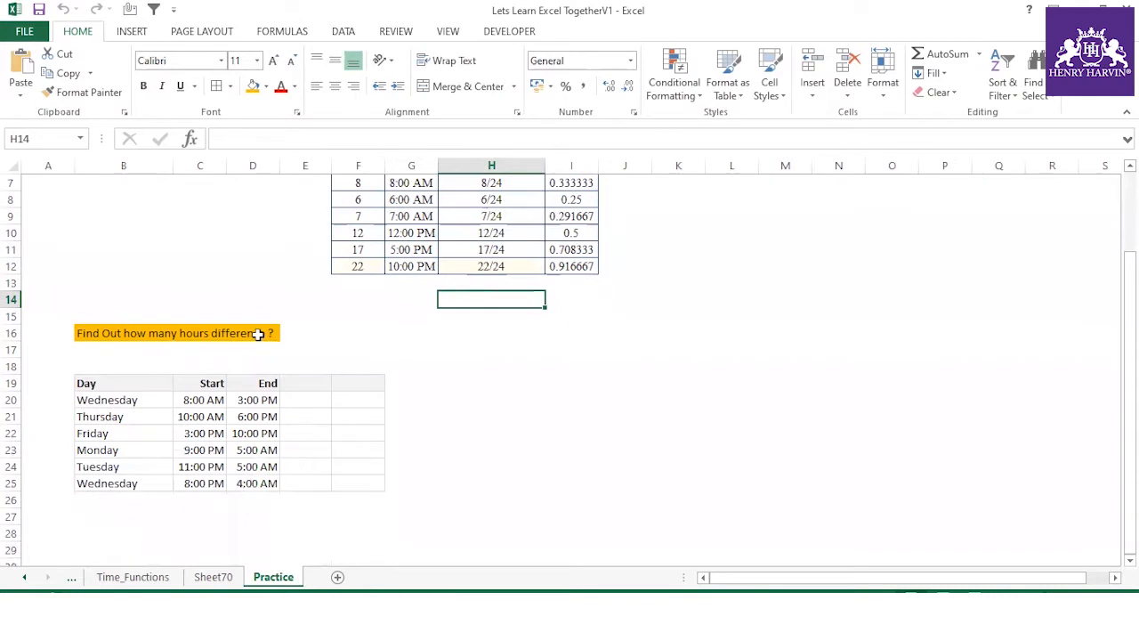
left_click(198, 401)
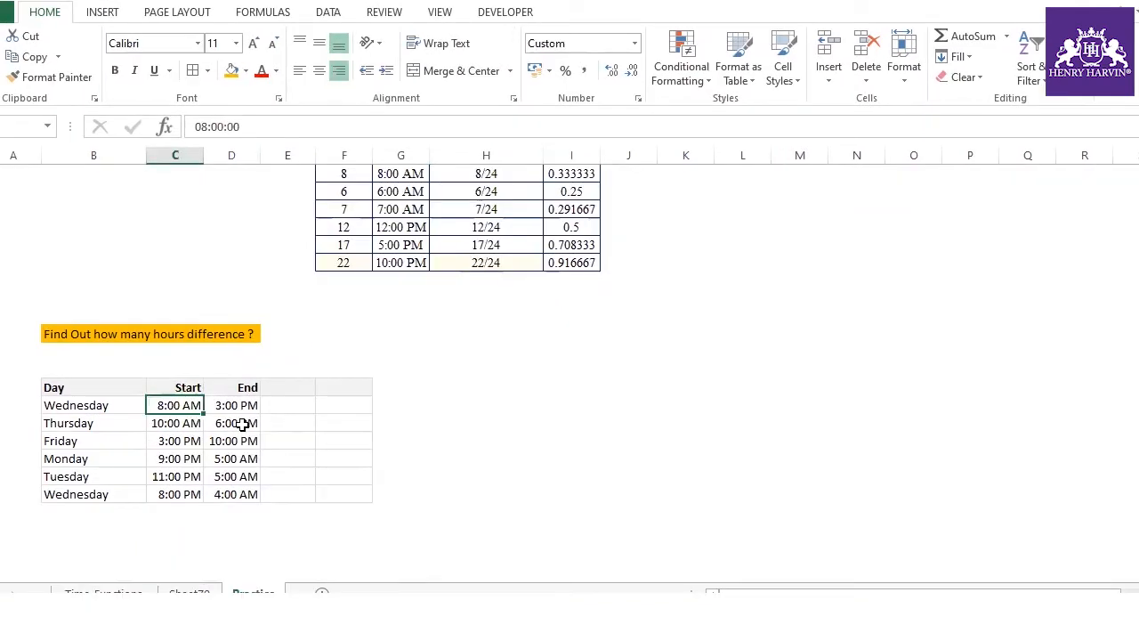
left_click(241, 408)
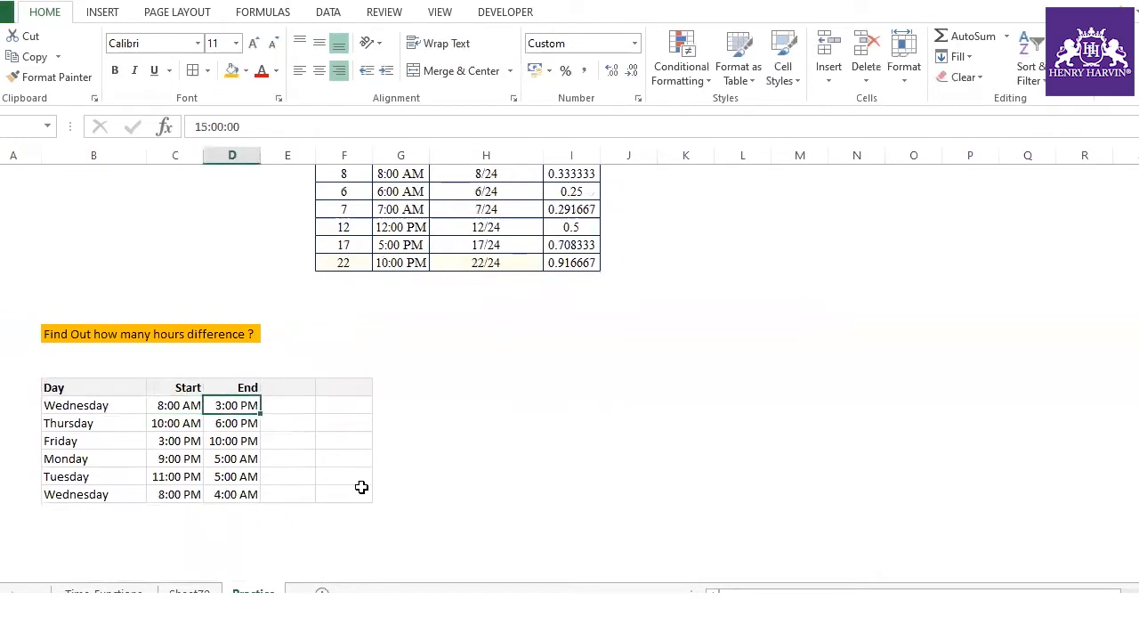
left_click(183, 405)
left_click(236, 406)
- Add the header "Total Hours" in E19 beside End and fit column E's width to it
left_click(281, 387)
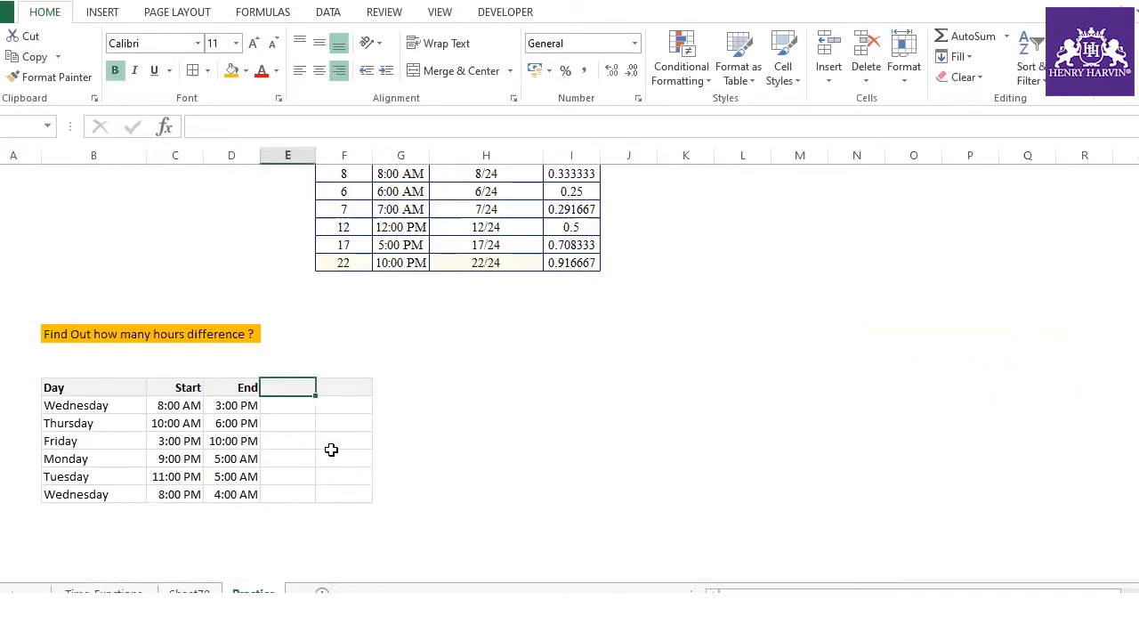
type("D")
type("otal Ho")
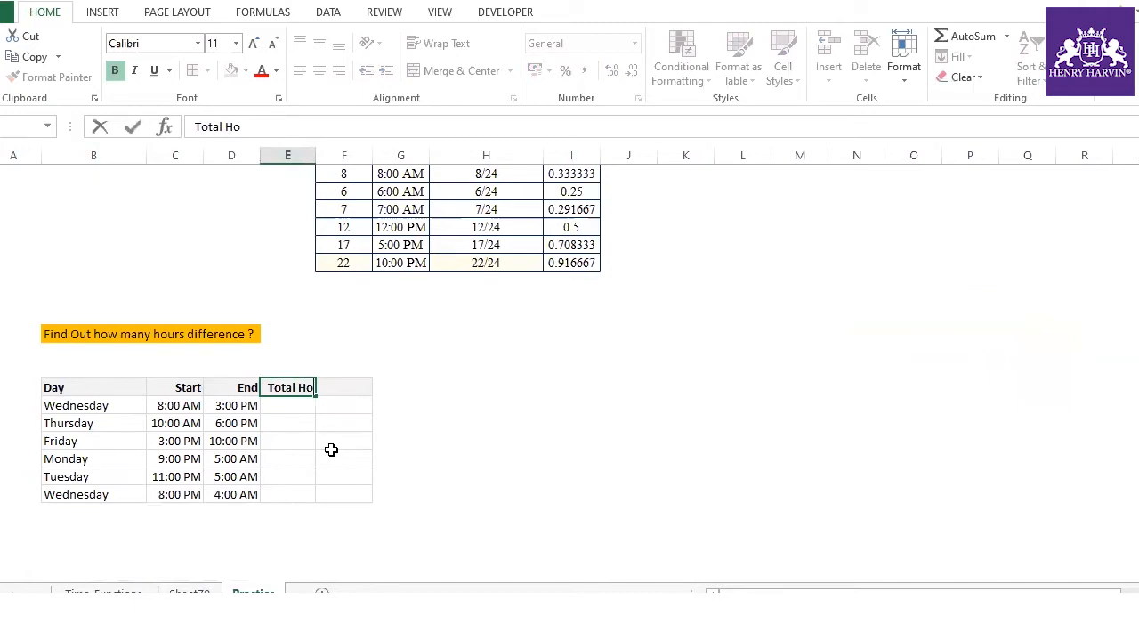
type("urs")
left_click(475, 429)
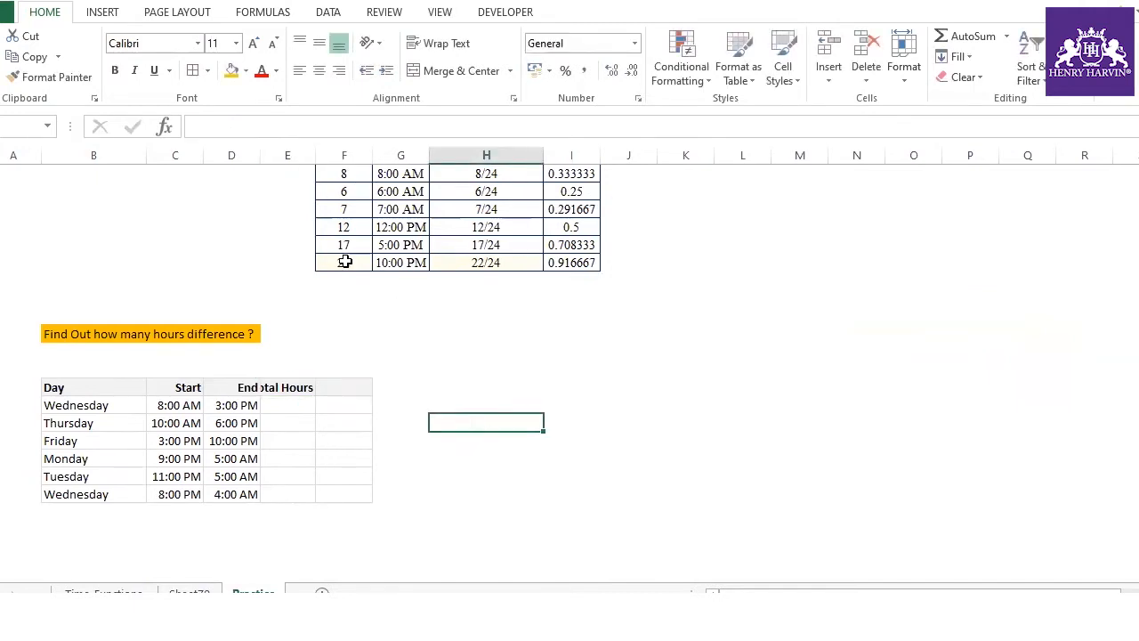
double_click(316, 149)
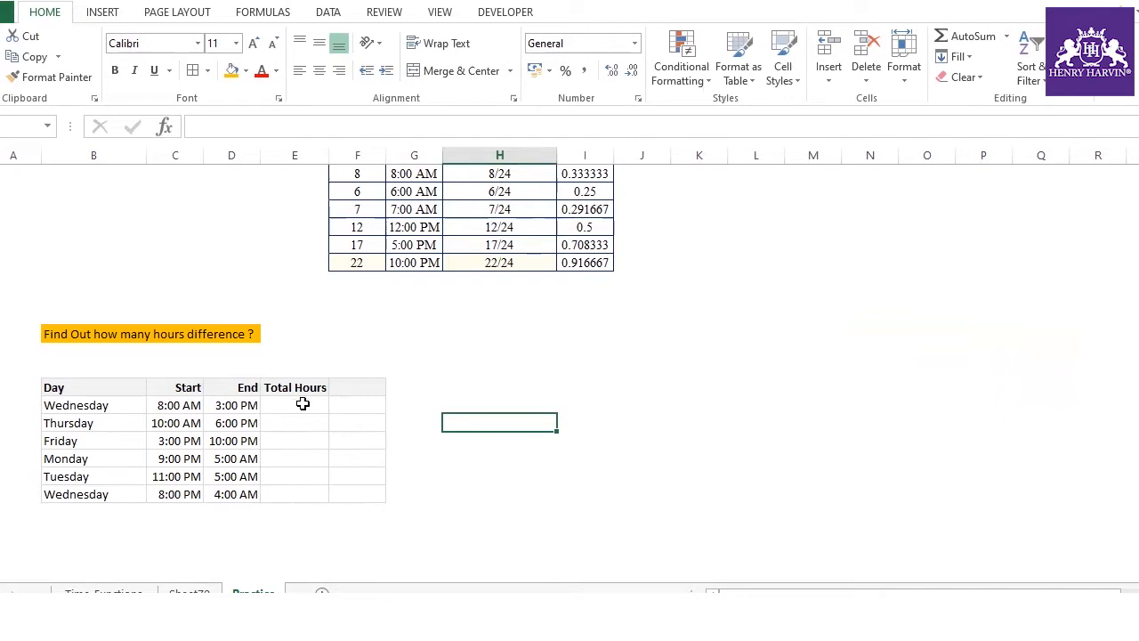
- Calculate the first Wednesday row's total hours in E20 by subtracting start from end with =D20-C20
left_click(174, 406)
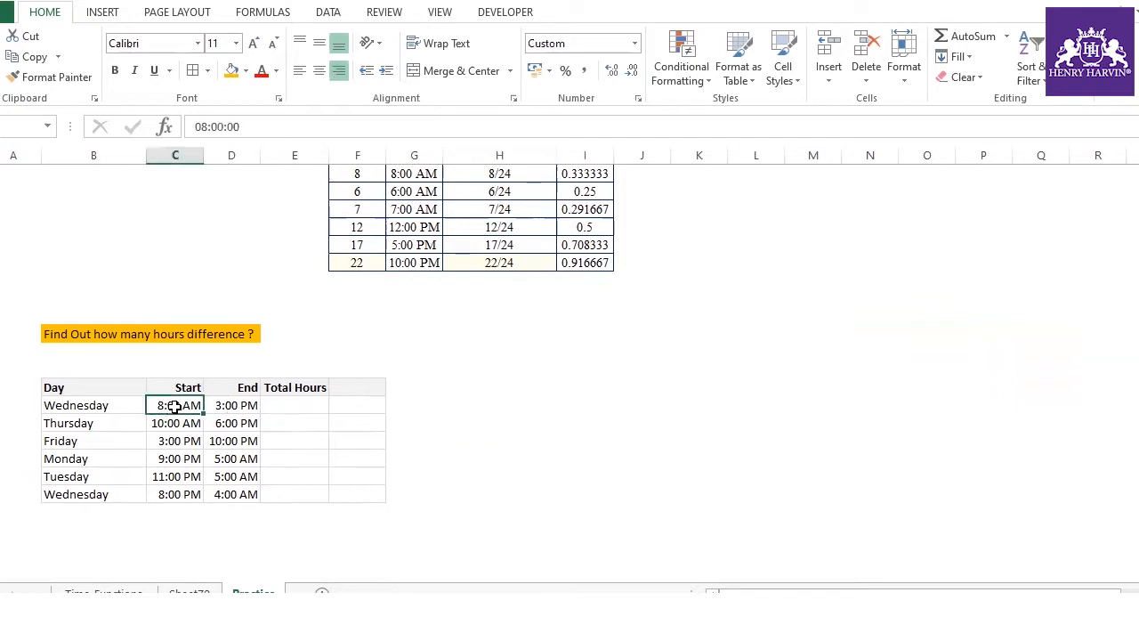
left_click(230, 406)
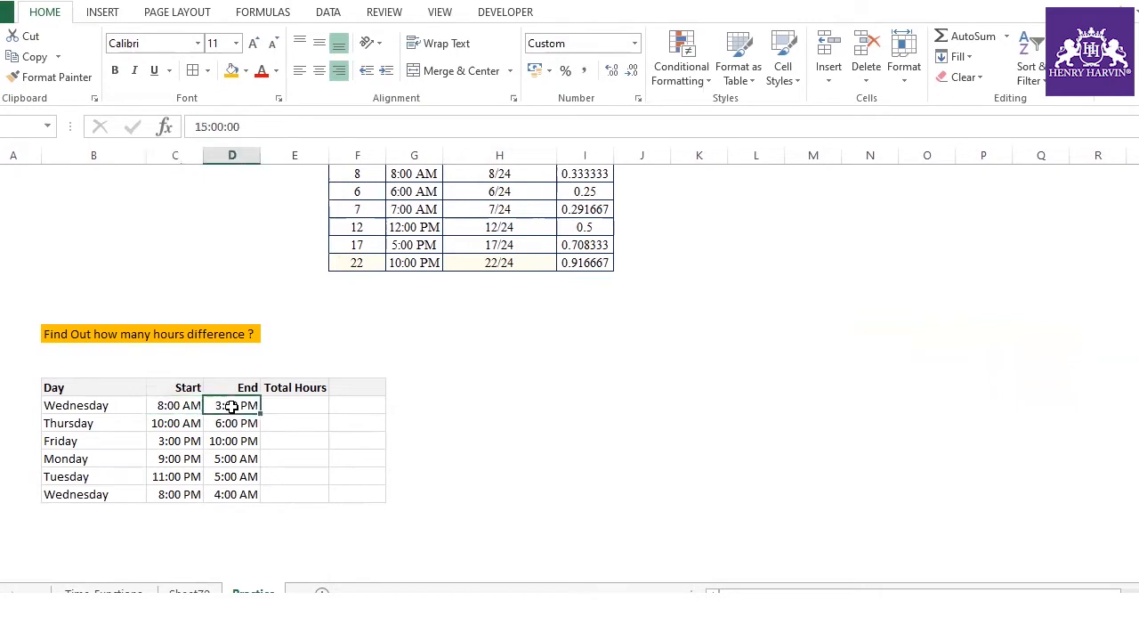
left_click(169, 405)
left_click(228, 405)
left_click(175, 405)
left_click(234, 402)
left_click(303, 403)
type("=")
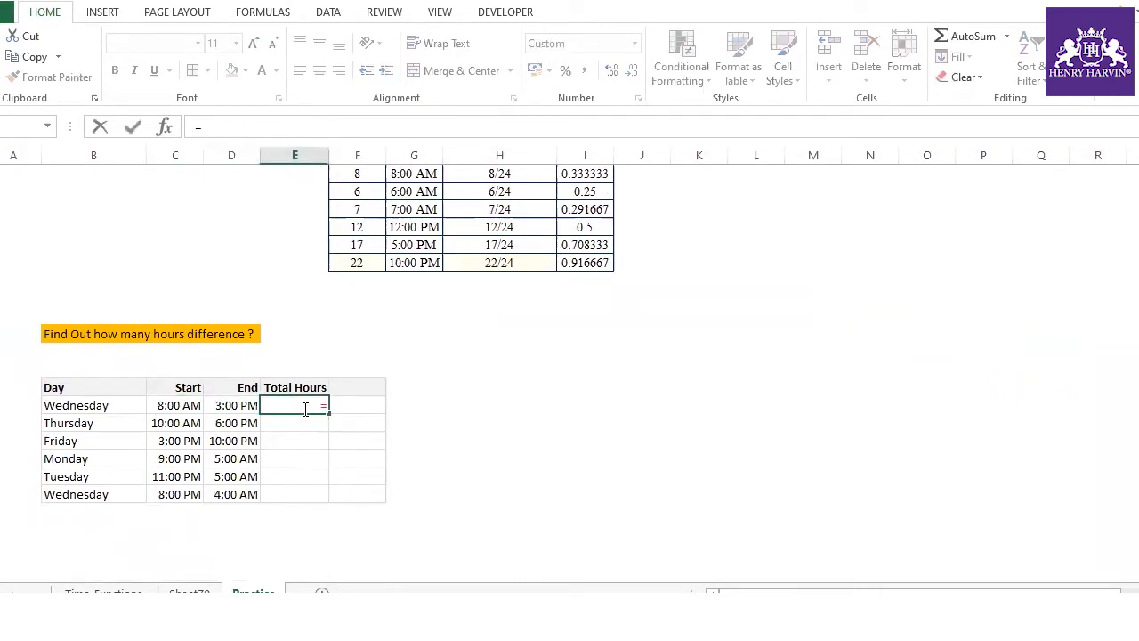
left_click(230, 407)
type("-")
left_click(183, 405)
key("Return")
- Copy the Total Hours formula from E20 down to E25 and widen column E
left_click(321, 405)
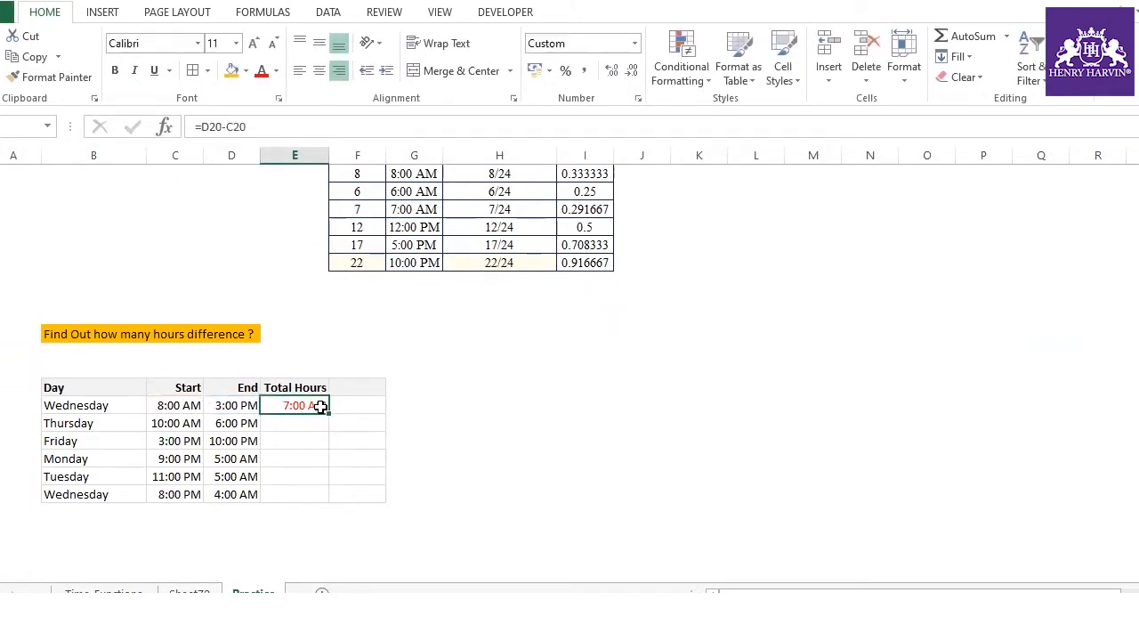
left_click_drag(329, 412, 327, 495)
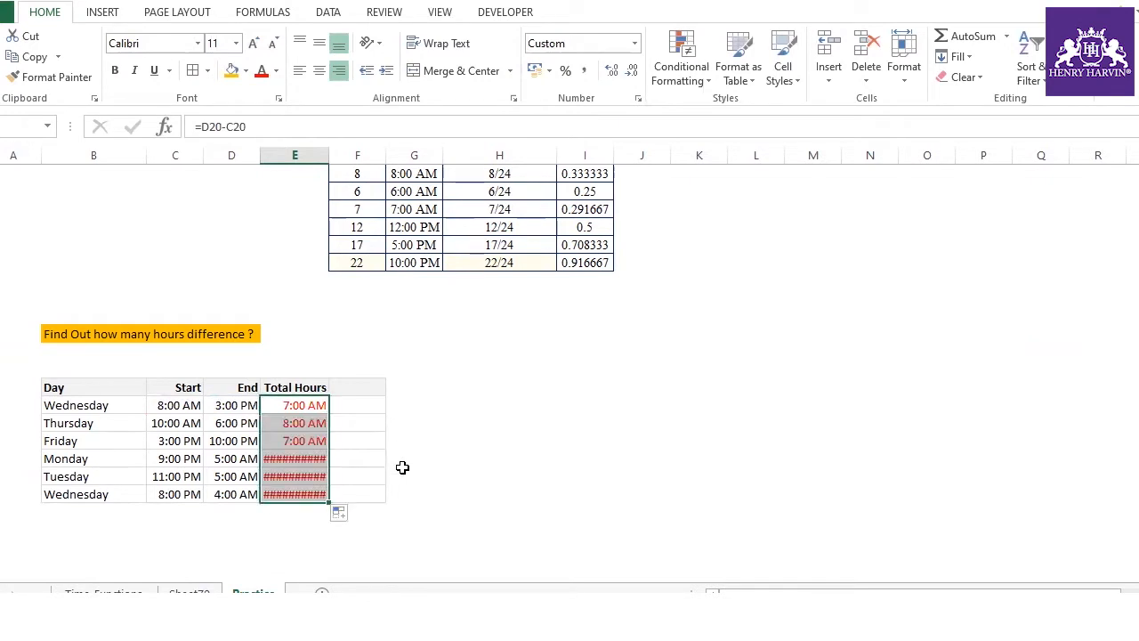
left_click(309, 458)
left_click(311, 476)
left_click(310, 494)
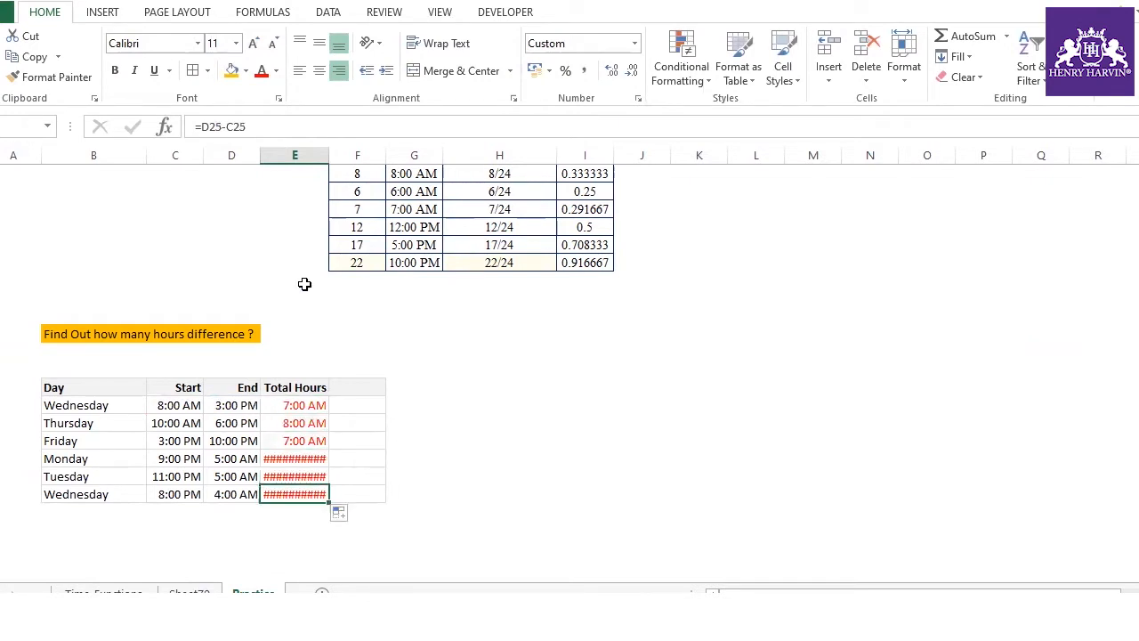
left_click_drag(328, 155, 339, 264)
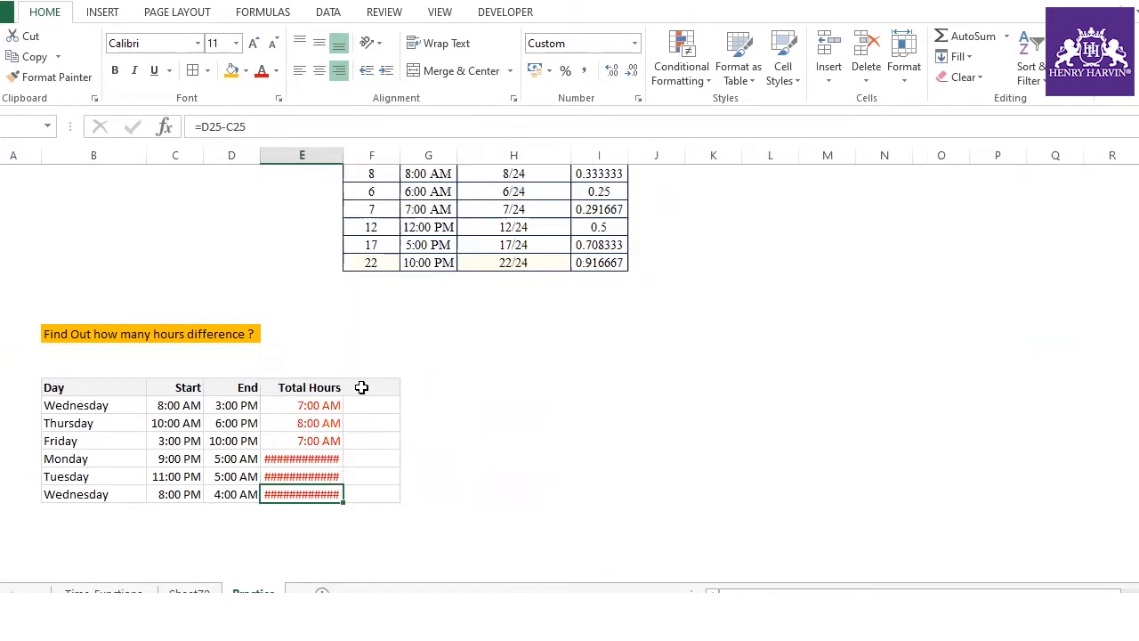
- Compare Wednesday's 8:00 AM start time with the 8-hour row of the reference table
left_click_drag(317, 400, 300, 500)
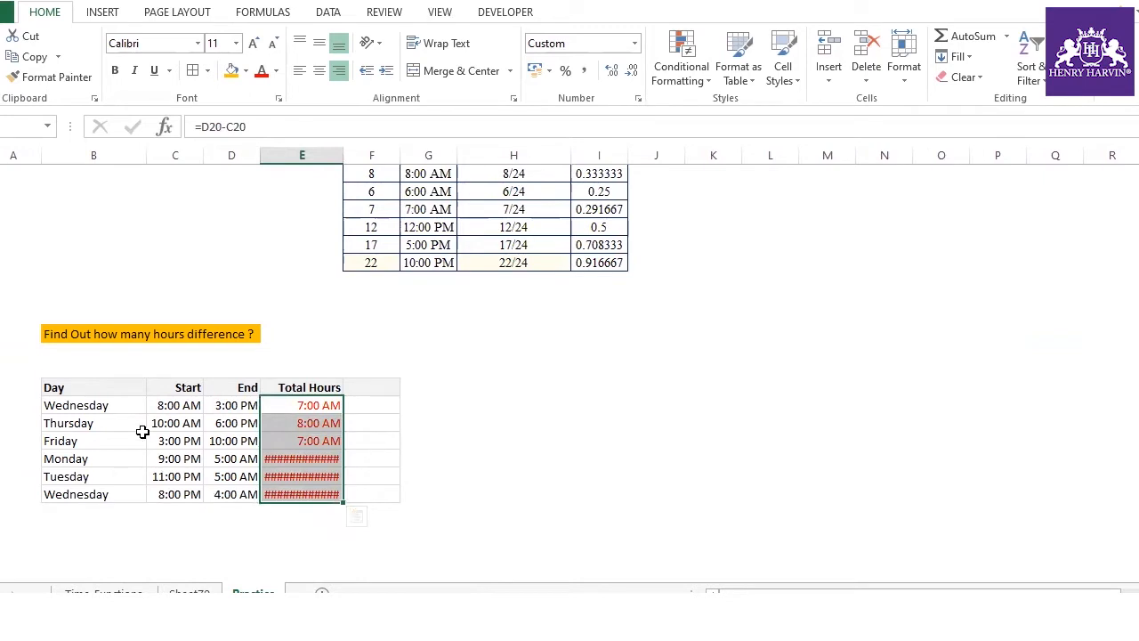
left_click(162, 406)
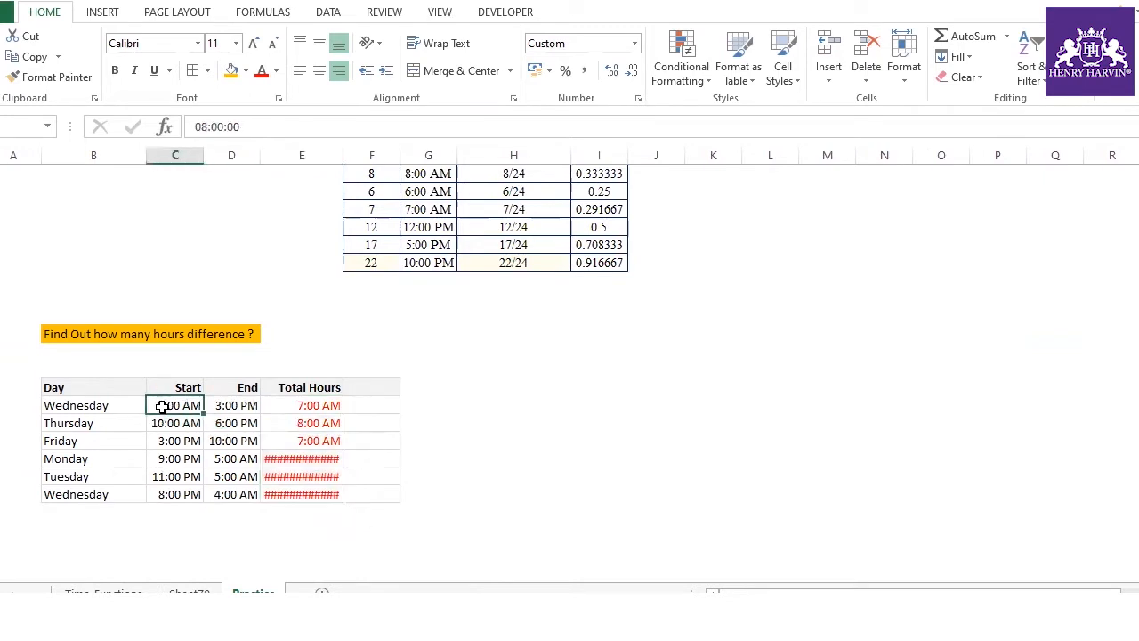
left_click(366, 175)
left_click(419, 175)
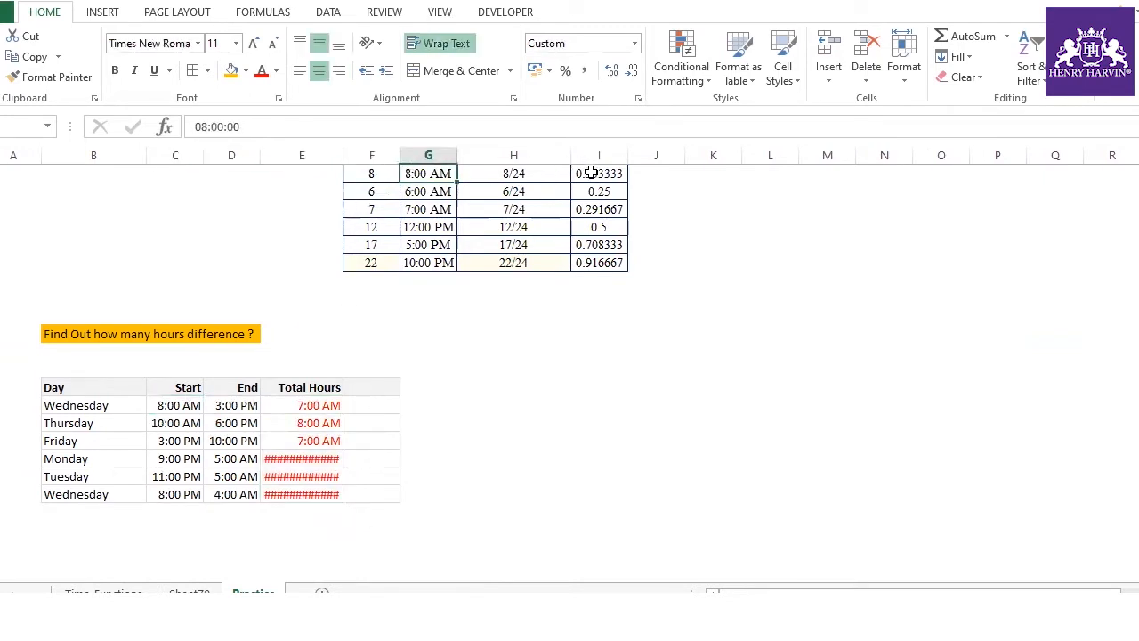
left_click(591, 173)
left_click(167, 418)
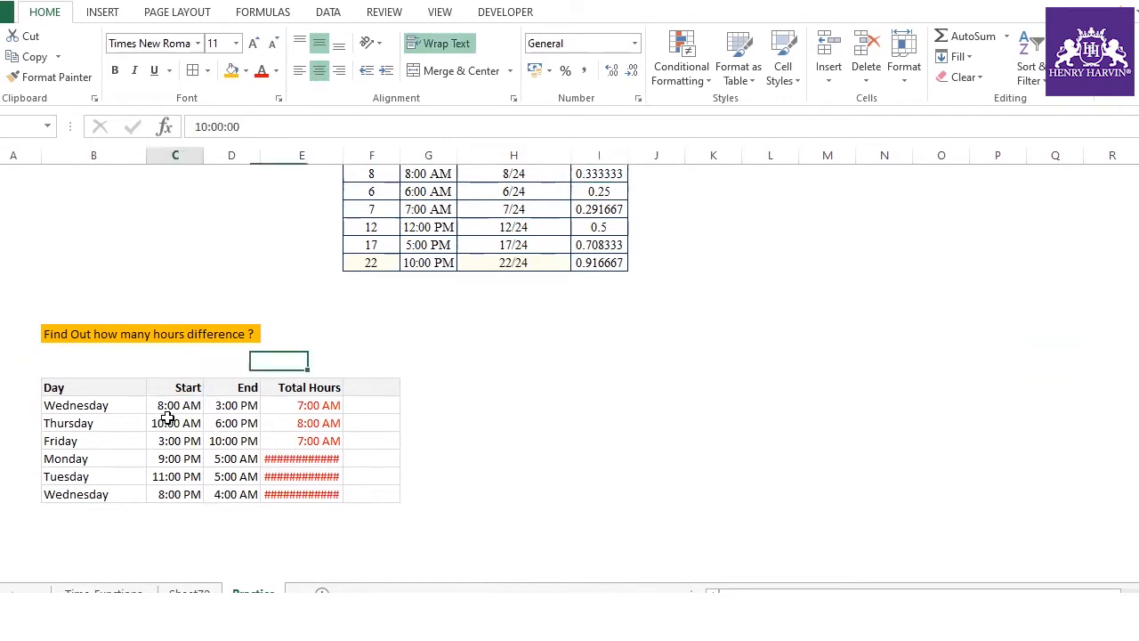
- Try changing the 12-hour entry in F10 to 10, check its fraction and value, and undo the change
scroll(621, 345, "up", 1)
left_click(381, 307)
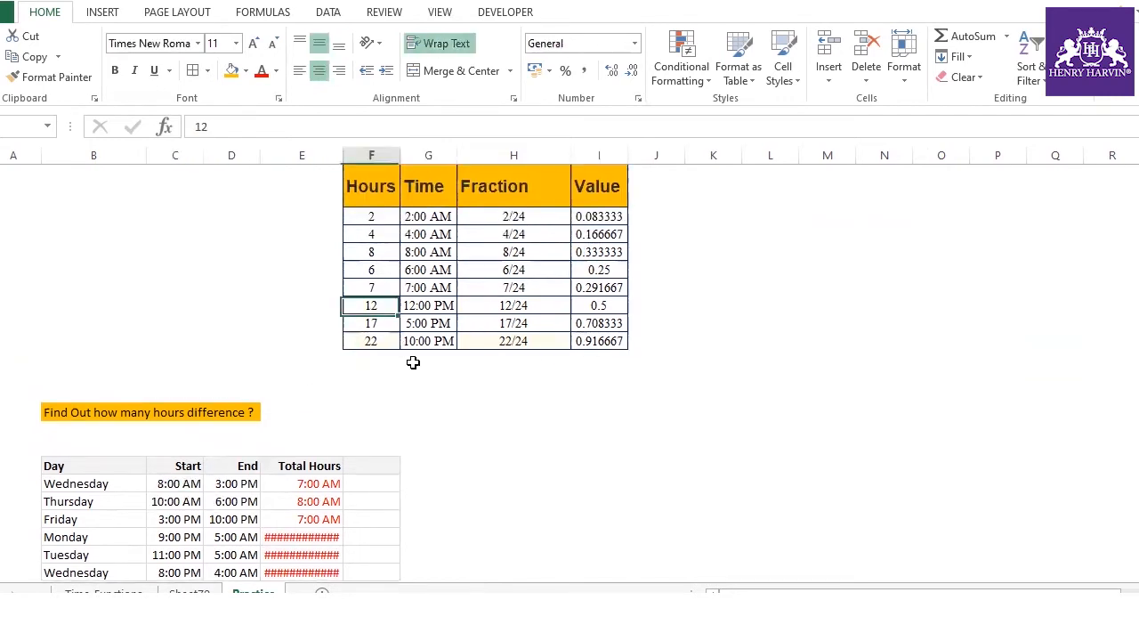
type("10")
left_click(510, 427)
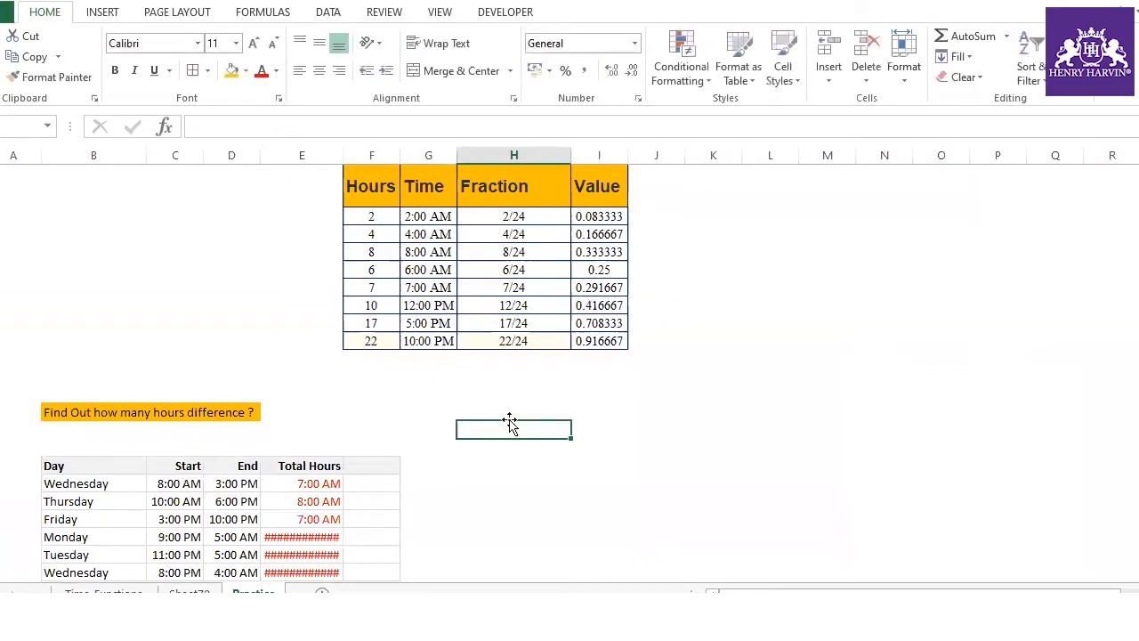
left_click(514, 307)
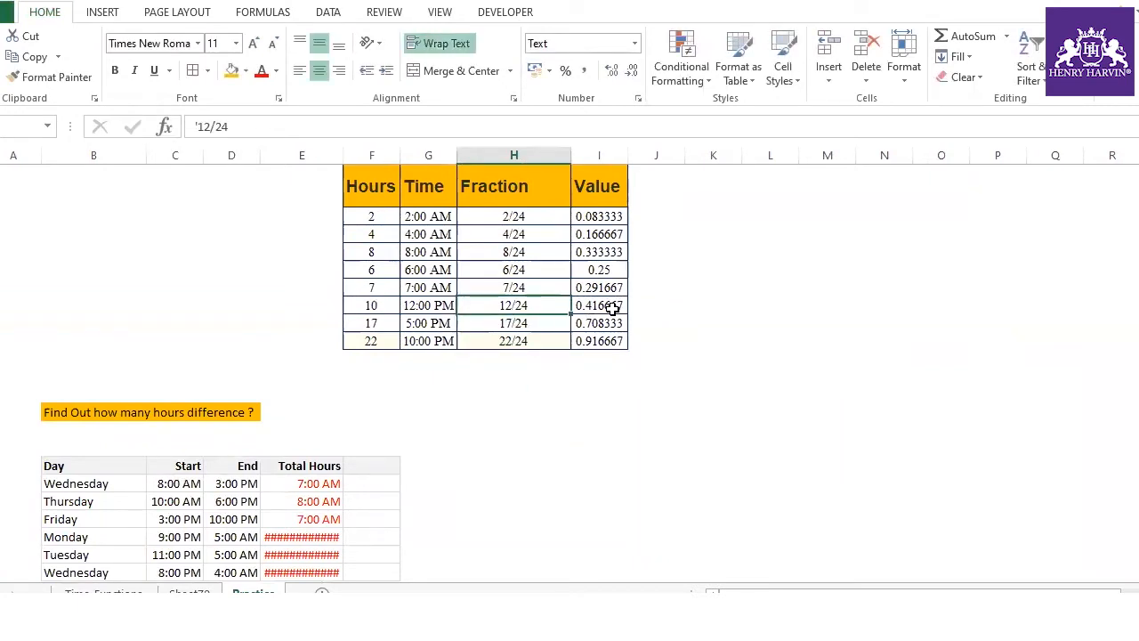
left_click(612, 308)
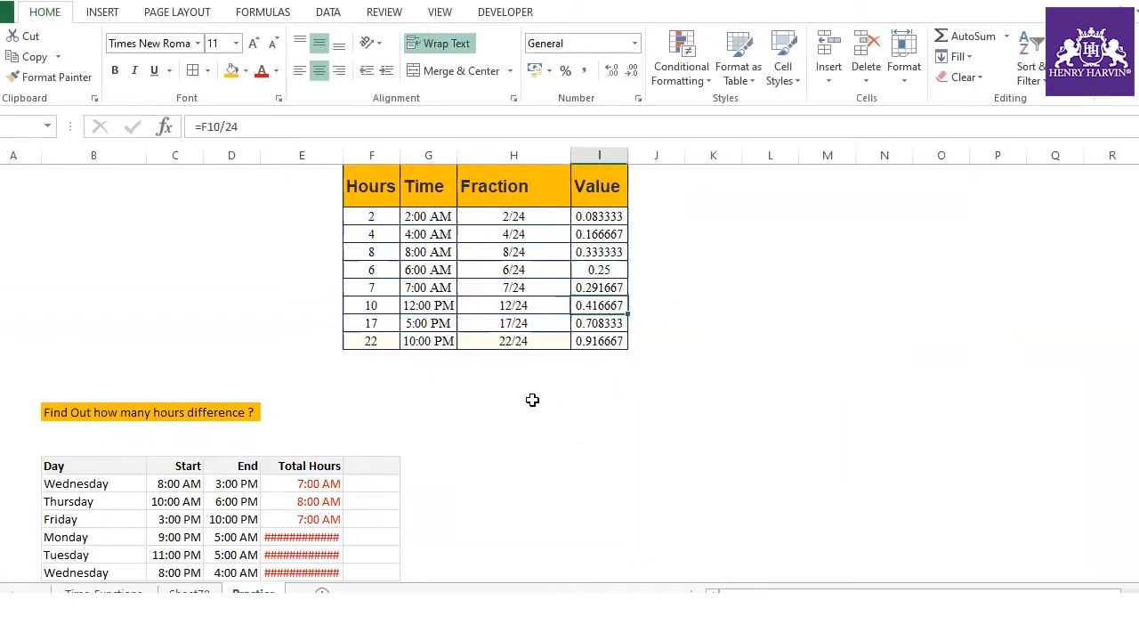
key("ctrl+z")
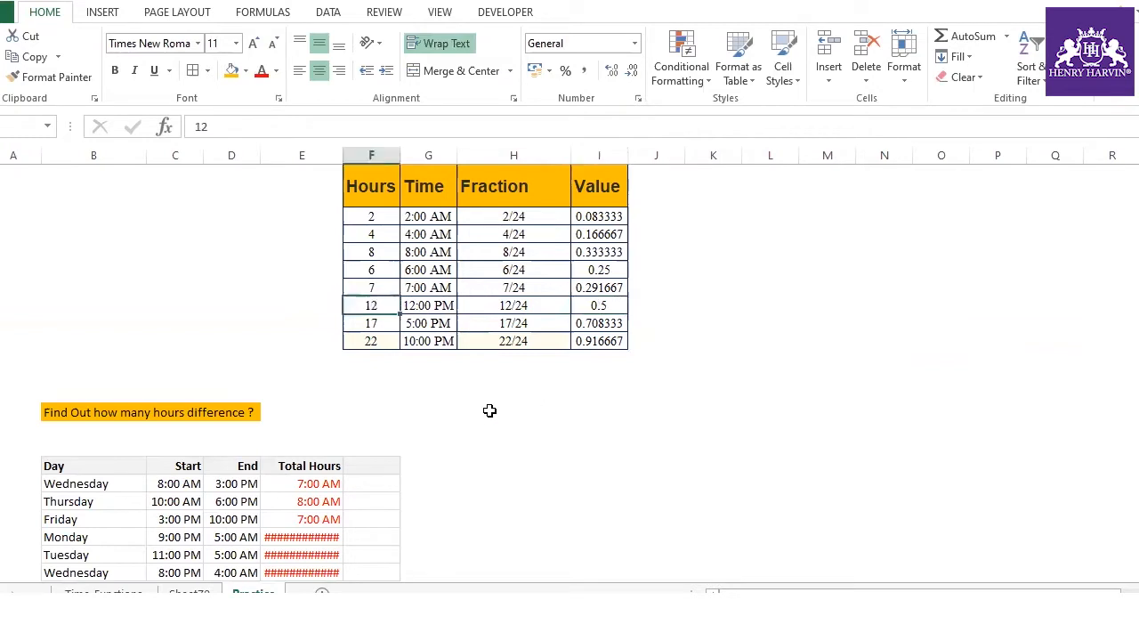
- Enter 10 in H16 and calculate its day fraction in J16 with =10/24
left_click(489, 410)
type("10")
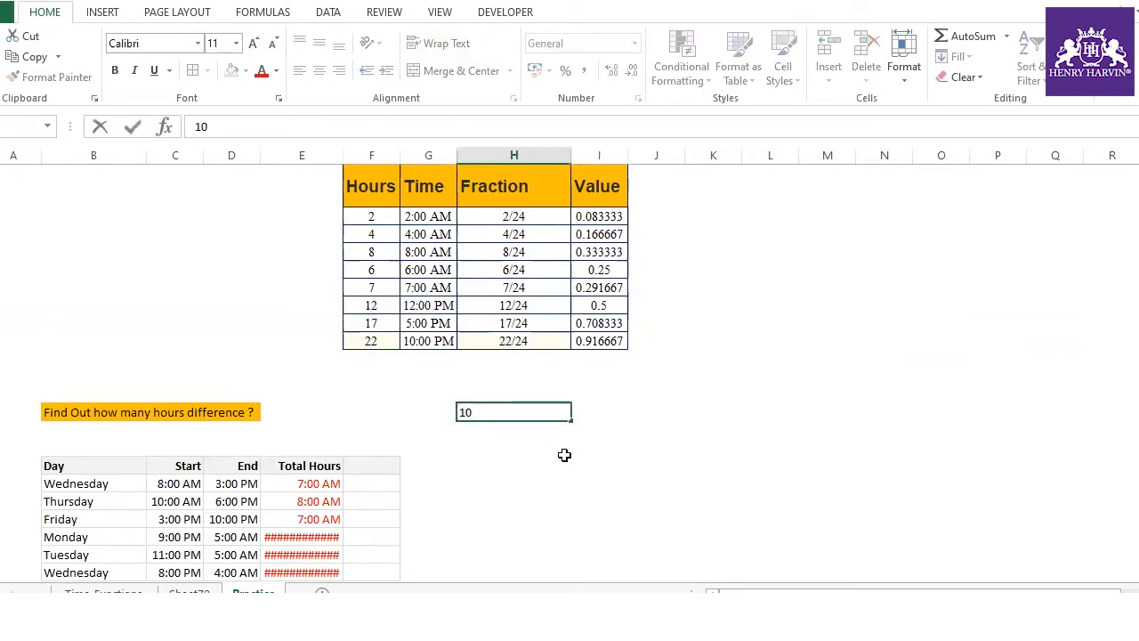
left_click(634, 417)
type("=")
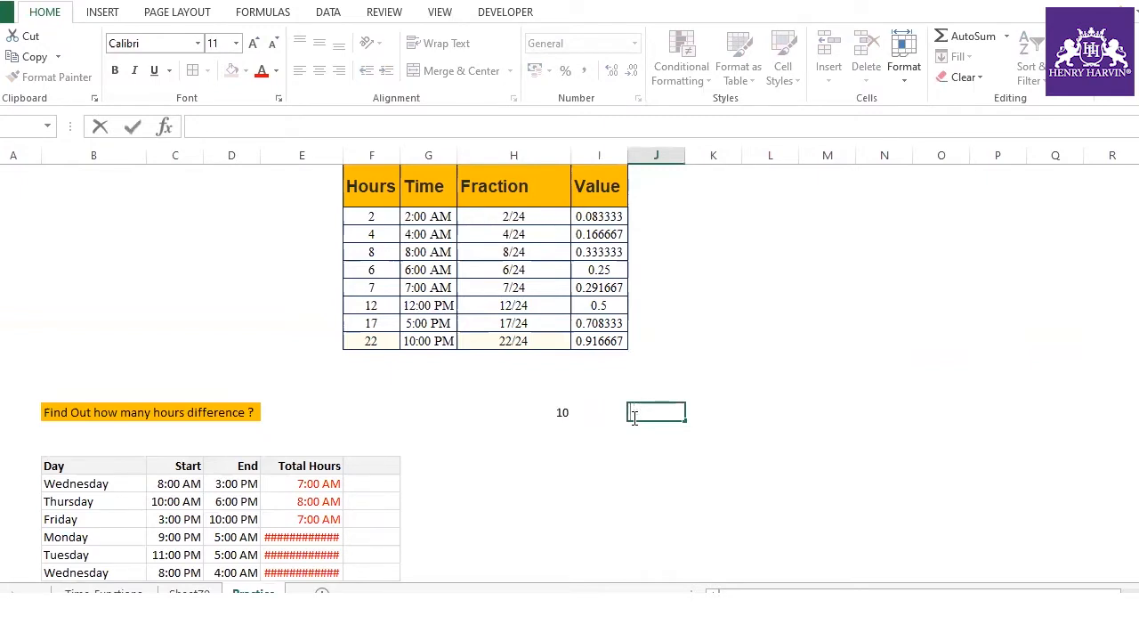
type("=10/24")
key("Return")
left_click(652, 412)
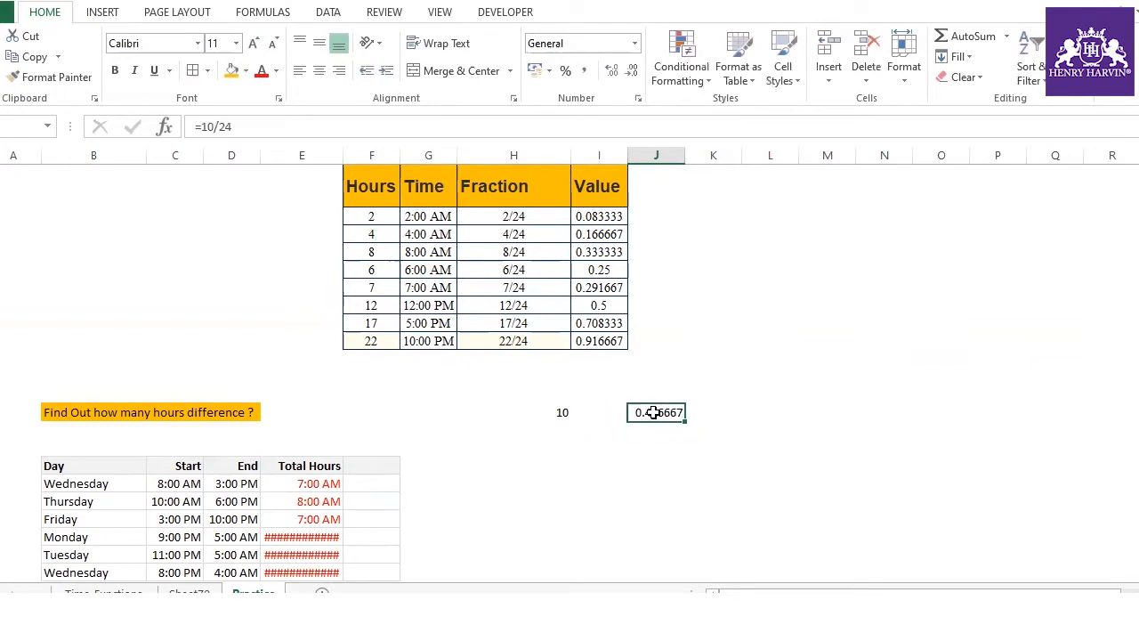
- Enter 8 in H17 and calculate its day fraction in J17 with =8/24
scroll(561, 429, "down", 1)
left_click(564, 354)
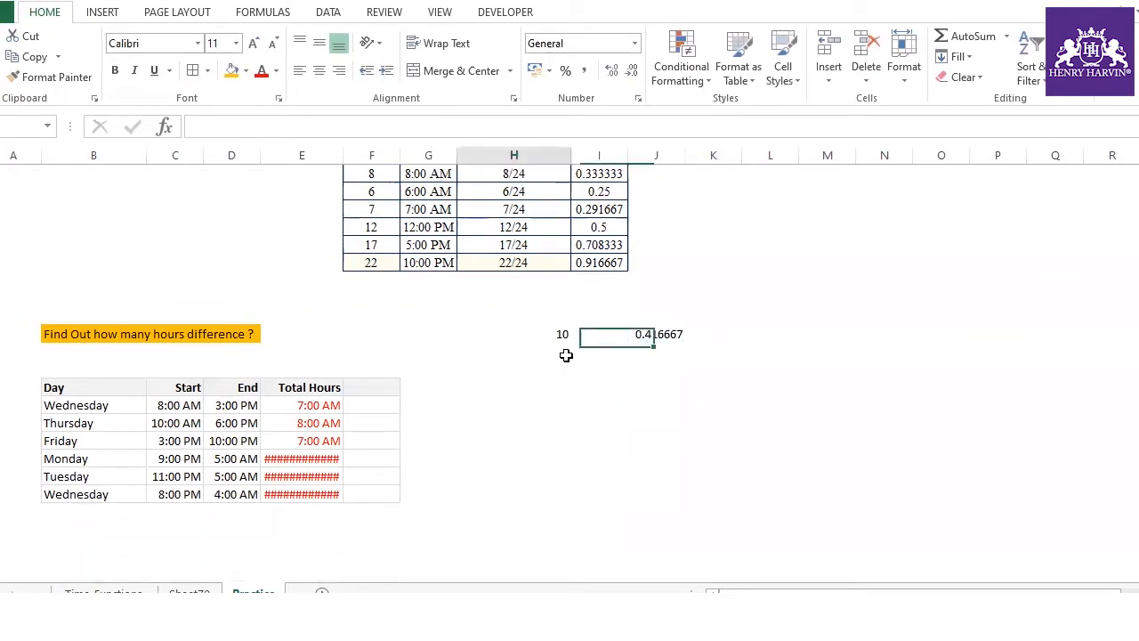
type("8")
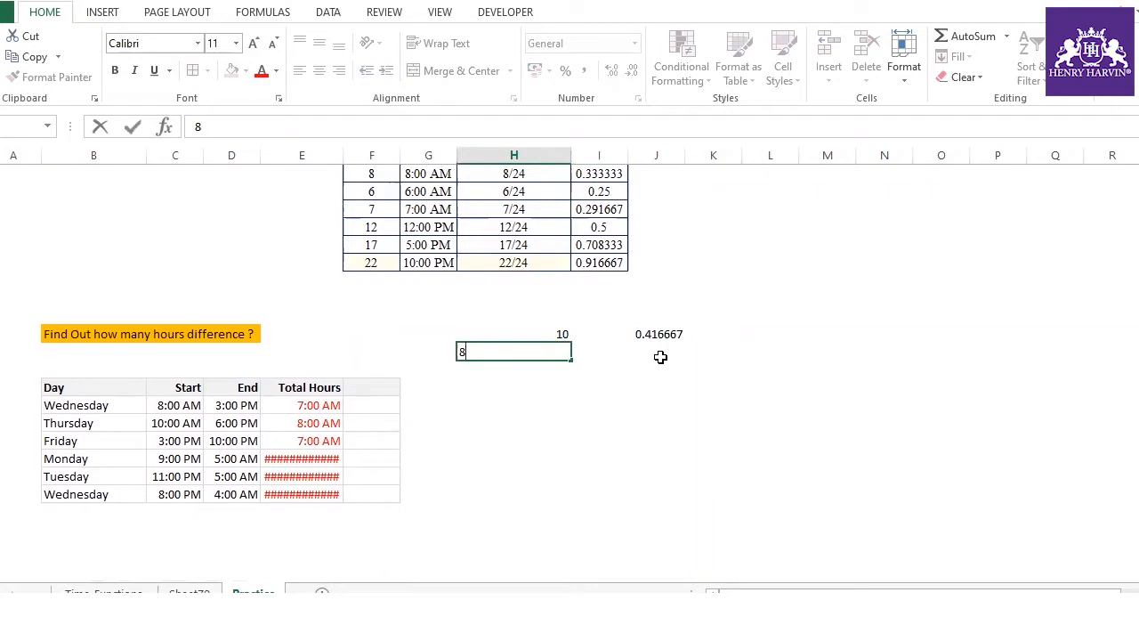
left_click(658, 355)
type("=8/24")
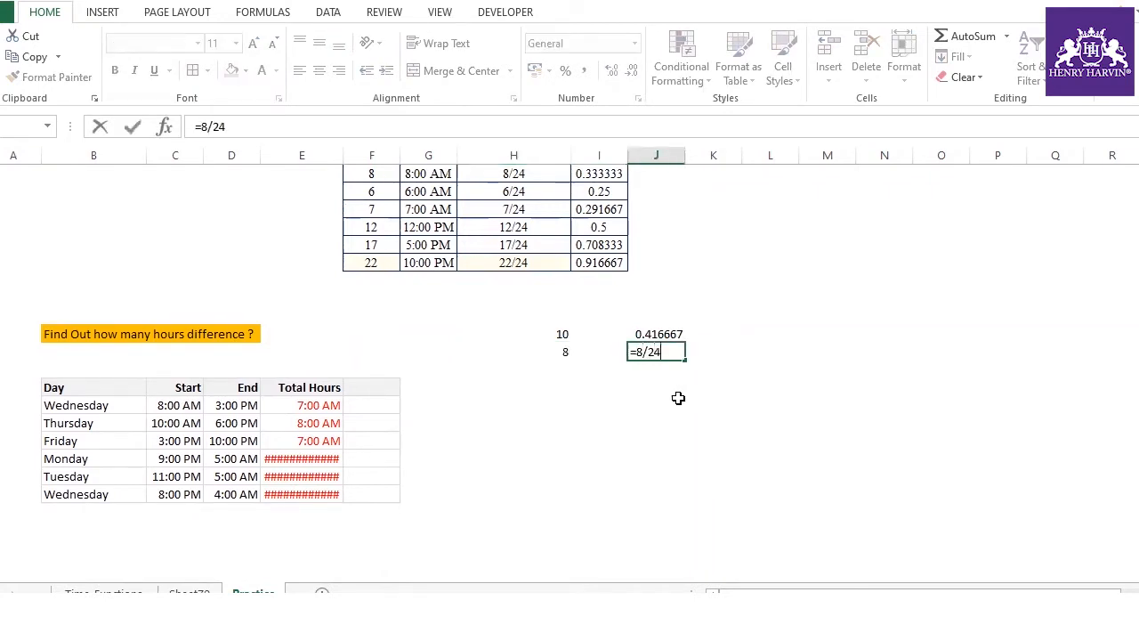
key("Return")
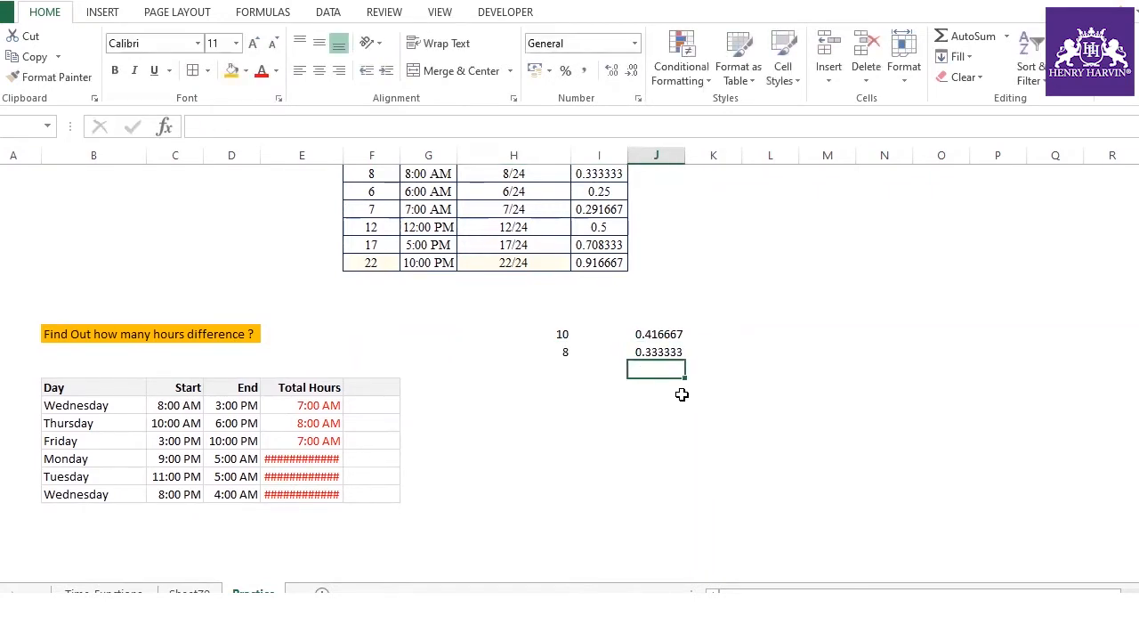
left_click(666, 352)
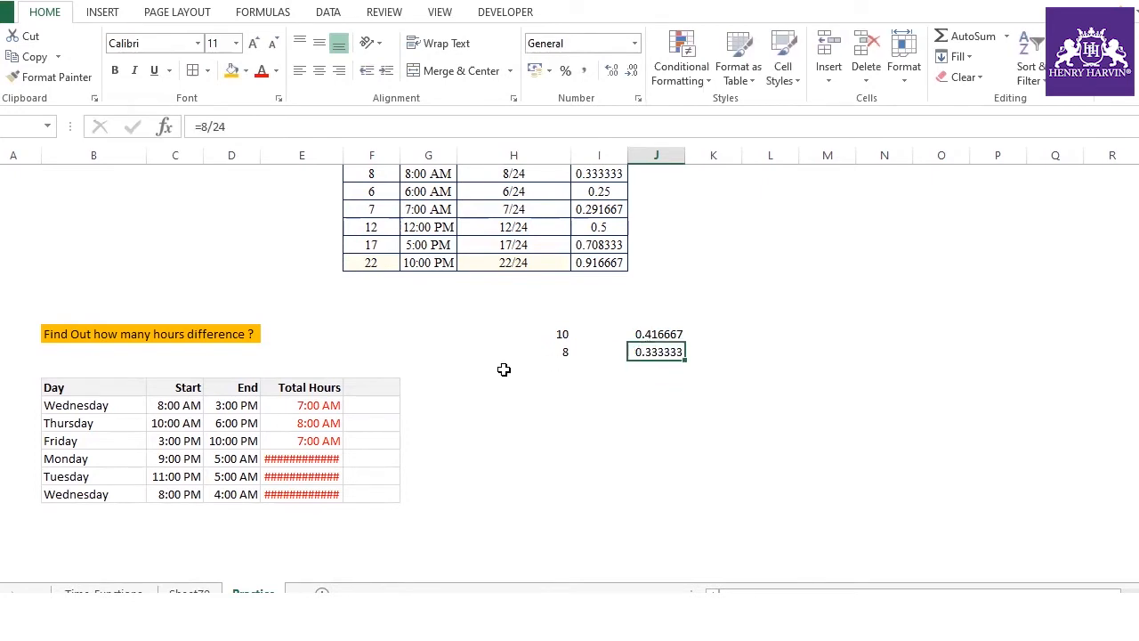
- Change the hours value in H17 to 3 and check the fraction formula in J17
left_click(560, 349)
type("3")
left_click(582, 419)
left_click(561, 352)
left_click(659, 353)
scroll(605, 436, "up", 2)
scroll(341, 397, "down", 1)
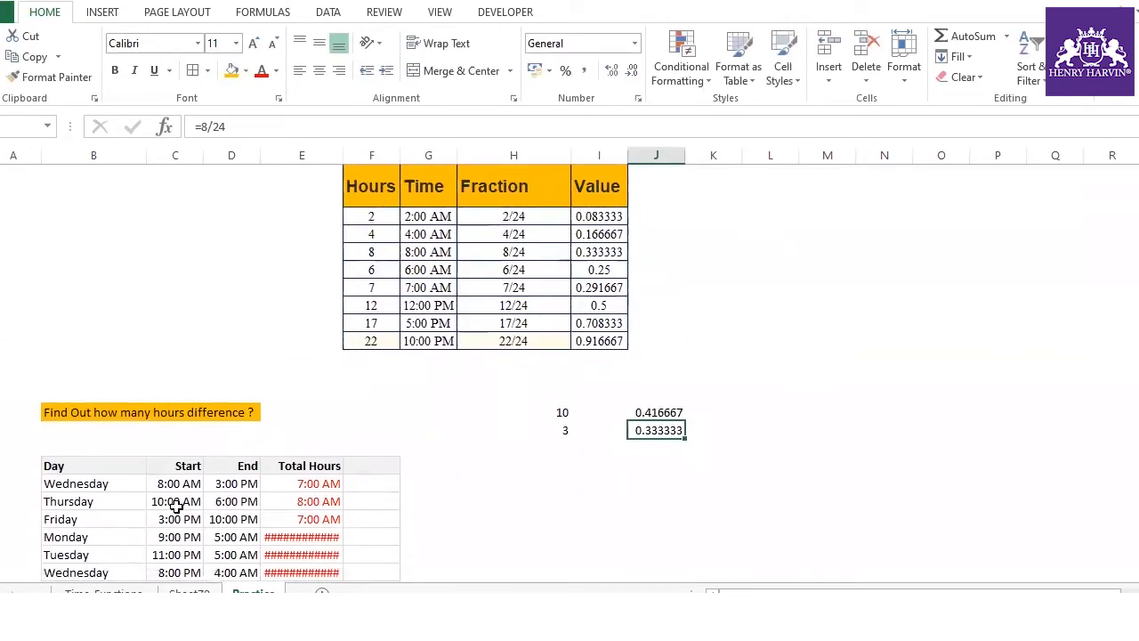
- Compare the first Wednesday's start and end times in C20 and D20 with the matching hours and times in the reference table
left_click(177, 485)
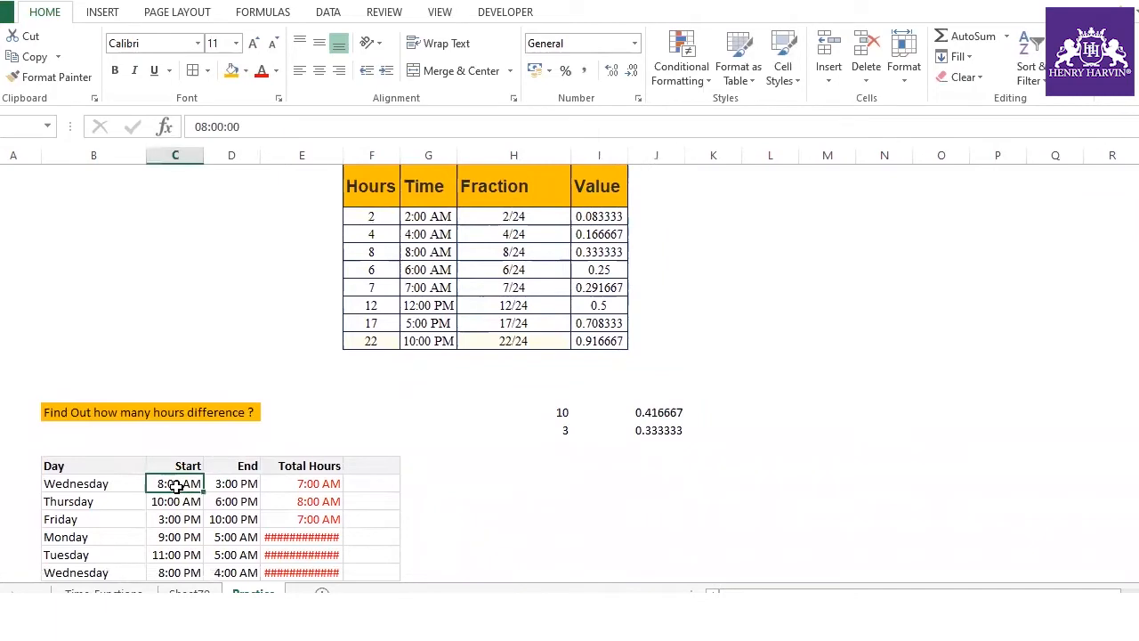
left_click(380, 249)
left_click(418, 253)
left_click(175, 486)
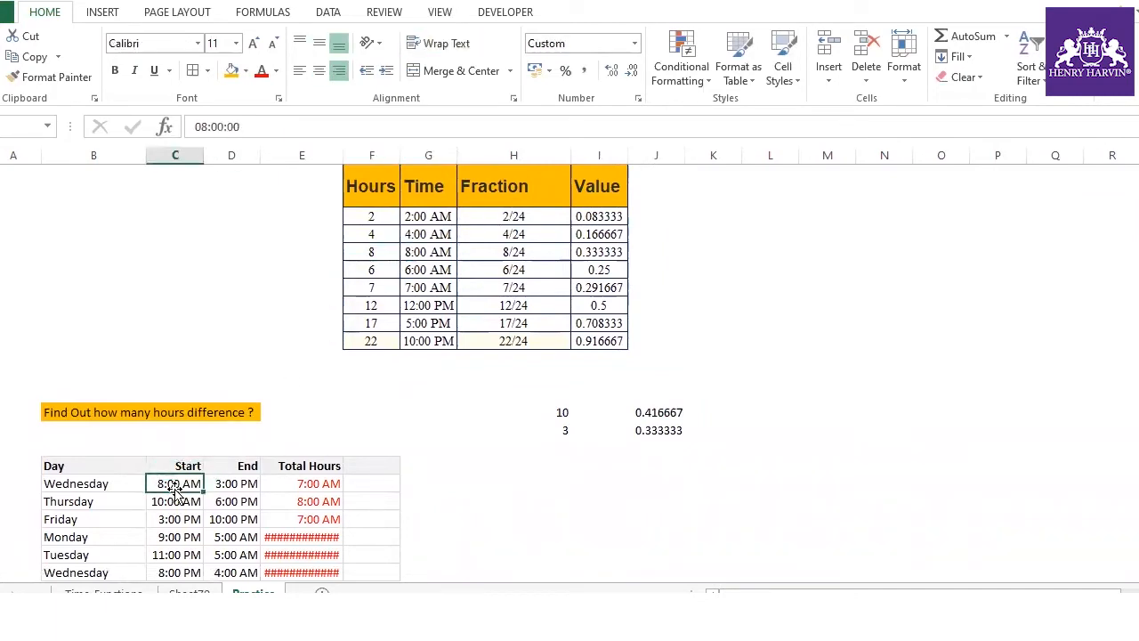
left_click(388, 251)
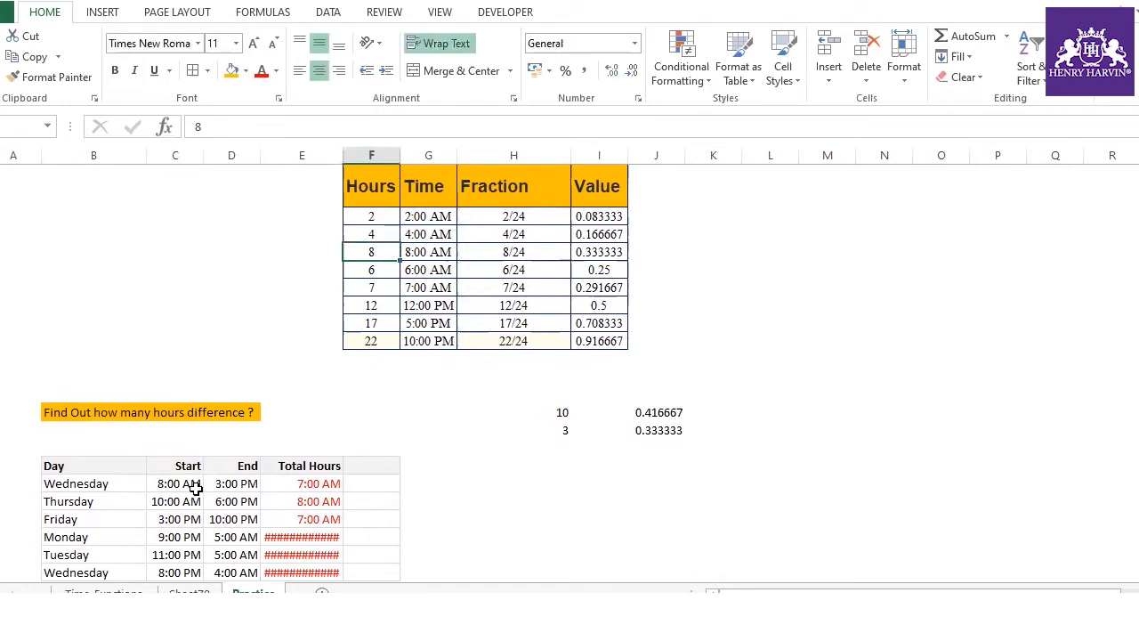
left_click(229, 484)
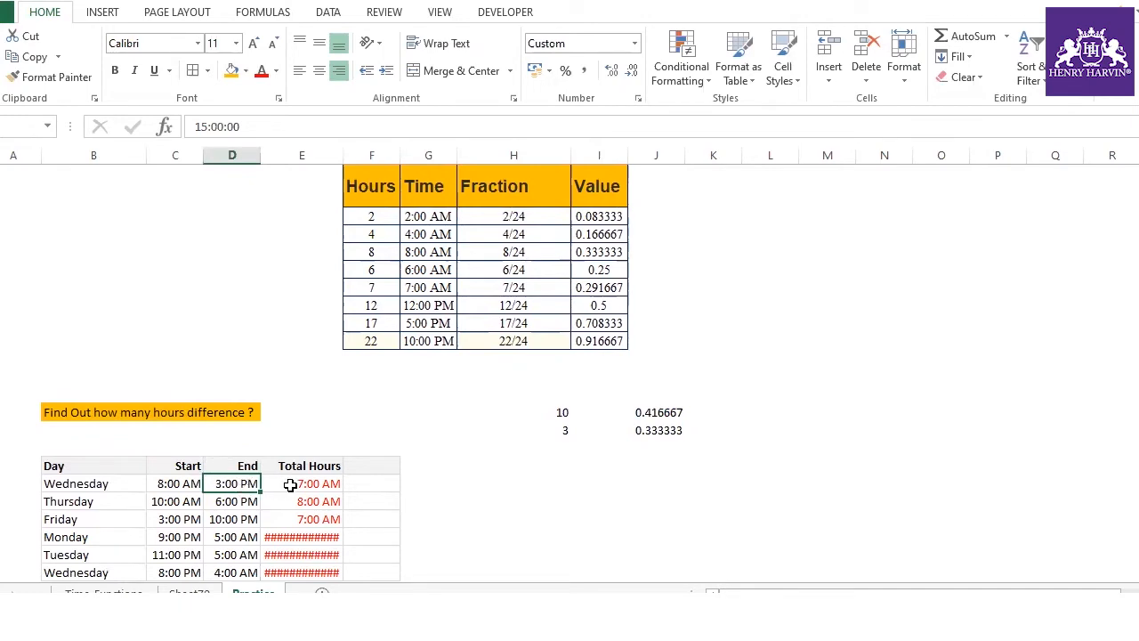
left_click(170, 485)
left_click(233, 484)
left_click(171, 484)
left_click(213, 484)
left_click(411, 324)
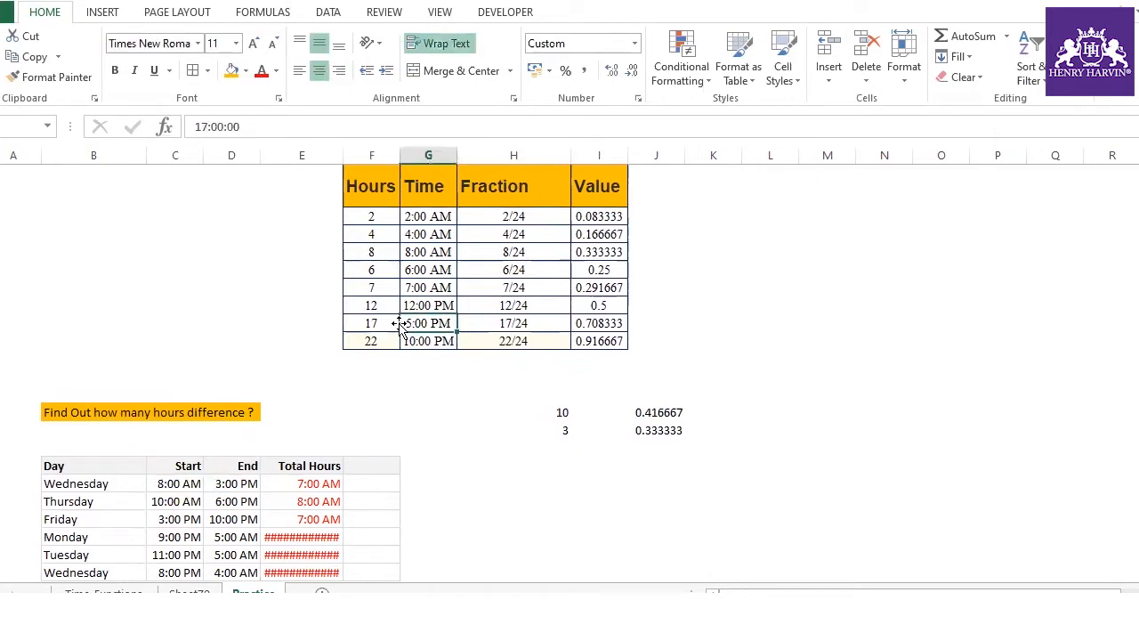
- Set the hours value in F10 to 3 and check the value formula in I10
left_click(375, 307)
type("3")
left_click(455, 400)
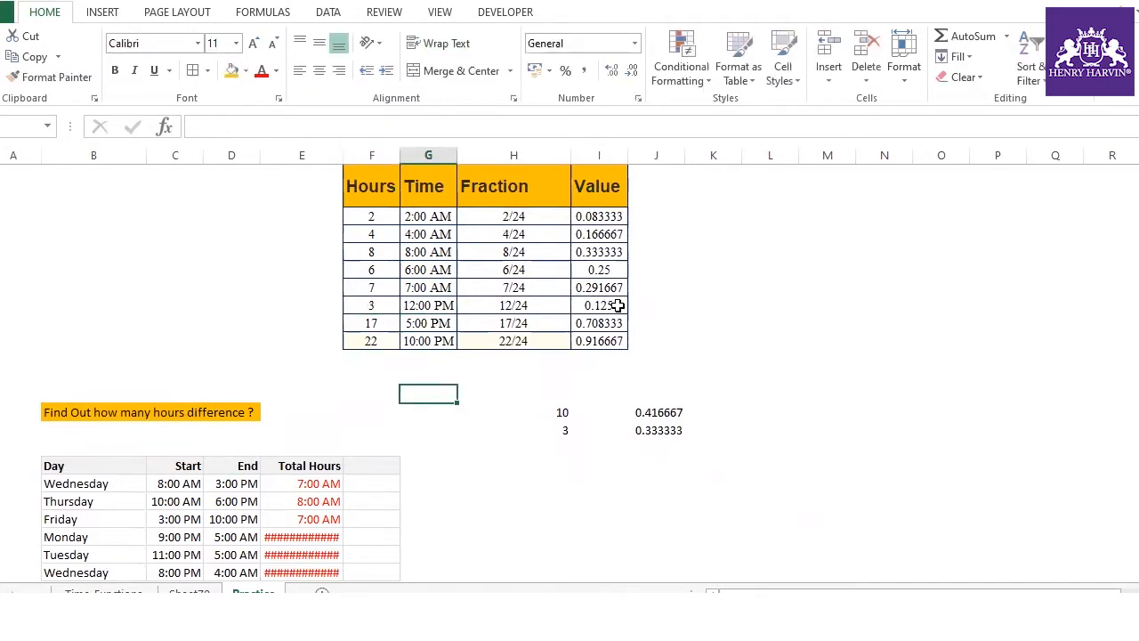
left_click(584, 306)
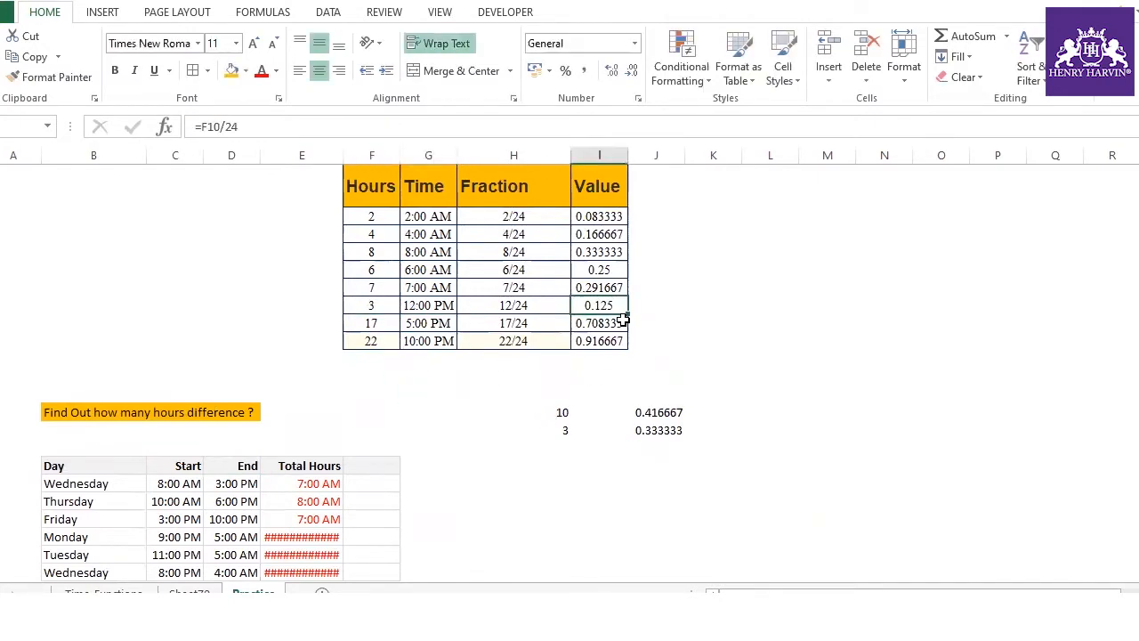
- Change the fraction formula in J17 to =3/24
left_click(639, 428)
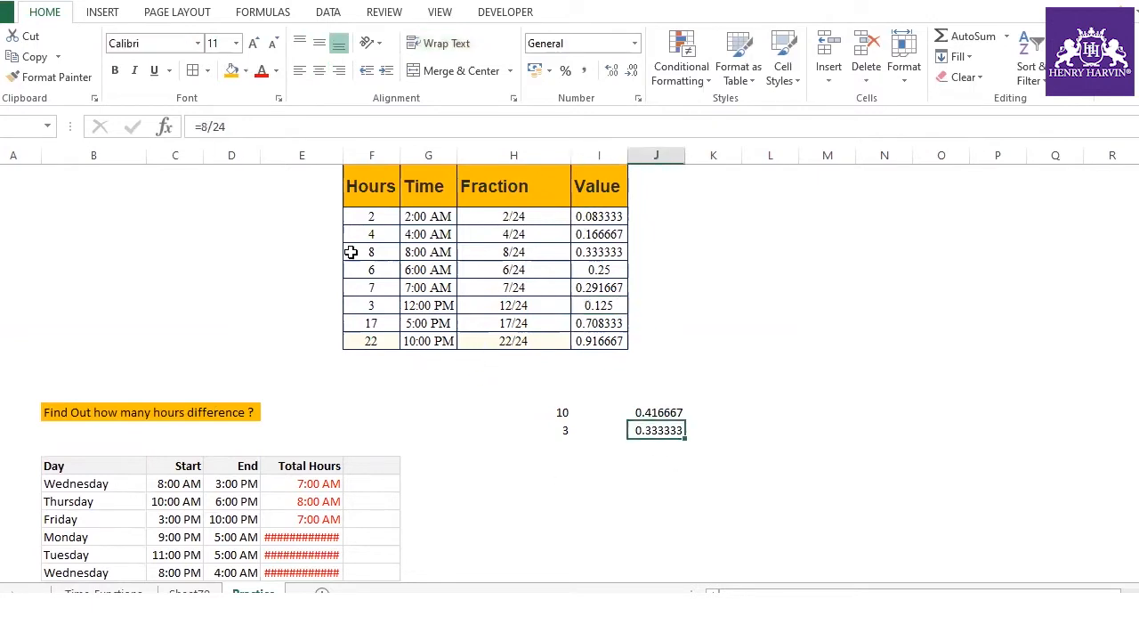
left_click(205, 127)
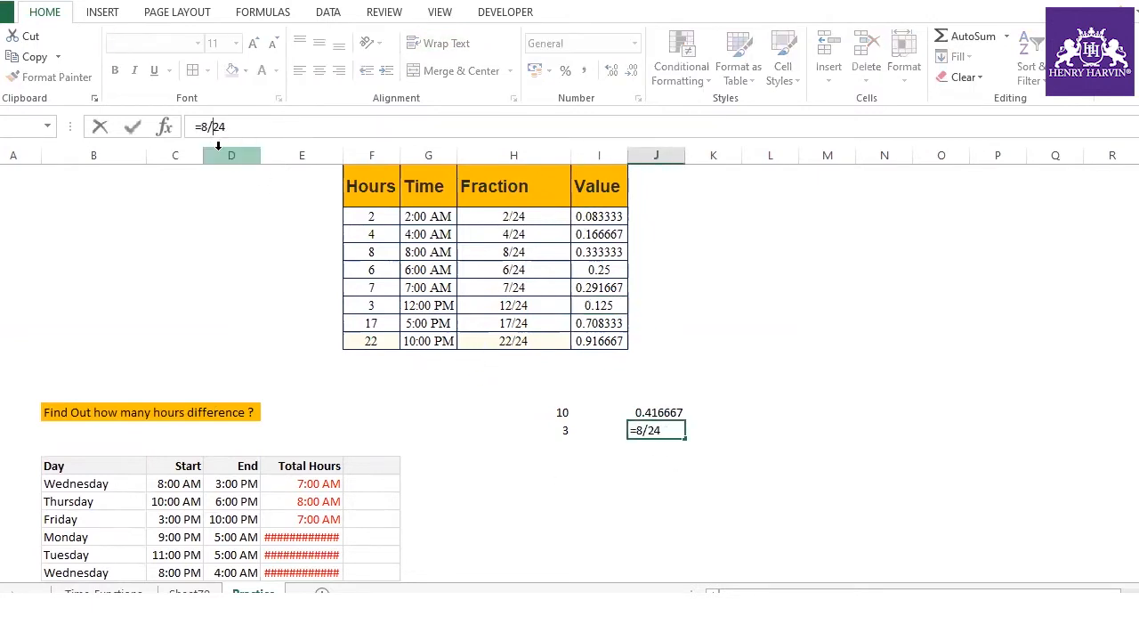
key("BackSpace")
type("3")
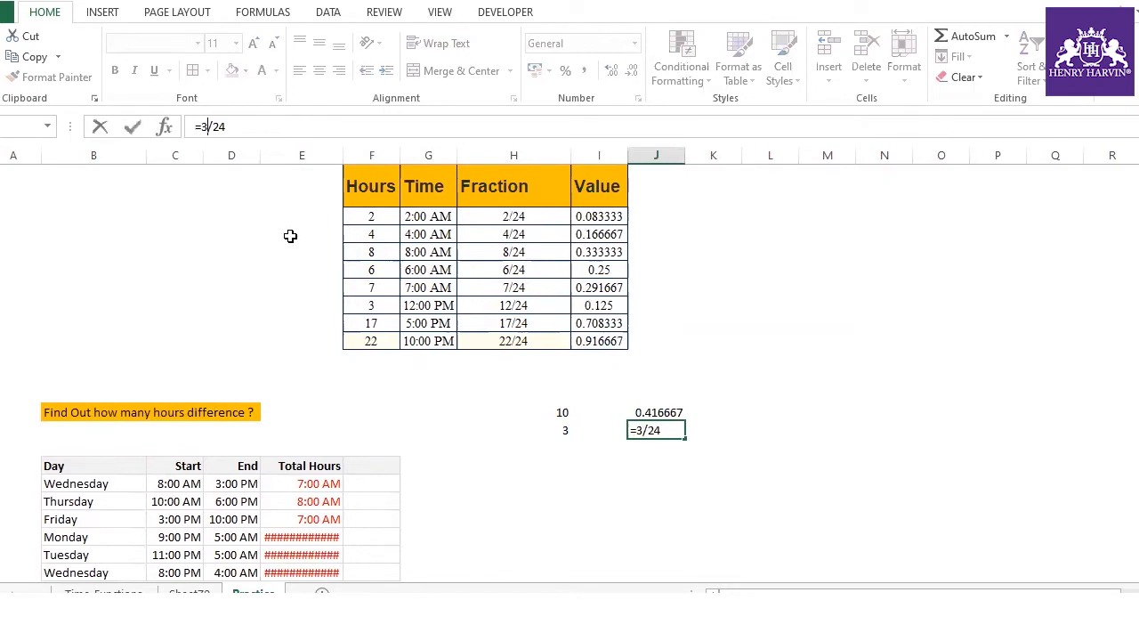
key("Return")
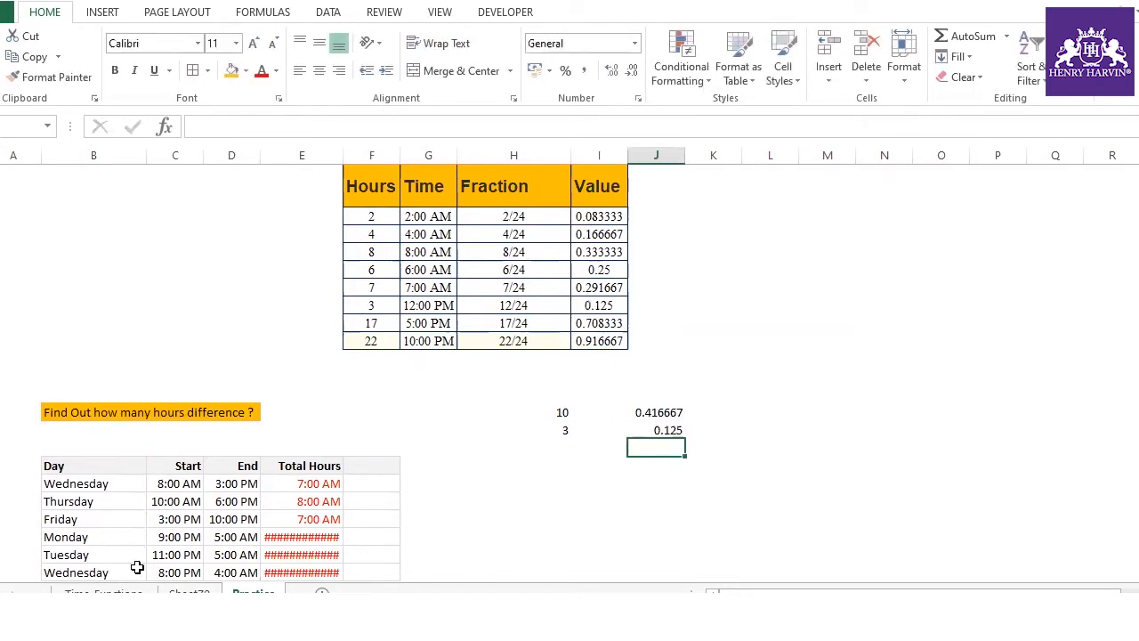
- Enter 8 in H16 and change the fraction formula in J16 to reference that cell with =H16/24
left_click(187, 483)
left_click(550, 412)
type("8")
left_click(560, 484)
left_click(662, 413)
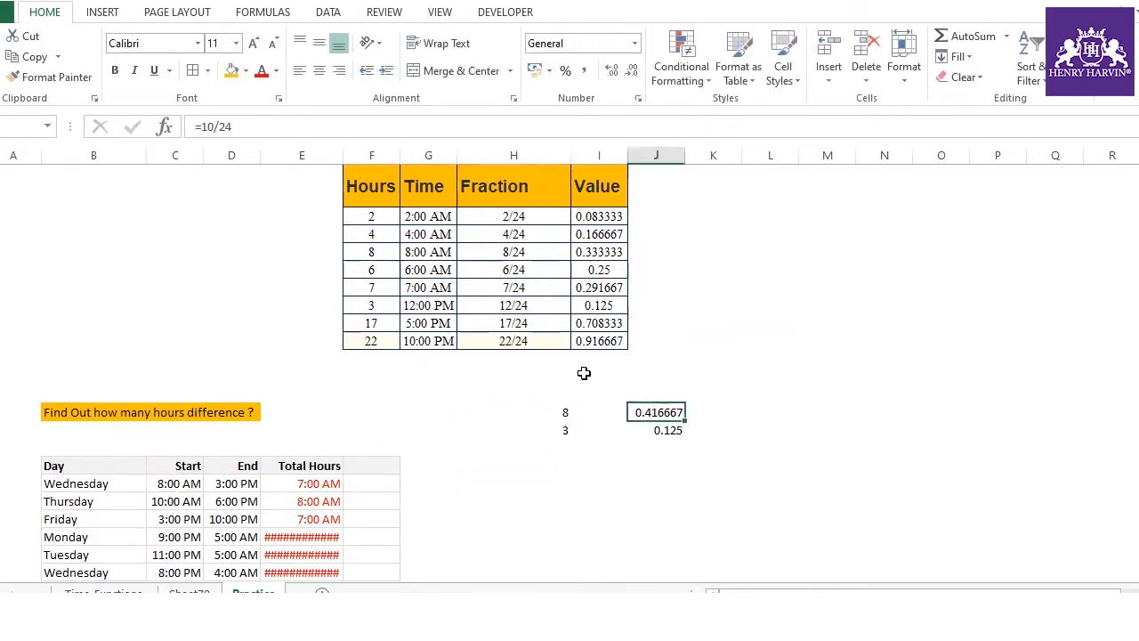
left_click(218, 129)
key("BackSpace")
key("BackSpace")
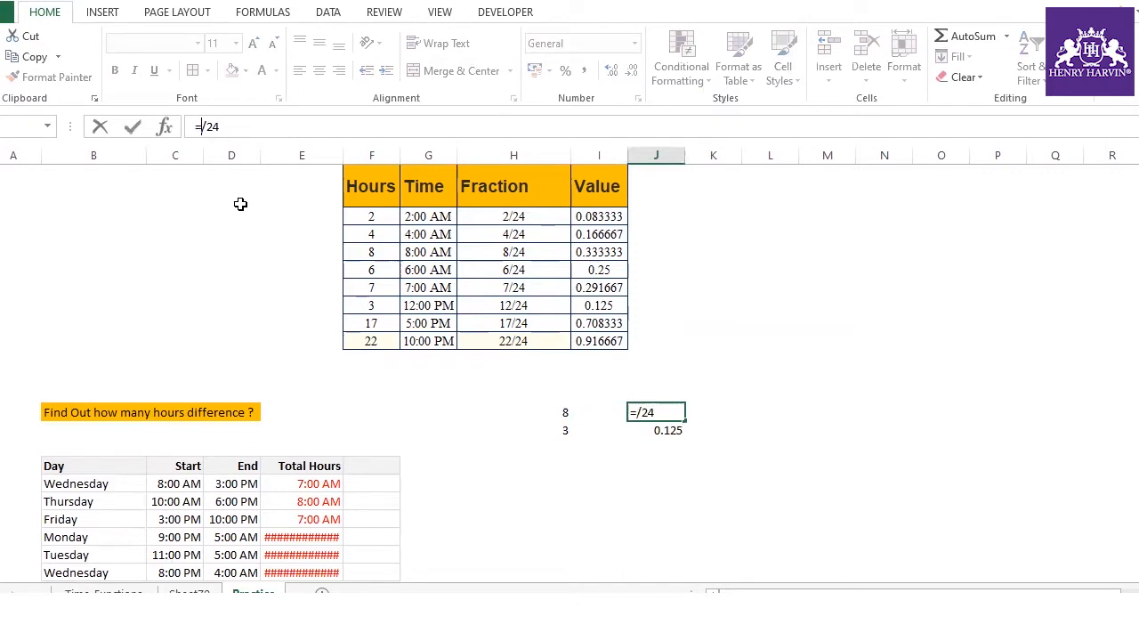
left_click(552, 410)
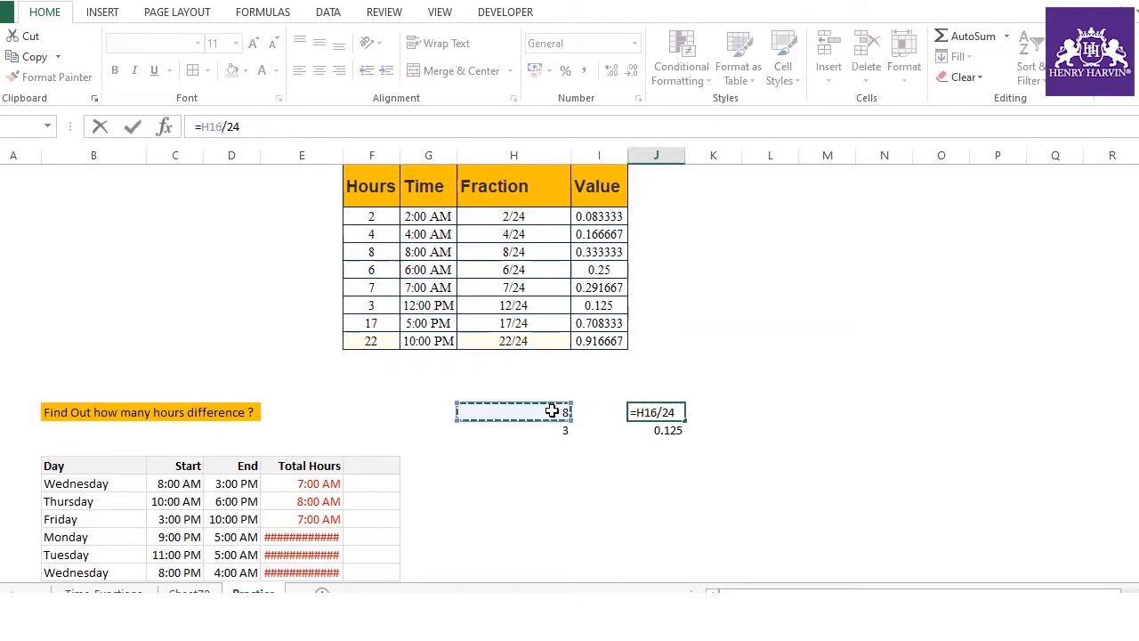
key("Return")
left_click(534, 411)
left_click(656, 406)
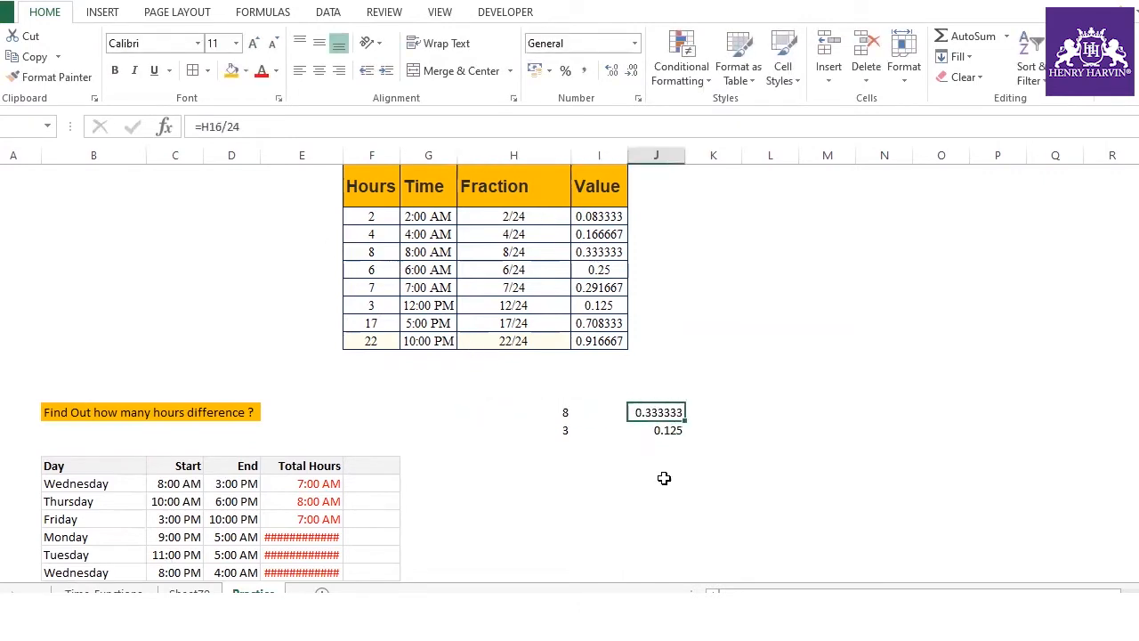
- Replace the typed hours in the J17 formula with a cell reference, making it =H17/24
left_click(568, 433)
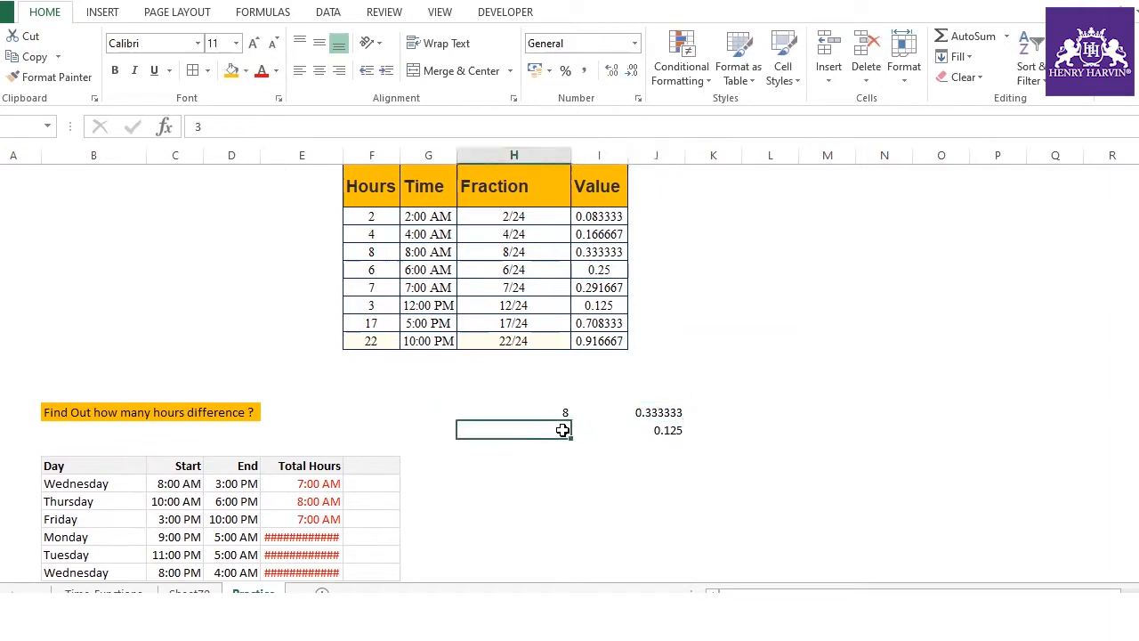
left_click(652, 430)
left_click(208, 128)
key("BackSpace")
left_click(564, 430)
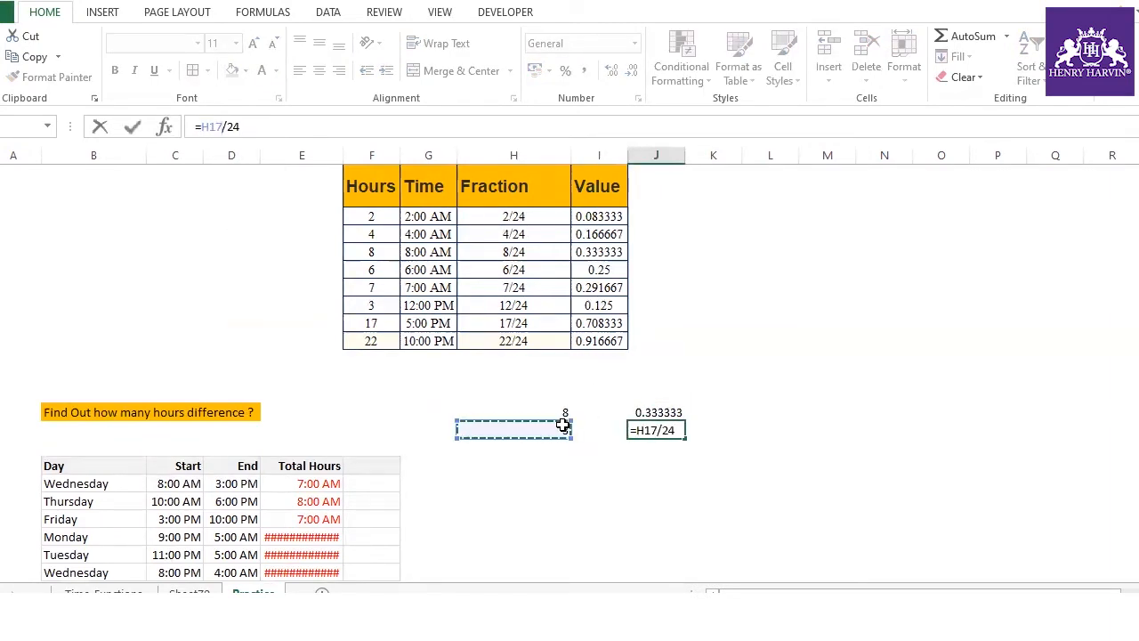
key("Return")
left_click(665, 430)
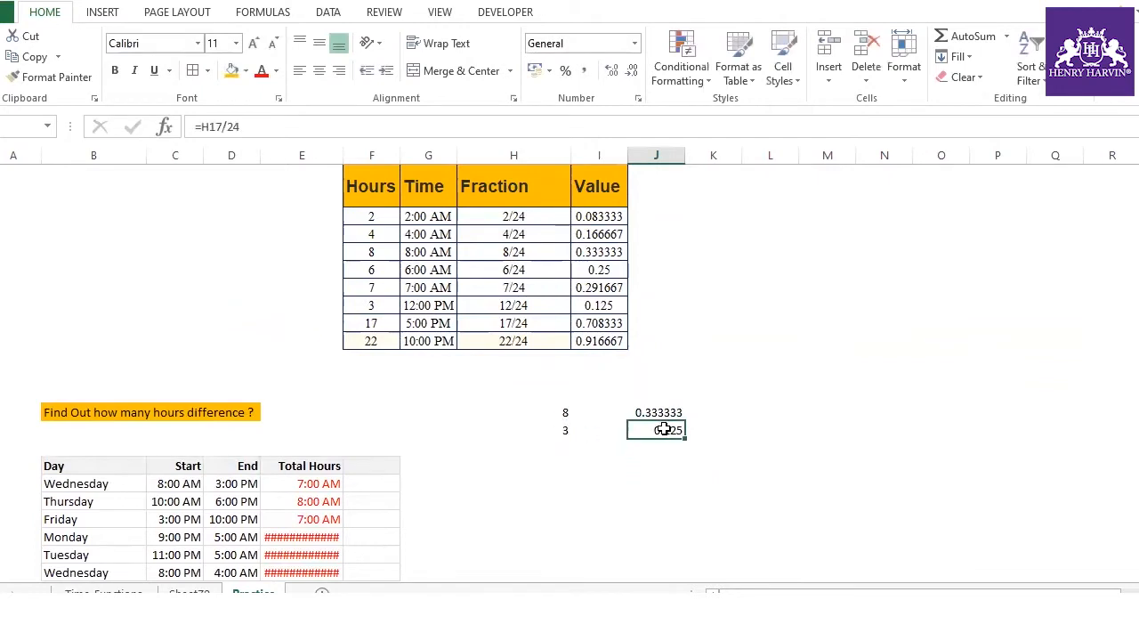
- Try subtracting the two day fractions in J18 with =J17-J16, and clear that cell again
left_click(561, 411)
left_click(566, 430)
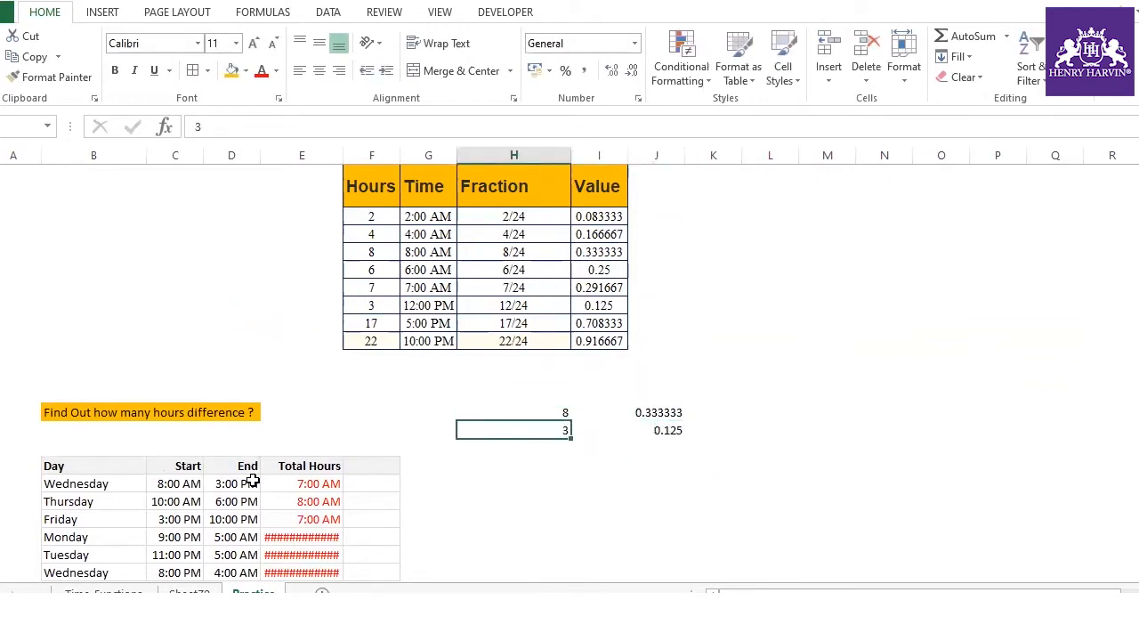
left_click(664, 426)
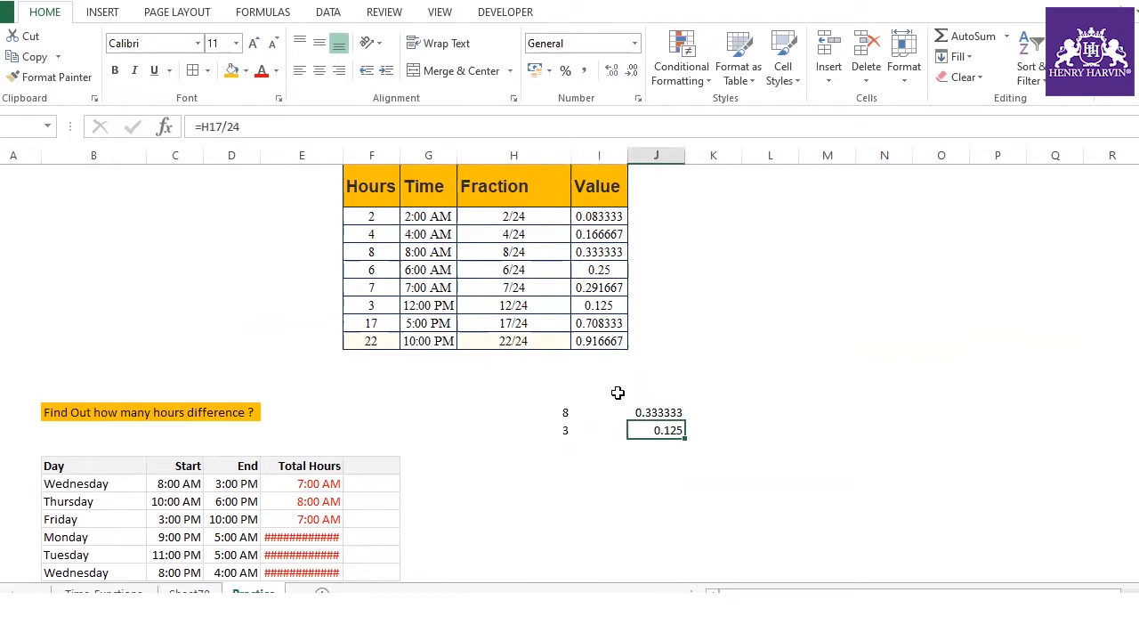
left_click(658, 448)
type("=")
left_click(669, 430)
type("-")
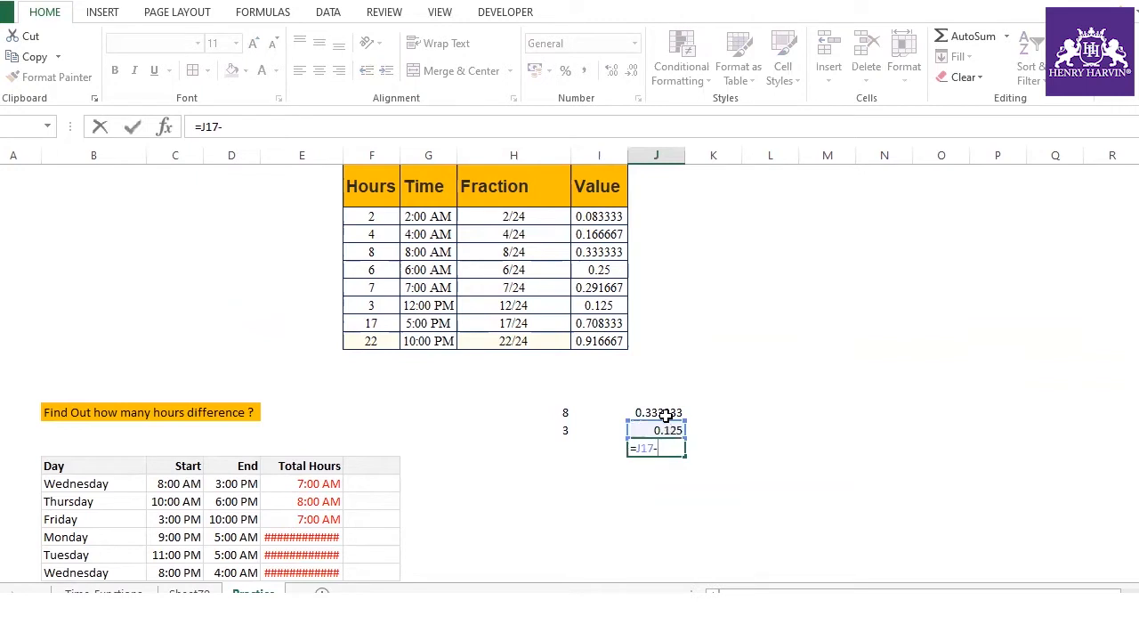
left_click(663, 412)
key("Return")
left_click(656, 448)
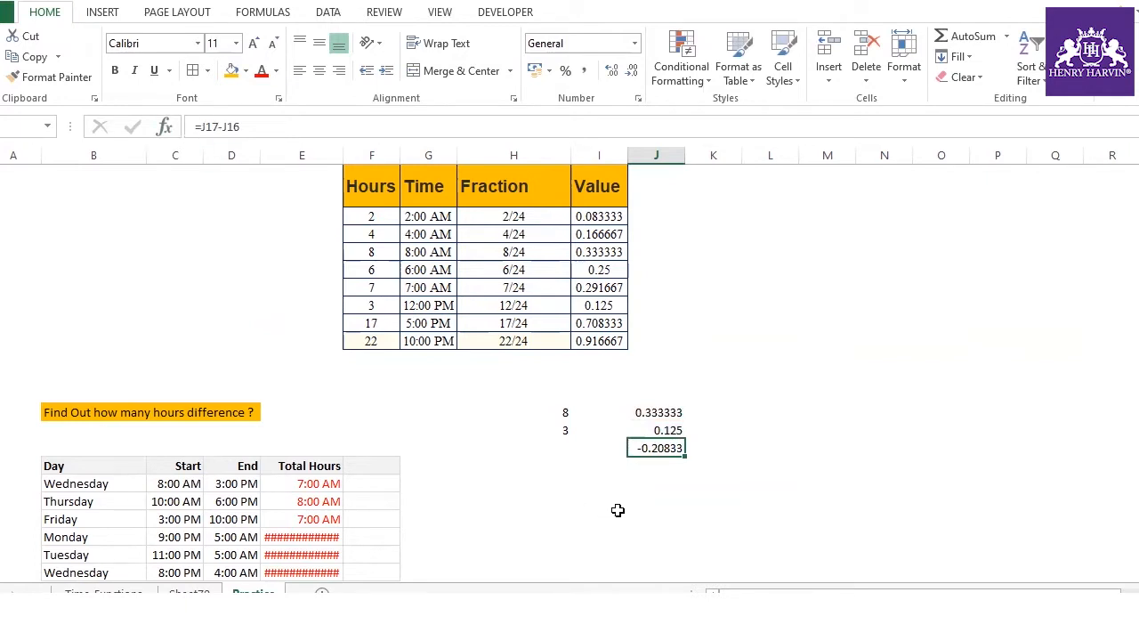
key("Delete")
- Format the first three Total Hours cells, E20:E22, as Number with 0 decimal places
scroll(481, 445, "down", 2)
left_click(312, 353)
left_click(307, 422)
left_click(312, 385)
left_click_drag(316, 352, 320, 388)
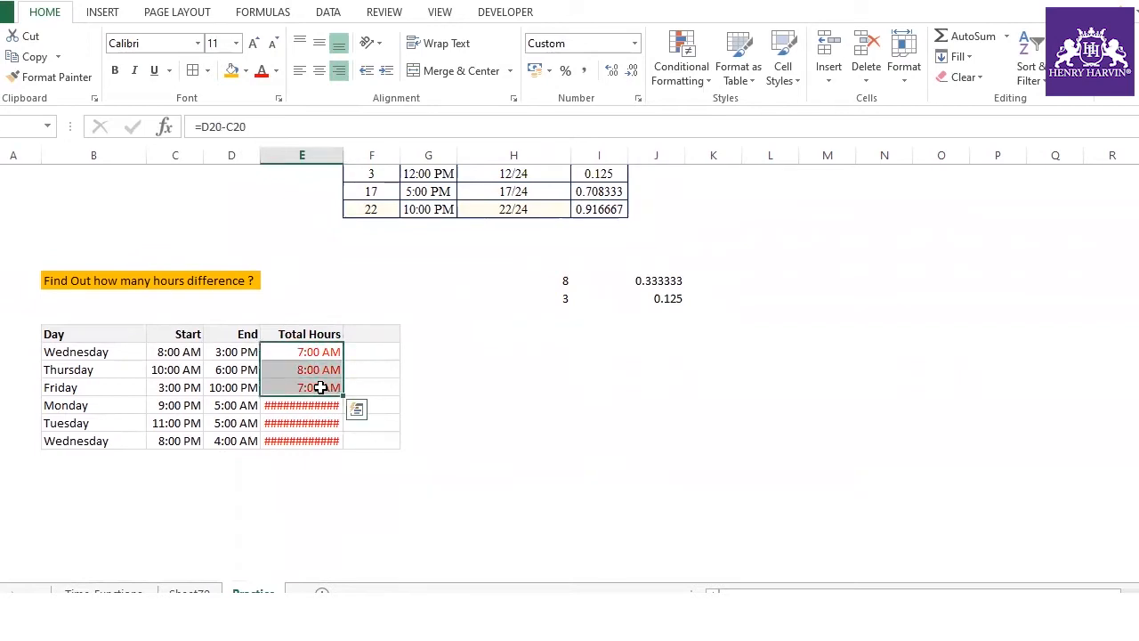
key("ctrl+1")
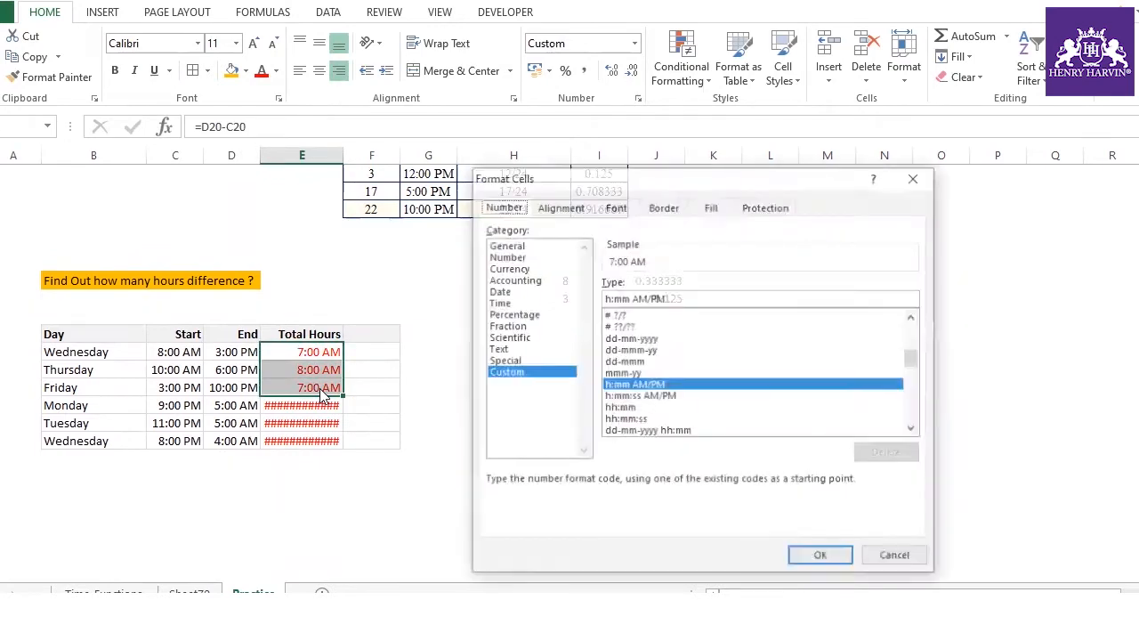
left_click(518, 257)
left_click(722, 288)
left_click(722, 287)
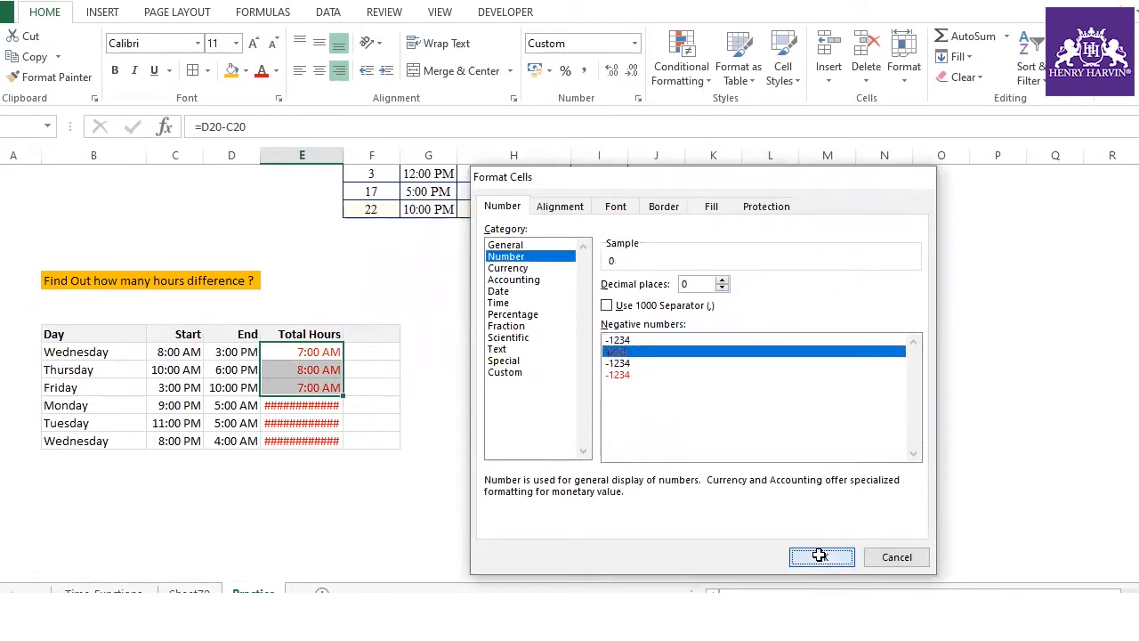
left_click(821, 557)
- Edit the Total Hours formula in E20 to multiply the time difference by 24: =(D20-C20)*24
left_click(331, 351)
left_click(276, 127)
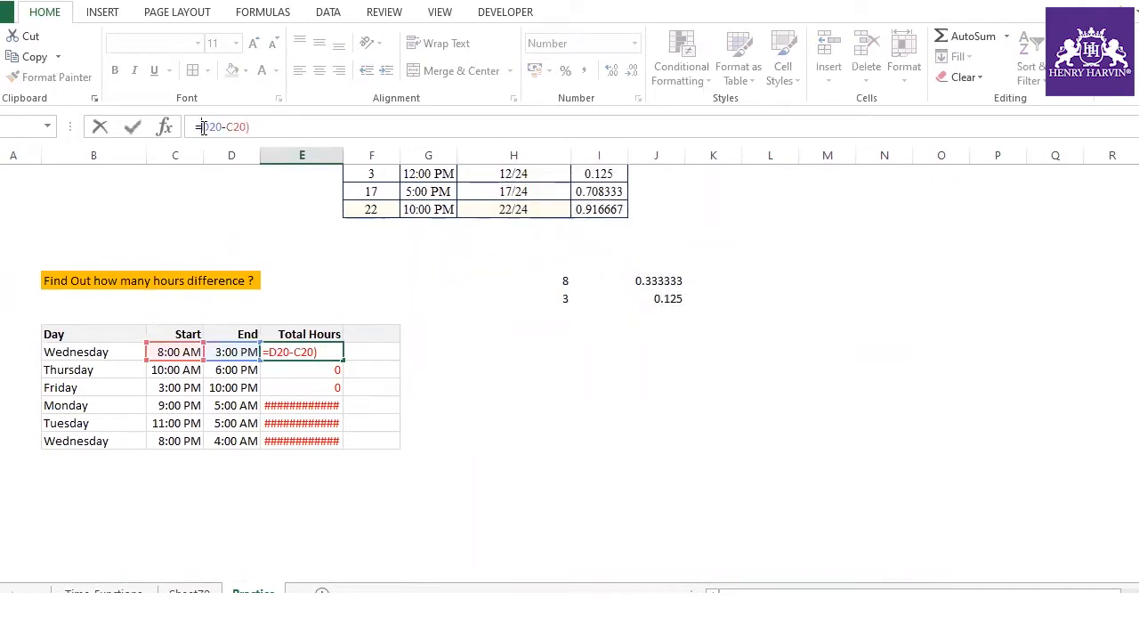
type("(")
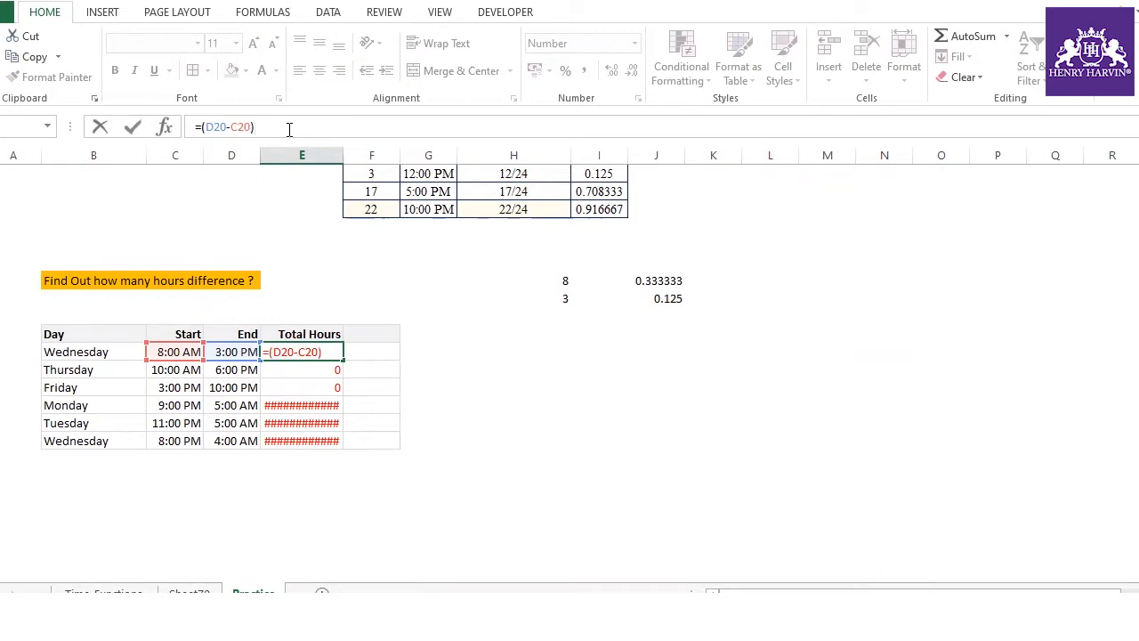
type("*24")
key("Return")
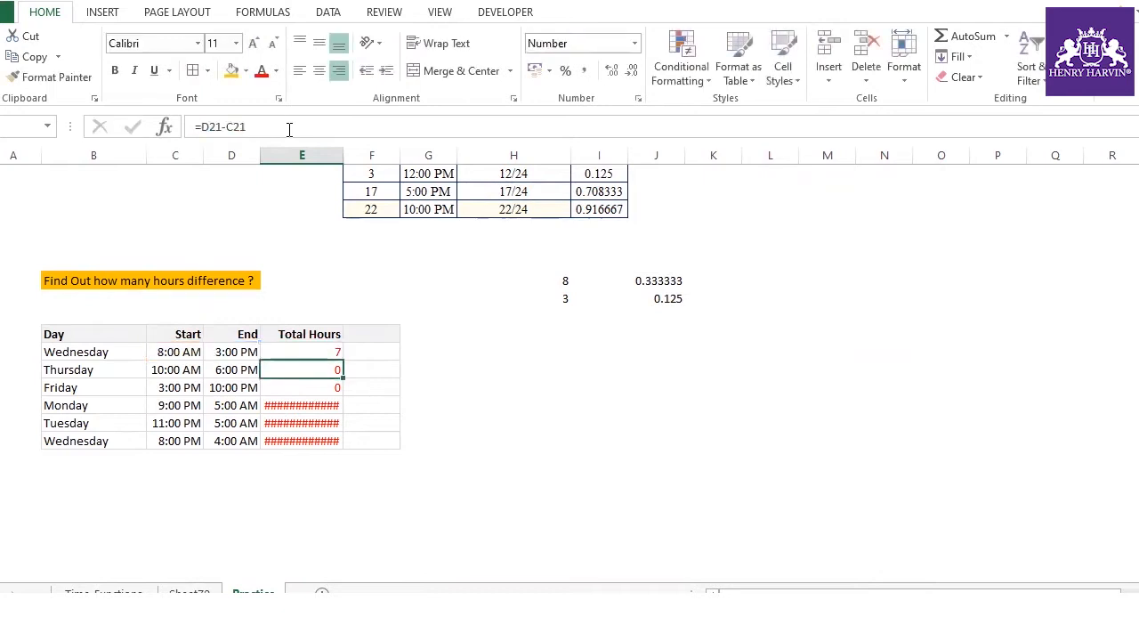
- Fill the E20 formula down the Total Hours column to E25
left_click(339, 354)
double_click(345, 359)
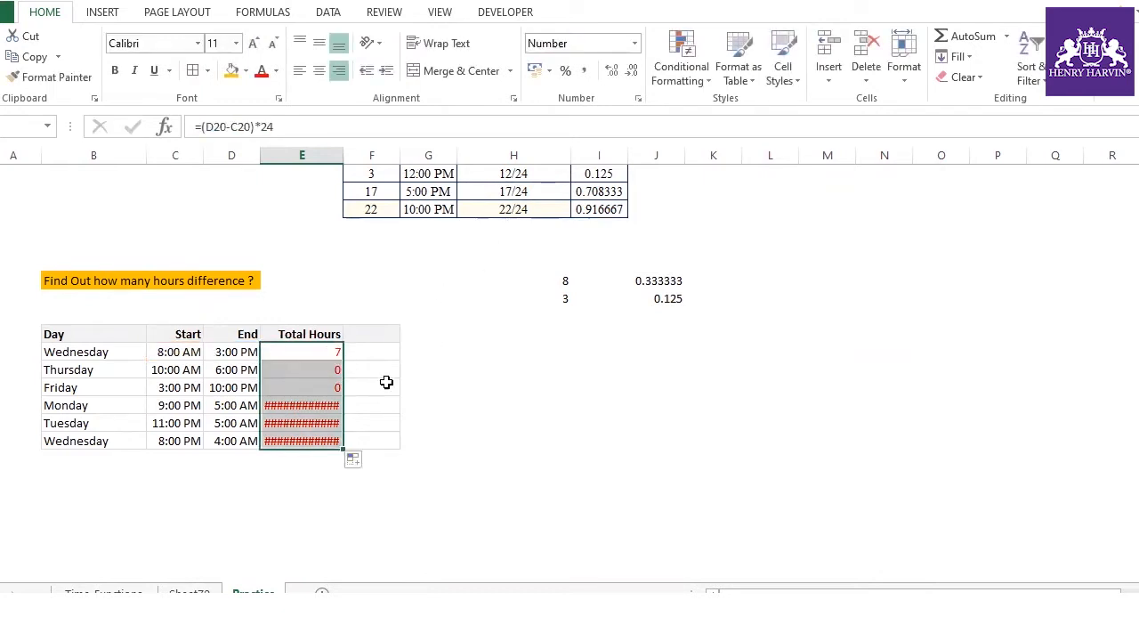
left_click(432, 407)
left_click(336, 354)
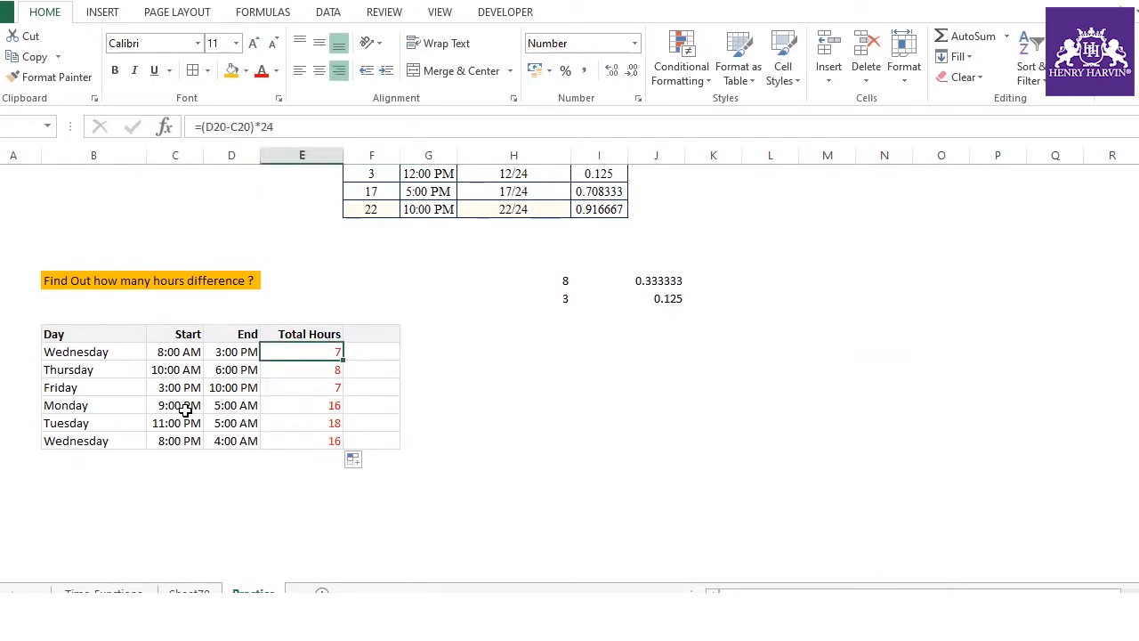
- Examine the totals of the overnight shifts in rows 23 to 25 and compare the first Wednesday's start and end times with its total
left_click(240, 405)
left_click(321, 405)
left_click(324, 424)
left_click(324, 442)
left_click(324, 469)
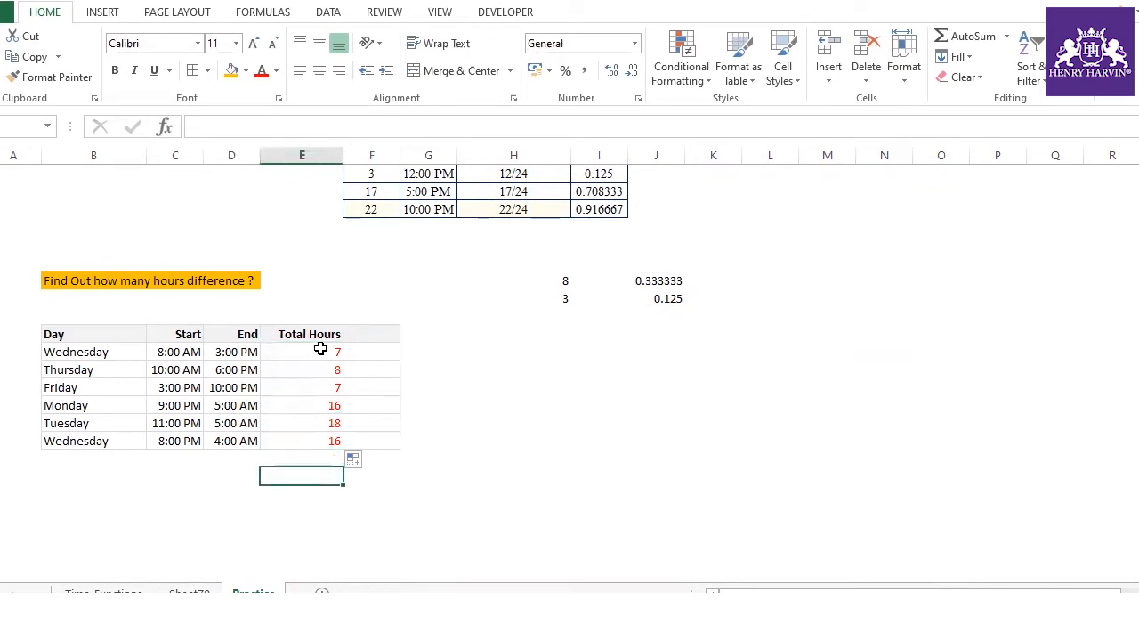
left_click(317, 350)
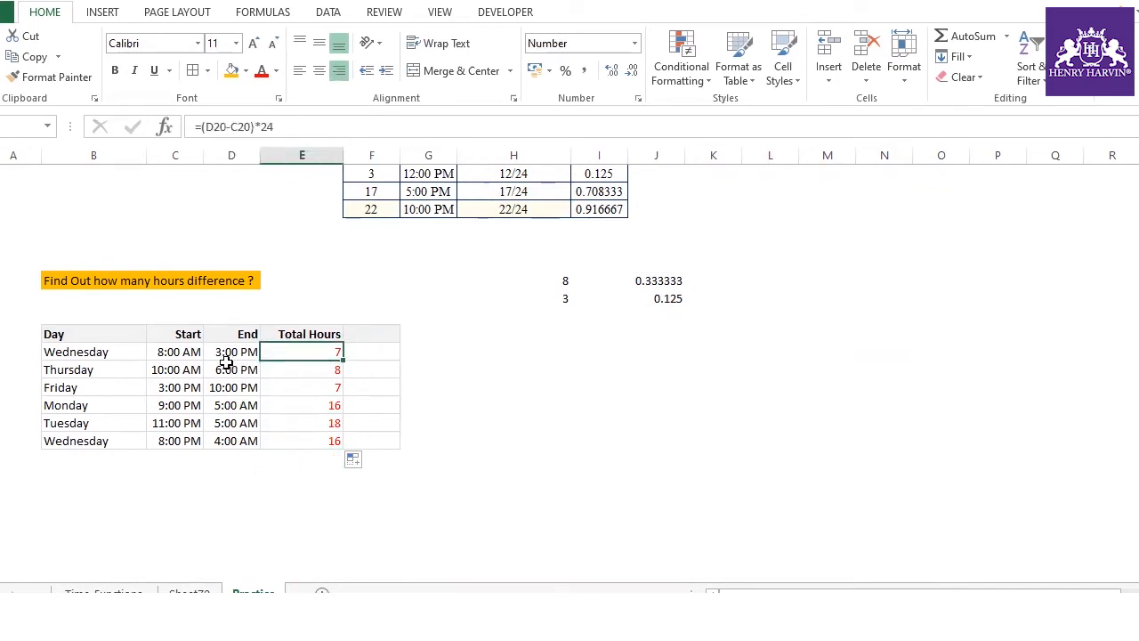
left_click(175, 355)
left_click(225, 354)
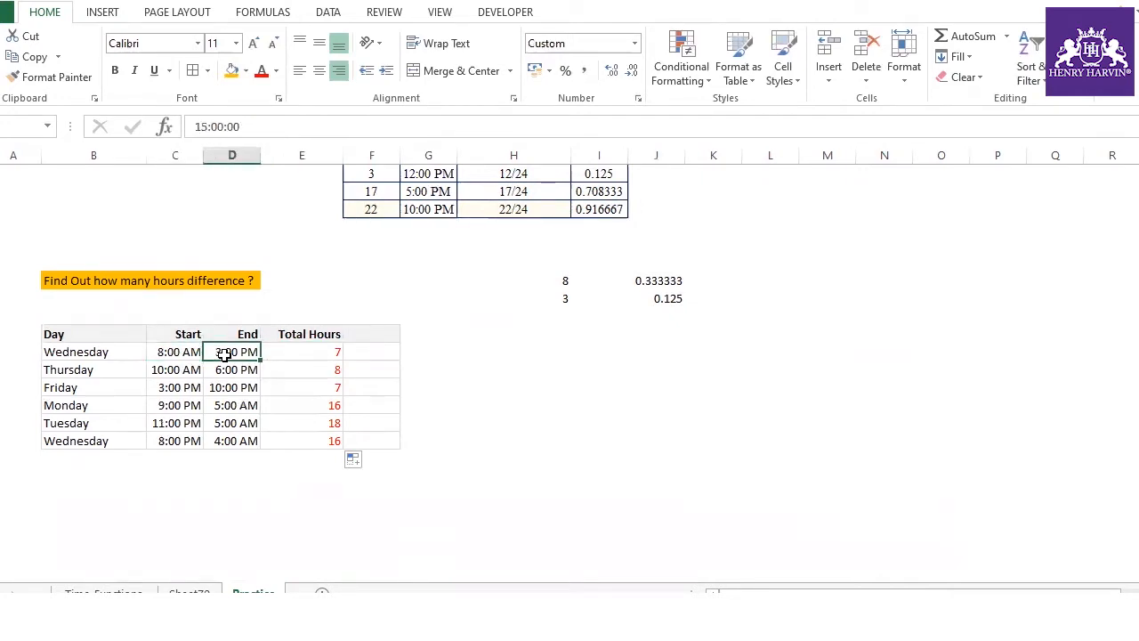
left_click(176, 355)
left_click(232, 353)
left_click(184, 355)
left_click(227, 353)
left_click(305, 354)
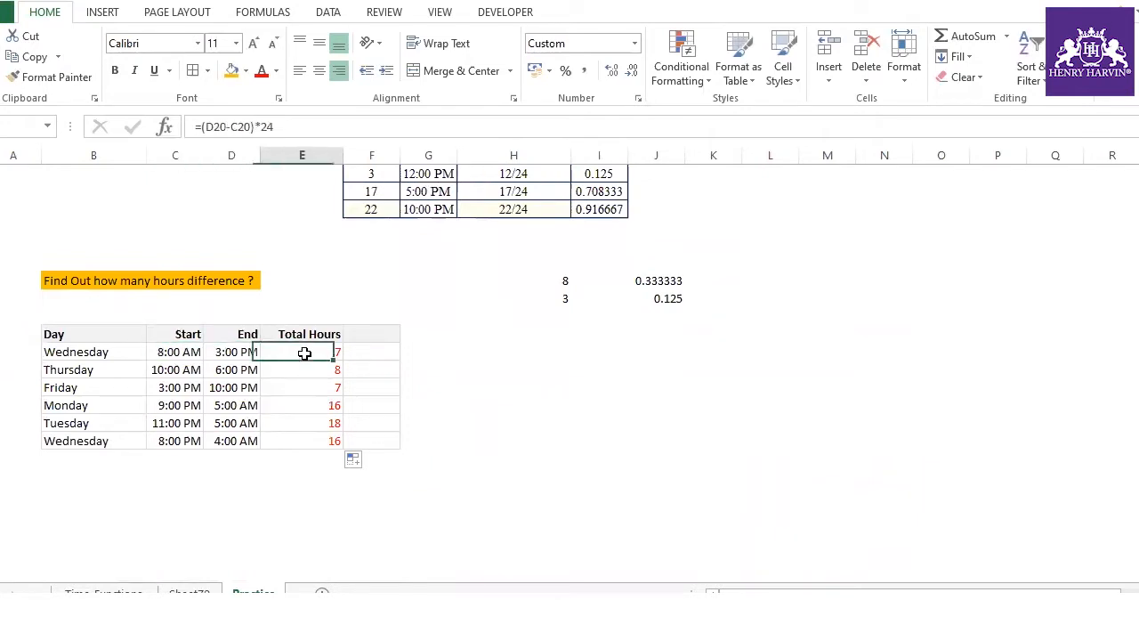
left_click(171, 370)
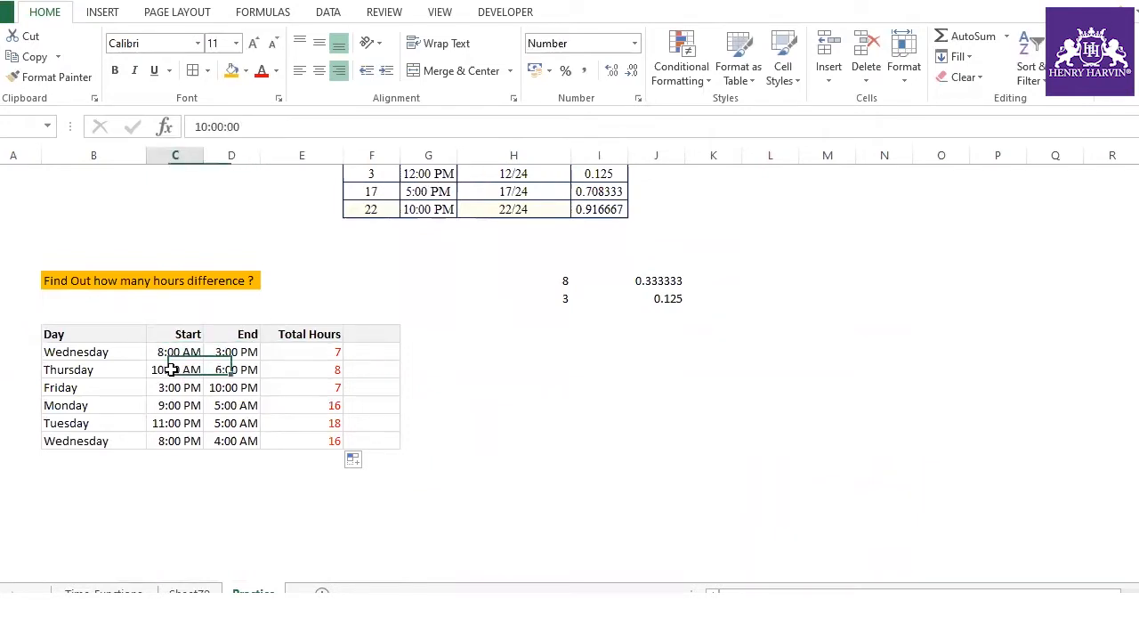
- Compare the Thursday and Friday start and end times in rows 21 and 22 with their Total Hours
left_click(245, 369)
left_click(176, 370)
left_click(229, 369)
left_click(173, 369)
left_click(214, 370)
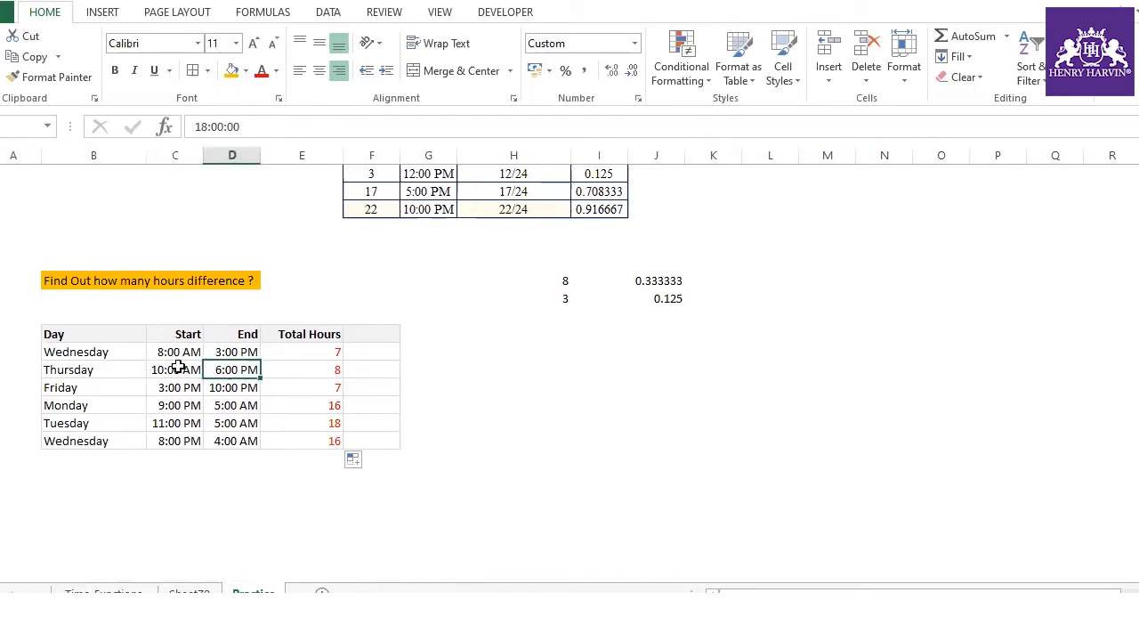
left_click(178, 369)
left_click(218, 369)
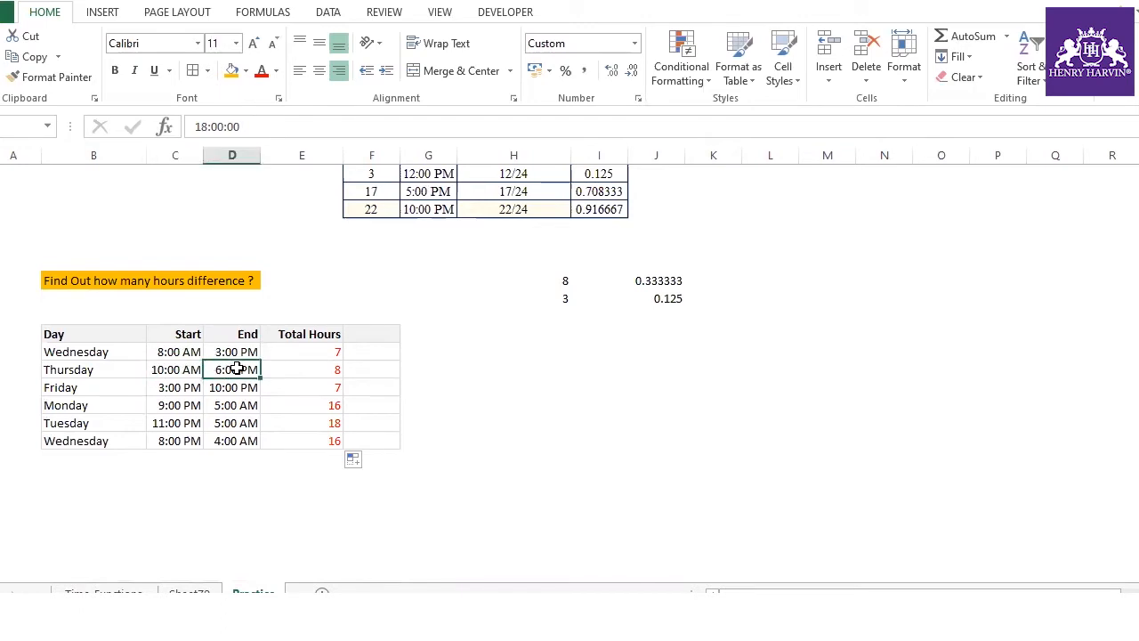
left_click(178, 369)
left_click(224, 388)
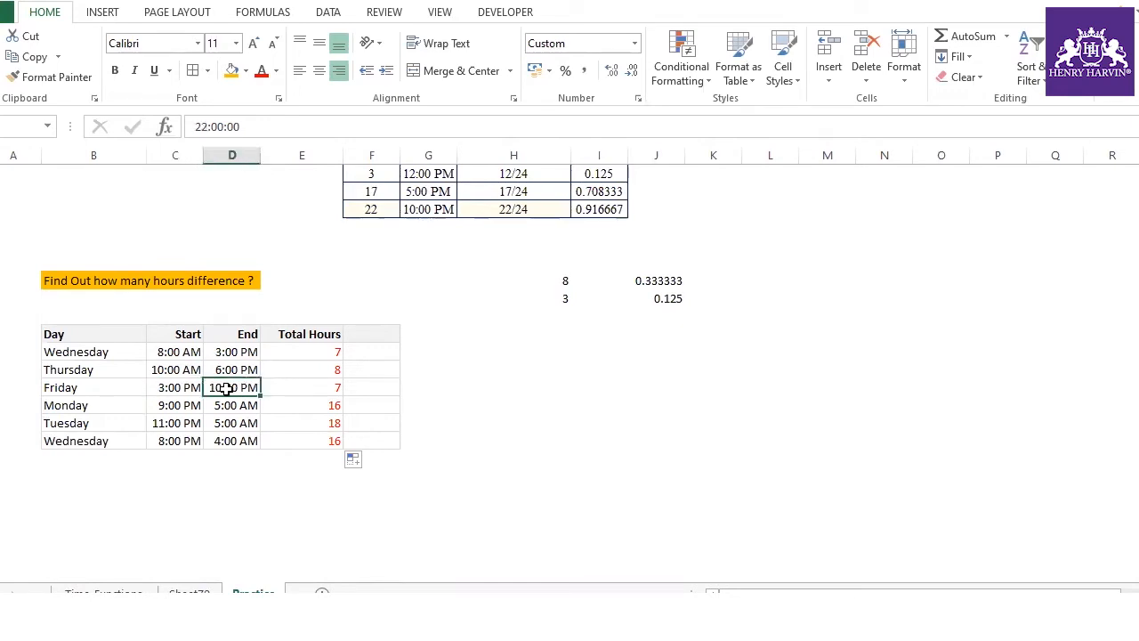
left_click(338, 386)
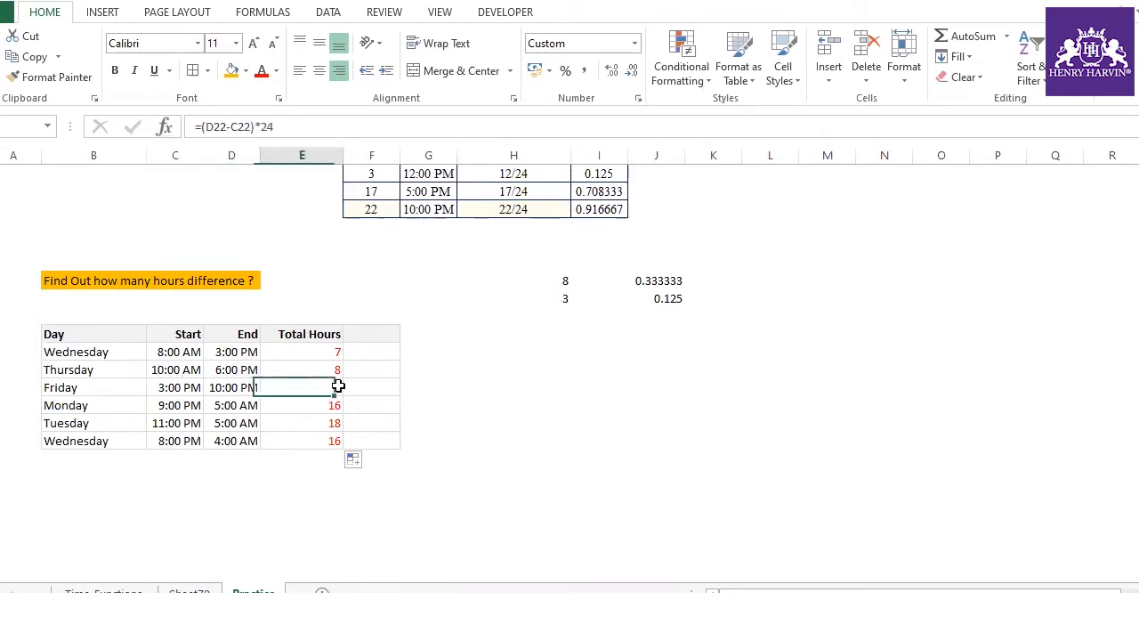
- Examine Monday's overnight start and end times and review the Total Hours of both the daytime and overnight rows
left_click(178, 407)
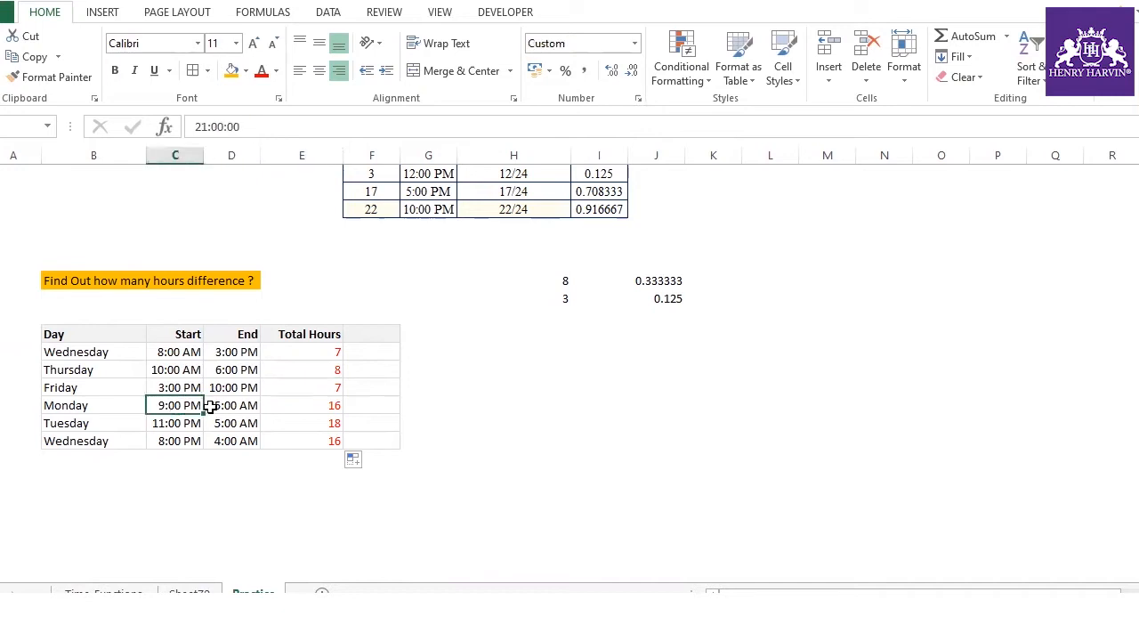
left_click(212, 407)
left_click(181, 408)
left_click(200, 477)
left_click_drag(178, 405, 223, 405)
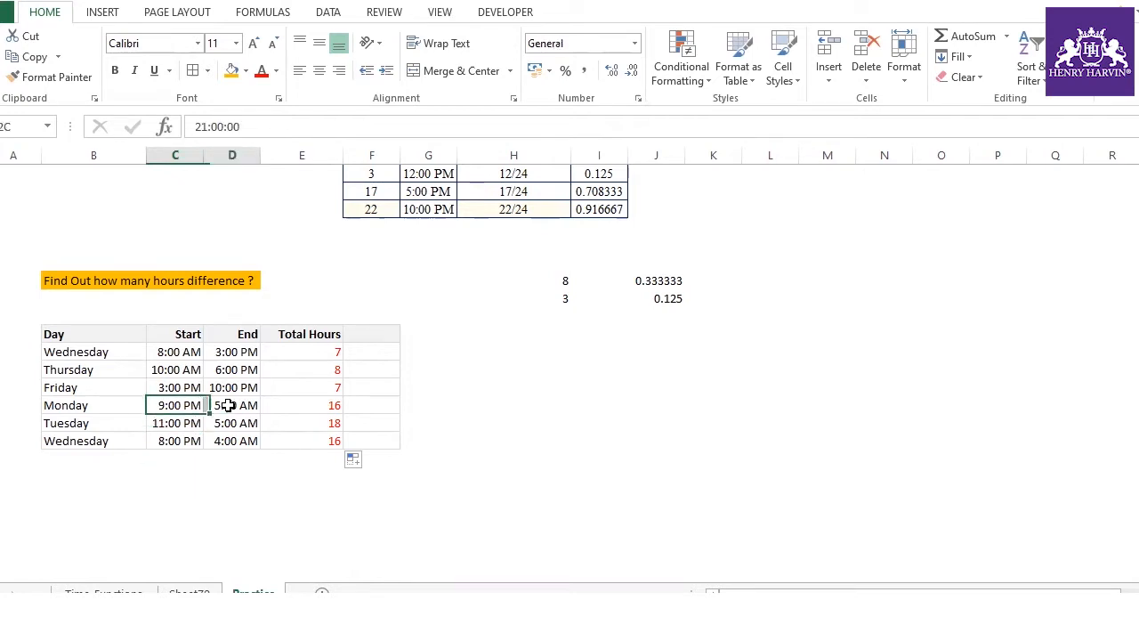
left_click(307, 491)
left_click_drag(323, 353, 218, 390)
left_click_drag(301, 404, 307, 441)
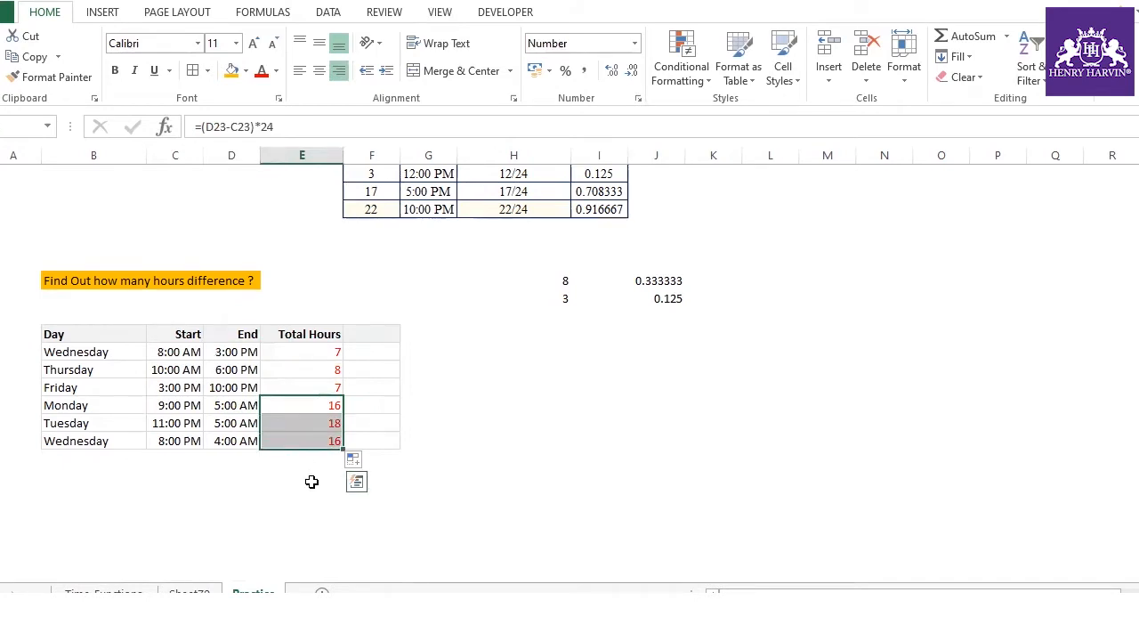
- Inspect the first Wednesday's times and total, evaluate the D20 reference inside the E20 formula, and cancel the edit
left_click(178, 352)
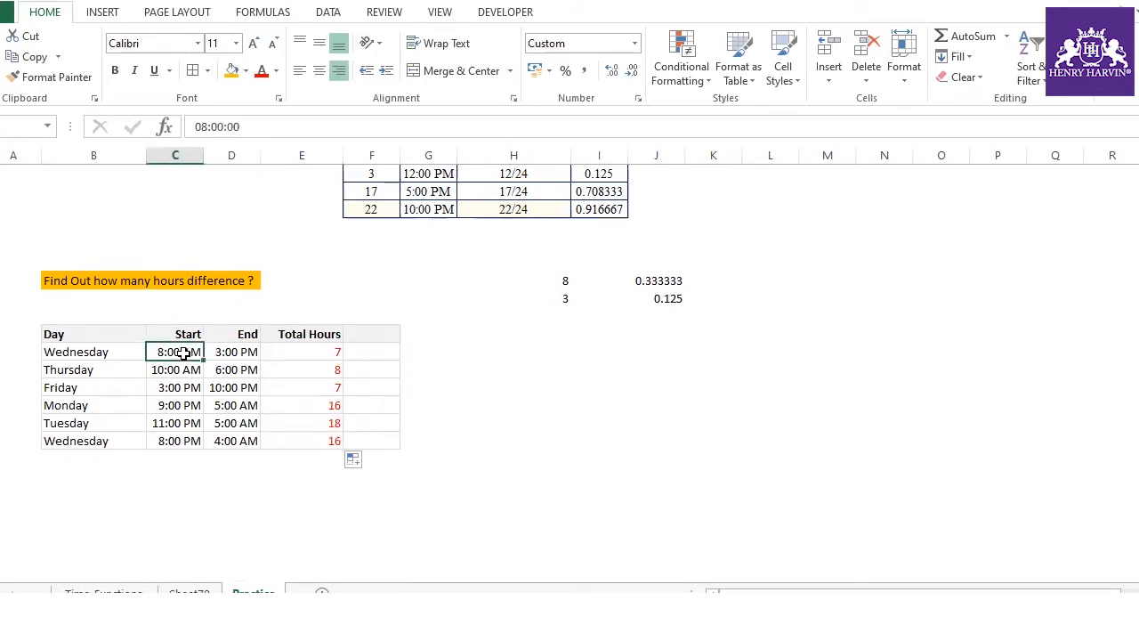
left_click(231, 351)
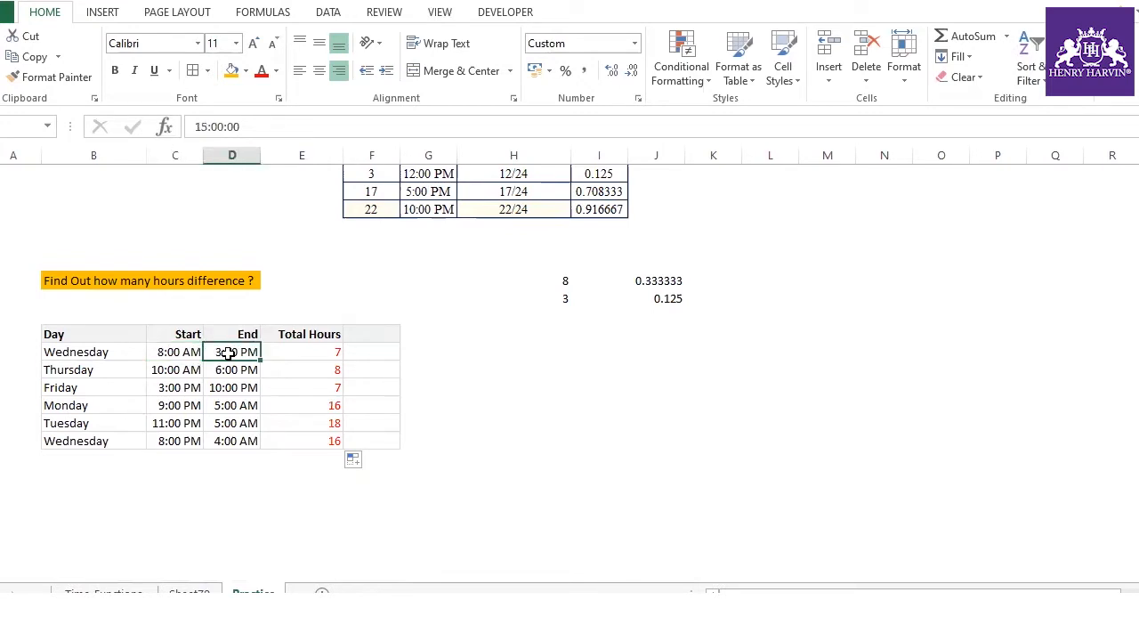
left_click(323, 356)
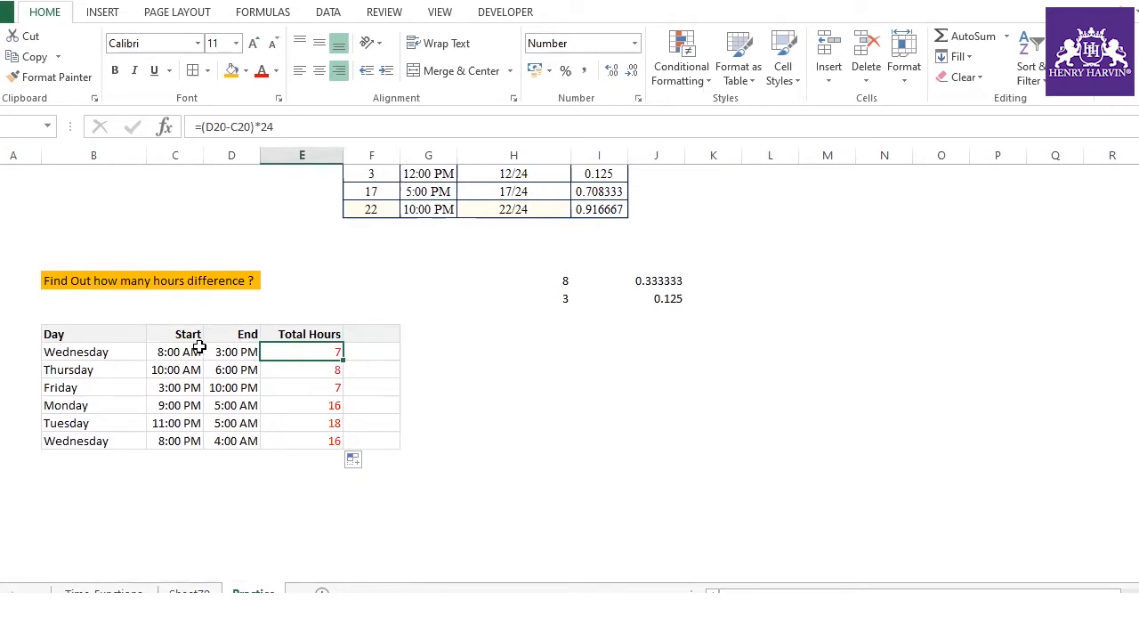
double_click(215, 127)
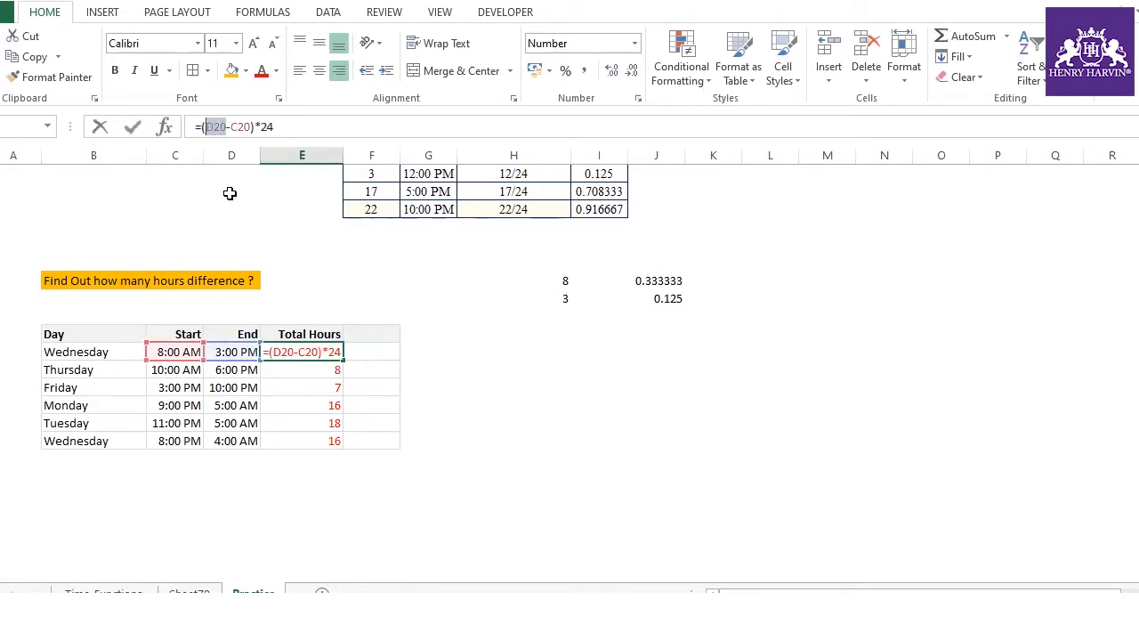
key("F9")
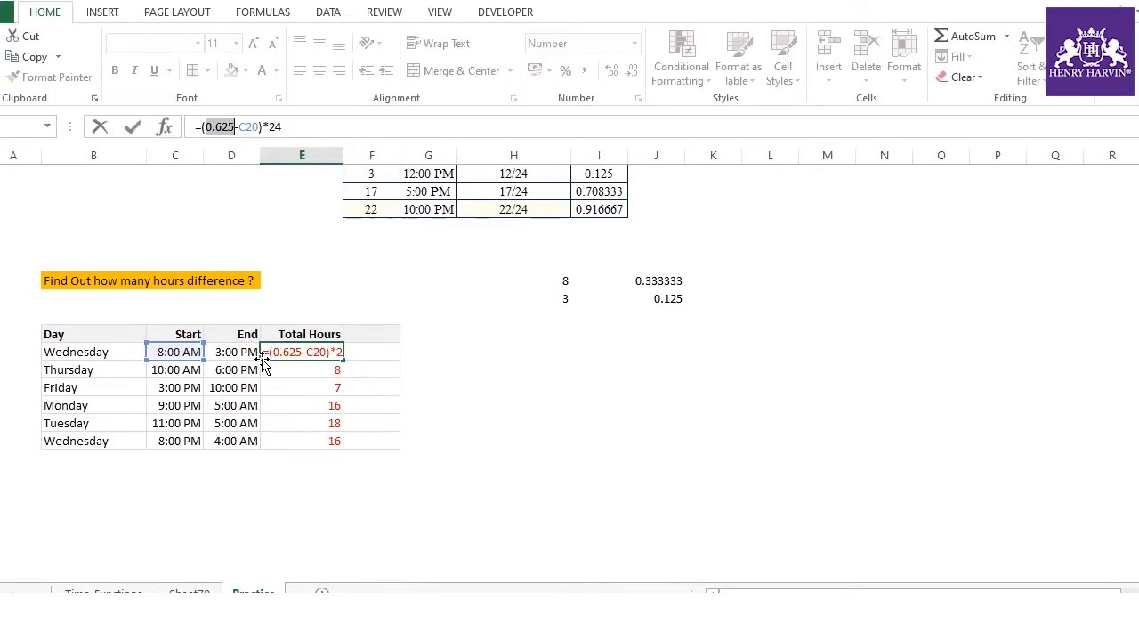
key("Escape")
- Change the second hour value in H17 to 15
left_click(562, 302)
type("3")
key("ctrl+Return")
type("15")
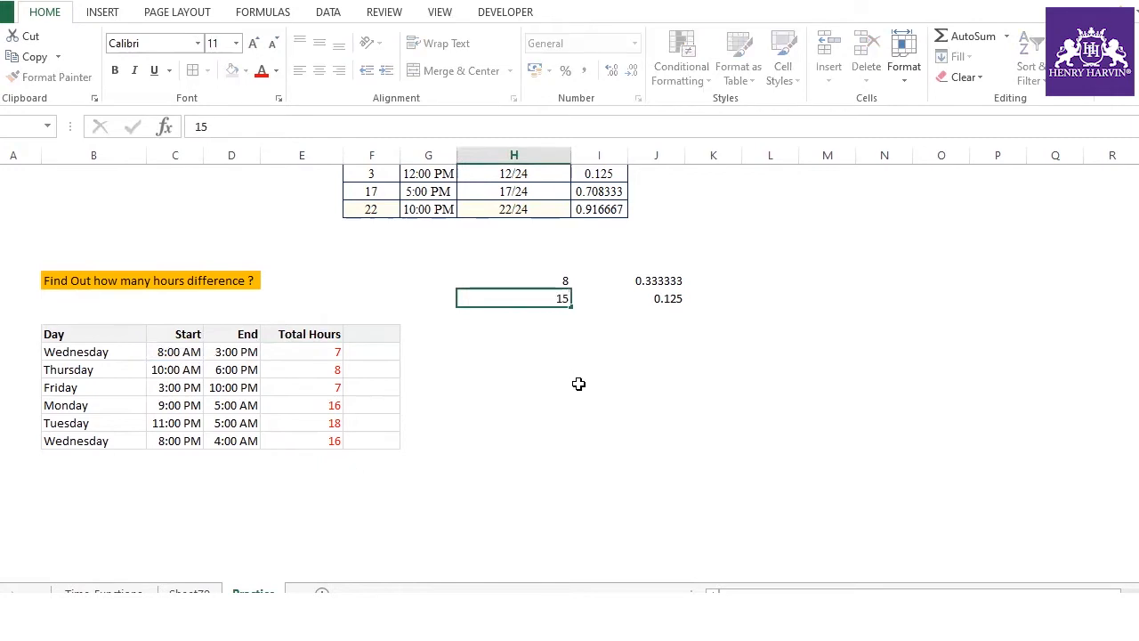
left_click(579, 385)
left_click(553, 299)
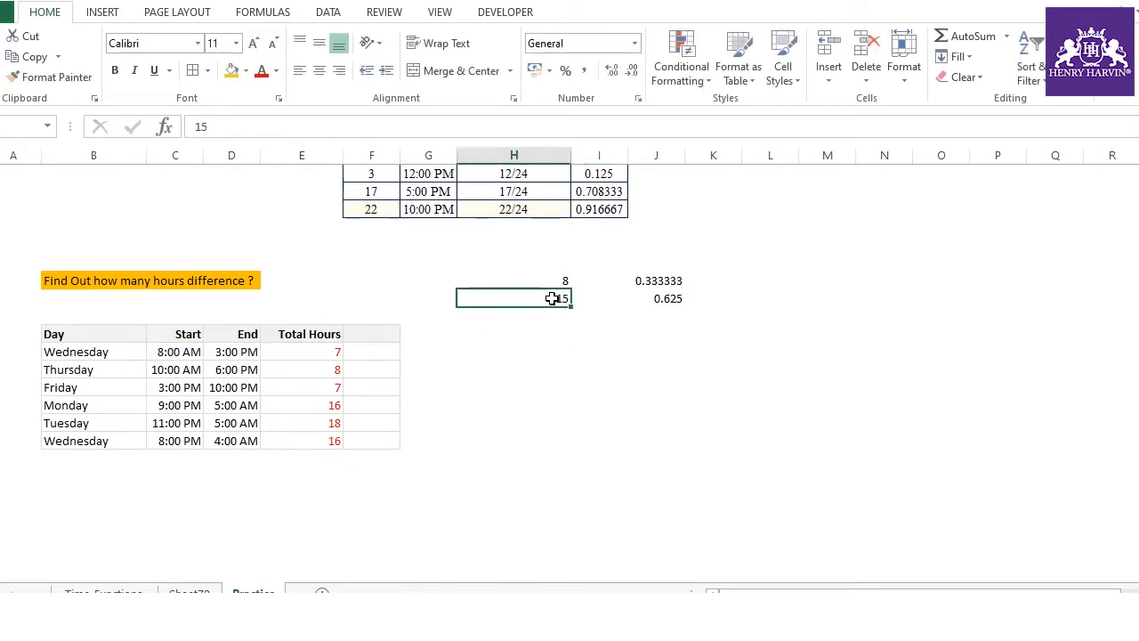
- Review the two hour values and their day fractions, and subtract the fractions in J18 with =J17-J16
left_click(668, 299)
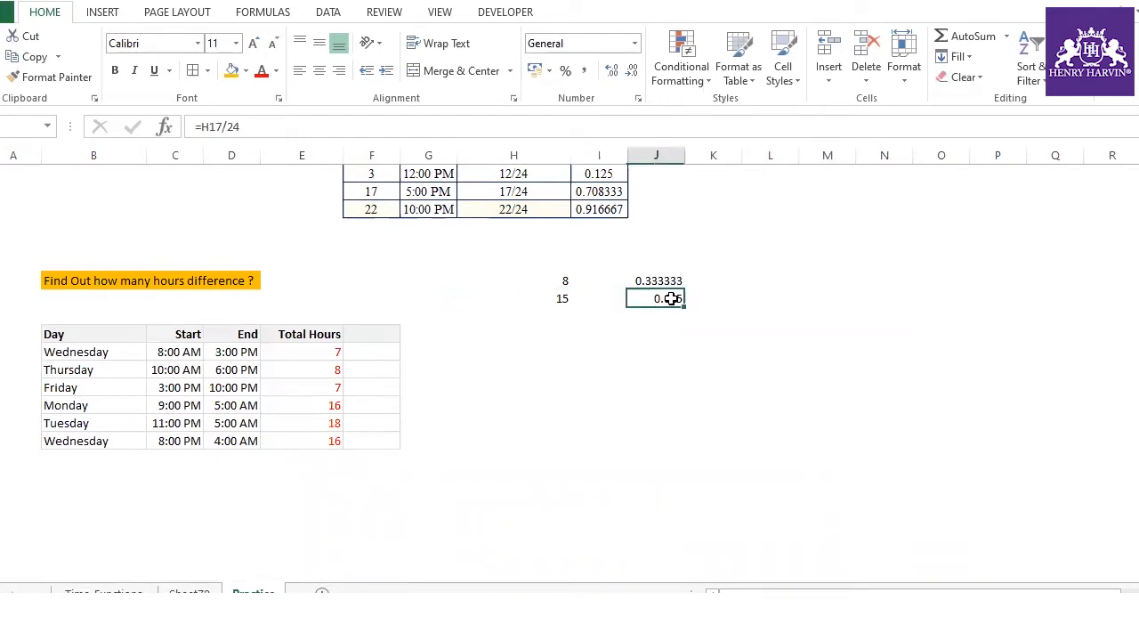
left_click(563, 301)
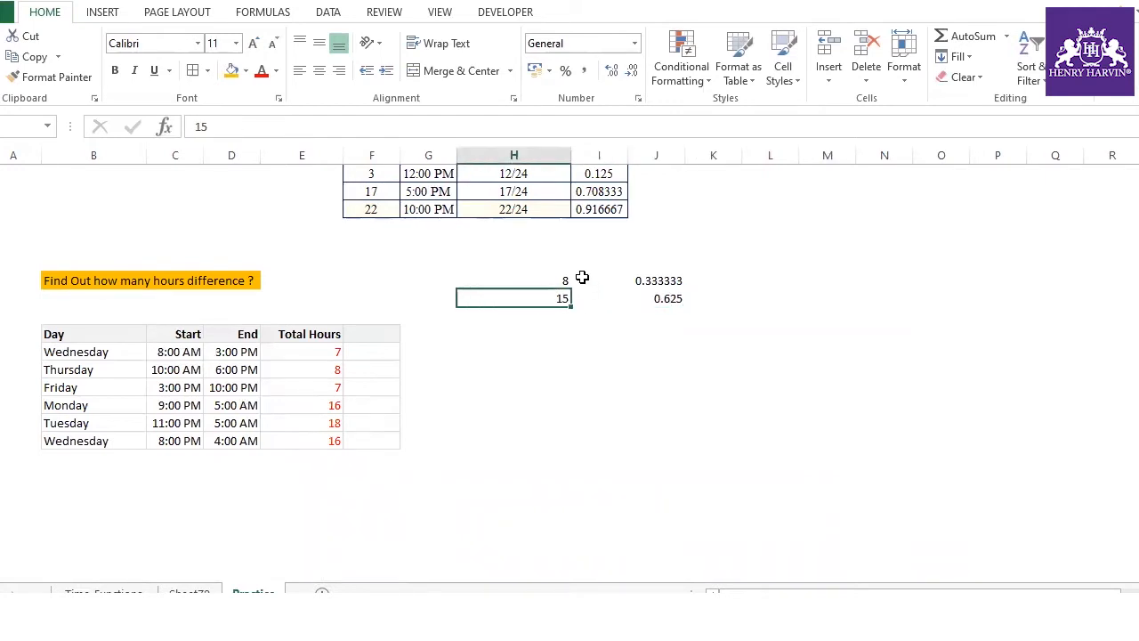
left_click(562, 279)
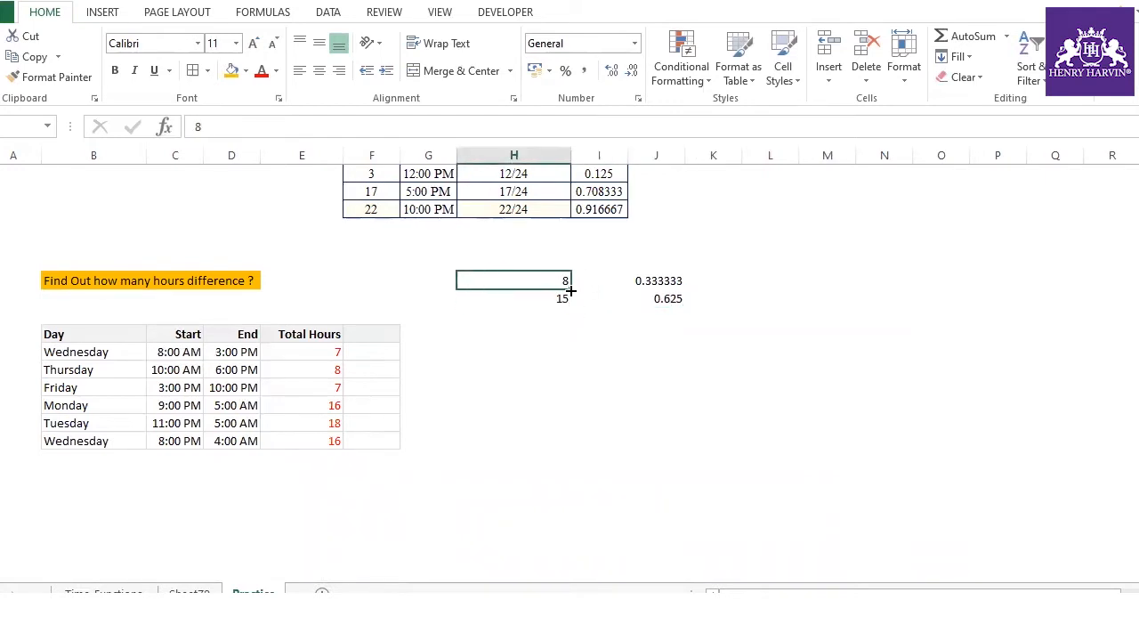
left_click(656, 280)
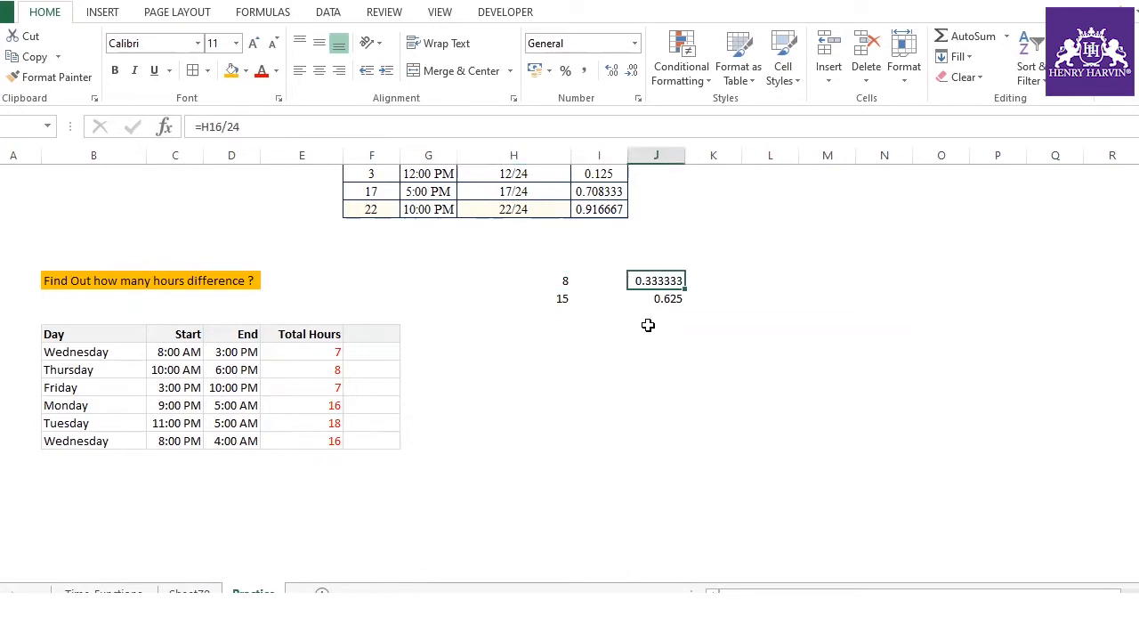
left_click(649, 300)
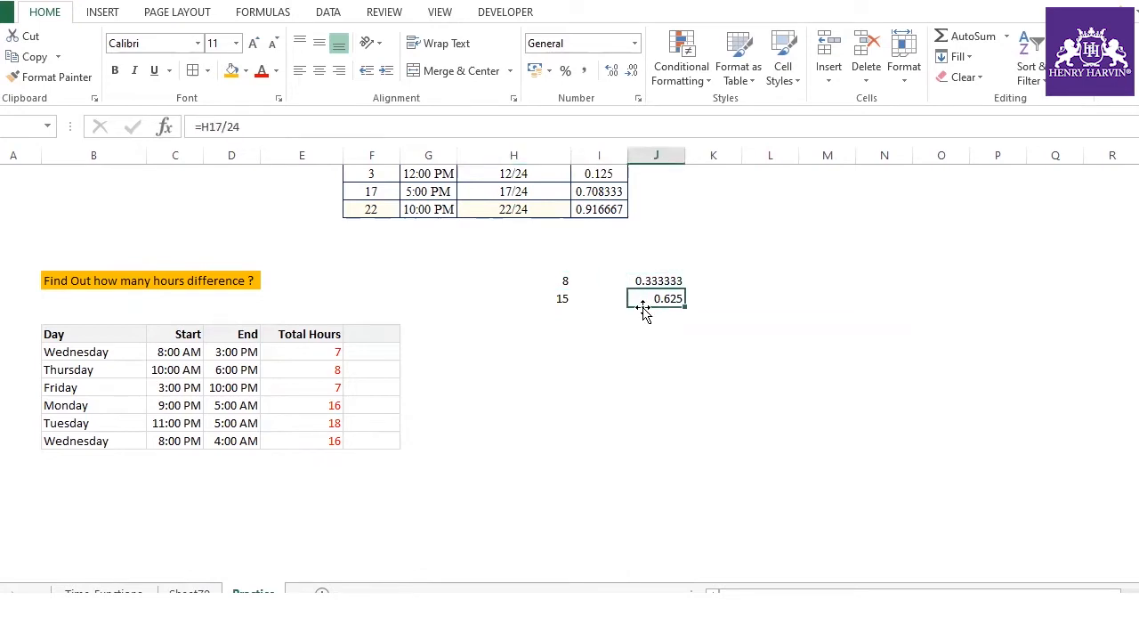
left_click(660, 320)
type("=")
left_click(661, 299)
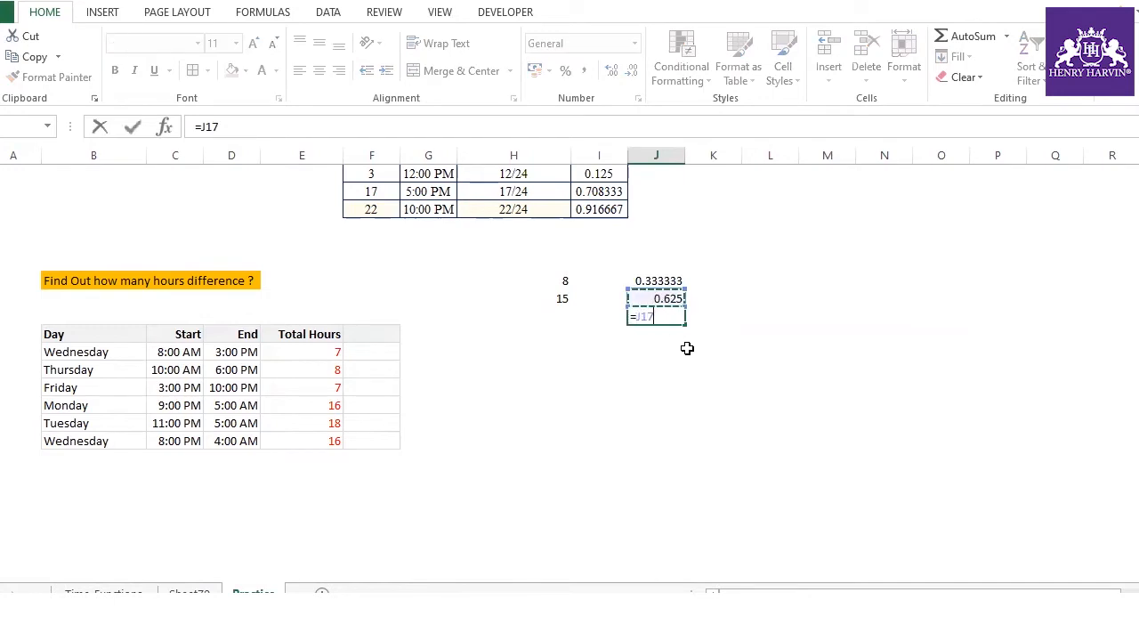
type("-")
left_click(664, 279)
key("Return")
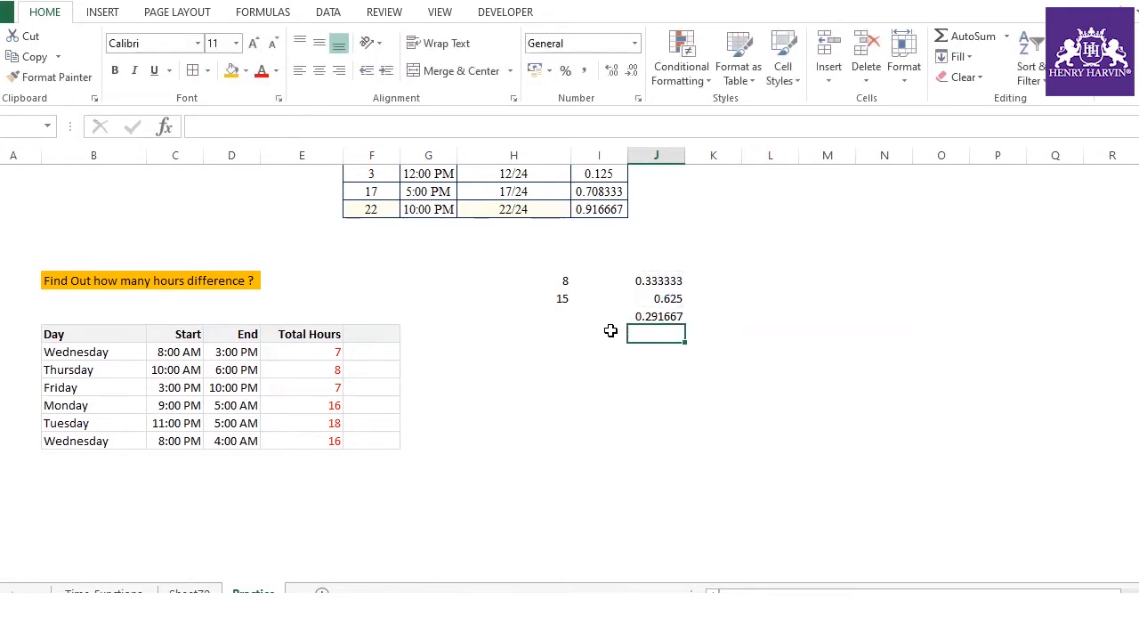
- Edit the J18 formula to convert the difference to hours: =(J17-J16)*24
left_click(655, 318)
left_click(314, 125)
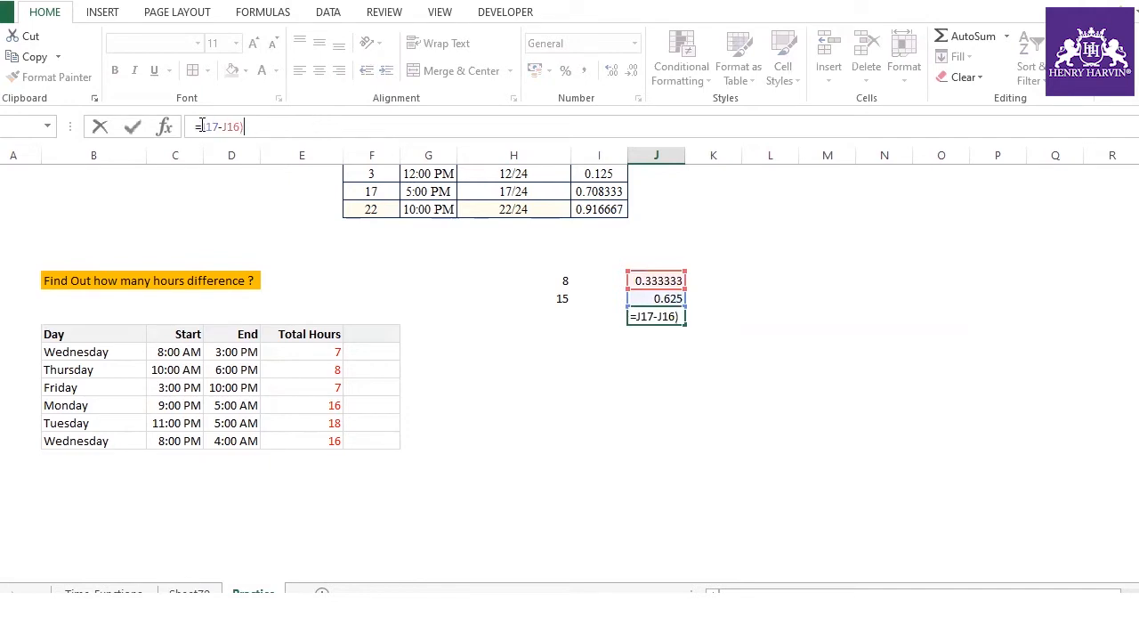
type("(")
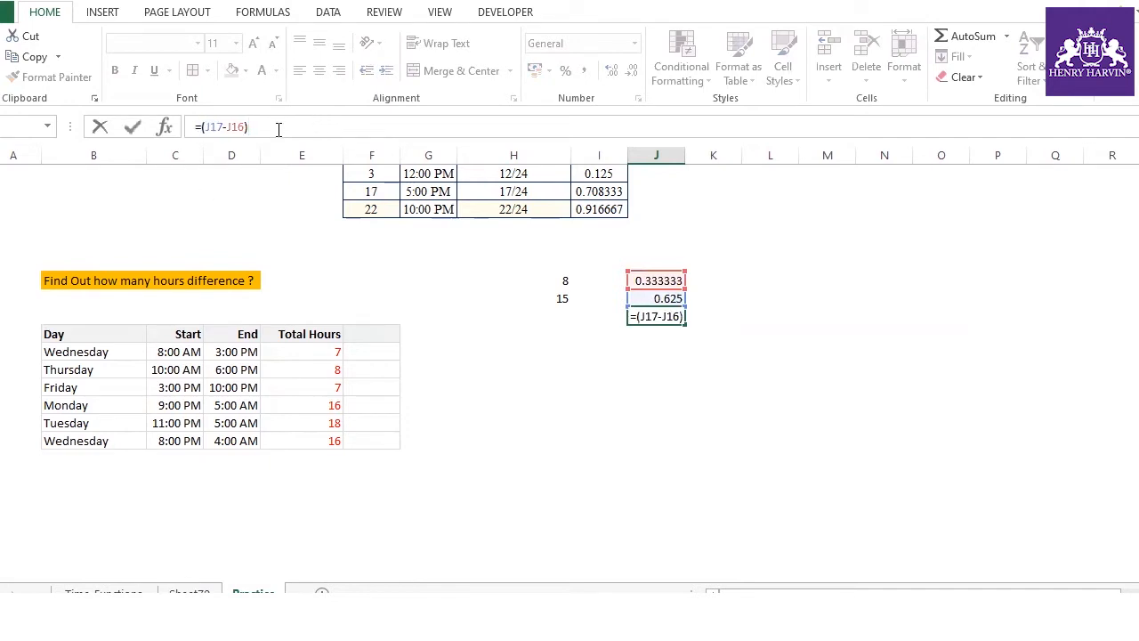
type("*24")
key("Return")
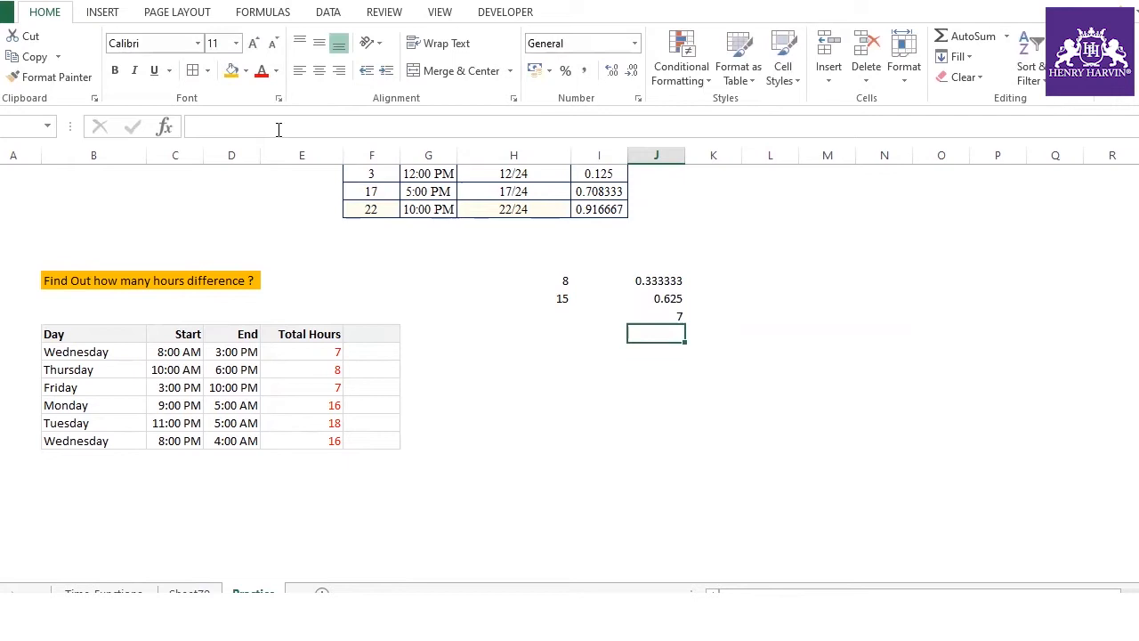
left_click(668, 315)
- Fill the daytime Total Hours cells E20:E22 with orange and widen column F slightly
left_click_drag(331, 352, 342, 386)
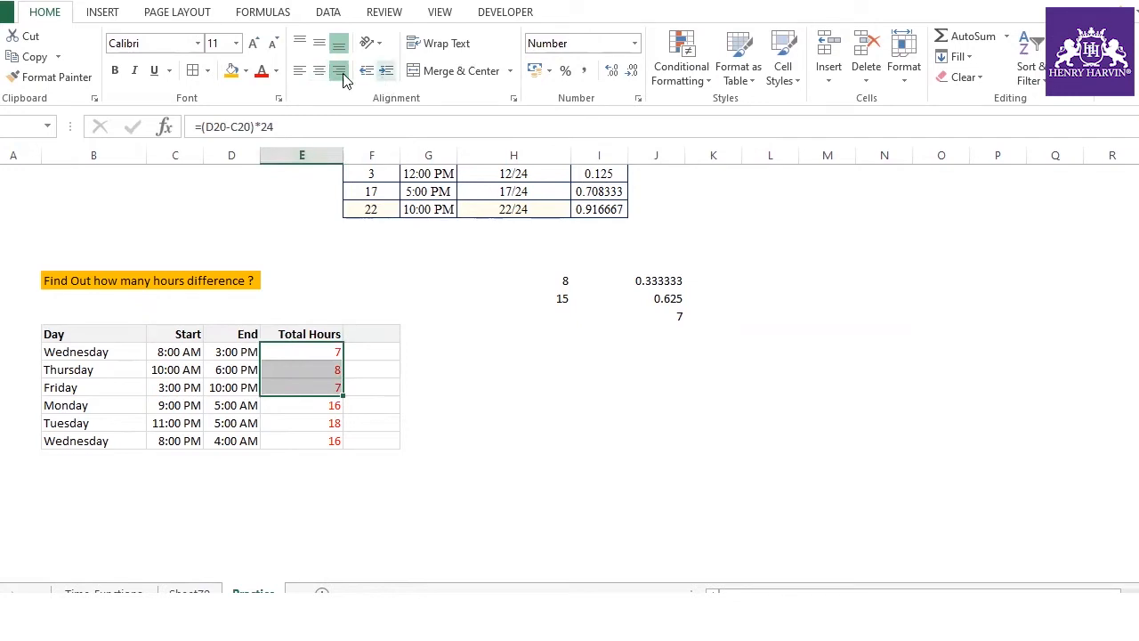
left_click(231, 71)
left_click(328, 410)
left_click_drag(328, 412, 330, 441)
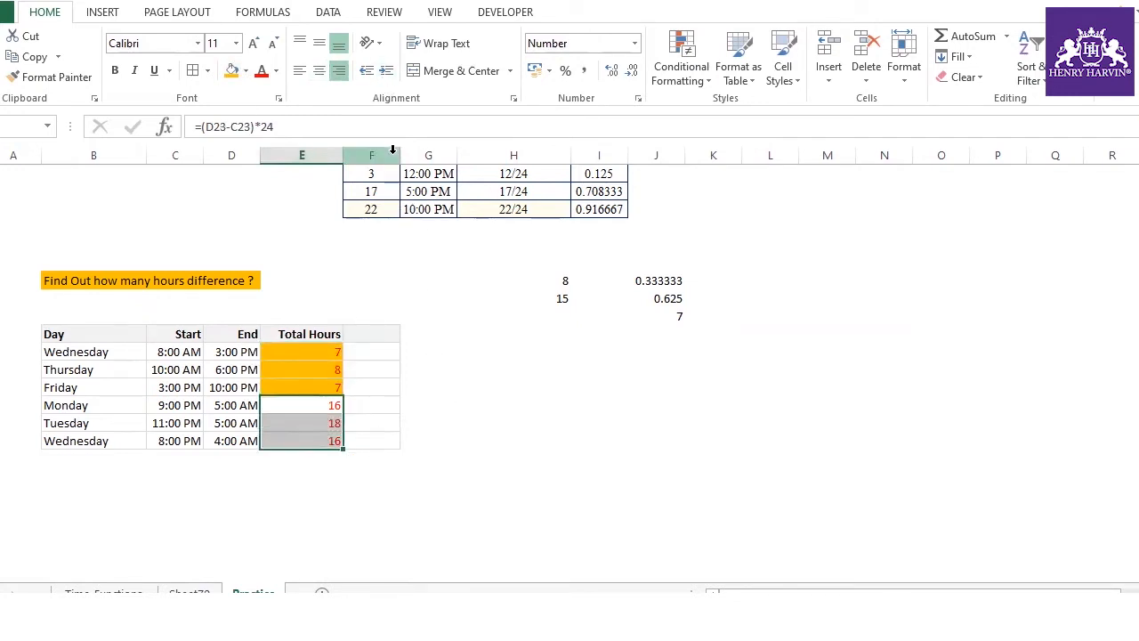
left_click_drag(399, 155, 414, 155)
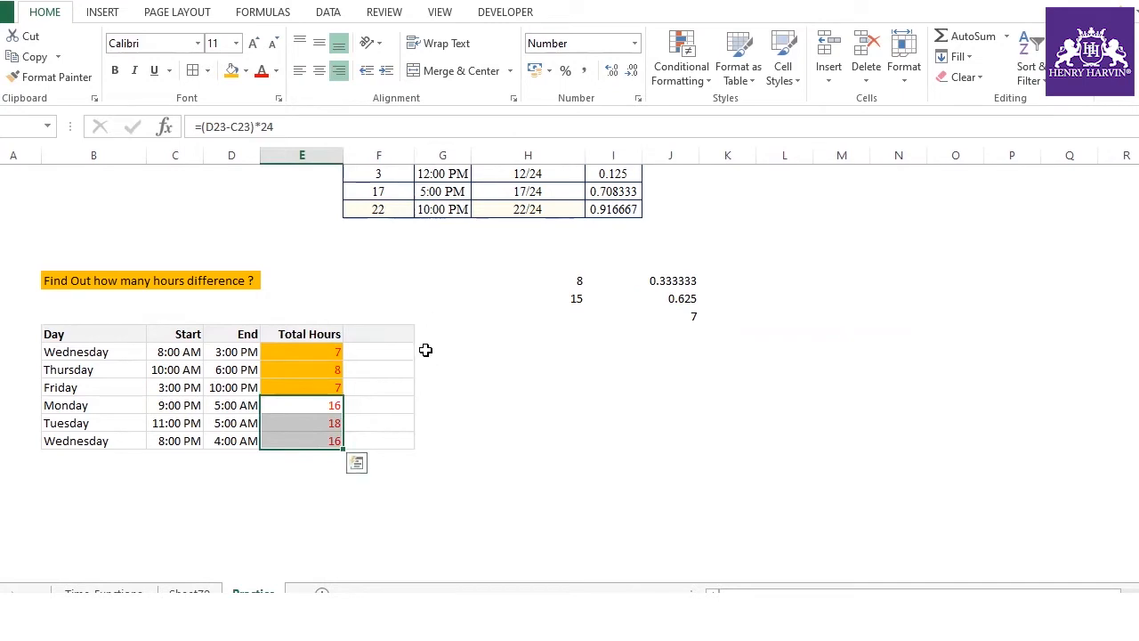
- Calculate the first Wednesday's time difference in G20 with =MOD(D20-C20,1) and fill the formula down to G25
left_click(426, 349)
type("=m")
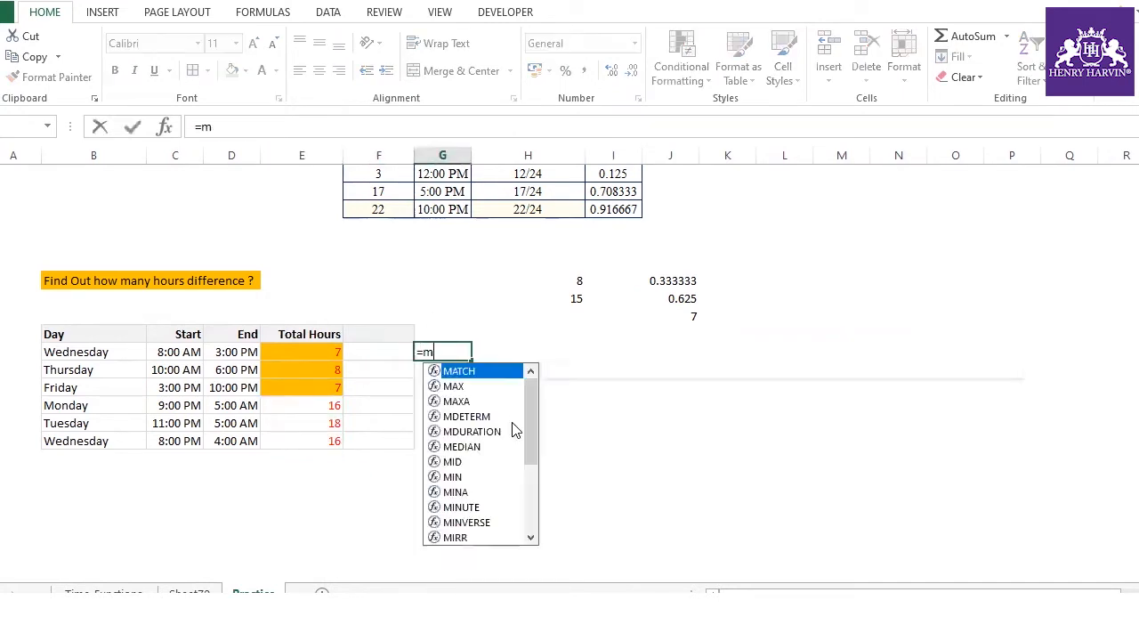
type("od(")
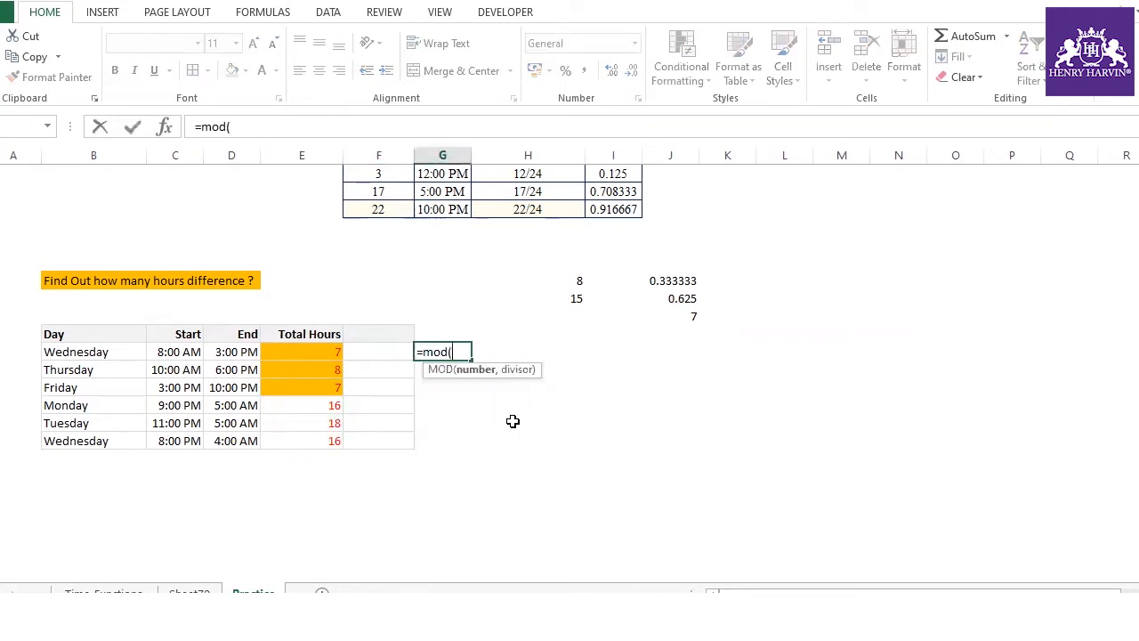
left_click(232, 354)
type("-")
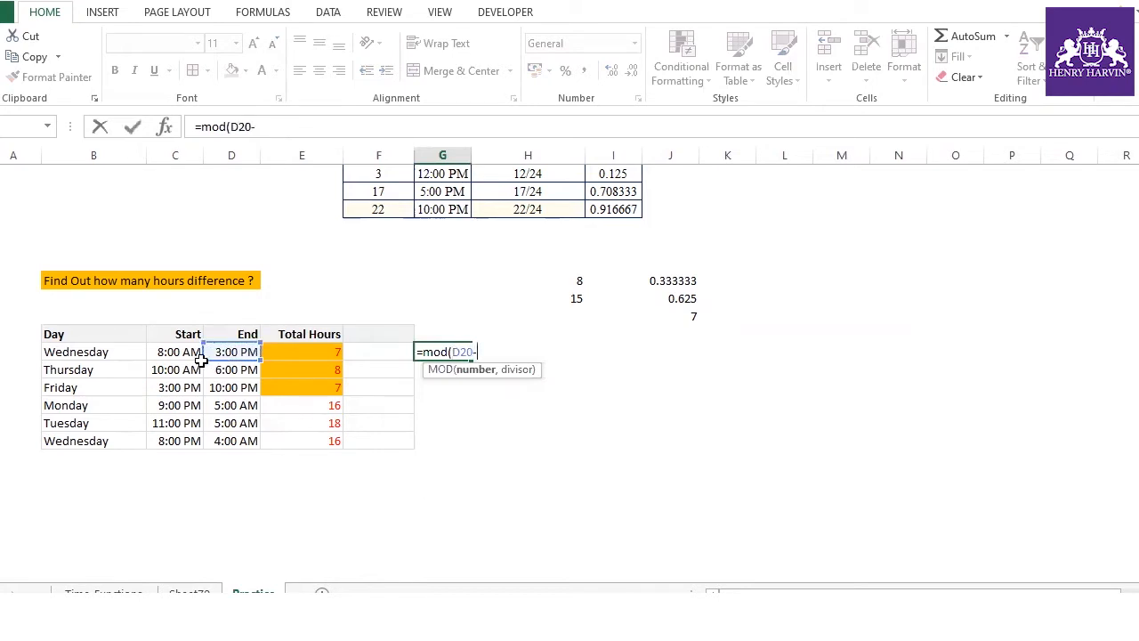
left_click(156, 353)
type(",1")
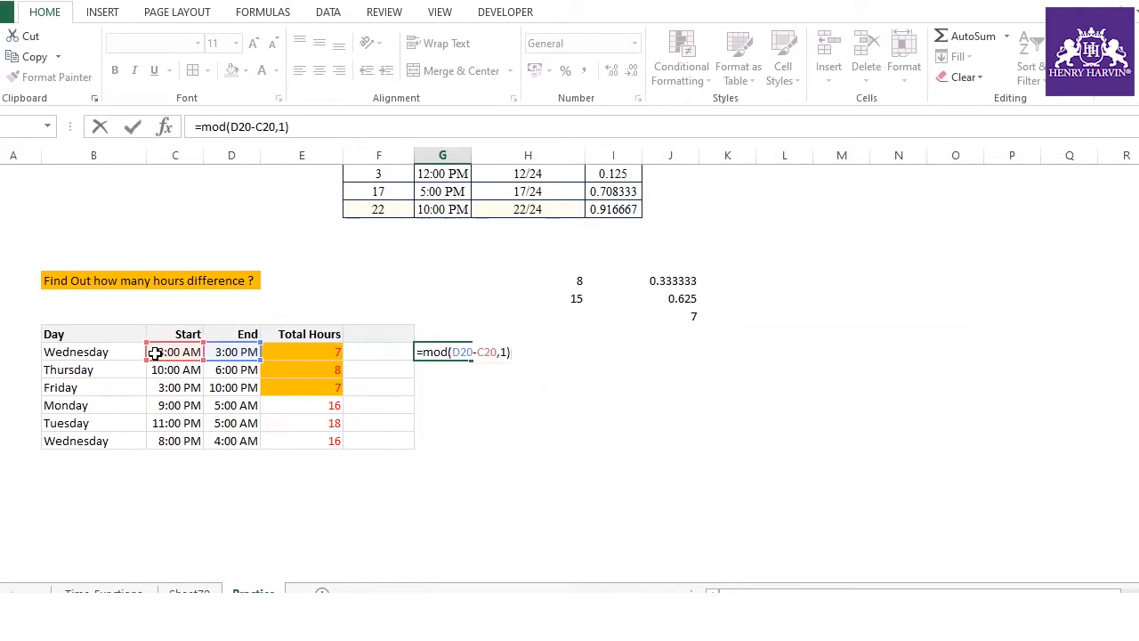
left_click(284, 126)
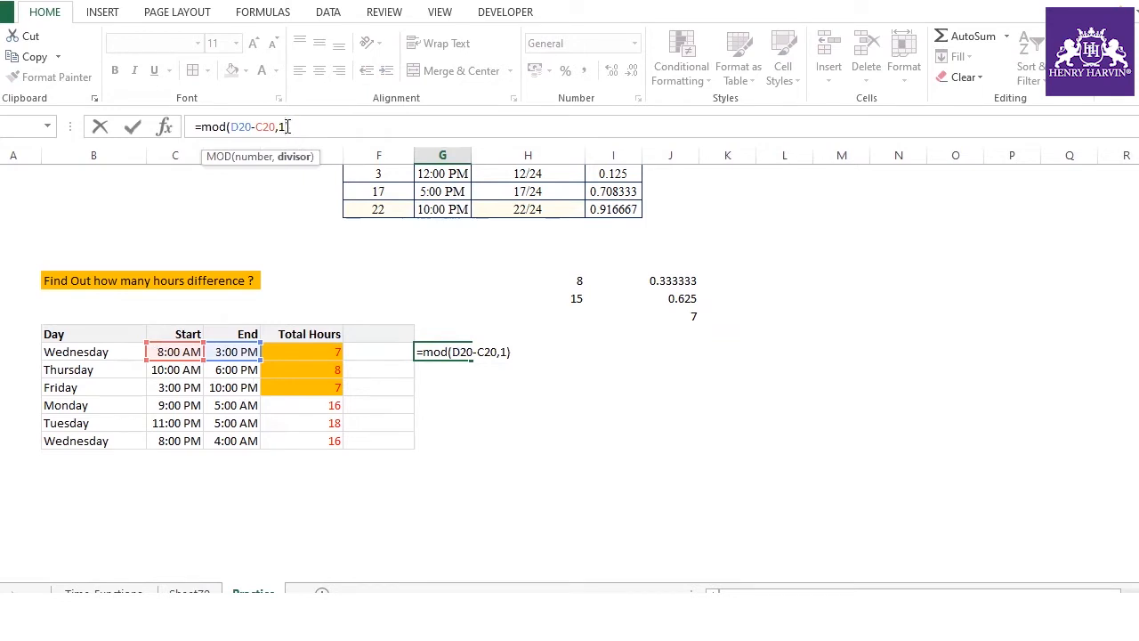
key("Return")
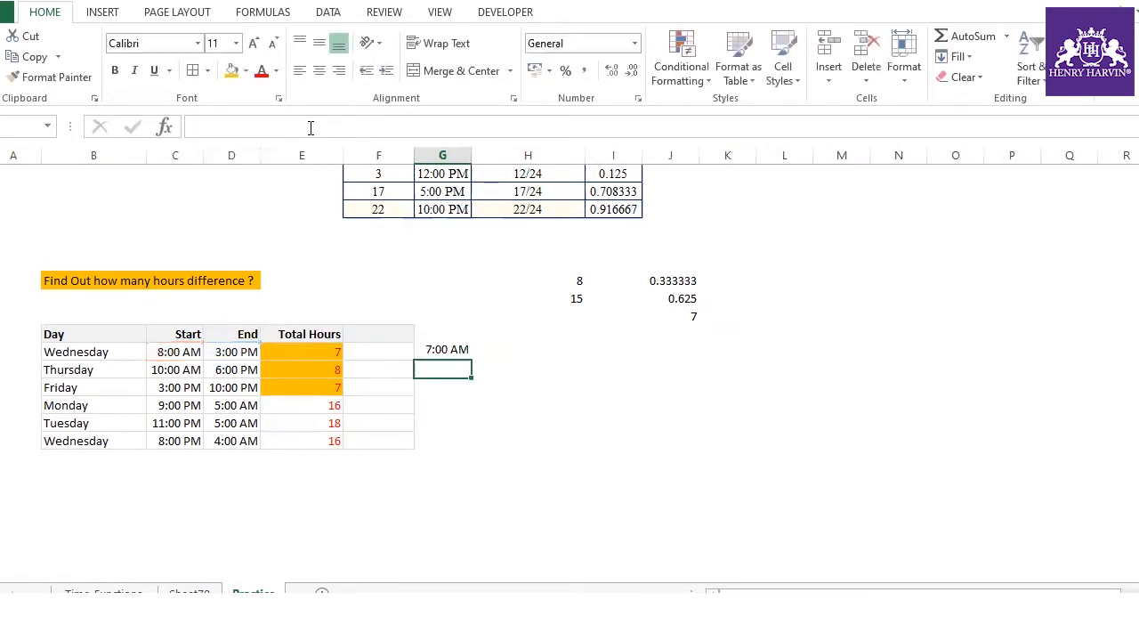
left_click(441, 349)
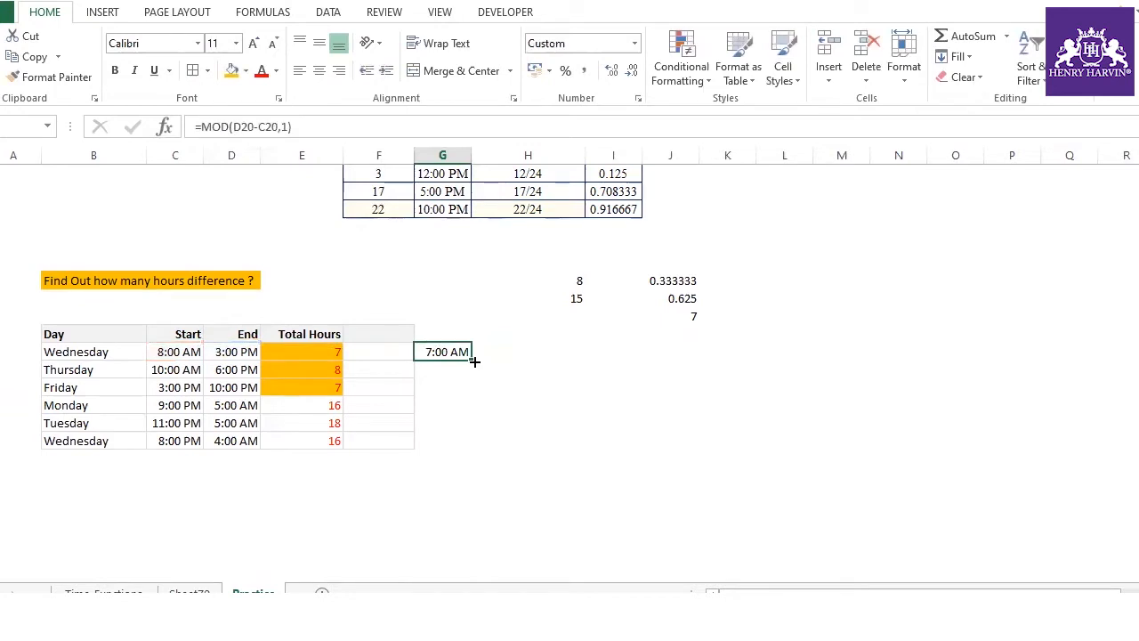
left_click_drag(467, 407, 459, 445)
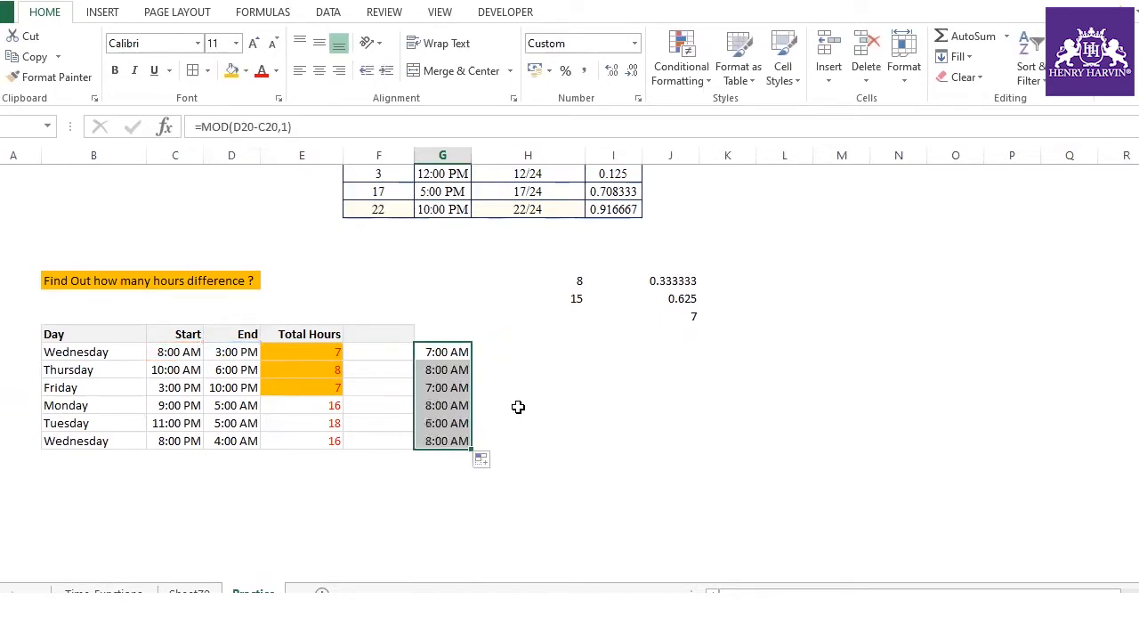
- Format the time differences in G20:G25 as Number with 0 decimal places and the red 1234 style for negatives
key("ctrl+1")
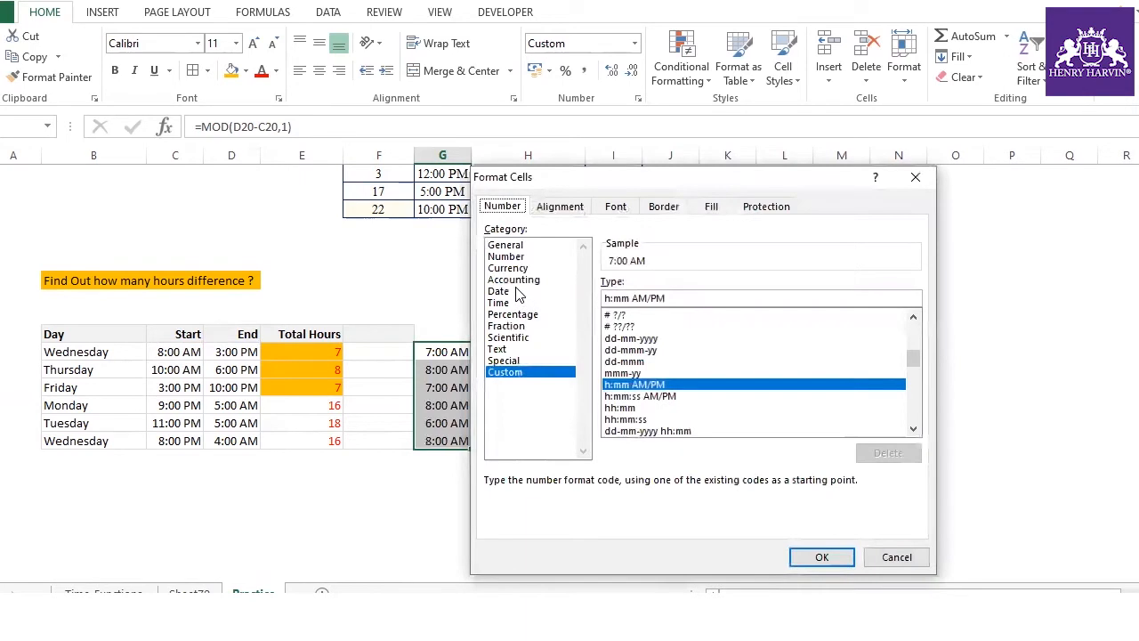
left_click(505, 256)
left_click(722, 287)
left_click(722, 287)
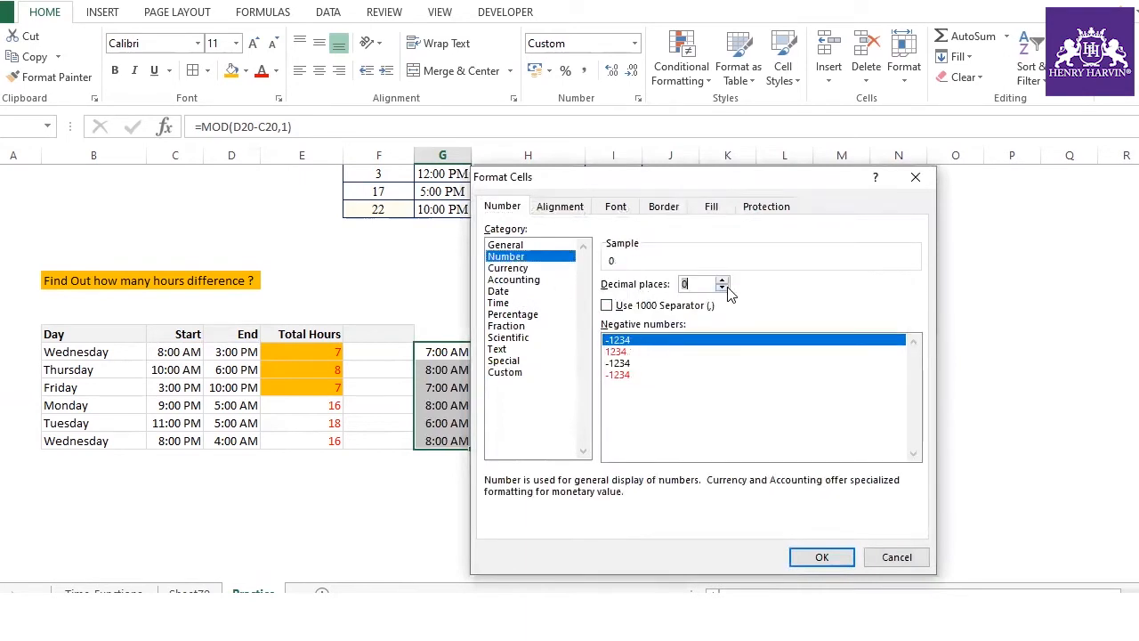
left_click(637, 365)
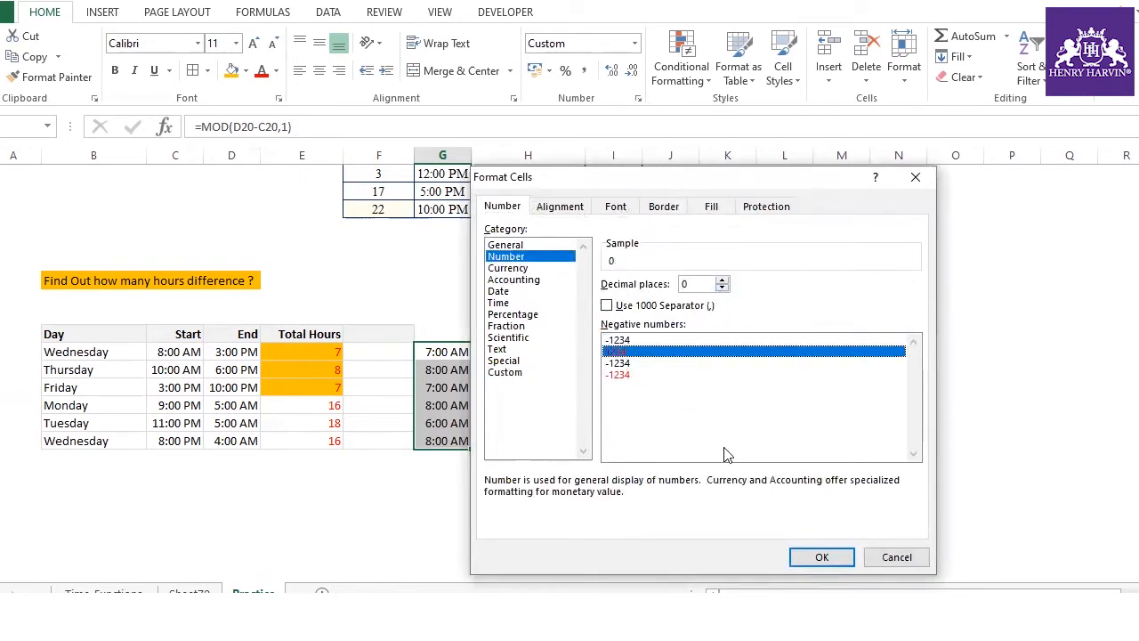
left_click(816, 558)
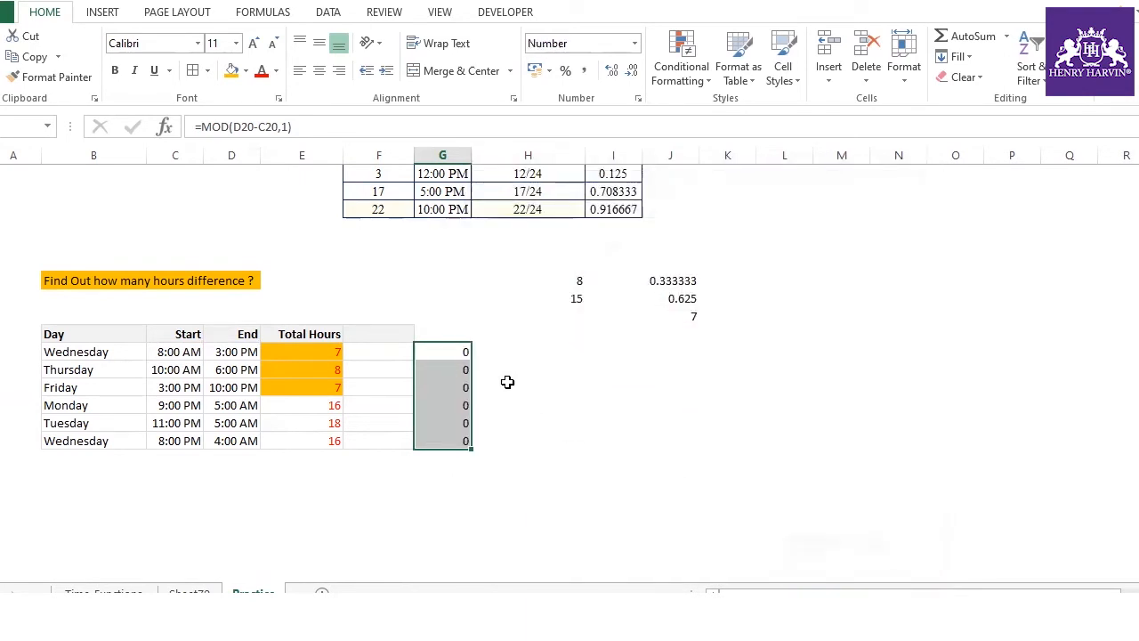
- Convert the G20 result to hours with =MOD(D20-C20,1)*24 and fill the formula down to G25
left_click(458, 350)
left_click(323, 129)
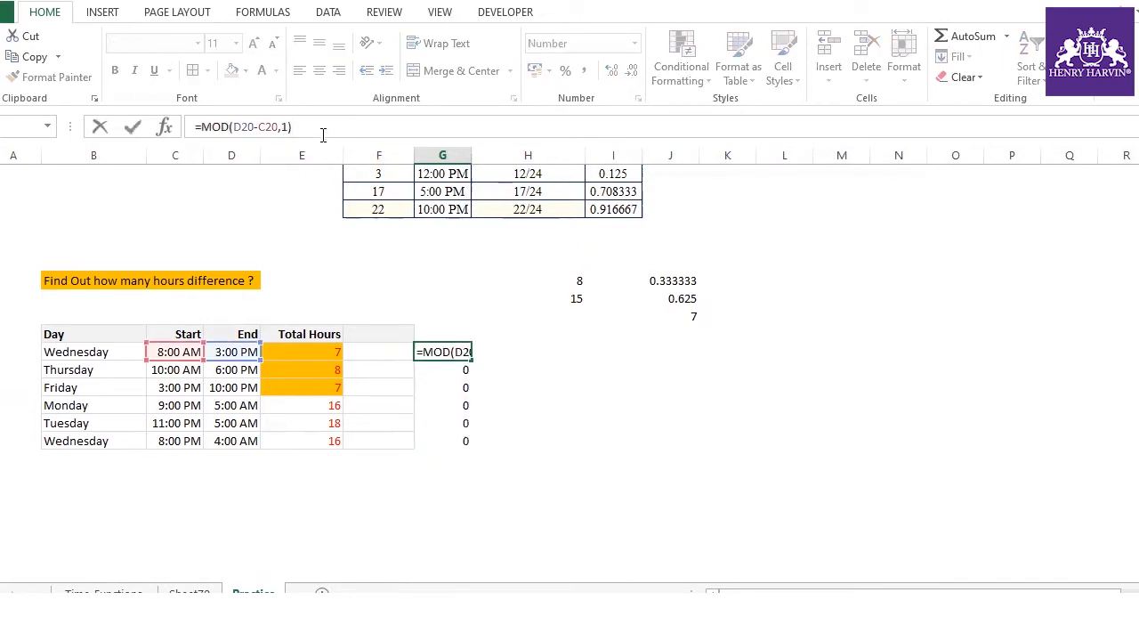
type("*24")
key("Return")
left_click(469, 356)
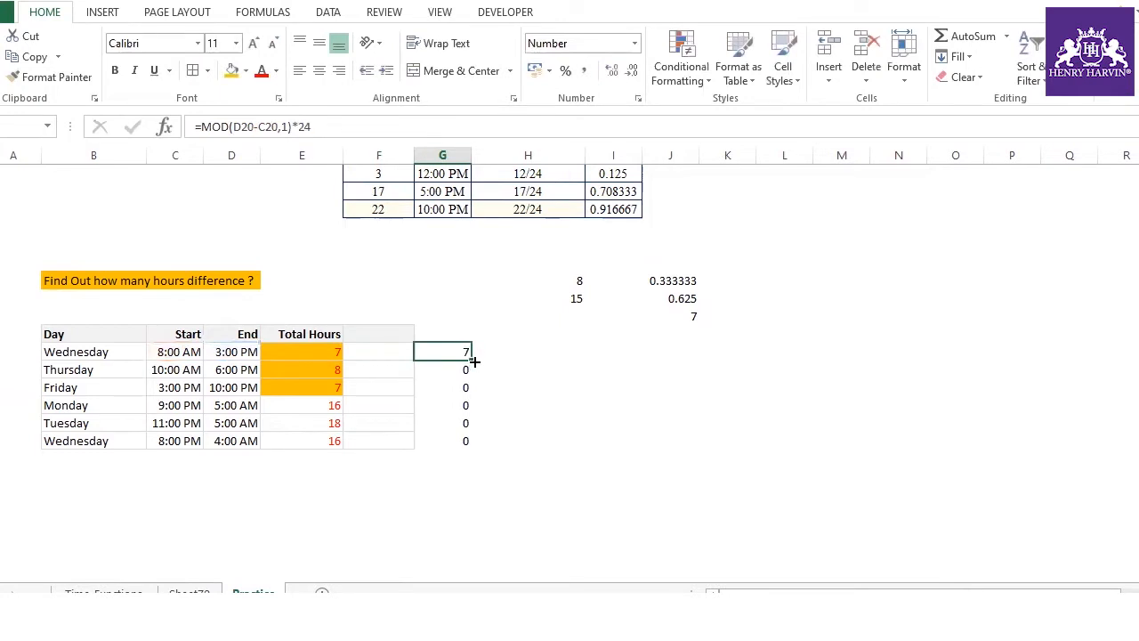
double_click(472, 359)
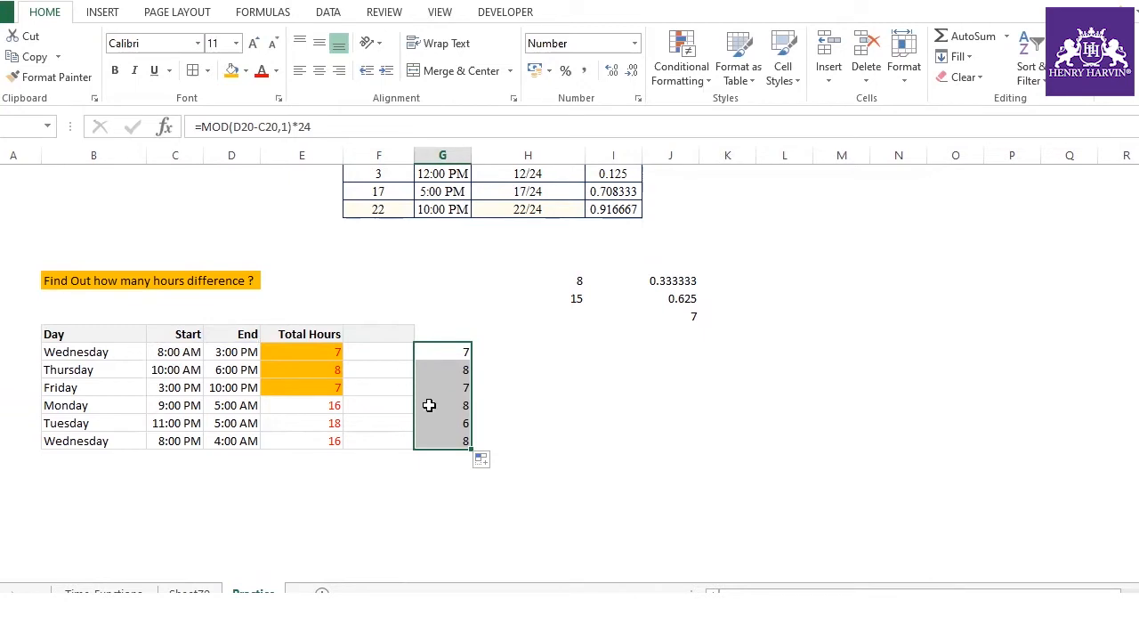
- Evaluate the D20-C20 part of the G20 formula in place, and leave the formula as it was
left_click_drag(278, 127, 233, 126)
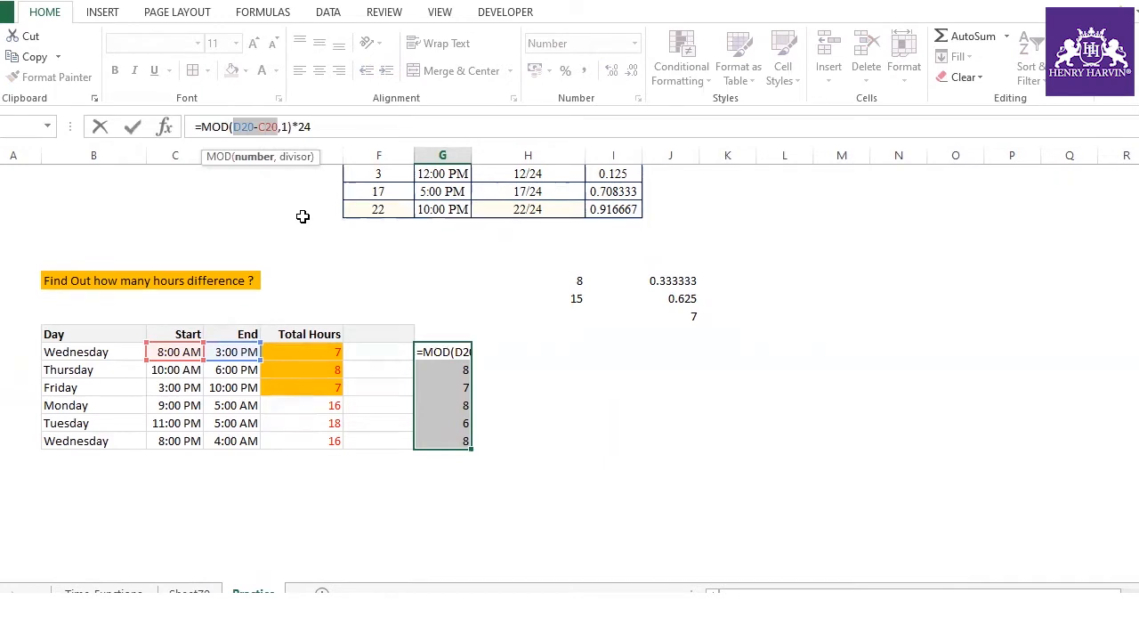
key("F9")
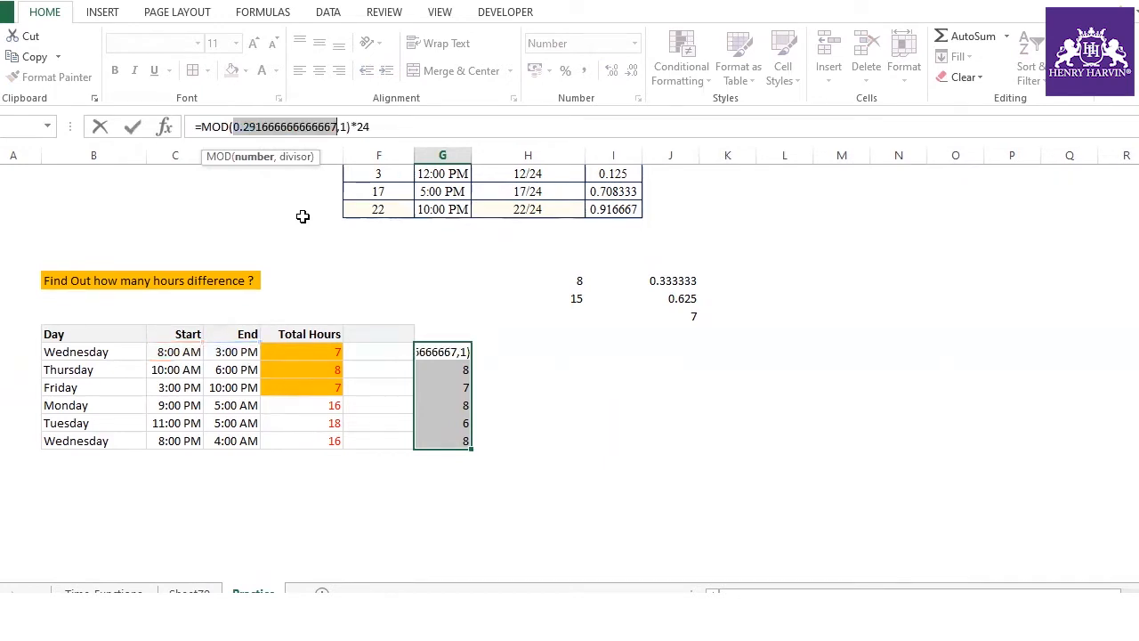
key("Escape")
- Evaluate the D23-C23 part of Monday's MOD formula in G23, examine it with the divisor and multiplier, and discard the edit
left_click(438, 404)
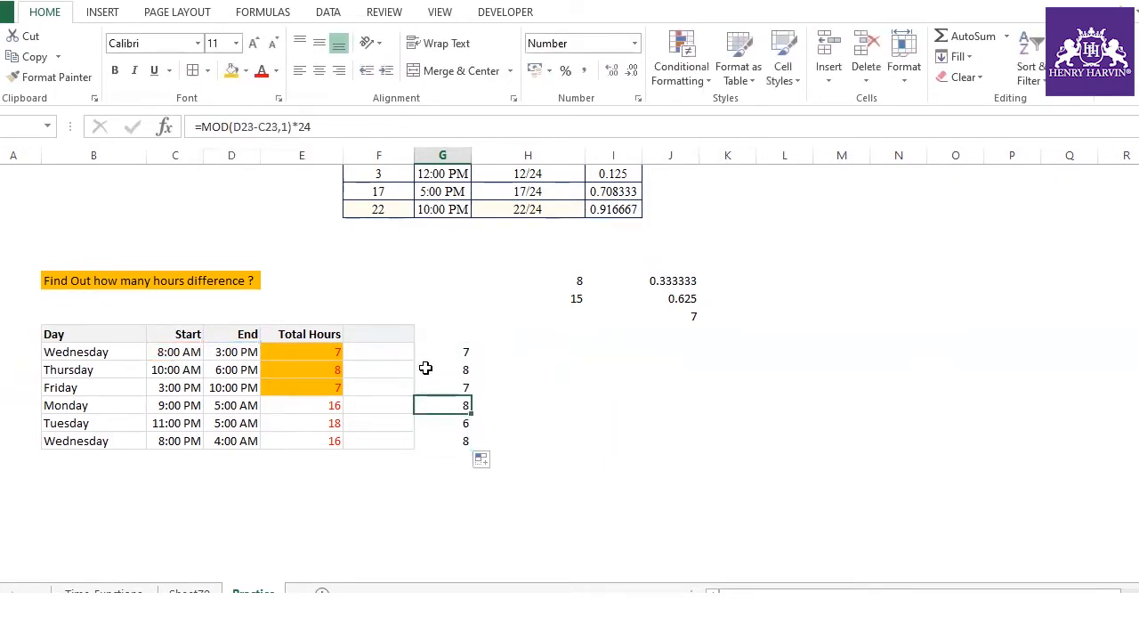
left_click(280, 127)
left_click_drag(279, 126, 233, 127)
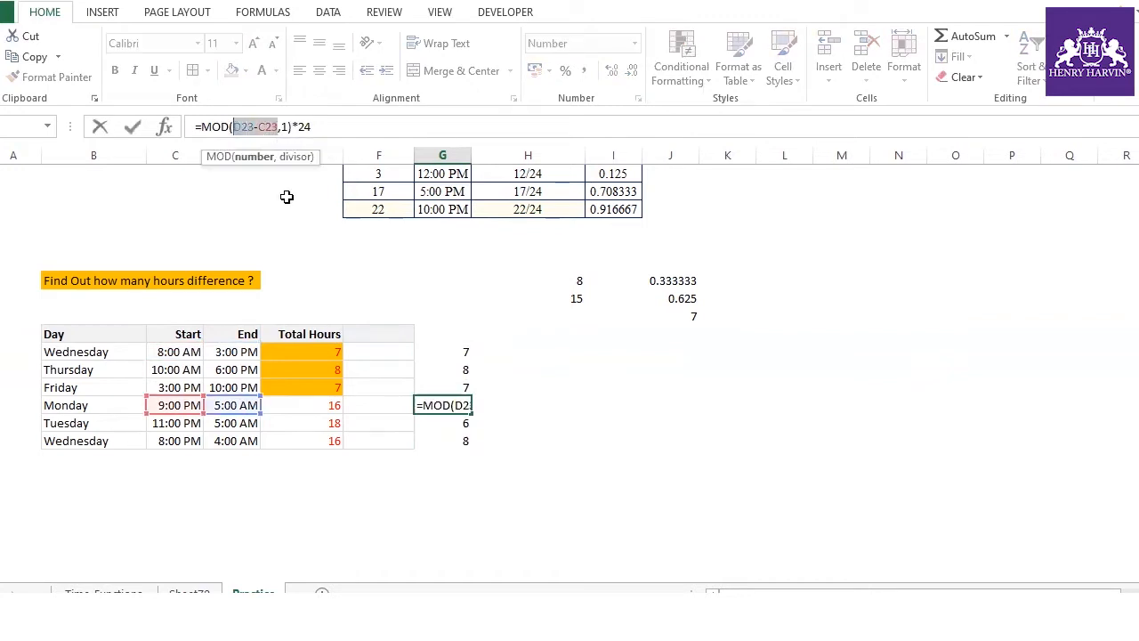
key("F9")
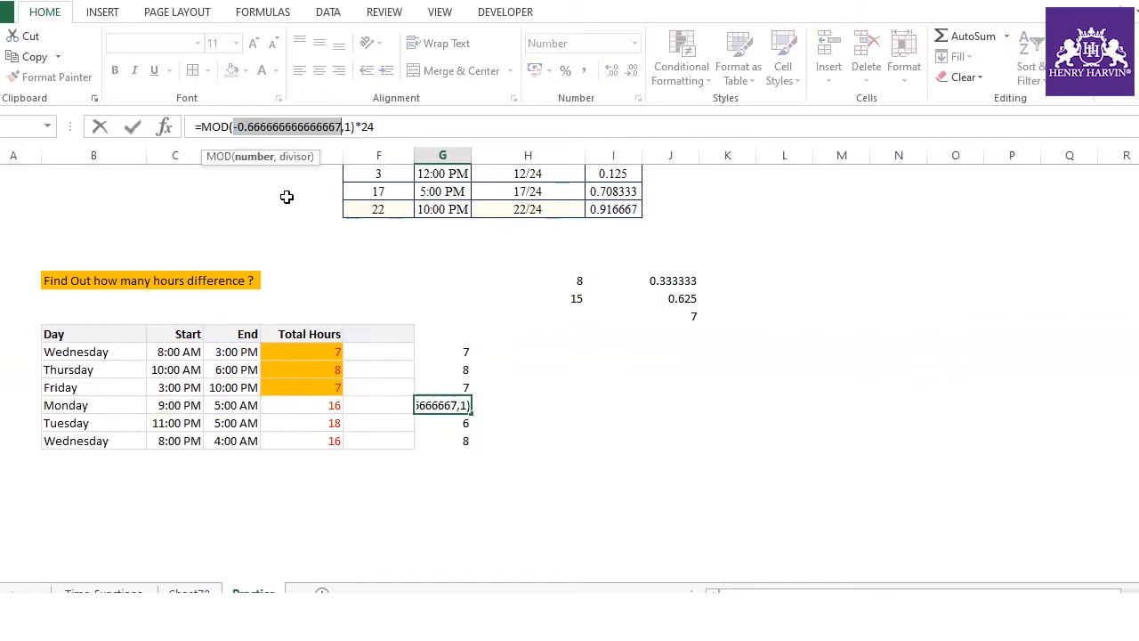
left_click(367, 126)
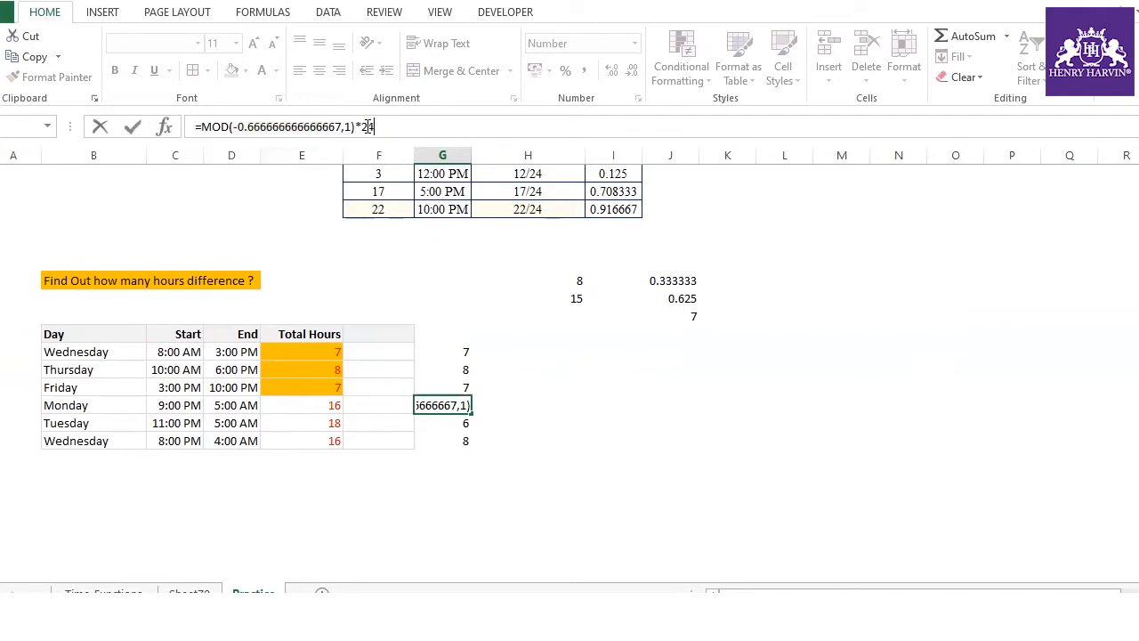
left_click(341, 127)
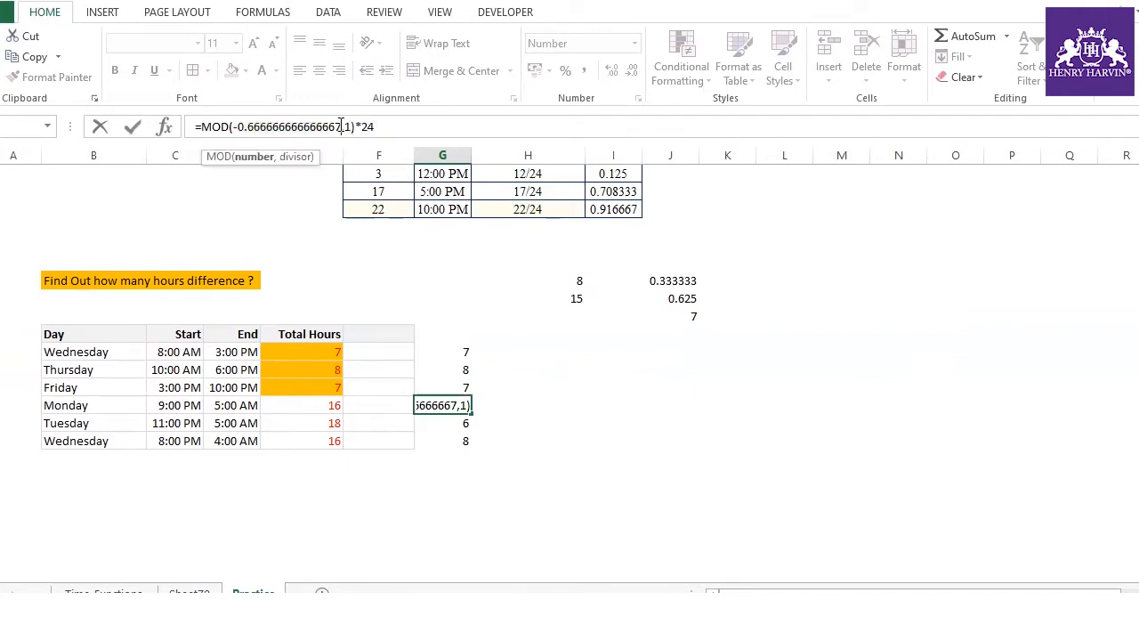
left_click(353, 126)
left_click_drag(343, 126, 233, 126)
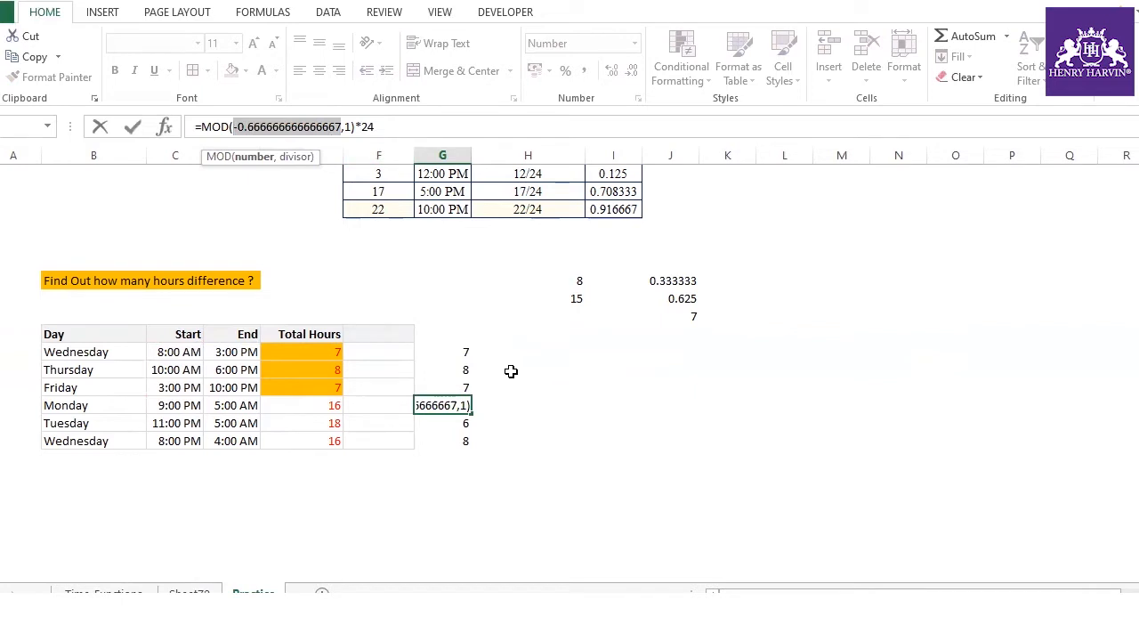
key("Escape")
- Compare the hours in G20:G25 with the first Wednesday's start and end times and the orange Total Hours cells
left_click_drag(443, 352, 454, 438)
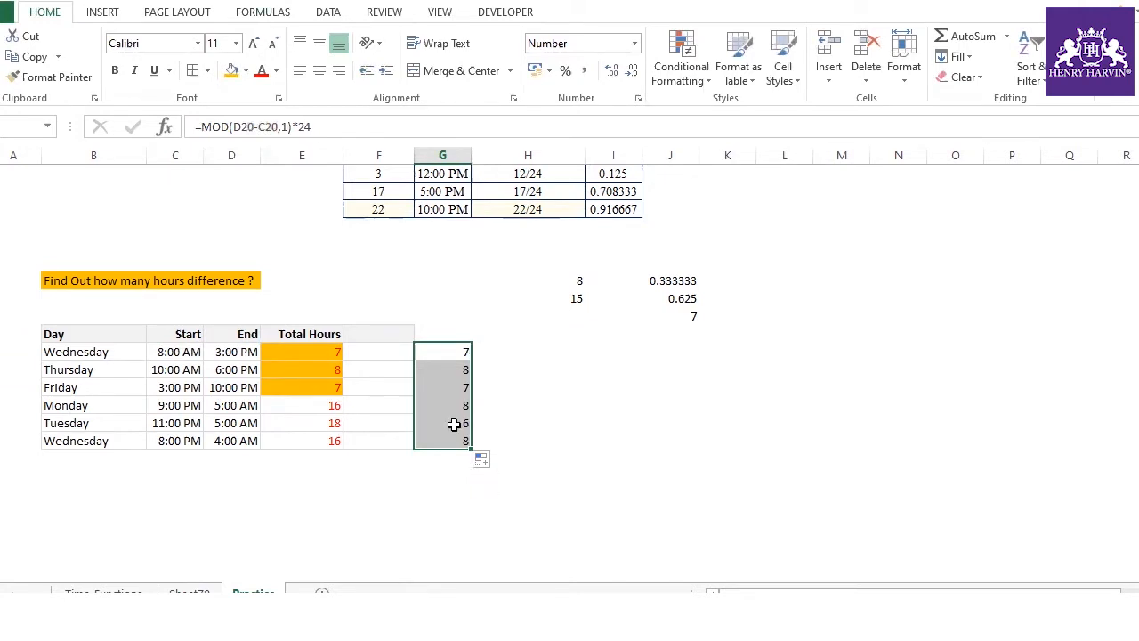
left_click(382, 353)
left_click(158, 353)
left_click(240, 353)
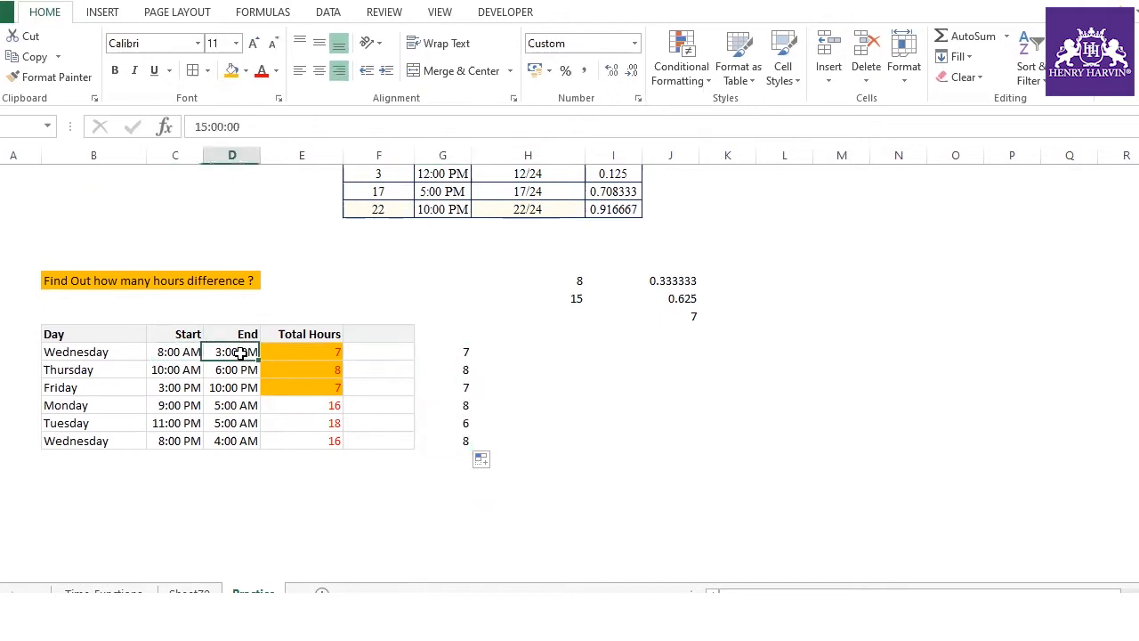
left_click_drag(339, 350, 343, 386)
left_click(359, 348)
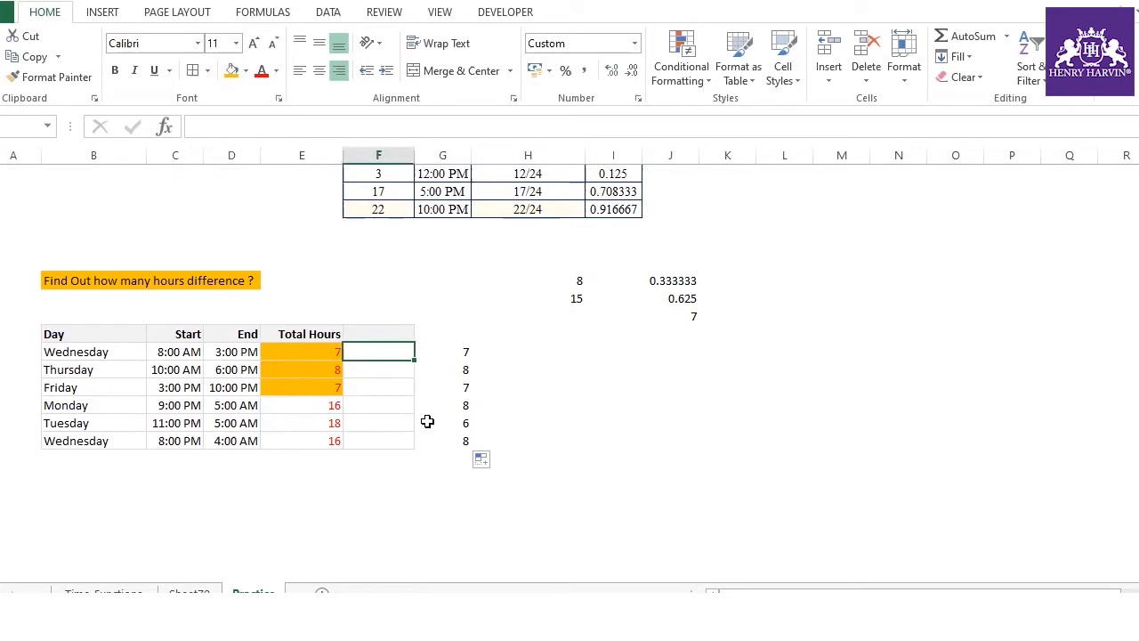
type("=if(")
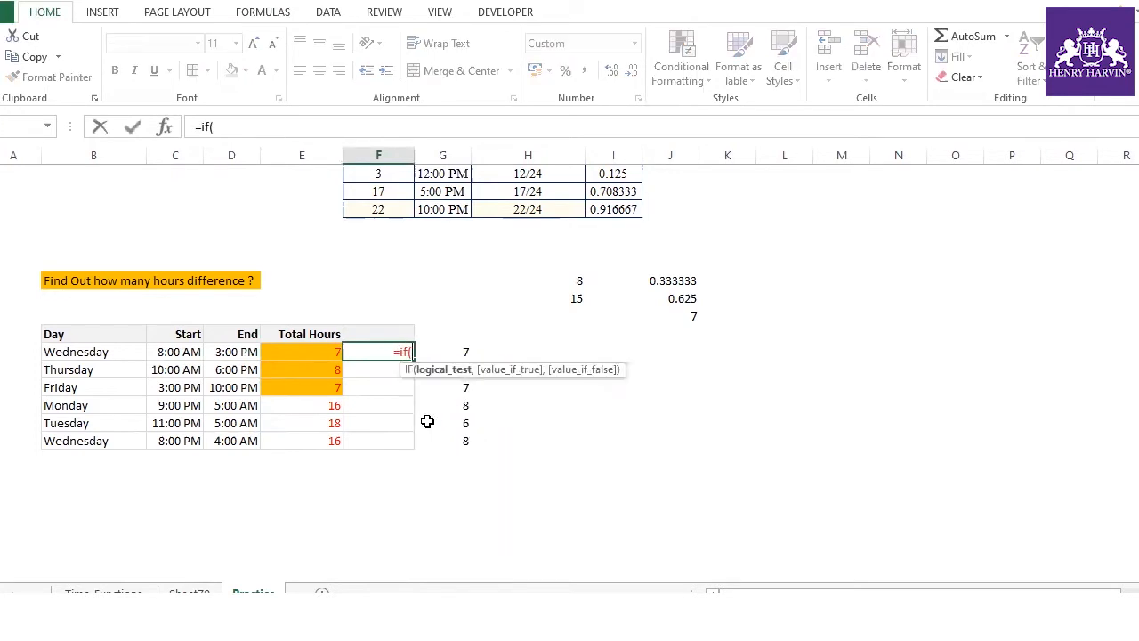
left_click(226, 350)
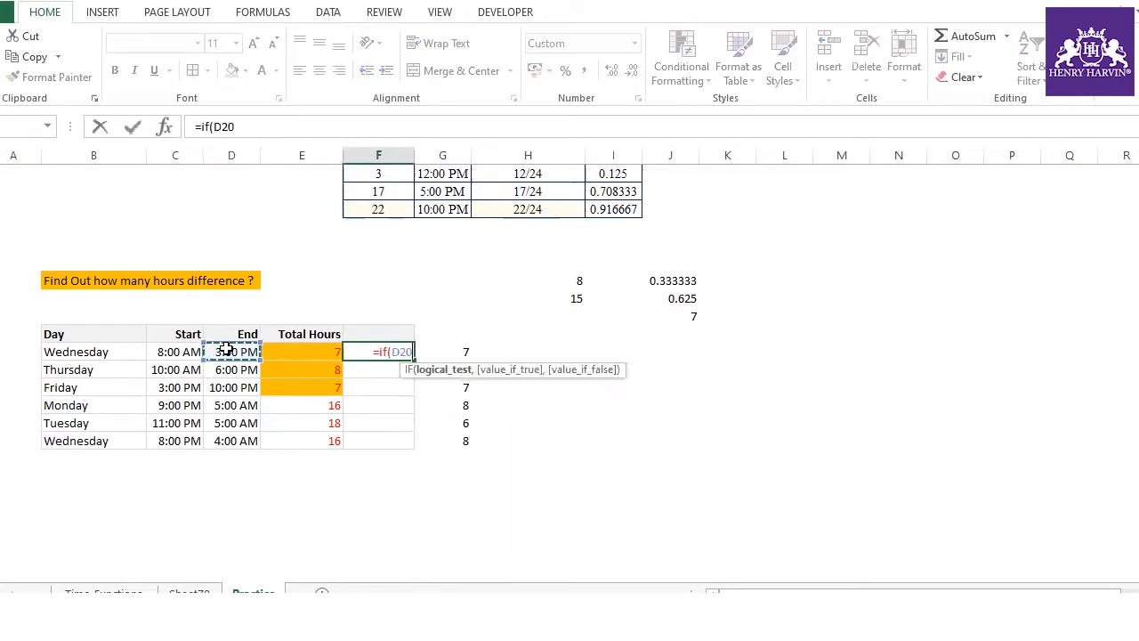
type(">")
left_click(163, 349)
type(",")
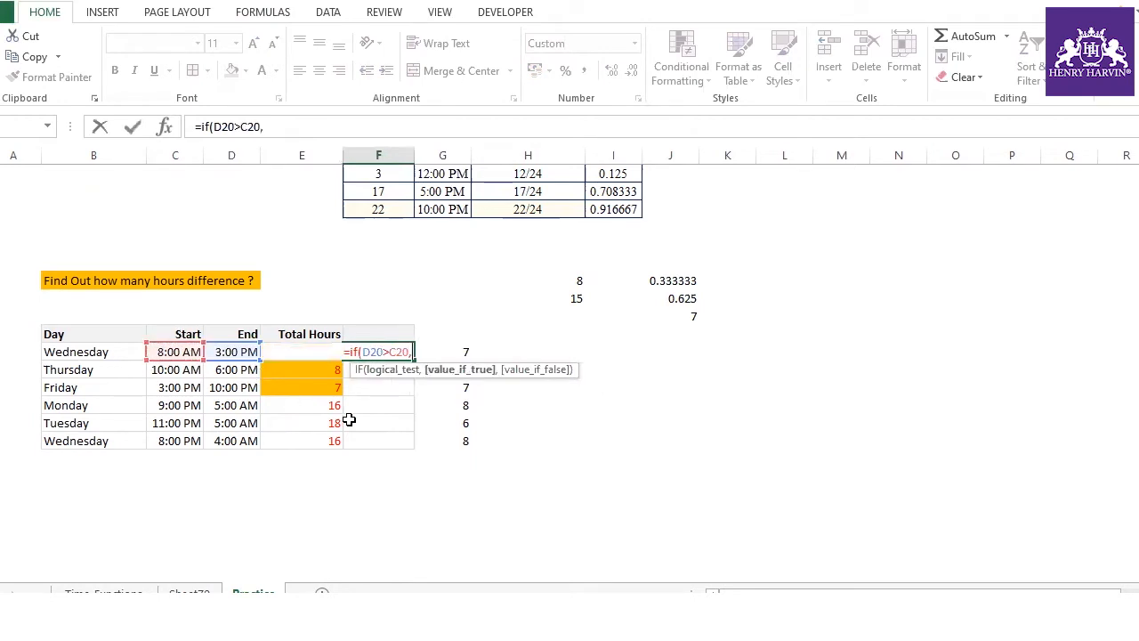
left_click(228, 350)
type("-")
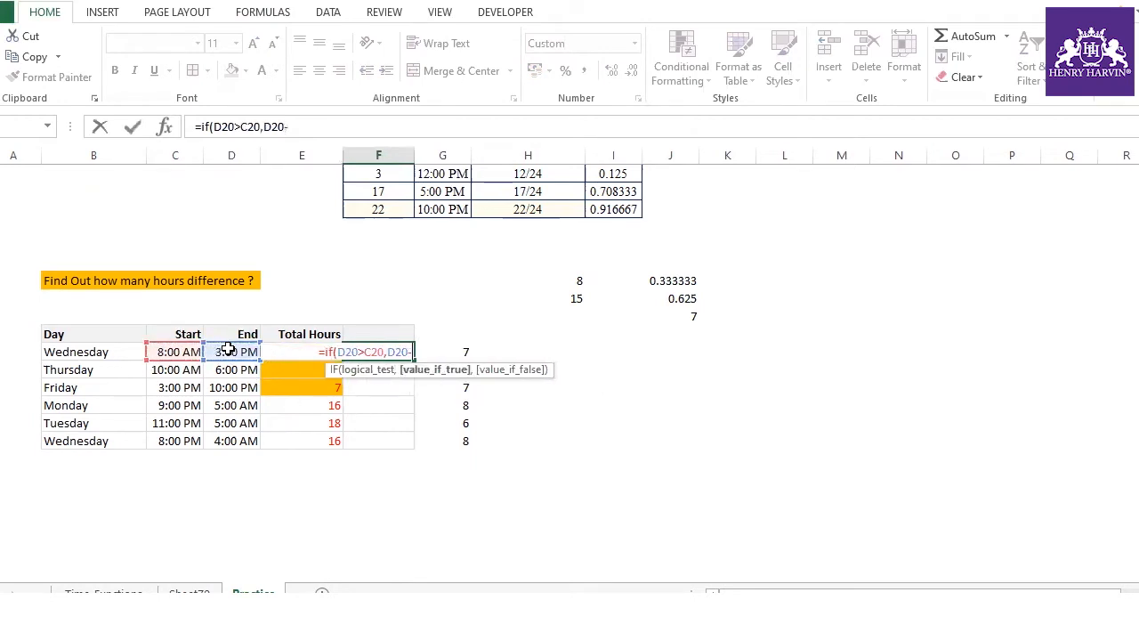
left_click(178, 351)
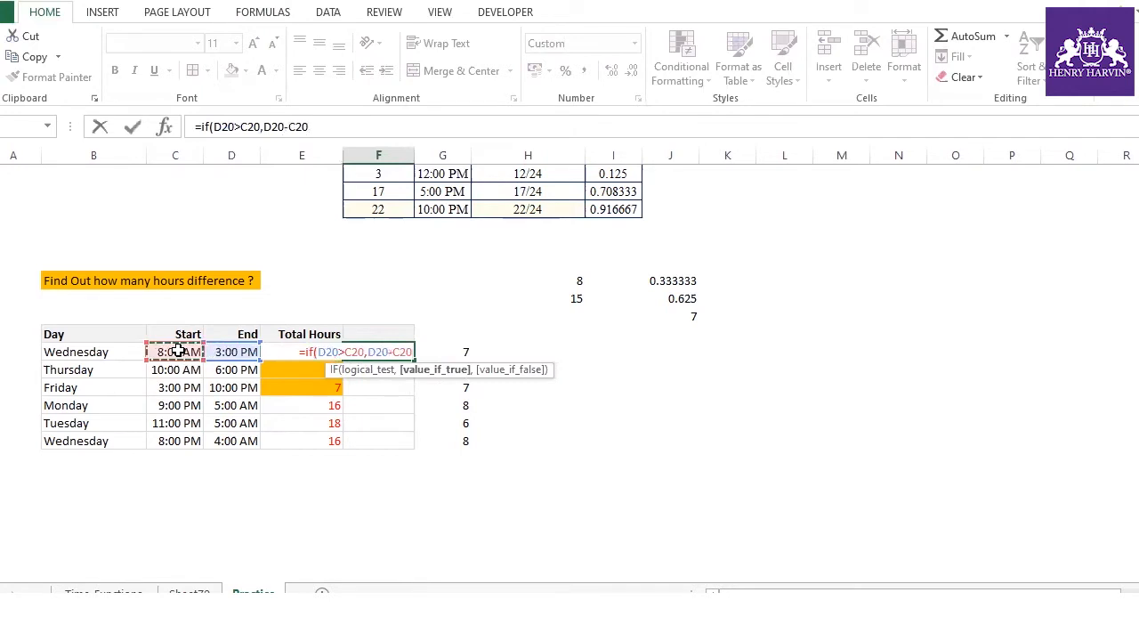
type(",")
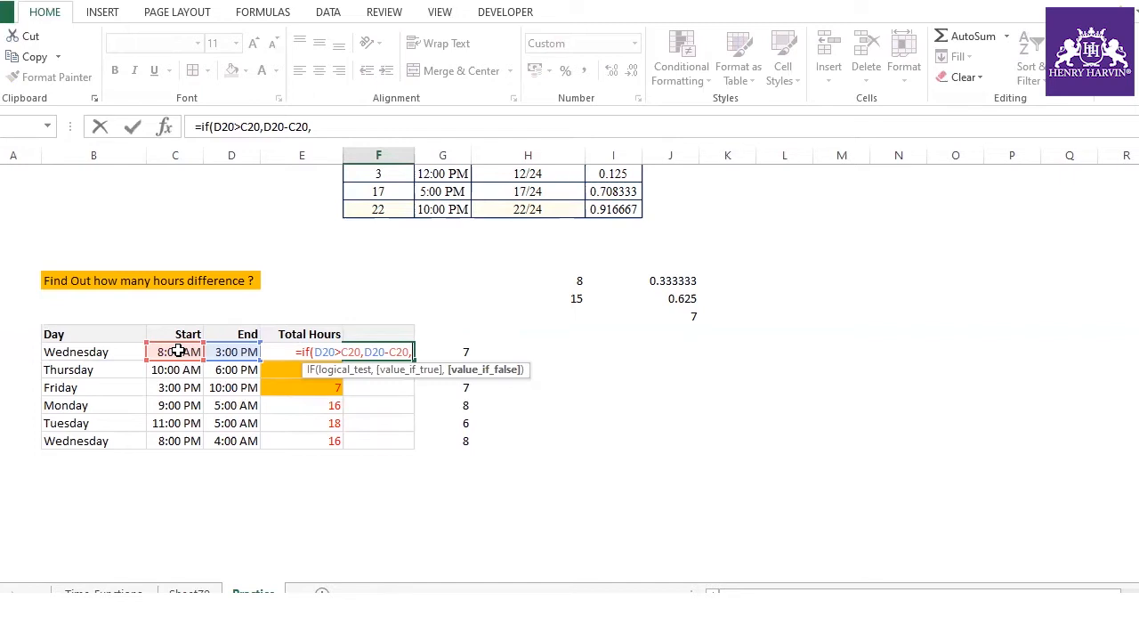
key("Escape")
- Enter 9 in L16 and 21 in M16, and calculate the day fraction in N16 with =21/24
left_click(789, 277)
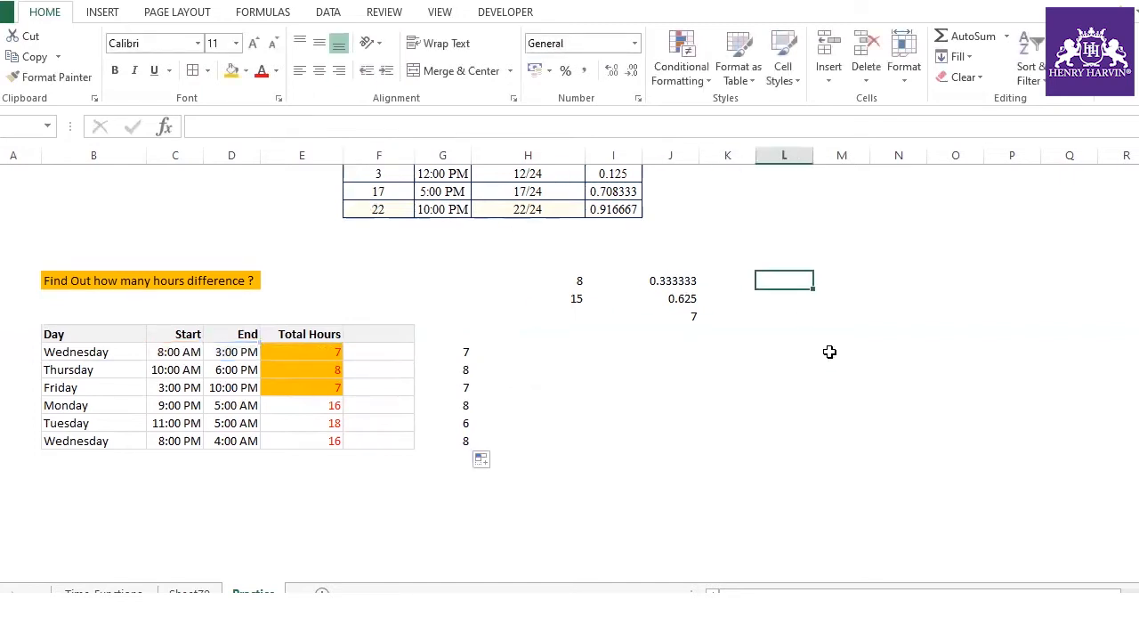
type("9")
left_click(807, 361)
left_click(806, 280)
left_click(843, 280)
type("21")
left_click(904, 283)
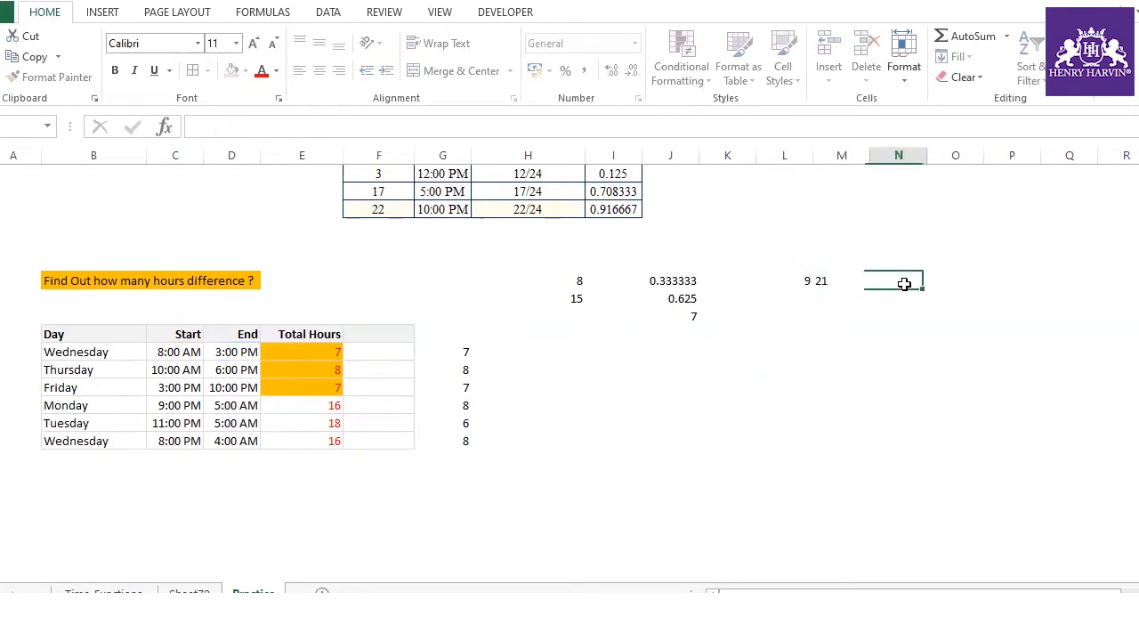
type("=21/2")
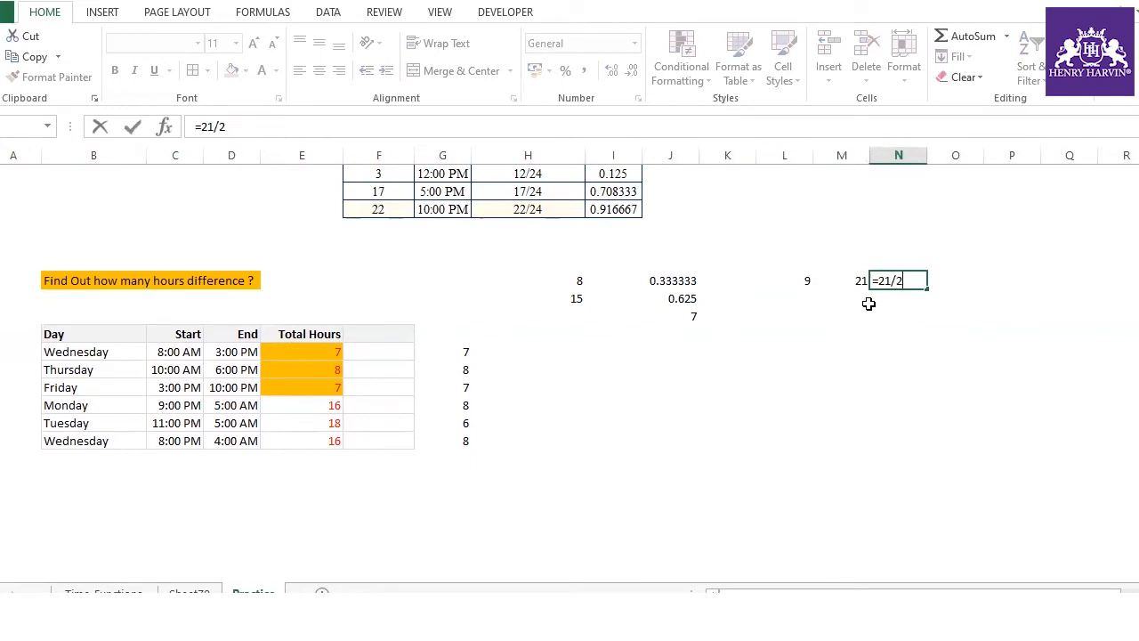
type("4")
key("Return")
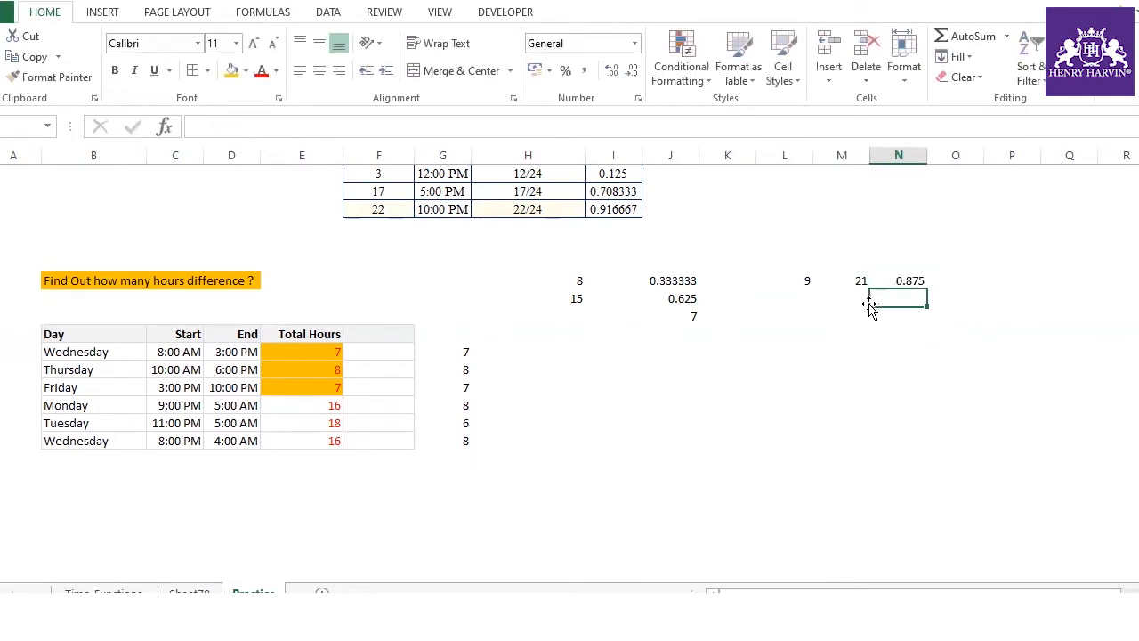
- Calculate the remainder of the day in N17 with =1-N16 and fill that cell with orange
left_click(909, 280)
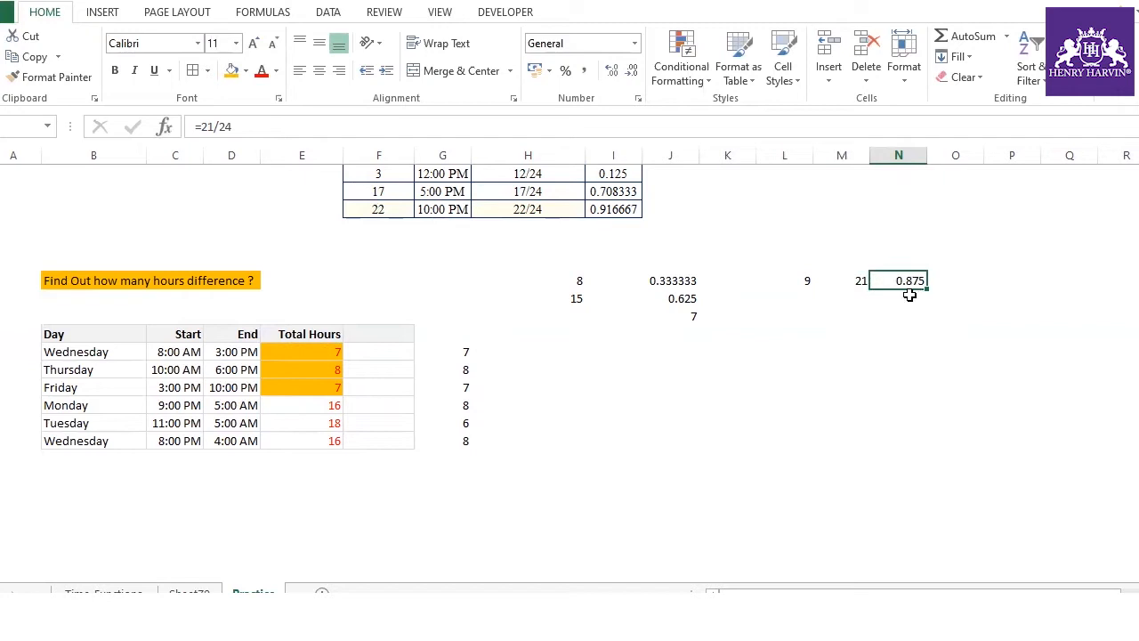
left_click(909, 296)
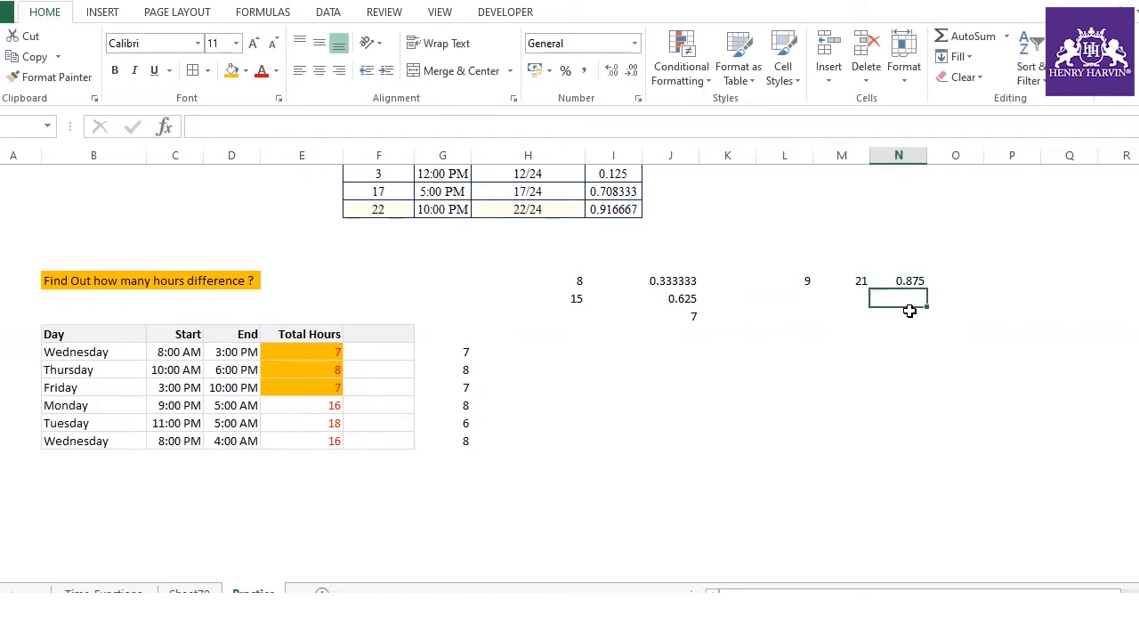
type("=1-")
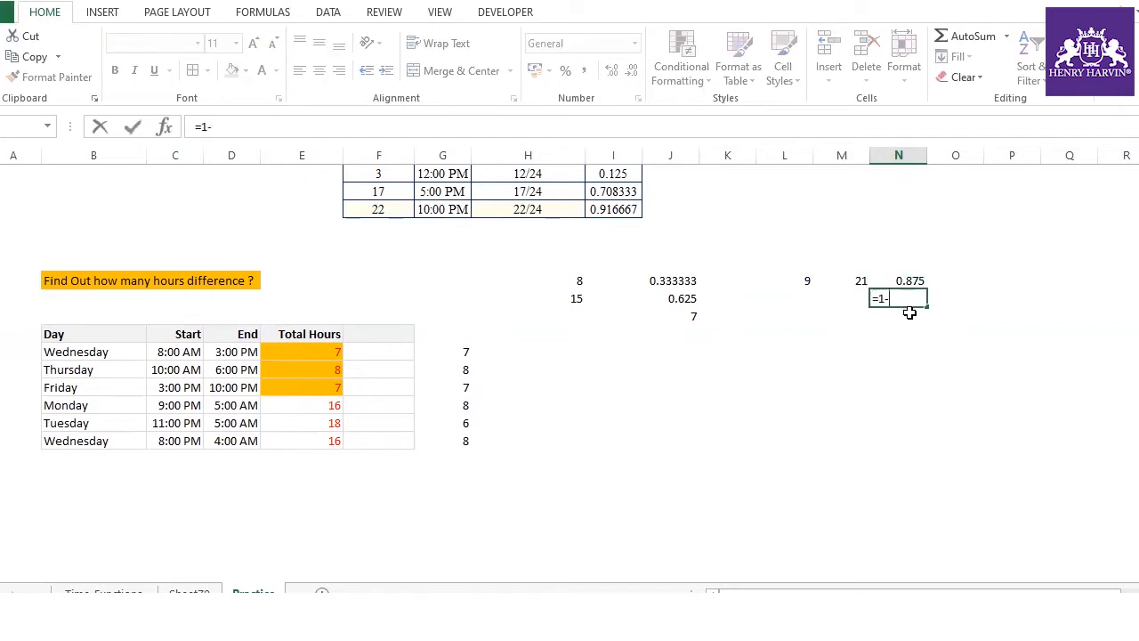
left_click(901, 281)
key("Return")
left_click(881, 299)
left_click(894, 318)
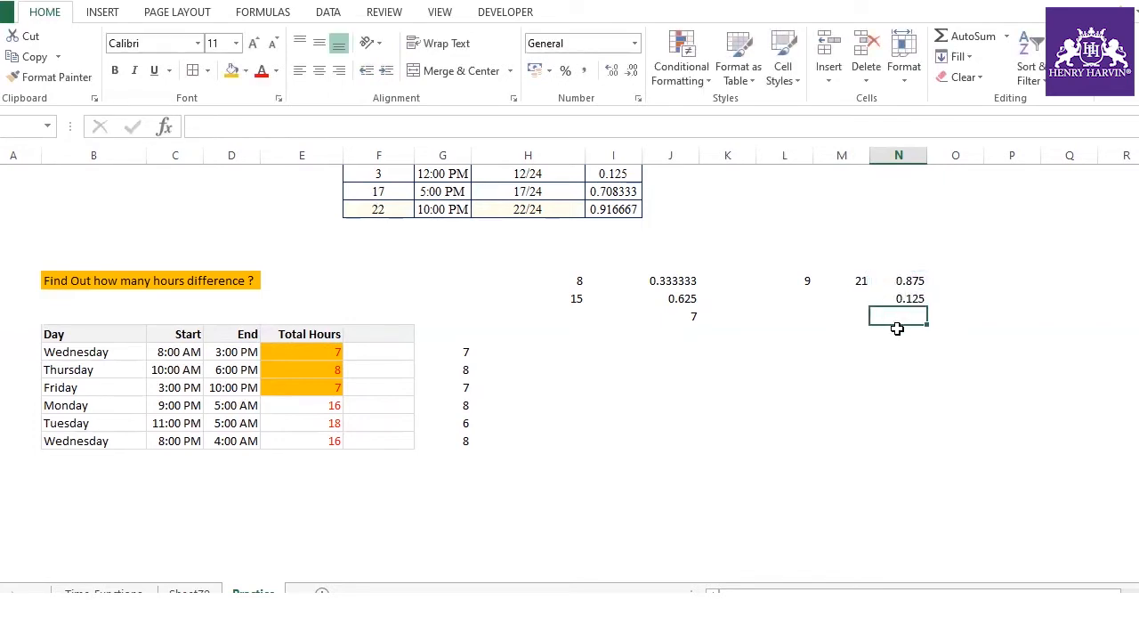
left_click(911, 300)
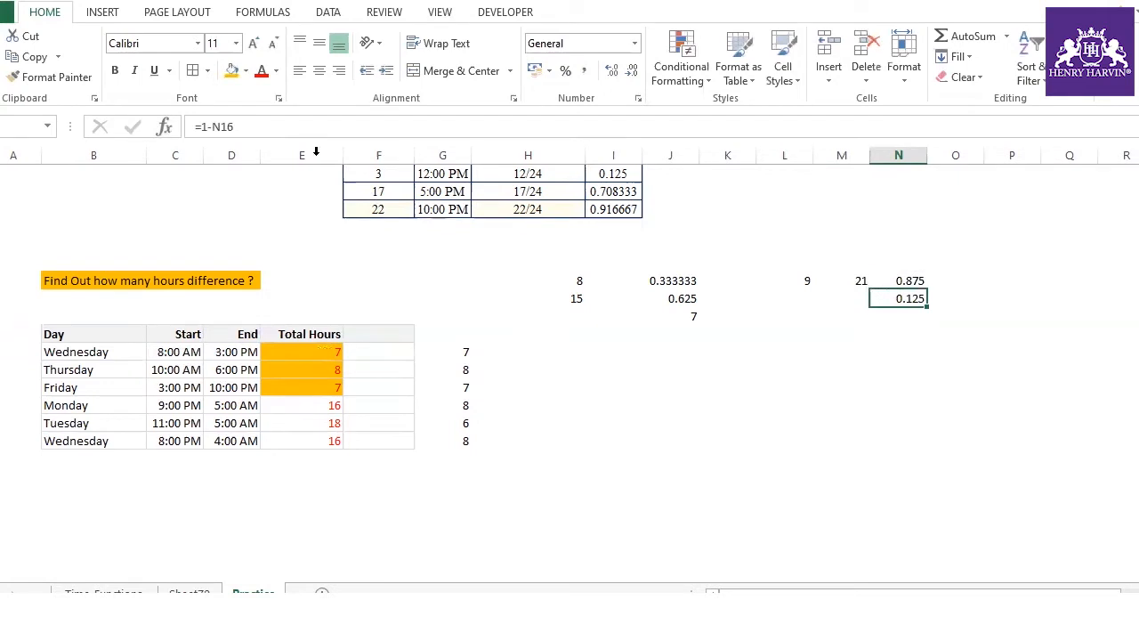
left_click(231, 71)
- Calculate the day fraction for 6 hours in N19 with =6/24
left_click(914, 334)
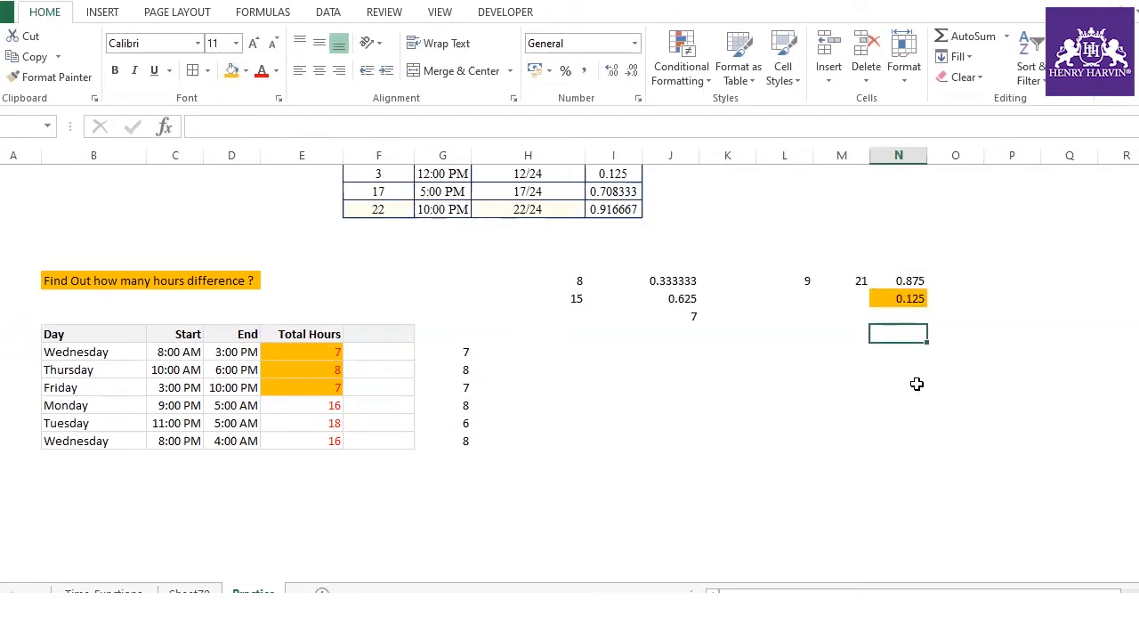
type("=6/24")
key("Return")
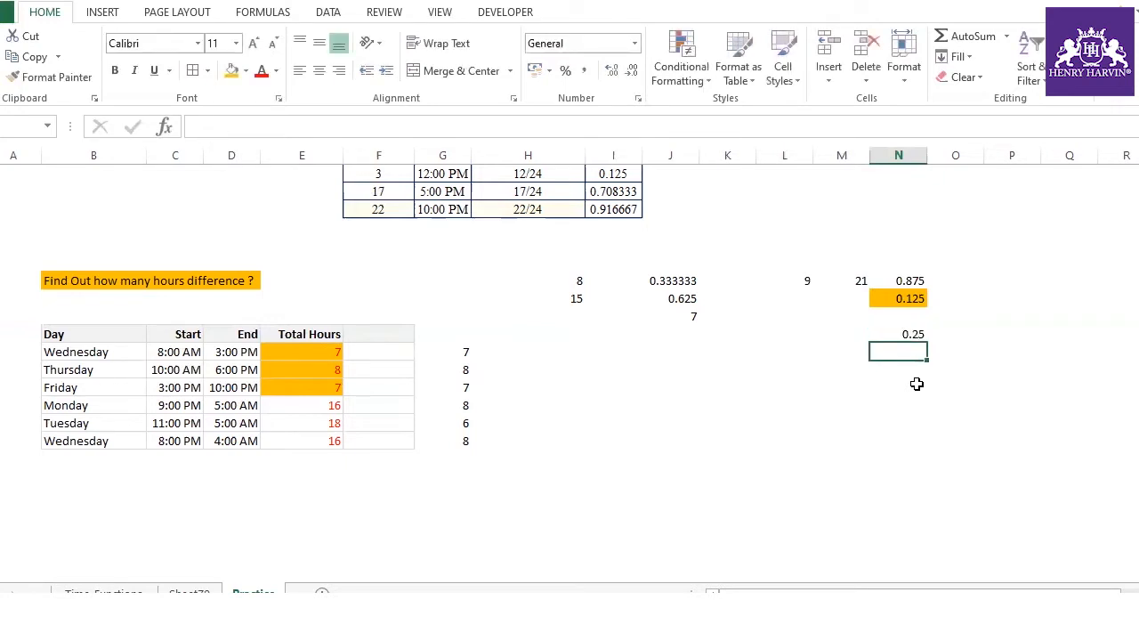
- Add the remaining day fraction and the 6-hour fraction in N20 with =N17+N19
type("=")
left_click(901, 300)
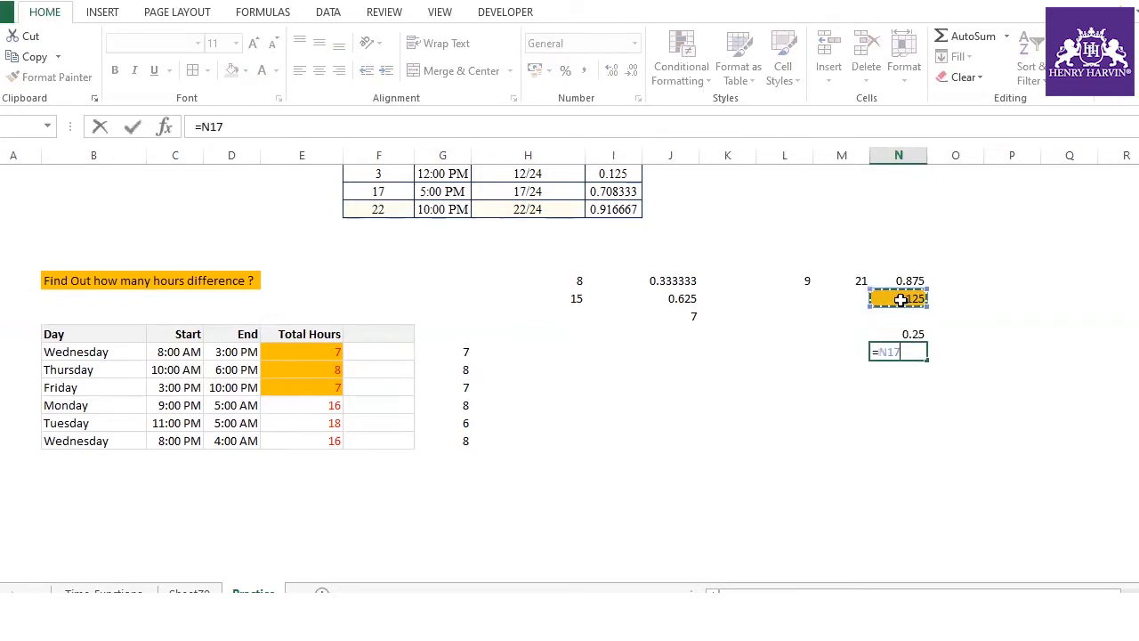
type("+")
left_click(917, 333)
key("Return")
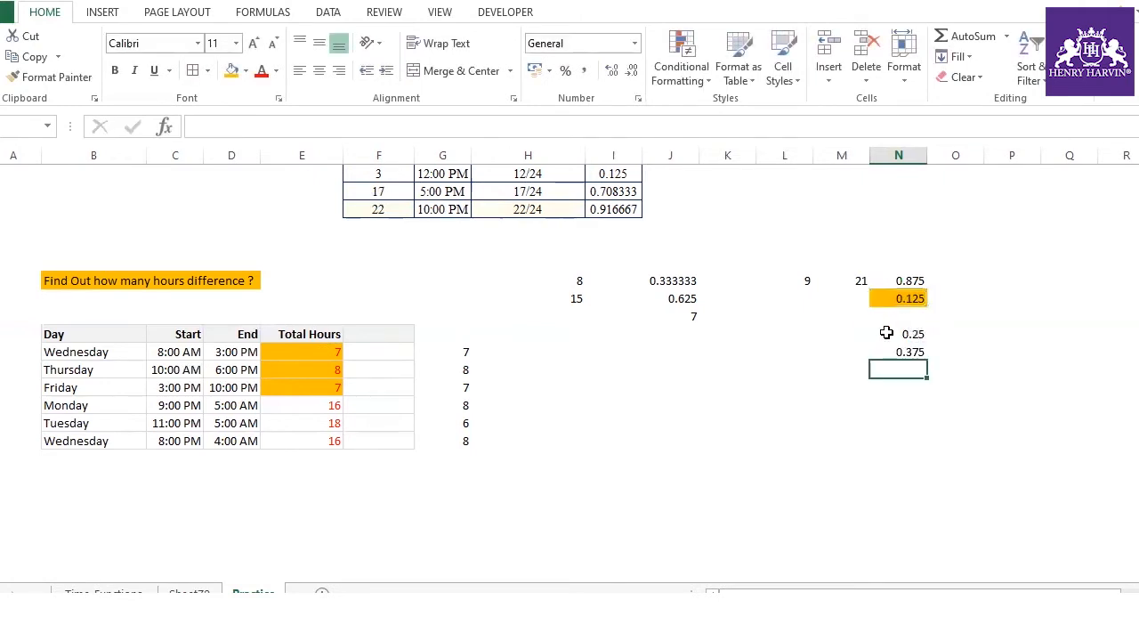
- Convert the sum in N20 to hours by changing its formula to =(N17+N19)*24
left_click(916, 354)
left_click(303, 126)
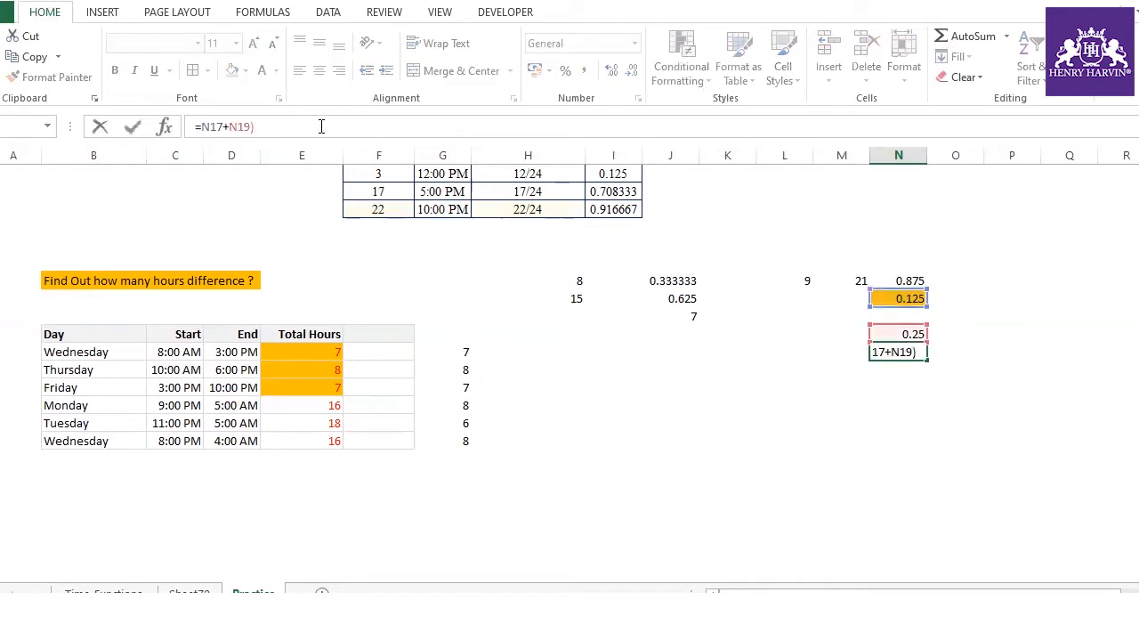
left_click(199, 127)
type("(")
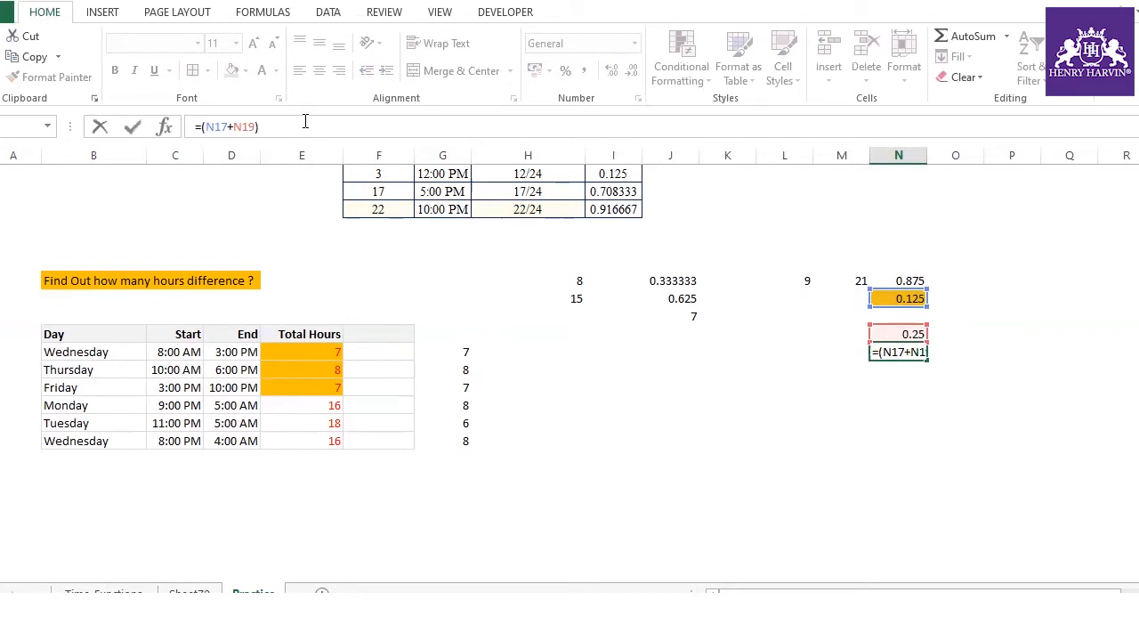
type("824")
key("Return")
left_click(535, 372)
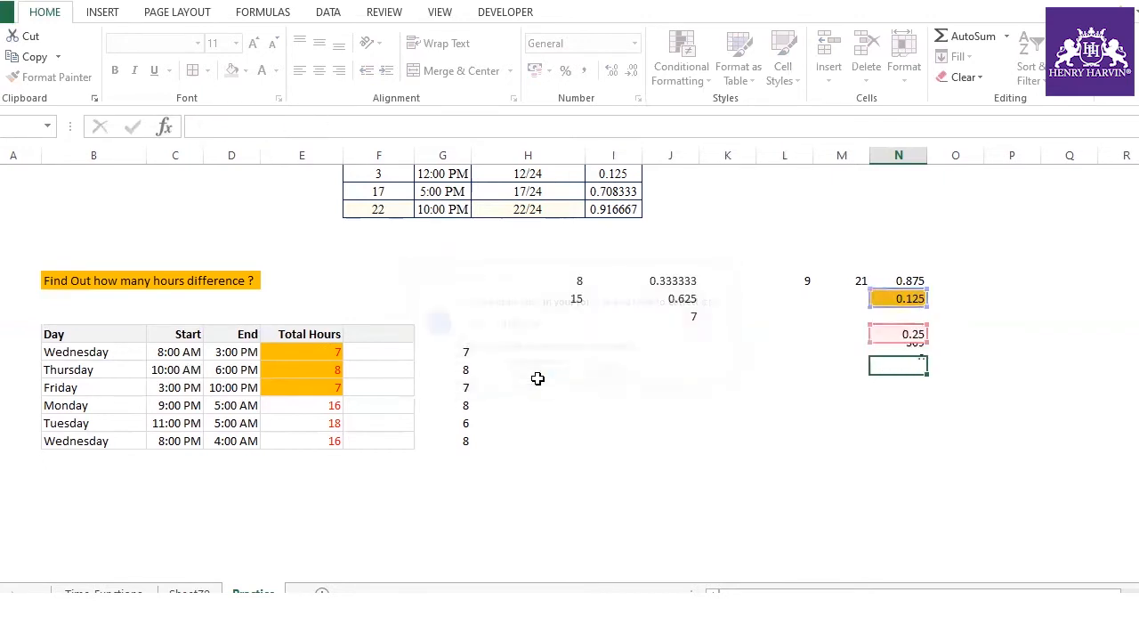
left_click(915, 351)
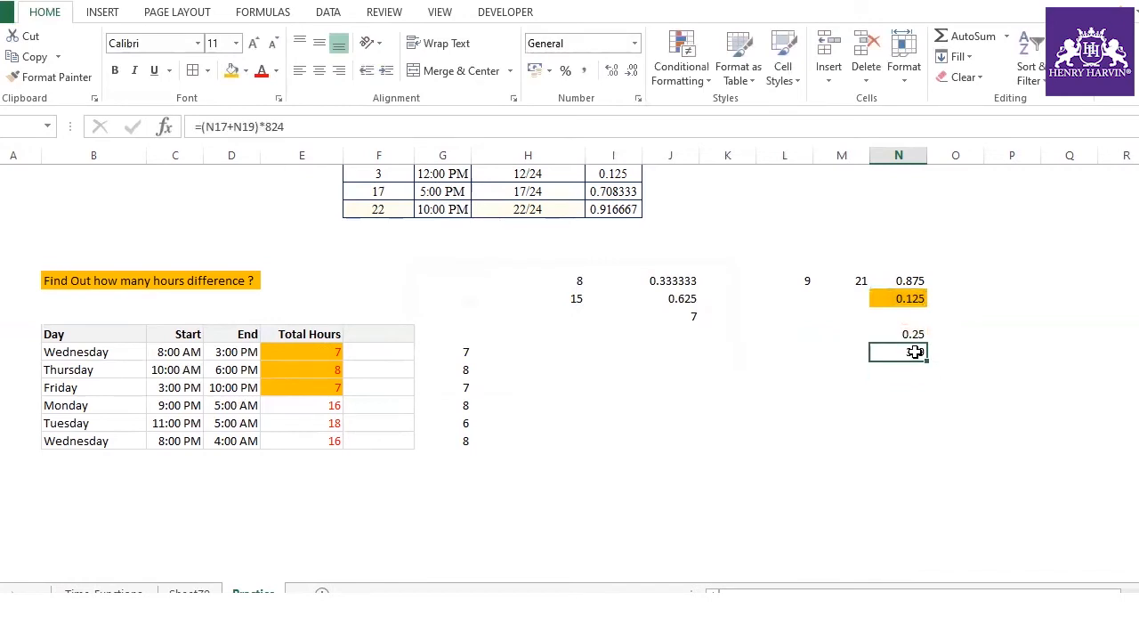
left_click(276, 127)
key("BackSpace")
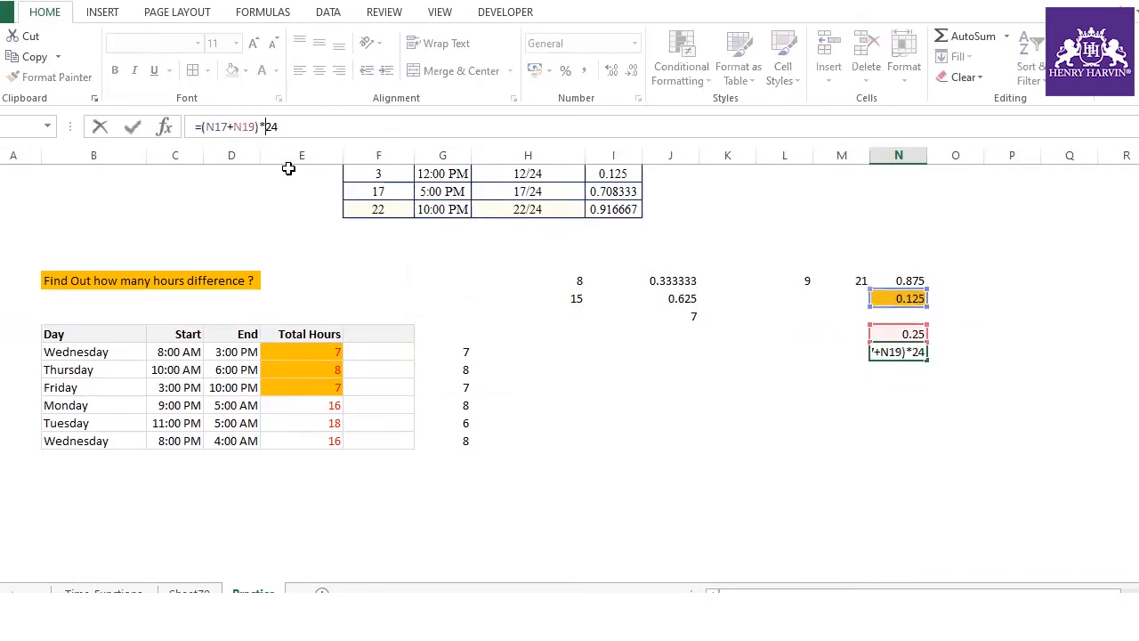
key("Return")
left_click(917, 356)
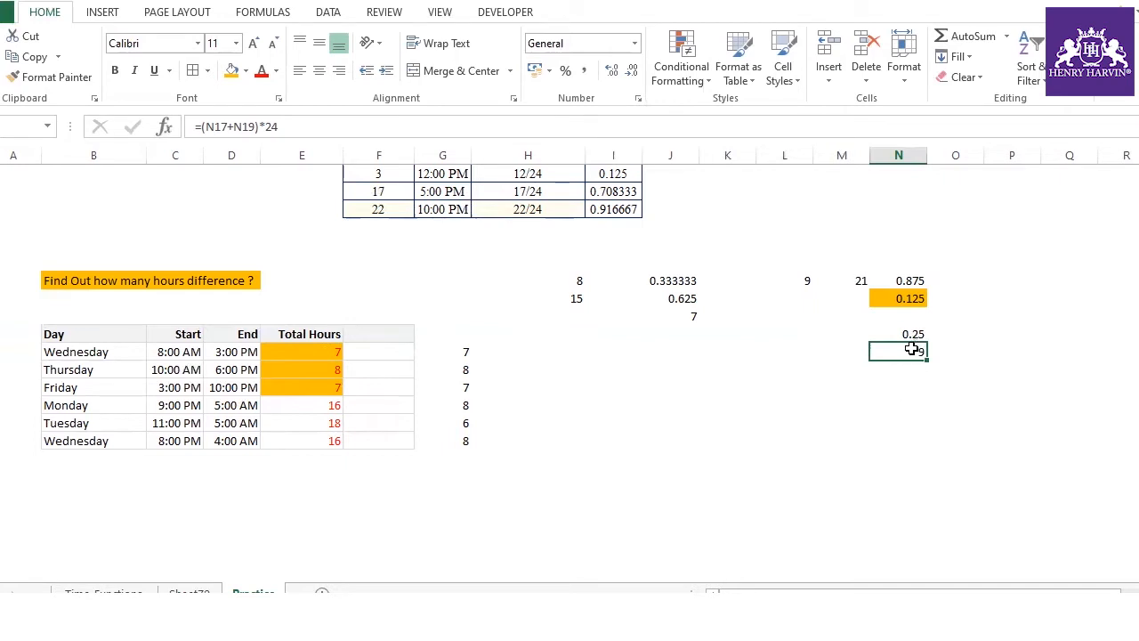
- Review the MOD-based hours in G20:G25 for each day's shift
left_click(389, 346)
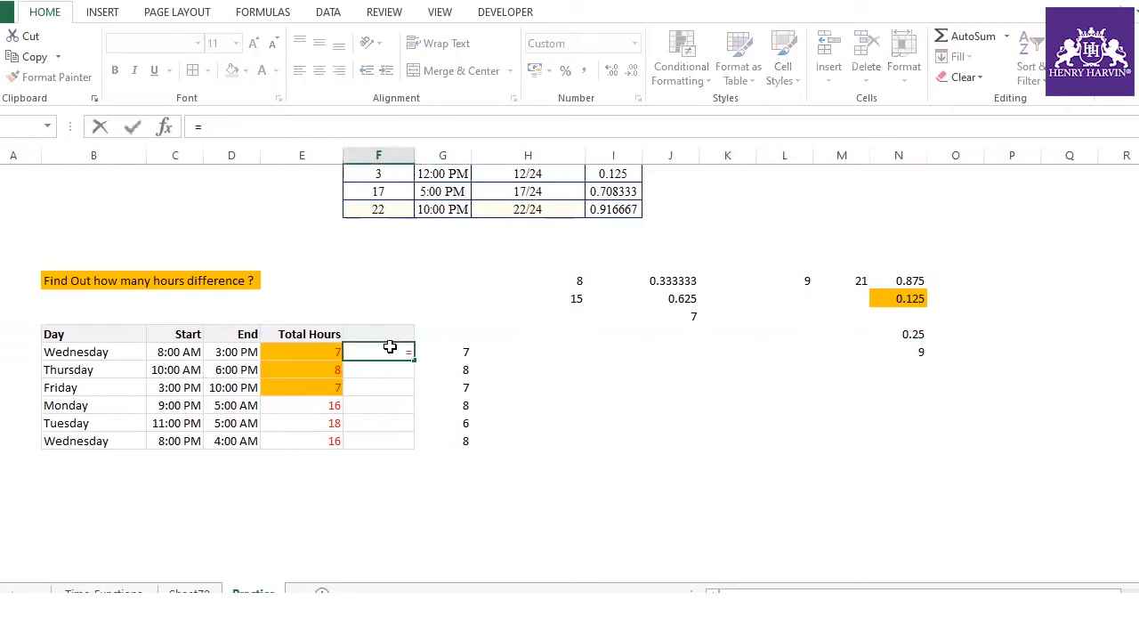
left_click(459, 354)
left_click(452, 387)
left_click(453, 424)
left_click(452, 440)
left_click(457, 405)
left_click(463, 370)
left_click(458, 352)
left_click(456, 392)
left_click(452, 424)
left_click(452, 441)
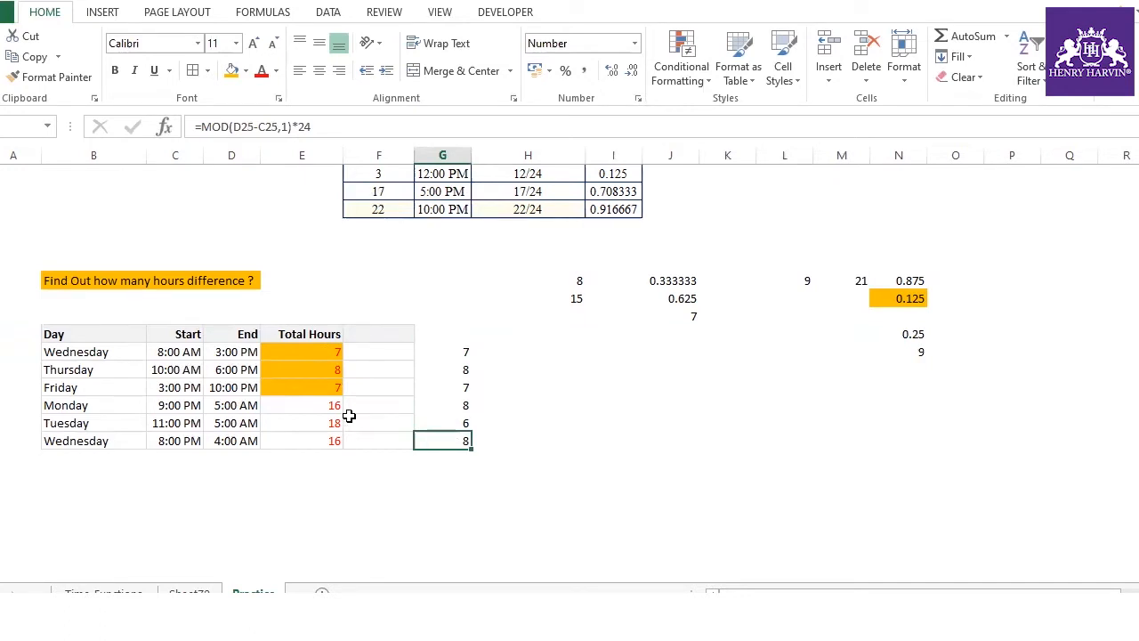
- Enter =IF(D20>C20,D20-C20,1-C20+D20) in F20 to handle both same-day and overnight shifts
left_click(377, 352)
type("=")
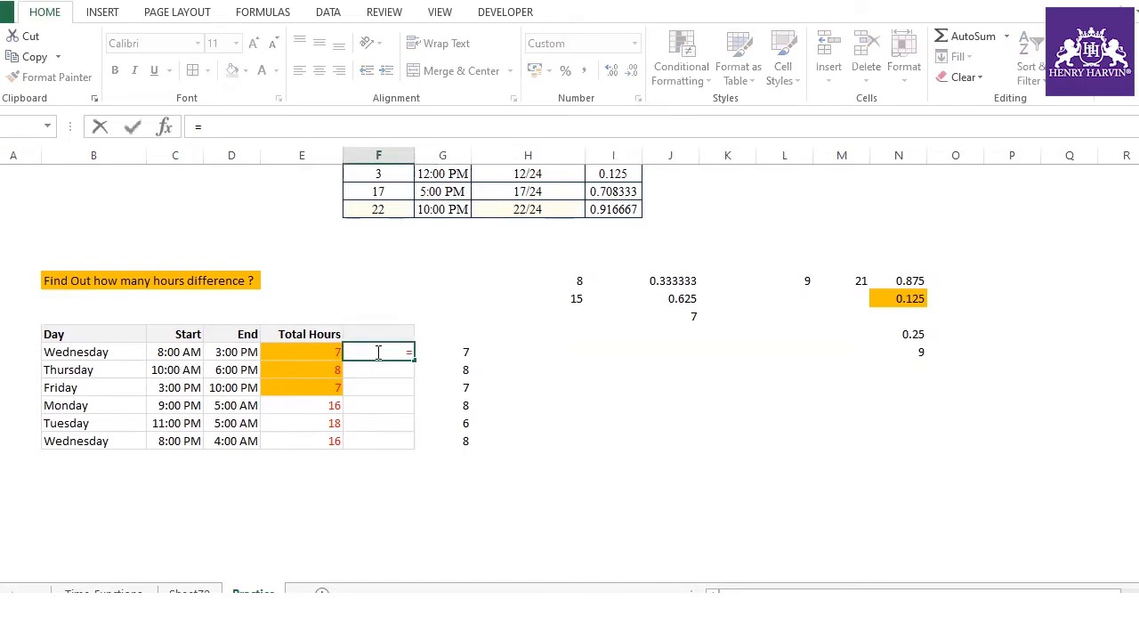
type("if")
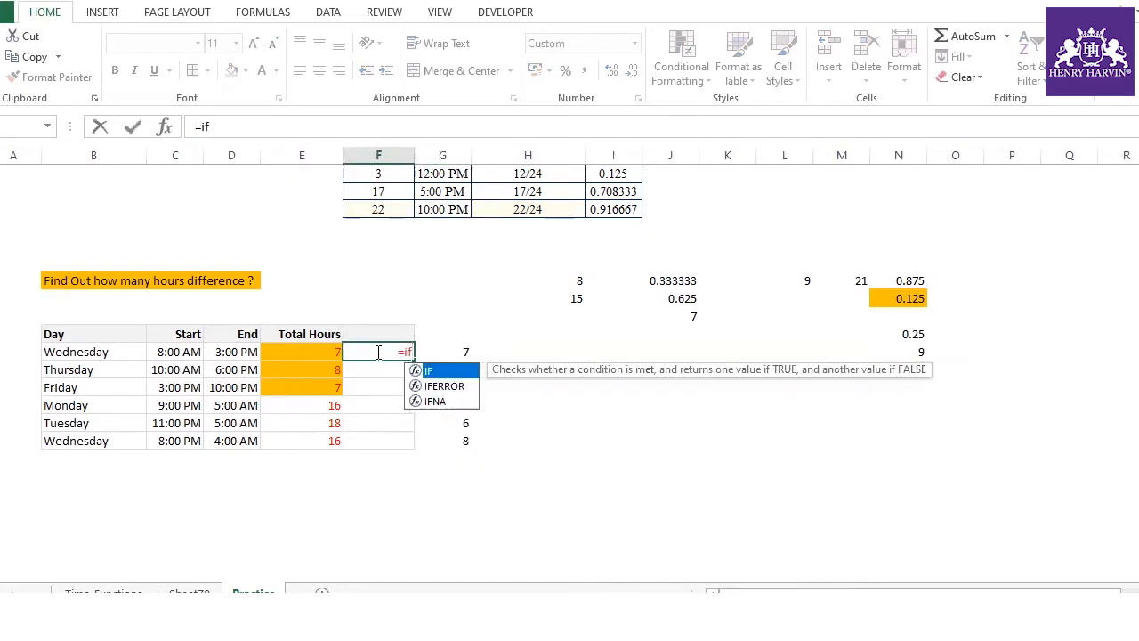
type("(")
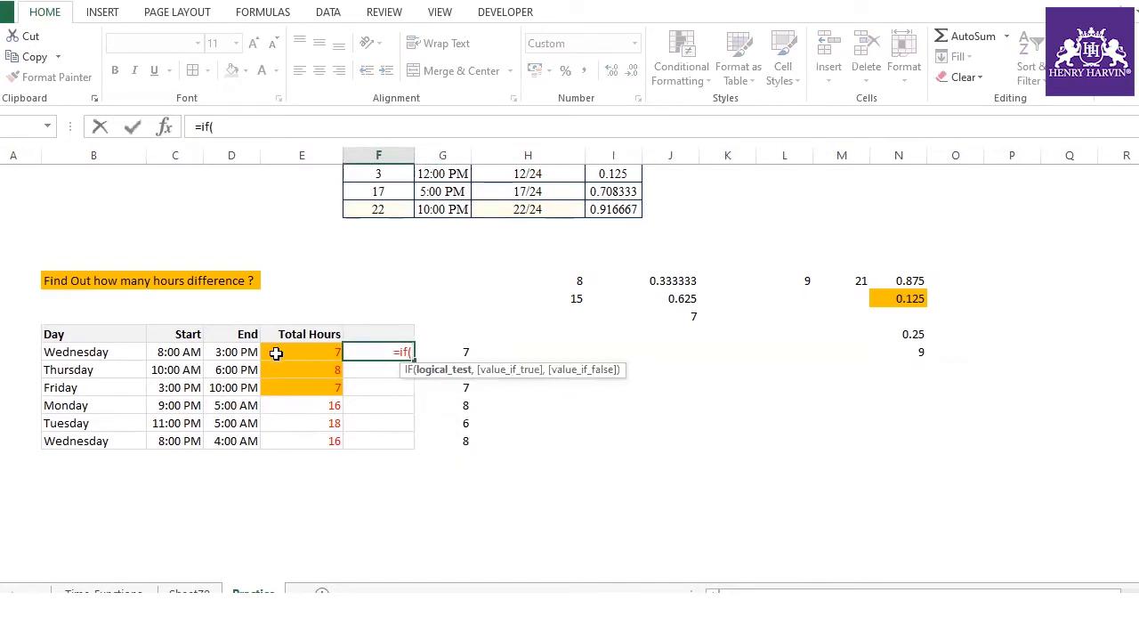
left_click(233, 352)
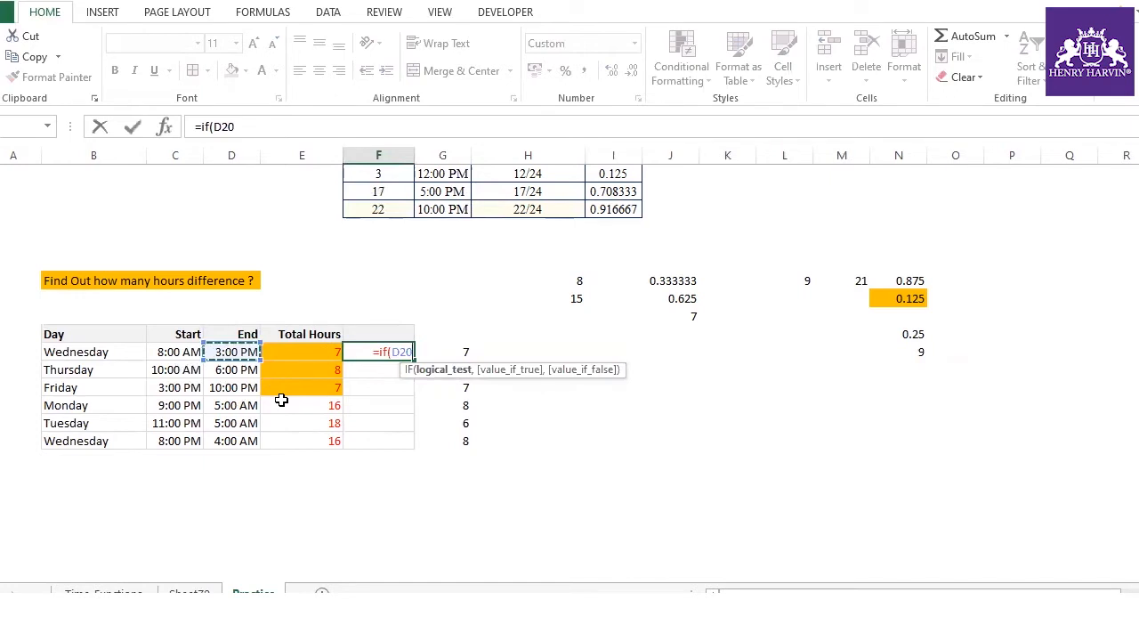
type(">")
left_click(156, 351)
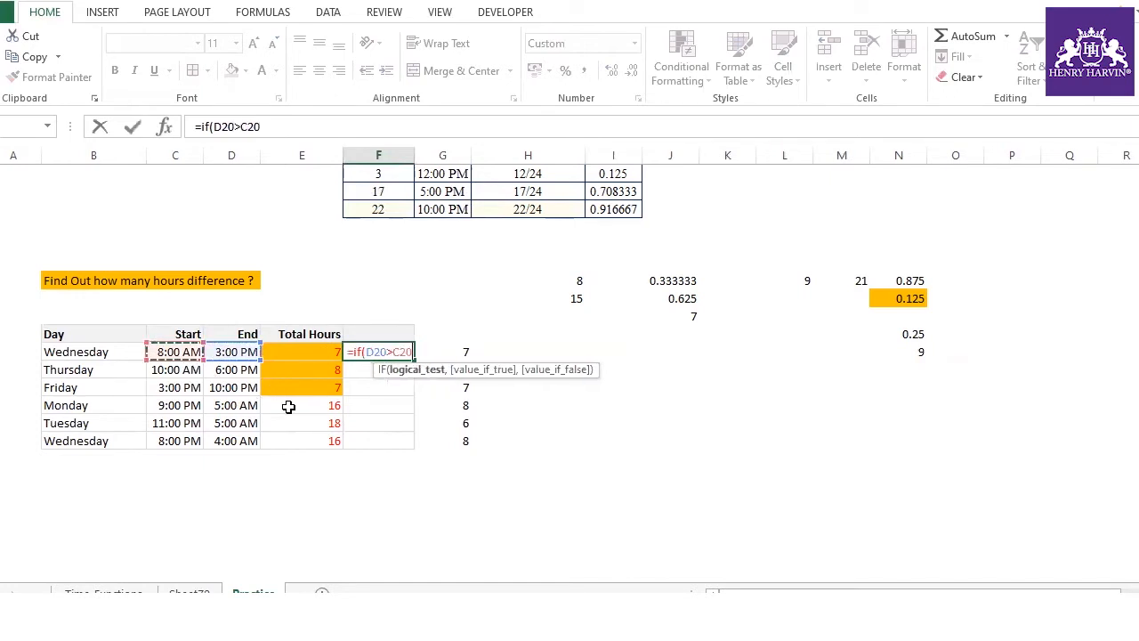
type(",")
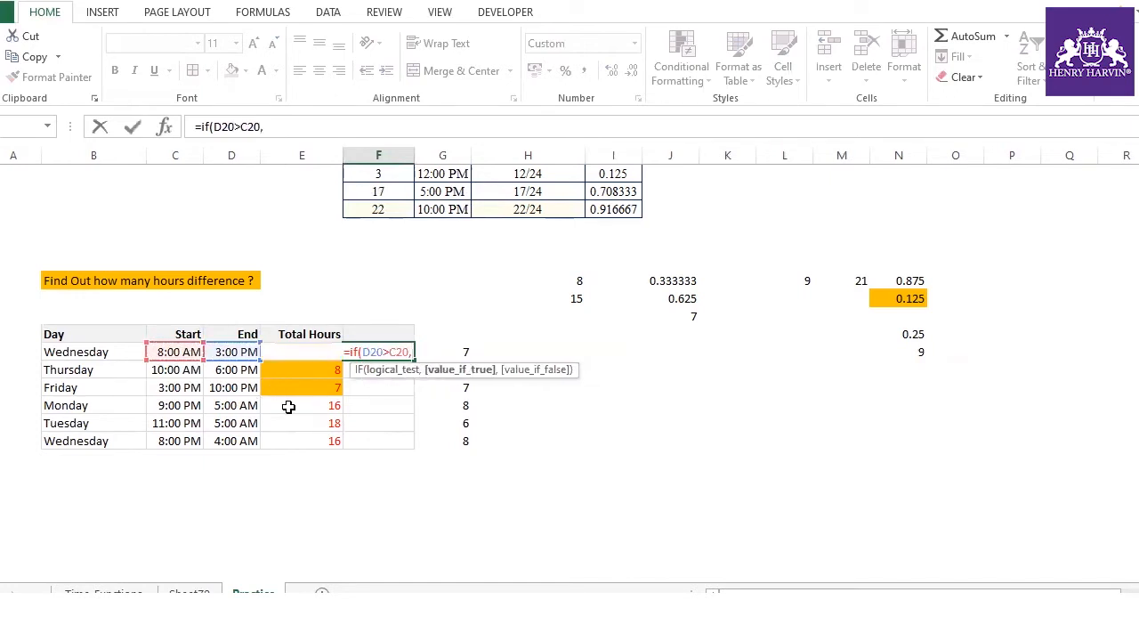
left_click(225, 352)
type("-")
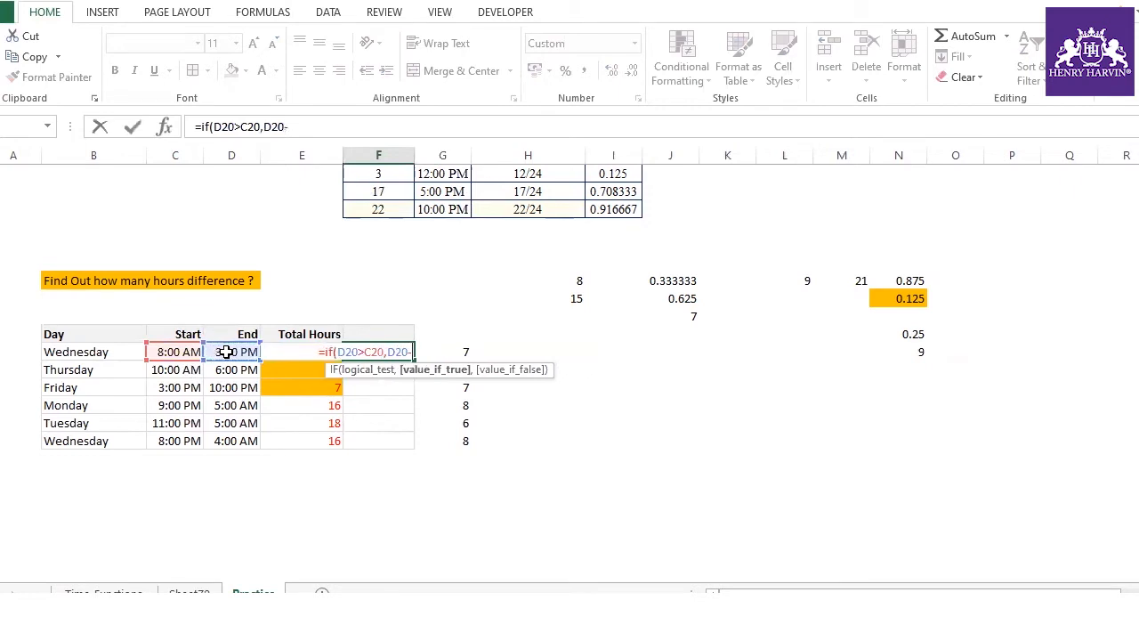
left_click(186, 352)
type(",1-")
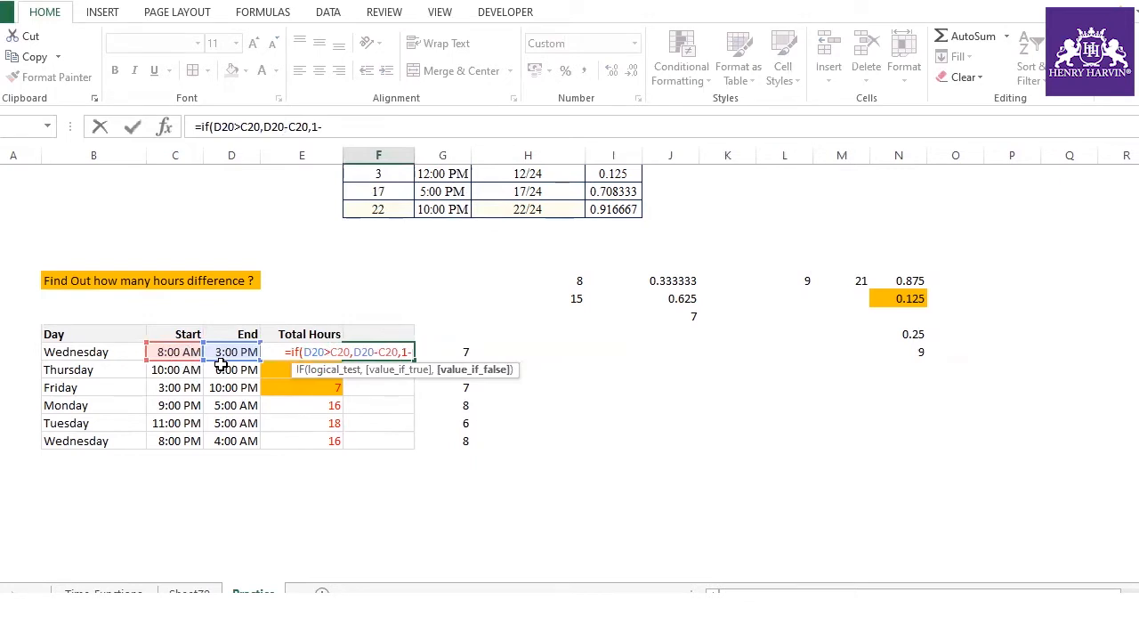
left_click(192, 353)
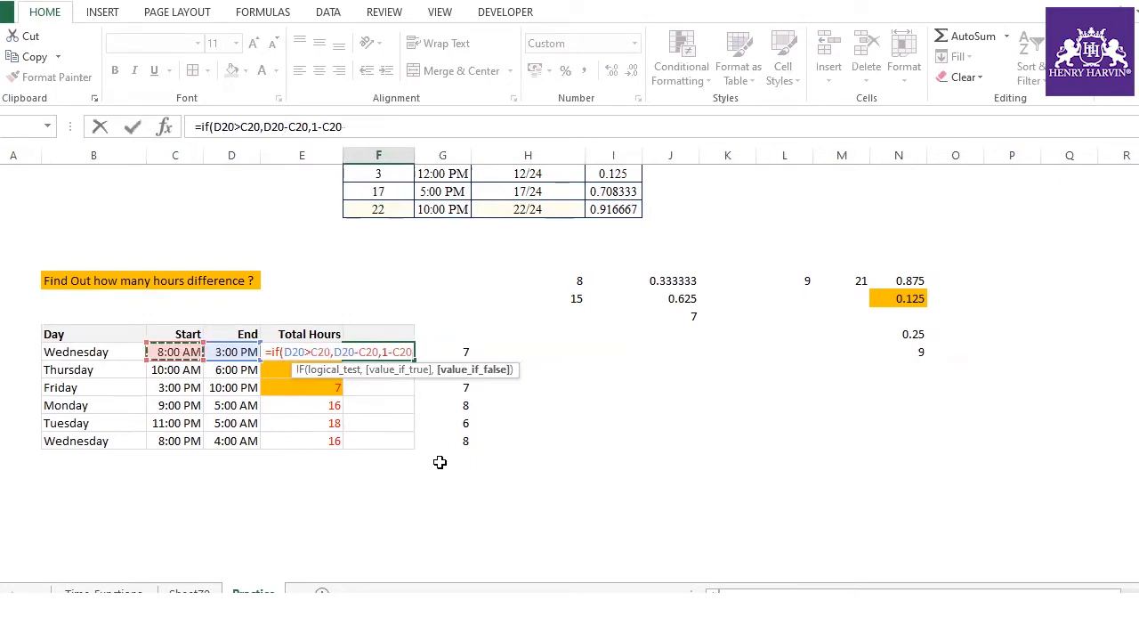
type("+")
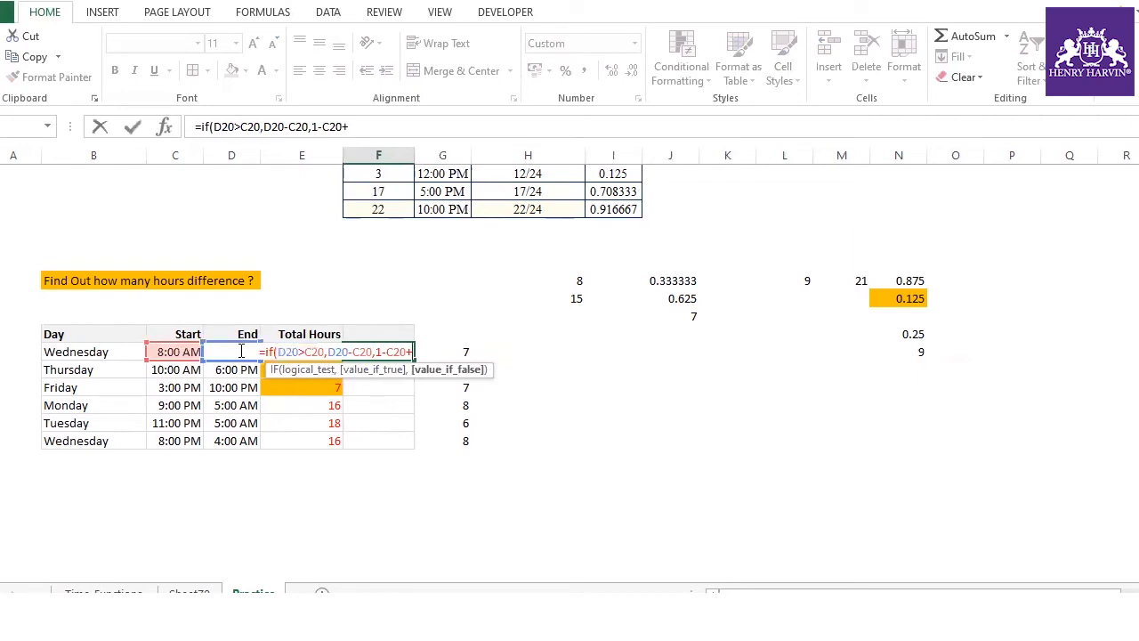
type("D20")
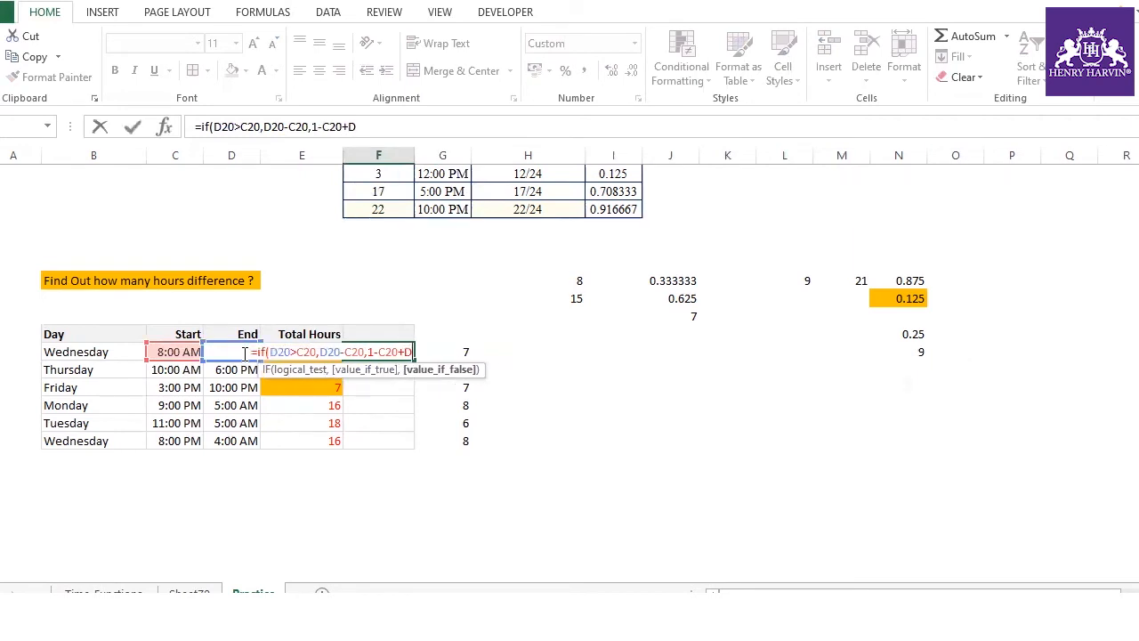
key("Return")
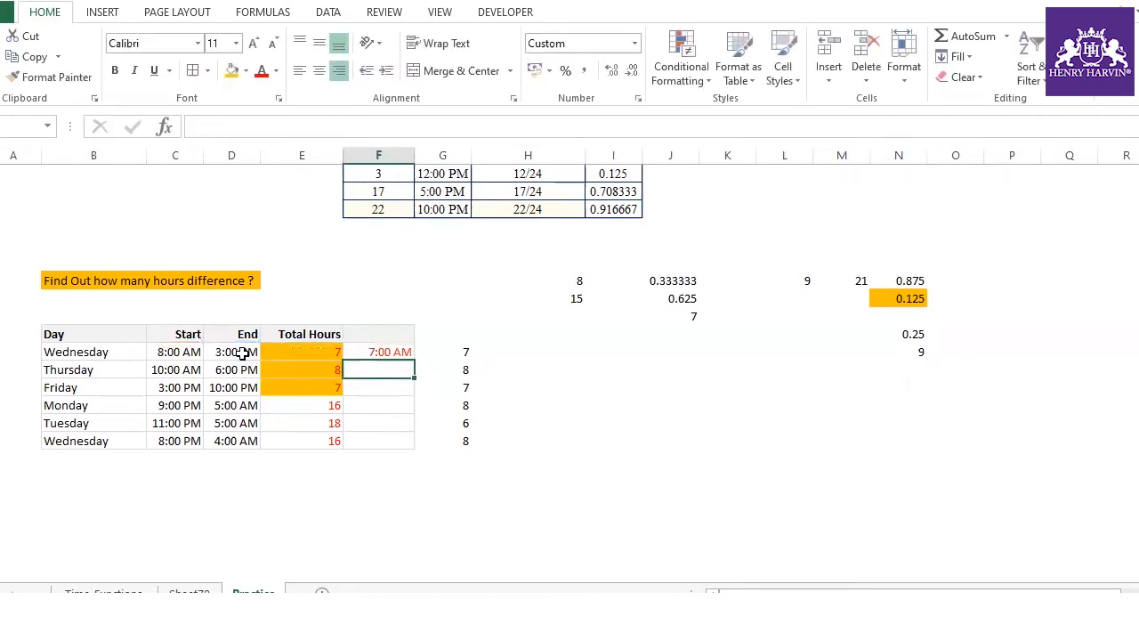
- Fill the F20 formula down to F25 and format the range as Number with 0 decimal places and red, unsigned negatives
left_click(397, 353)
double_click(414, 360)
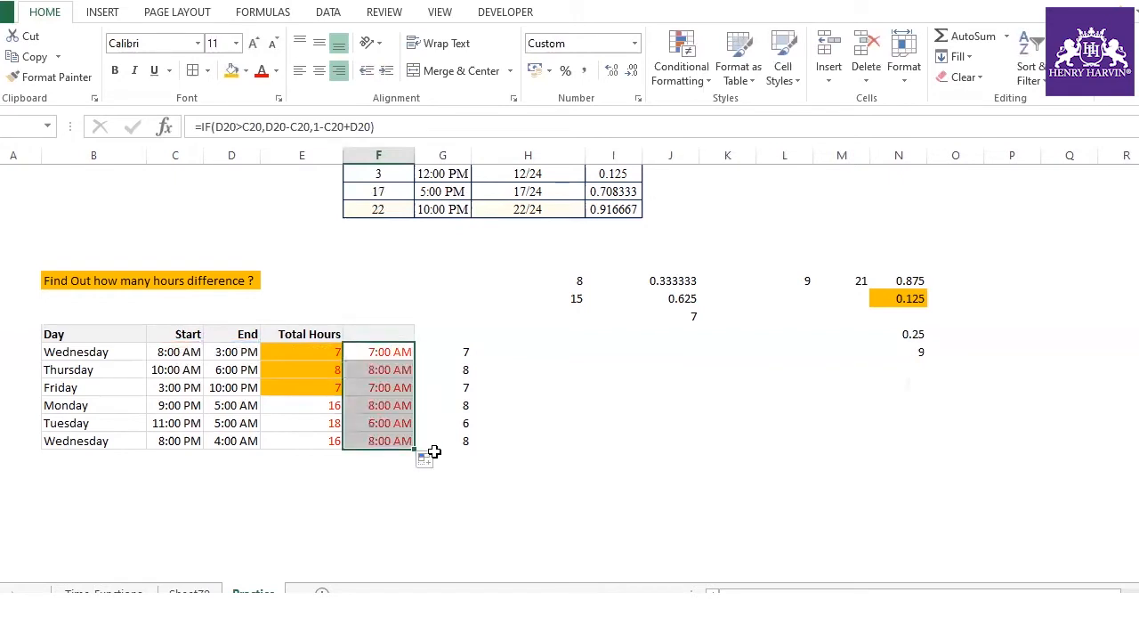
key("ctrl+1")
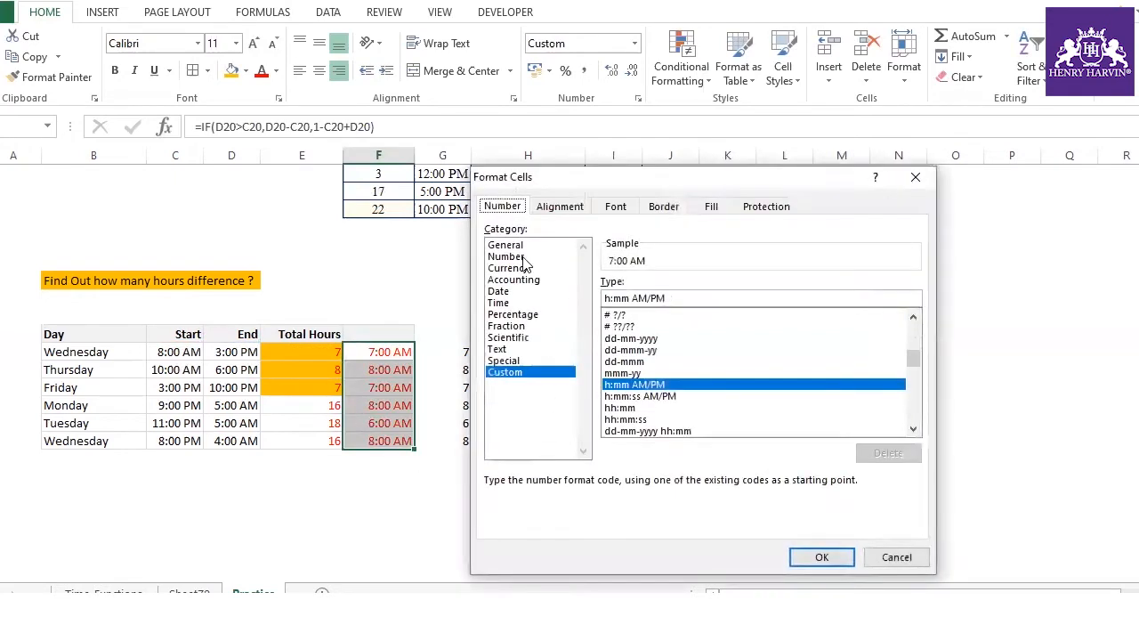
left_click(525, 257)
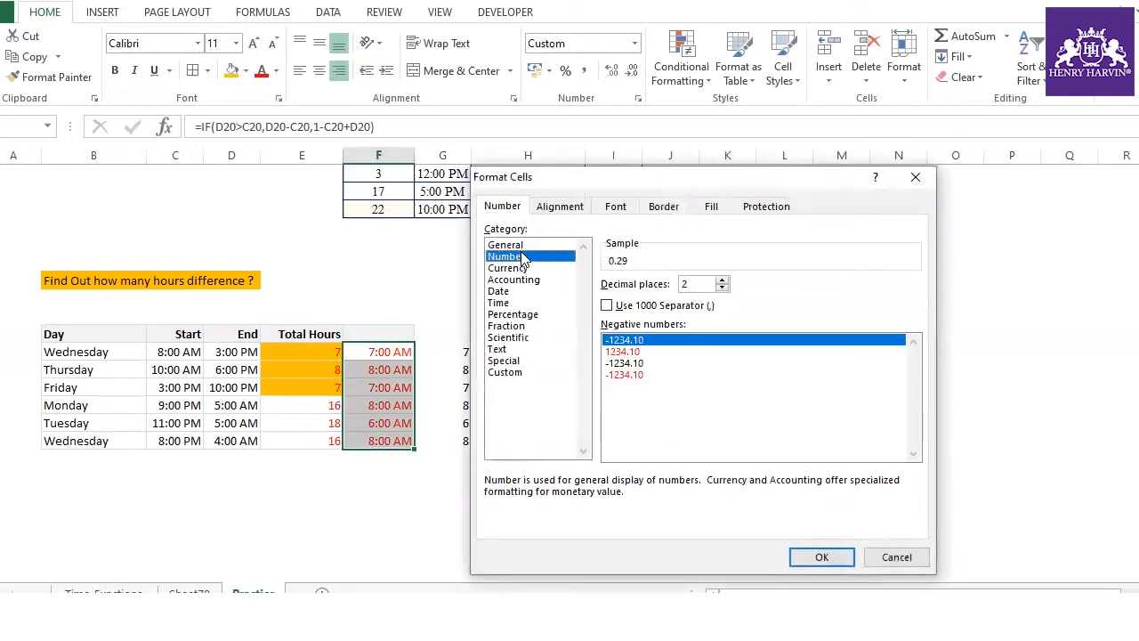
left_click(628, 352)
left_click(722, 288)
left_click(722, 289)
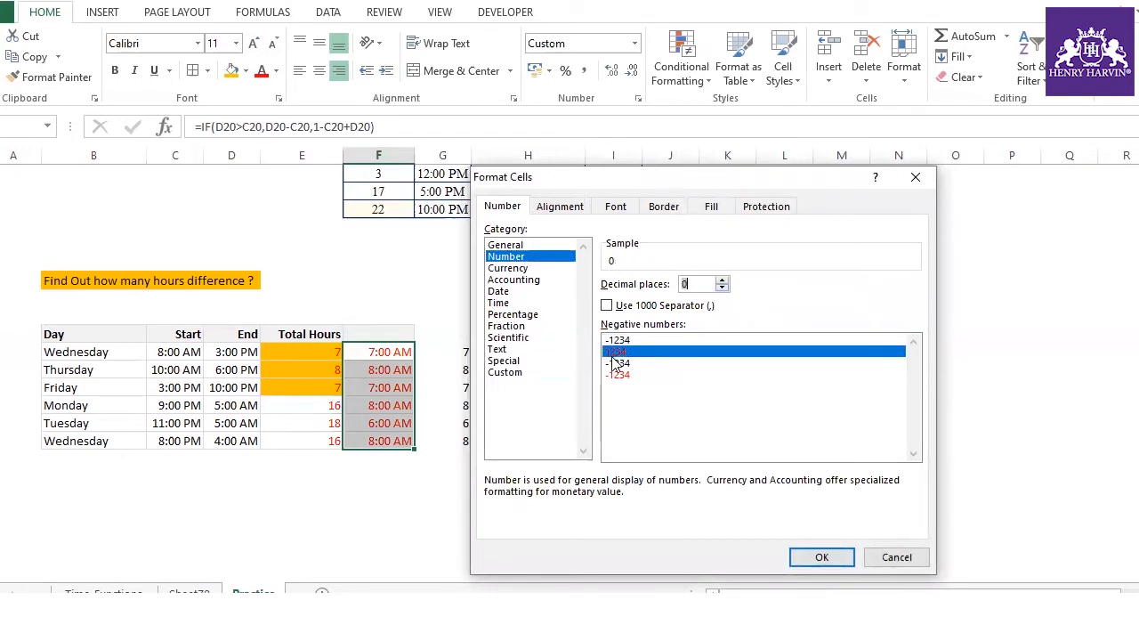
key("Return")
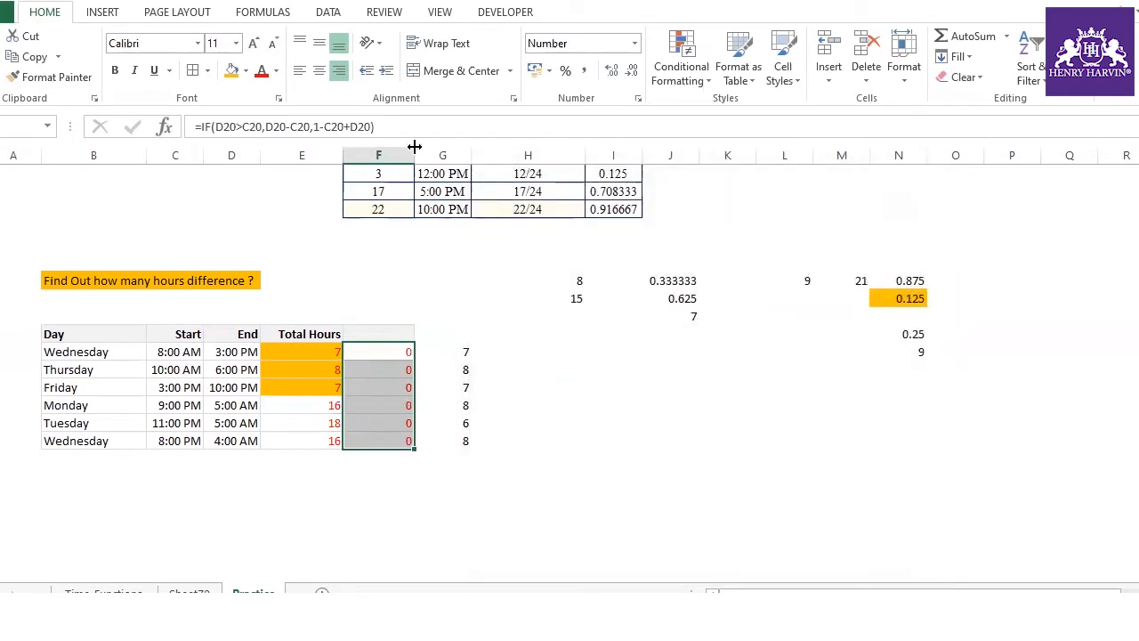
- Multiply the IF formula in F20 by 24 to give hours, and fill it down to F25
left_click(388, 351)
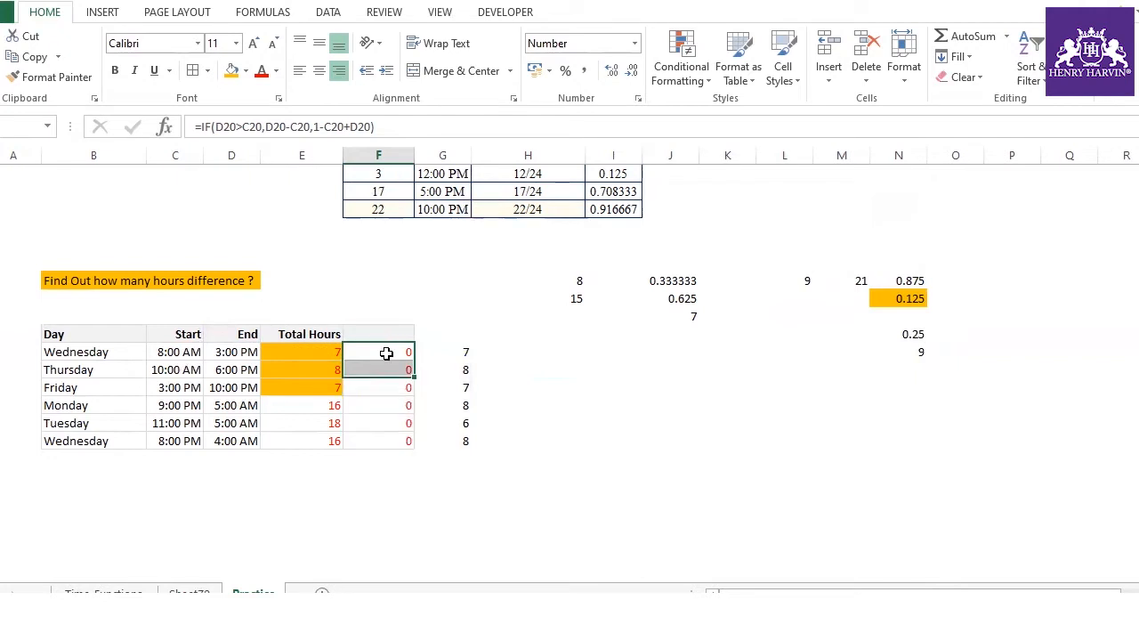
left_click(402, 128)
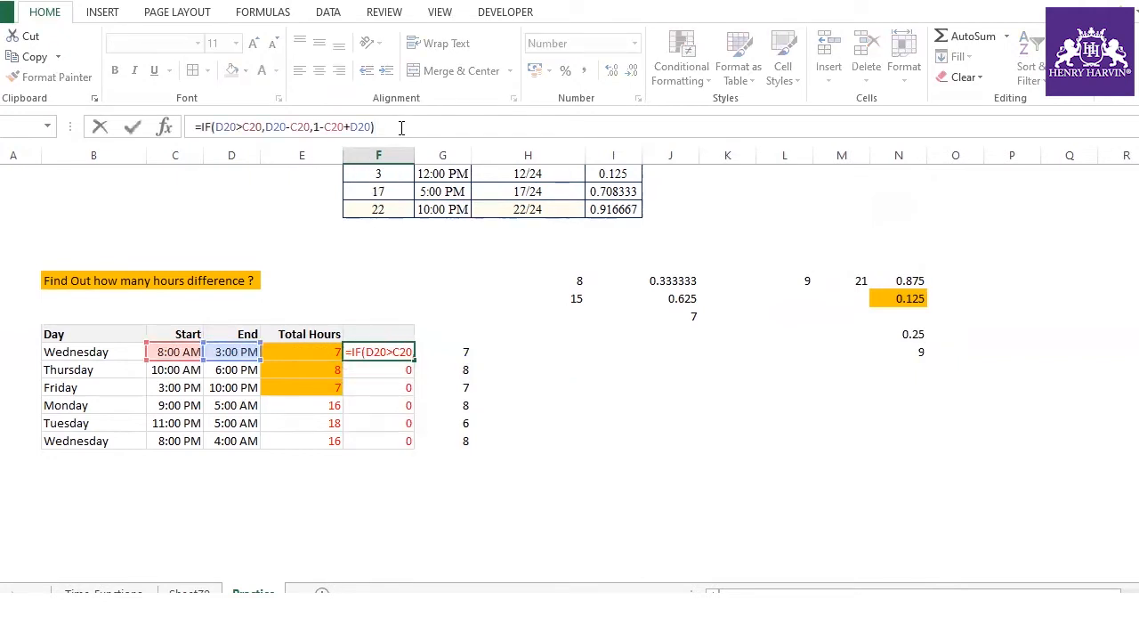
type("*24")
key("Return")
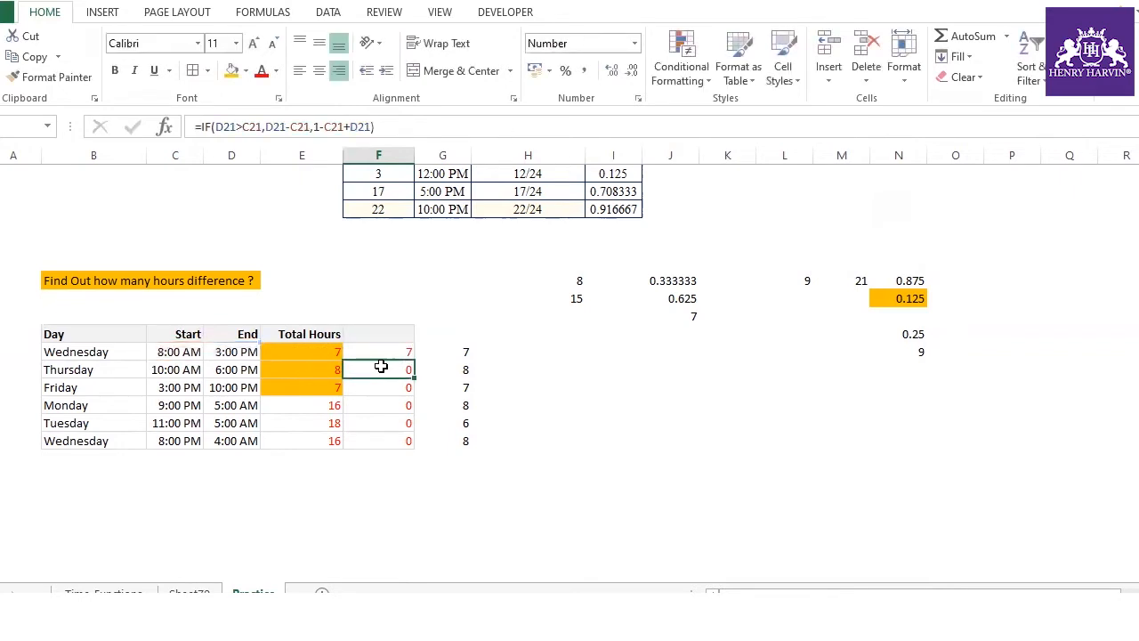
left_click(407, 353)
double_click(414, 358)
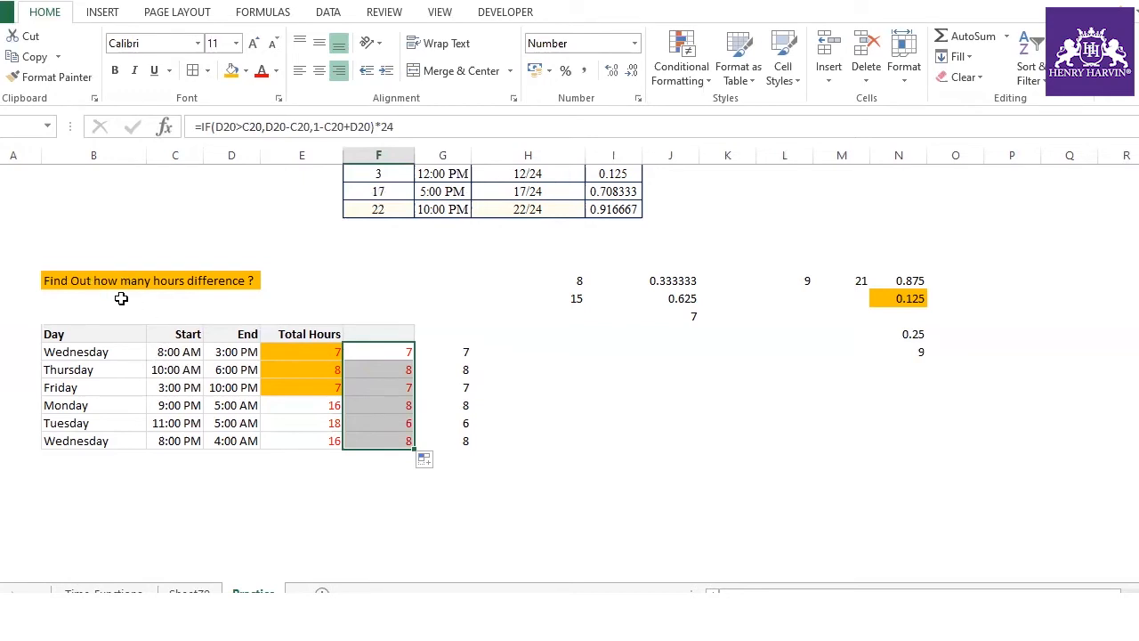
- Compare the first Wednesday's start and end times with the simple subtraction formulas in the Total Hours cells E20:E25
left_click(173, 353)
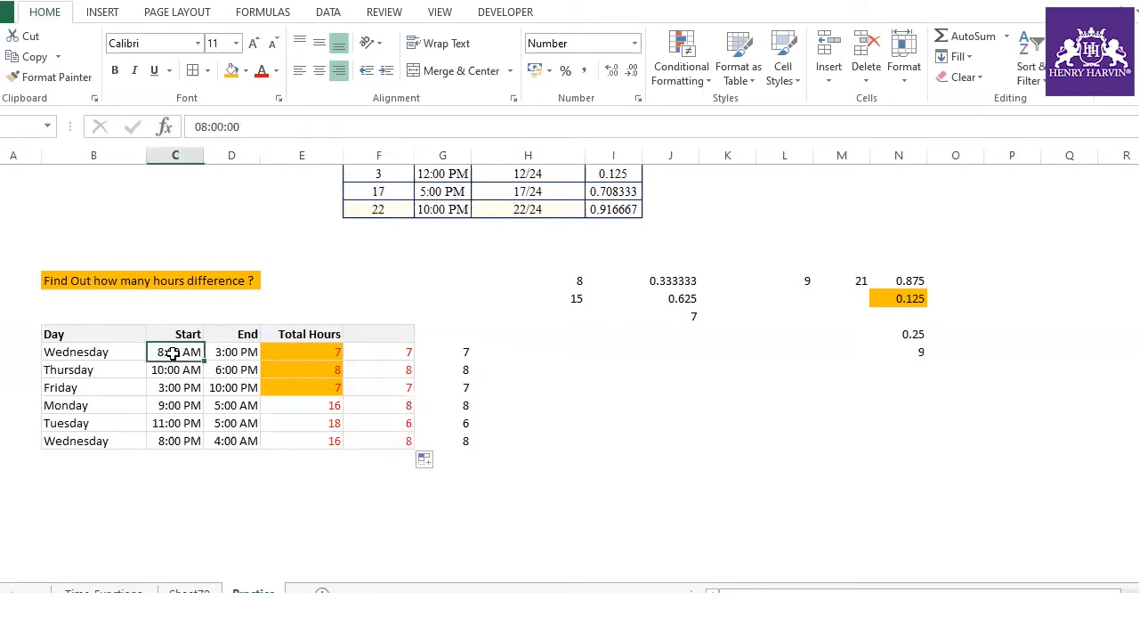
left_click(219, 353)
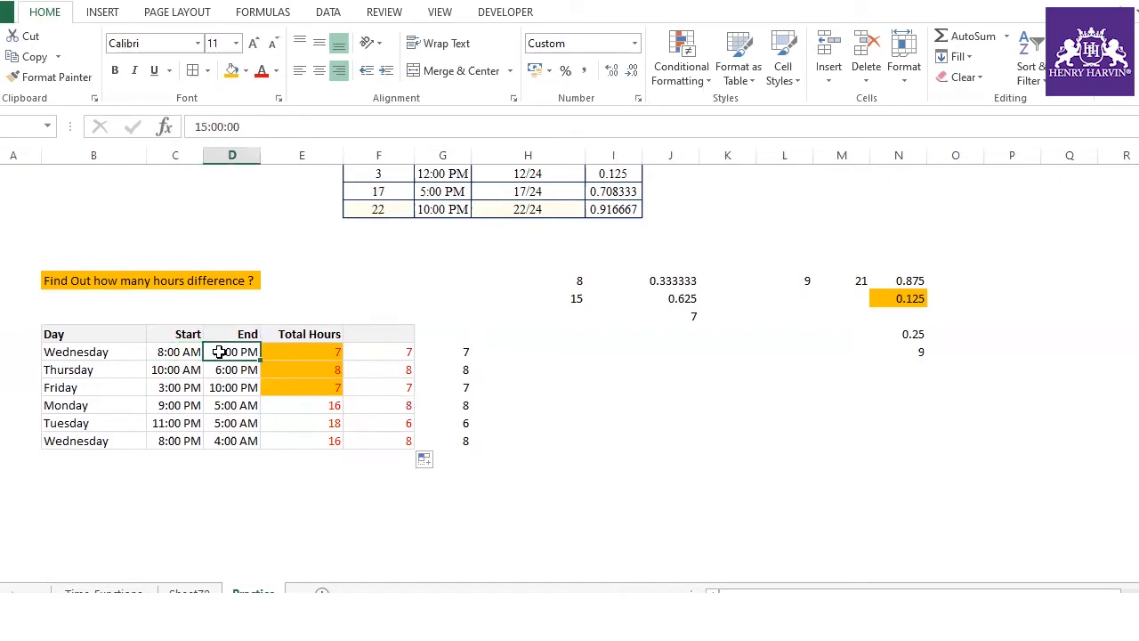
left_click(325, 351)
left_click(326, 405)
left_click(328, 423)
left_click(327, 440)
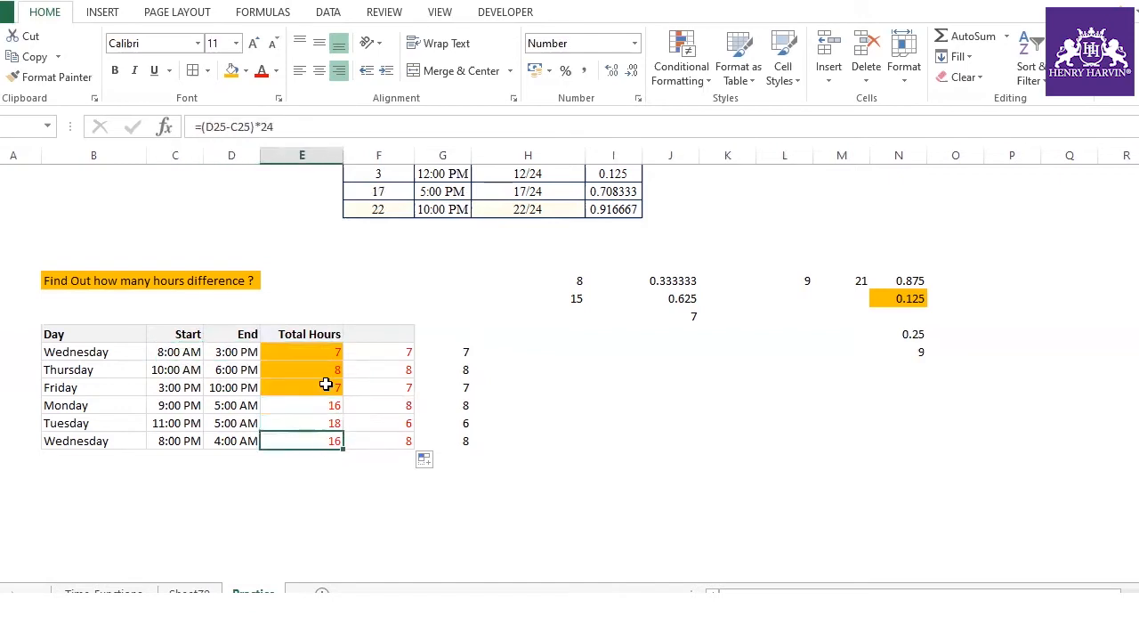
left_click_drag(325, 351, 324, 439)
left_click(321, 349)
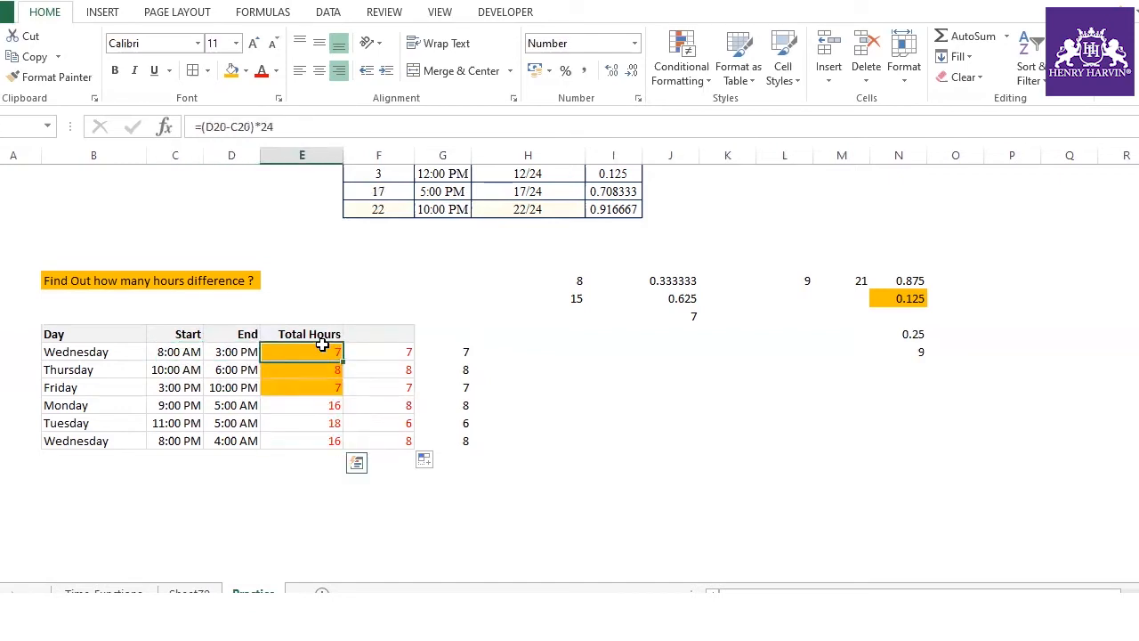
- Examine the IF-based hour formulas in F20:F25 for the same-day and overnight shifts
left_click(383, 351)
left_click(396, 389)
left_click(396, 407)
left_click(396, 426)
left_click(397, 439)
left_click(395, 403)
left_click(385, 356)
left_click(409, 400)
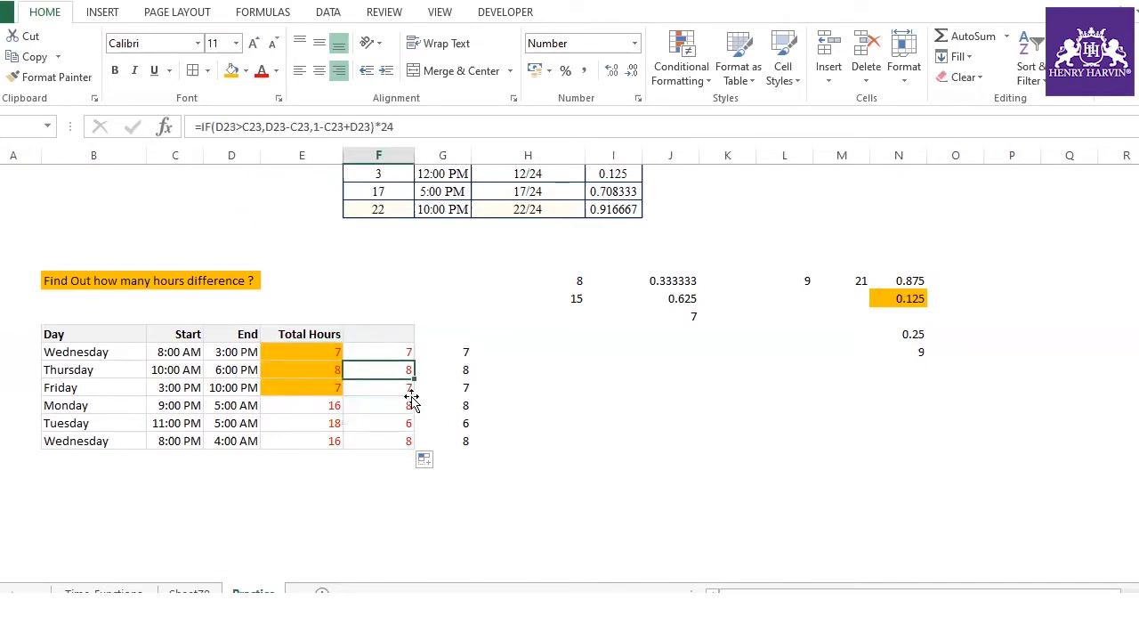
- Review the alternative hour formulas in G20:G25 against the IF-based hours beside them
left_click(448, 359)
left_click(448, 371)
left_click(448, 389)
left_click(448, 407)
left_click(448, 426)
left_click(447, 356)
left_click(447, 389)
- Enter =MOD(10,3) in J23 to demonstrate the remainder of a division
left_click(670, 405)
type("=MOd")
key("BackSpace")
key("BackSpace")
type("od(10,3")
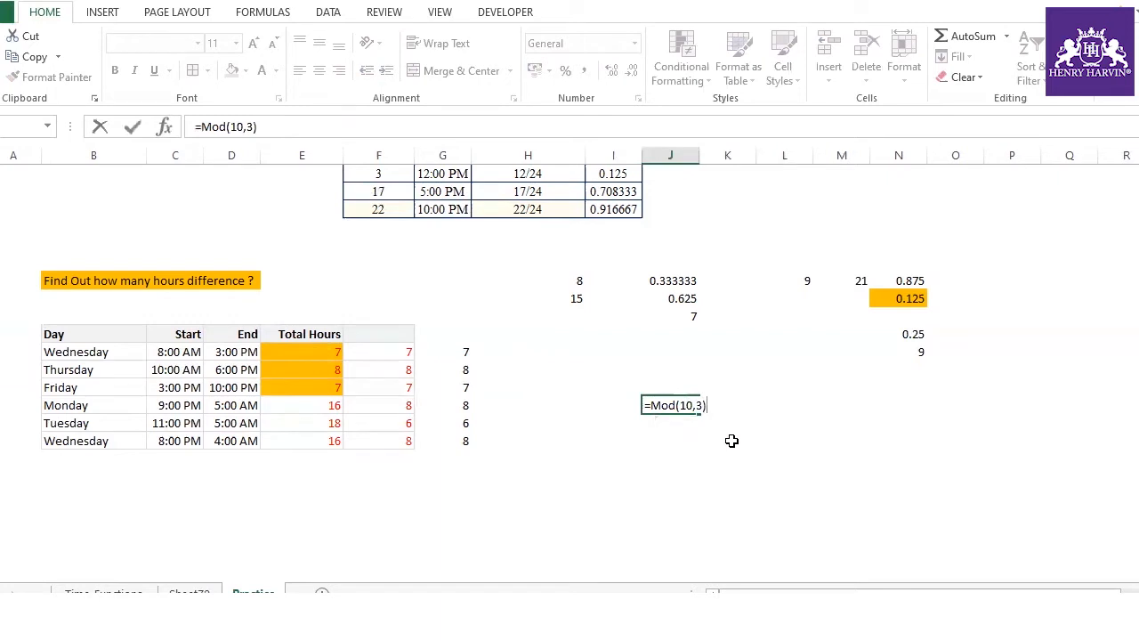
key("Return")
left_click(675, 403)
- Enter =MOD(14,7) in K23 as a second remainder example
left_click(730, 402)
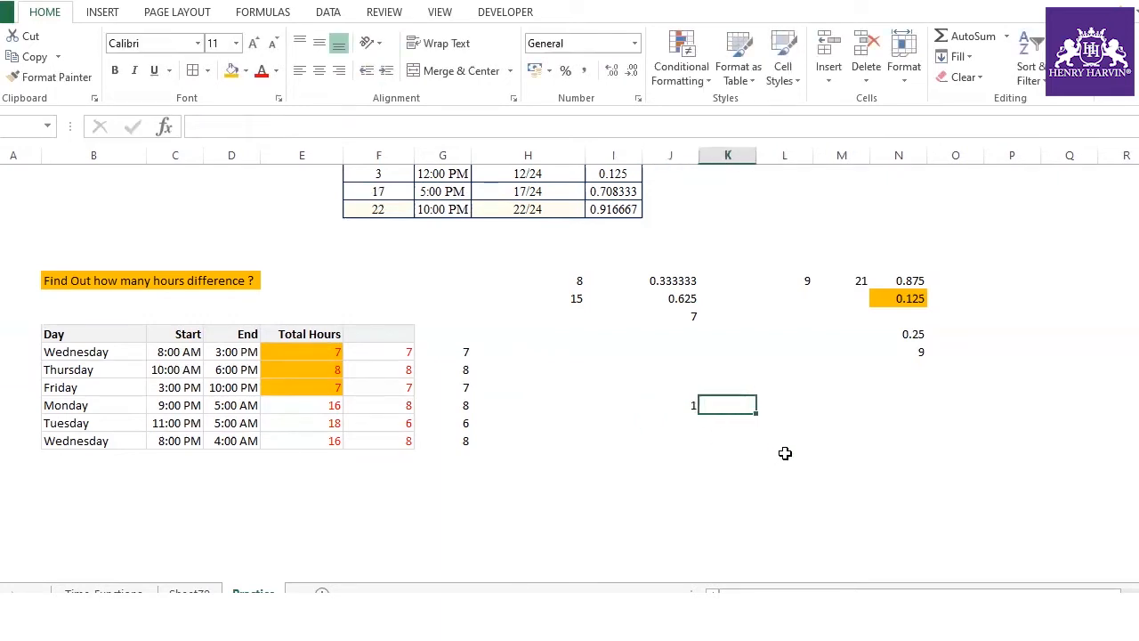
type("=mod(")
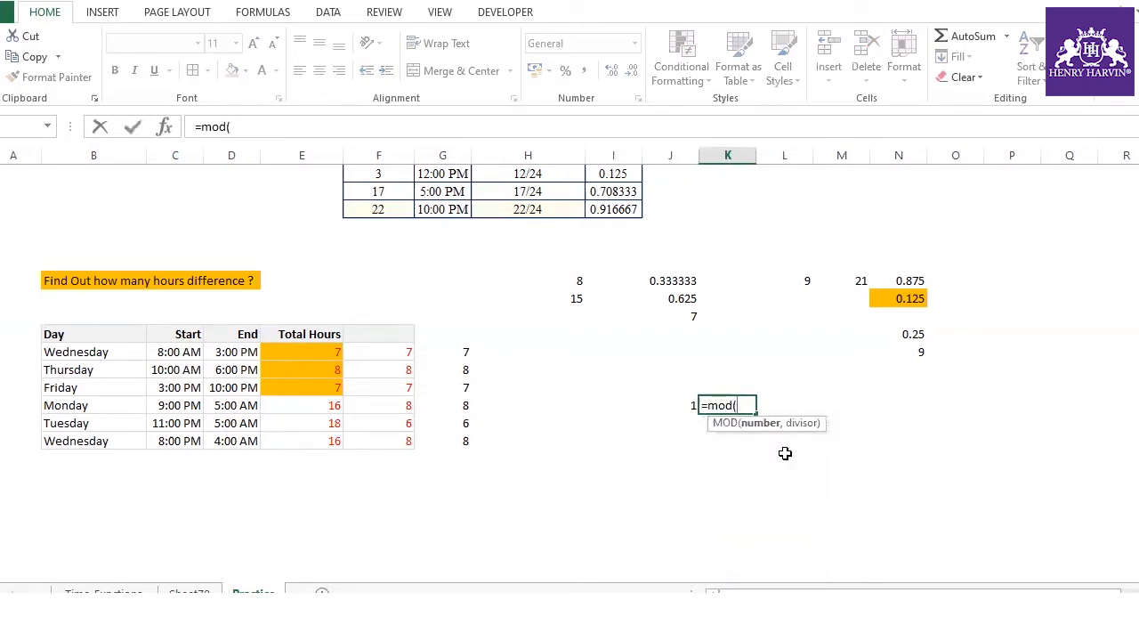
type("14,7)")
key("Return")
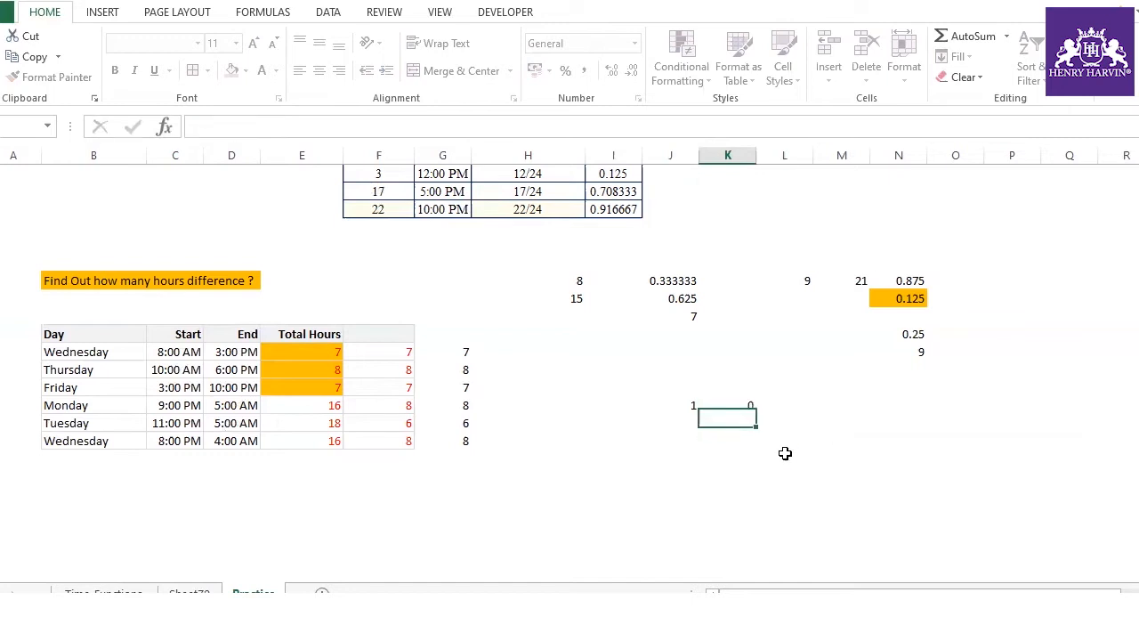
left_click(750, 407)
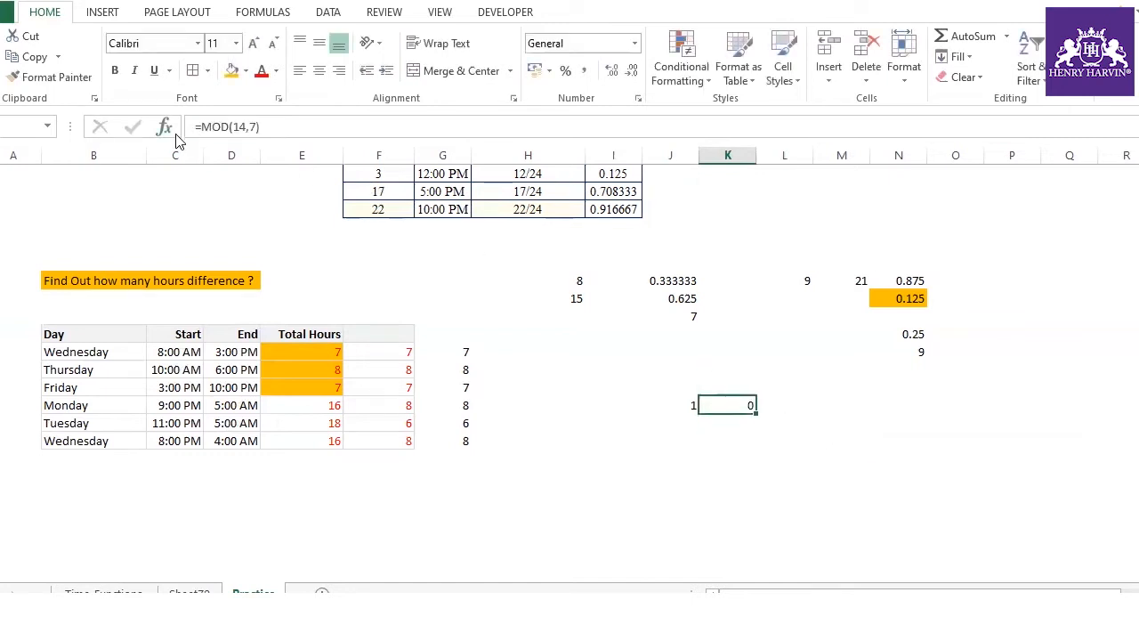
- Change the divisor of the MOD formula in K23 to -7
left_click_drag(201, 127, 287, 127)
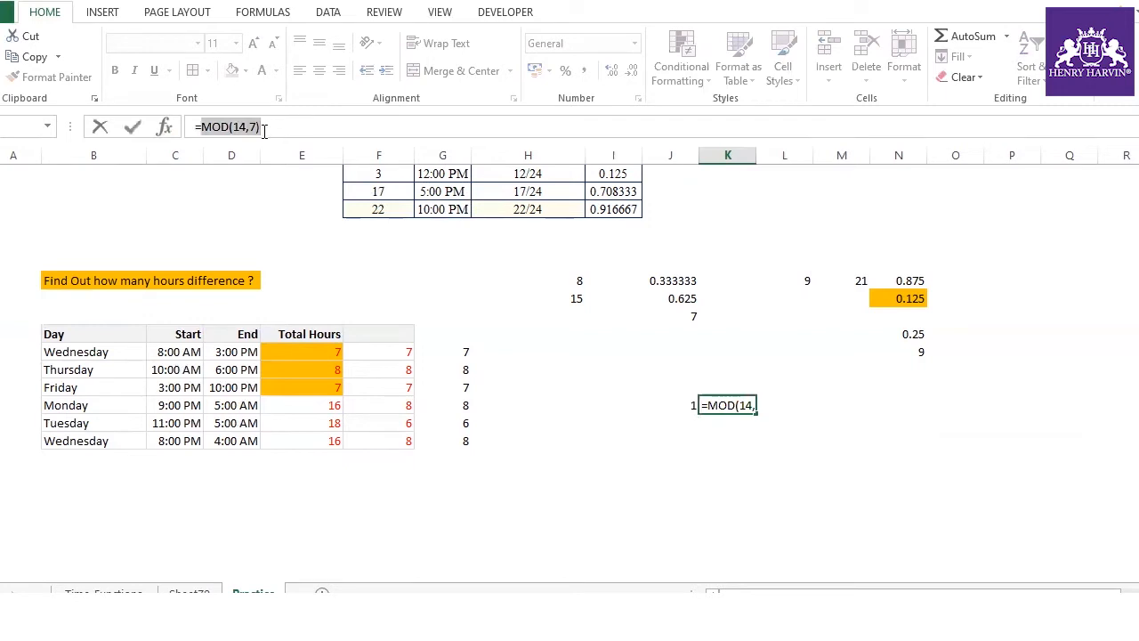
left_click(259, 127)
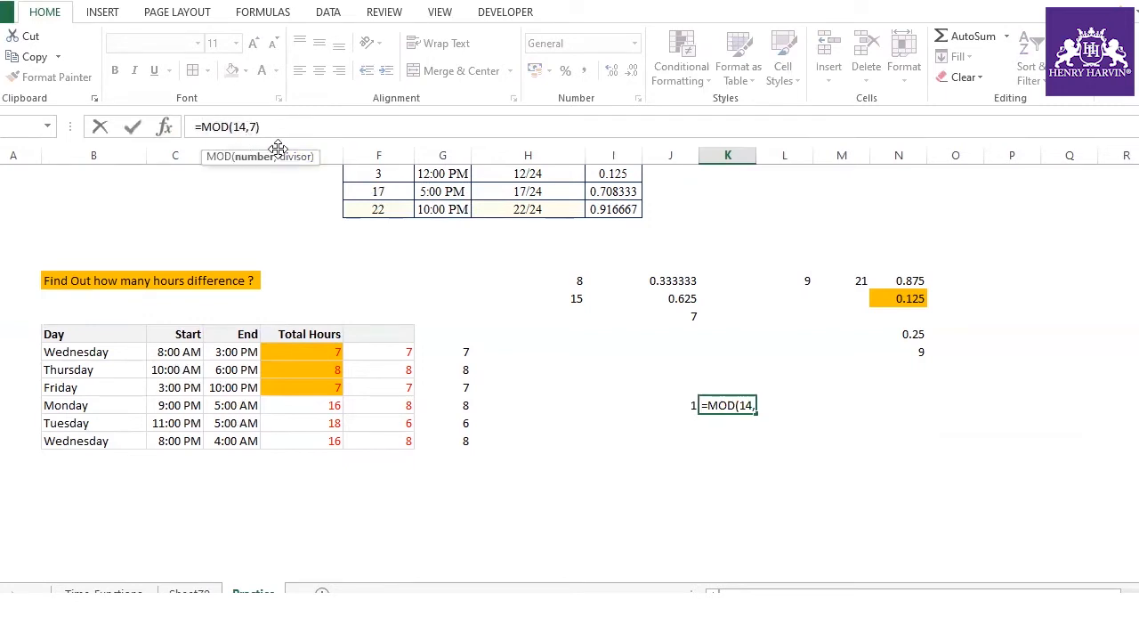
type("-")
key("Return")
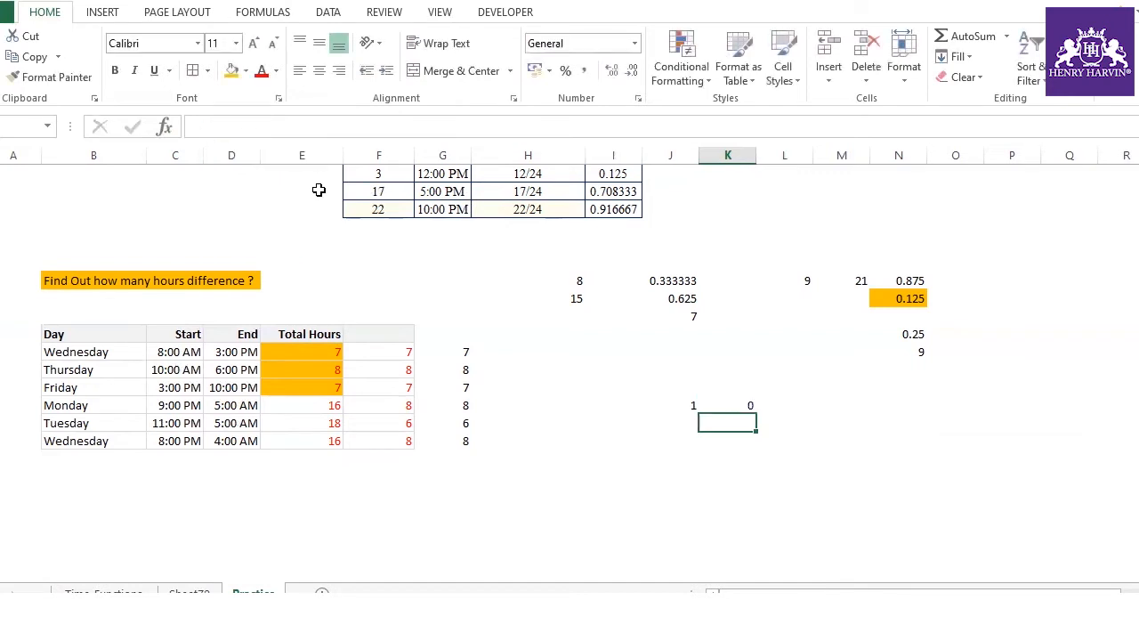
left_click(737, 403)
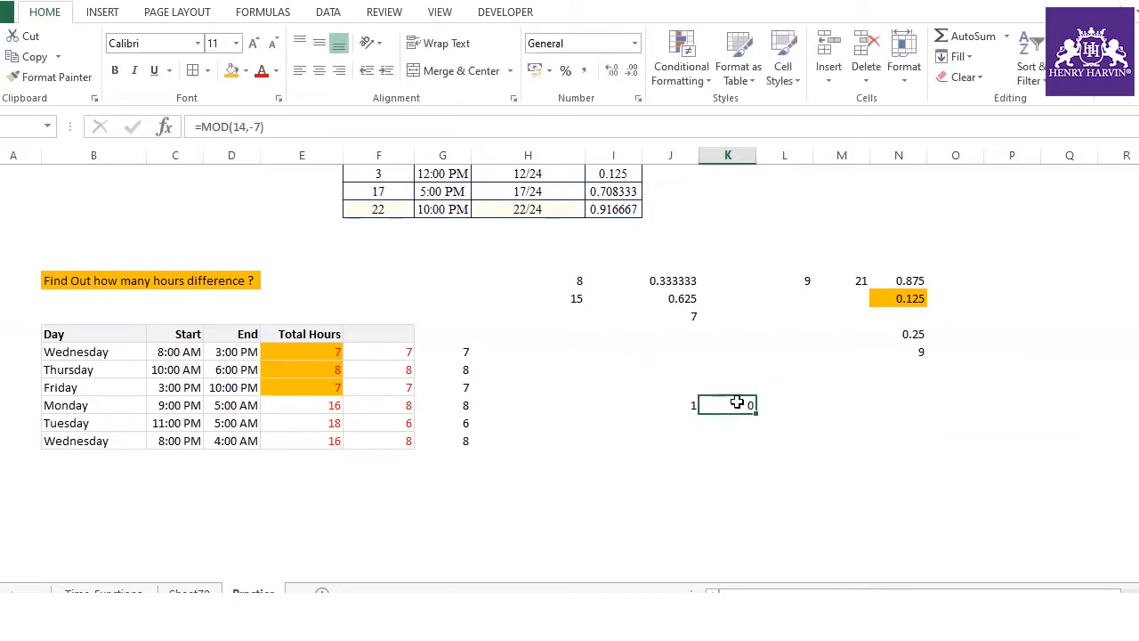
- Change the first argument of the MOD formula in K23 to 12, making it =MOD(12,-7)
left_click(246, 127)
key("BackSpace")
type("2")
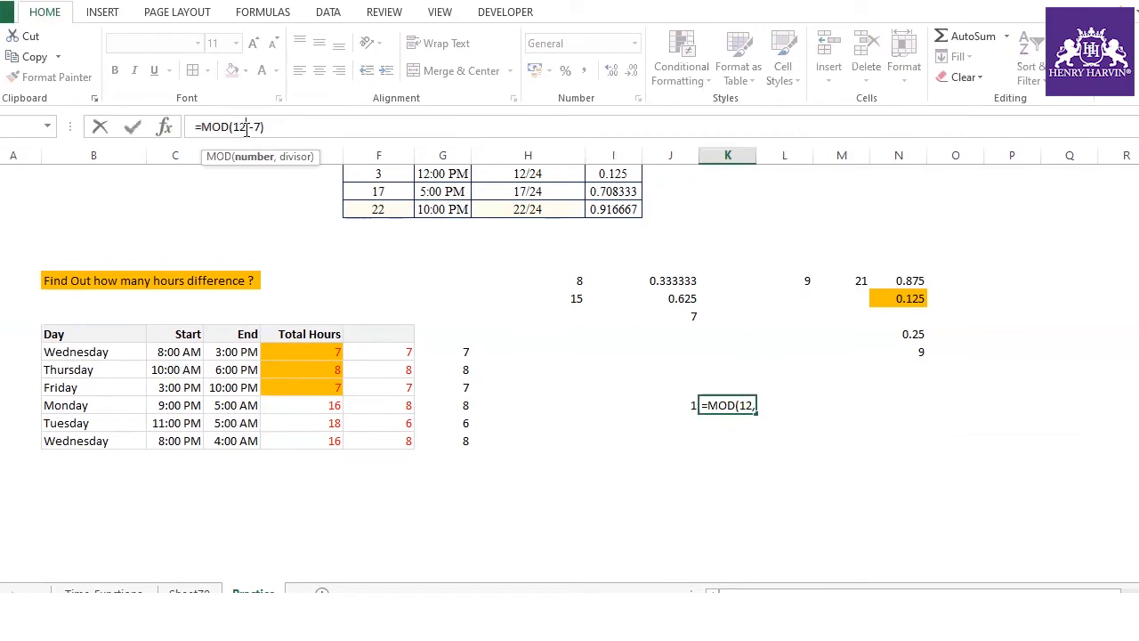
key("ctrl+Return")
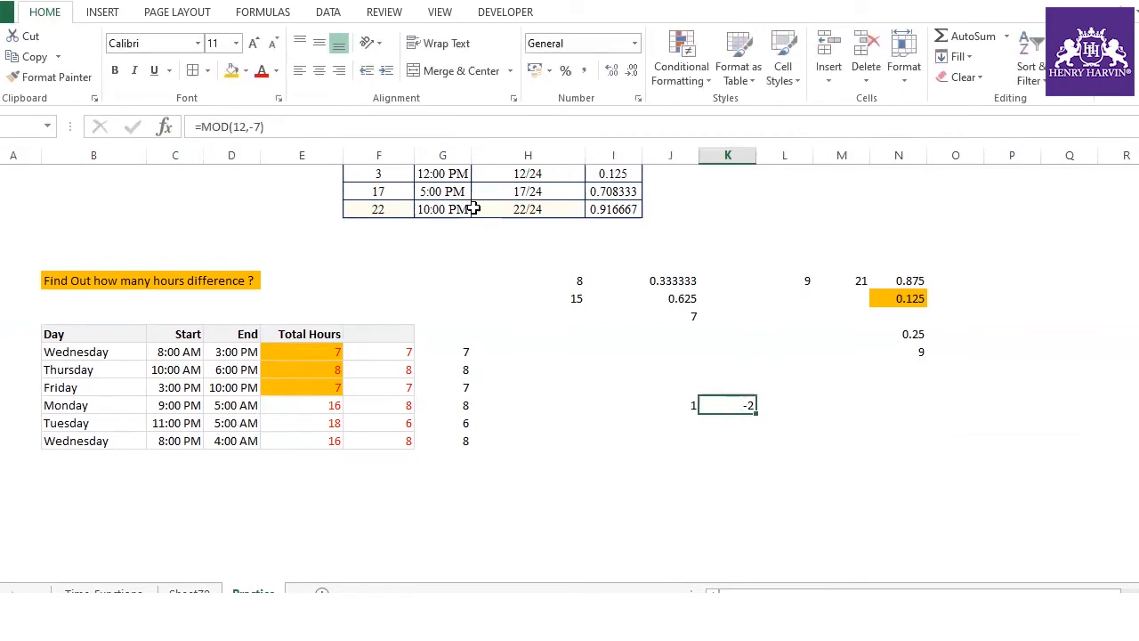
left_click(263, 127)
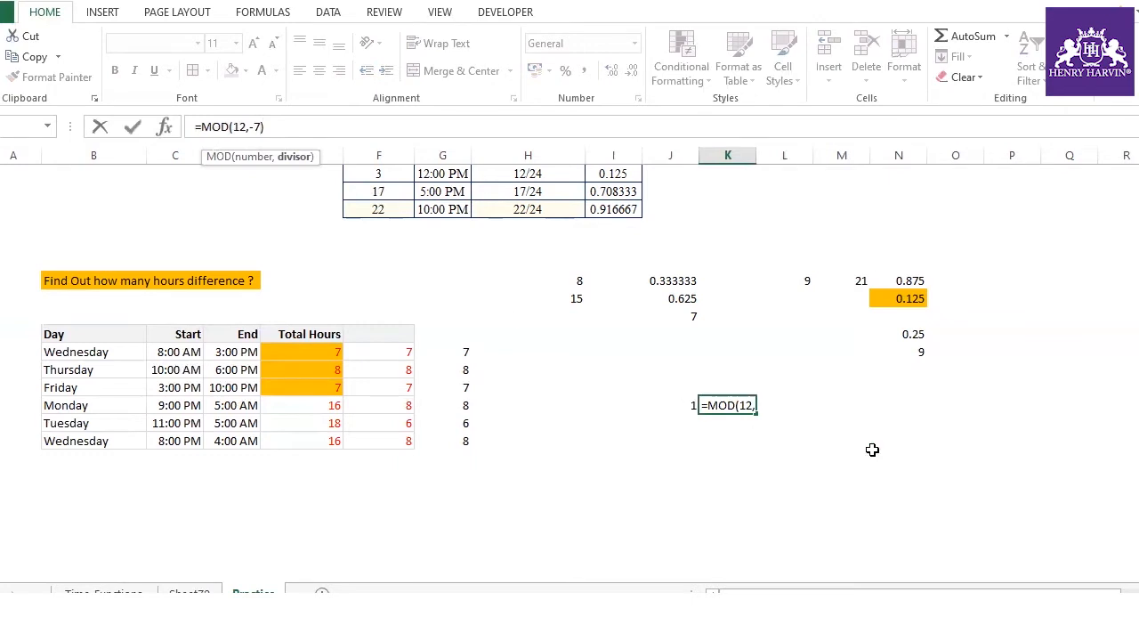
left_click(846, 456)
left_click(727, 402)
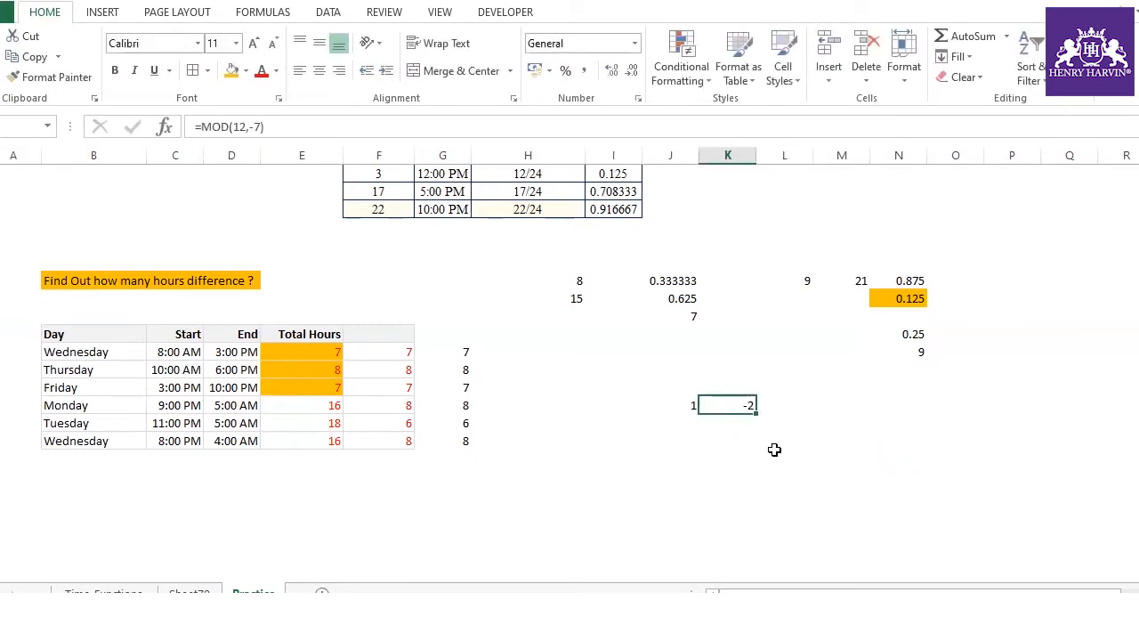
- Review the Hours, Time, Fraction and Value table in relation to the shift hours table
scroll(520, 473, "up", 3)
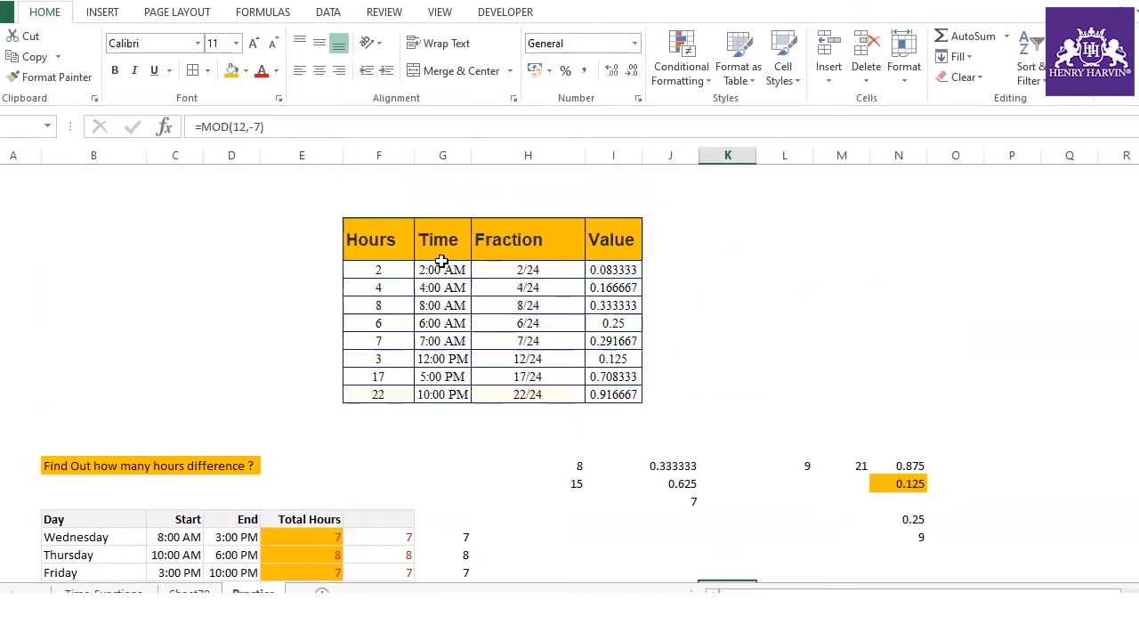
left_click_drag(367, 235, 627, 378)
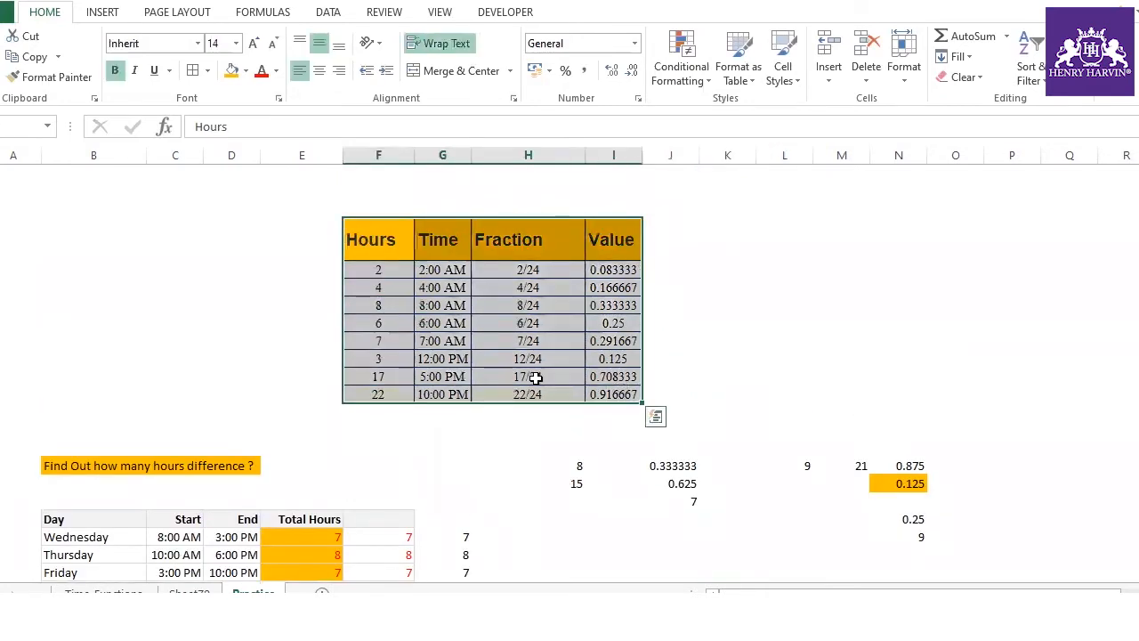
scroll(226, 354, "down", 2)
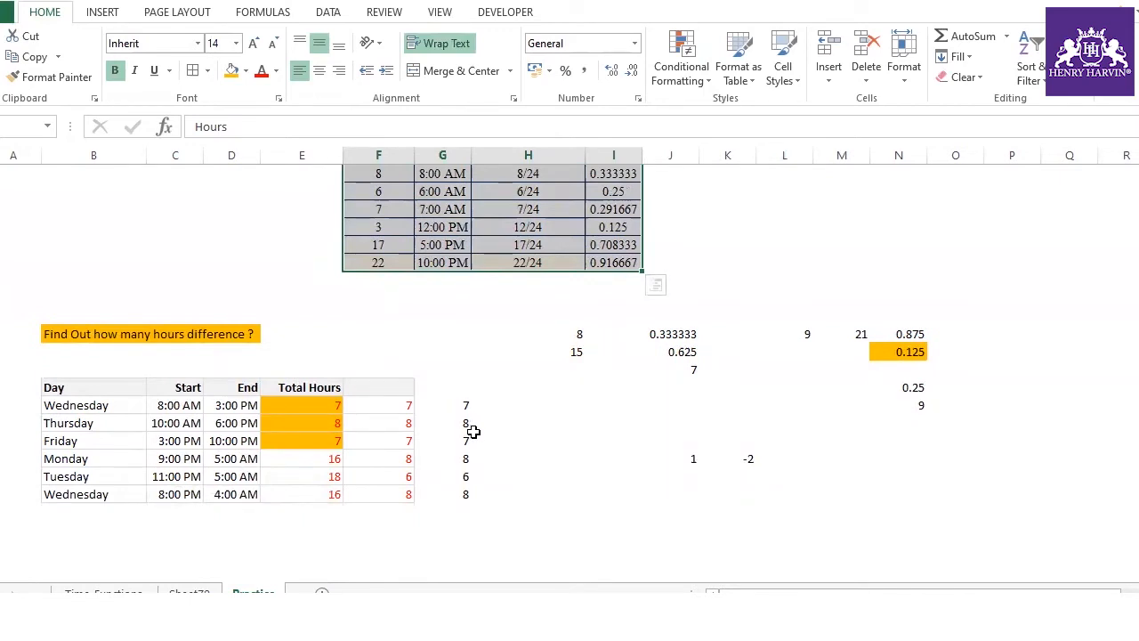
scroll(471, 433, "up", 2)
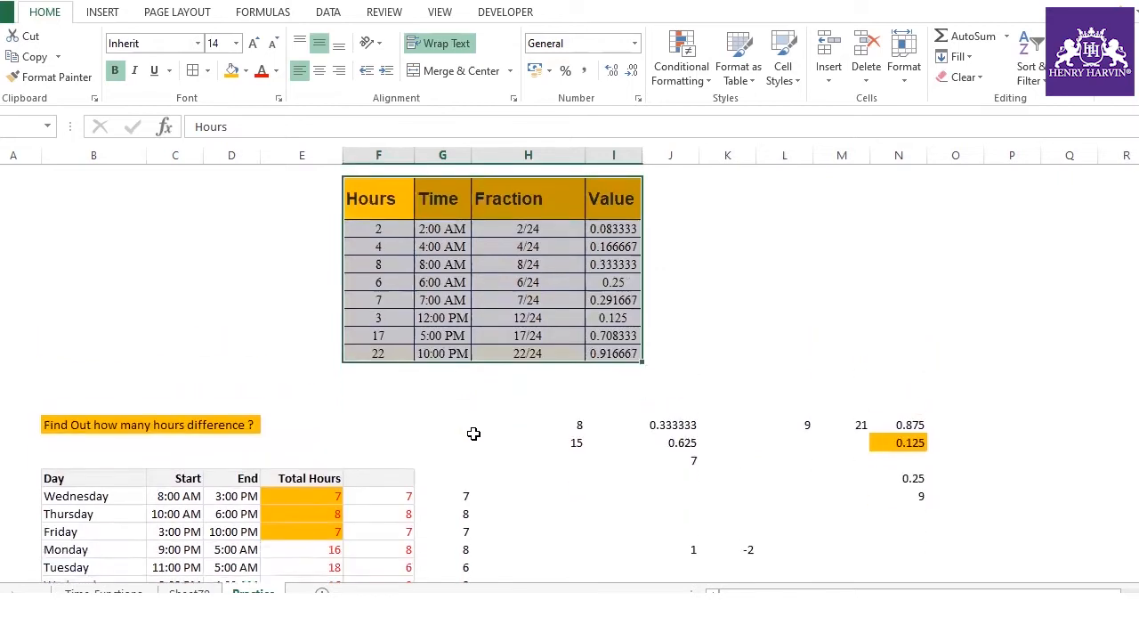
scroll(443, 427, "down", 3)
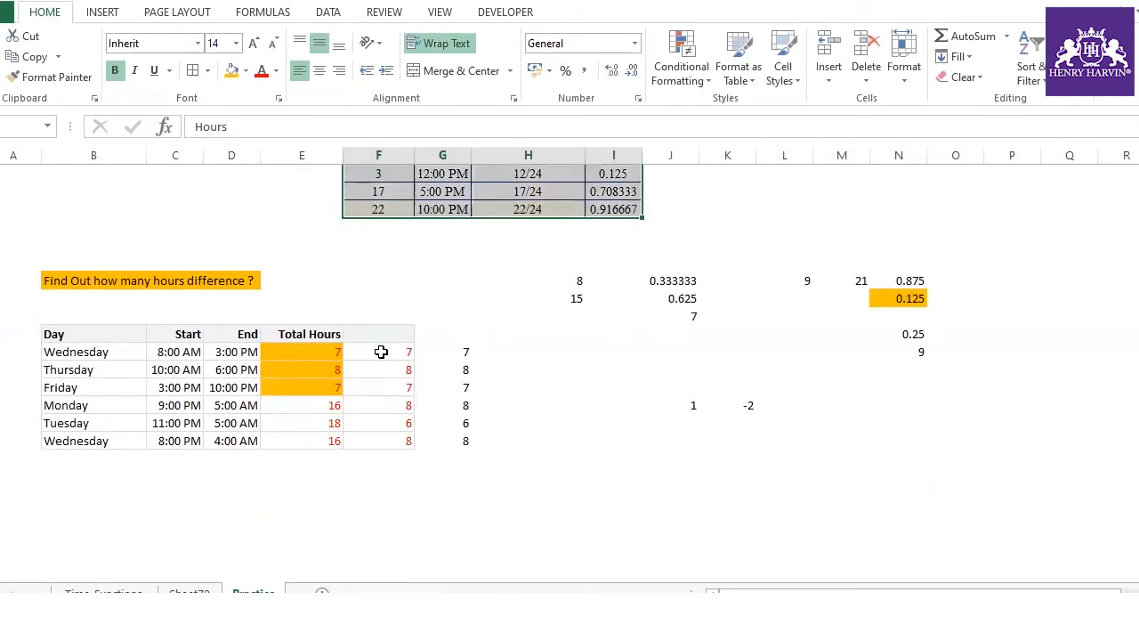
- Compare the first Wednesday's start time and the subtraction formulas in E20:E25 with the IF formulas in column F
left_click(189, 352)
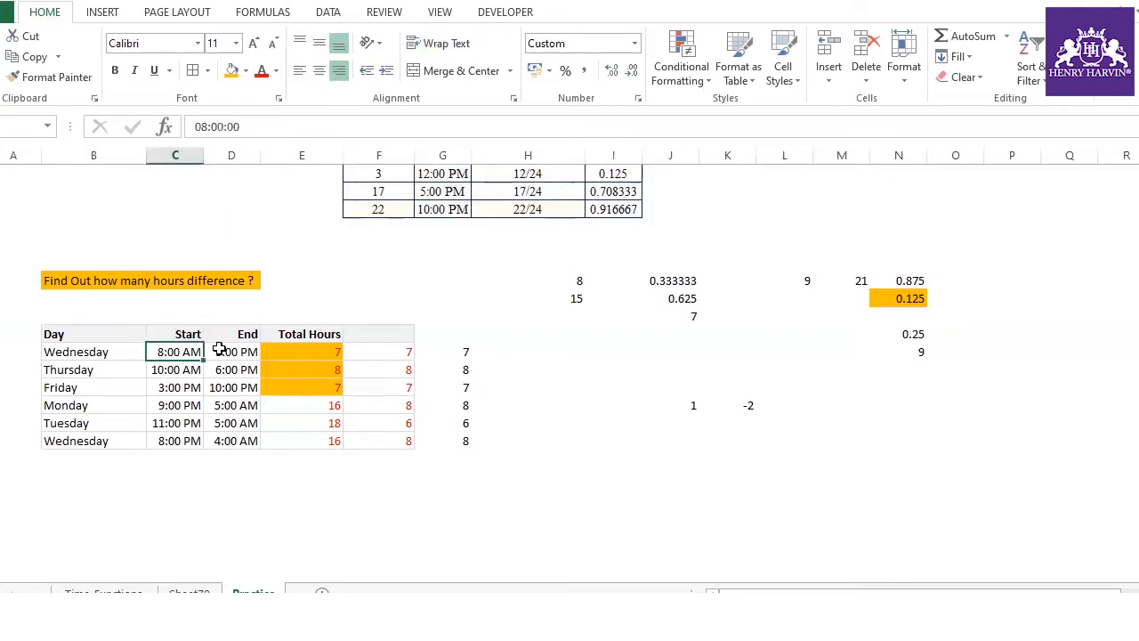
left_click_drag(306, 352, 317, 440)
left_click(322, 389)
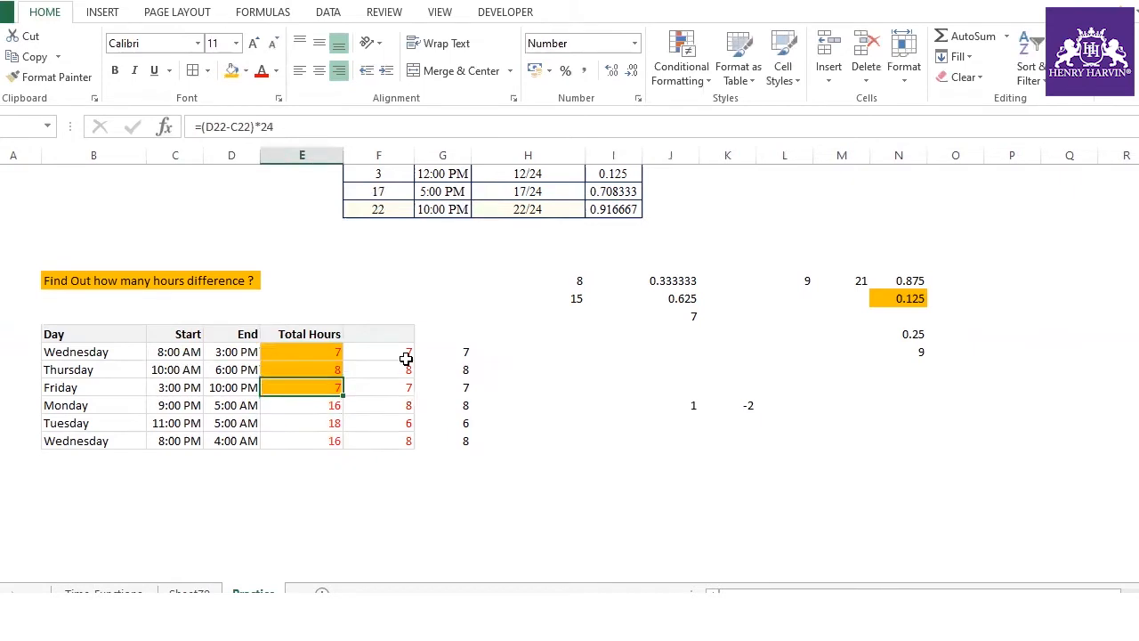
left_click(404, 356)
left_click(401, 369)
left_click(398, 391)
left_click(399, 417)
left_click(403, 393)
left_click(400, 366)
left_click(398, 352)
left_click(400, 392)
left_click(391, 424)
left_click(399, 386)
left_click(397, 405)
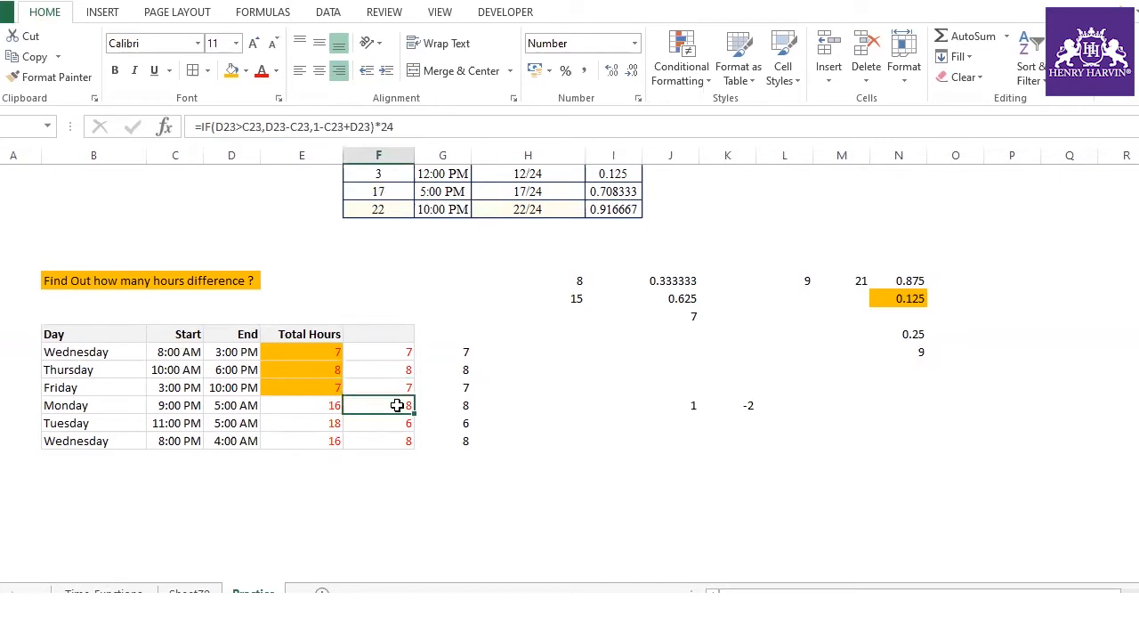
left_click(396, 367)
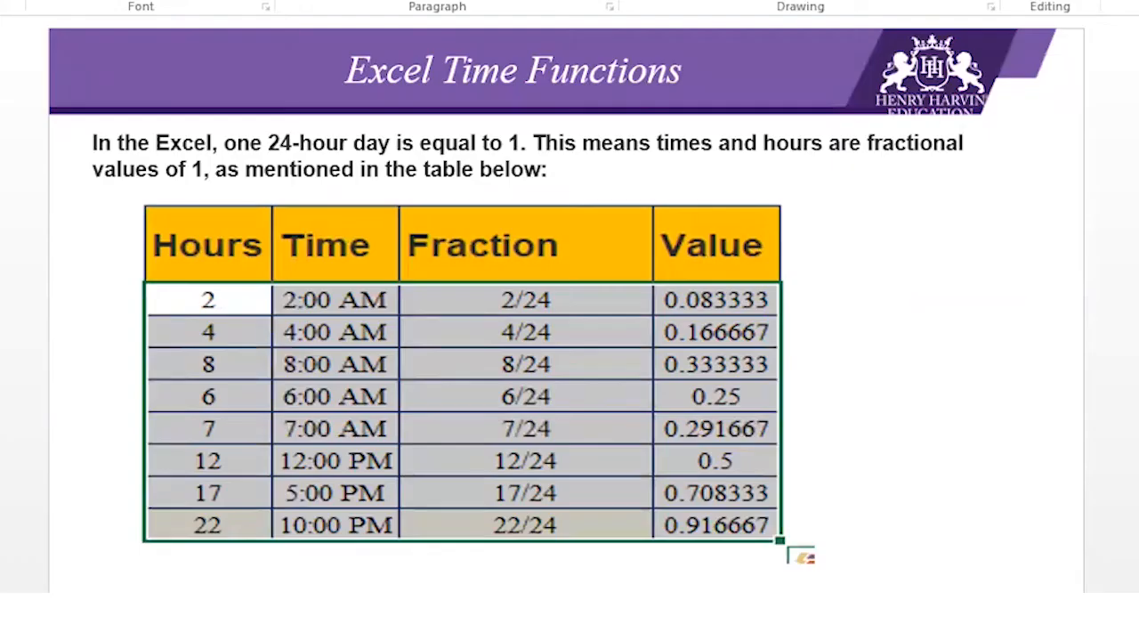
- Switch to the PowerPoint presentation and advance from the Excel Time Functions slide to the Datedif Functions slide
key("Page_Down")
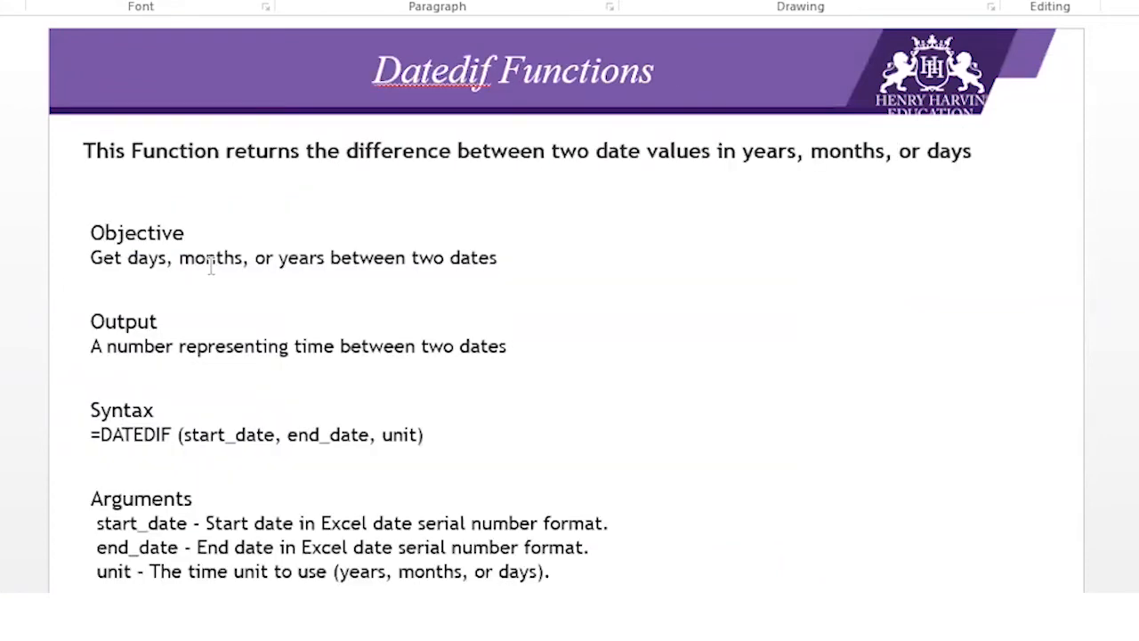
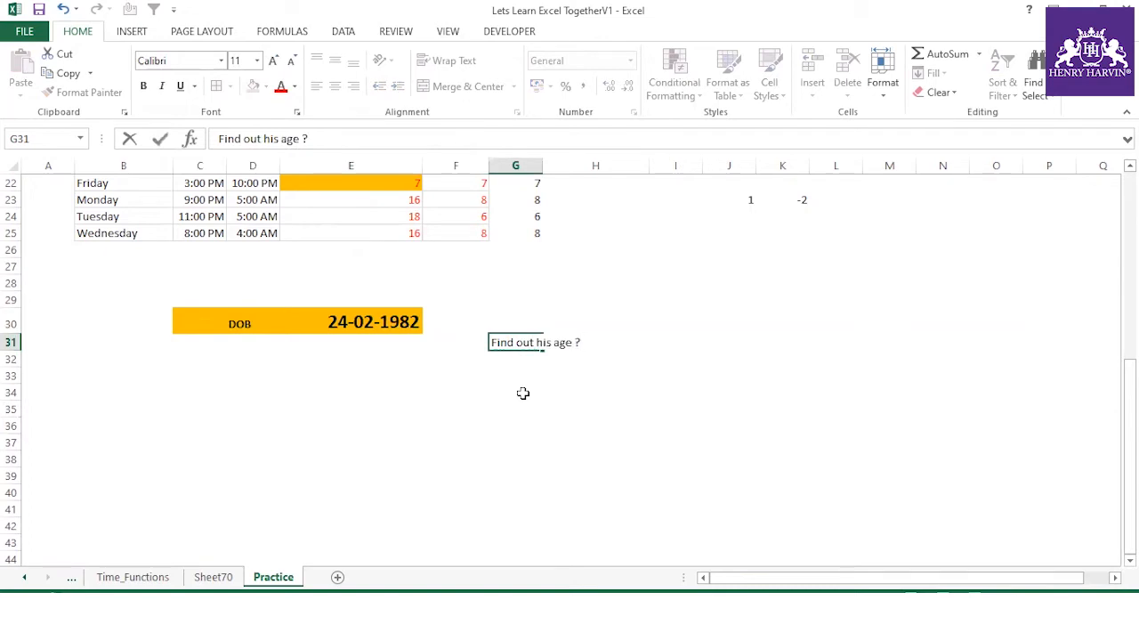
- Enter =DATEDIF(E30,TODAY(),"Y") in G34 to calculate the age in years, and inspect its TODAY() argument
type("=")
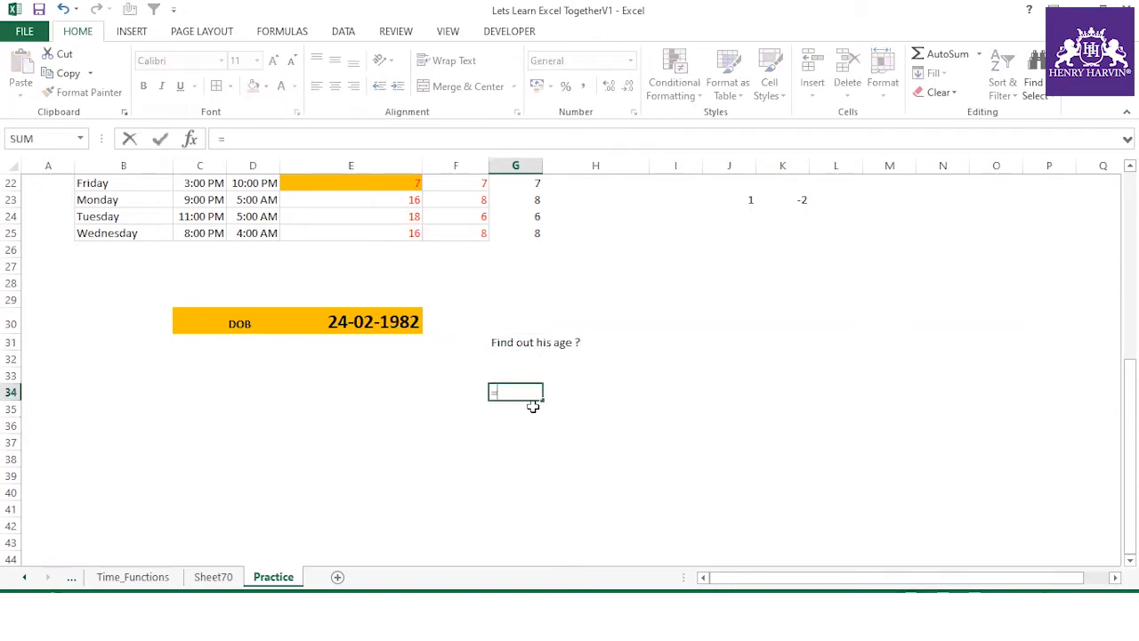
type("Datedif")
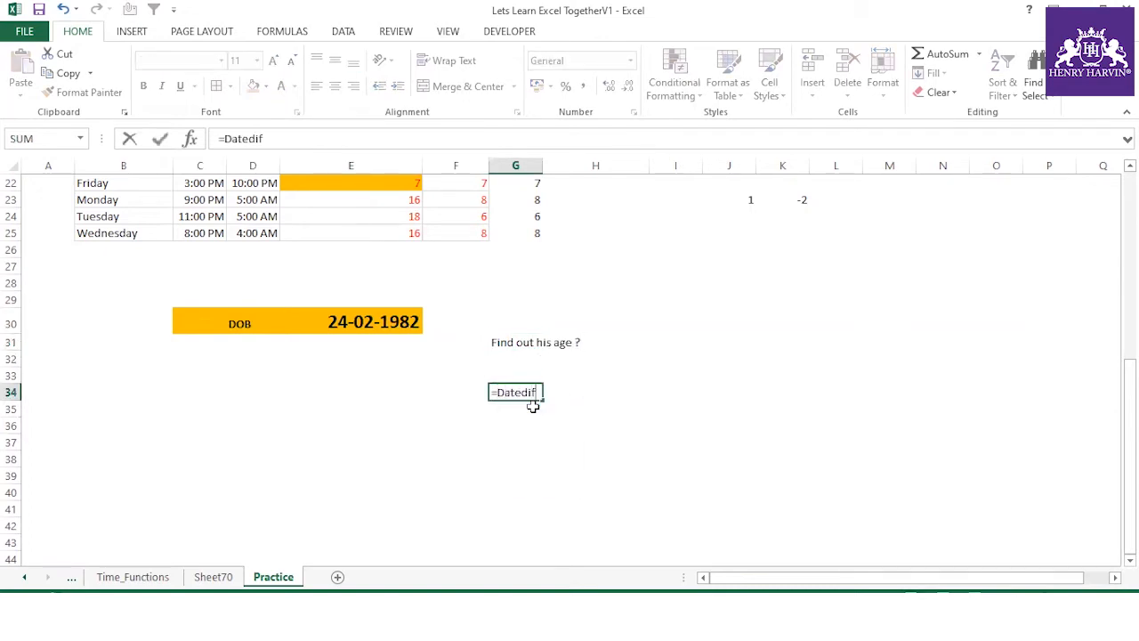
type("(")
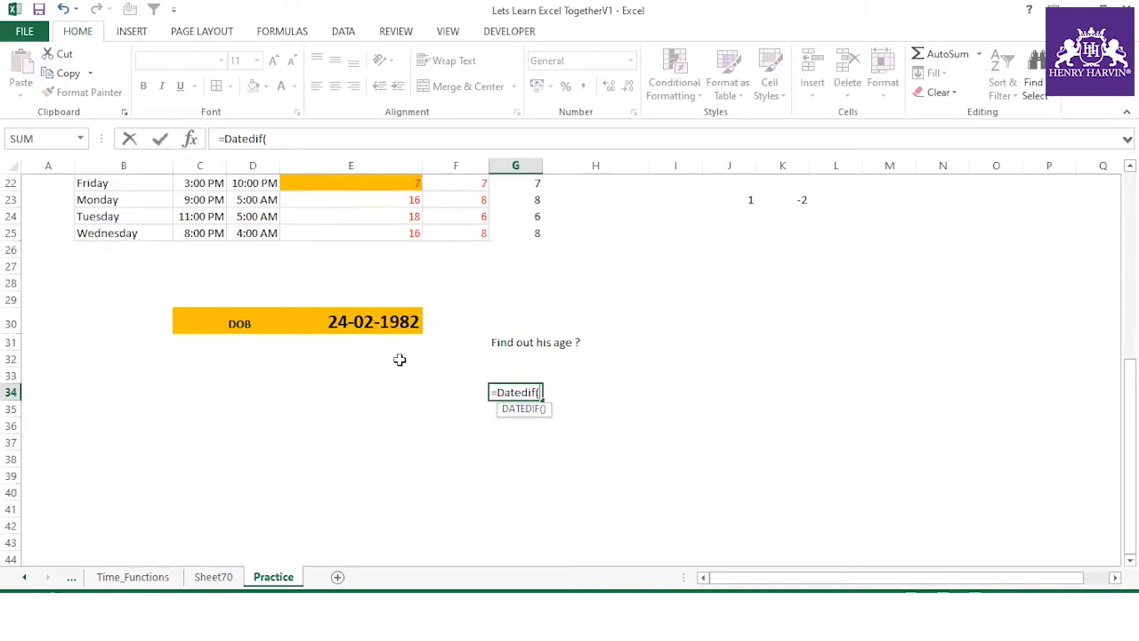
left_click(406, 321)
type(",")
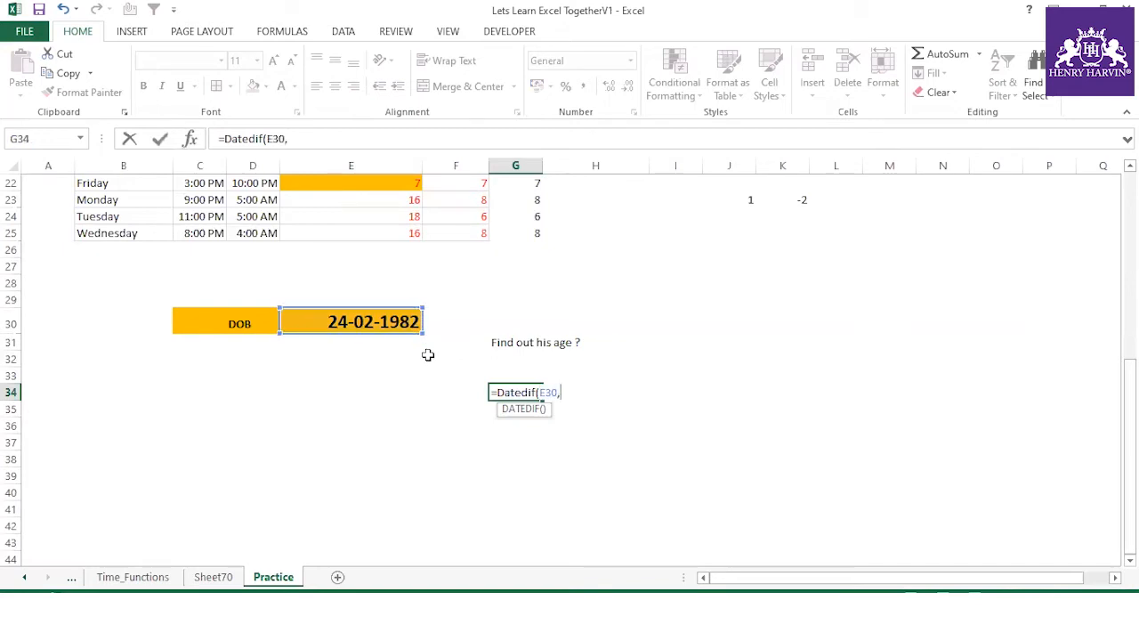
type("t")
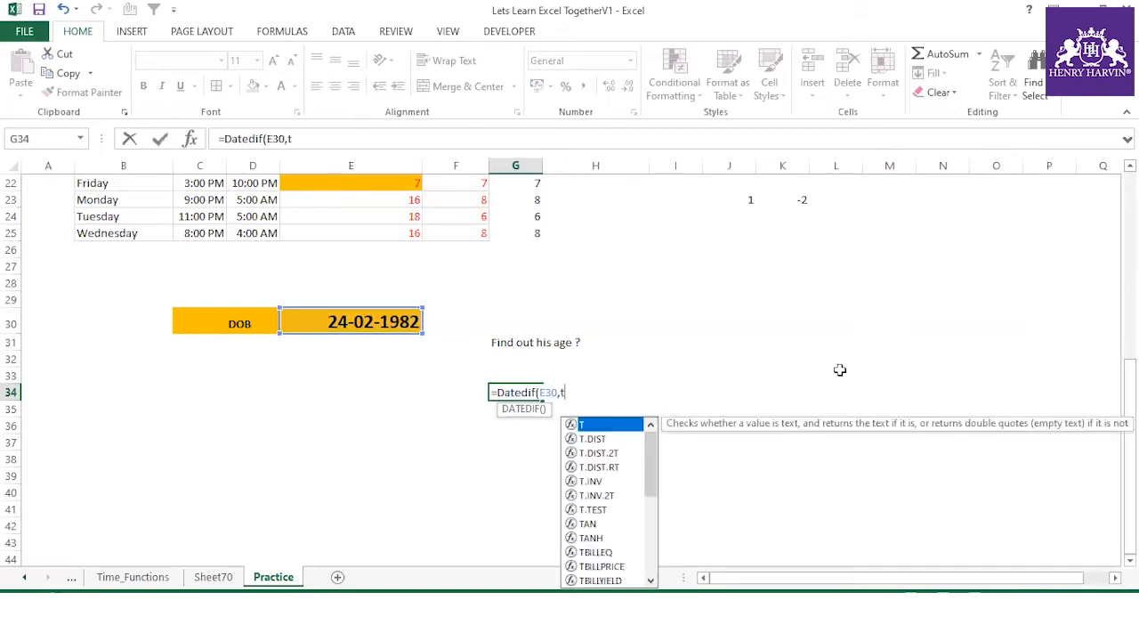
type("oday()")
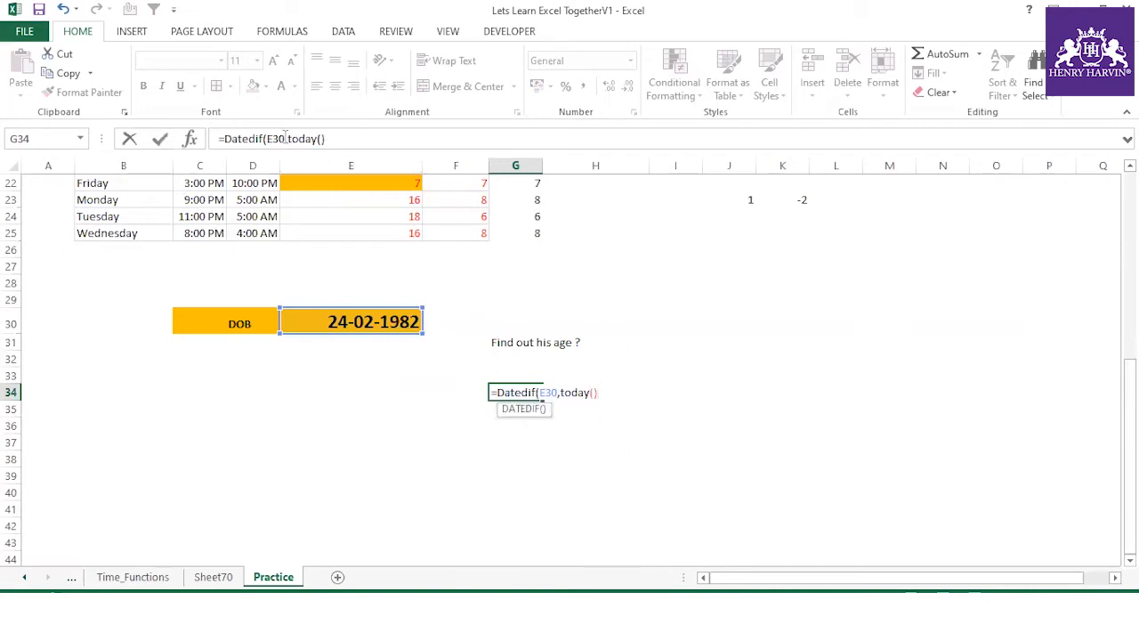
left_click(347, 139)
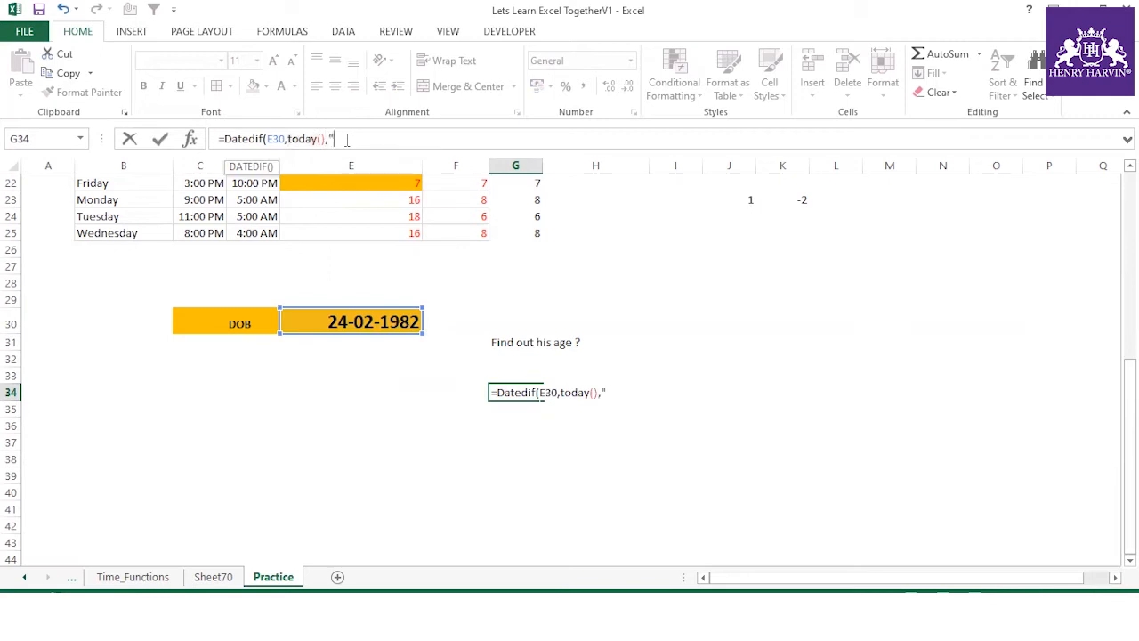
type(",\"Y\")")
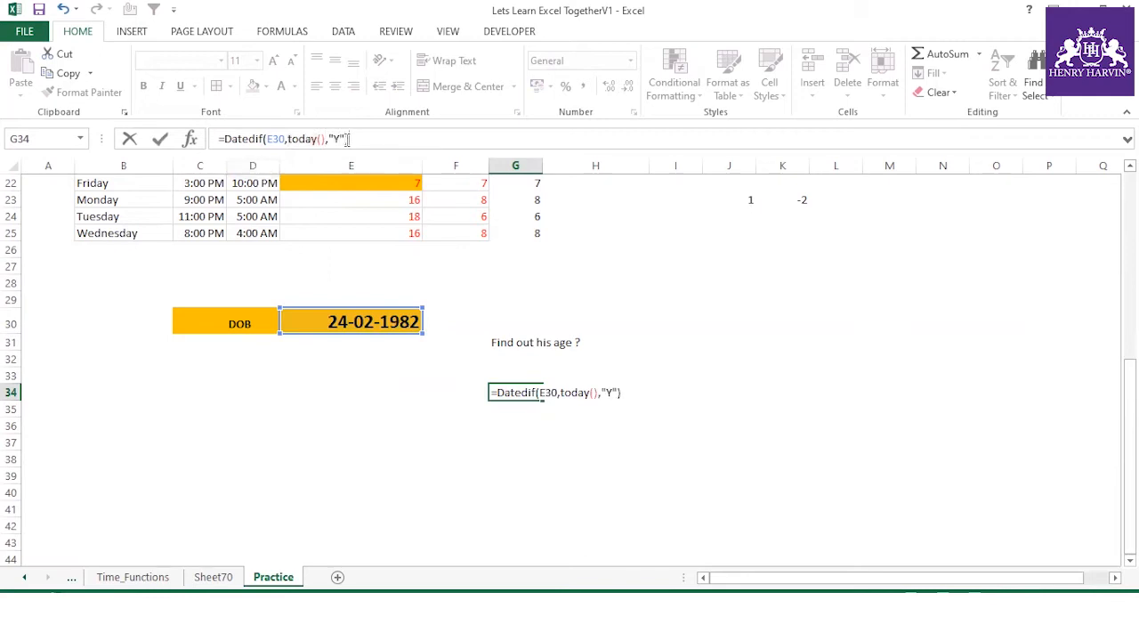
key("Return")
left_click(532, 392)
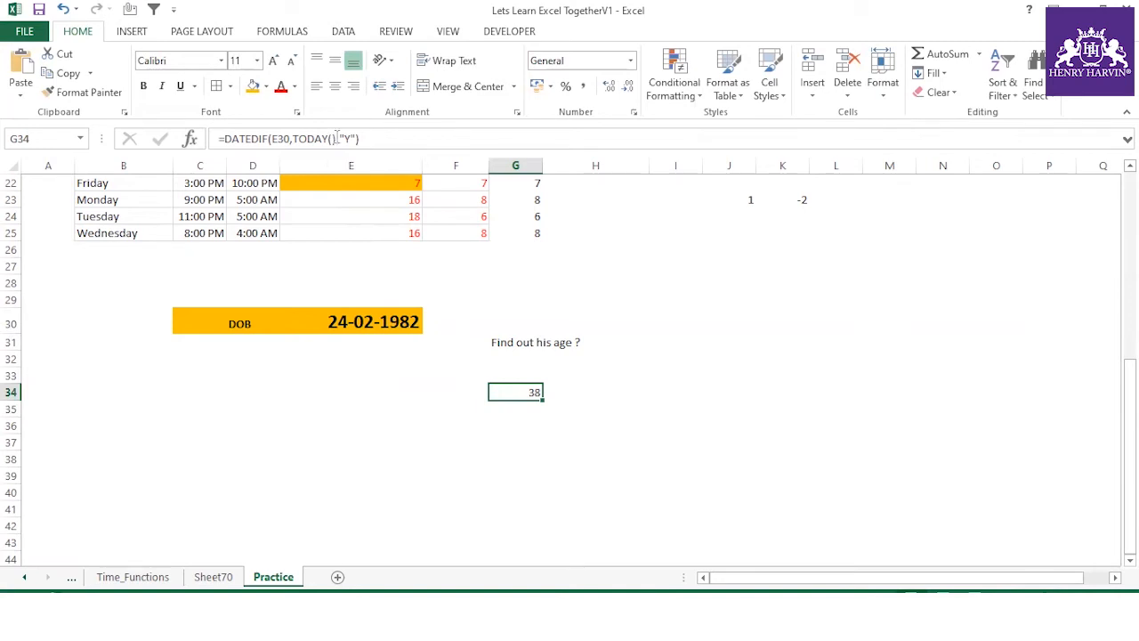
left_click_drag(337, 139, 295, 139)
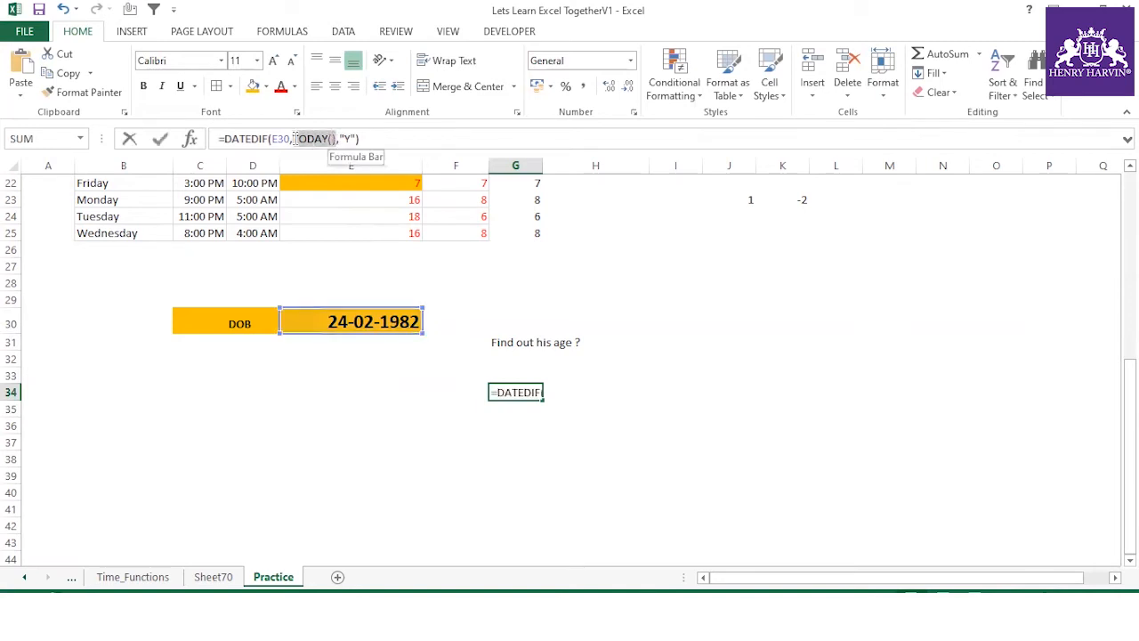
- Commit the DATEDIF age formula in G34 and compare it with the date of birth in E30
left_click(292, 139)
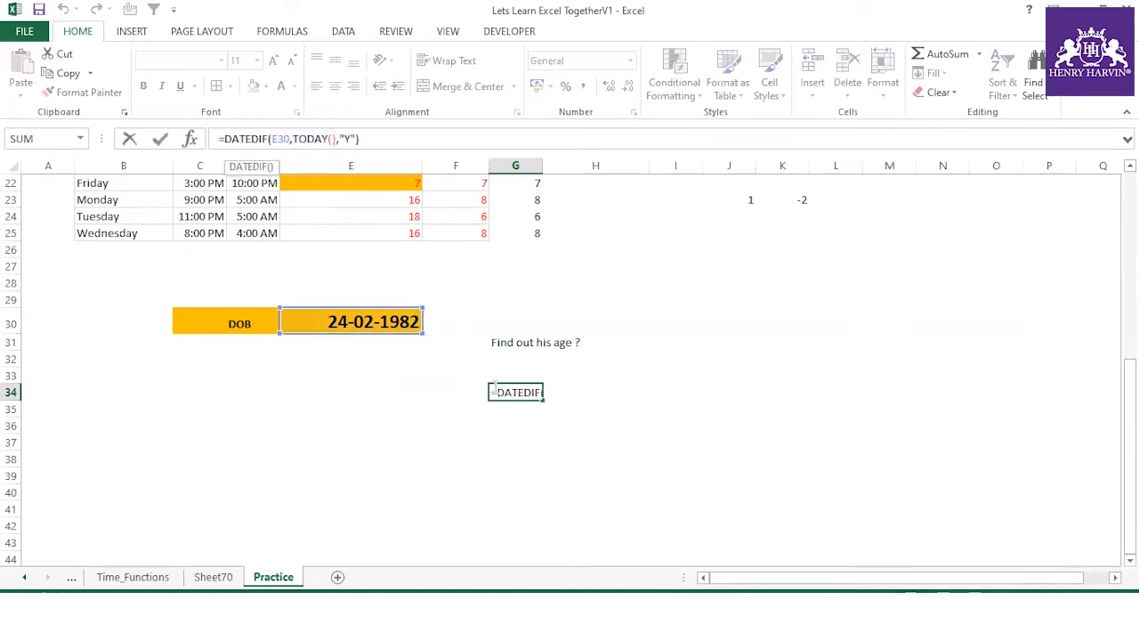
key("ctrl+Return")
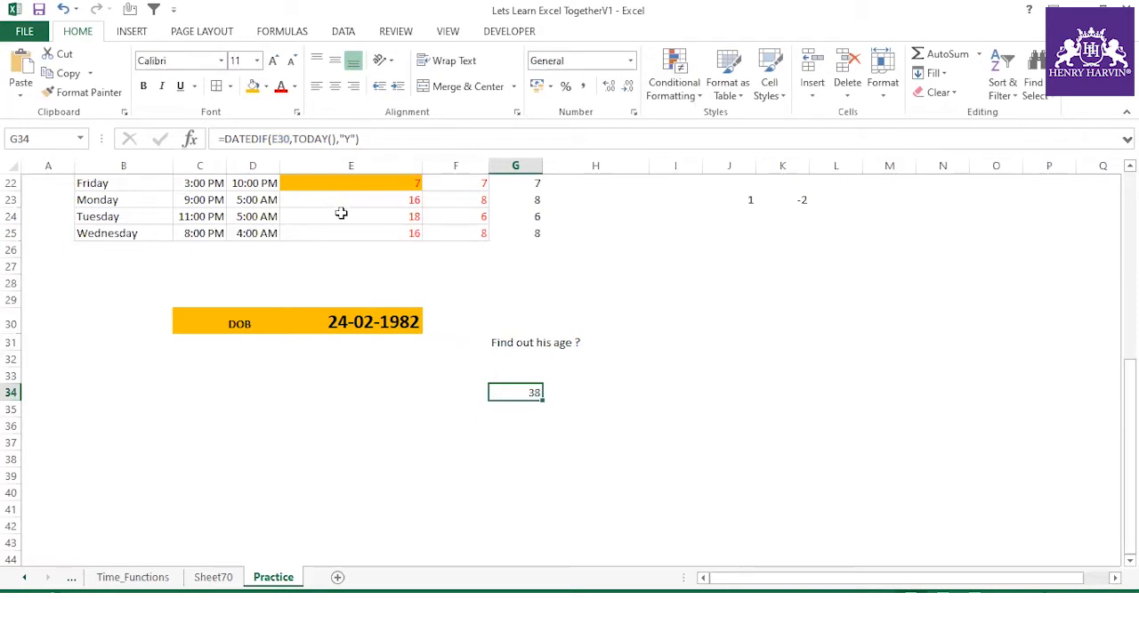
left_click(359, 326)
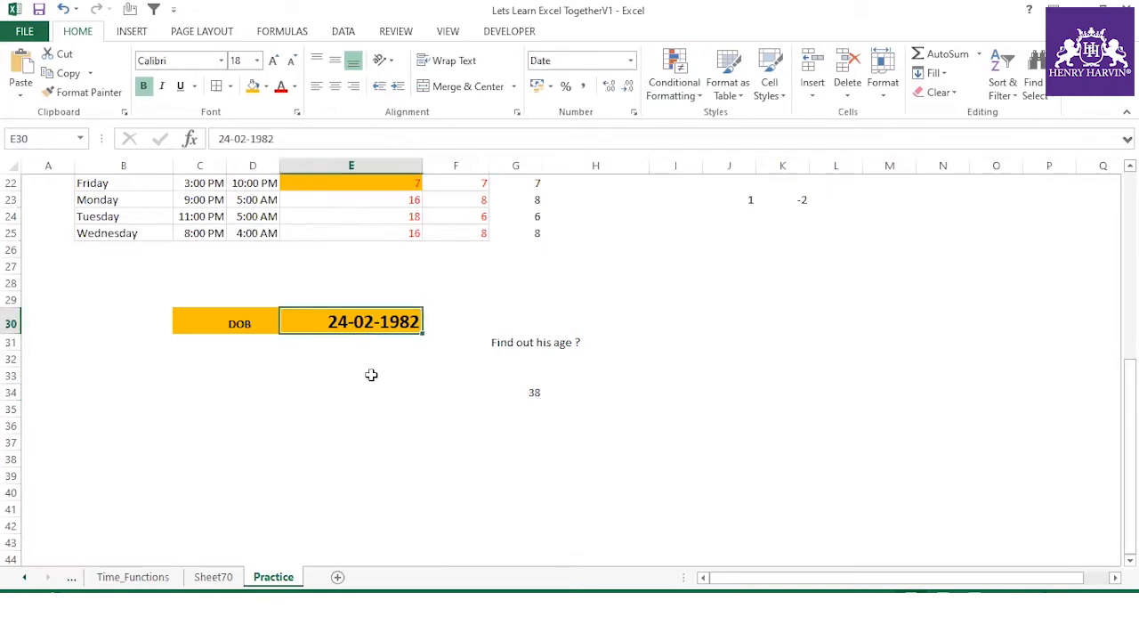
left_click(536, 393)
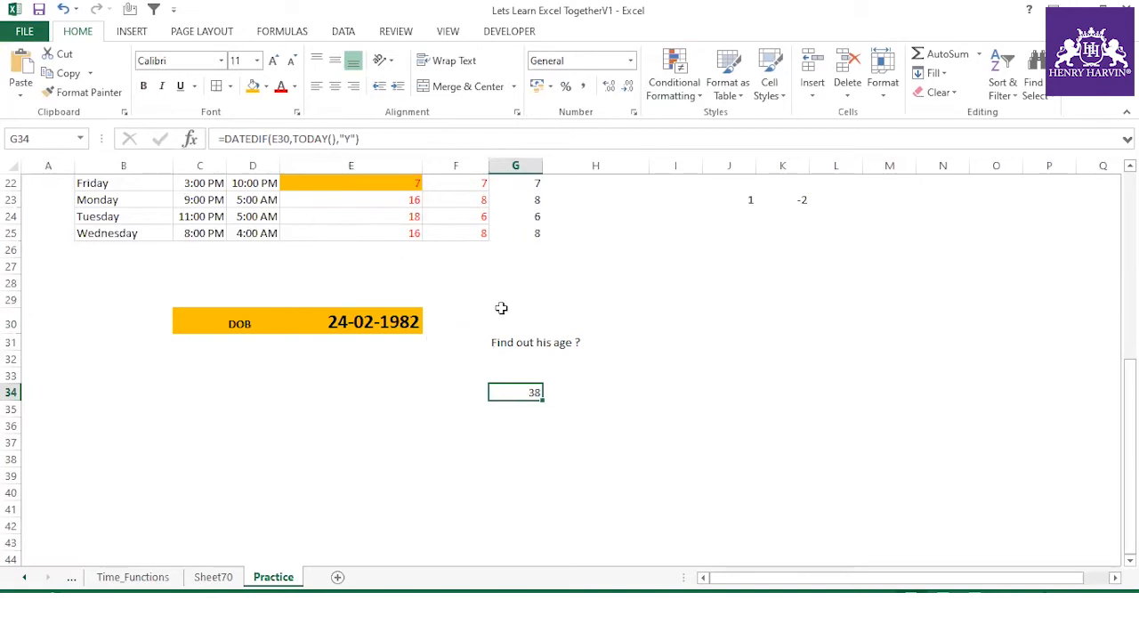
- Copy the DATEDIF formula from G34 and add the heading Year above it in G33
left_click_drag(390, 141, 223, 151)
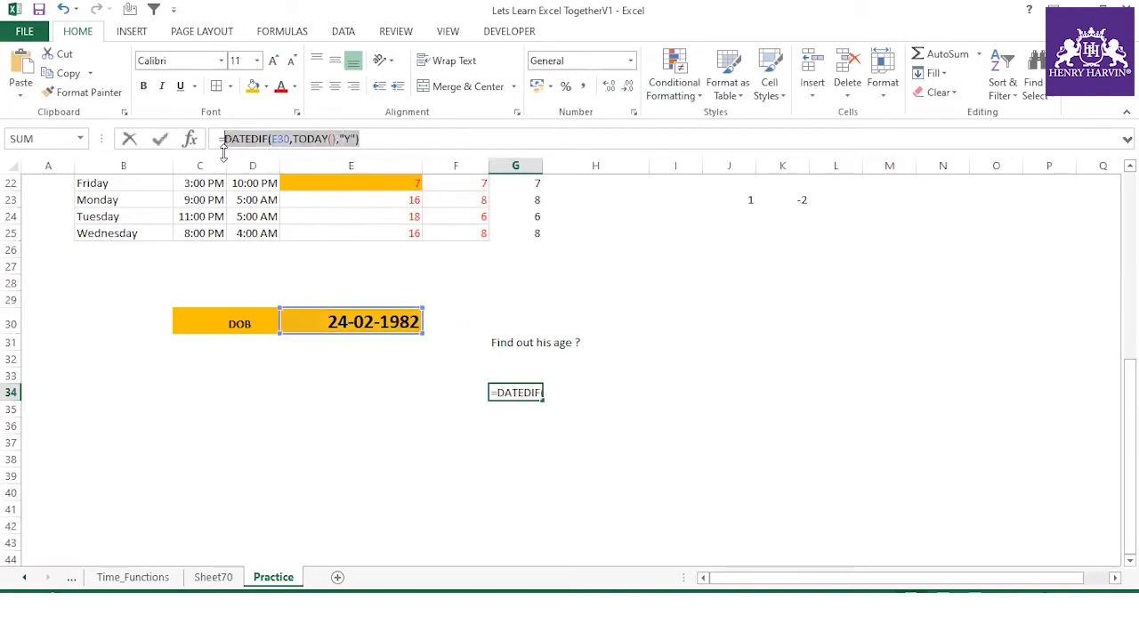
key("ctrl+c")
key("Escape")
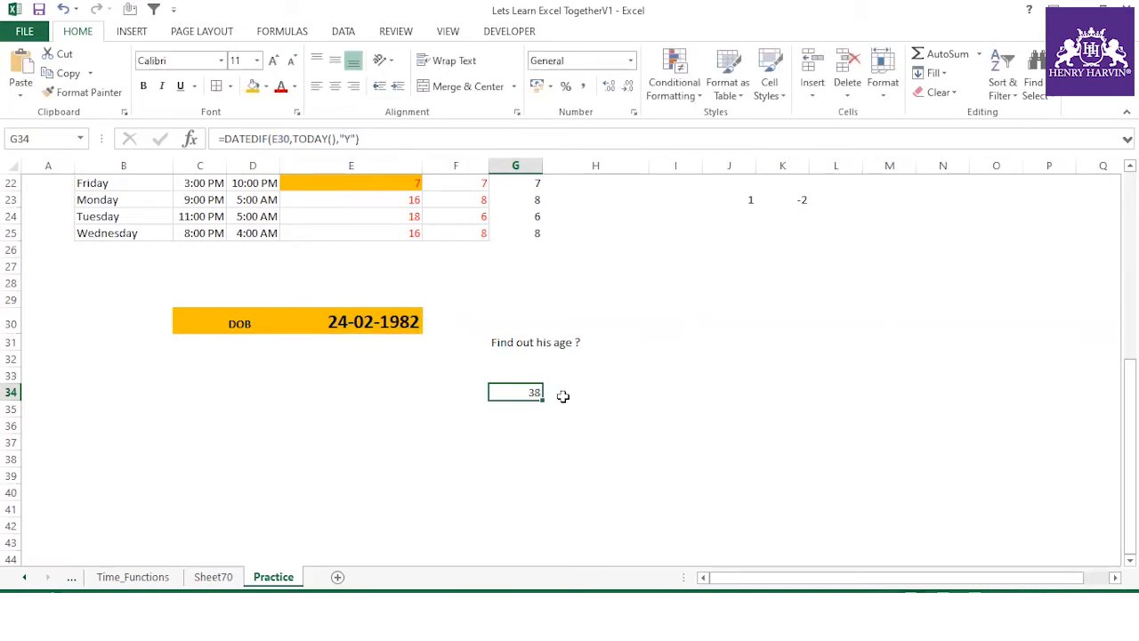
left_click(584, 394)
left_click(496, 377)
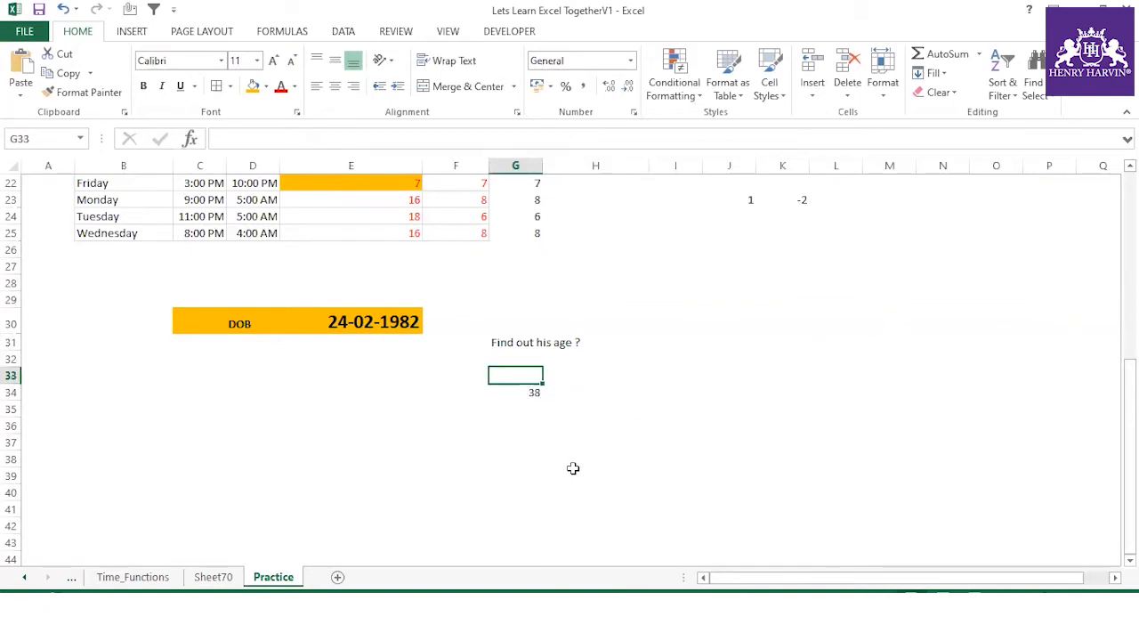
type("Year")
left_click(614, 458)
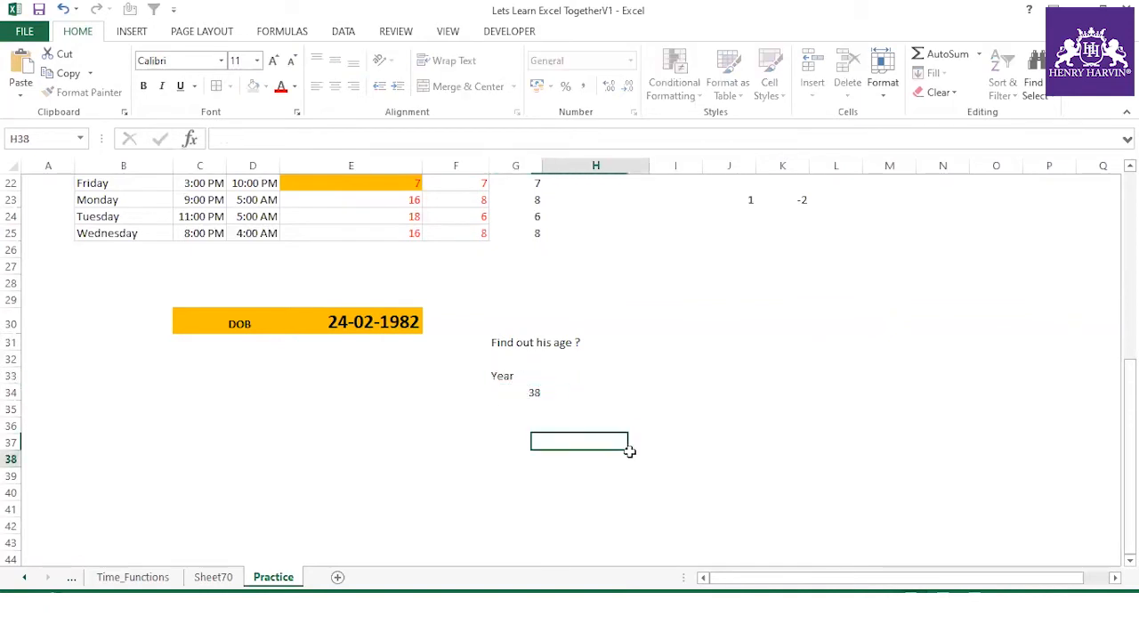
- Add the heading Months in H33 and paste the copied DATEDIF formula into H34
left_click(595, 377)
type("Month")
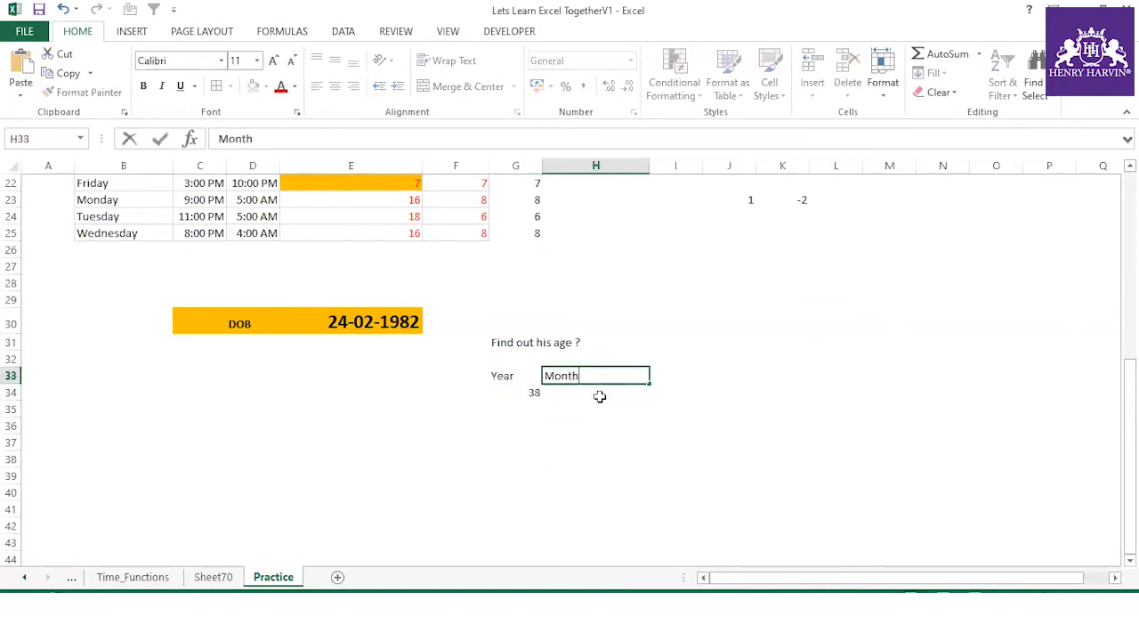
type("s")
left_click(607, 395)
key("ctrl+v")
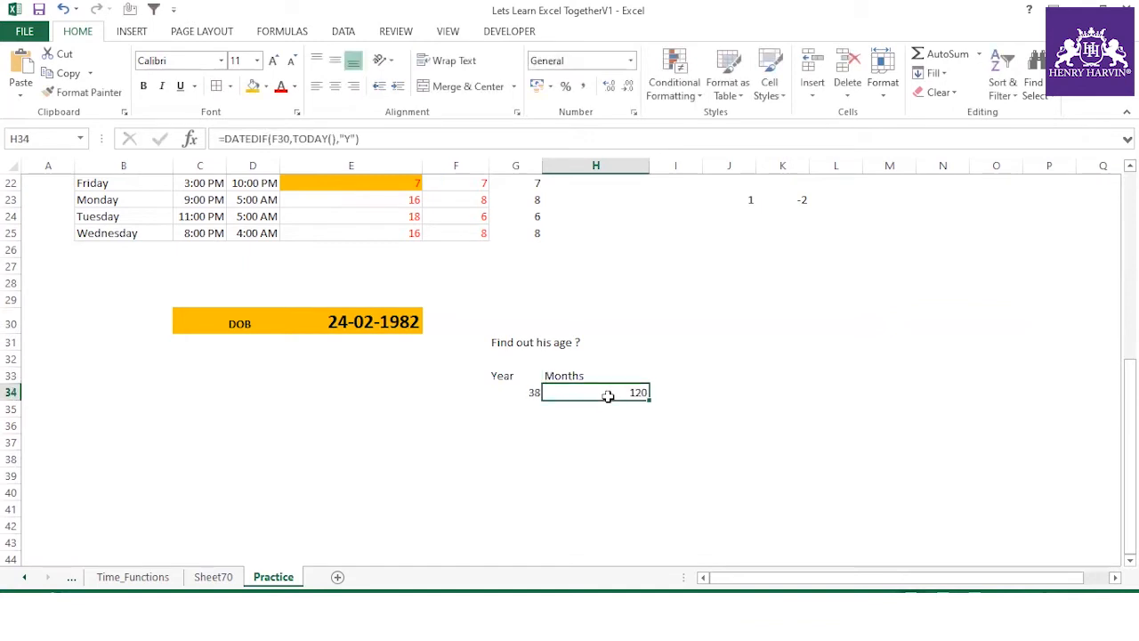
- Change the H34 formula to =DATEDIF(E30,TODAY(),"YM") to return the months beyond full years
left_click(363, 317)
left_click(636, 392)
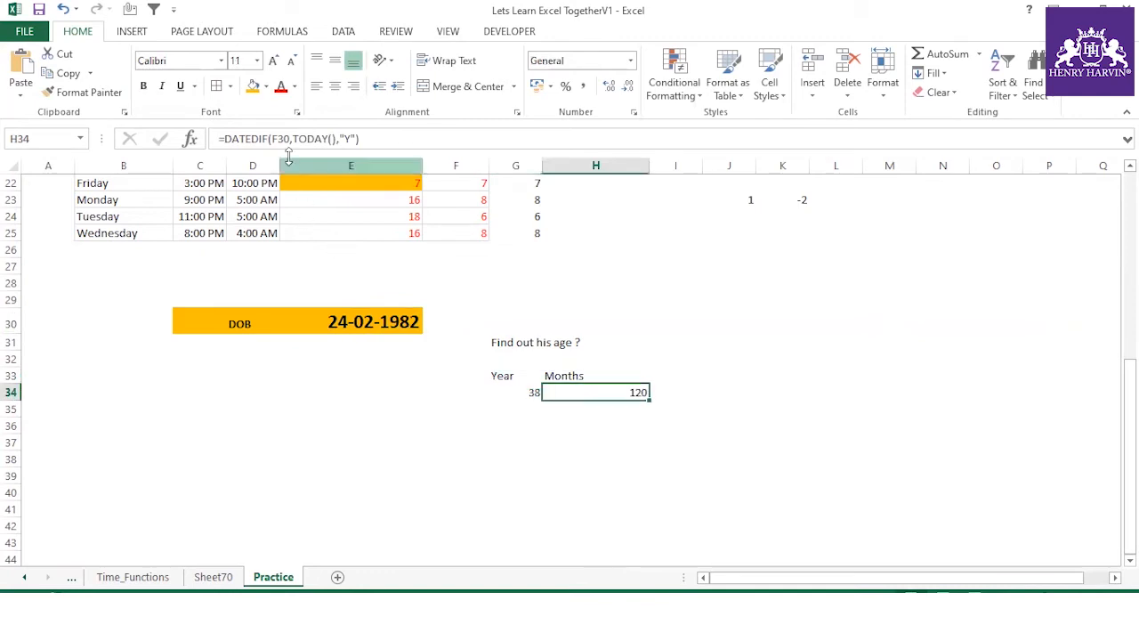
left_click(281, 138)
left_click(303, 311)
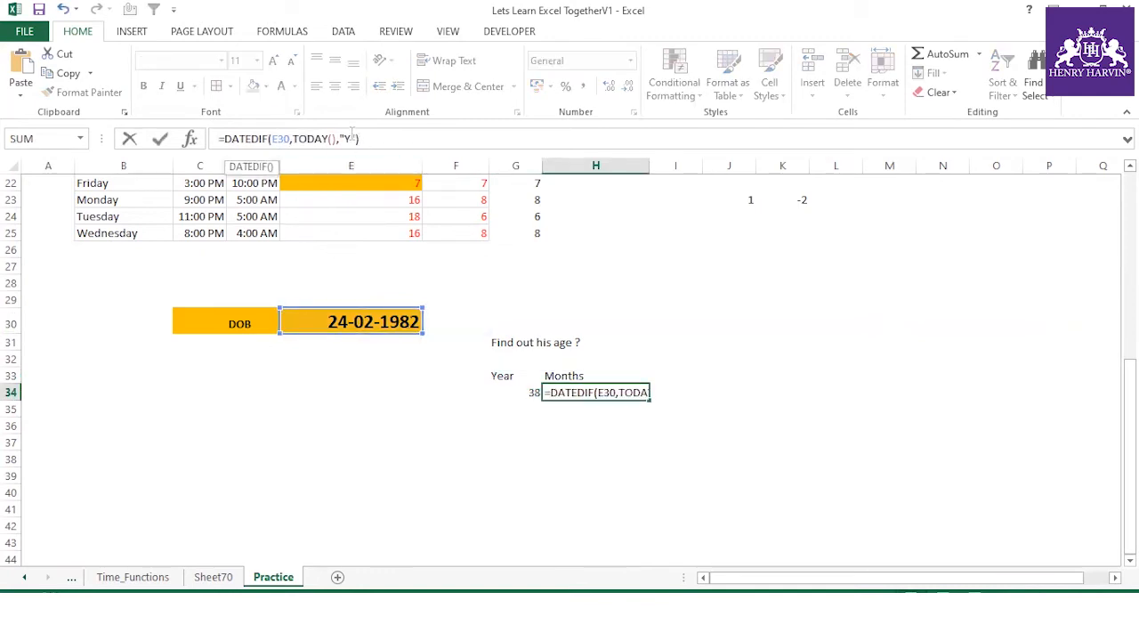
type("M")
key("Return")
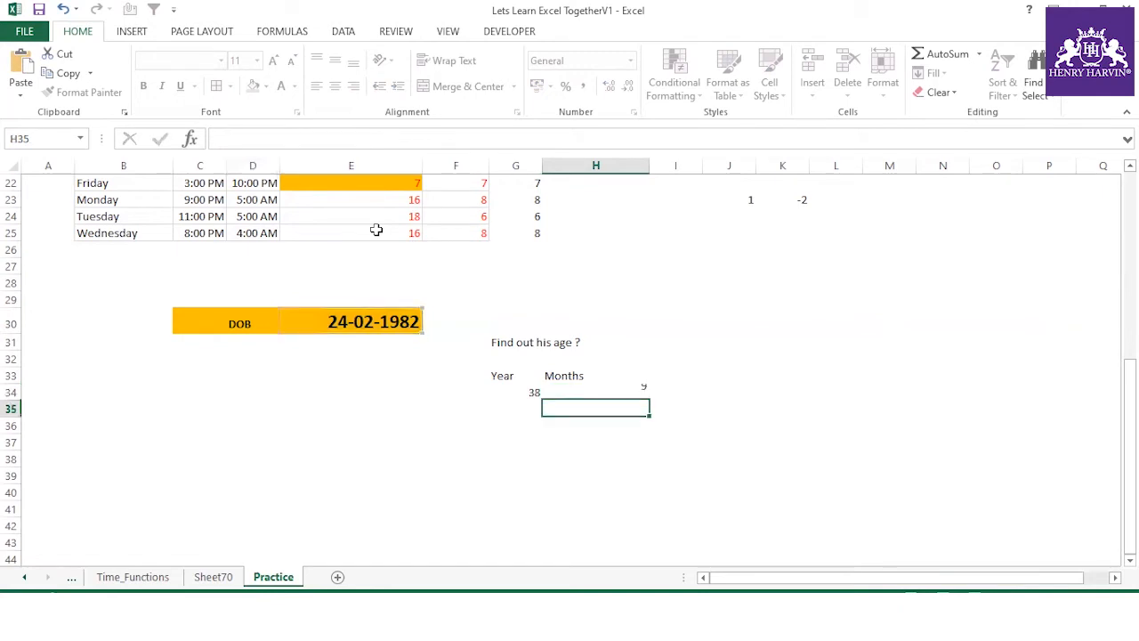
- Check the year and months cells and add the heading Days in I33
left_click(519, 393)
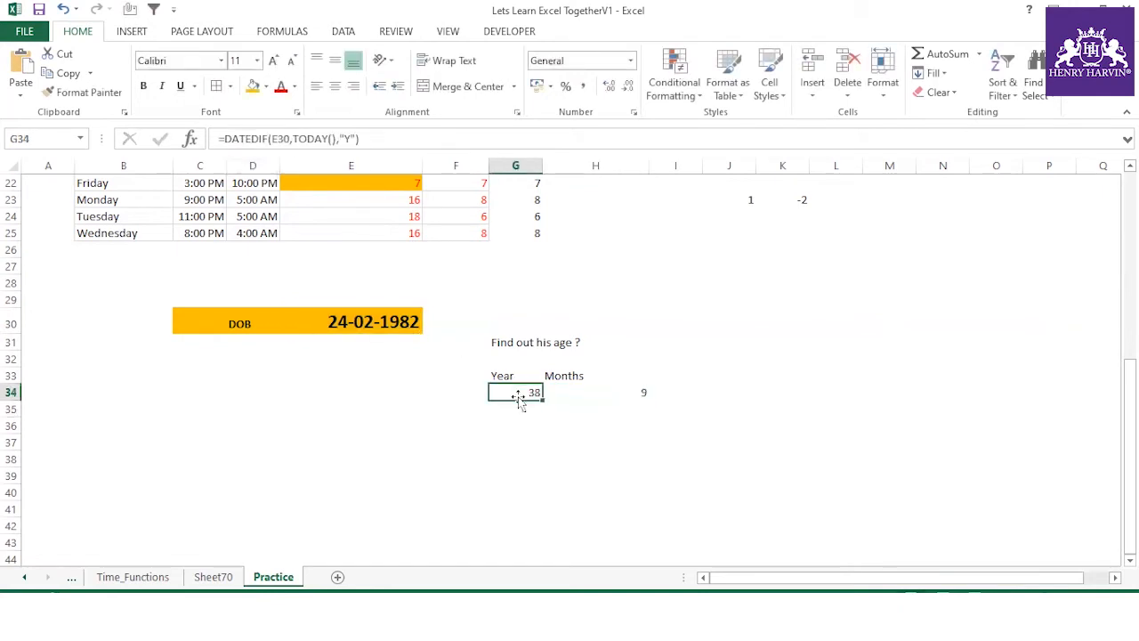
left_click(614, 392)
left_click(674, 375)
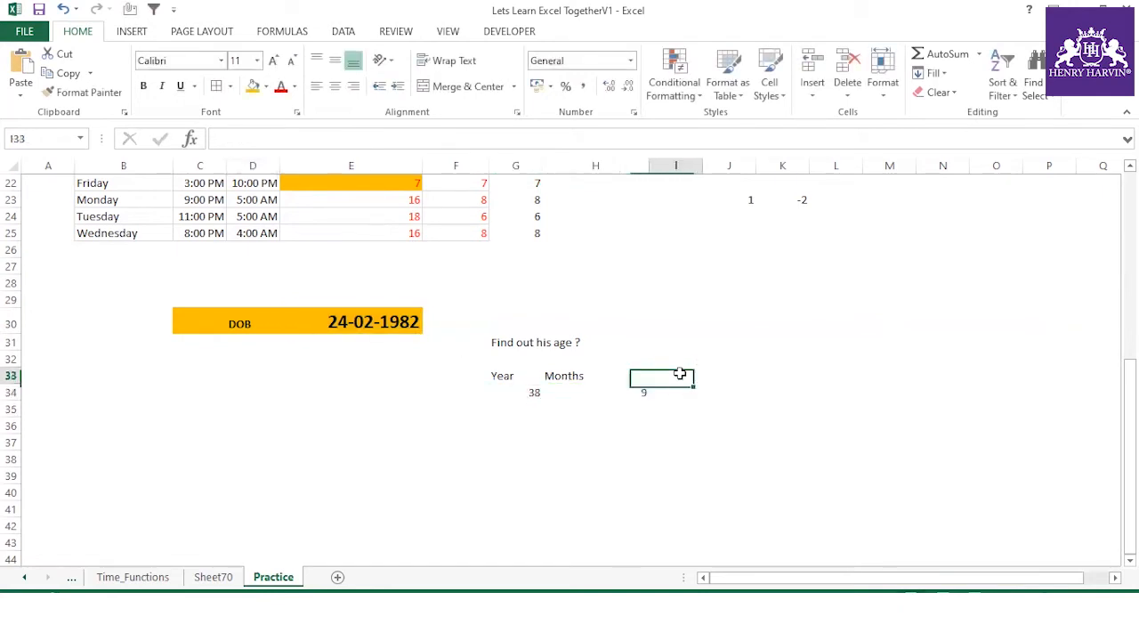
type("Day")
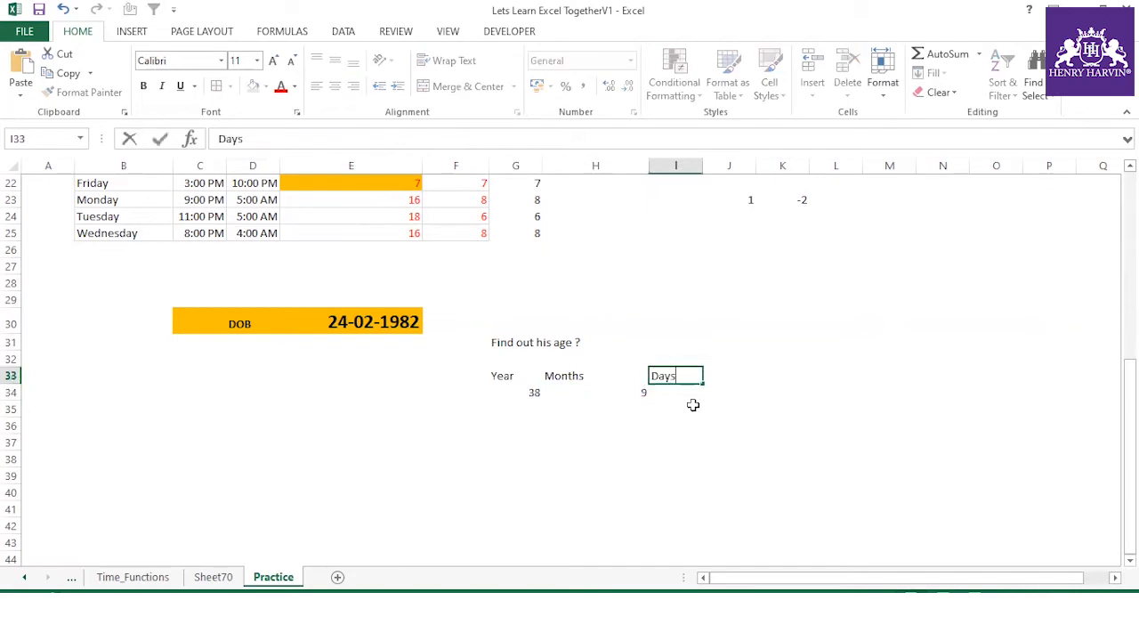
type("s")
key("Return")
- Add borders to G33:I34 and give the Year, Months and Days headings an orange fill and bold 16-point text
left_click_drag(508, 376, 688, 388)
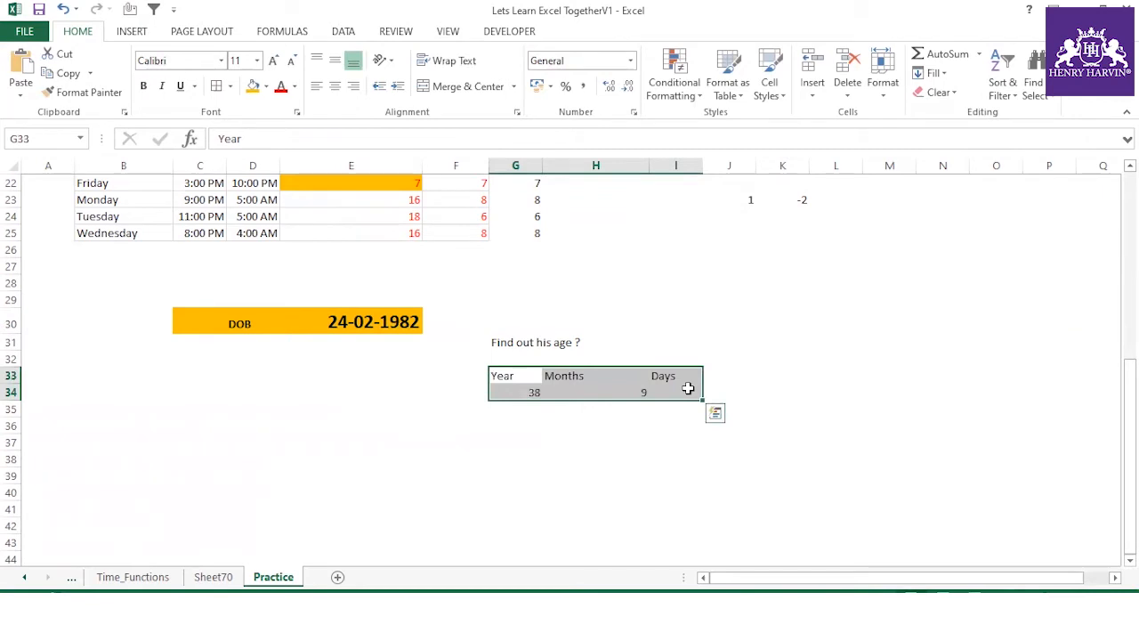
left_click(682, 387)
left_click_drag(514, 376, 681, 380)
left_click(253, 85)
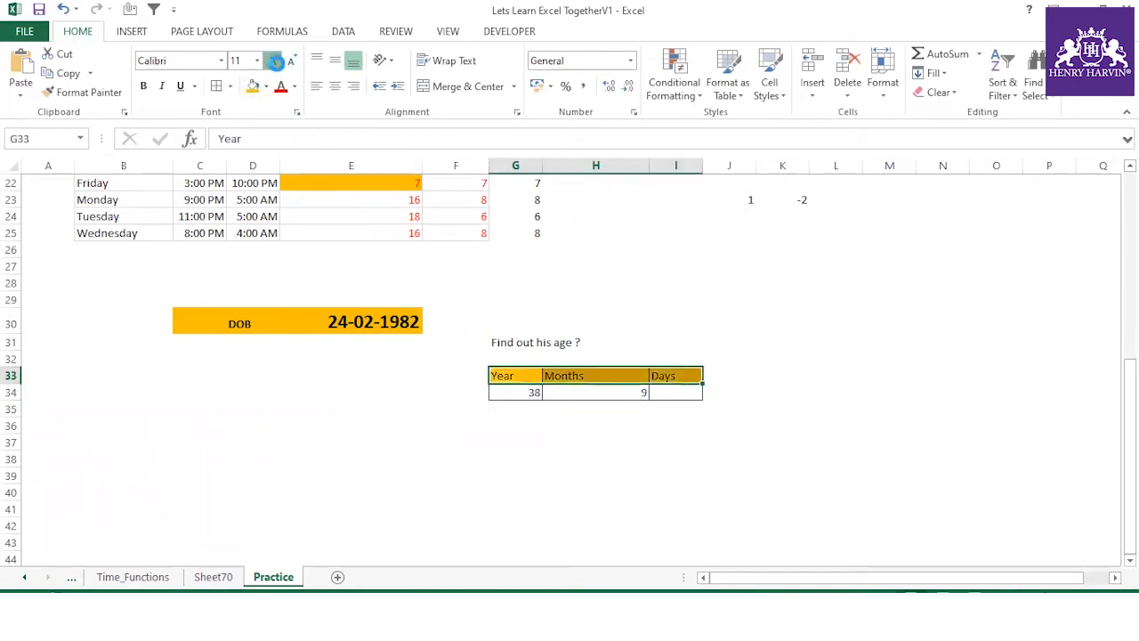
left_click(274, 61)
left_click(273, 61)
left_click(273, 60)
key("ctrl+b")
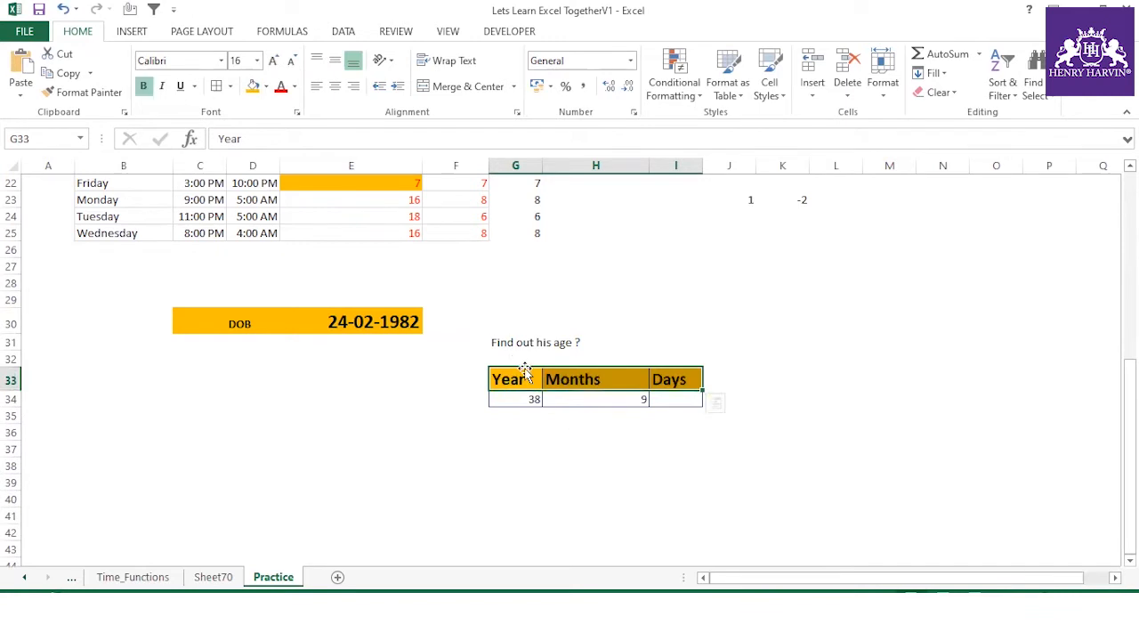
- Center the contents of the Year, Months and Days table in G33:I34
left_click_drag(516, 377, 674, 402)
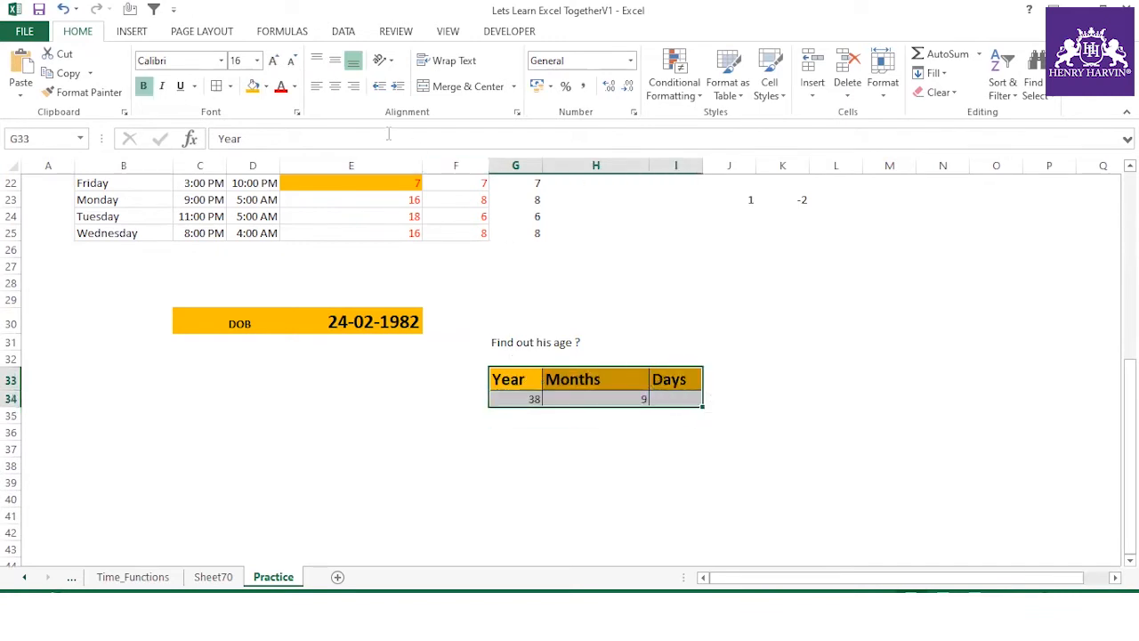
left_click(334, 86)
left_click(596, 467)
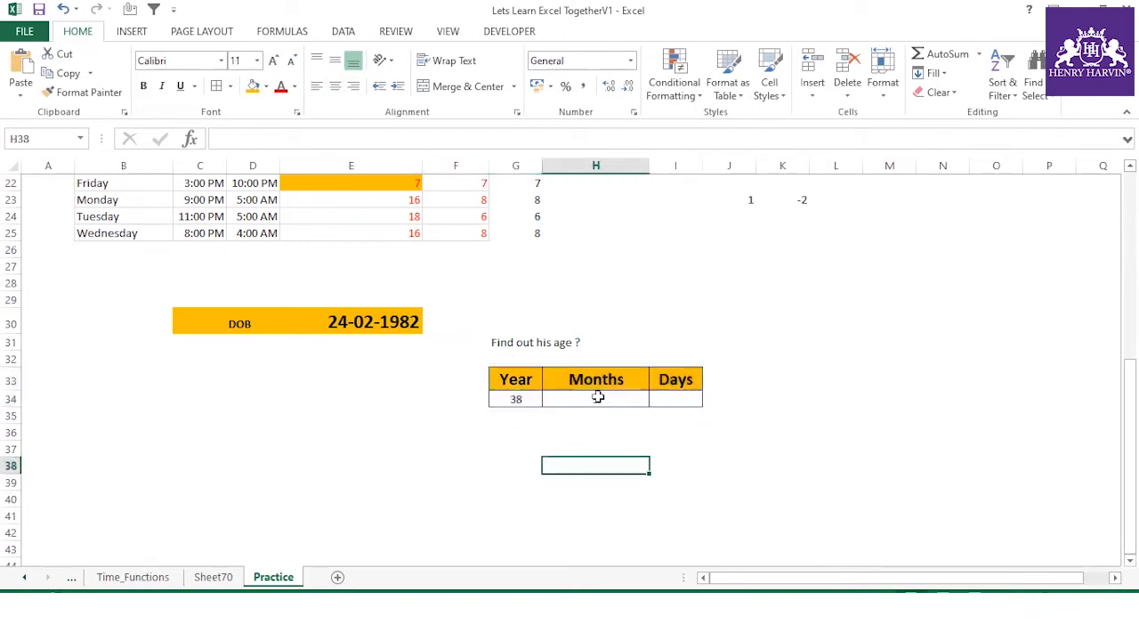
- Copy the months formula into I34 and correct its start date reference to E30
left_click(659, 401)
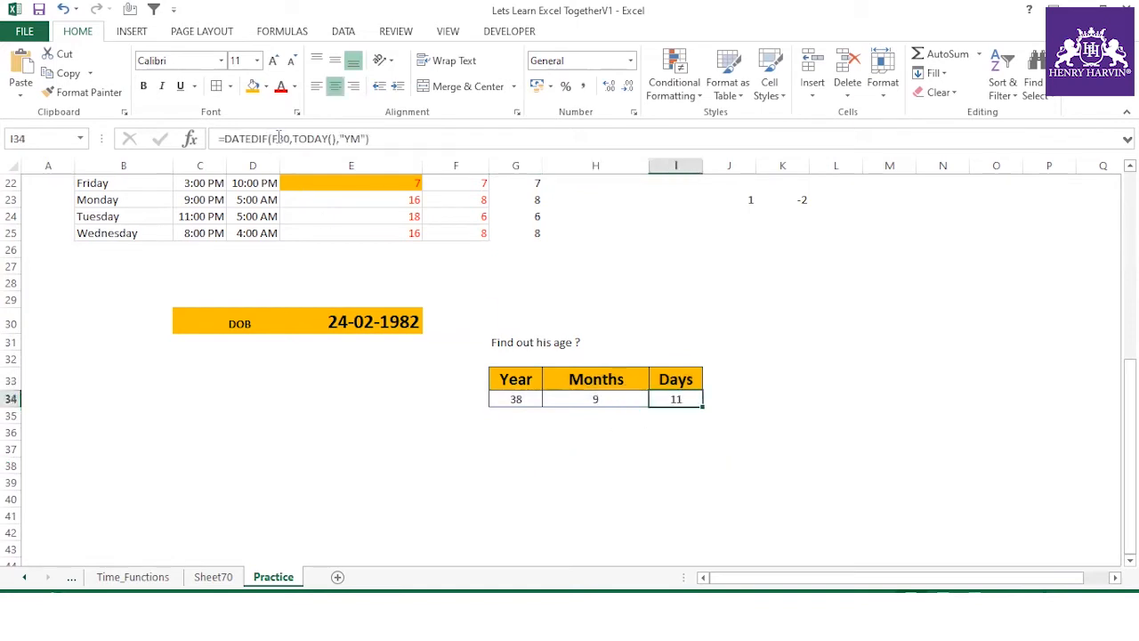
left_click(279, 138)
key("BackSpace")
type("E")
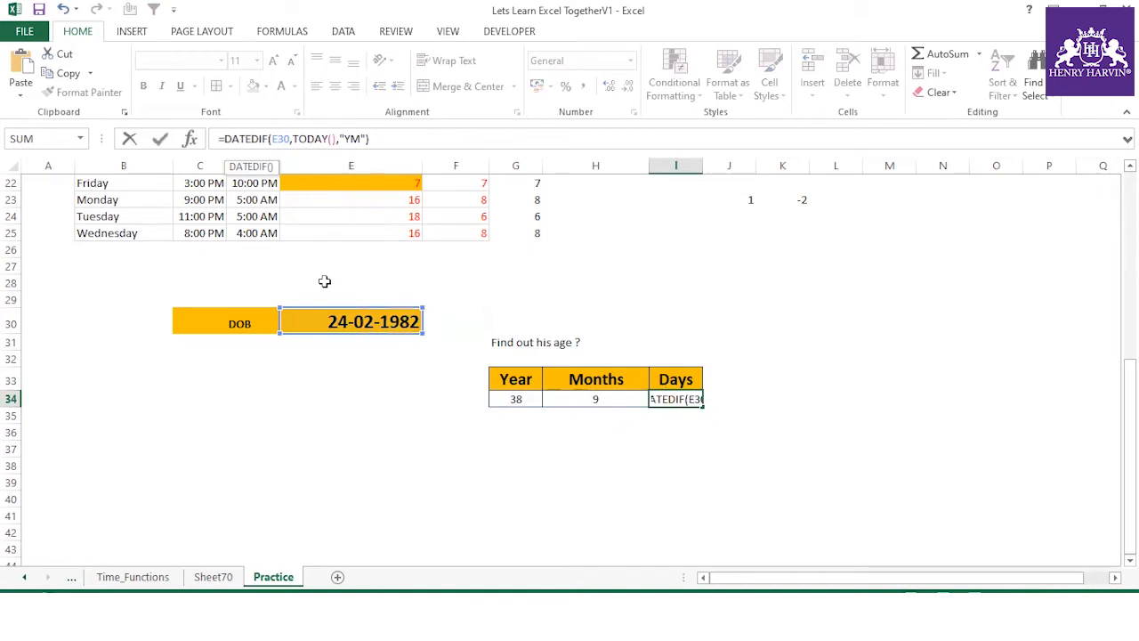
key("Return")
- Make the date-of-birth reference in the H34 months formula absolute as $E$30
left_click(315, 318)
left_click(516, 397)
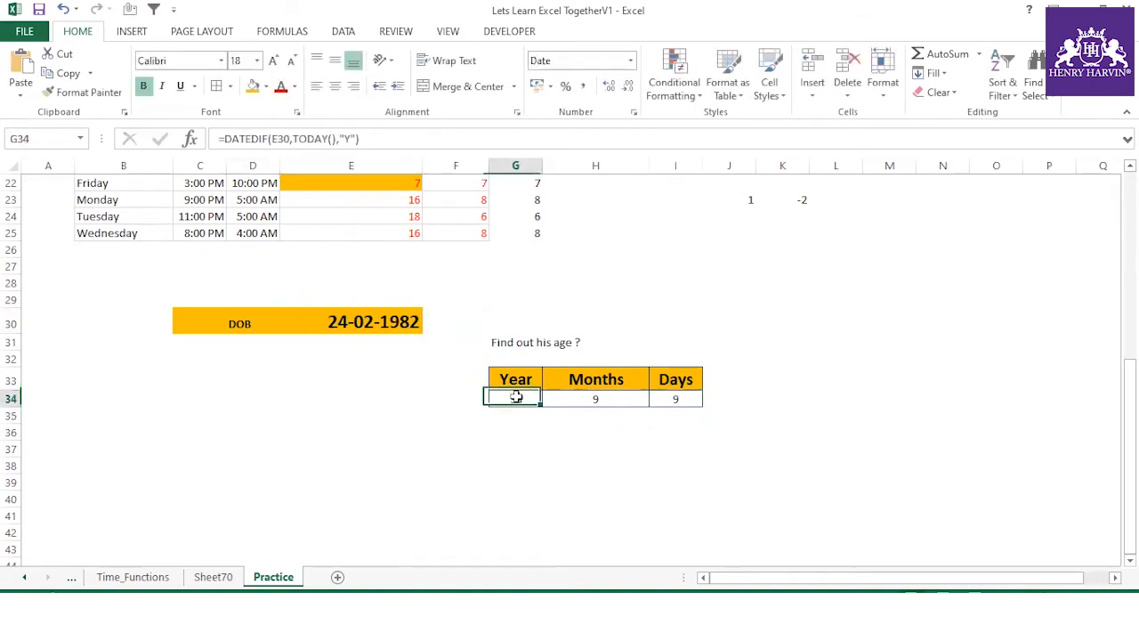
double_click(282, 138)
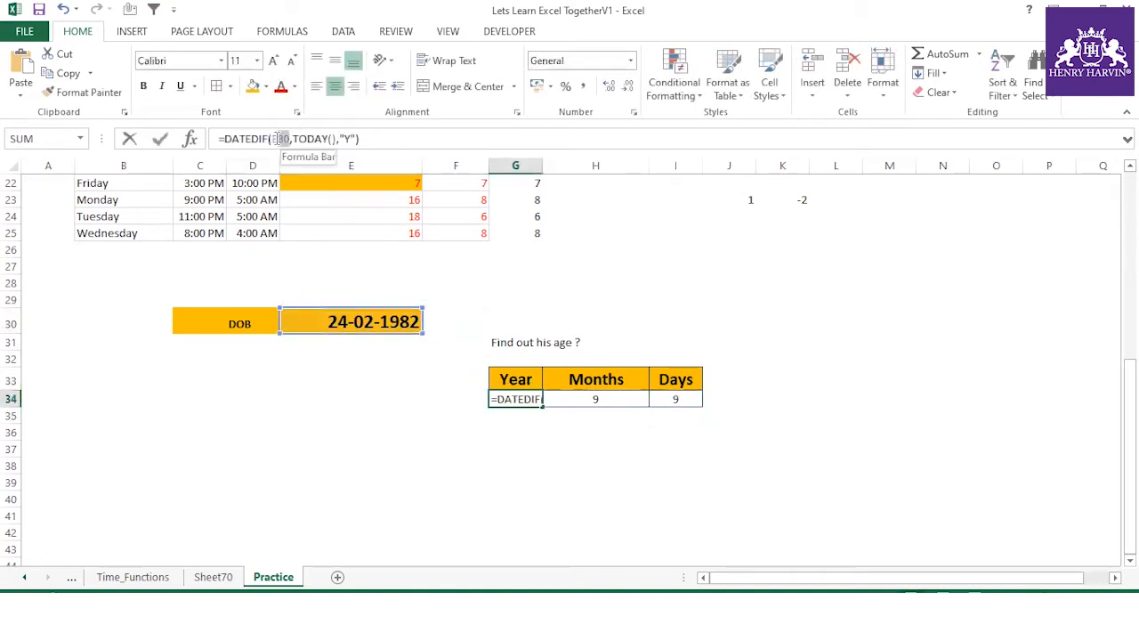
key("Escape")
left_click(607, 398)
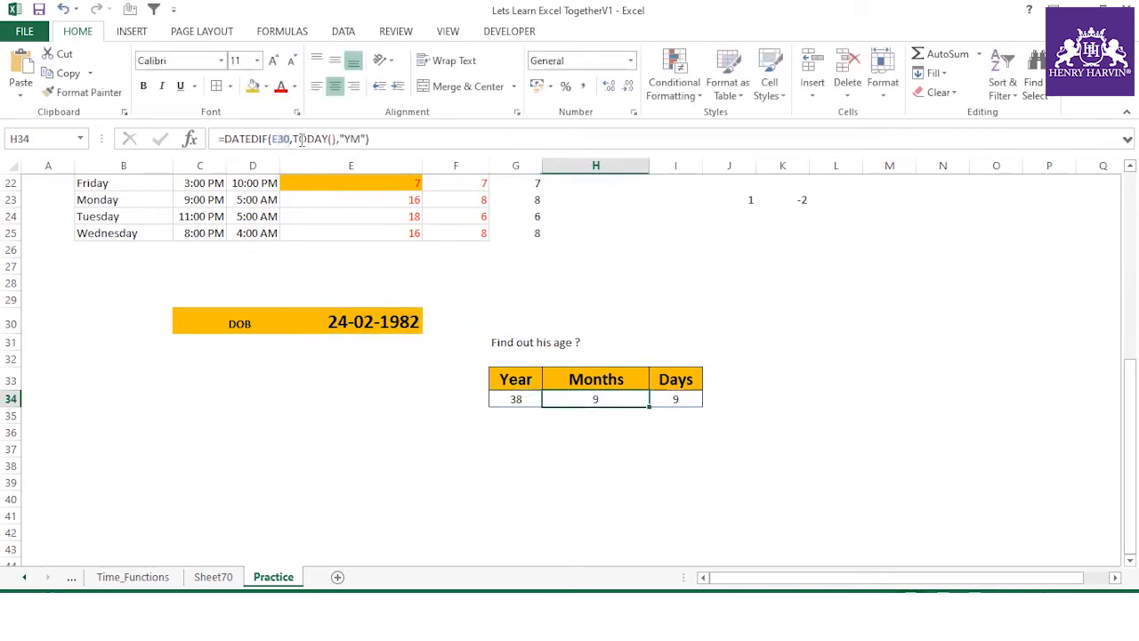
left_click(285, 138)
double_click(276, 138)
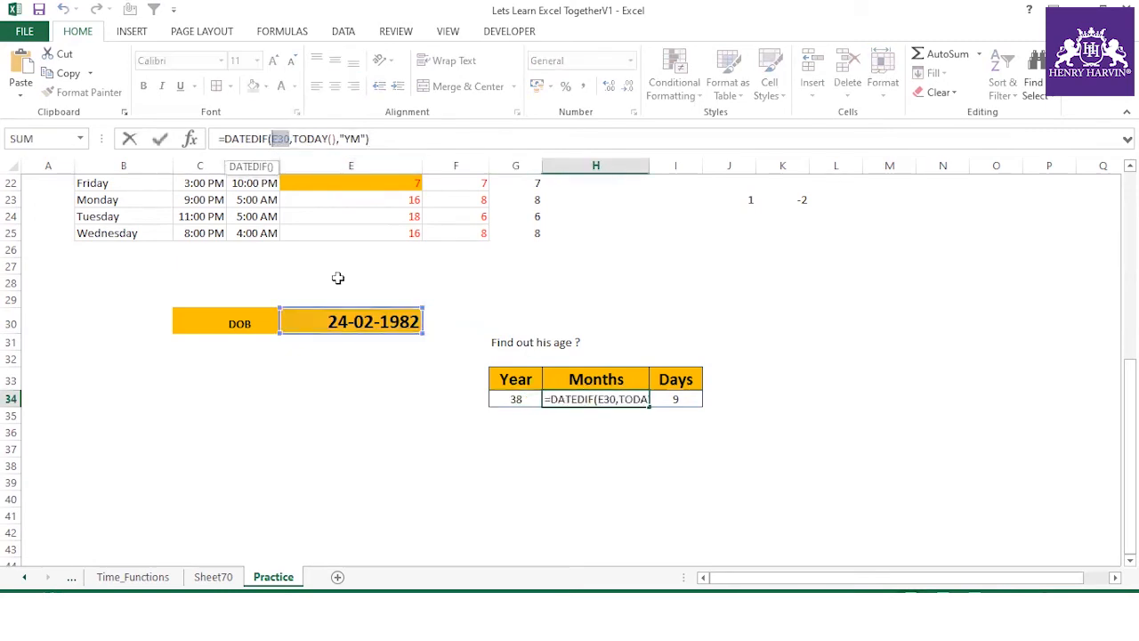
key("F4")
key("ctrl+Return")
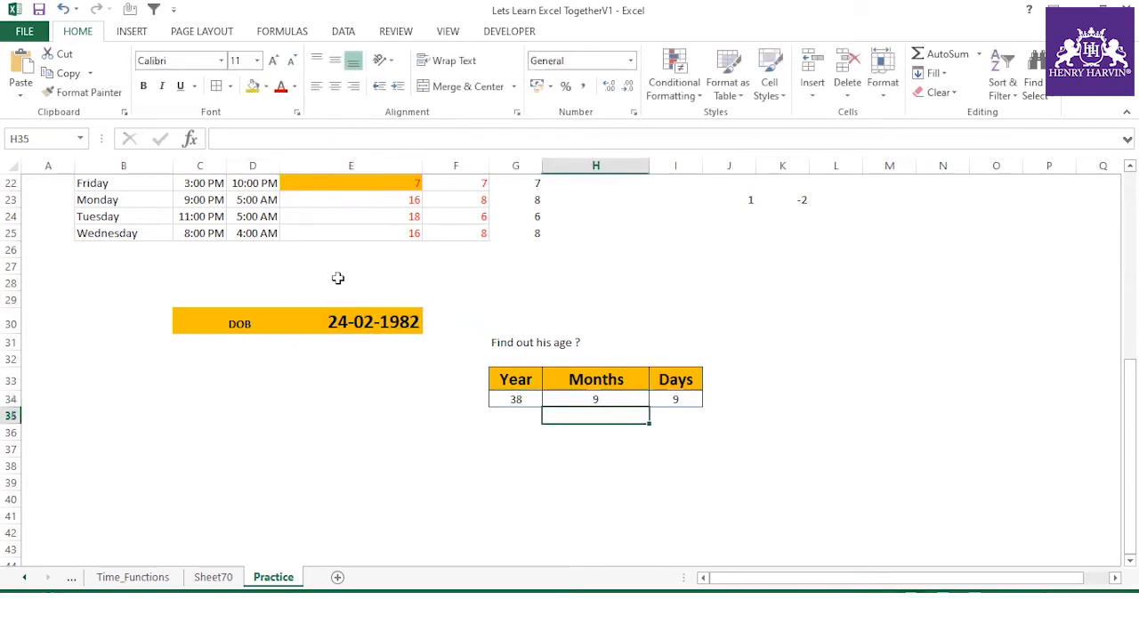
- Fill the months formula from H34 into I34 and compare the formulas across G34:I34
left_click_drag(649, 404, 683, 408)
left_click(681, 403)
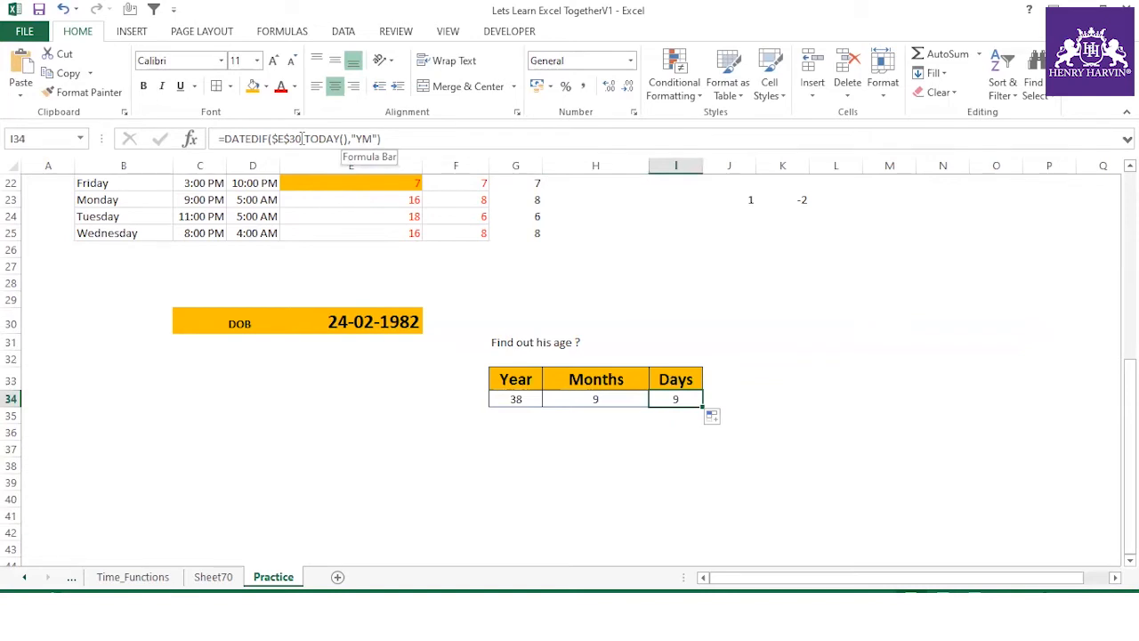
left_click(516, 398)
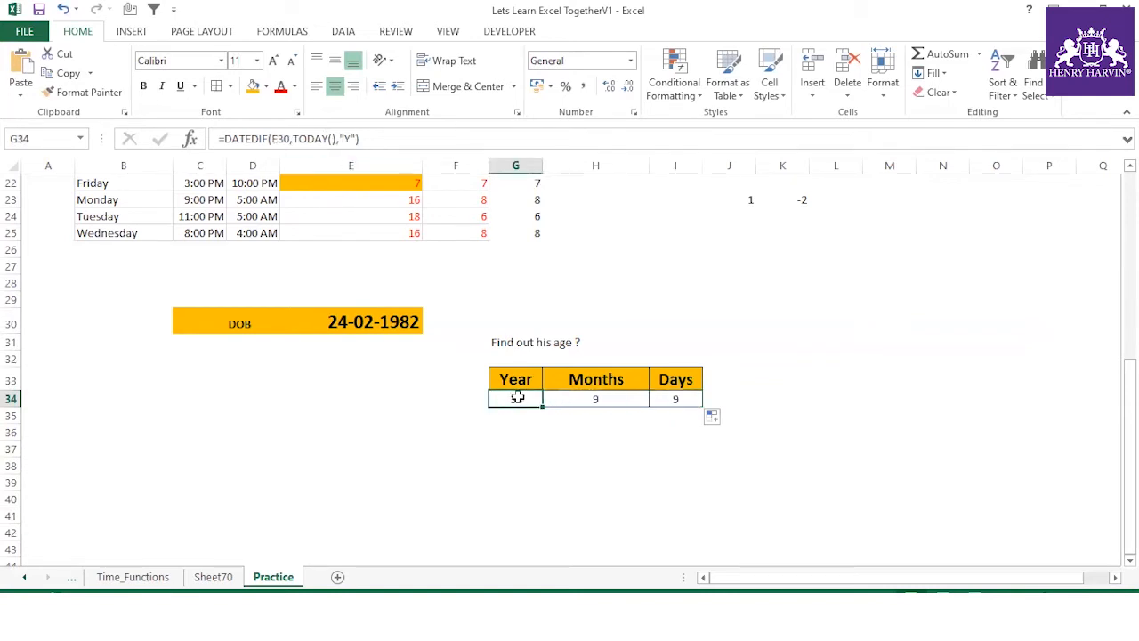
left_click(580, 398)
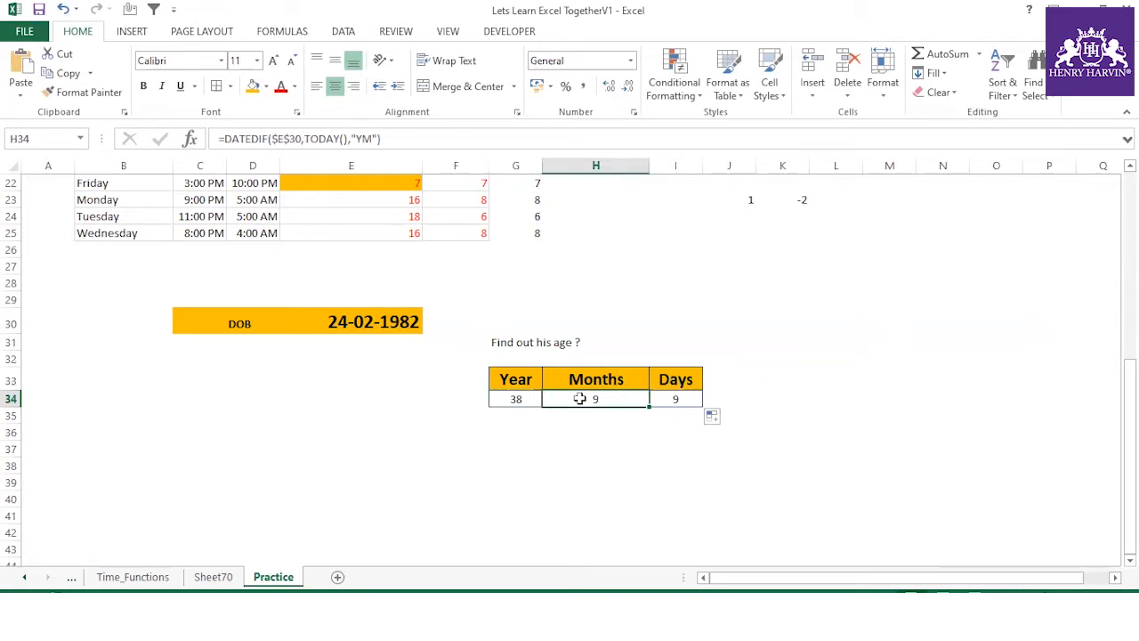
left_click(684, 401)
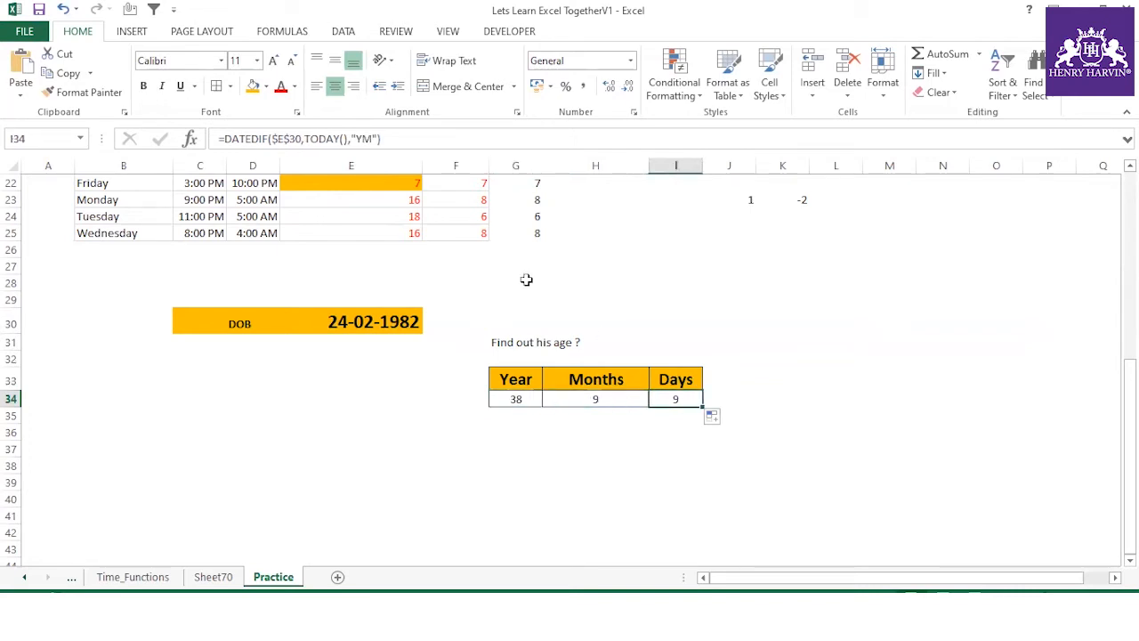
- Change the unit in the I34 formula to "MD" for the remaining days, and review the formulas in G34:I34
left_click(374, 139)
key("BackSpace")
key("BackSpace")
type("MD")
key("Return")
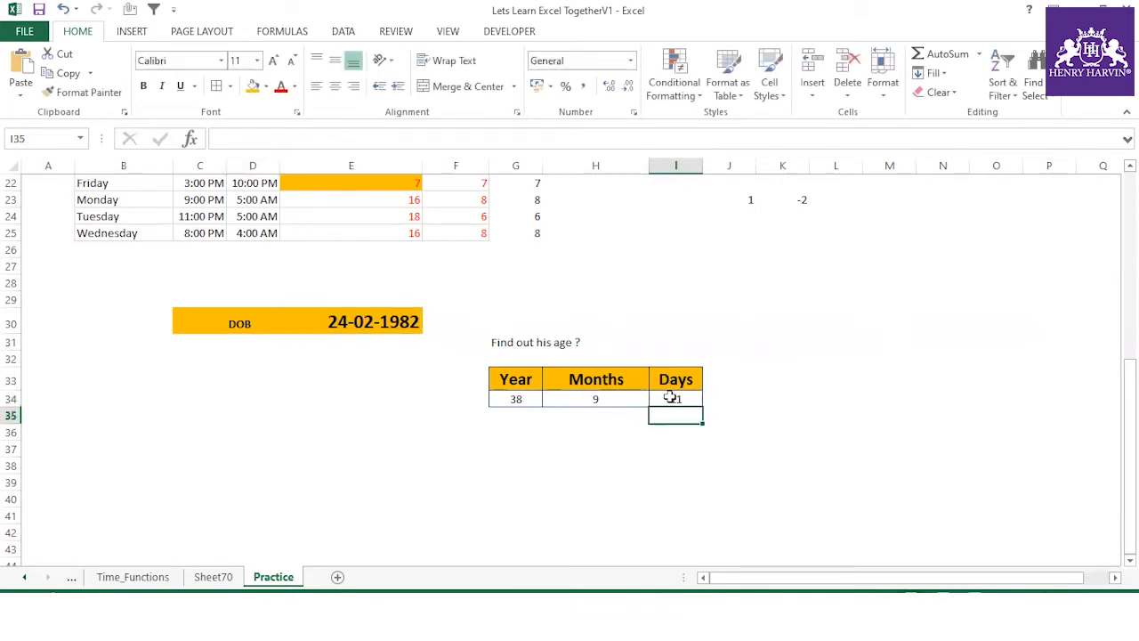
left_click(497, 399)
left_click(594, 400)
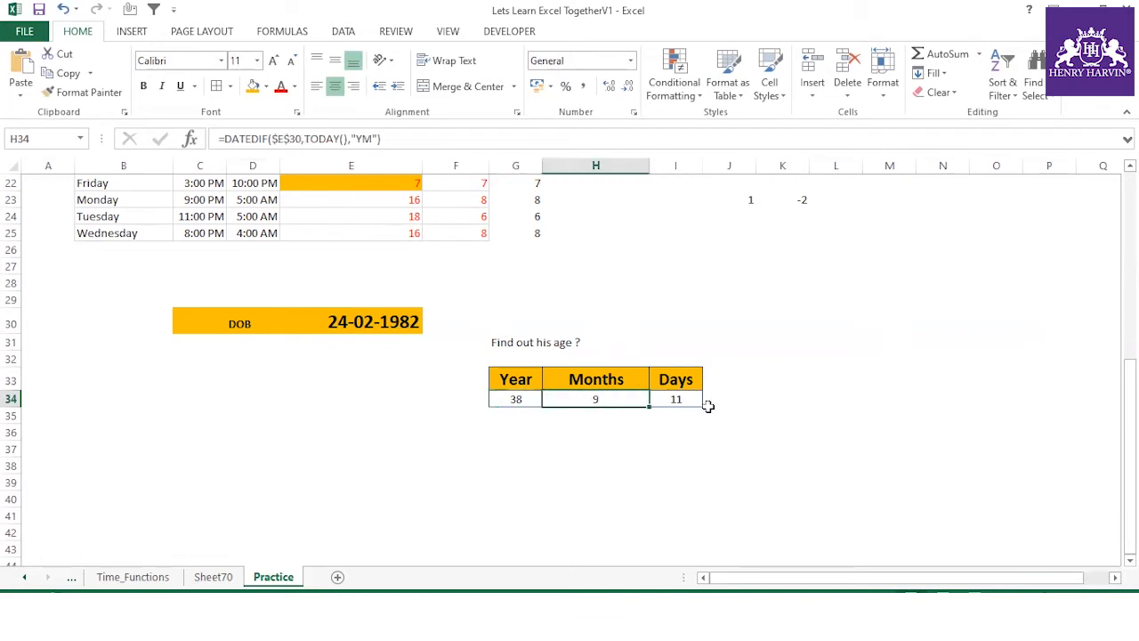
left_click(677, 399)
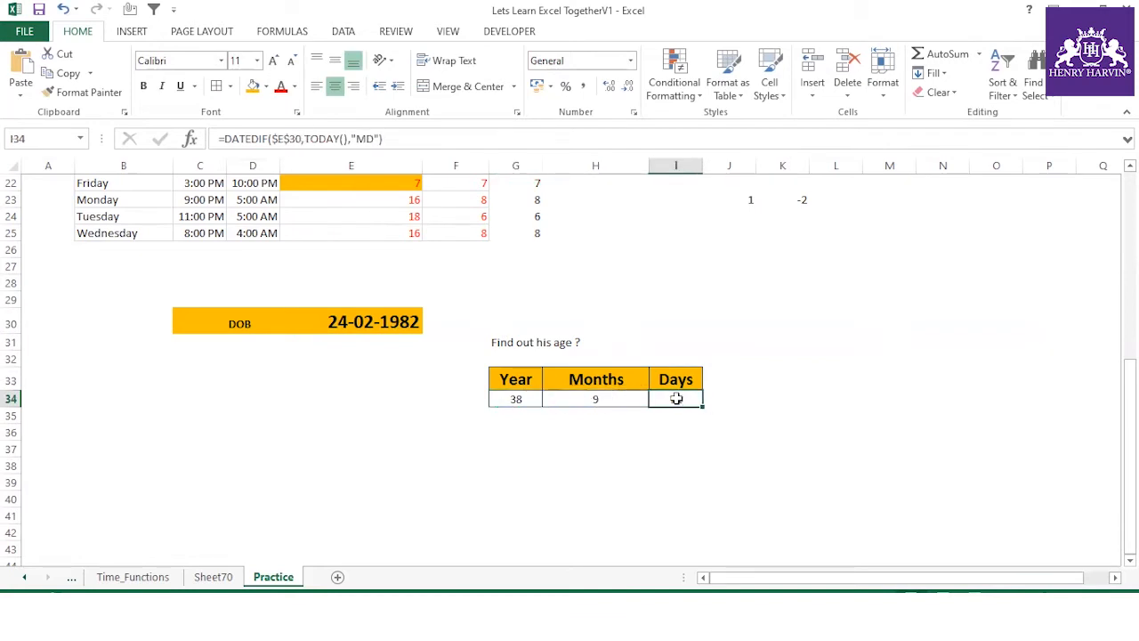
- Examine the DATEDIF formulas for years, months and days in G34:I34
left_click(519, 397)
left_click(570, 398)
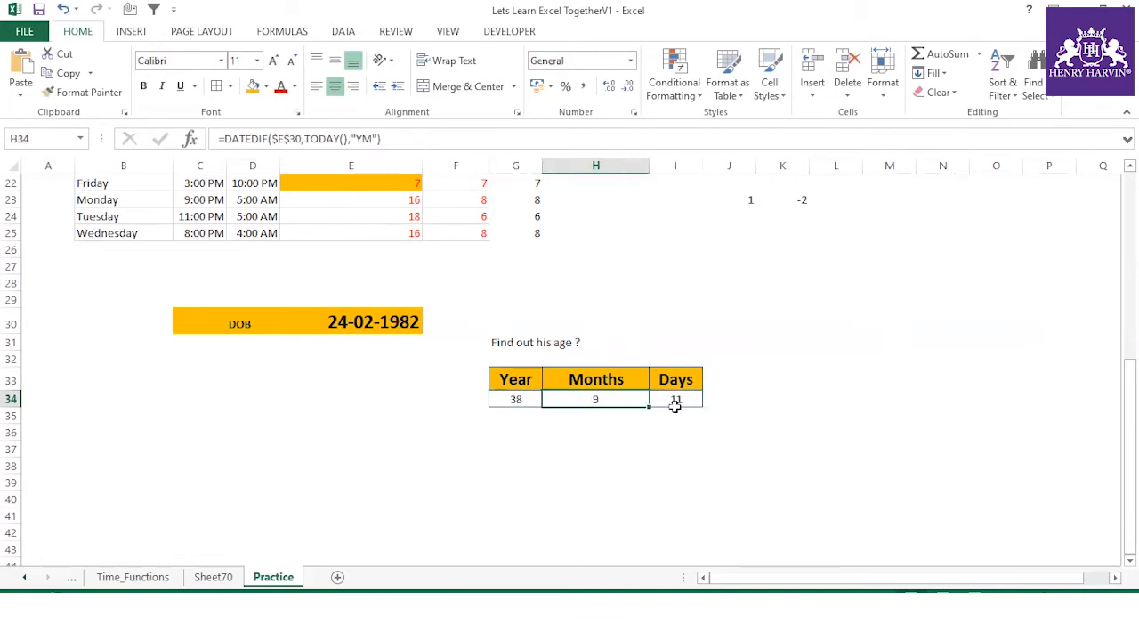
left_click(674, 399)
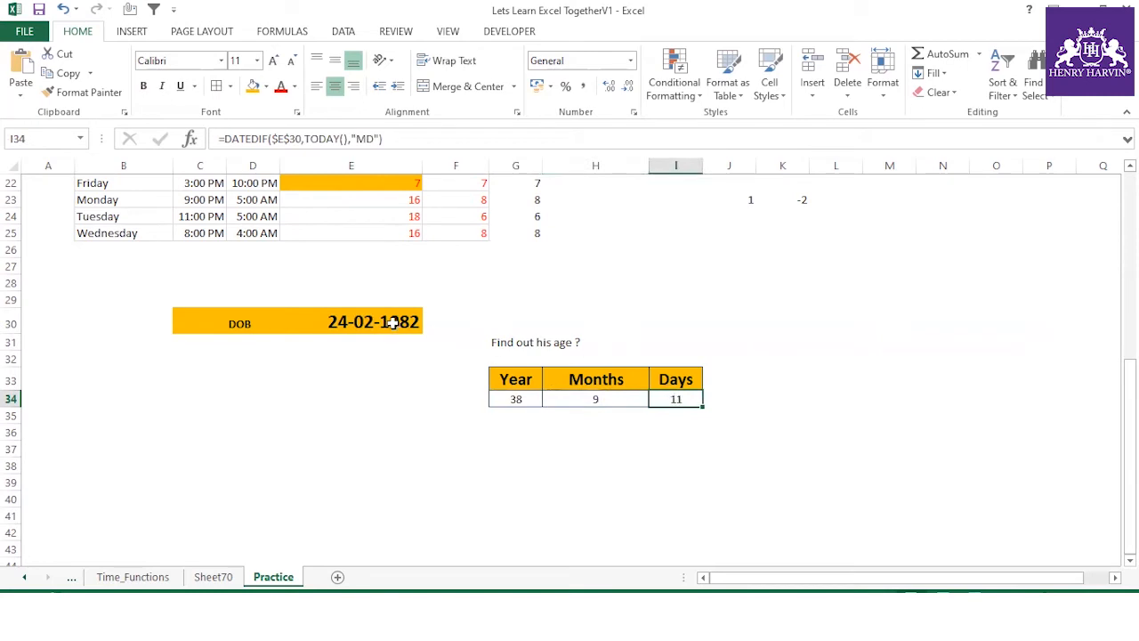
left_click(689, 476)
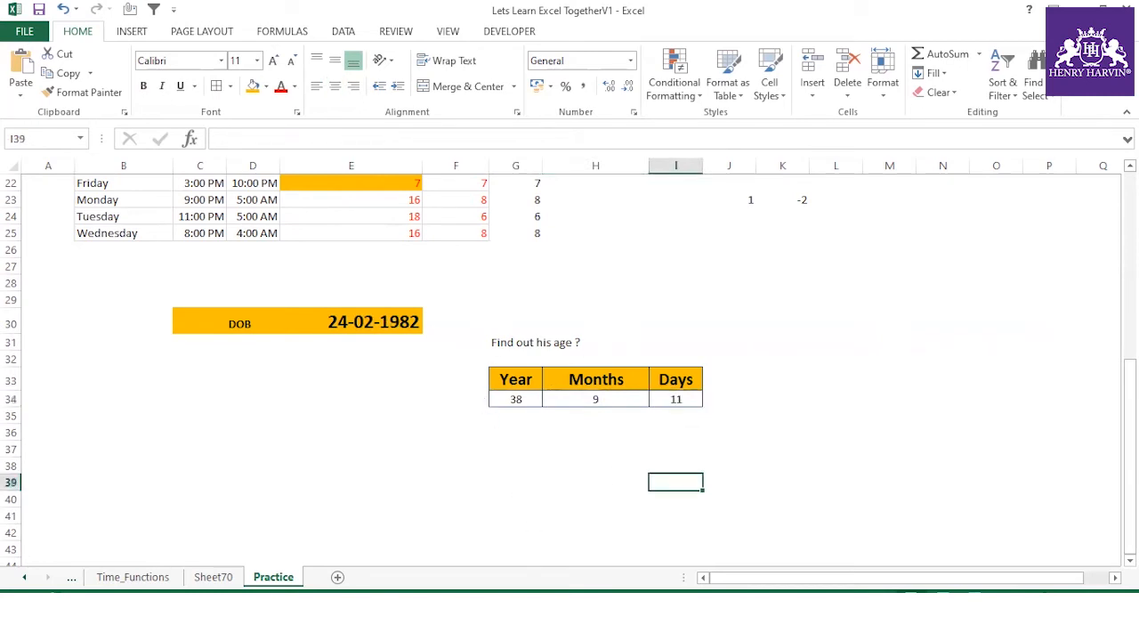
left_click(803, 428)
scroll(688, 381, "up", 2)
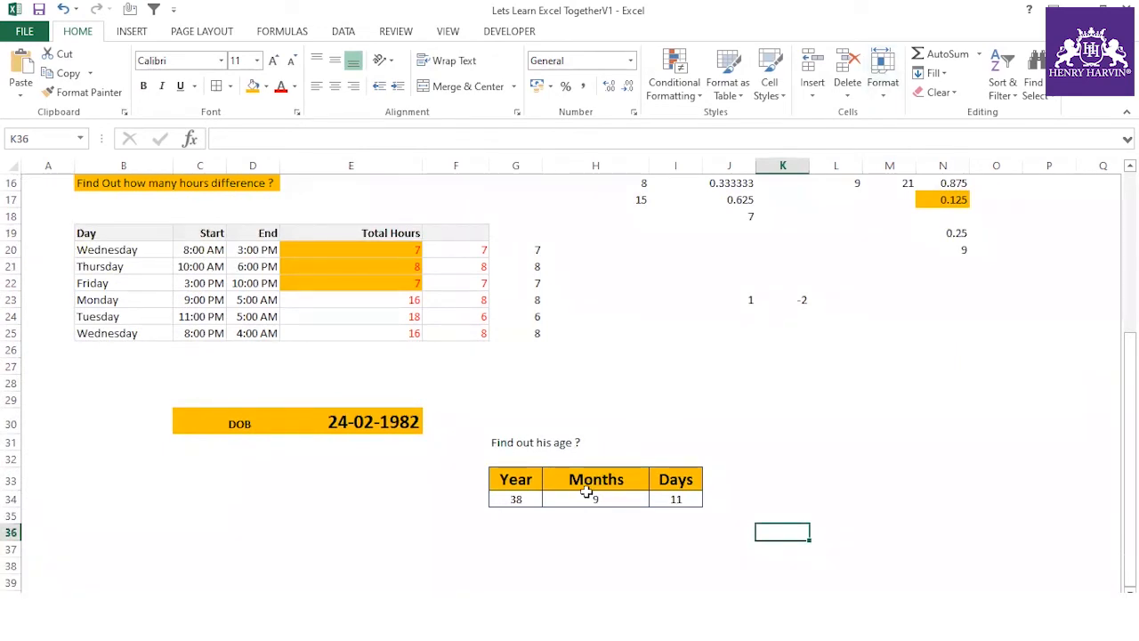
left_click(528, 501)
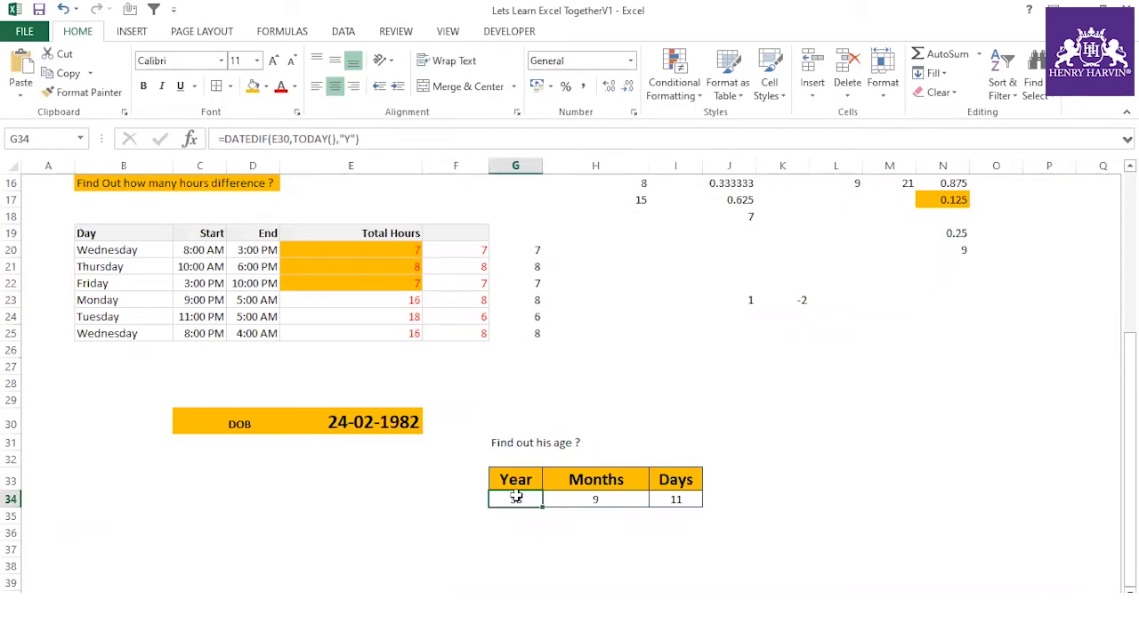
left_click(575, 501)
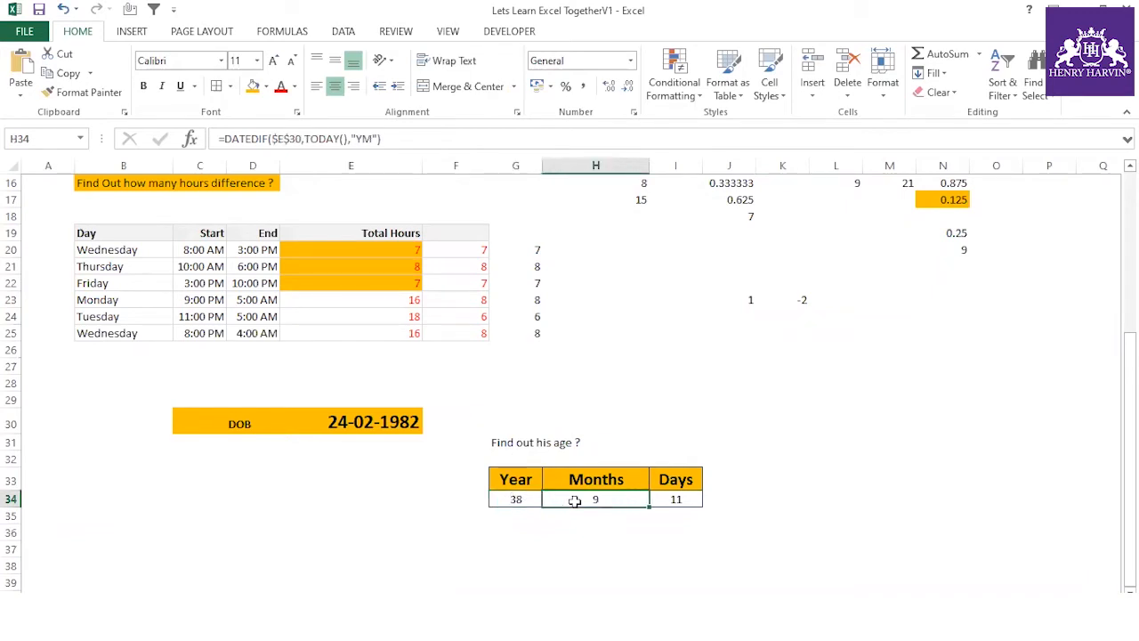
left_click(691, 498)
left_click(741, 441)
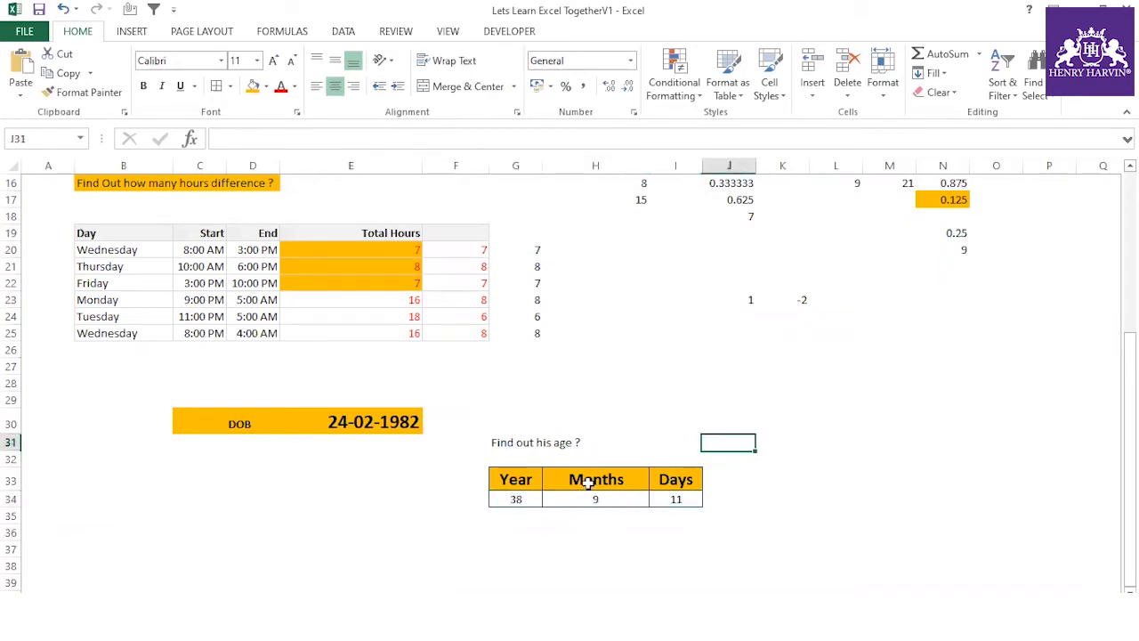
- Replace the day and month of the date of birth in E30, and check the recalculated age in G34:I34
left_click(369, 419)
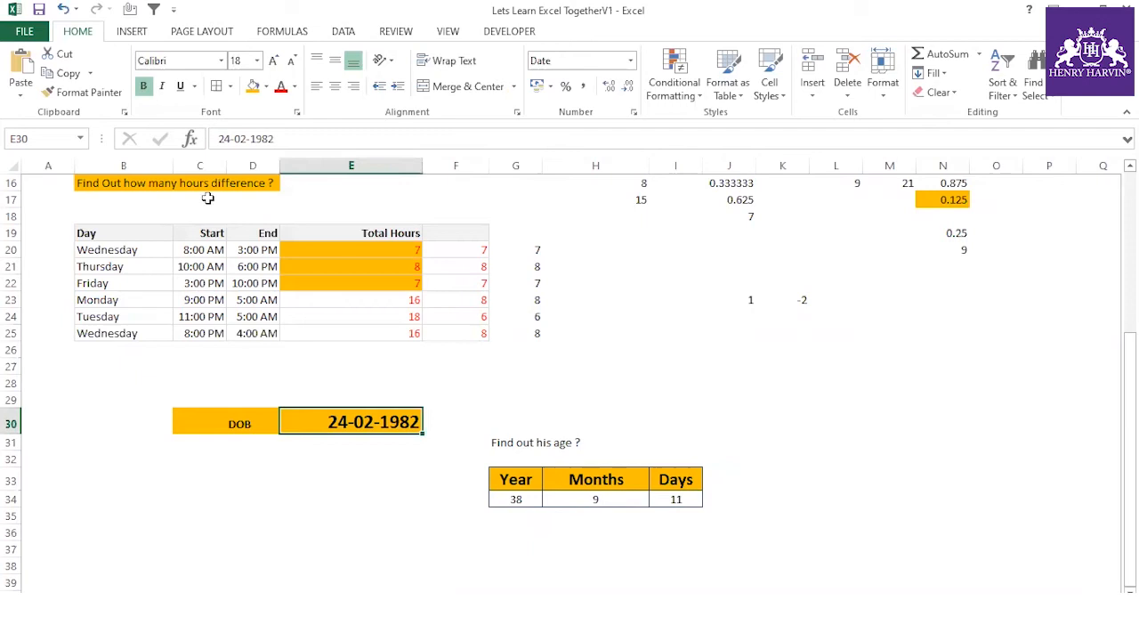
left_click(229, 138)
key("BackSpace")
type("5")
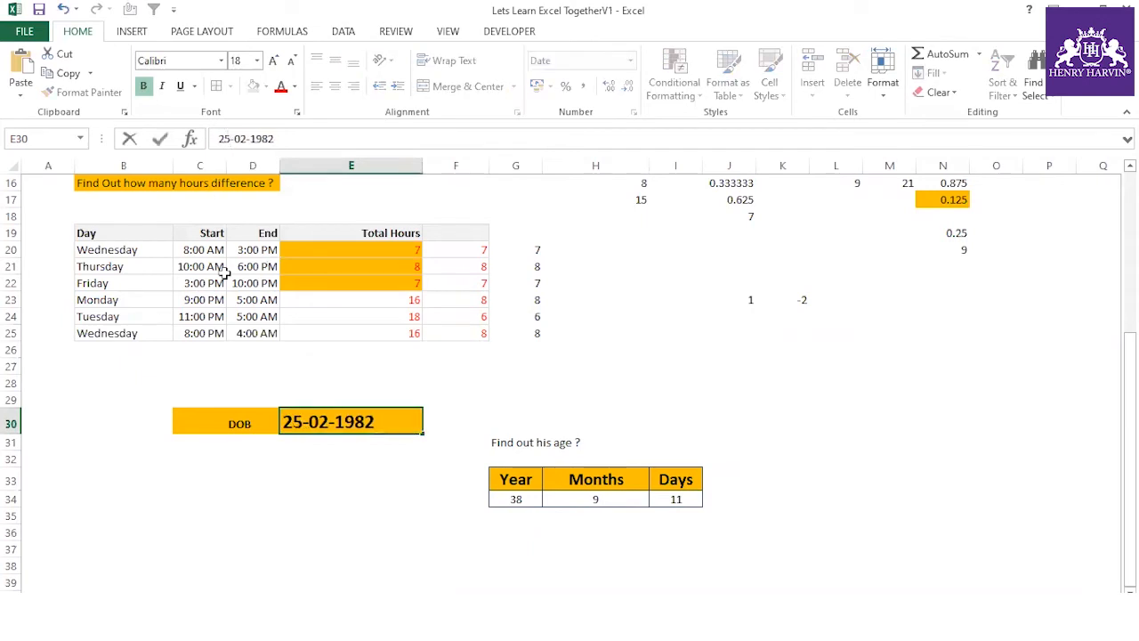
key("Right")
key("Delete")
key("Delete")
type("12")
key("Return")
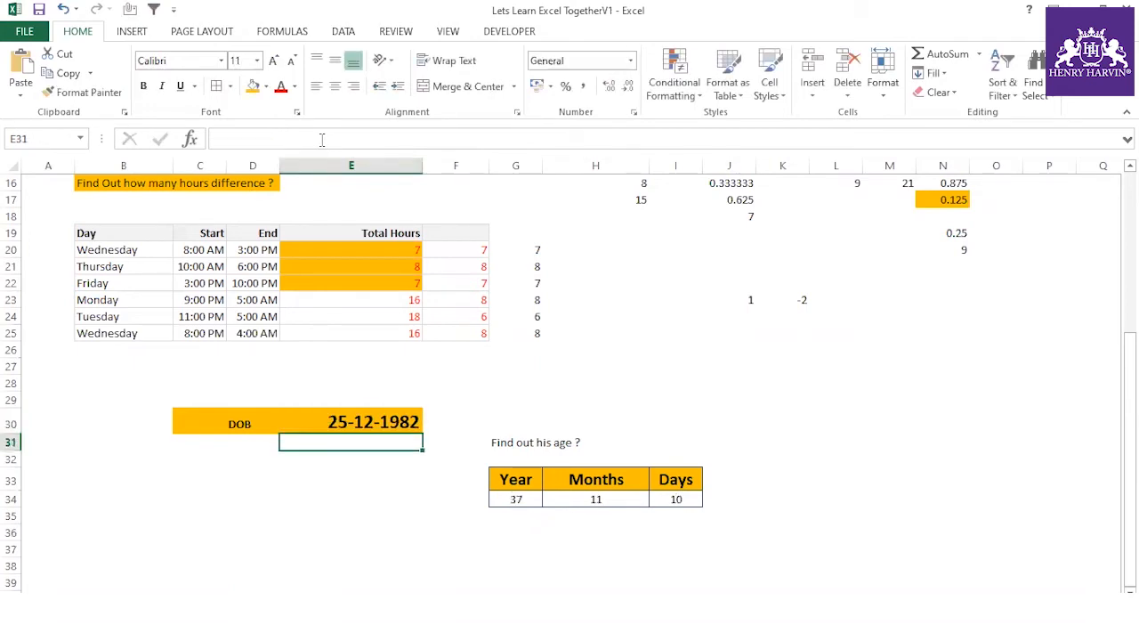
left_click(591, 389)
left_click(378, 416)
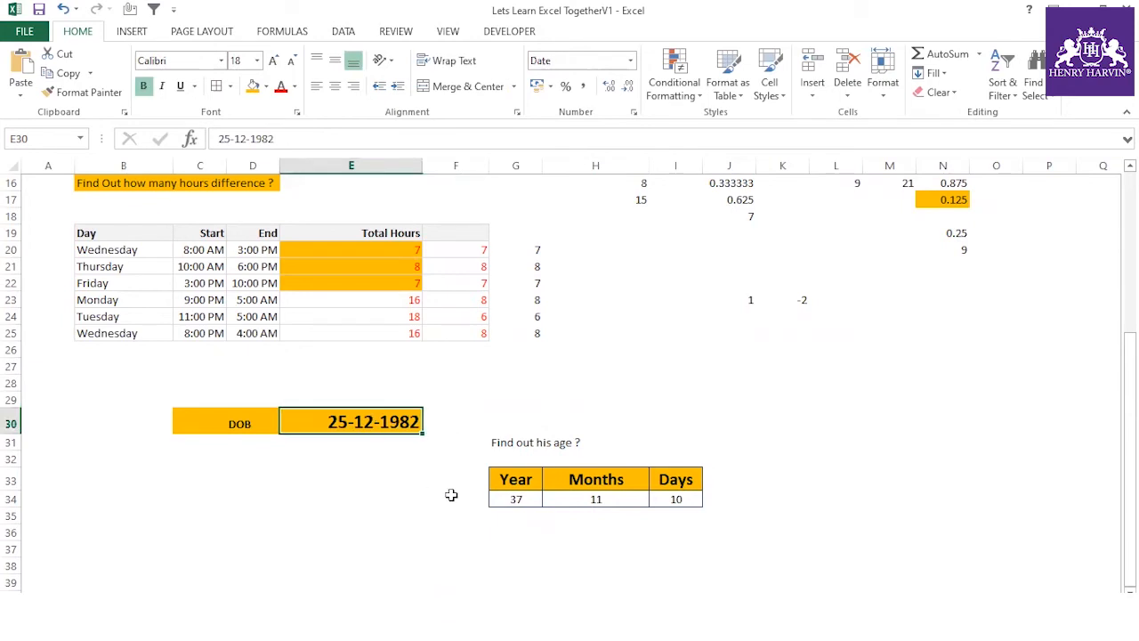
left_click(513, 501)
left_click(591, 499)
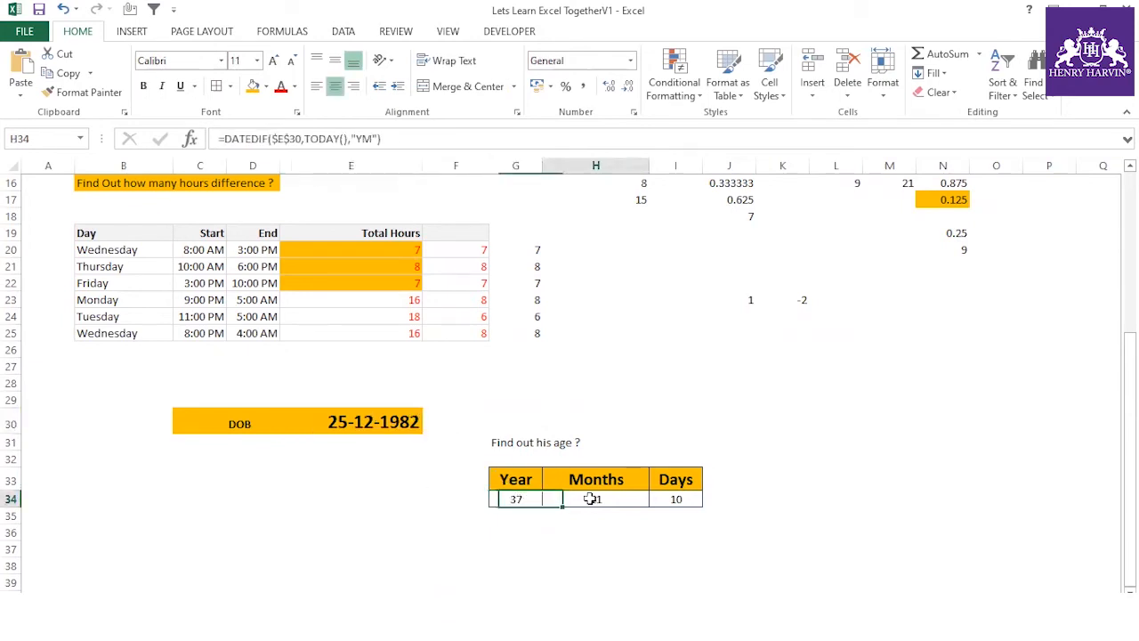
left_click(674, 497)
- Enter an earlier day of the same month in the E30 date of birth, and review the age cells G34:I34
left_click(414, 426)
left_click(231, 138)
key("BackSpace")
key("BackSpace")
type("10")
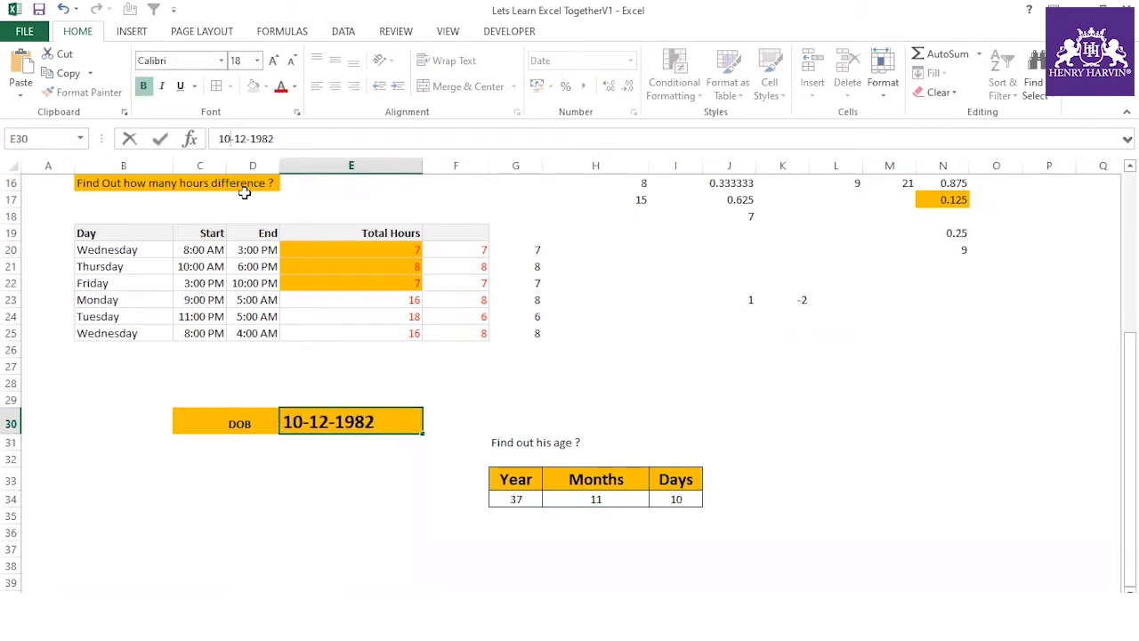
key("Return")
left_click(563, 378)
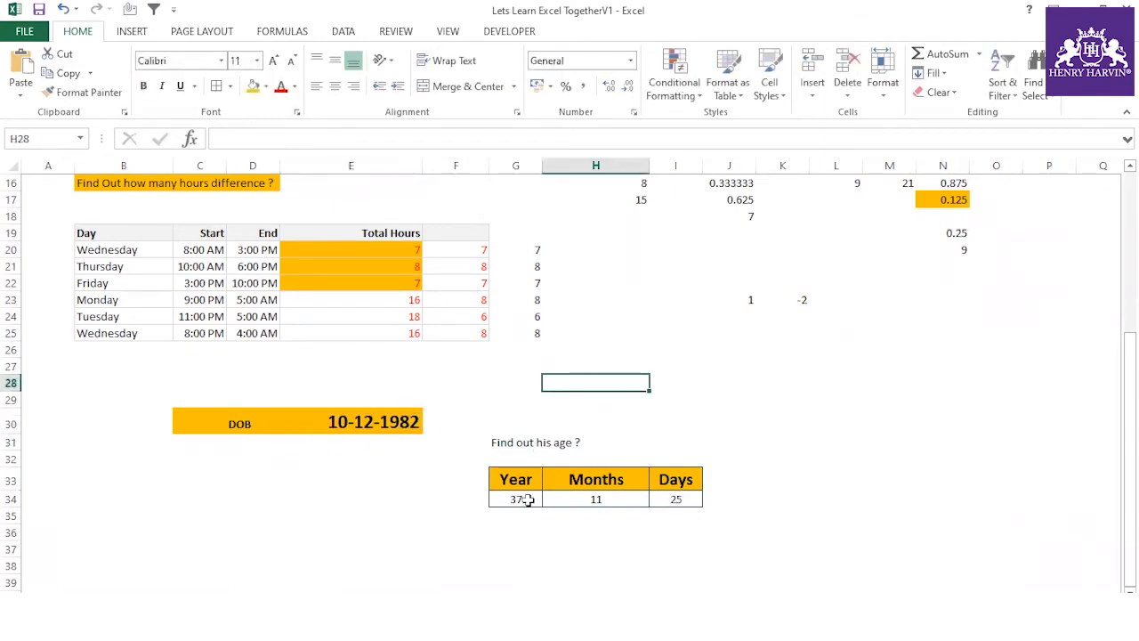
left_click(534, 499)
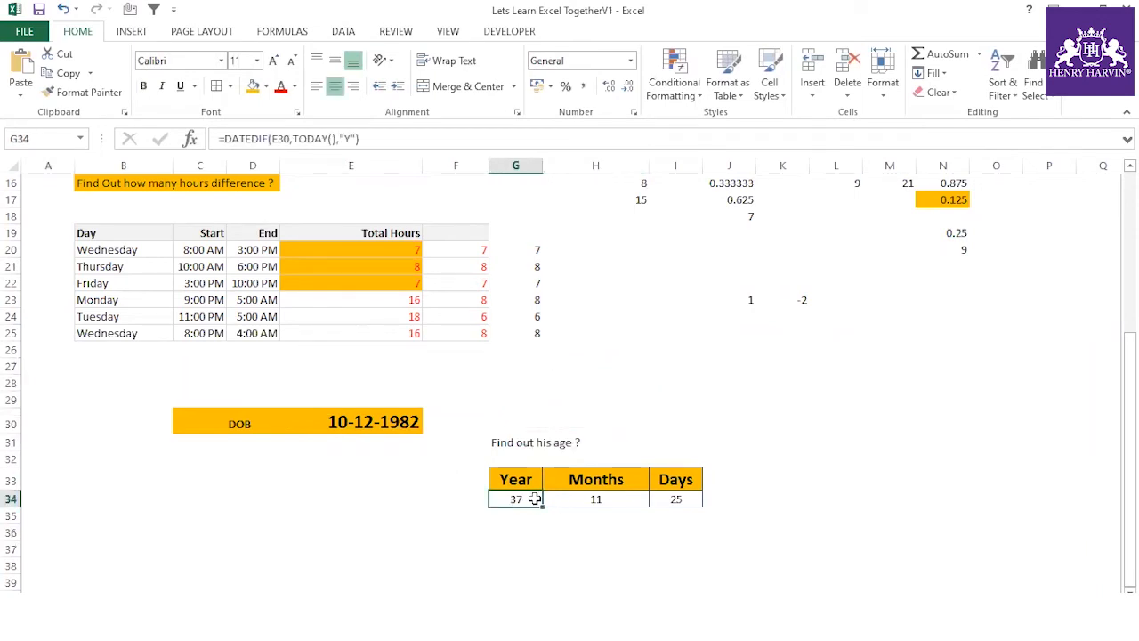
left_click(585, 504)
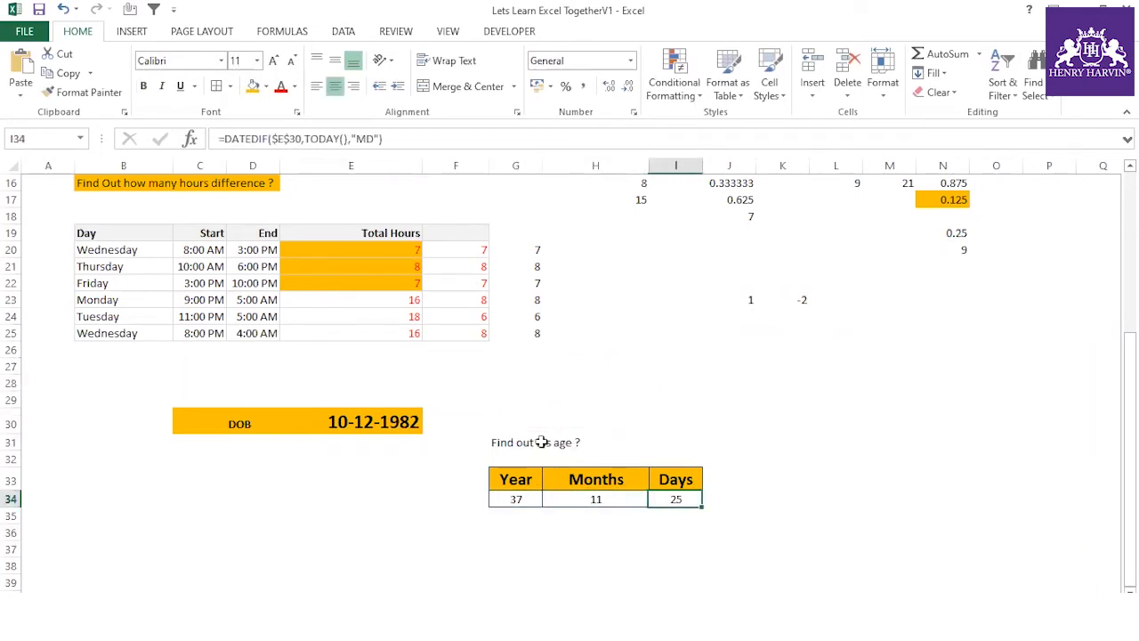
- Remove the second digit of the day from the date of birth in E30
left_click(379, 417)
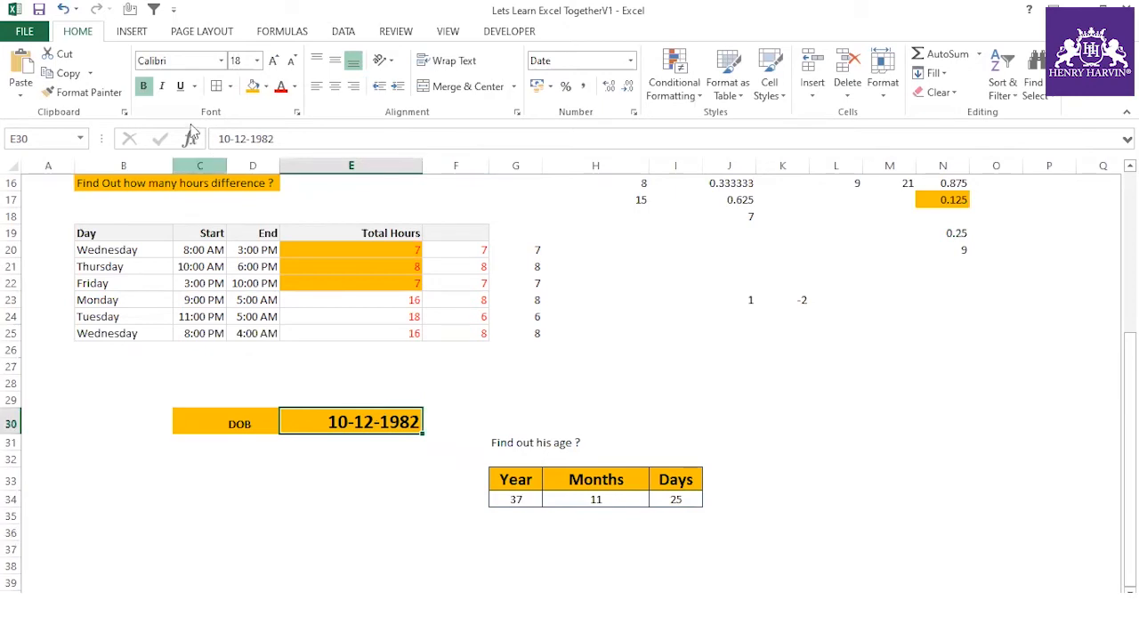
left_click(225, 138)
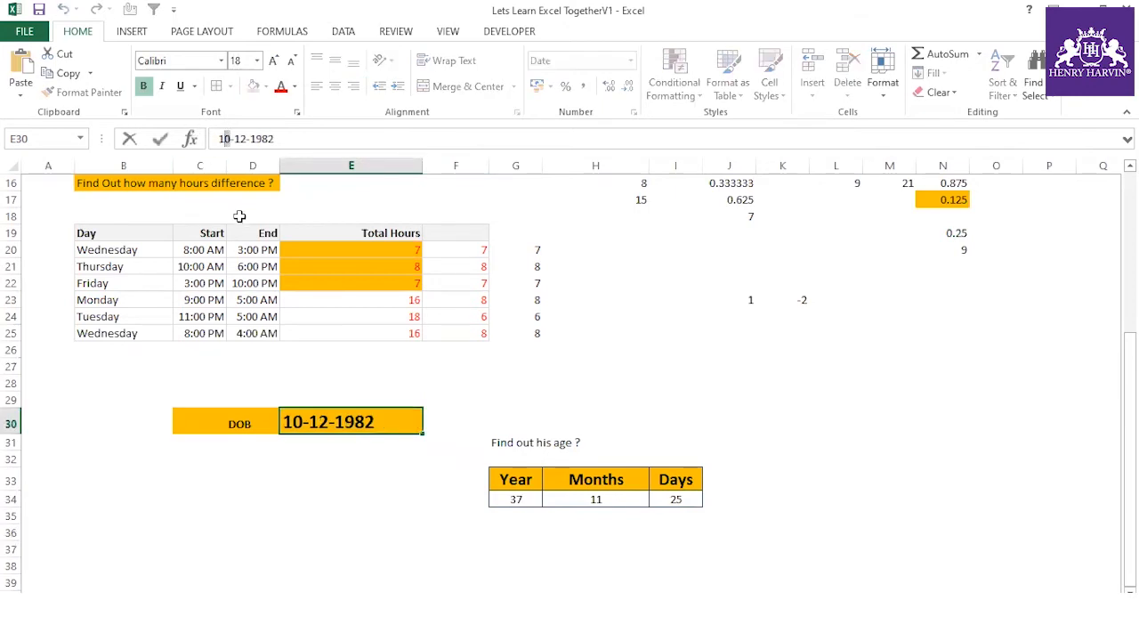
key("Delete")
key("Return")
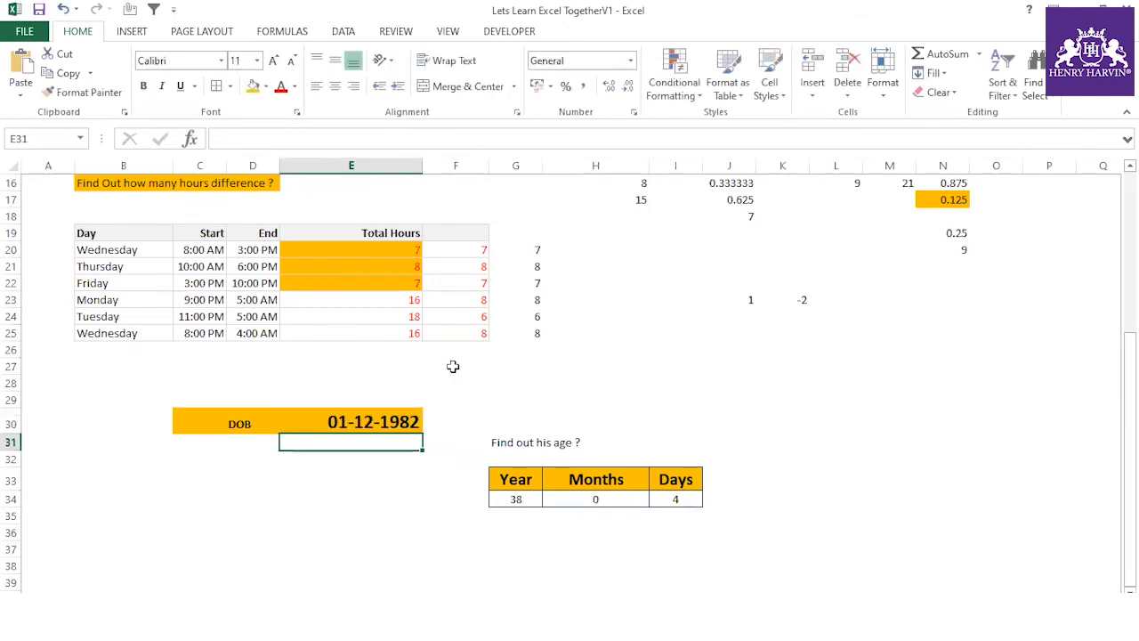
- Compare the year, month and day results in G34:I34 with the date of birth in E30
left_click(522, 499)
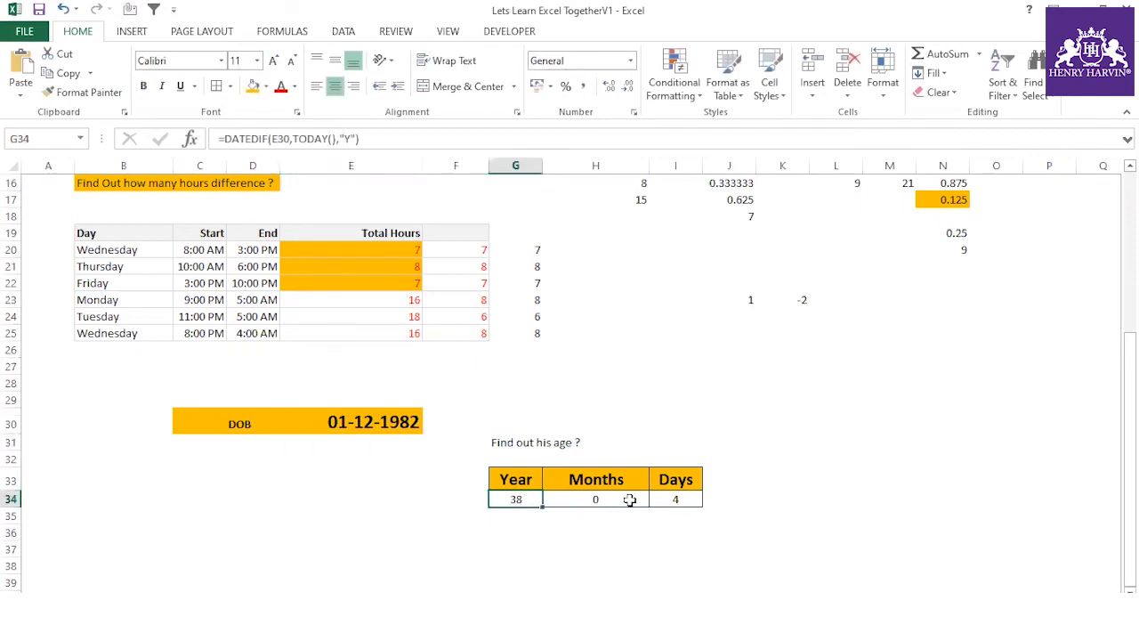
left_click(688, 499)
left_click(509, 501)
left_click(670, 496)
left_click(601, 499)
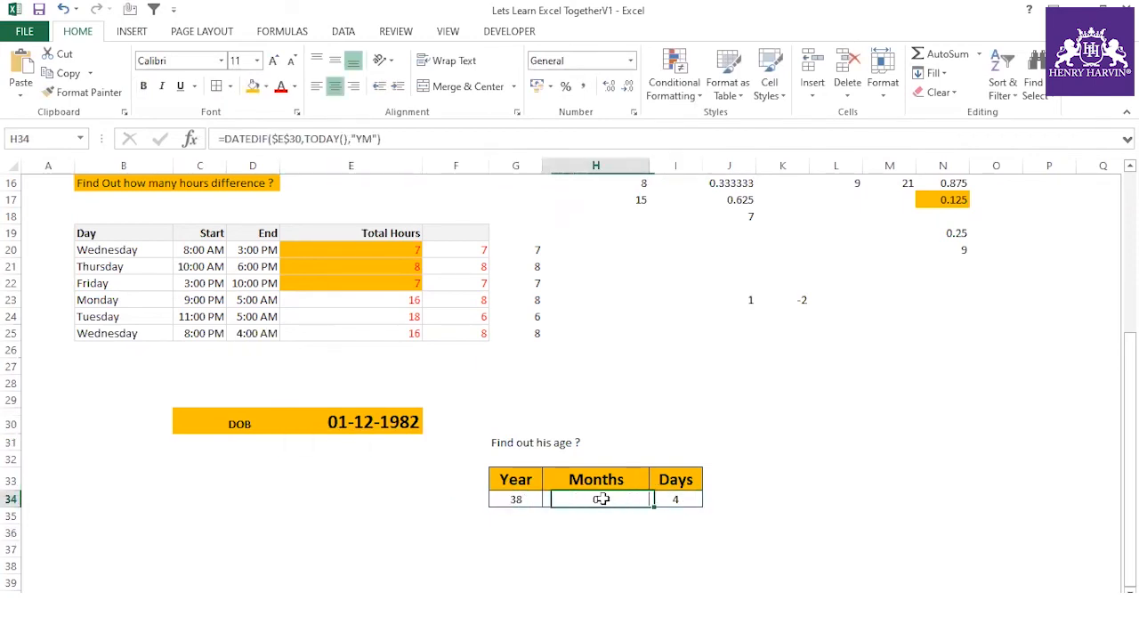
left_click(458, 510)
left_click(330, 414)
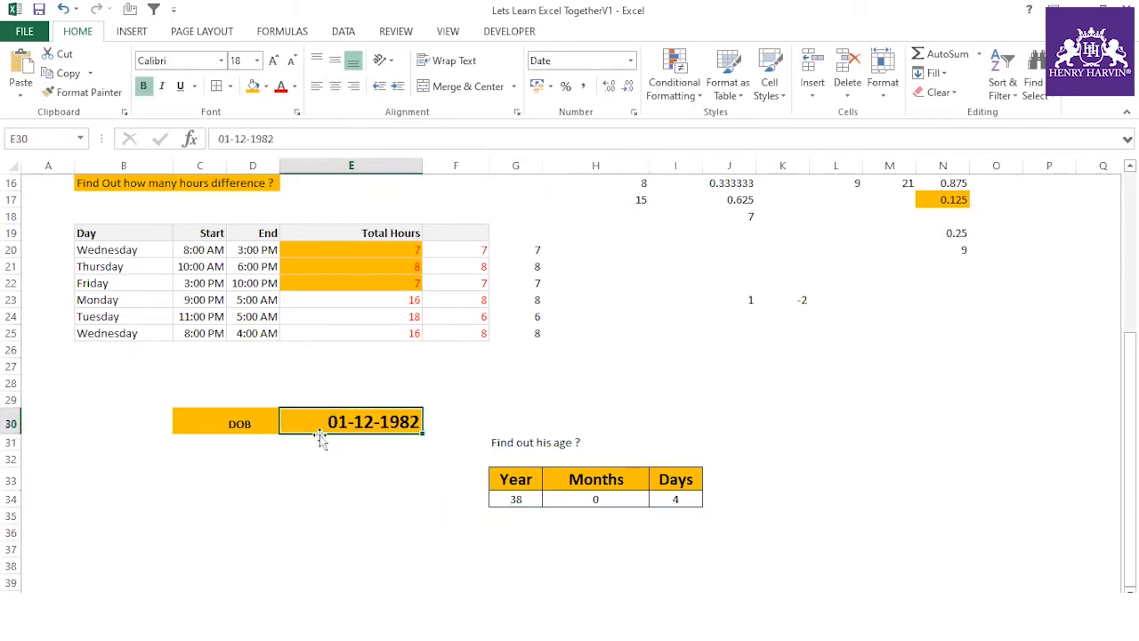
left_click(261, 424)
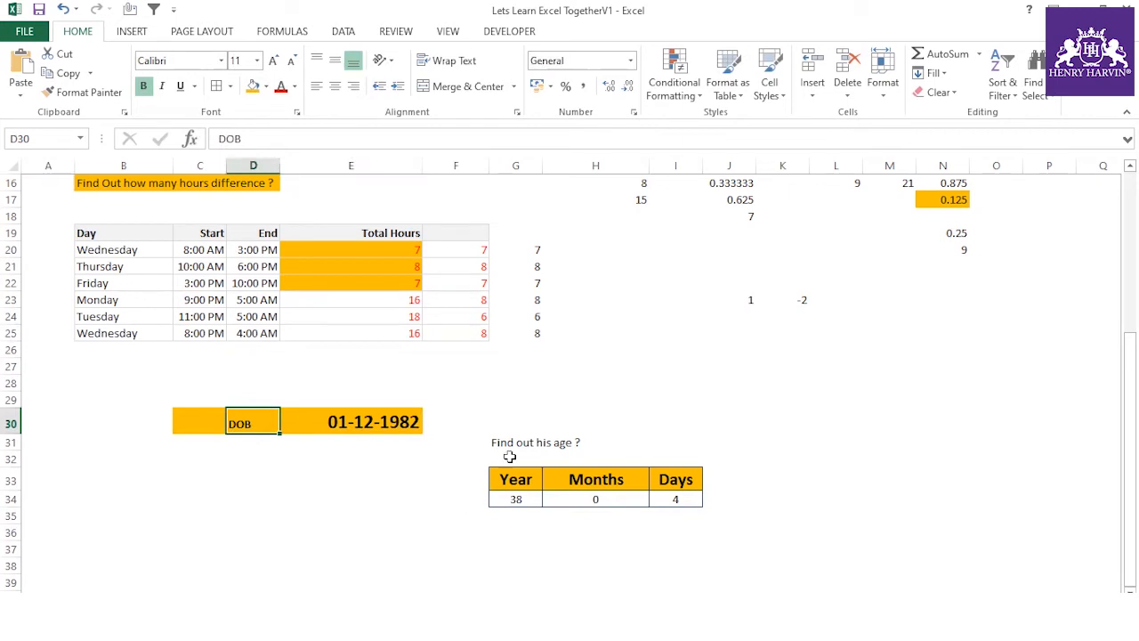
- Enter a different date of birth in cell E30
left_click(361, 419)
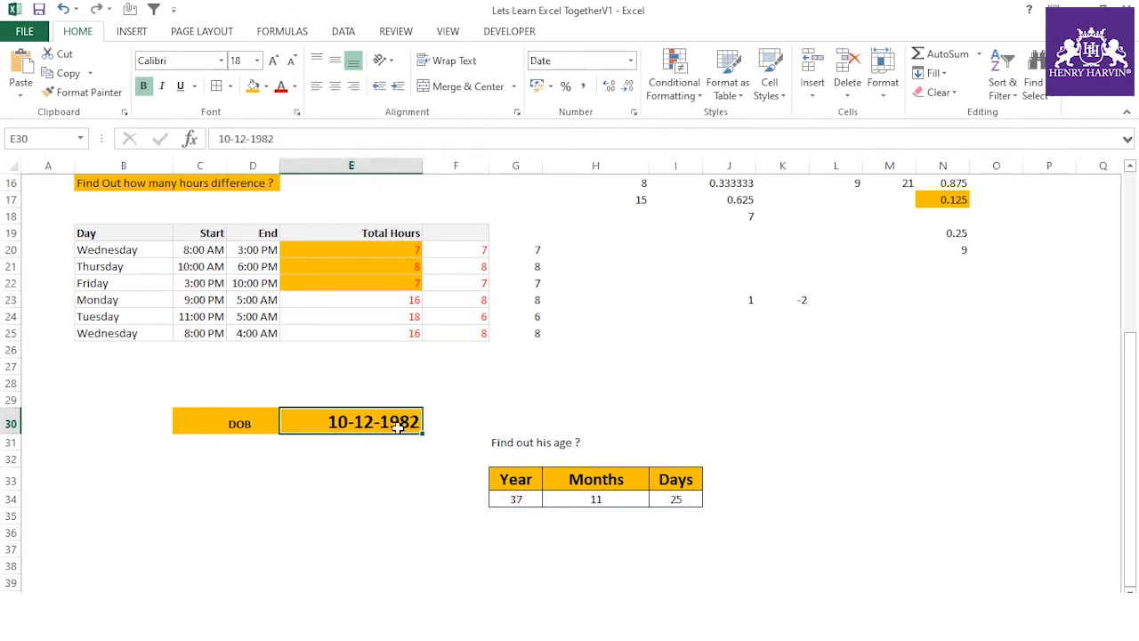
scroll(472, 481, "down", 2)
left_click(526, 435)
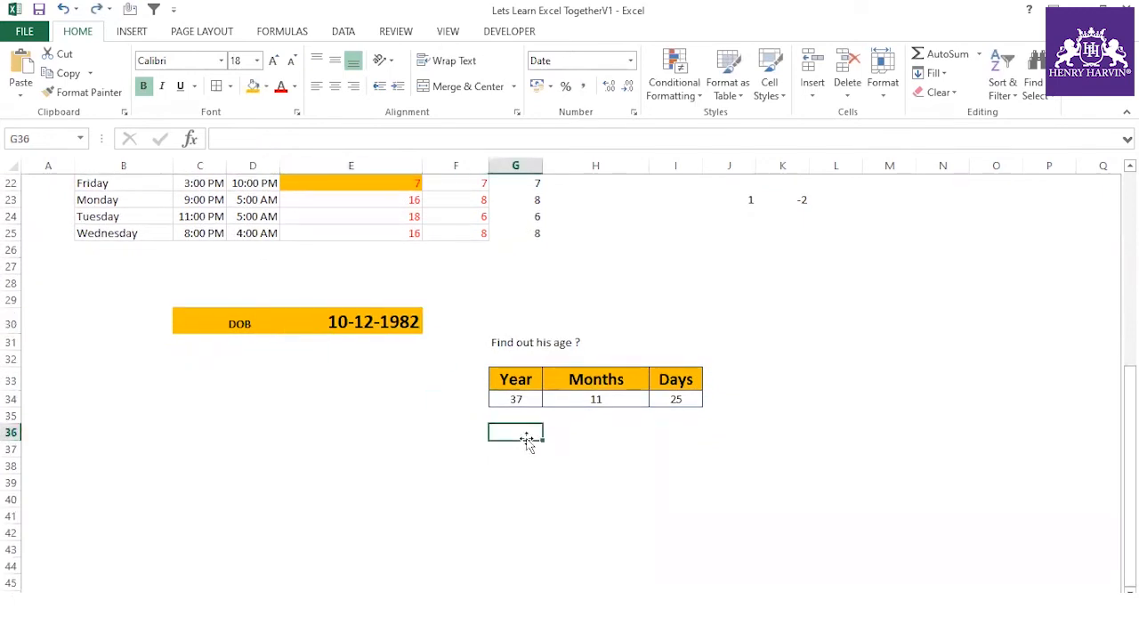
type("=Amit")
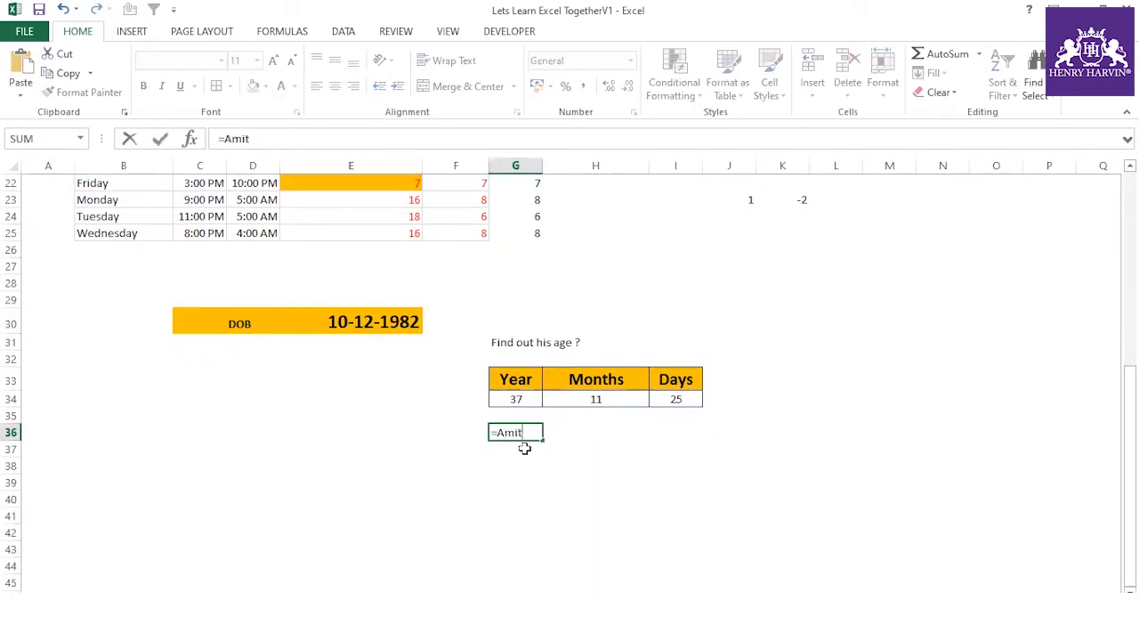
key("BackSpace")
key("BackSpace")
key("BackSpace")
key("BackSpace")
key("BackSpace")
key("BackSpace")
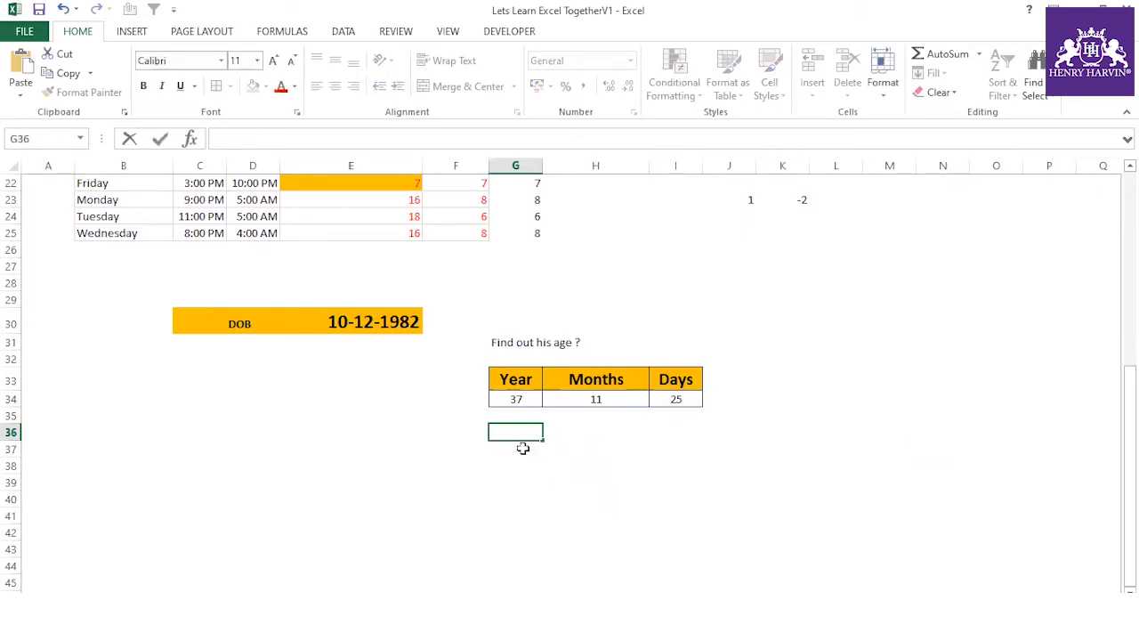
- Copy the Months formula from H34 without its equals sign and paste it as text into G37
left_click(532, 394)
left_click(576, 398)
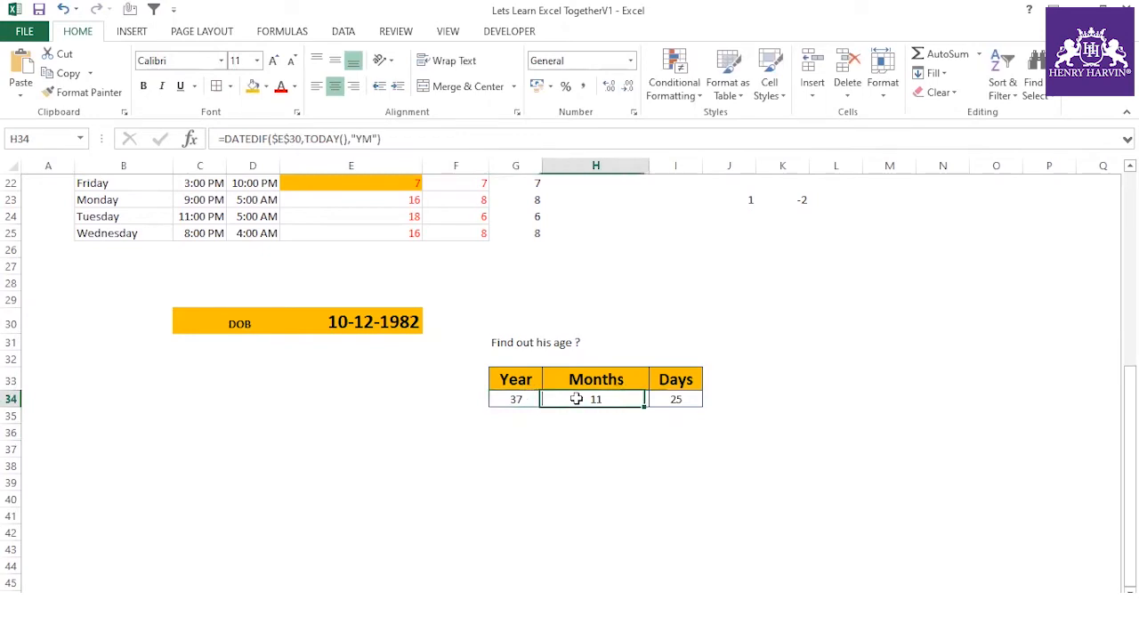
left_click_drag(385, 139, 226, 140)
key("ctrl+c")
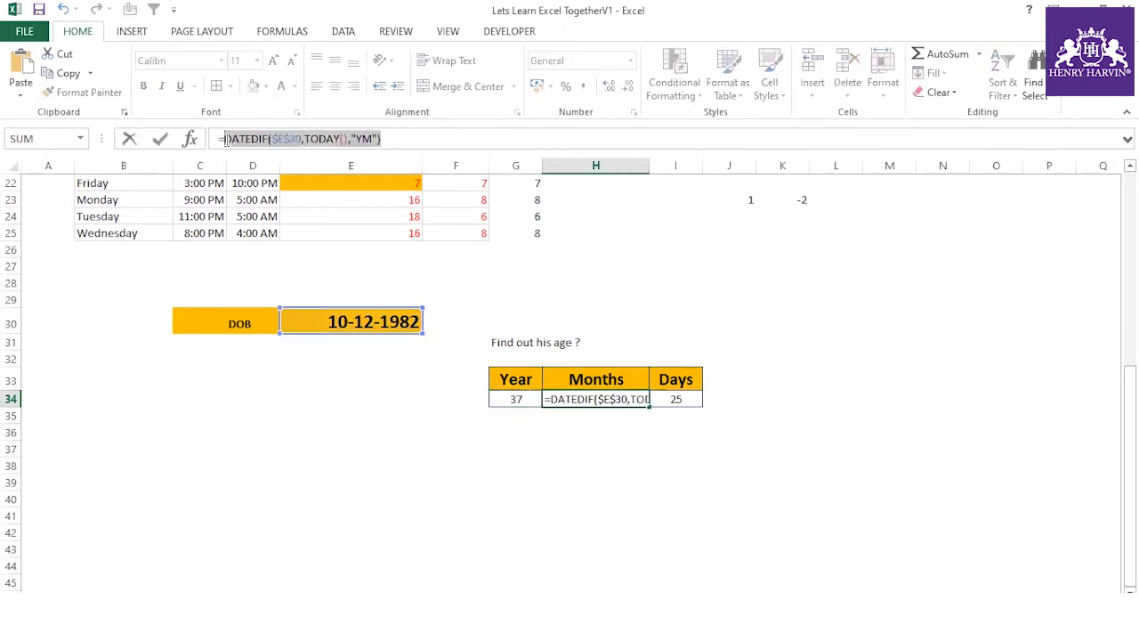
key("Escape")
left_click(525, 445)
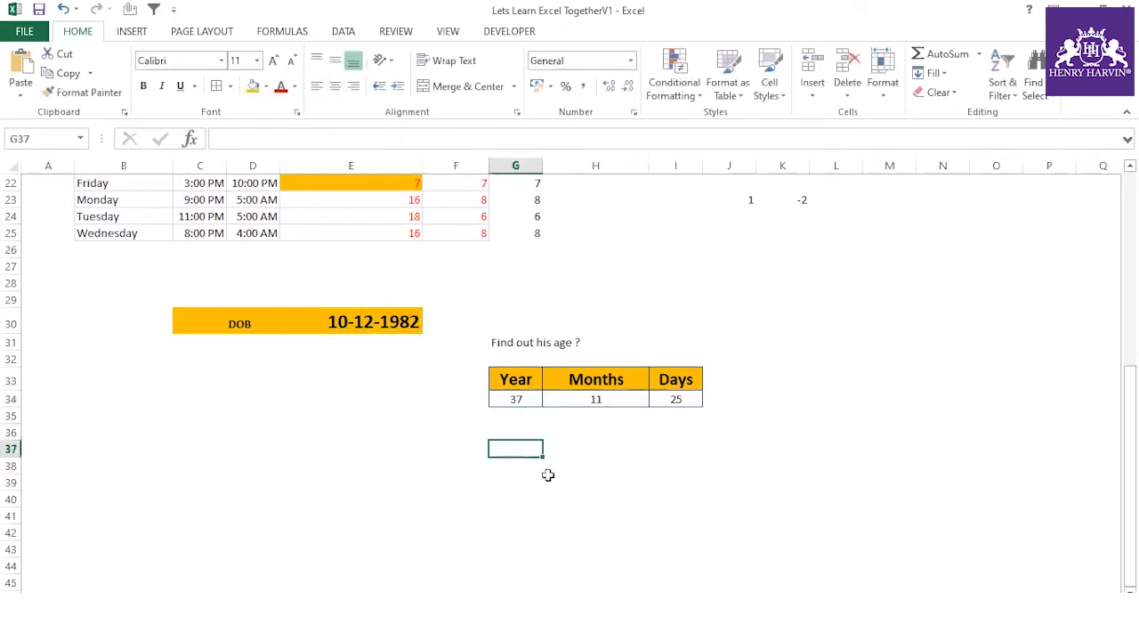
key("ctrl+v")
- Insert the Year formula DATEDIF(E30,TODAY(),"Y") before the text in G37, joined to it with & " " &
left_click(532, 399)
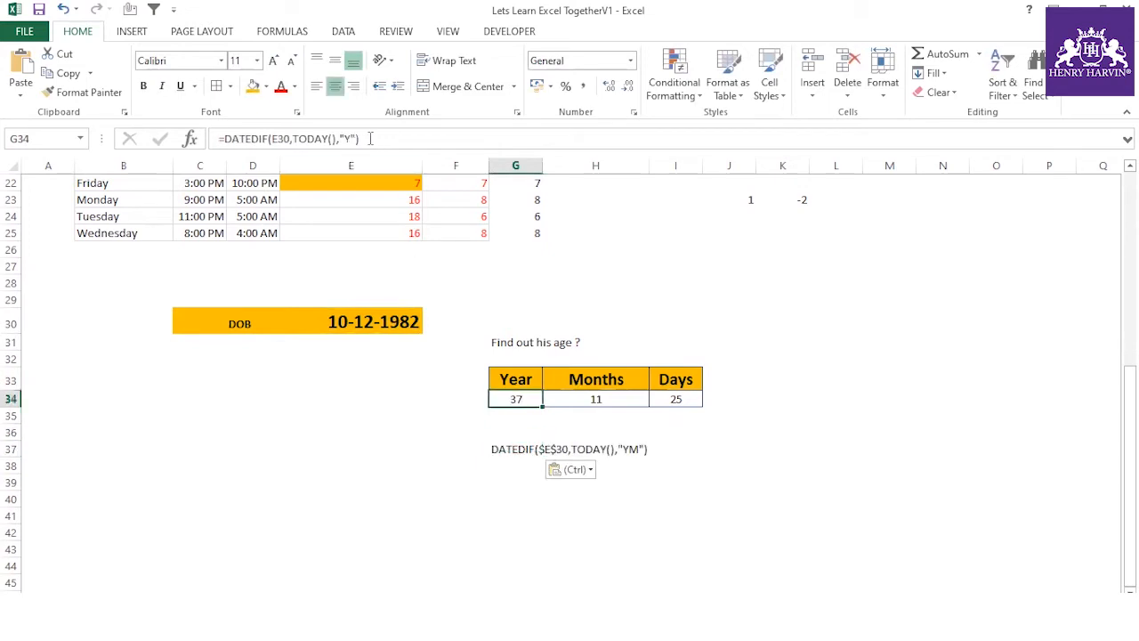
left_click(370, 138)
key("Escape")
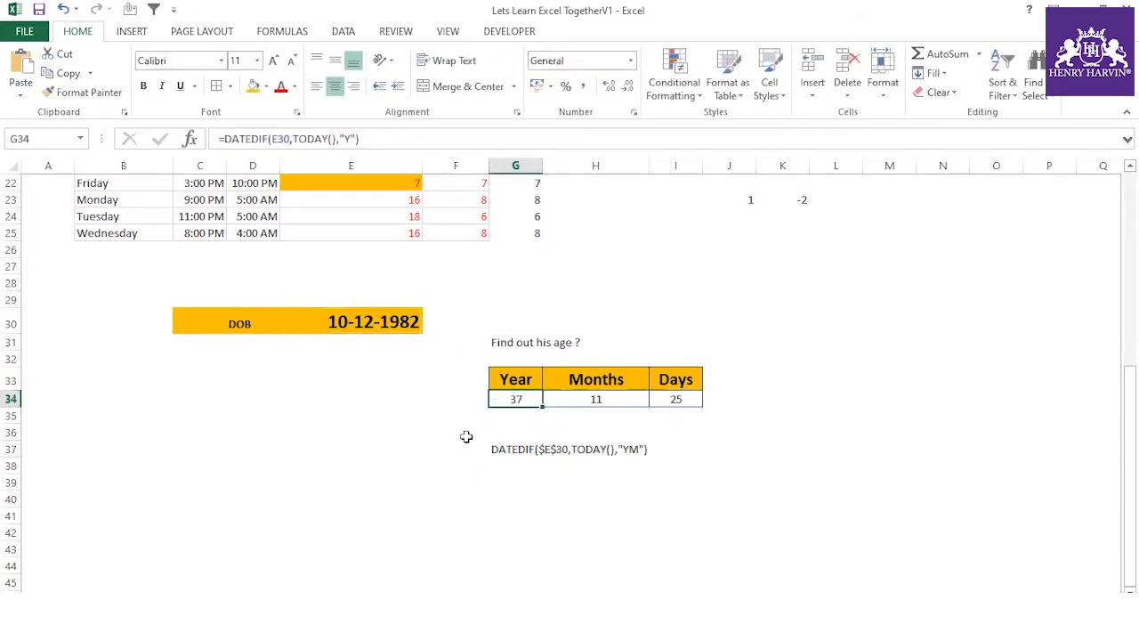
left_click(499, 446)
left_click(218, 139)
type("DATEDIF(E30,TODAY(),\"Y\")")
type("& \" \" ")
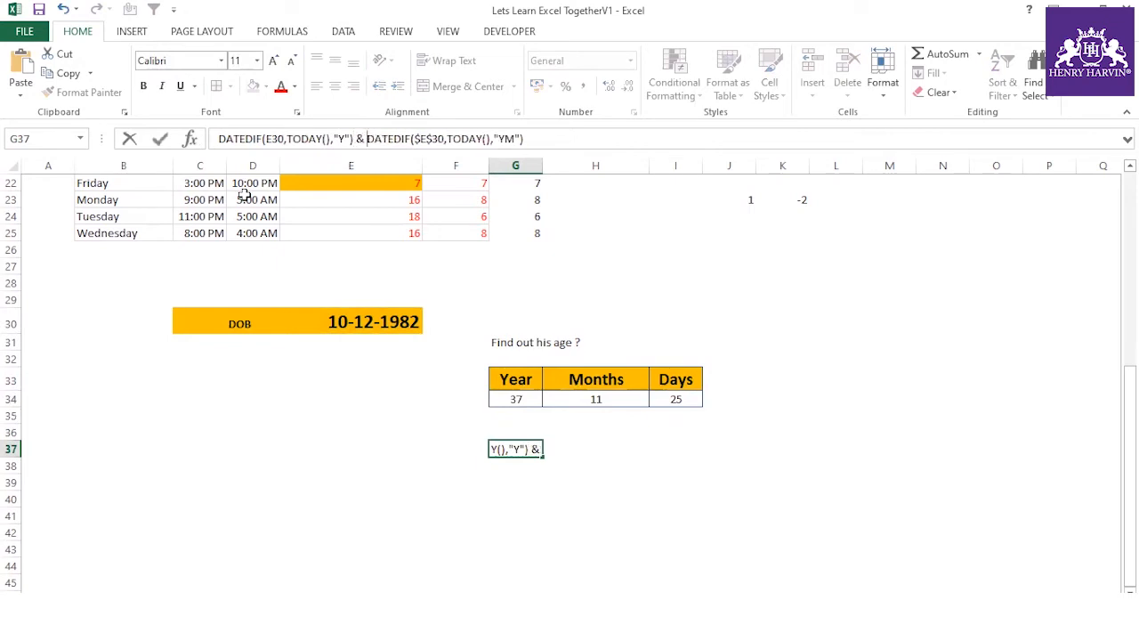
type("&")
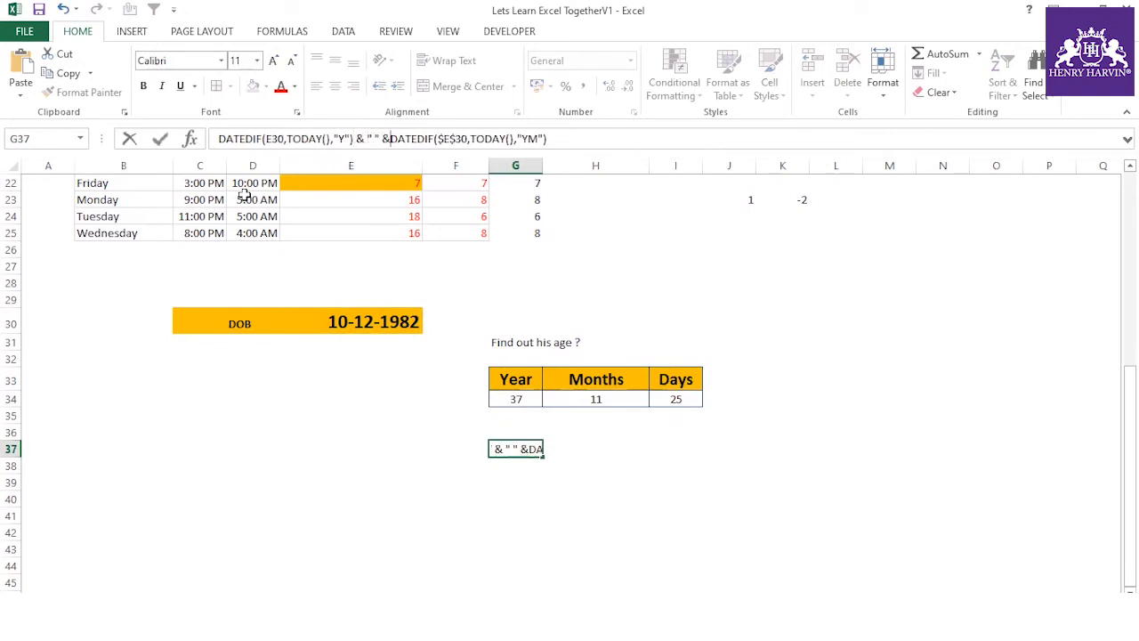
key("Return")
- Copy the Days formula DATEDIF($E$30,TODAY(),"MD") from I34 and append it to the text in G37 with &
left_click(672, 398)
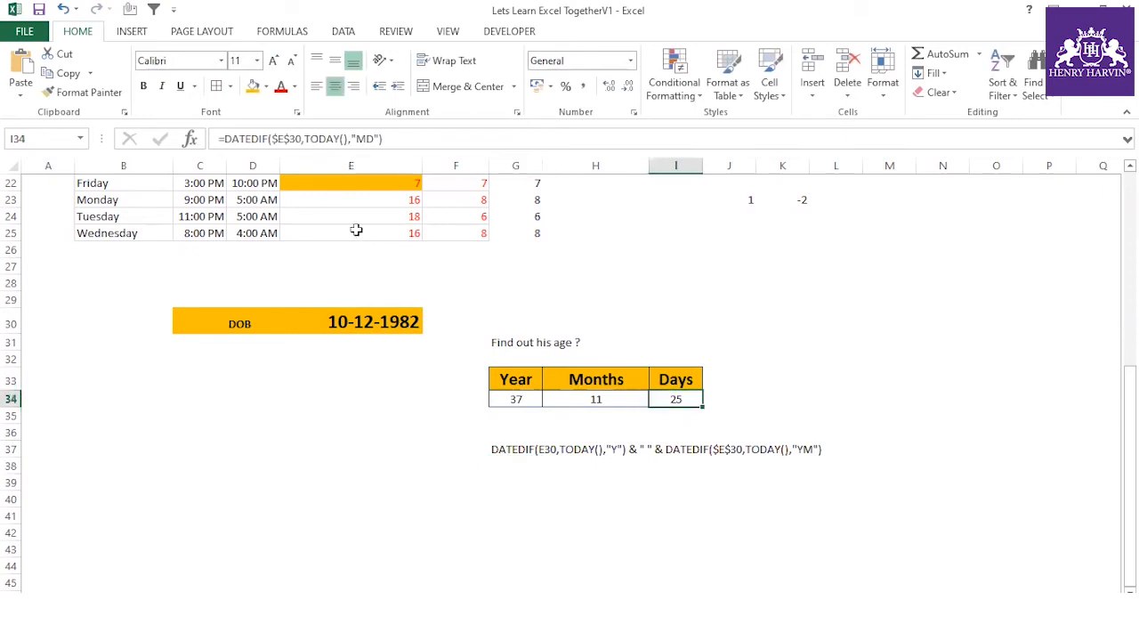
left_click_drag(385, 139, 225, 140)
key("ctrl+c")
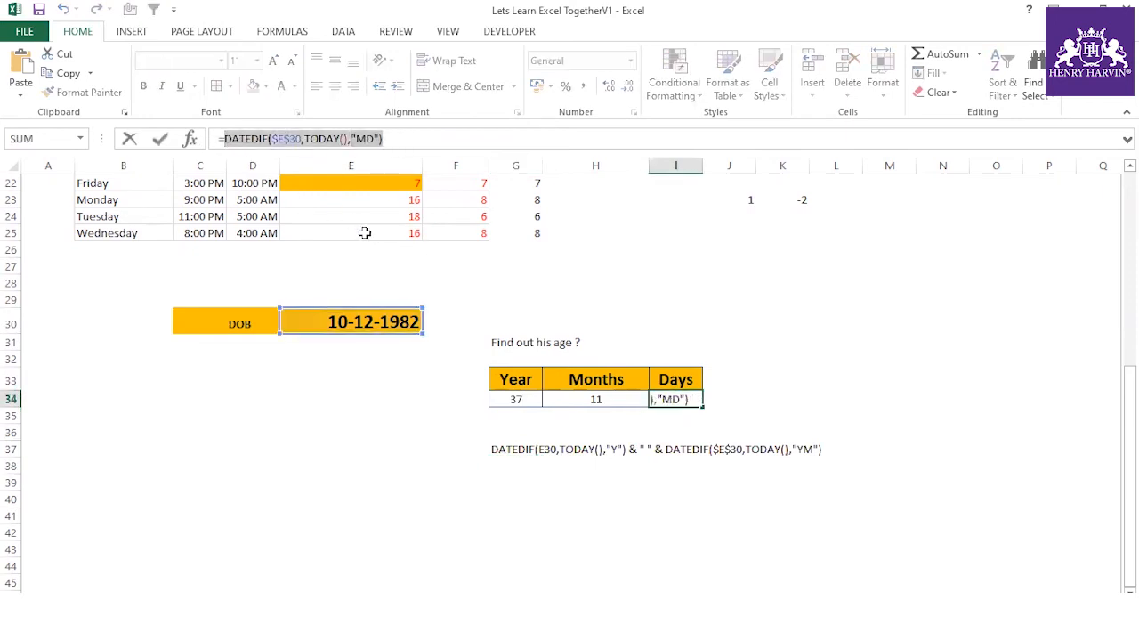
key("Escape")
left_click(499, 449)
left_click(552, 139)
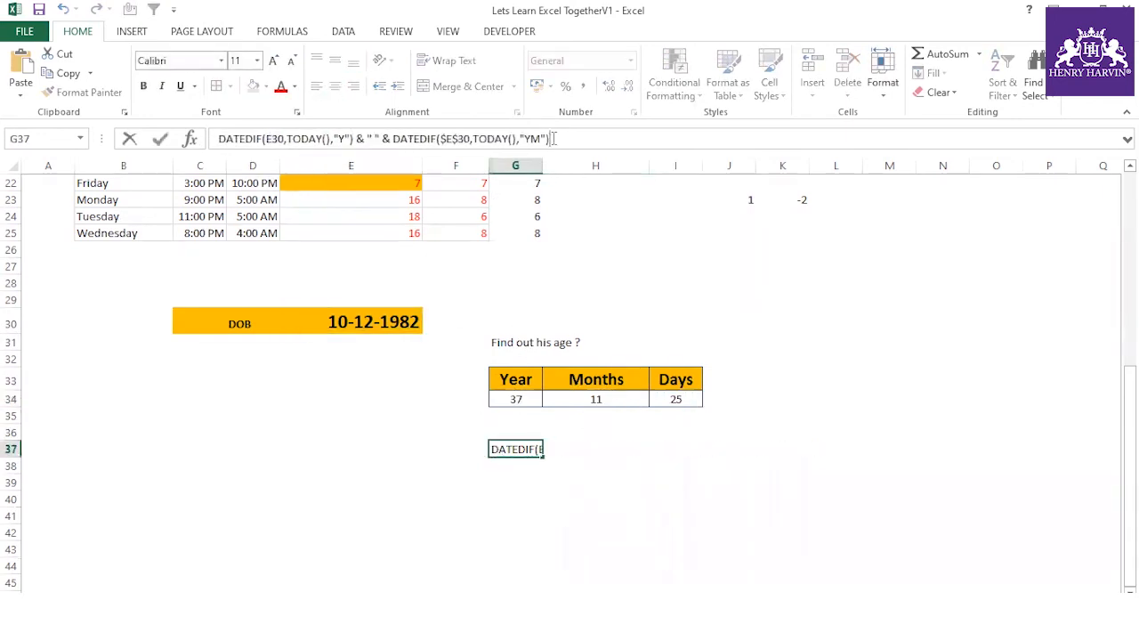
type("&")
key("ctrl+v")
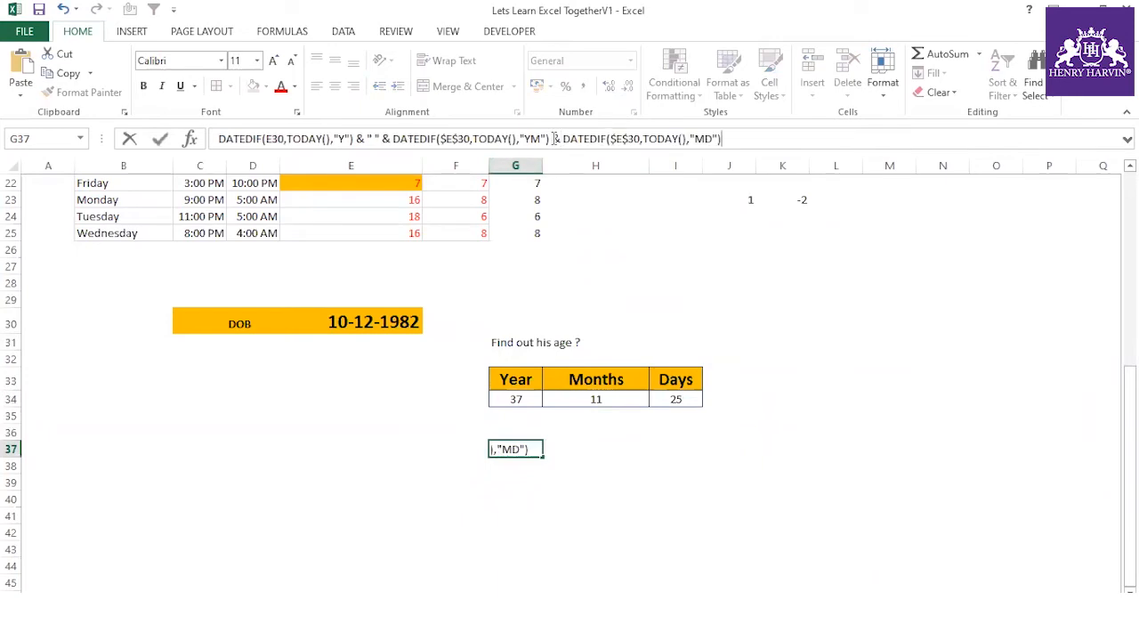
left_click(632, 470)
- Turn the text in G37 into a working formula by putting an equals sign in front of it
left_click(524, 443)
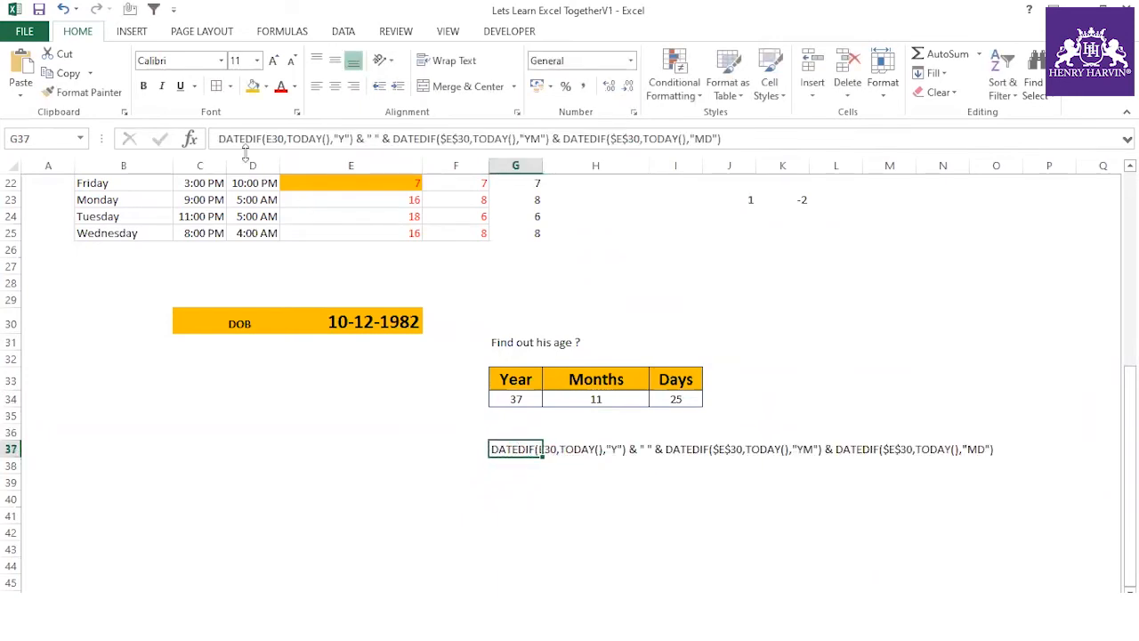
left_click(218, 139)
type("=")
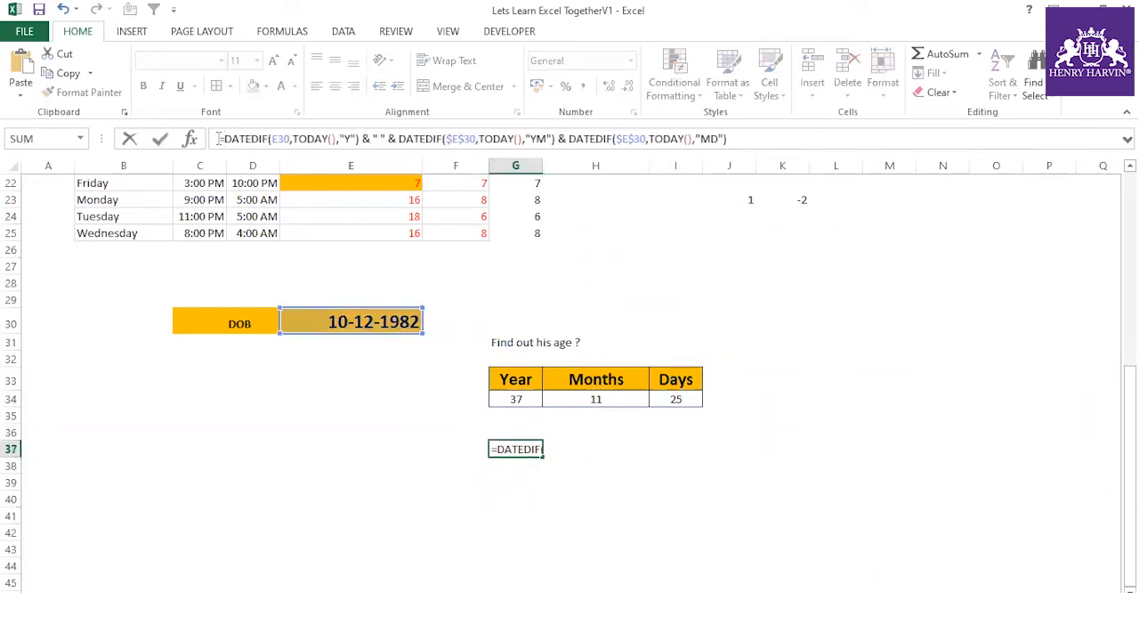
key("Return")
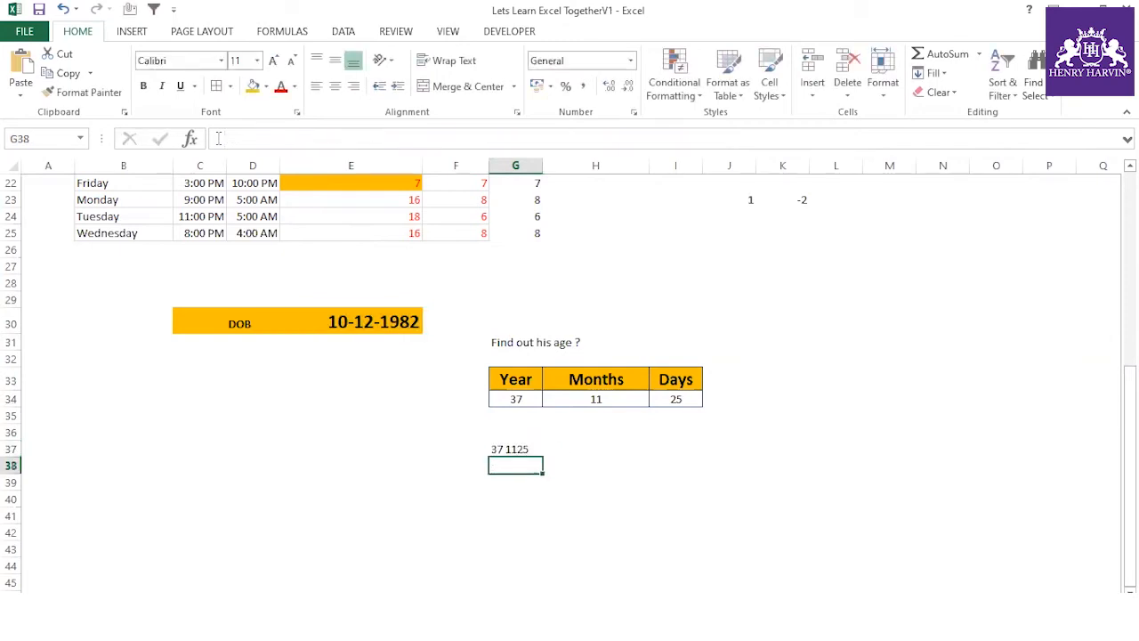
- Start the formula in G37 with a quoted text of the person's first name and " age is ", joined with &
left_click(523, 448)
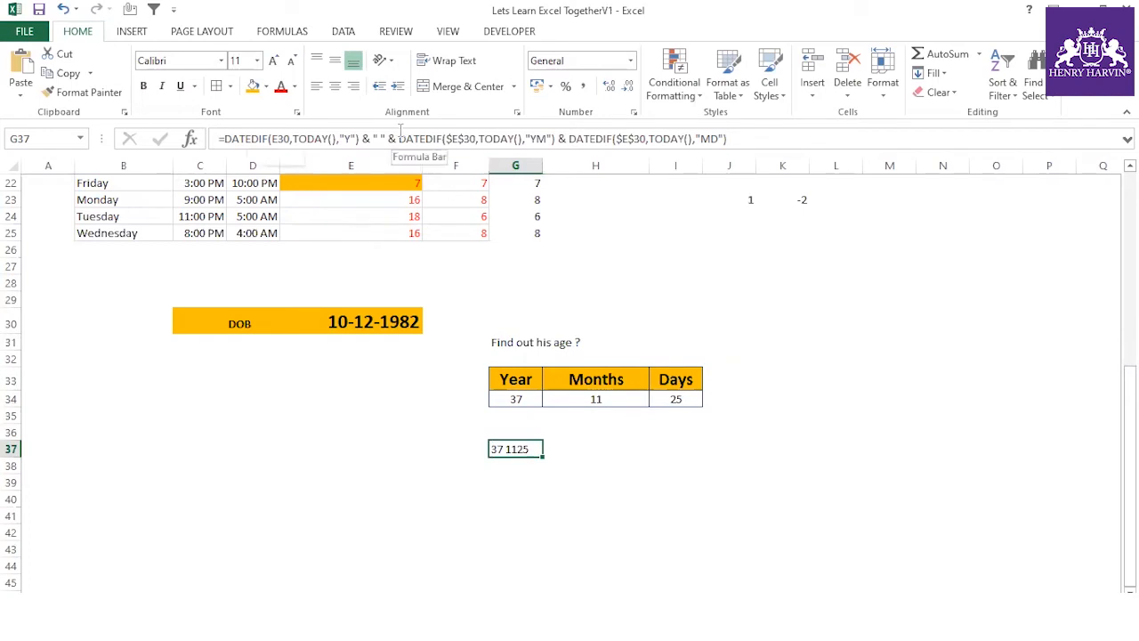
left_click(223, 140)
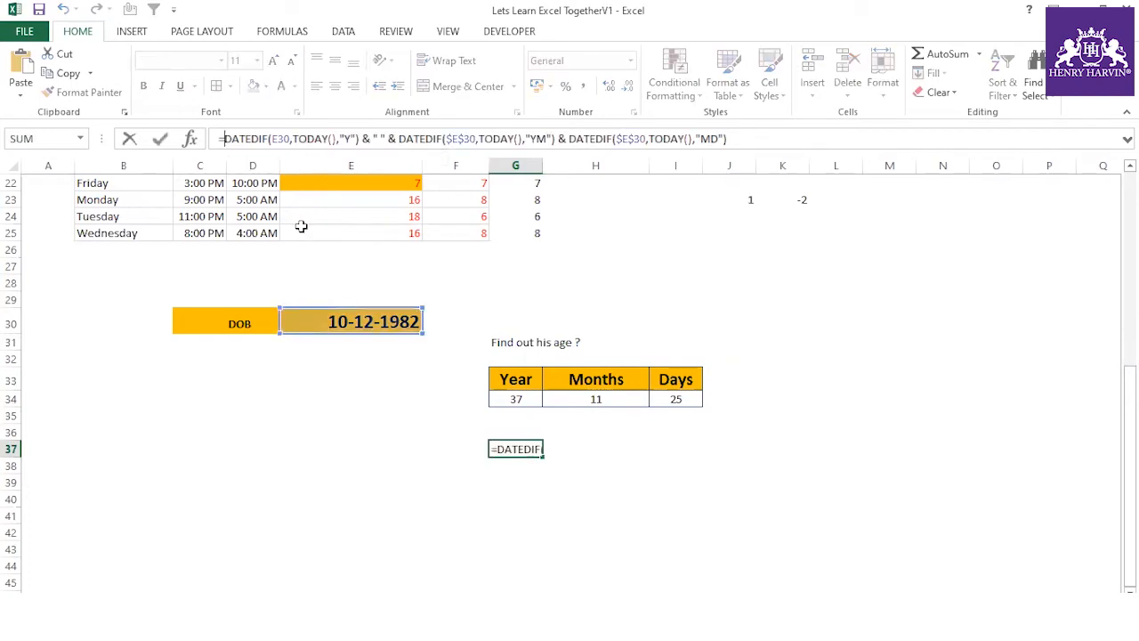
type("\"aMI")
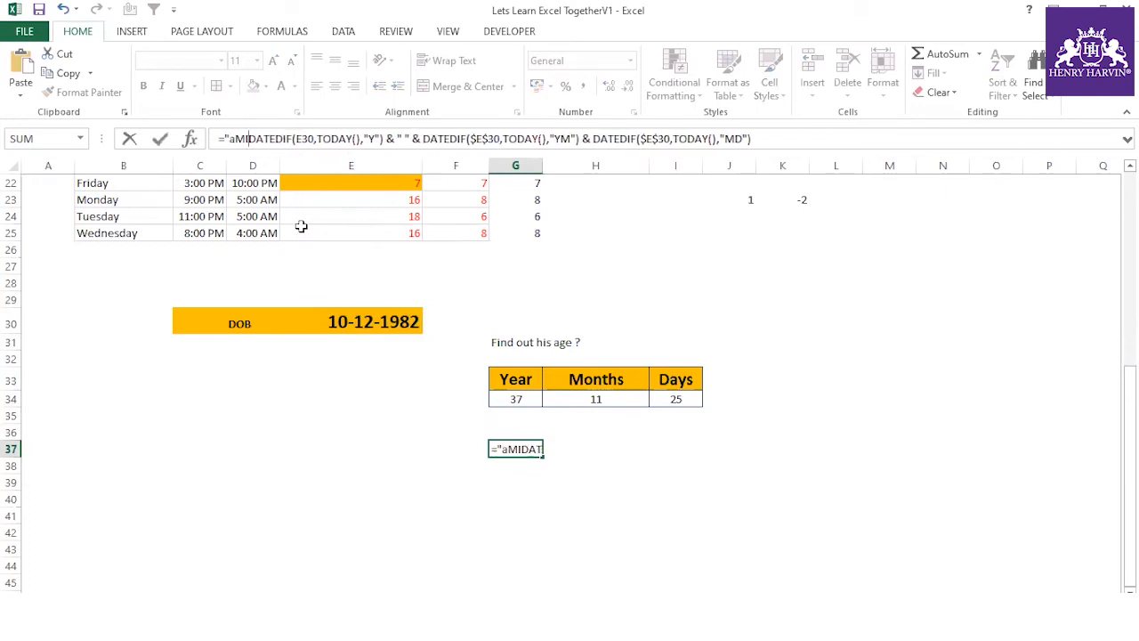
key("BackSpace")
key("BackSpace")
key("BackSpace")
type("\"Amit")
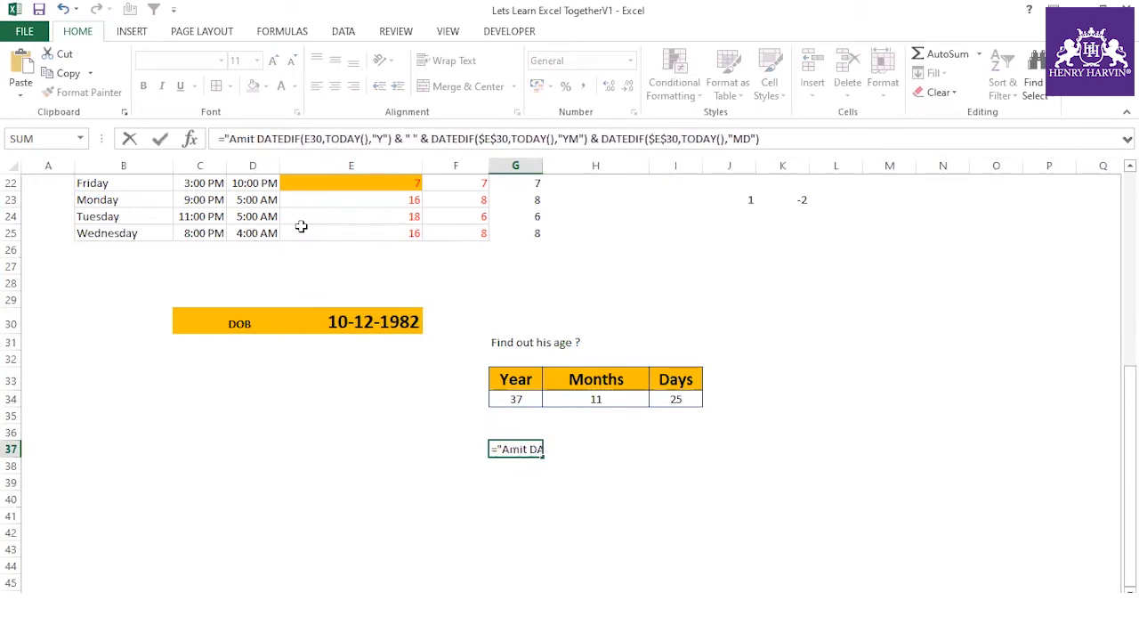
type(" age is \" &")
key("Return")
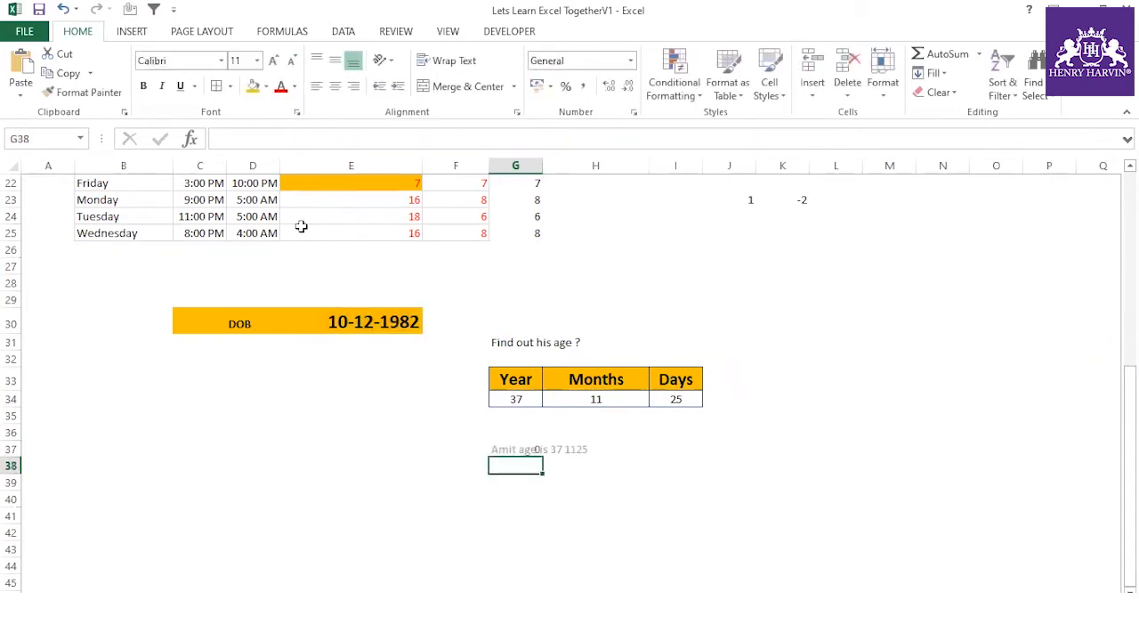
- Label the first two parts of the G37 formula with "years " after the Y result and " months " after the YM result
left_click(507, 449)
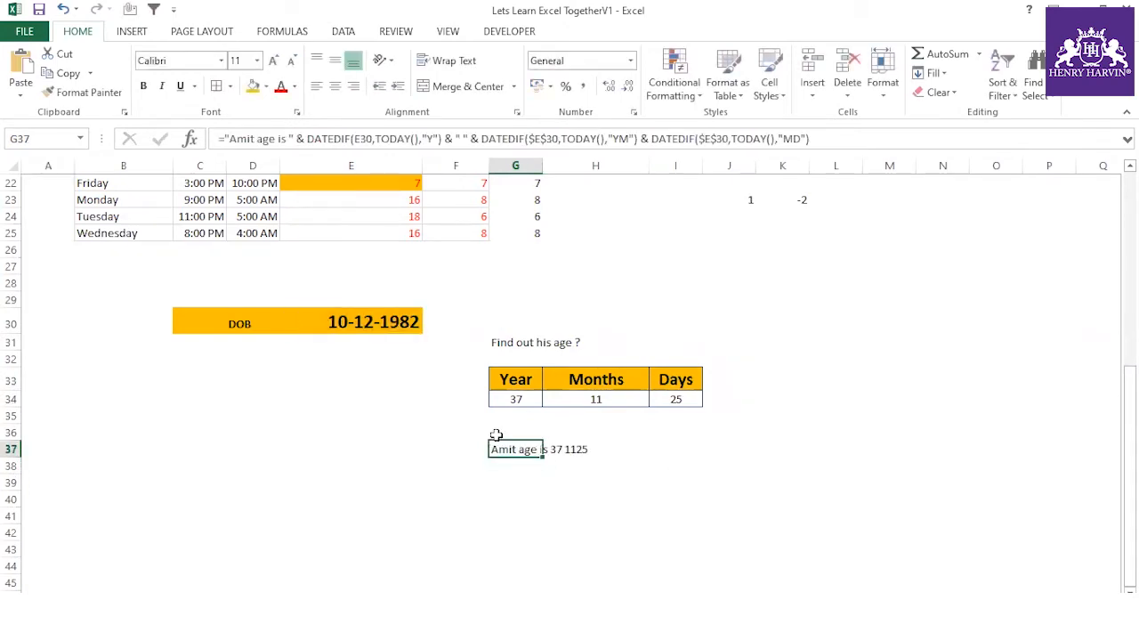
left_click(461, 139)
type("years")
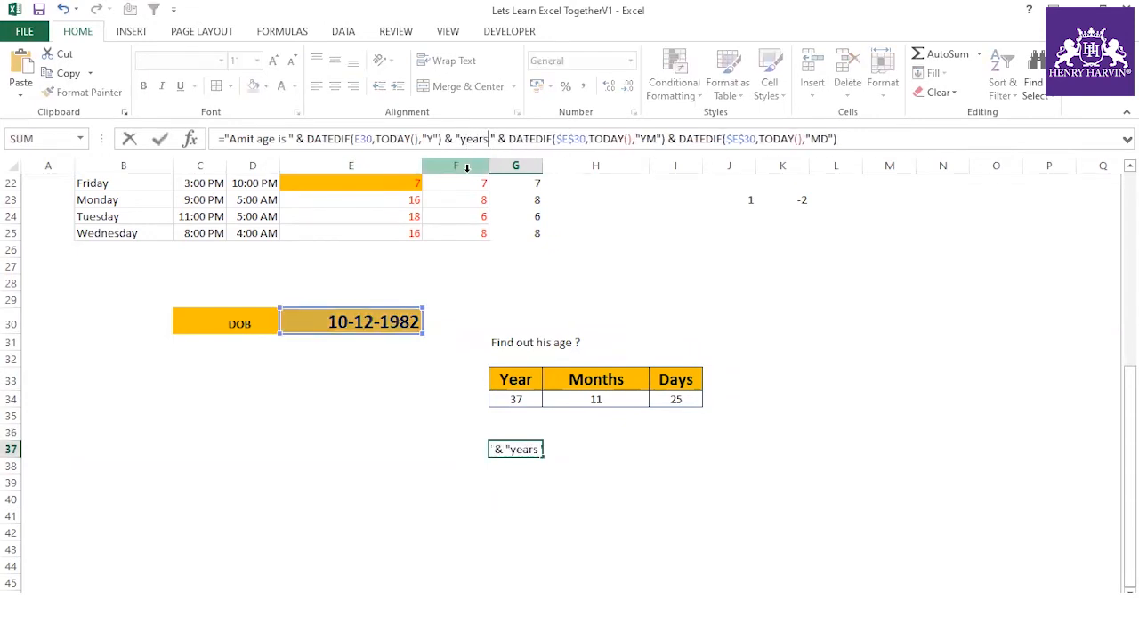
left_click(678, 142)
type("\" ")
type("months")
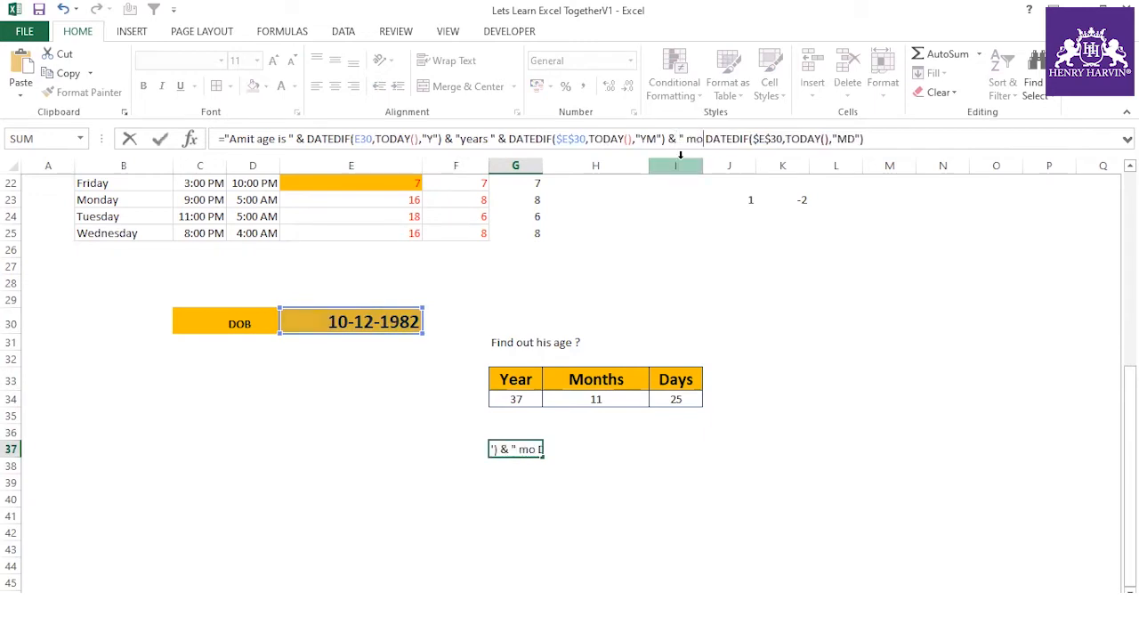
type(" \" & ")
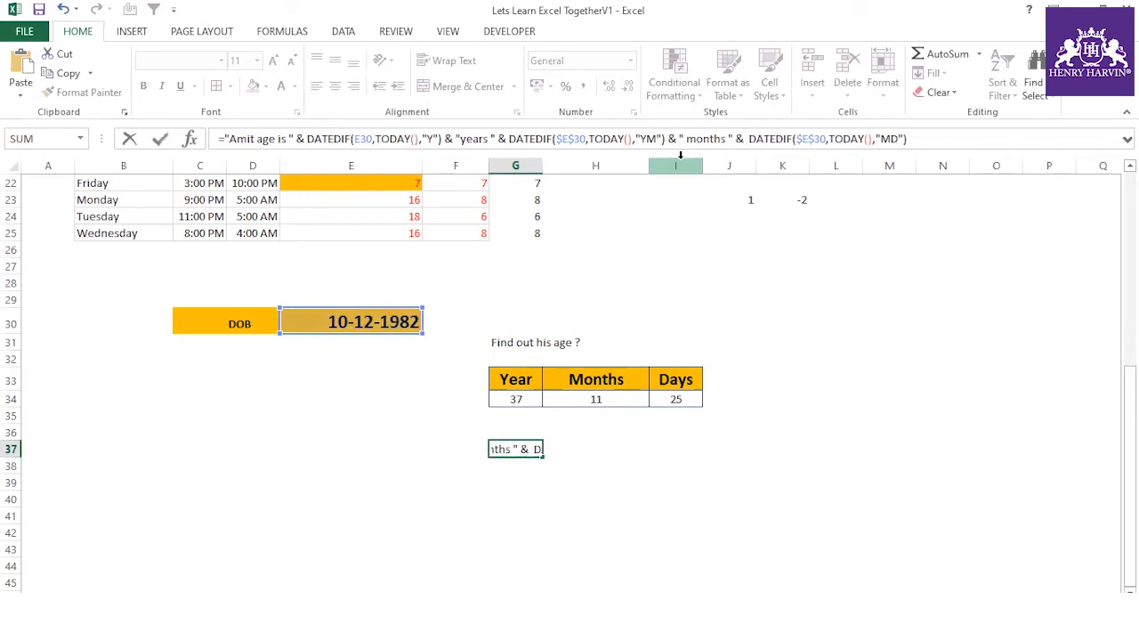
type("\"")
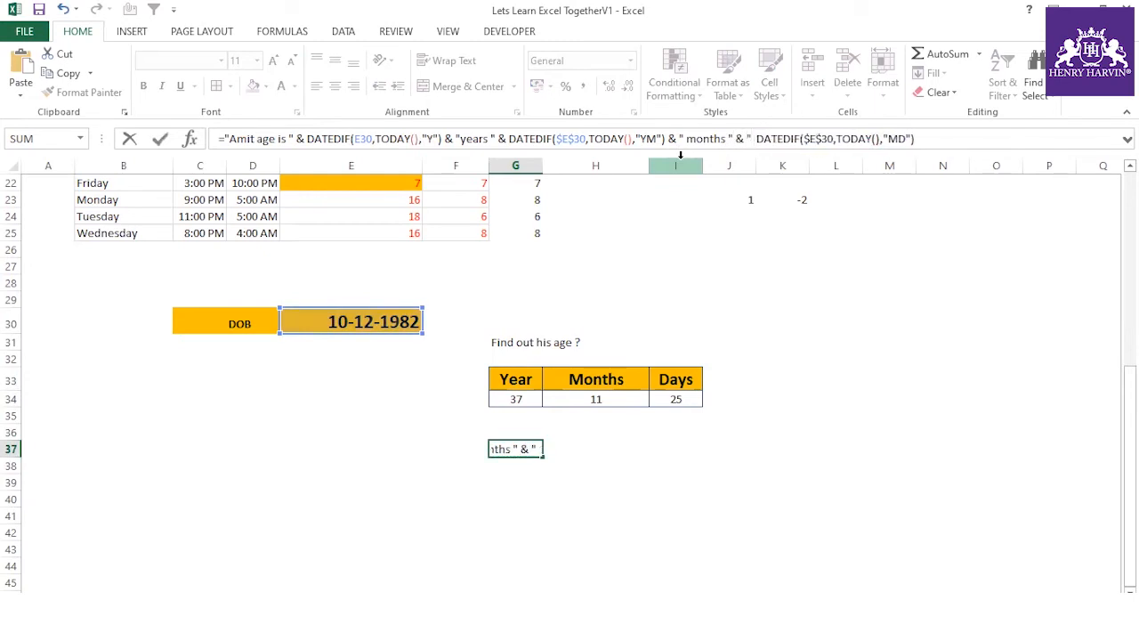
key("BackSpace")
key("BackSpace")
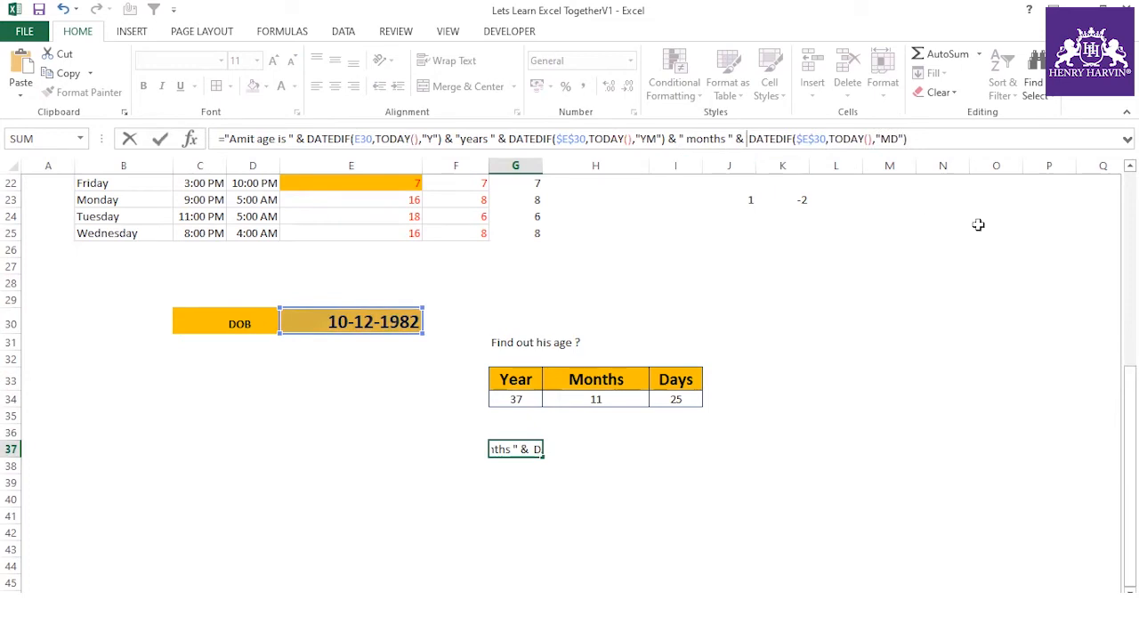
- Append & "Days" to the end of the G37 formula
left_click(924, 138)
type("& \"Day")
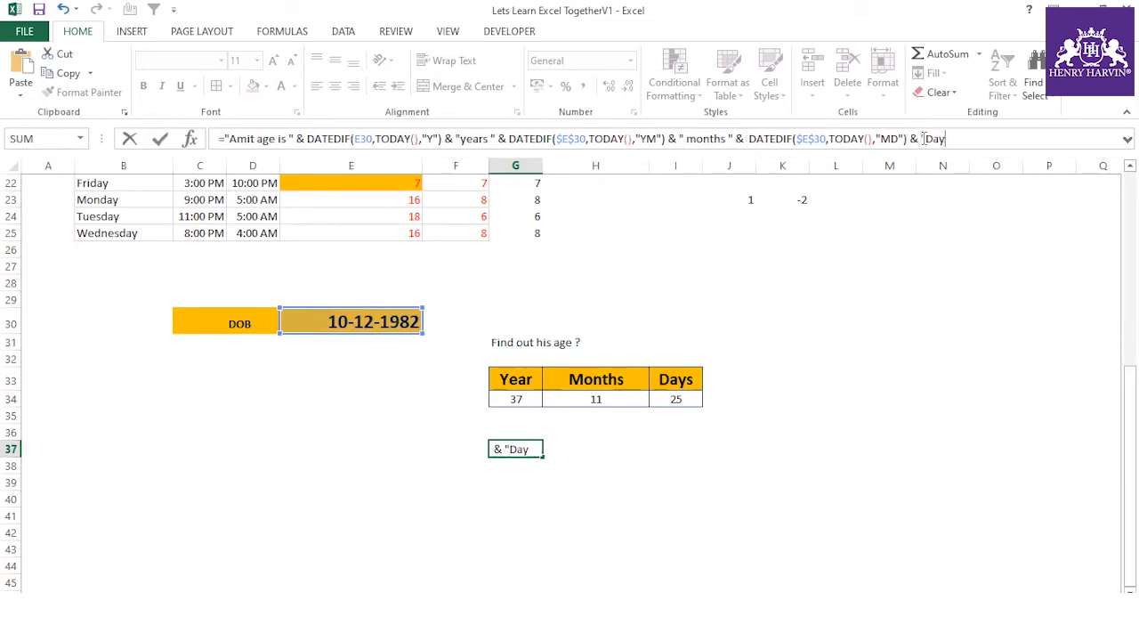
type("s\"")
key("Return")
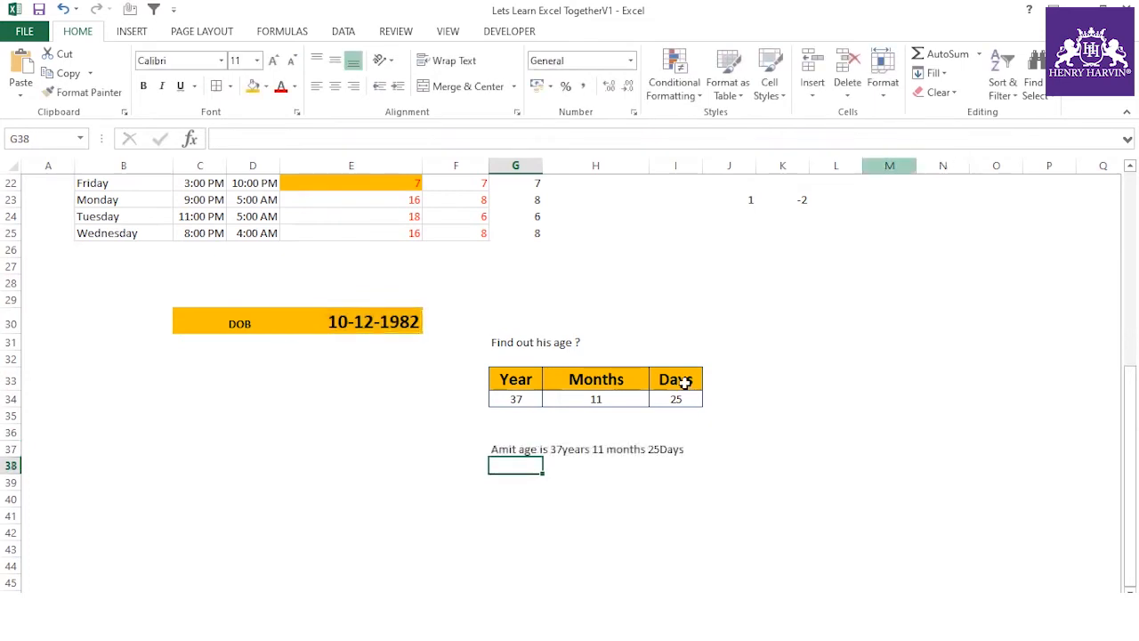
- Autofit column G to the width of the age sentence
left_click(534, 443)
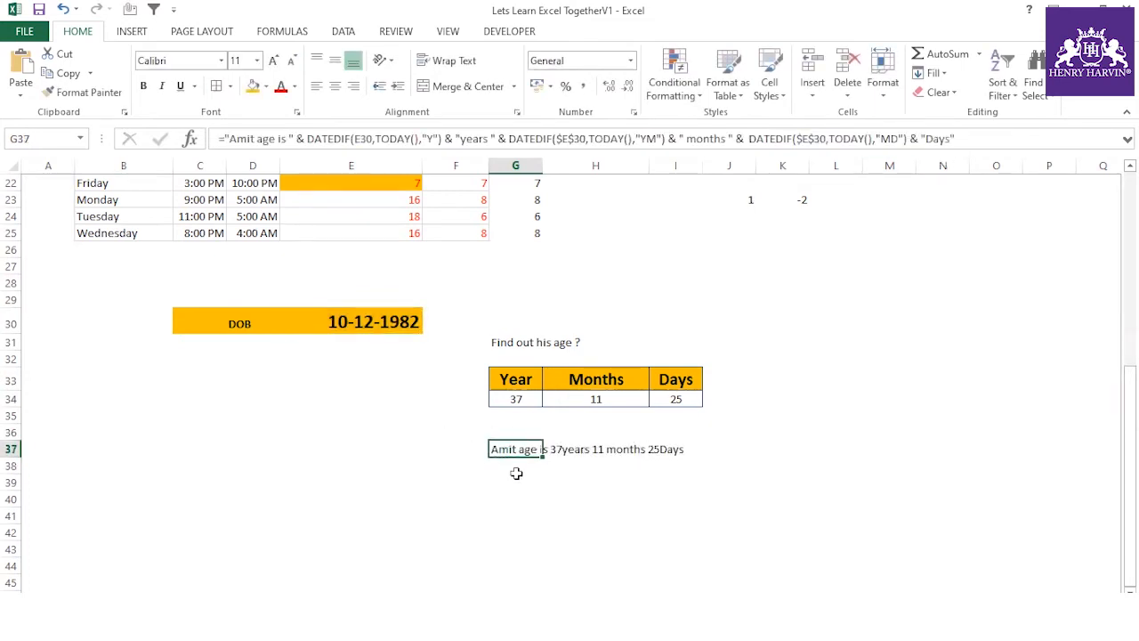
left_click(530, 481)
double_click(545, 164)
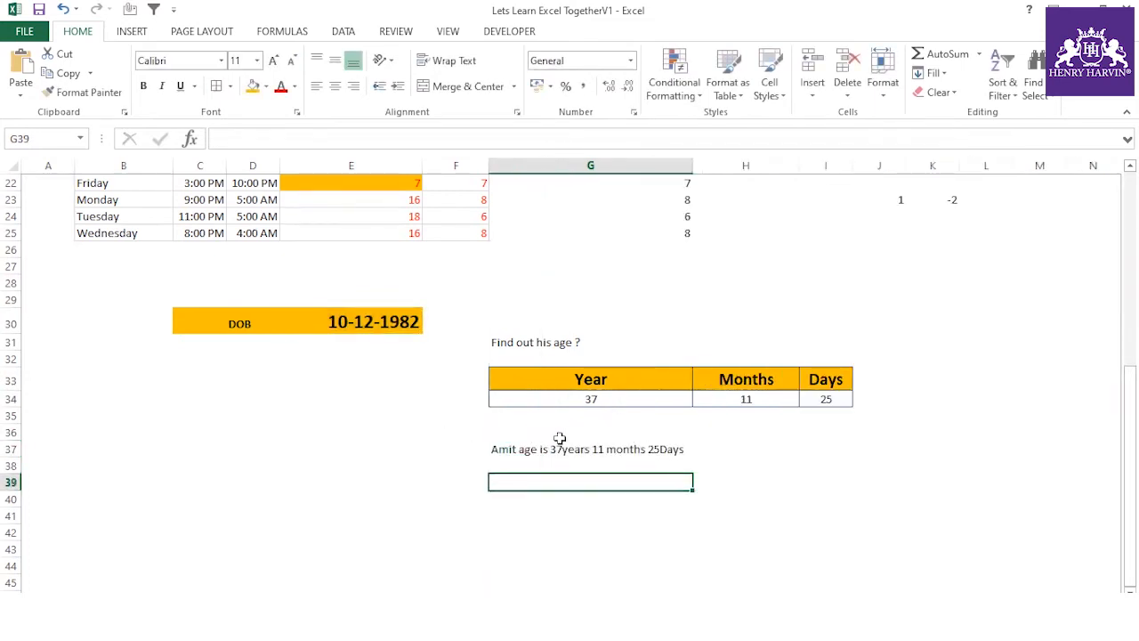
- Add a space before the word years in the G37 formula
left_click(559, 445)
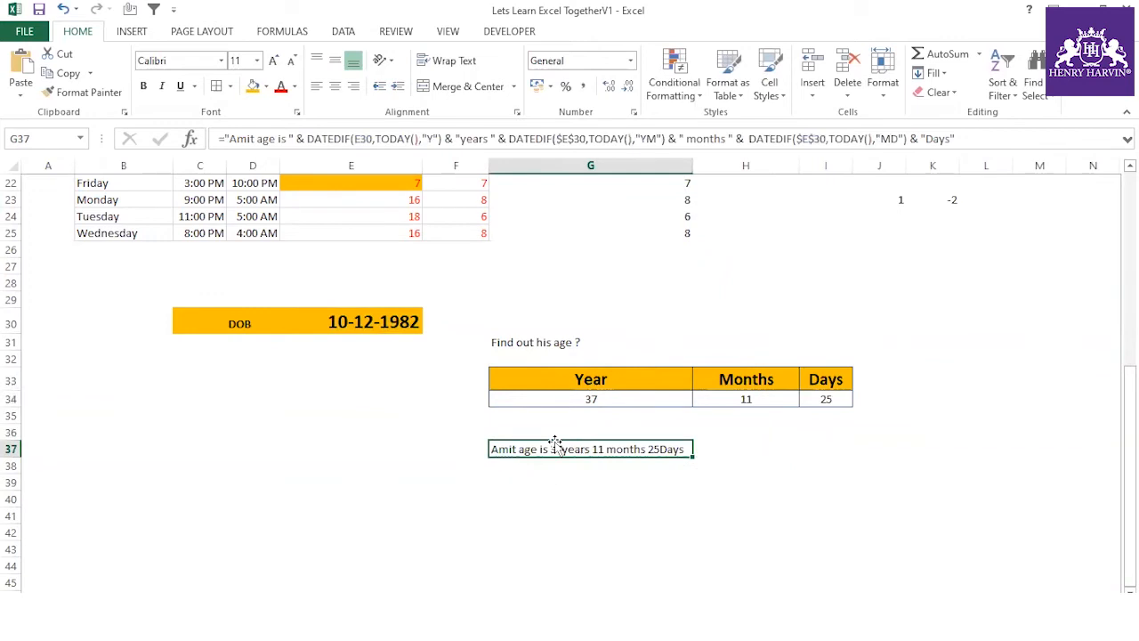
left_click(463, 139)
key("Return")
left_click(528, 493)
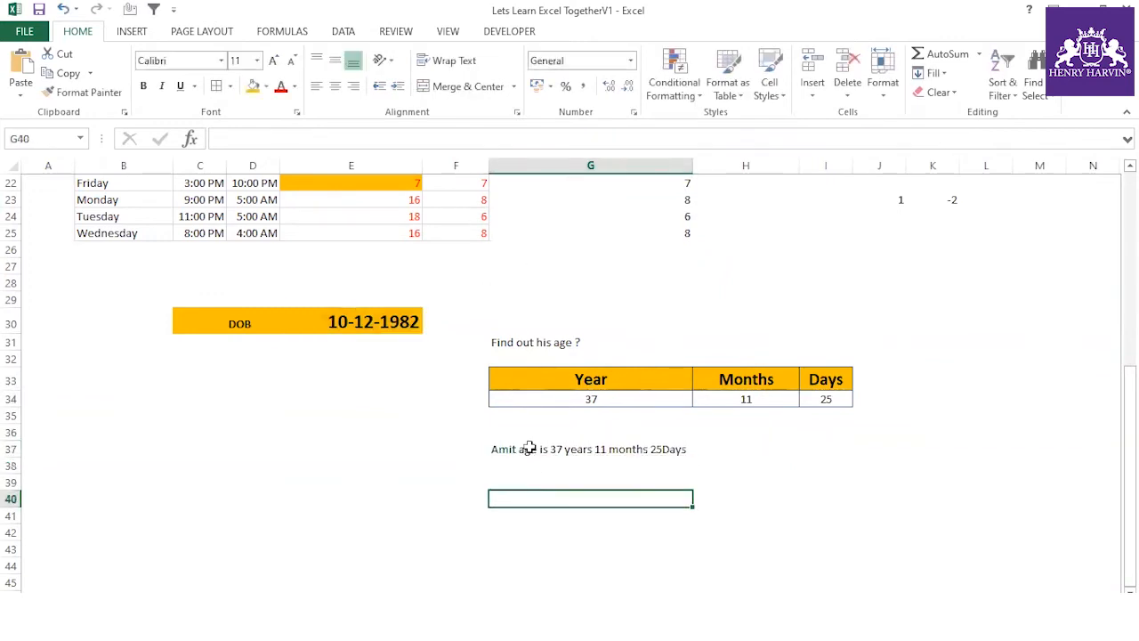
- Add a space before the word Days in the G37 formula
left_click(527, 447)
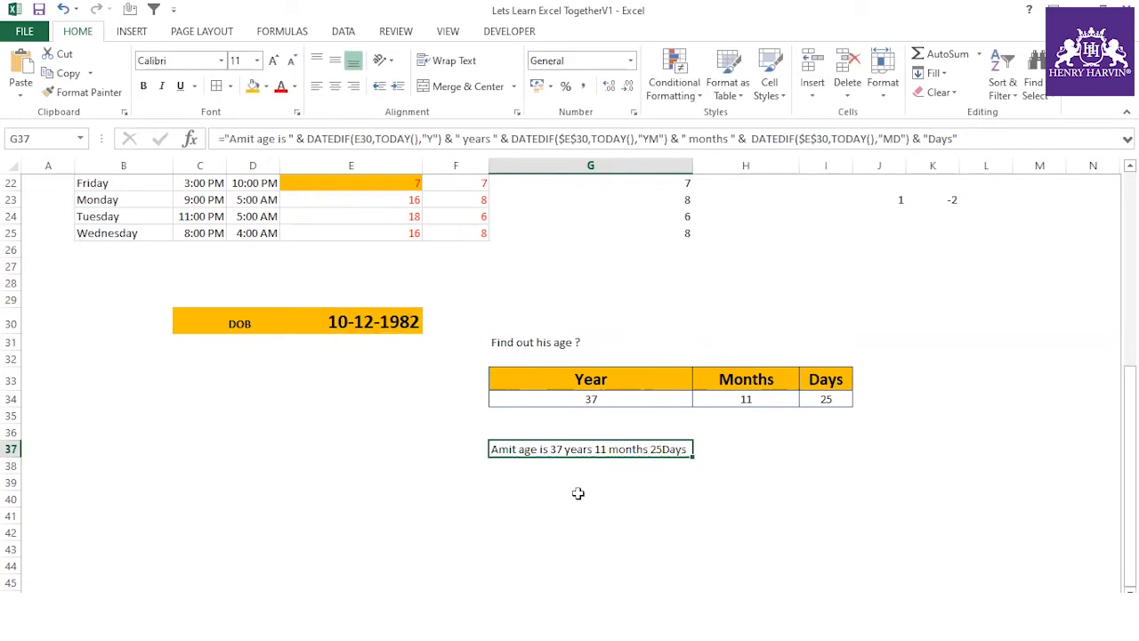
left_click(925, 139)
key("Return")
left_click(575, 512)
left_click(598, 401)
left_click(746, 400)
left_click(828, 400)
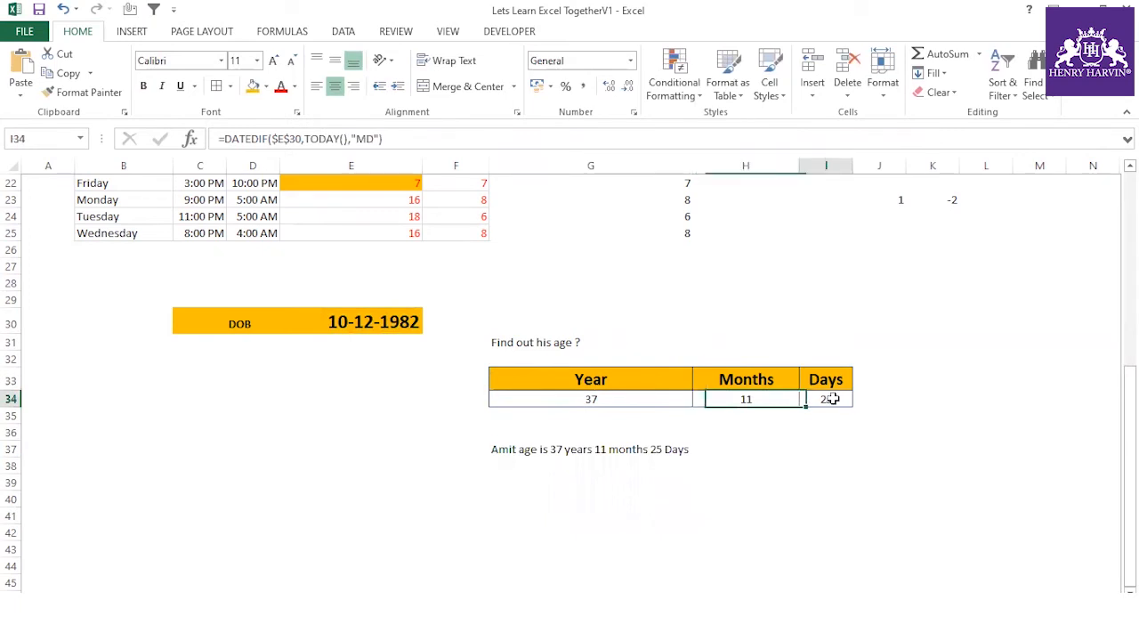
- Make the age sentence in G37 bold and enlarge its font to size 14
left_click(549, 445)
key("ctrl+b")
left_click(579, 500)
left_click(522, 451)
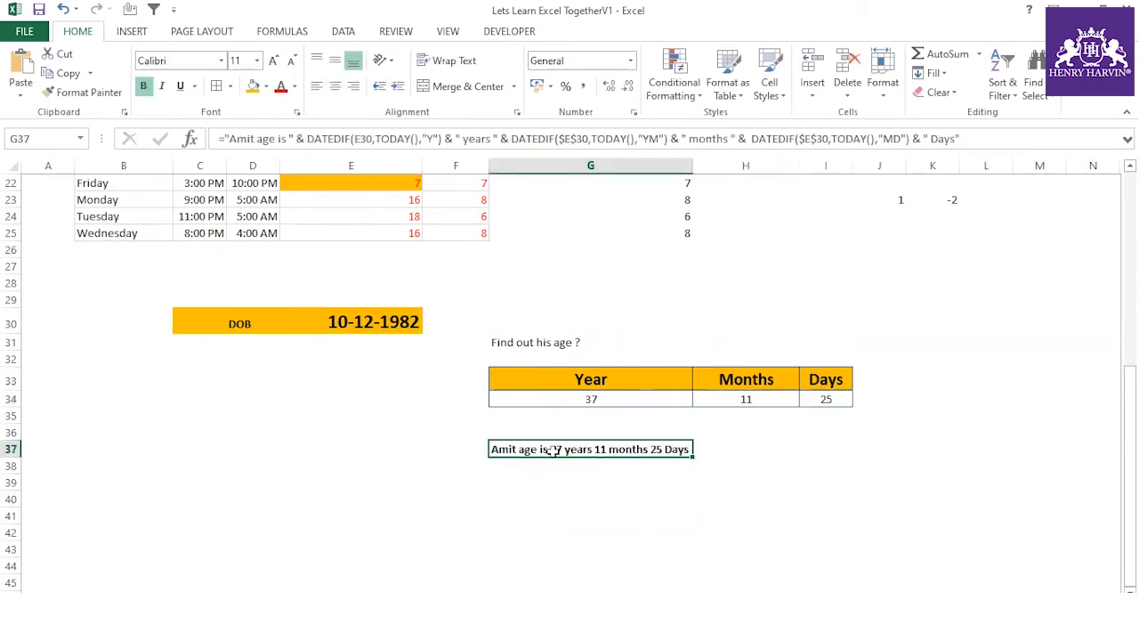
left_click(273, 60)
left_click(273, 60)
left_click(630, 489)
- Autofit column G to the enlarged age sentence
double_click(696, 173)
left_click(841, 509)
left_click(569, 453)
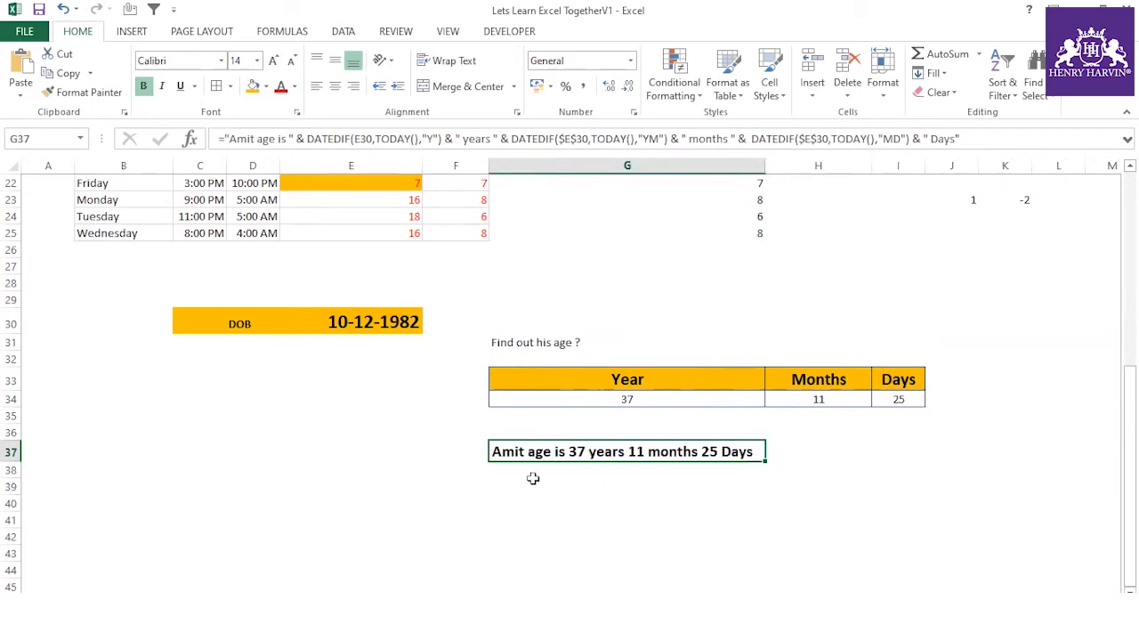
scroll(363, 369, "up", 3)
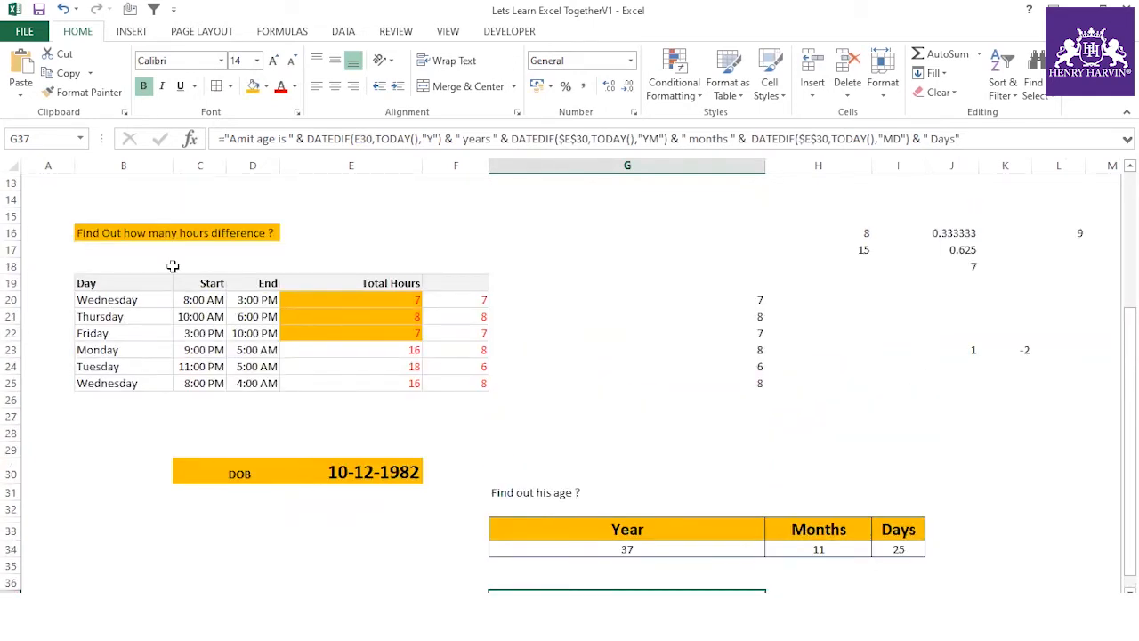
left_click(211, 301)
left_click(258, 303)
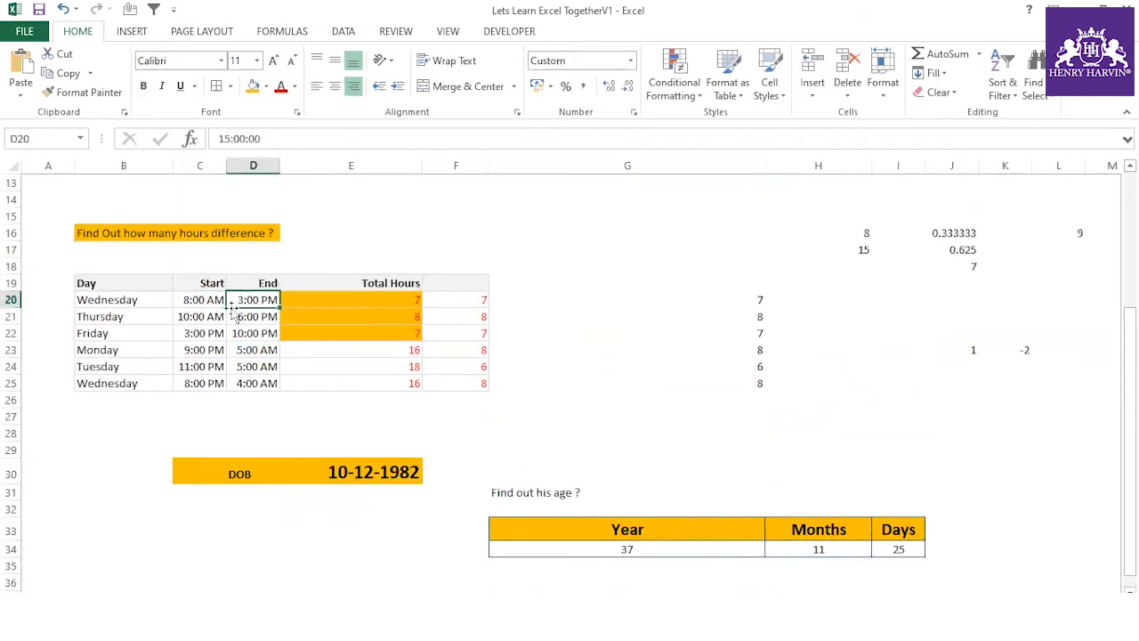
left_click(219, 317)
scroll(356, 363, "down", 2)
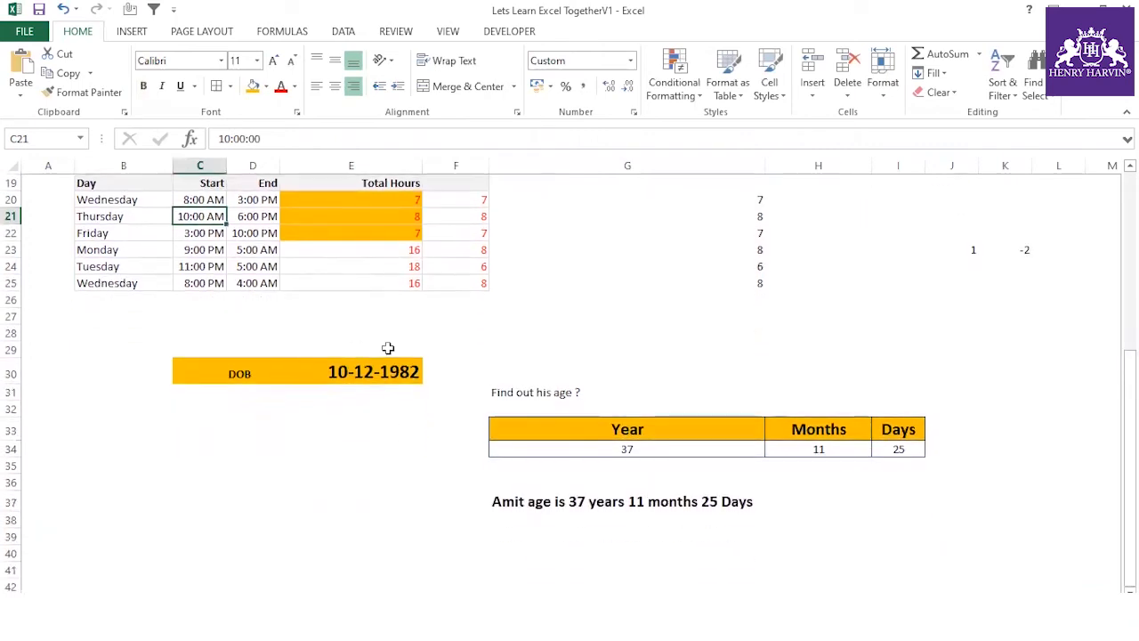
left_click(371, 369)
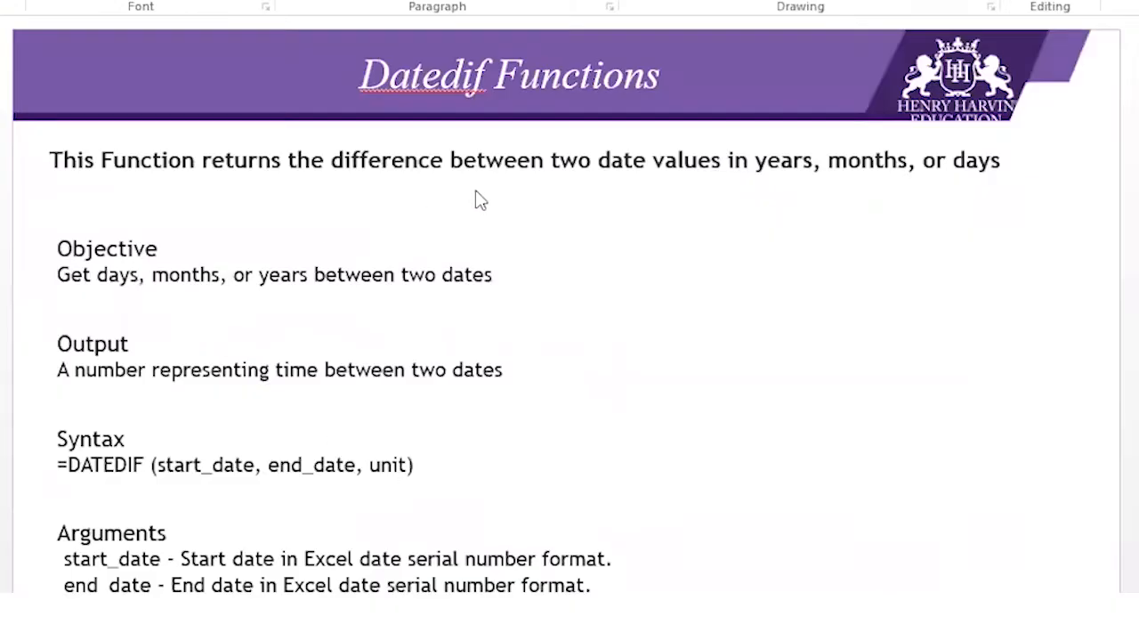
- Advance the presentation to the Xlookup Functions slide
key("Page_Down")
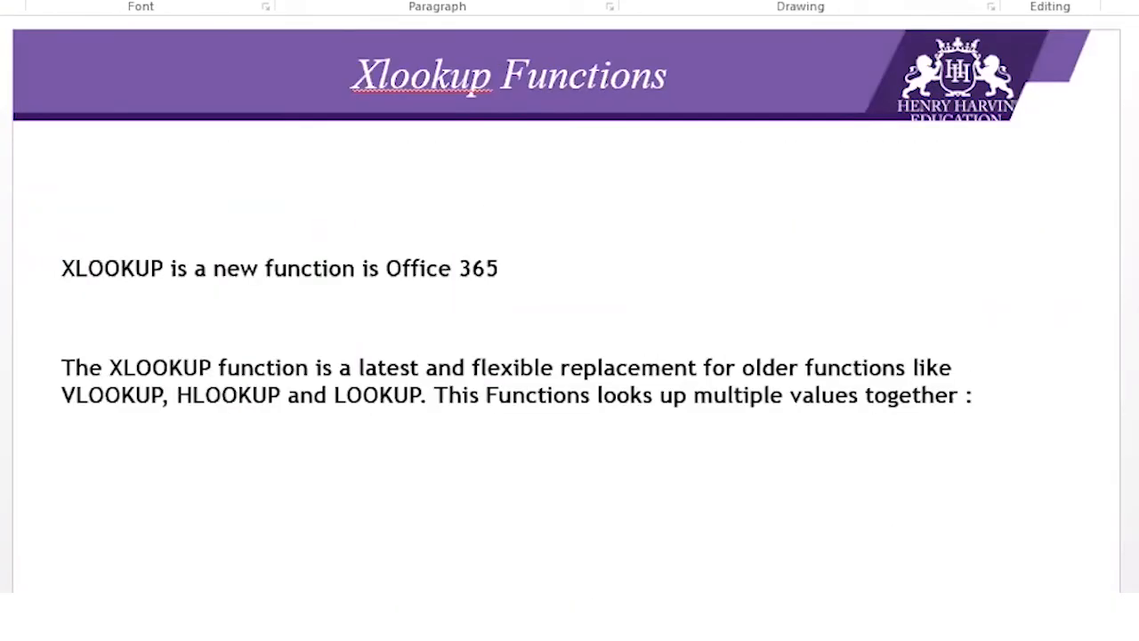
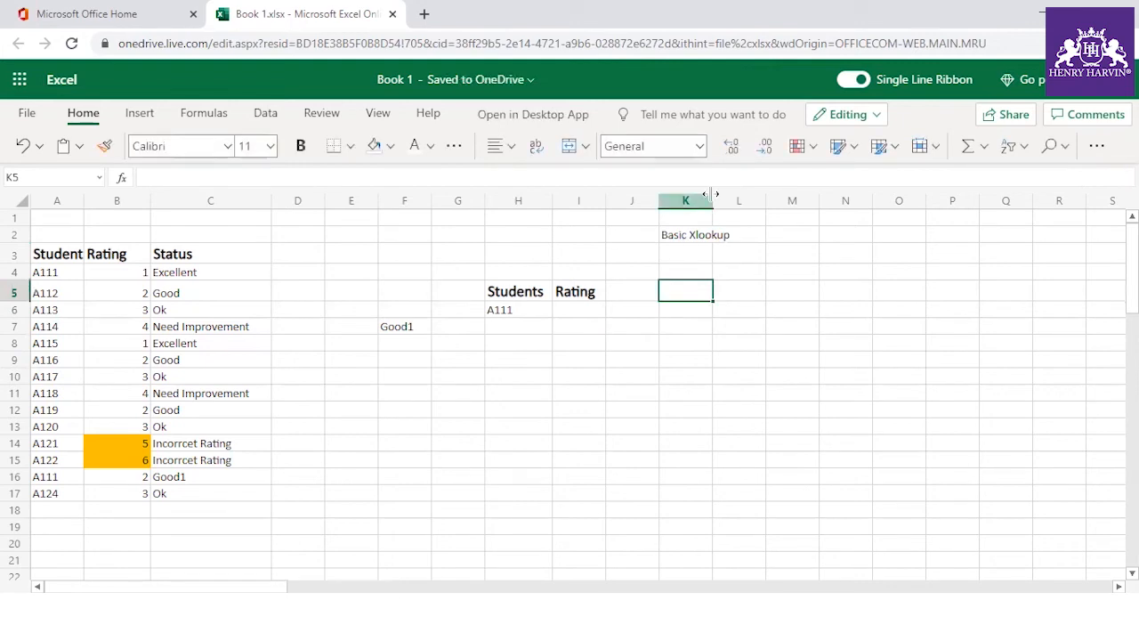
- Widen column K to fit the Basic Xlookup label
left_click_drag(714, 201, 739, 200)
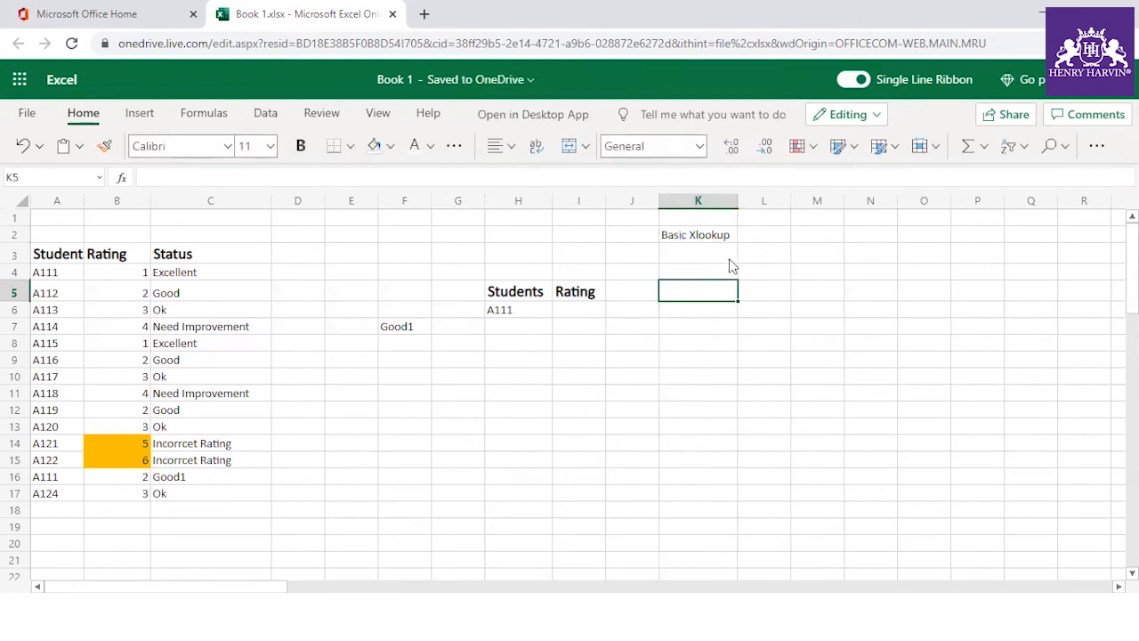
left_click(579, 315)
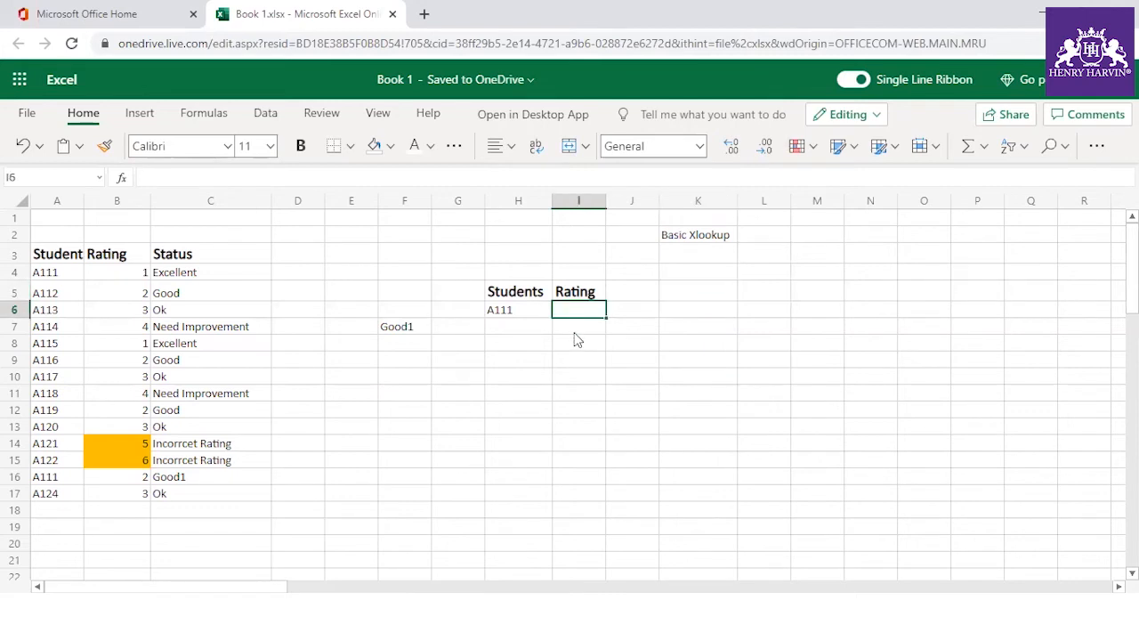
left_click(581, 358)
left_click(537, 311)
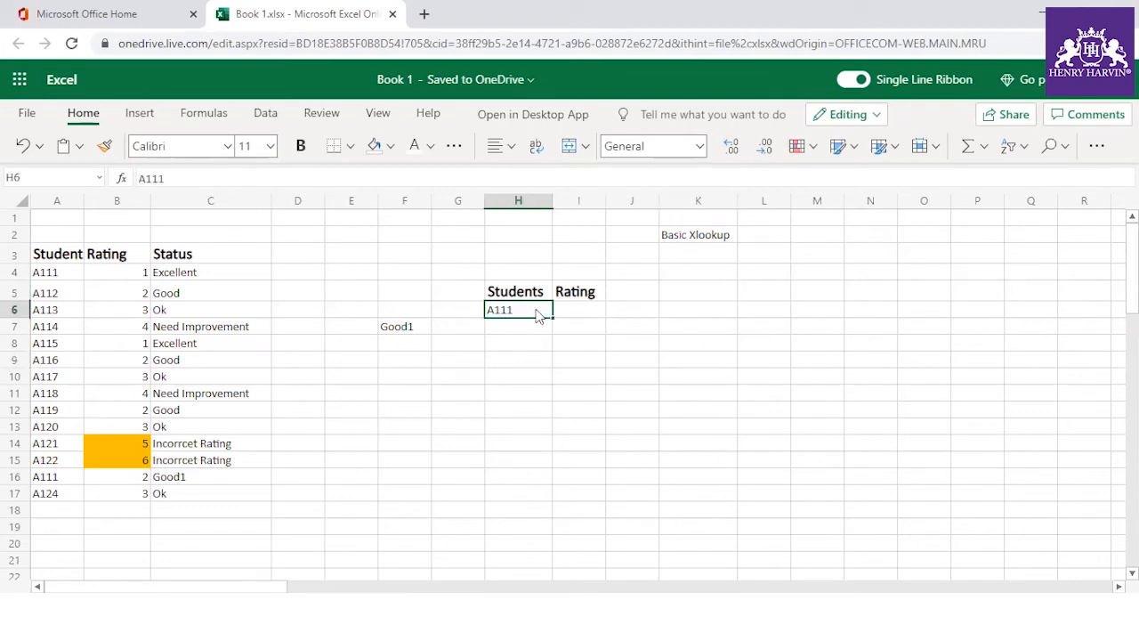
- Enter =XLOOKUP(H6,A4:A17,C4:C17) in I6 to return the status of student A111
left_click(579, 306)
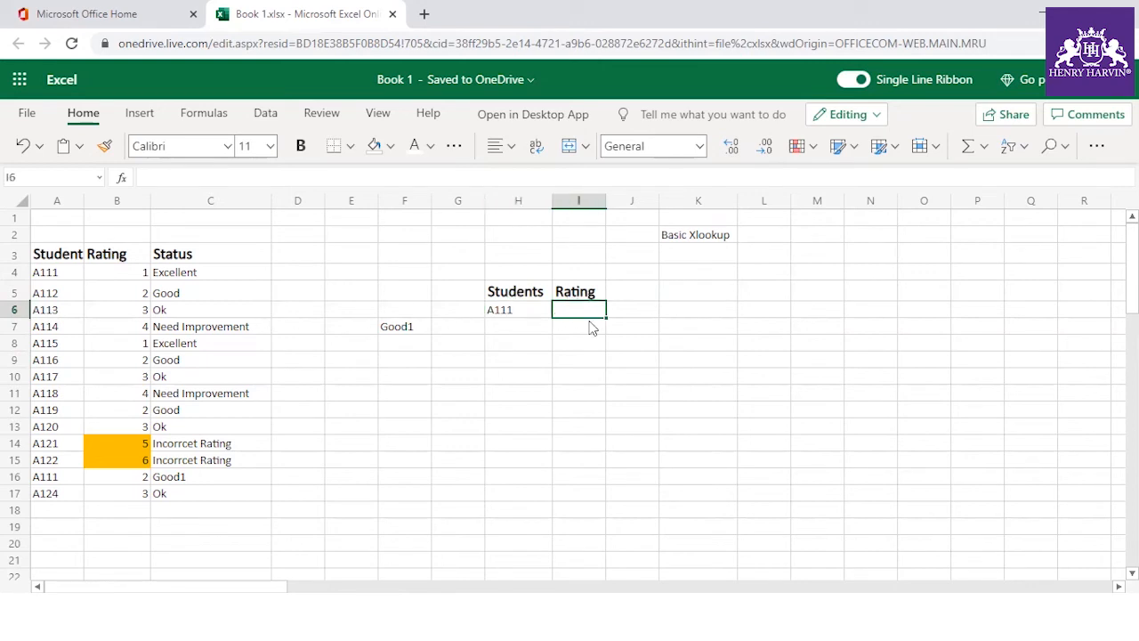
type("=Xloo")
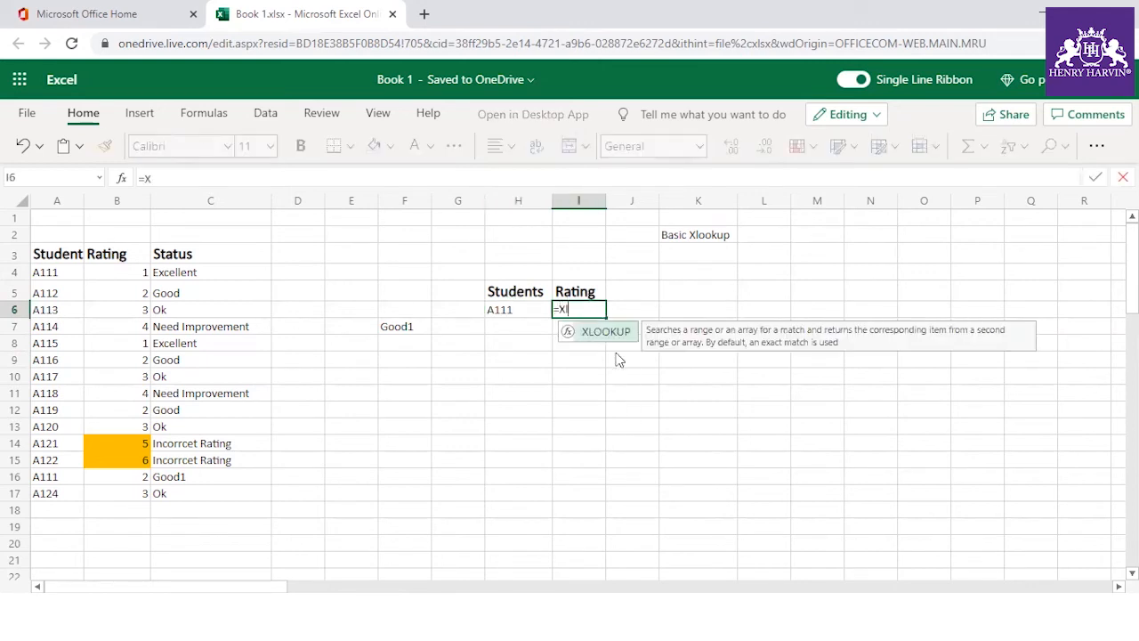
double_click(605, 332)
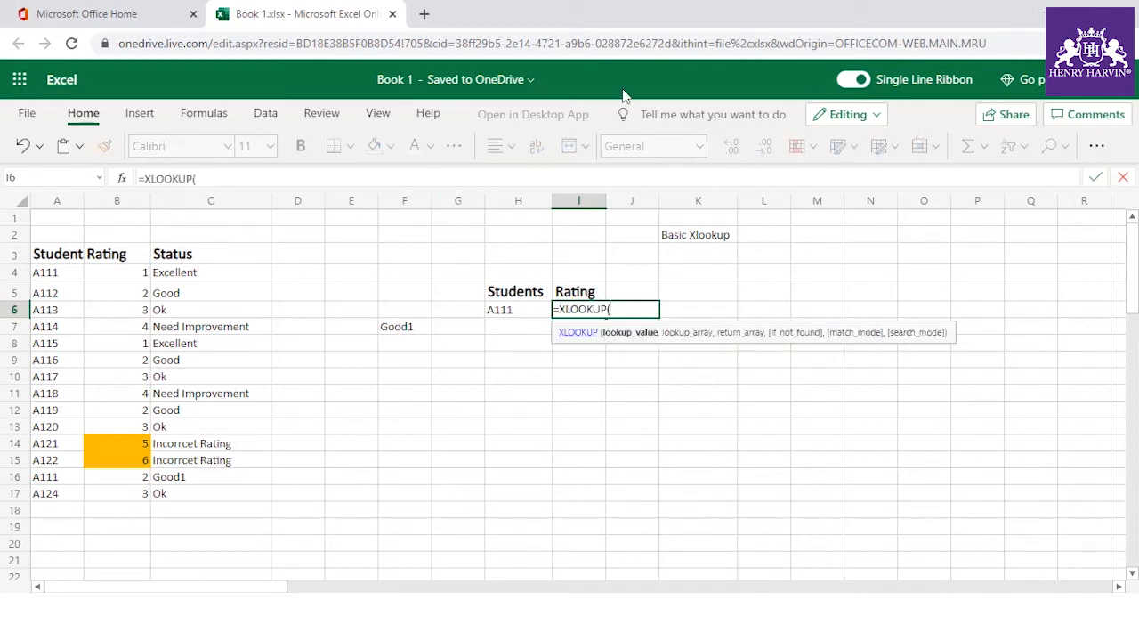
left_click(516, 307)
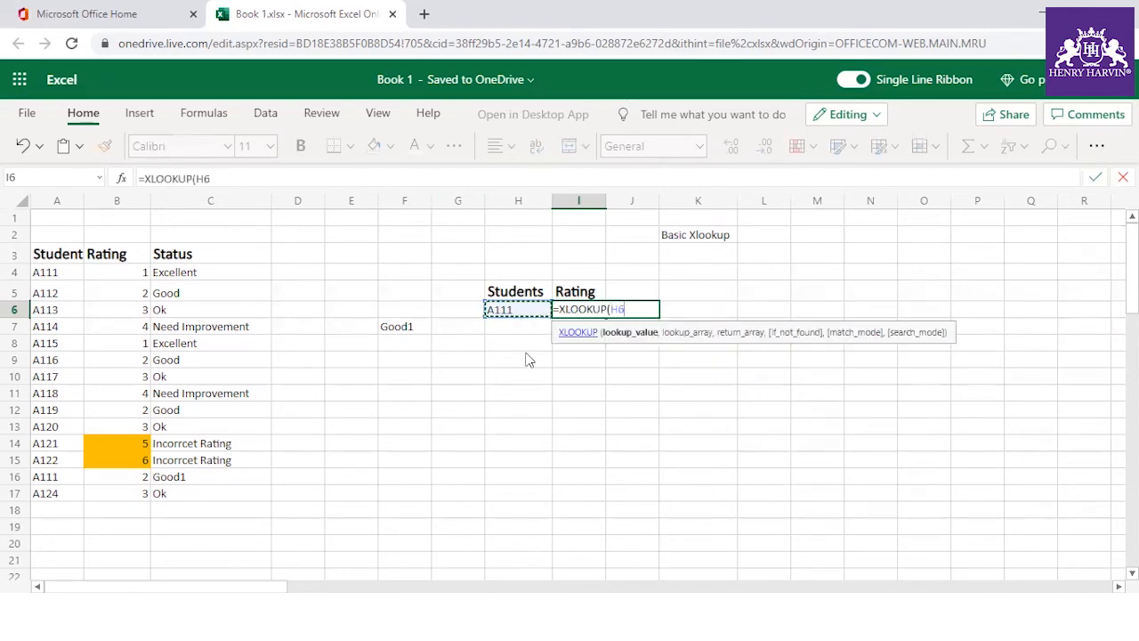
type(",")
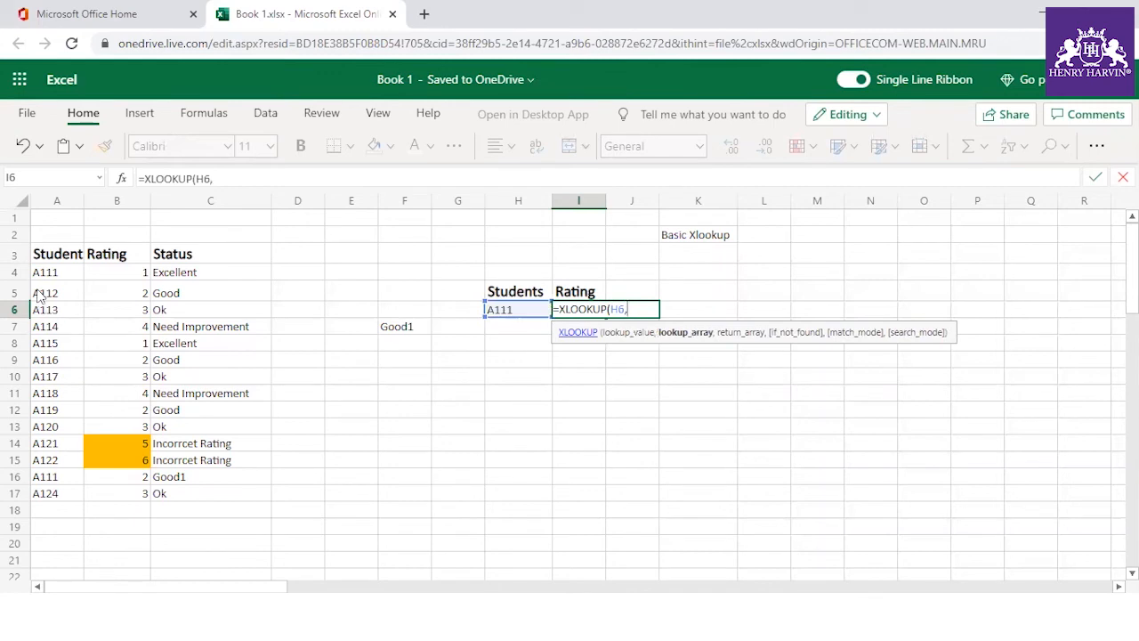
left_click_drag(51, 276, 77, 500)
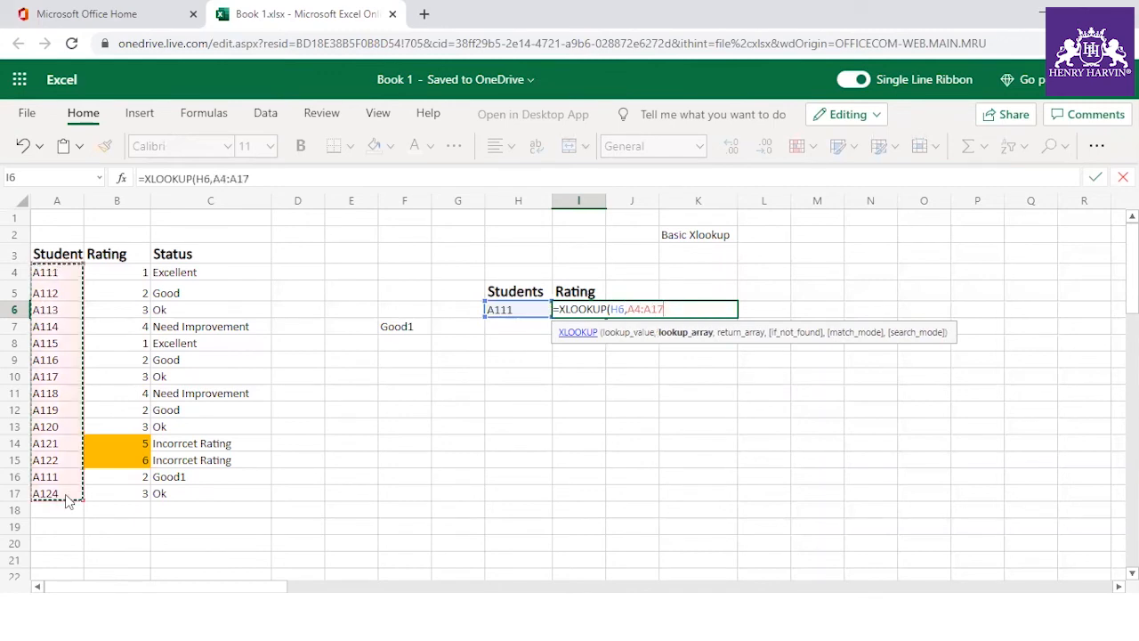
type(",")
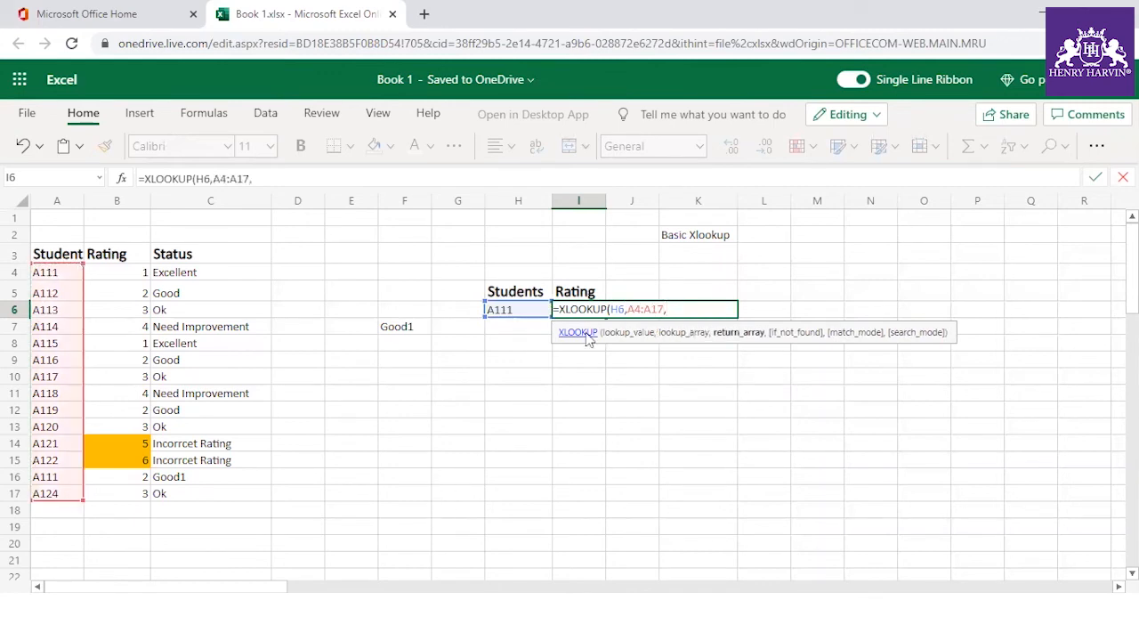
left_click(179, 278)
left_click_drag(179, 283, 205, 494)
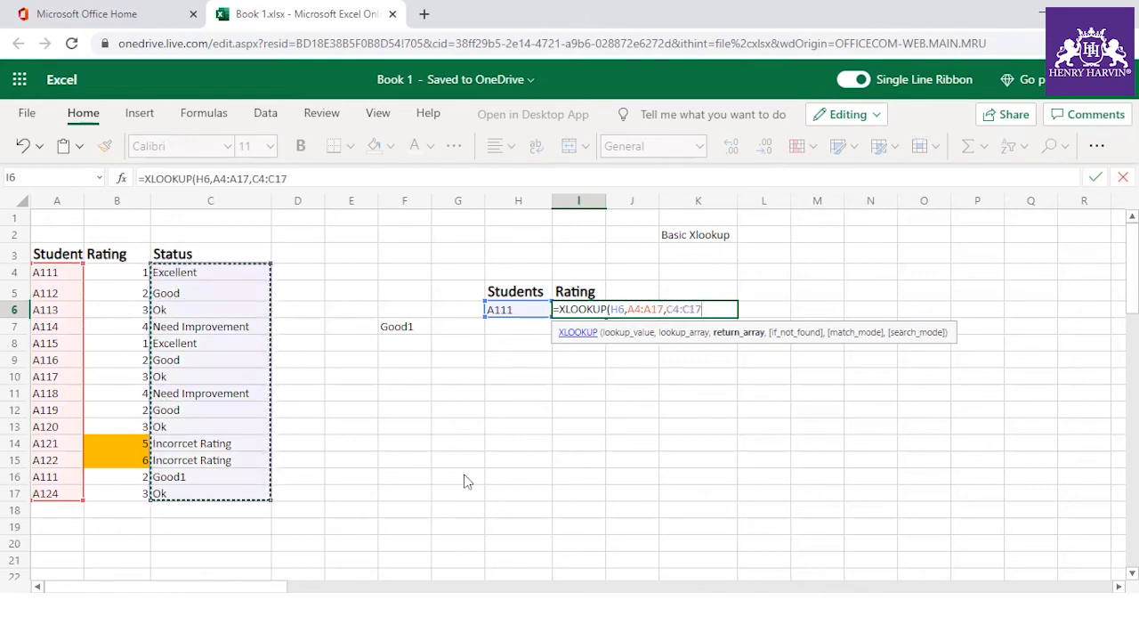
type(")")
key("Return")
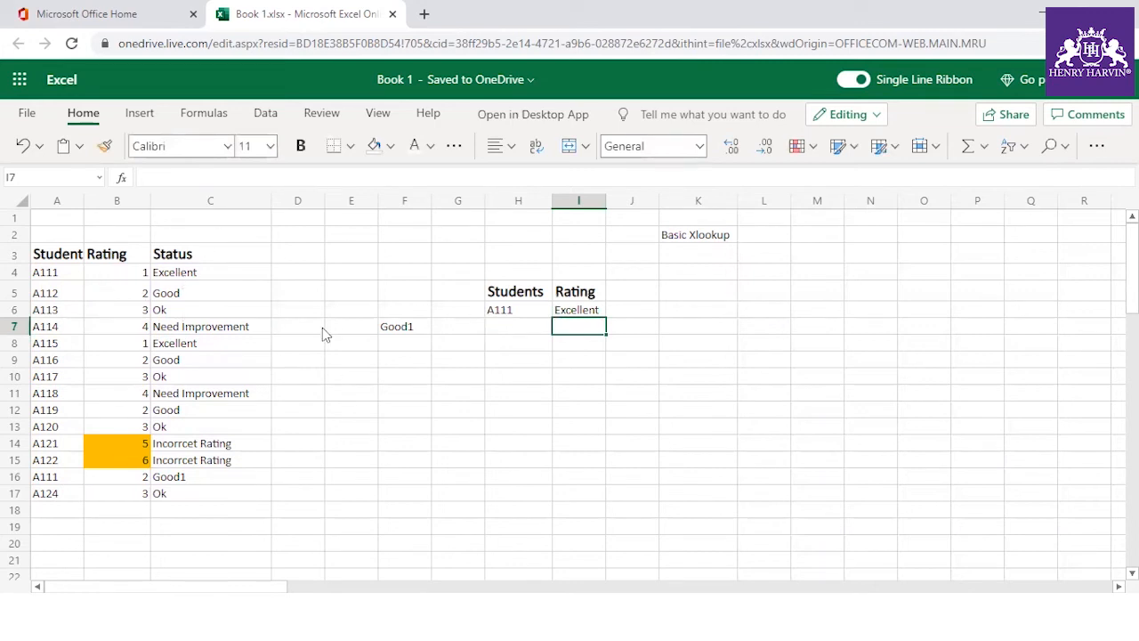
left_click(570, 309)
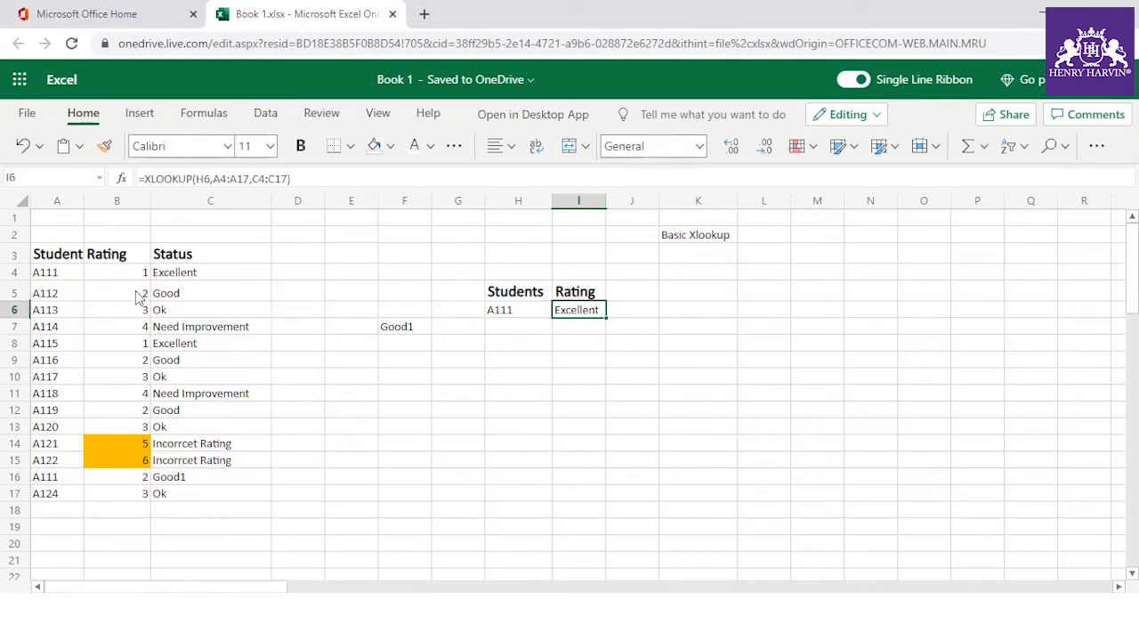
- Copy the Students column A3:A17 to column D, starting at D3 beside the Status column
left_click_drag(51, 255, 47, 500)
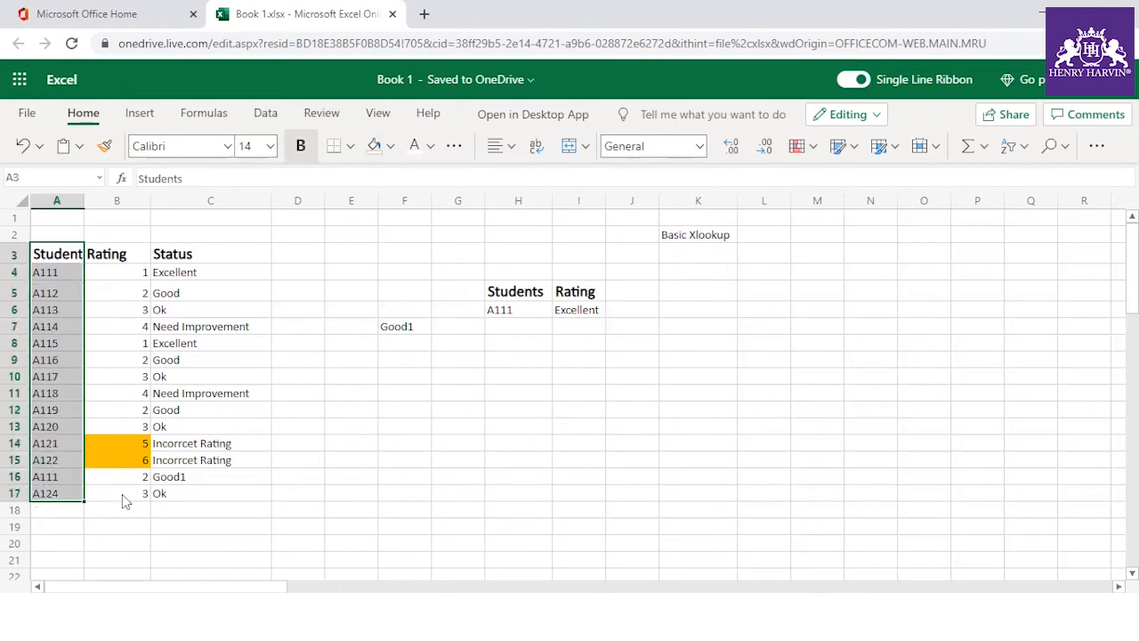
key("ctrl+c")
left_click(294, 256)
key("ctrl+v")
key("Escape")
- Delete the original Students column A
left_click(66, 203)
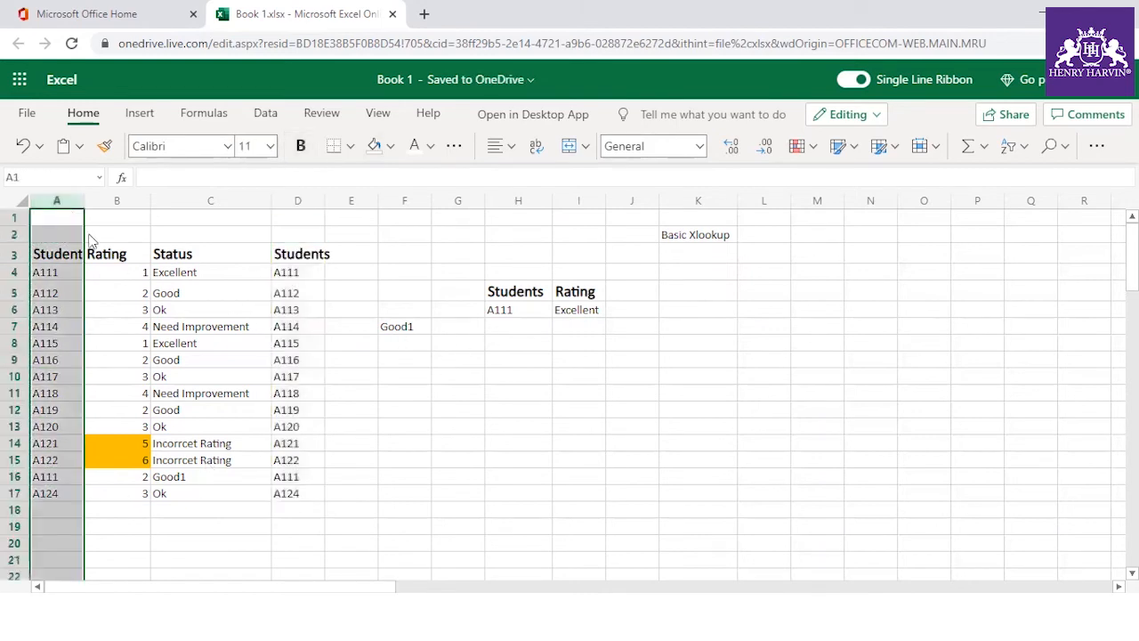
right_click(66, 203)
left_click(122, 350)
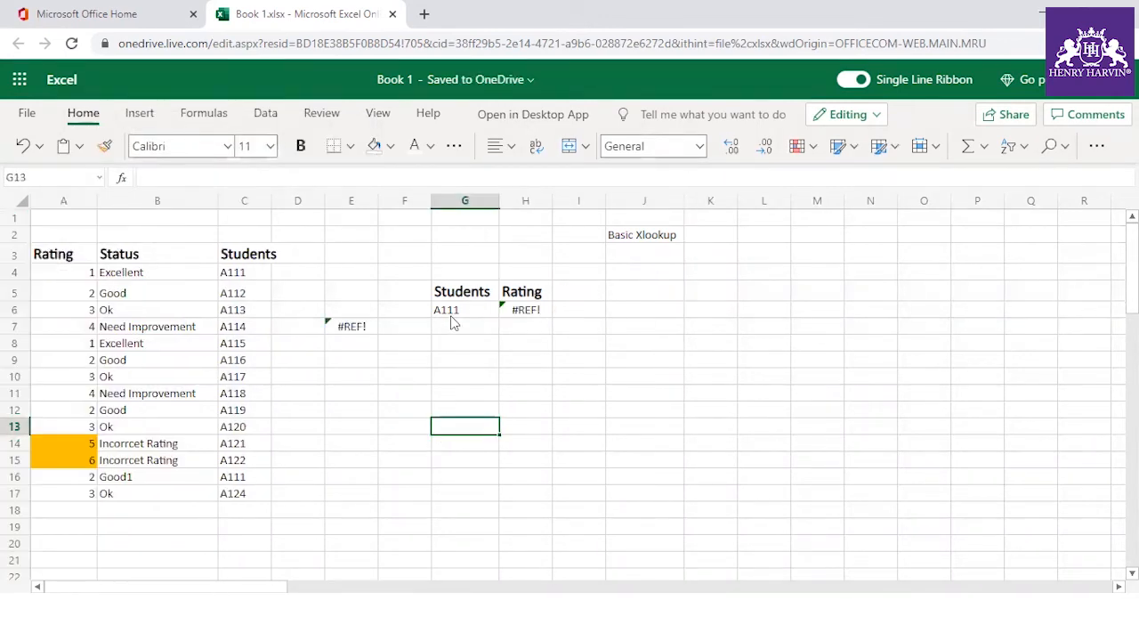
- Replace the broken lookup in H6 with =XLOOKUP(G6,C4:C17,B4:B17), searching the Students column and returning from the Status column
left_click(507, 308)
key("Delete")
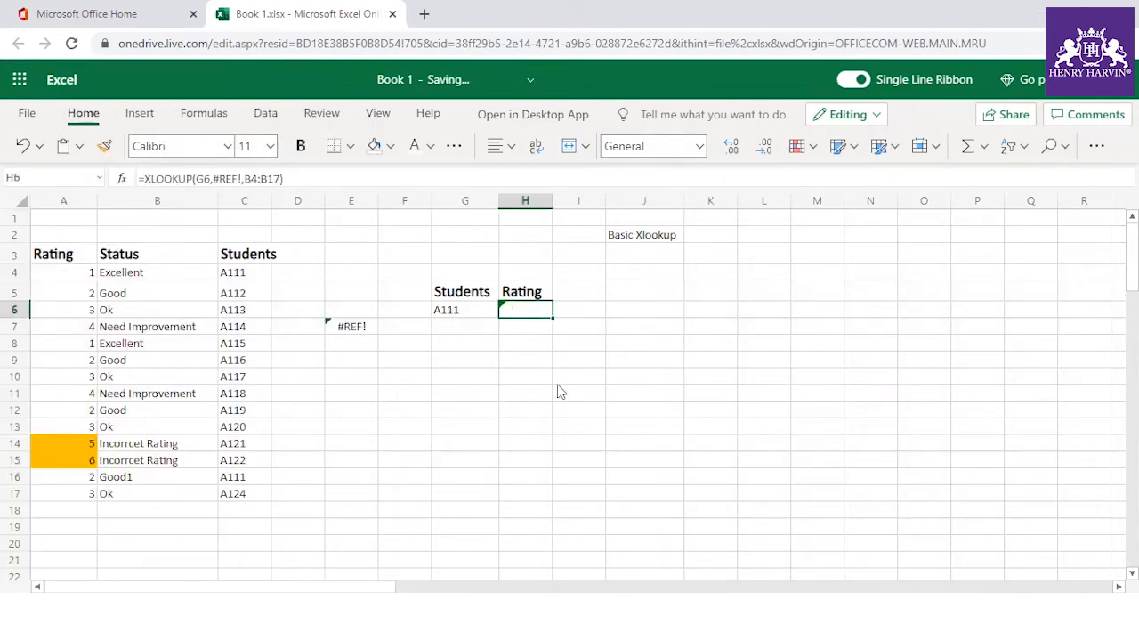
type("=xlo")
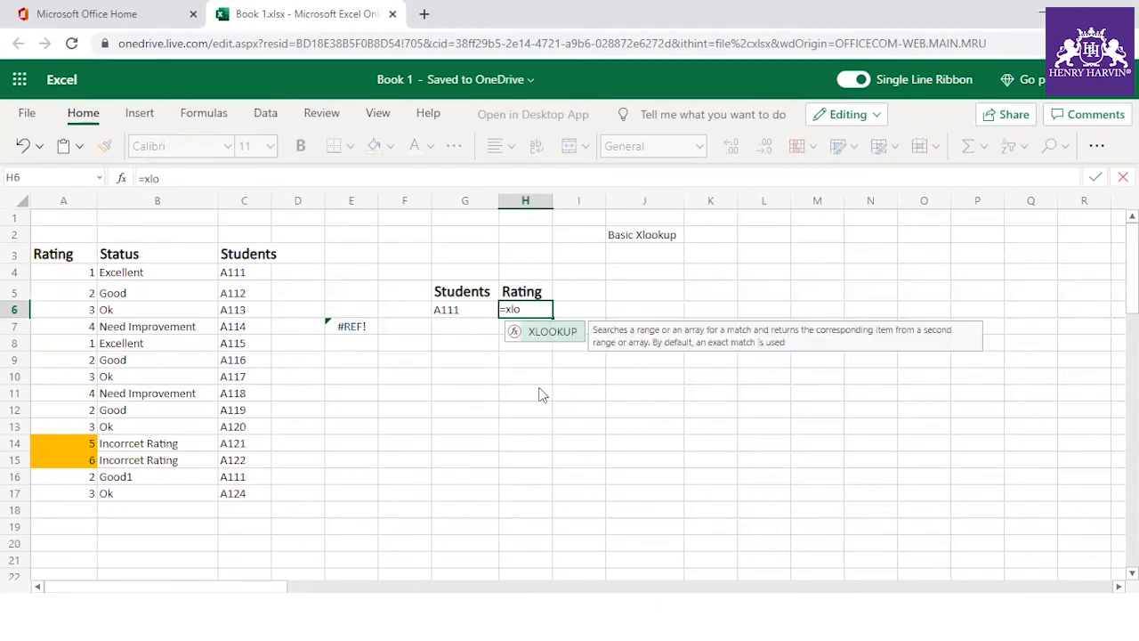
double_click(555, 330)
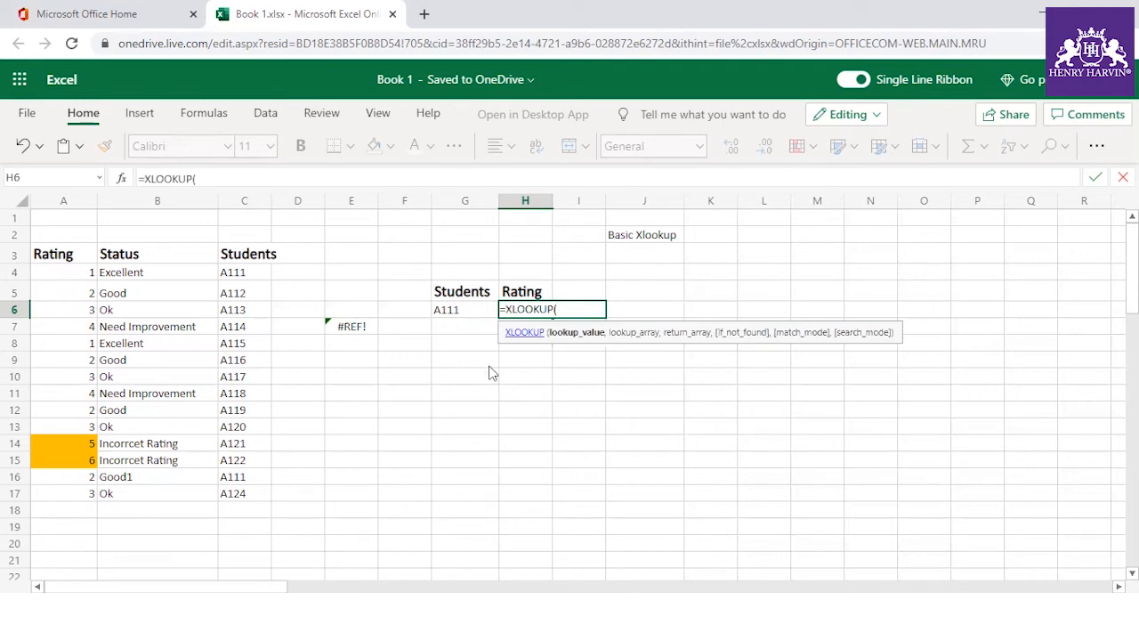
left_click(471, 311)
type(",")
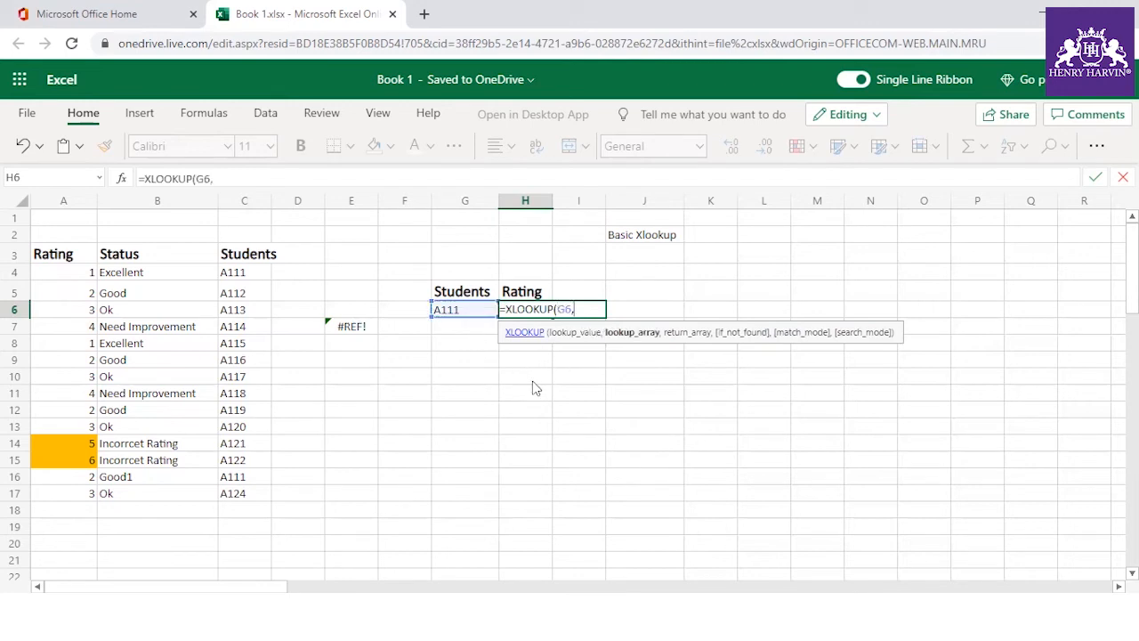
left_click_drag(238, 273, 245, 493)
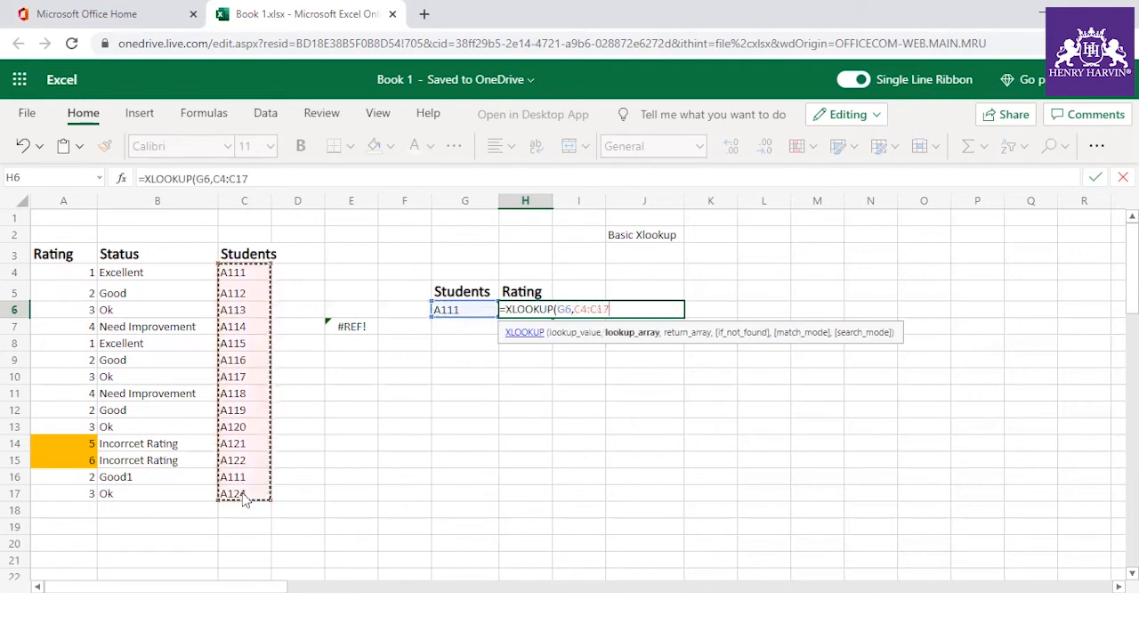
type(",")
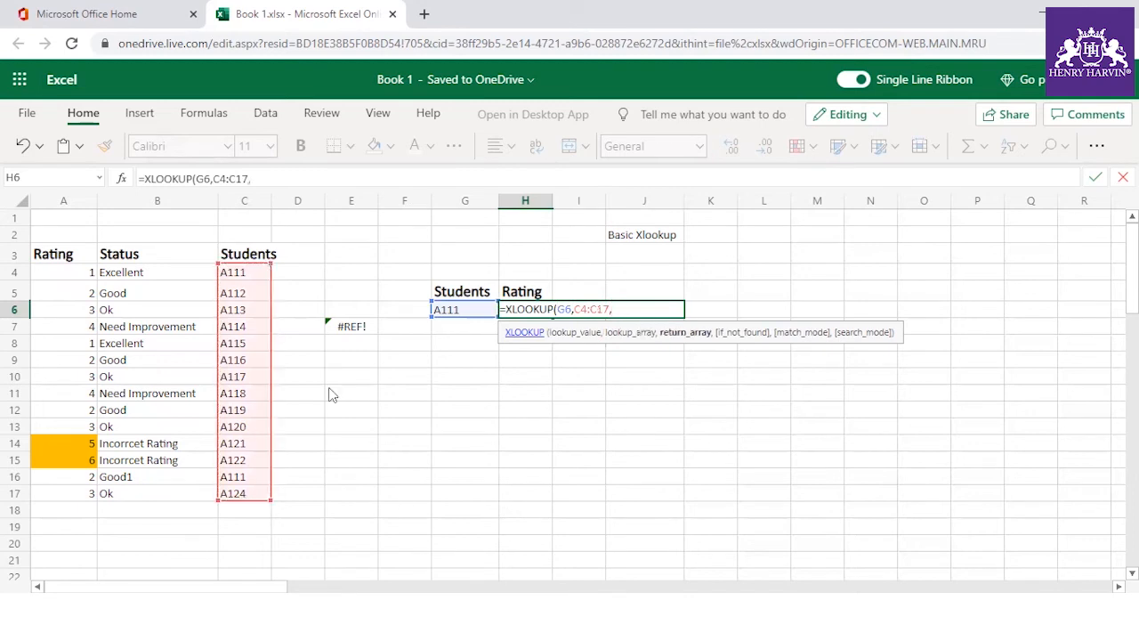
left_click_drag(122, 270, 138, 500)
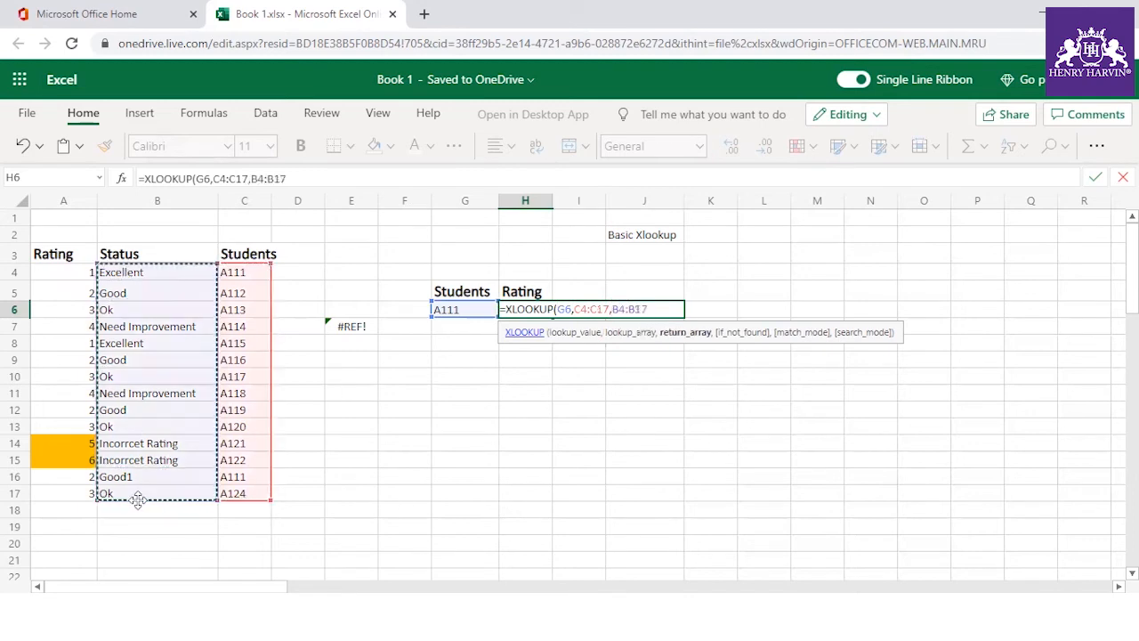
type(")")
key("Return")
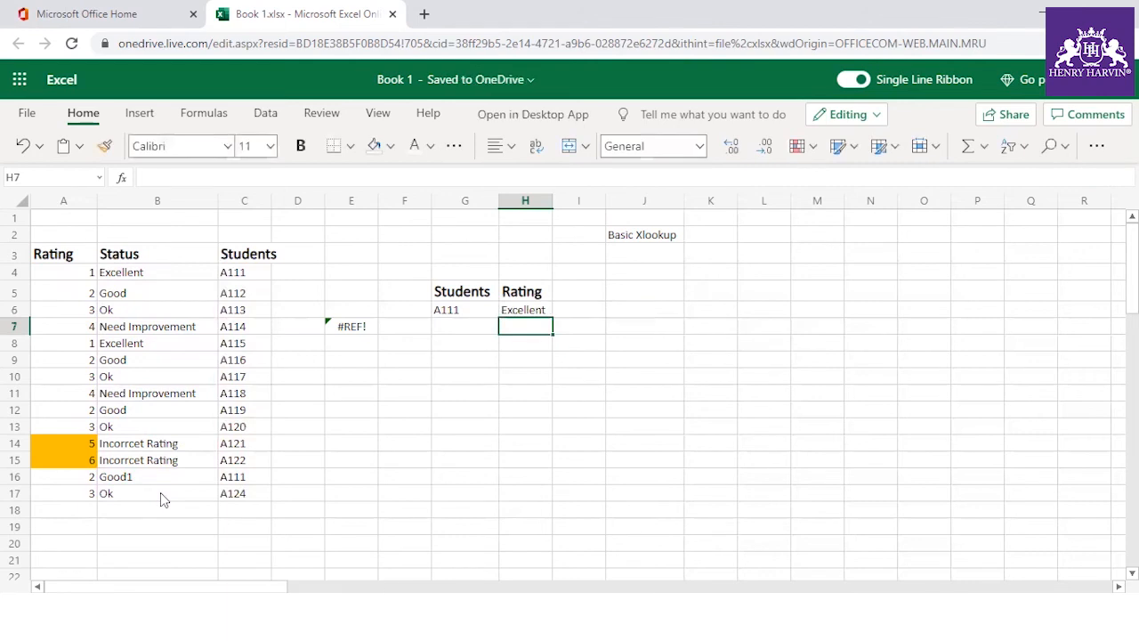
left_click(522, 312)
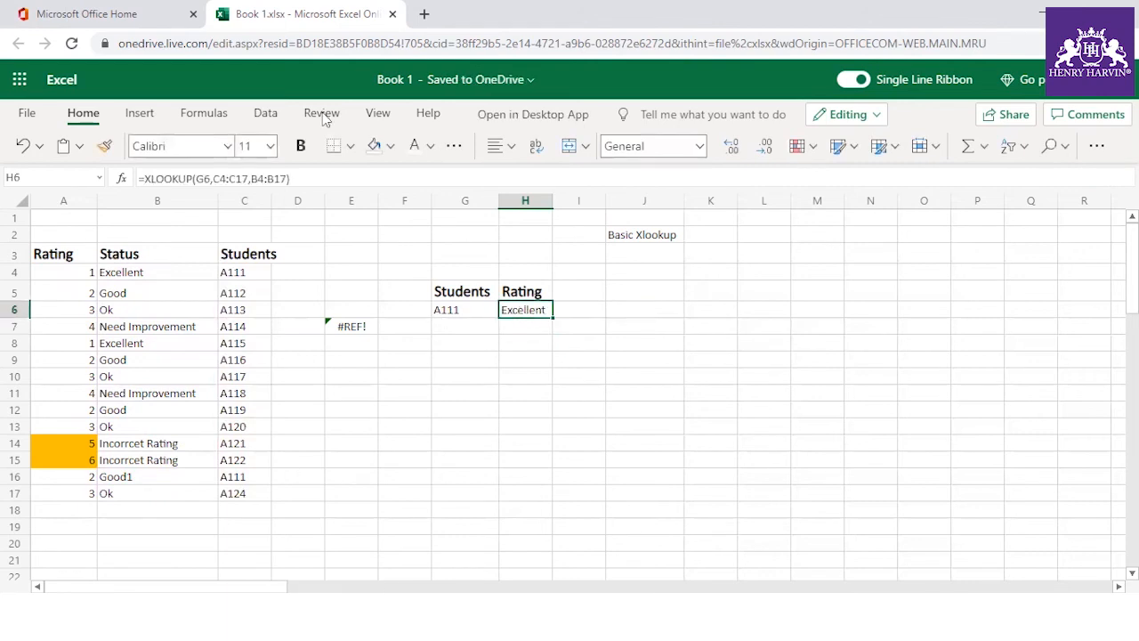
- Enter the label "Last value from Xlookup" in K5
left_click(654, 237)
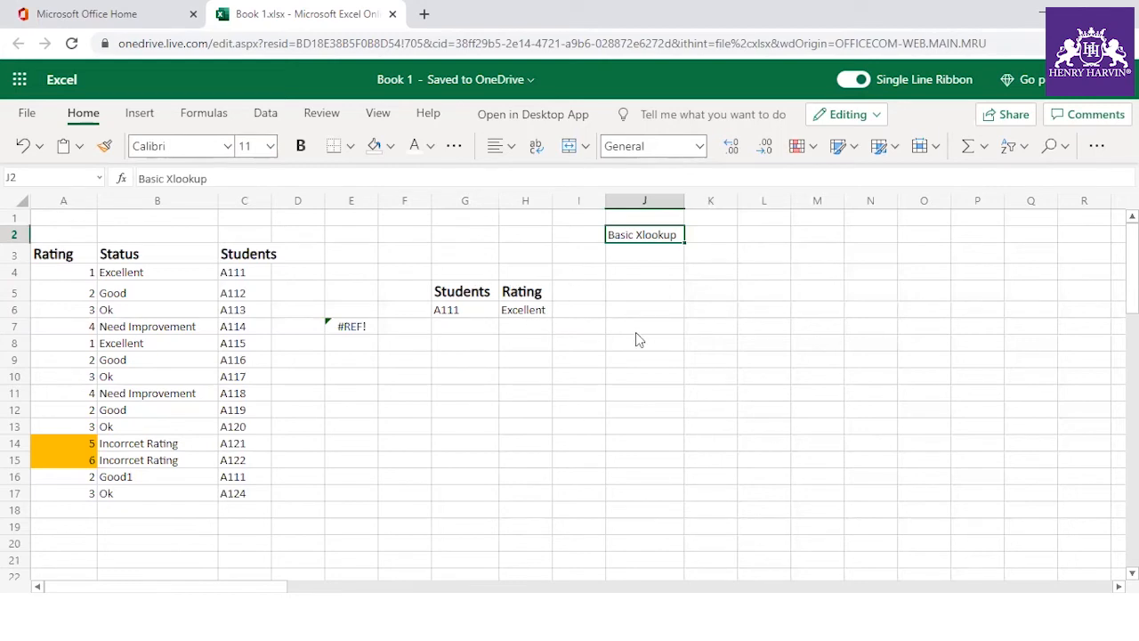
left_click(699, 289)
type("L")
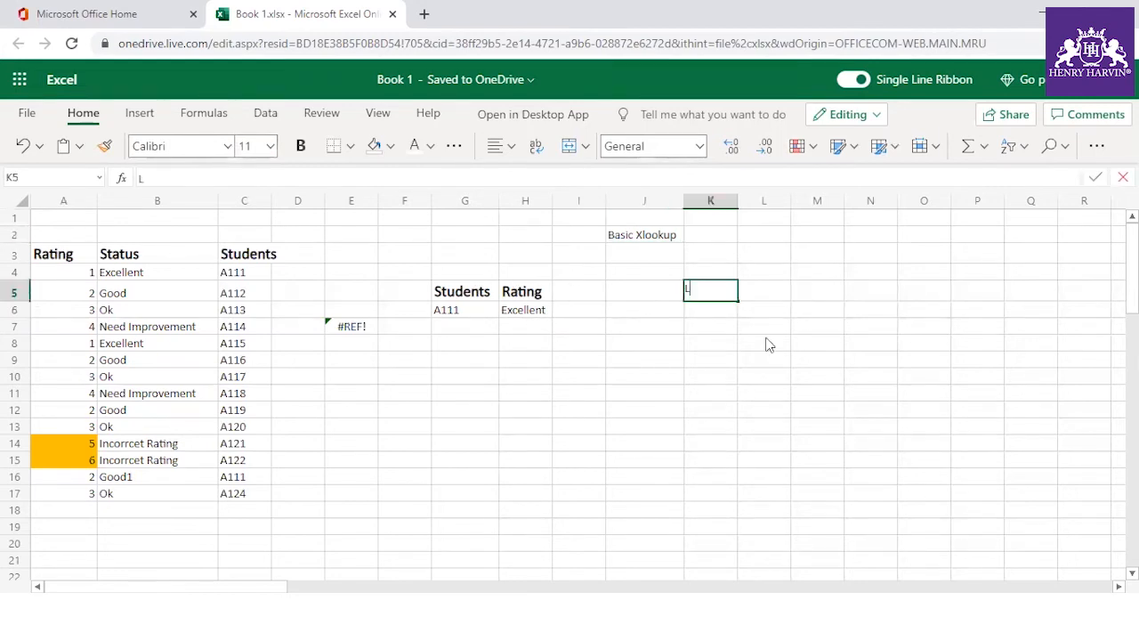
type("ast value ")
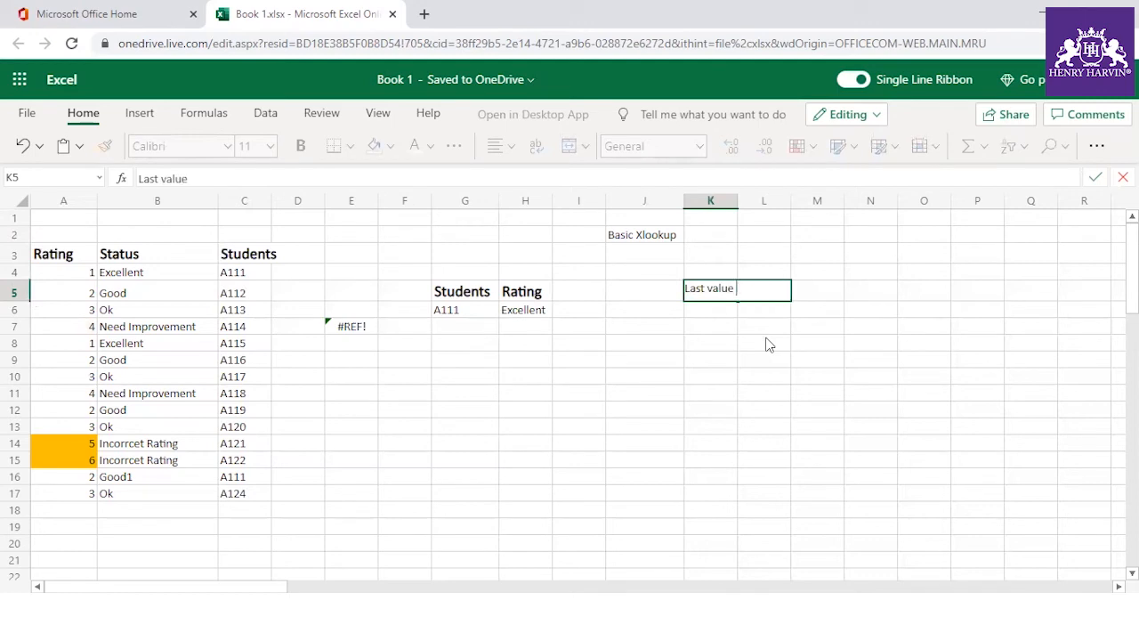
type("from Xlookup")
left_click(690, 408)
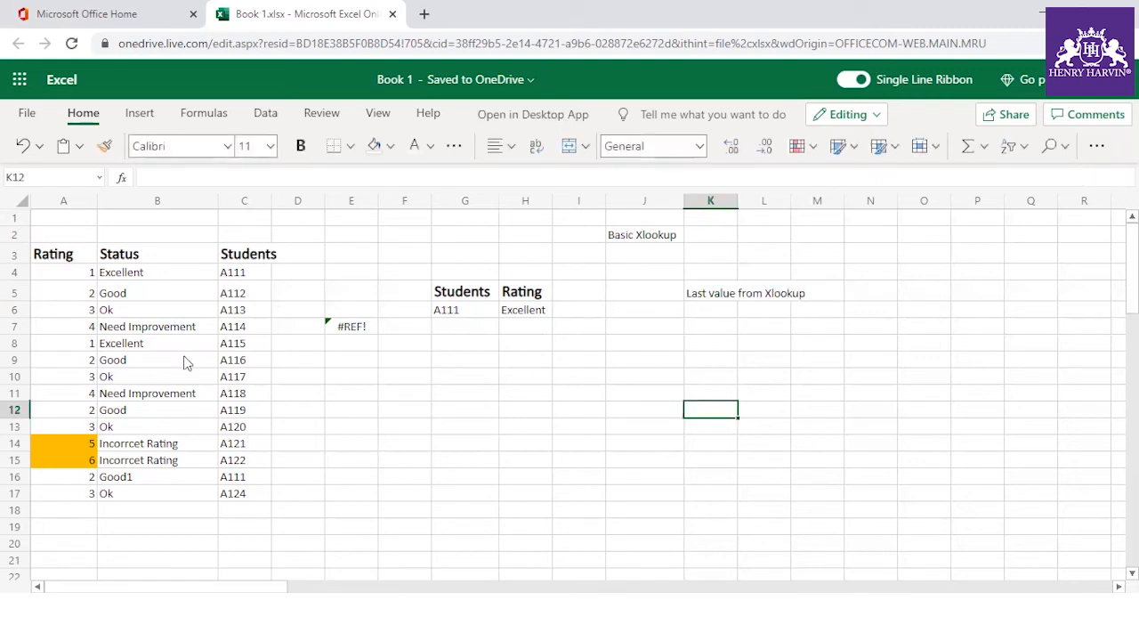
- Fill cell B16, the Good1 status of the repeated student A111, with the standard orange color
left_click(452, 318)
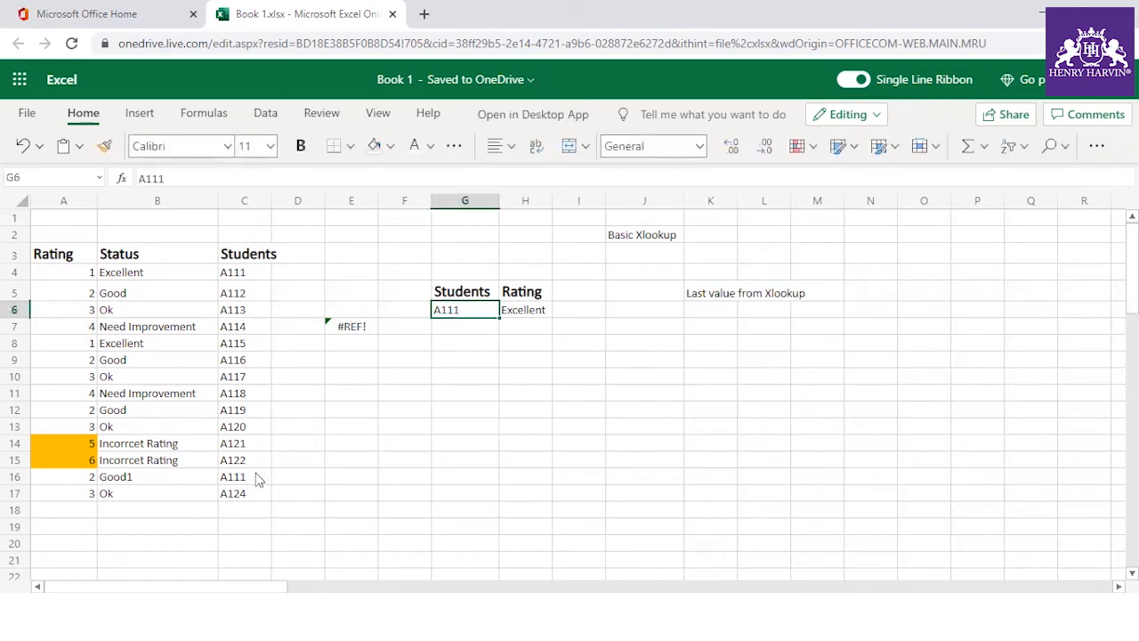
left_click(116, 482)
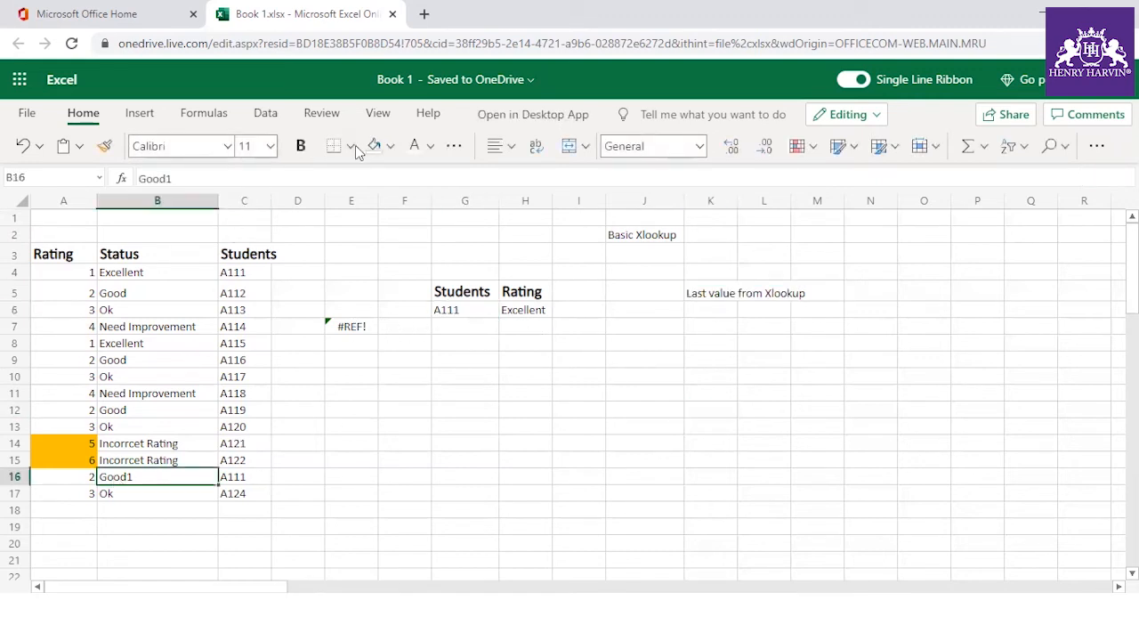
left_click(390, 146)
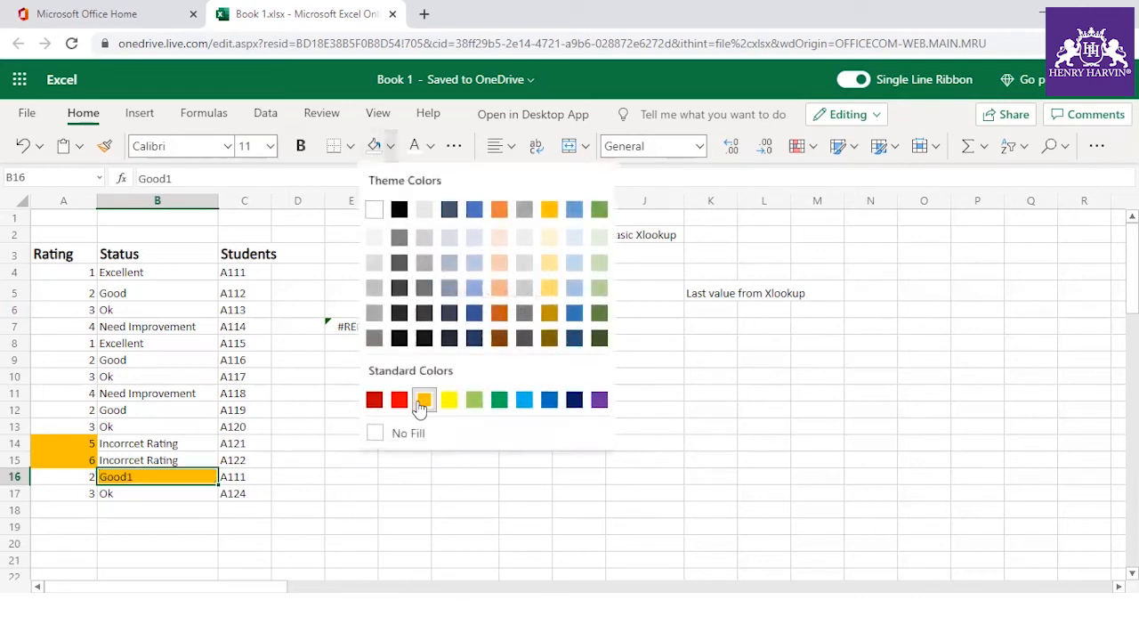
left_click(424, 400)
left_click(351, 477)
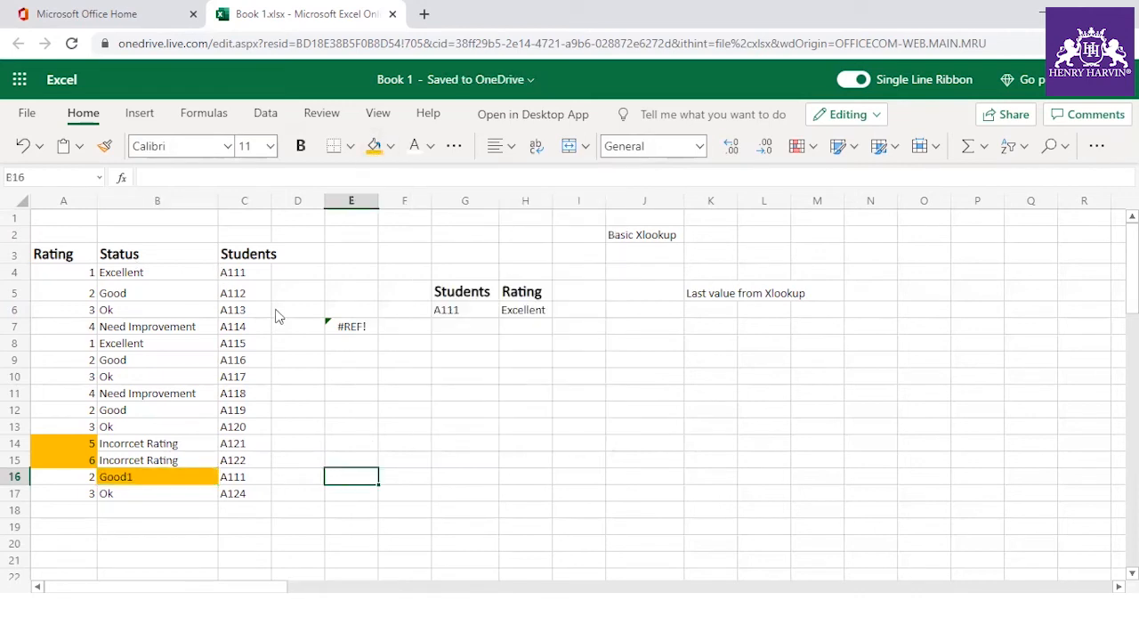
- Clear H6 and build an XLOOKUP for G6 there, using C4:C17 as the lookup array and B4:B17 as the return array
left_click(527, 310)
key("Delete")
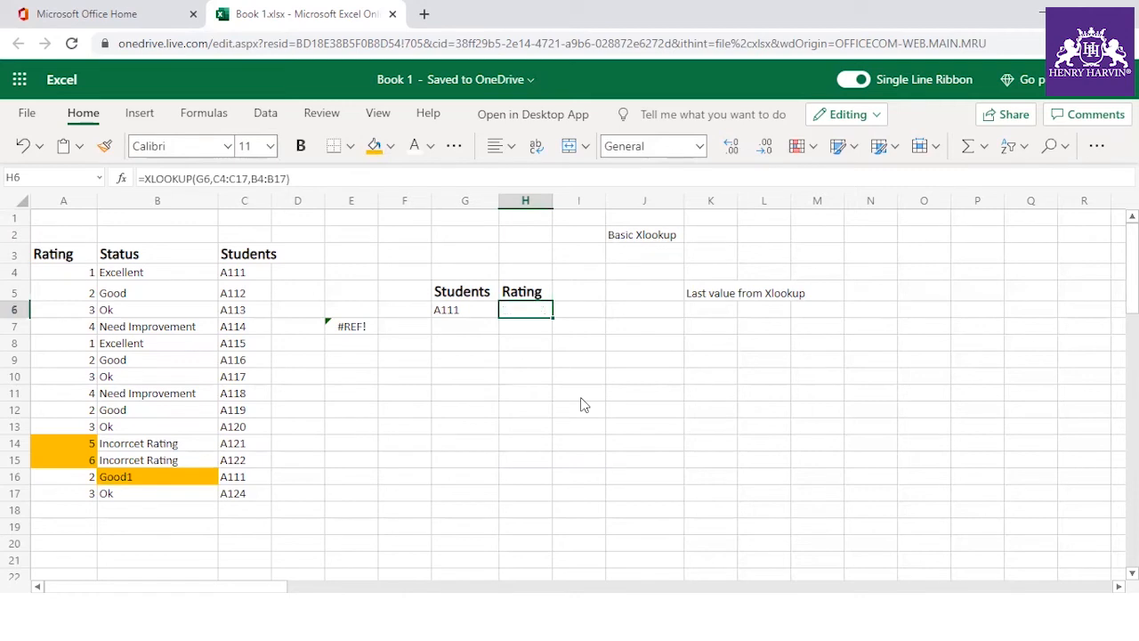
type("=xlook")
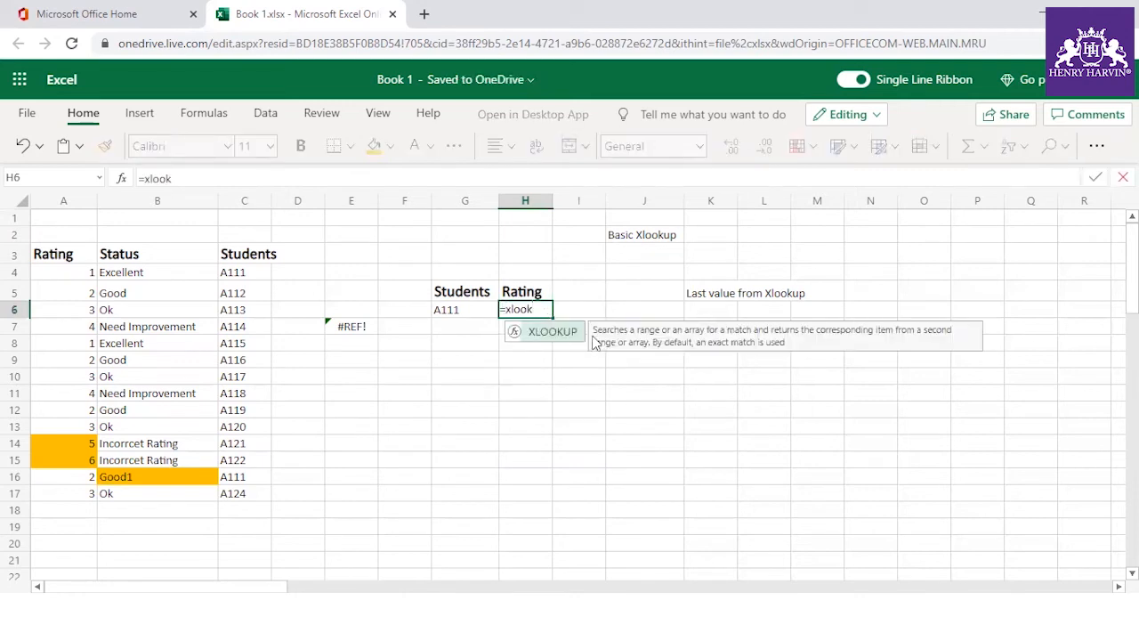
double_click(547, 331)
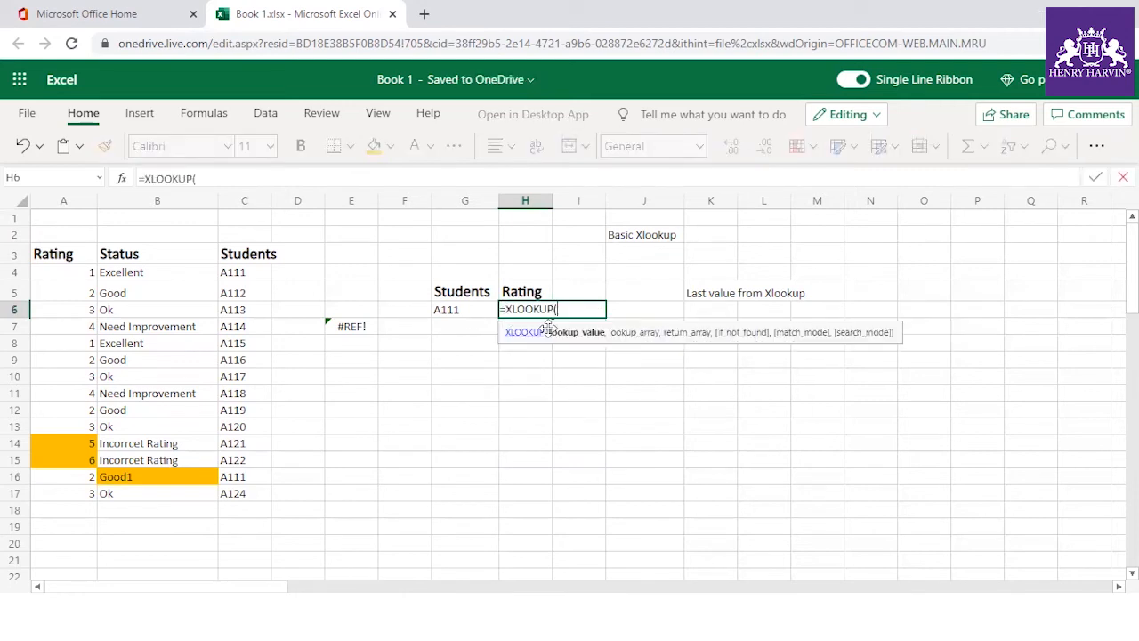
left_click(450, 310)
type(",")
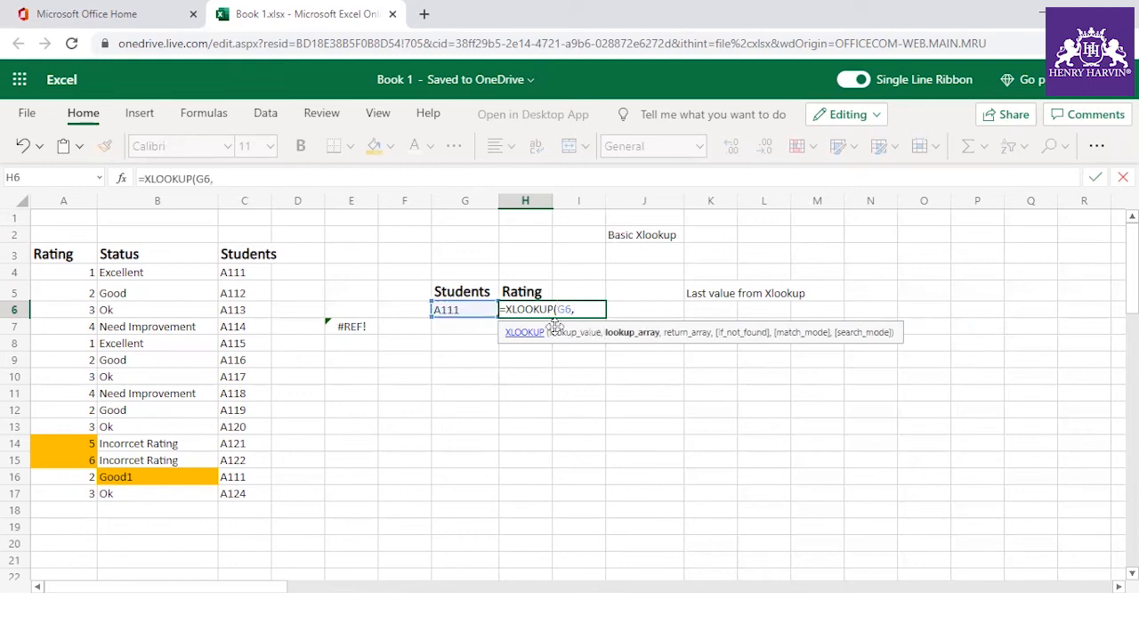
left_click_drag(237, 278, 262, 498)
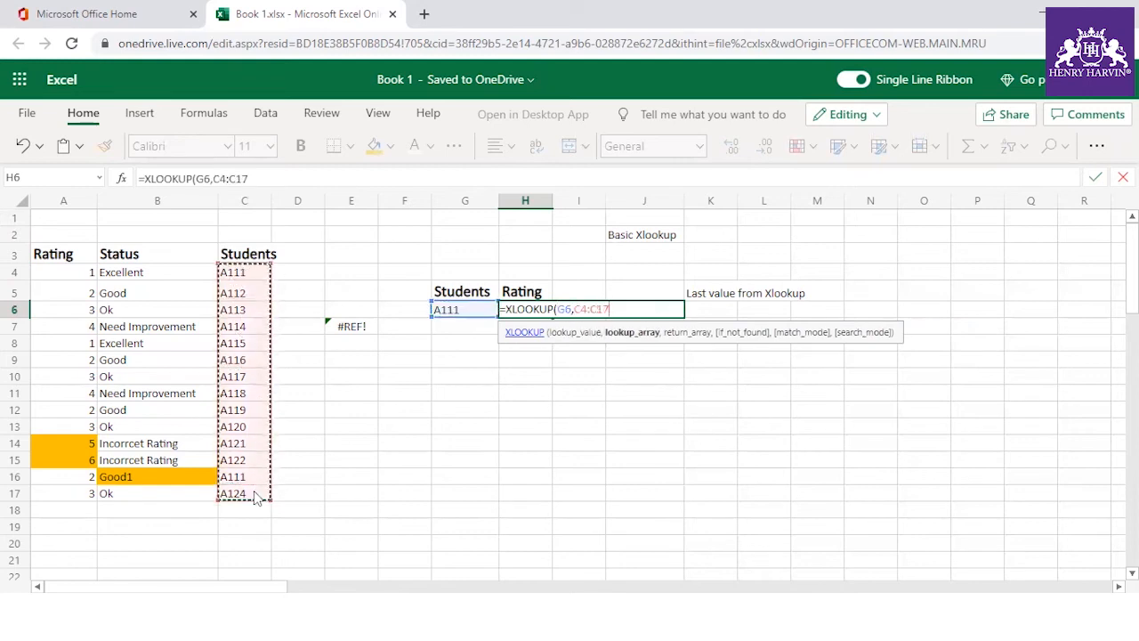
type(",")
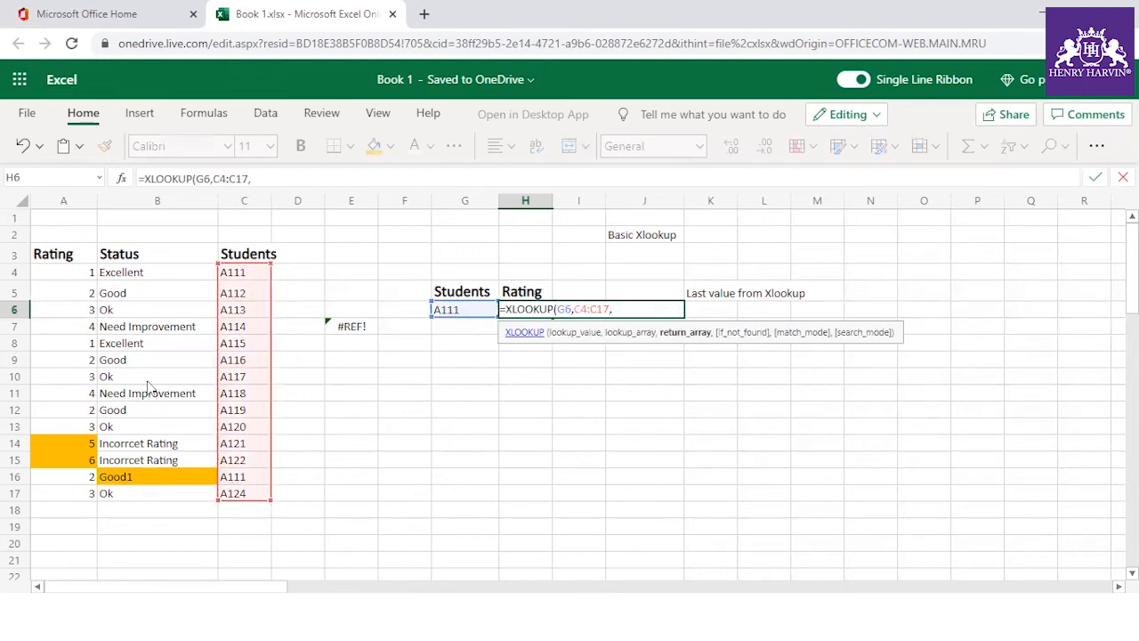
left_click_drag(124, 274, 120, 294)
left_click_drag(147, 466, 146, 496)
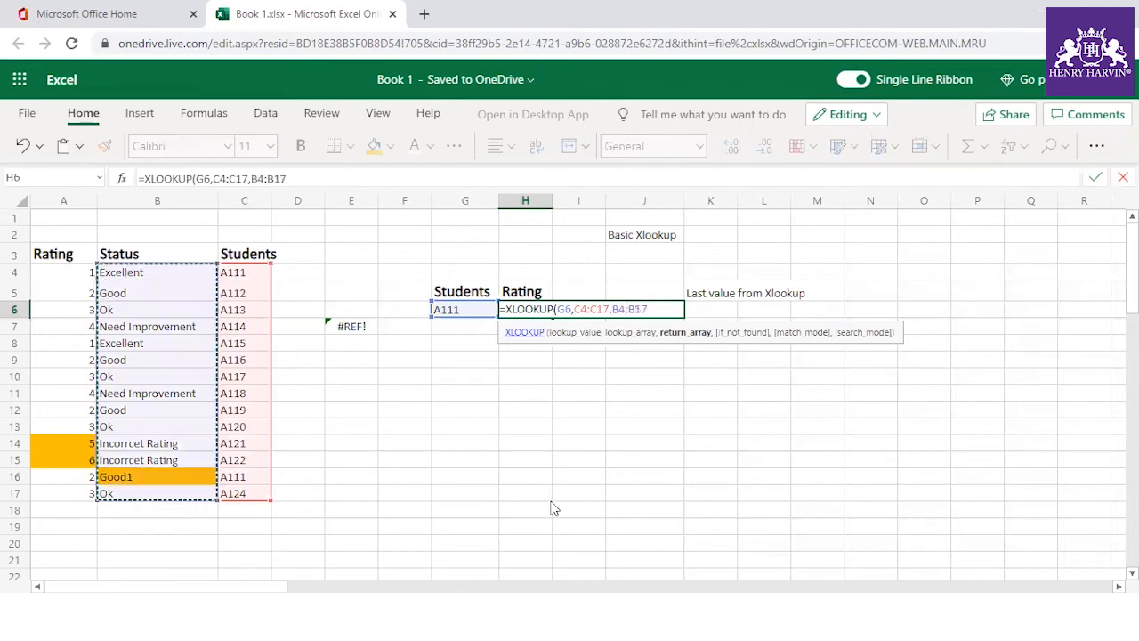
- Complete the H6 XLOOKUP with an empty if-not-found argument, match mode 1 and search mode -1
type(",")
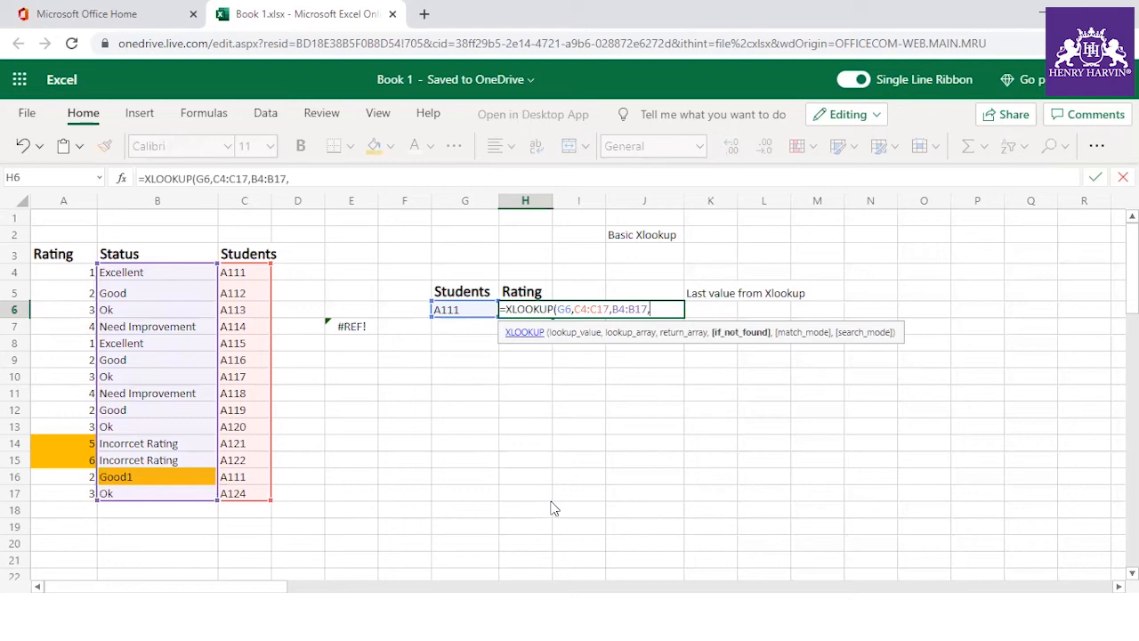
type(",")
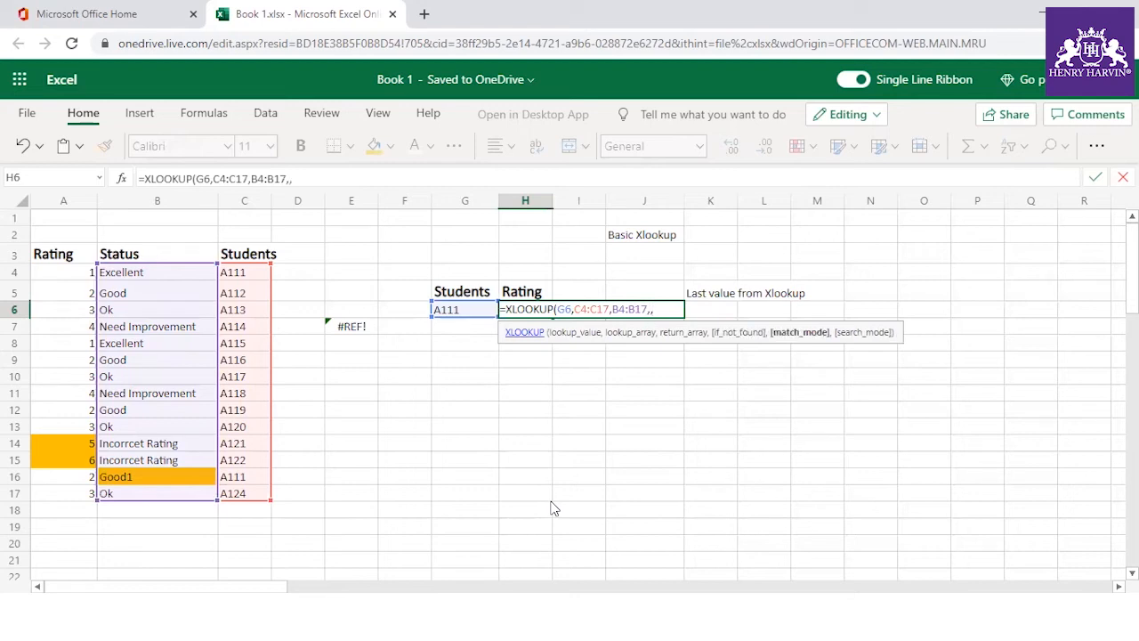
type("1,")
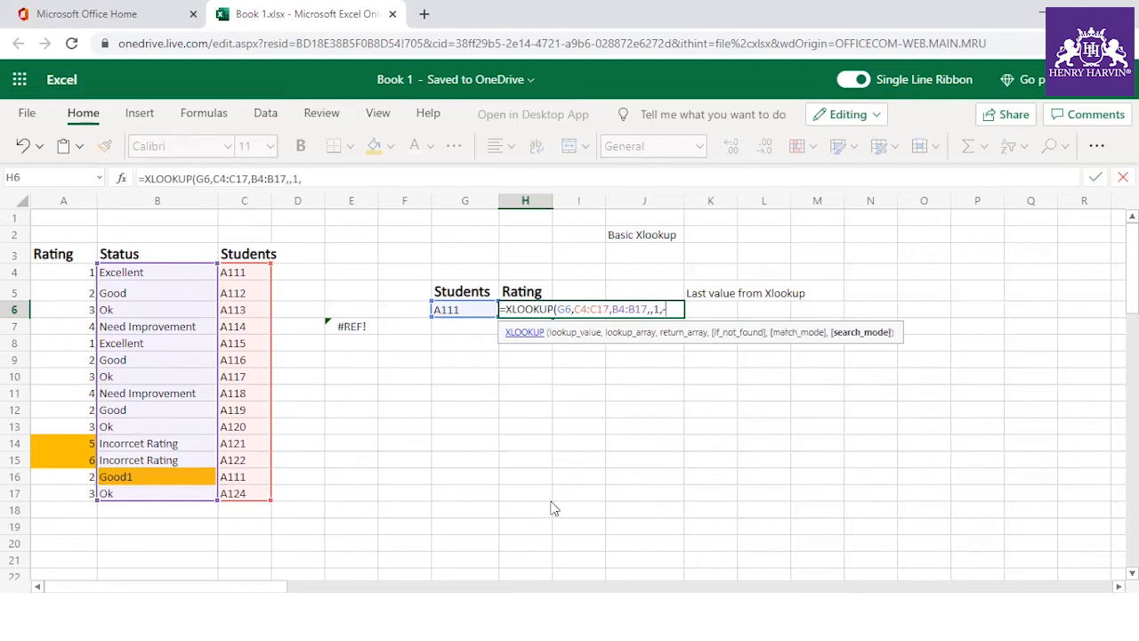
type(")")
key("Return")
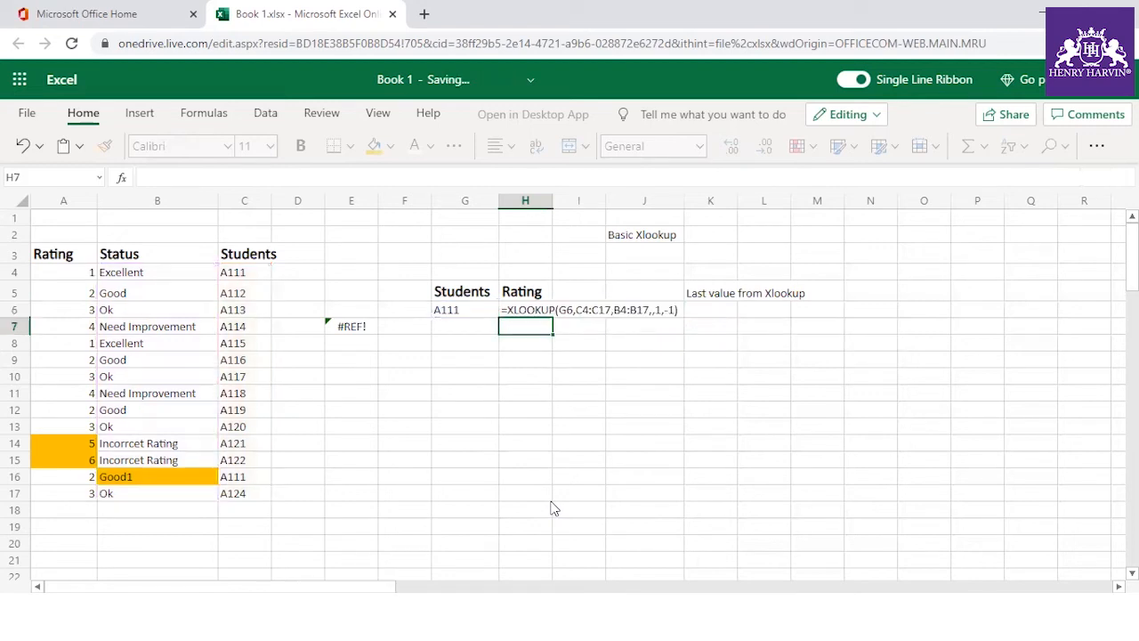
- Change the search mode of the XLOOKUP in H6 to 0
left_click(535, 310)
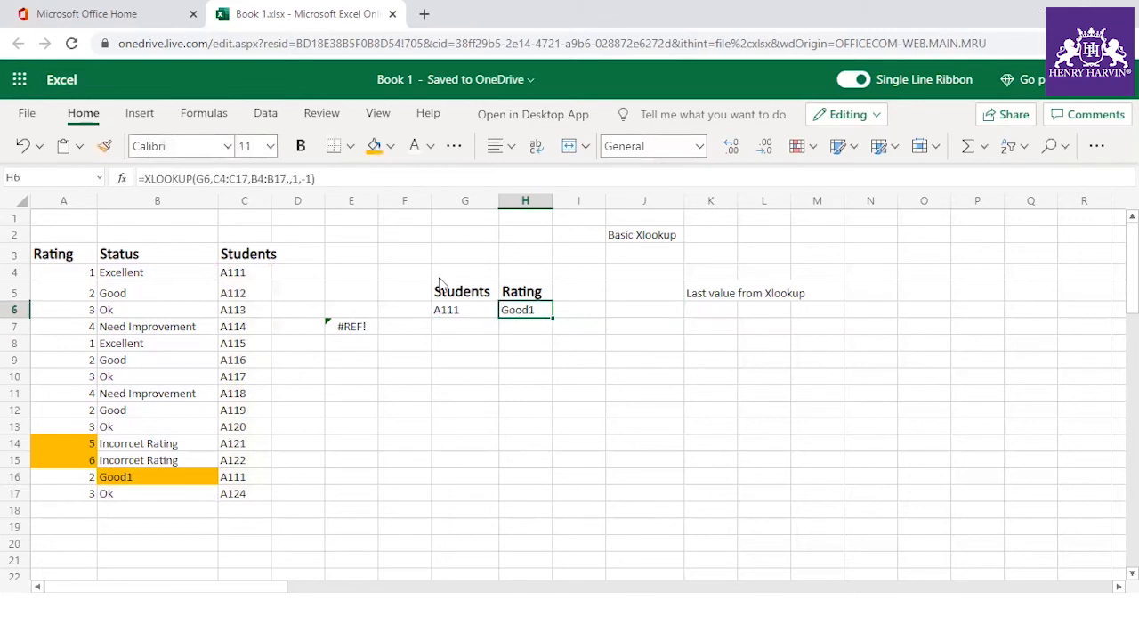
left_click(313, 178)
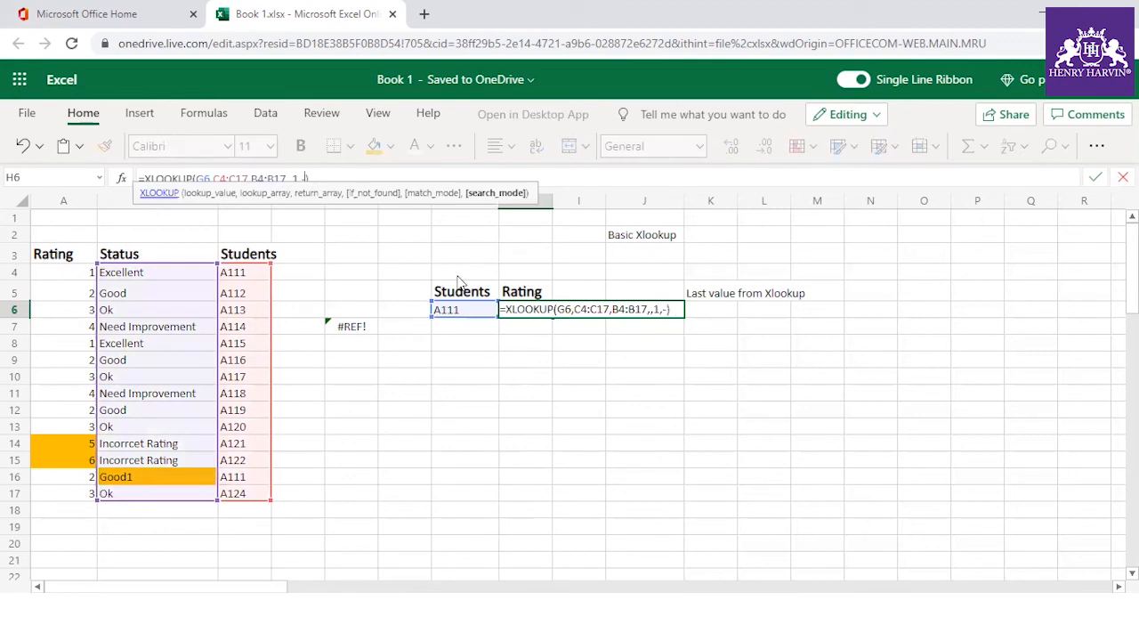
type("1")
key("Return")
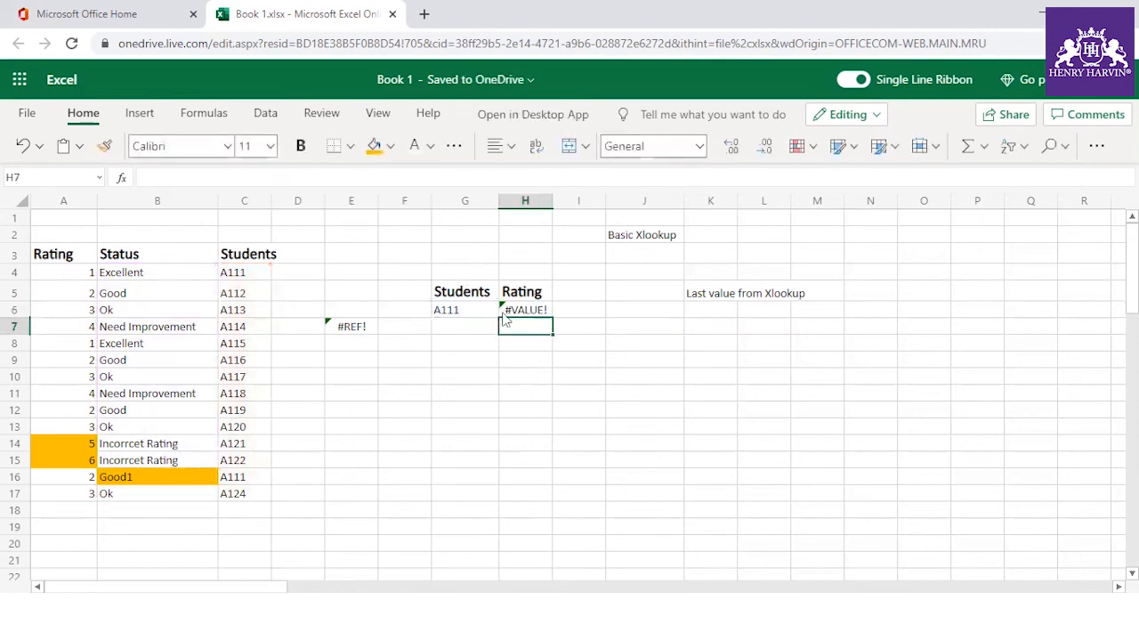
- Change the match mode of the XLOOKUP in H6 to 0
left_click(514, 310)
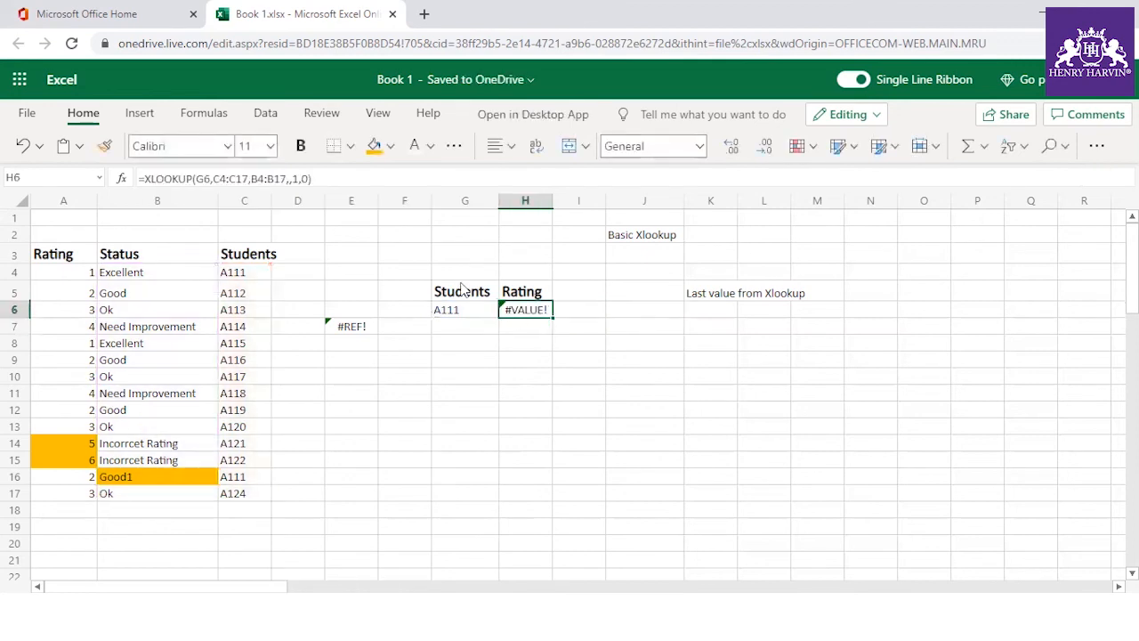
left_click(296, 180)
key("BackSpace")
type("0")
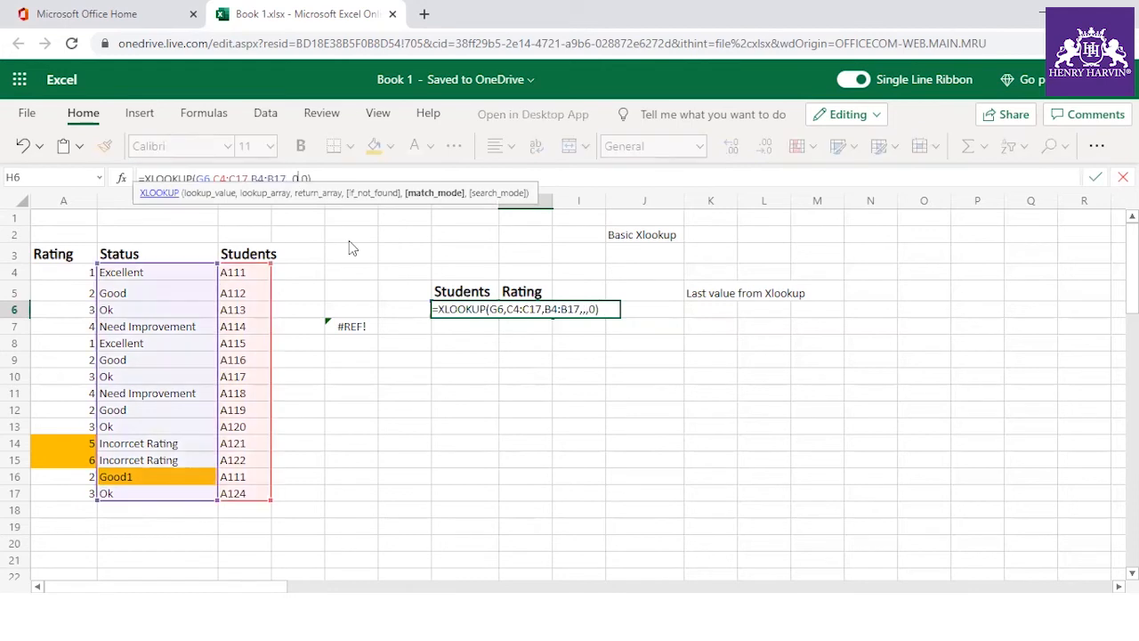
key("Return")
- Replace the H6 formula with a new XLOOKUP for G6, searching Students C4:C17 and returning from Status B4:B17
left_click(537, 311)
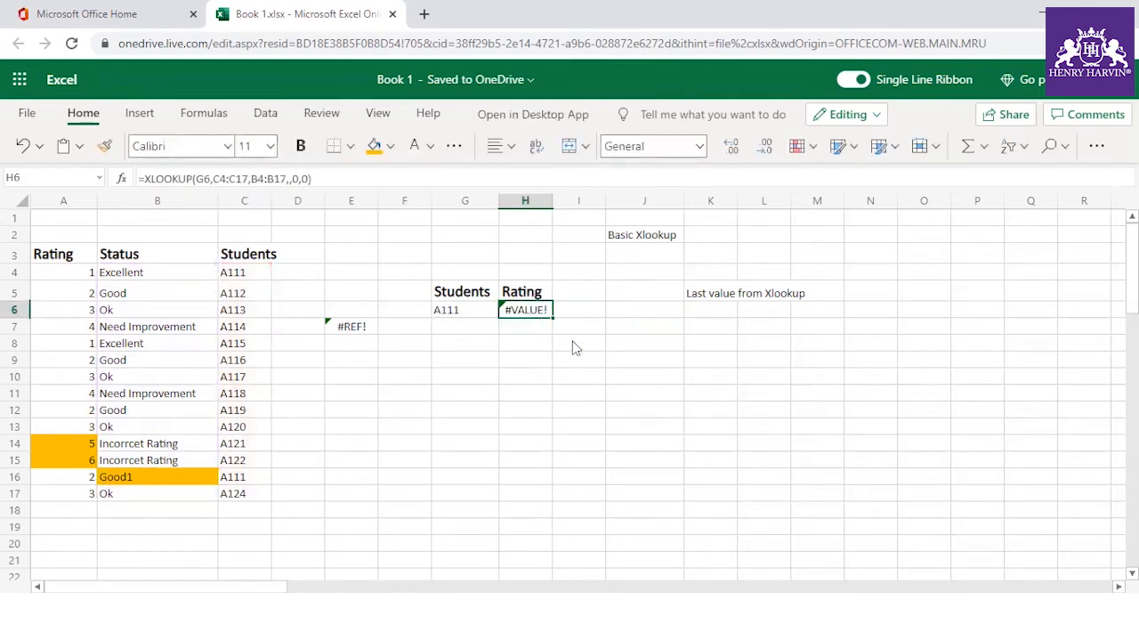
key("Delete")
type("=xlok")
key("BackSpace")
key("BackSpace")
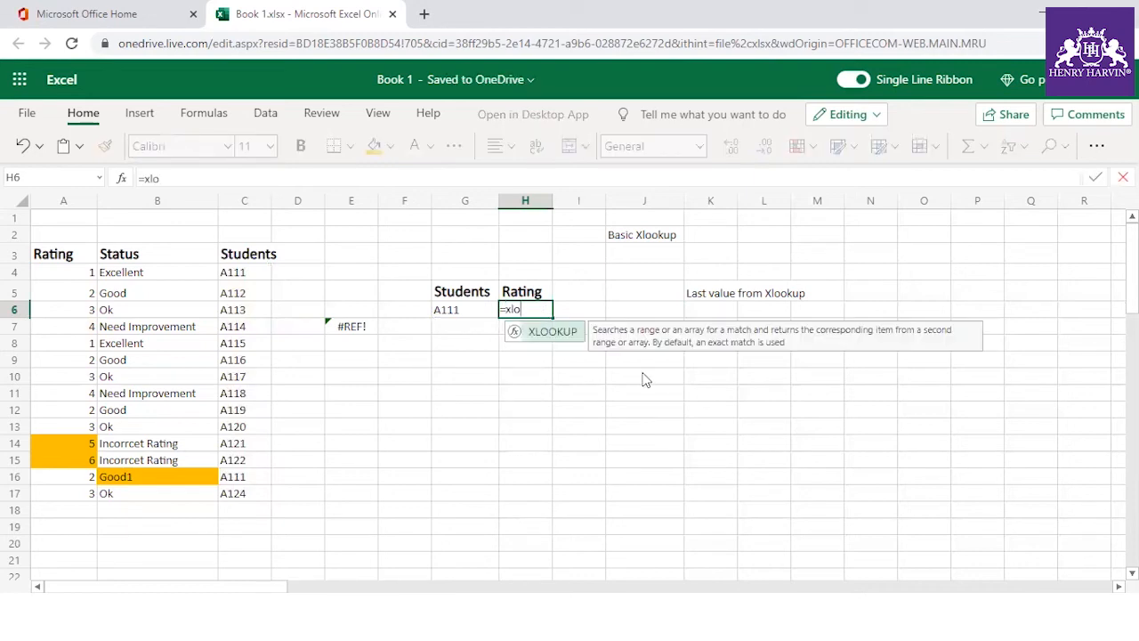
double_click(552, 332)
left_click(481, 311)
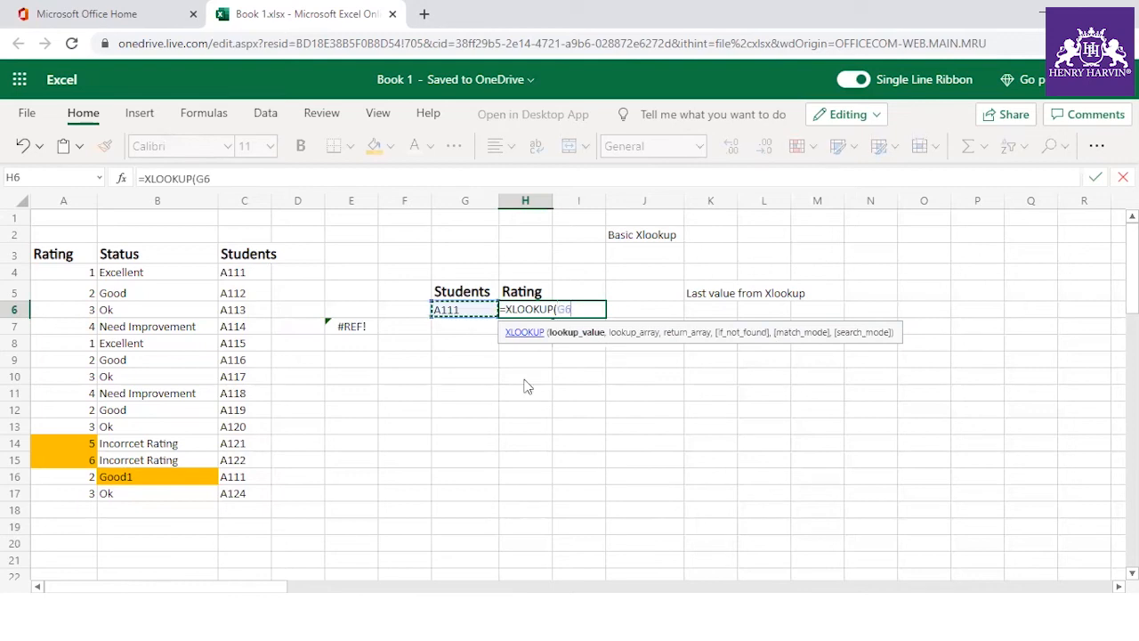
type(",")
left_click_drag(244, 273, 244, 493)
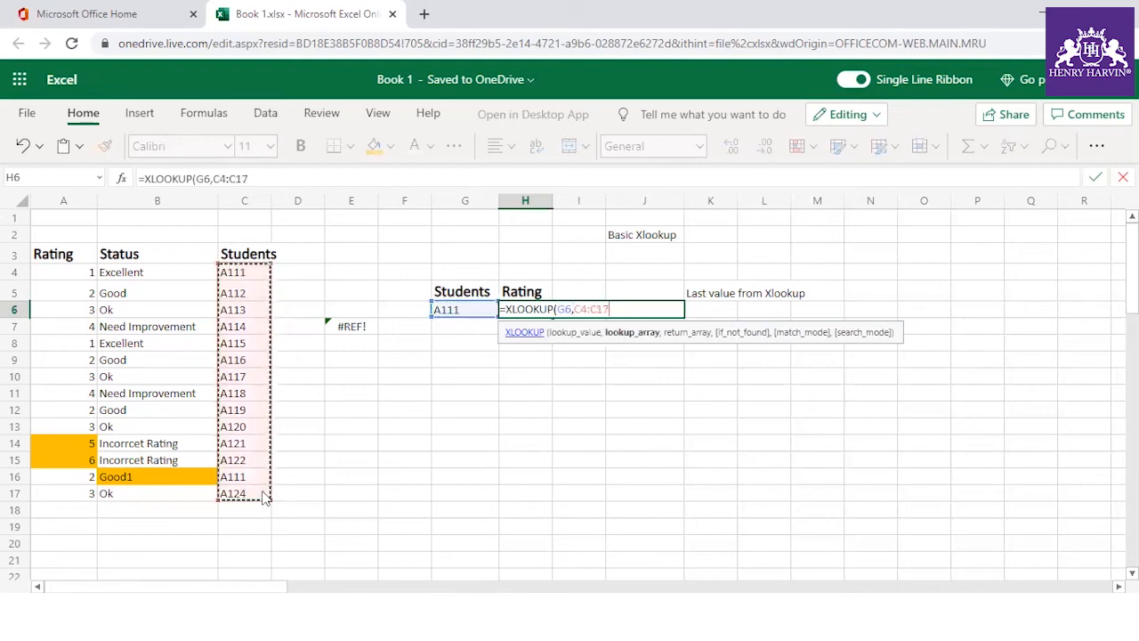
type(",")
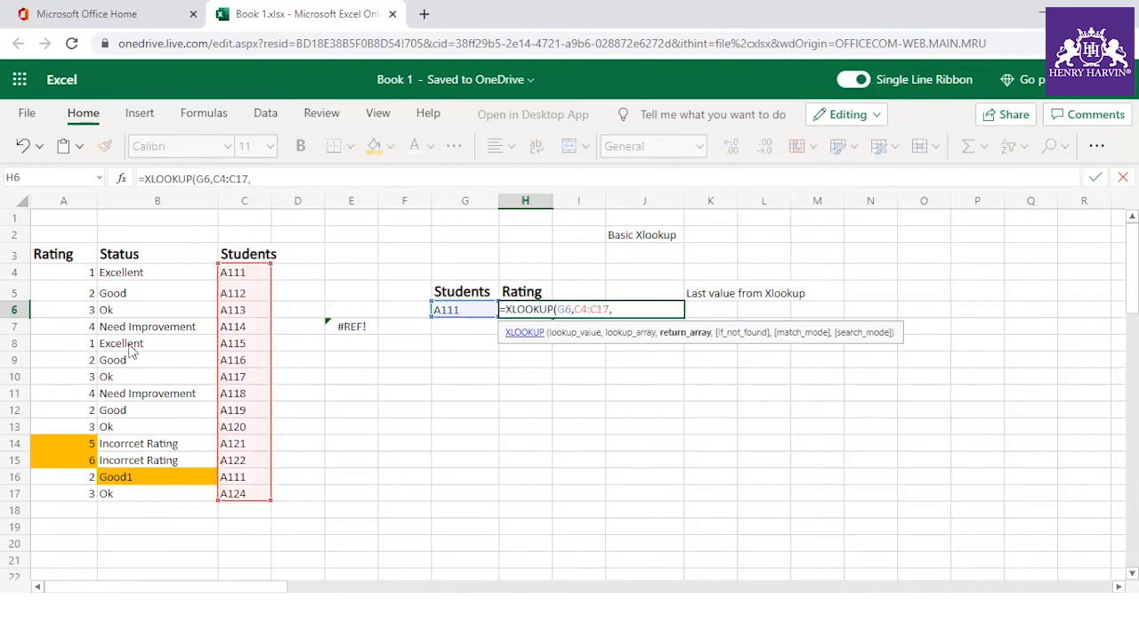
left_click_drag(135, 273, 149, 490)
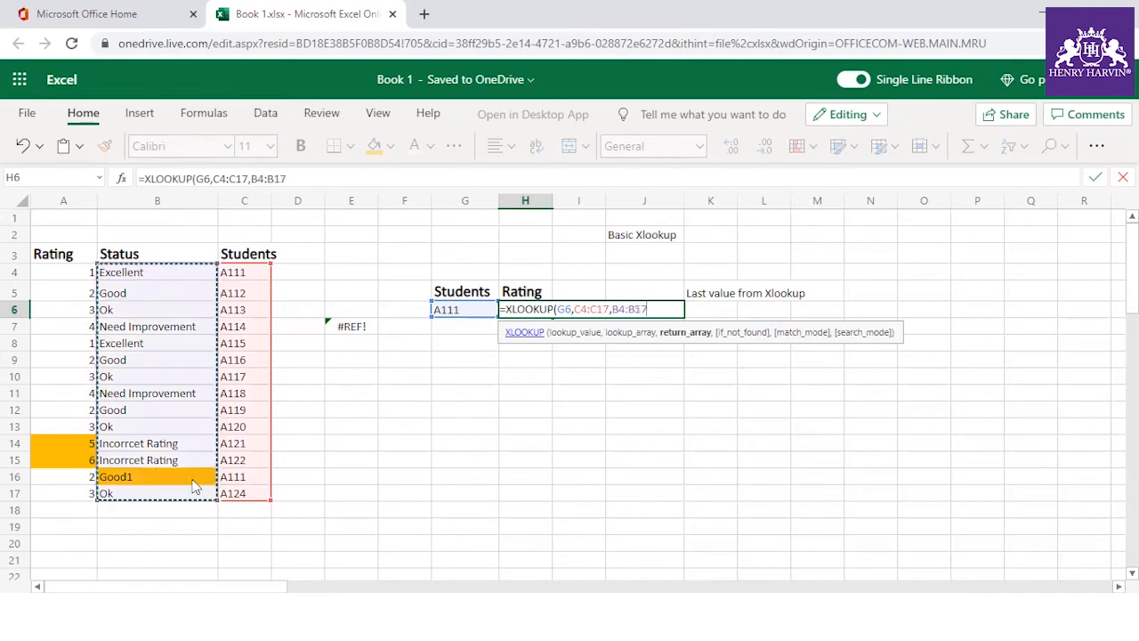
- Complete the new H6 formula with "Not Available" as the if-not-found text, match mode 1 and search mode 0
type(",")
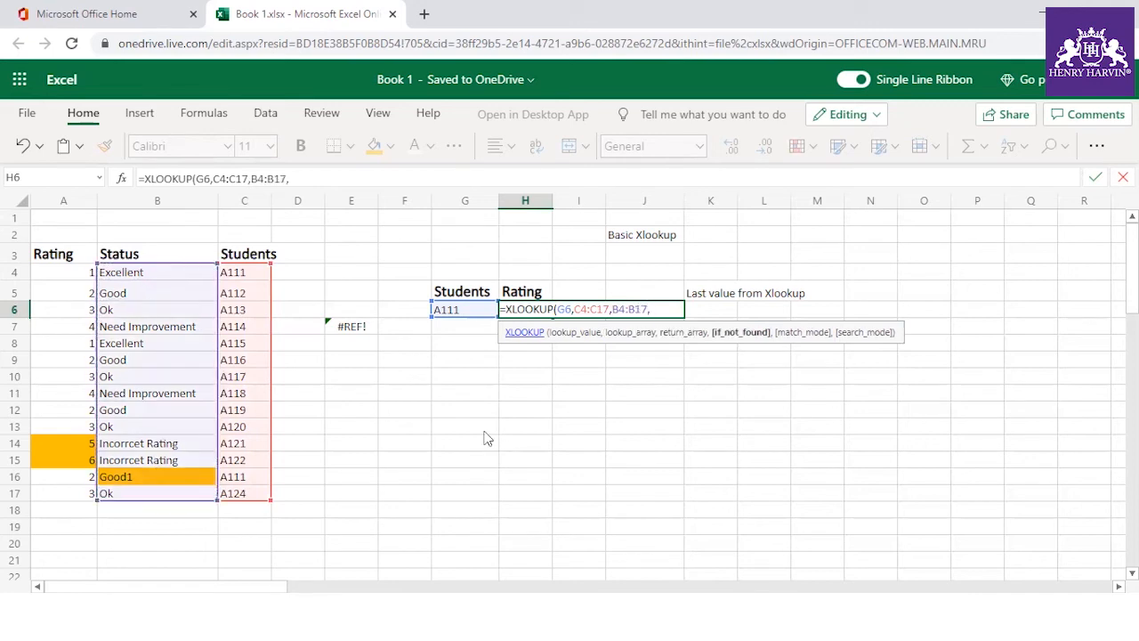
type("\"Not A")
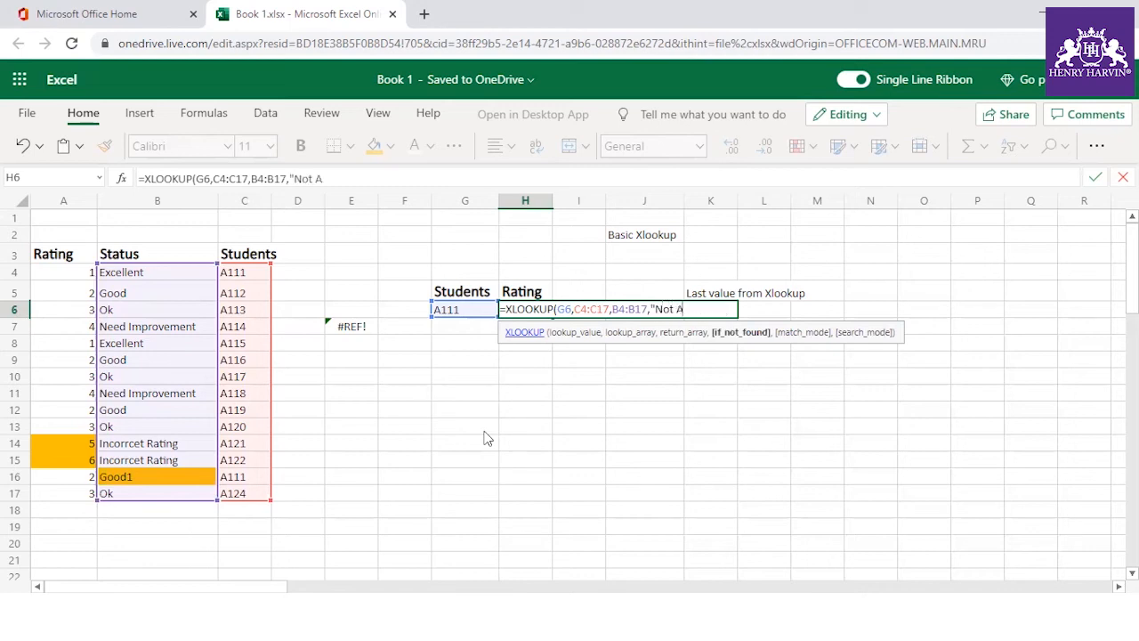
type("vailable\",")
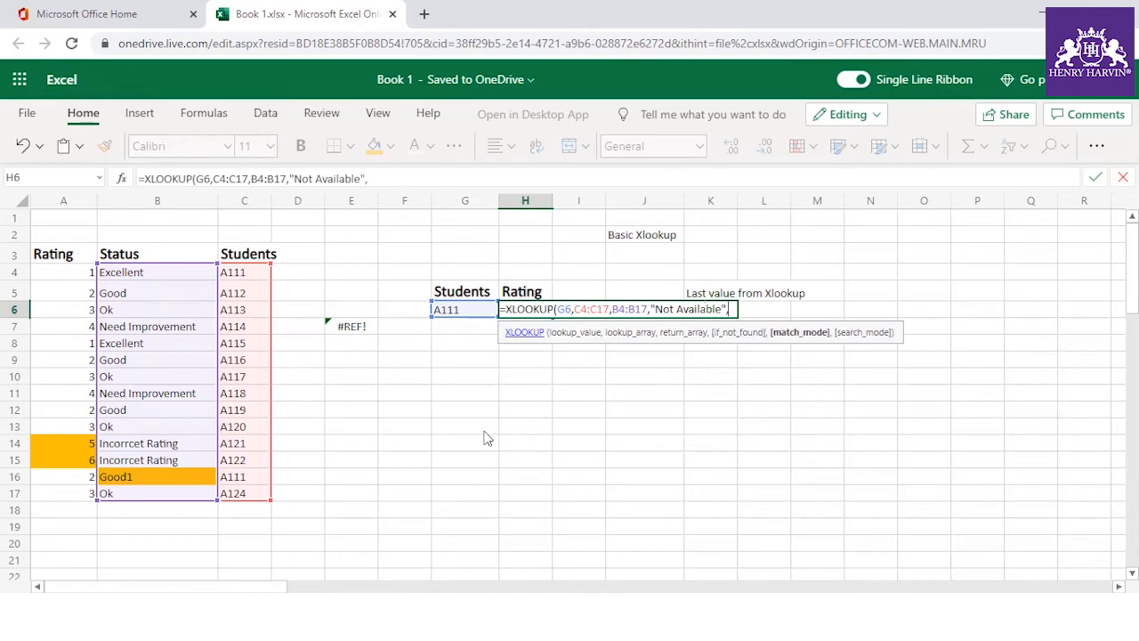
type("0")
type("1,")
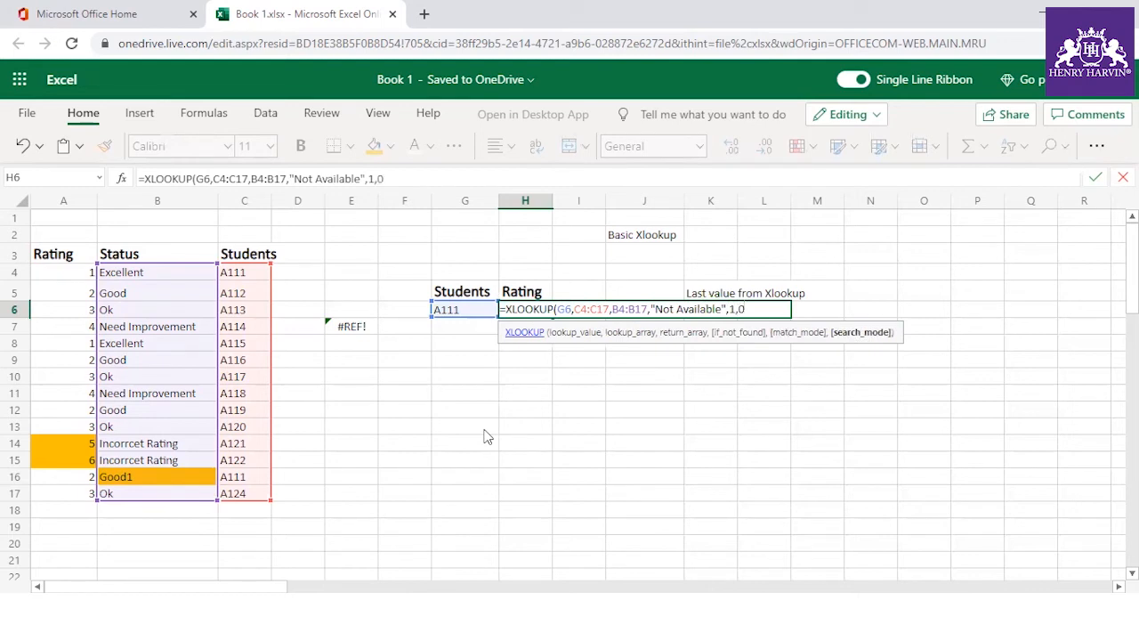
type(")")
key("Return")
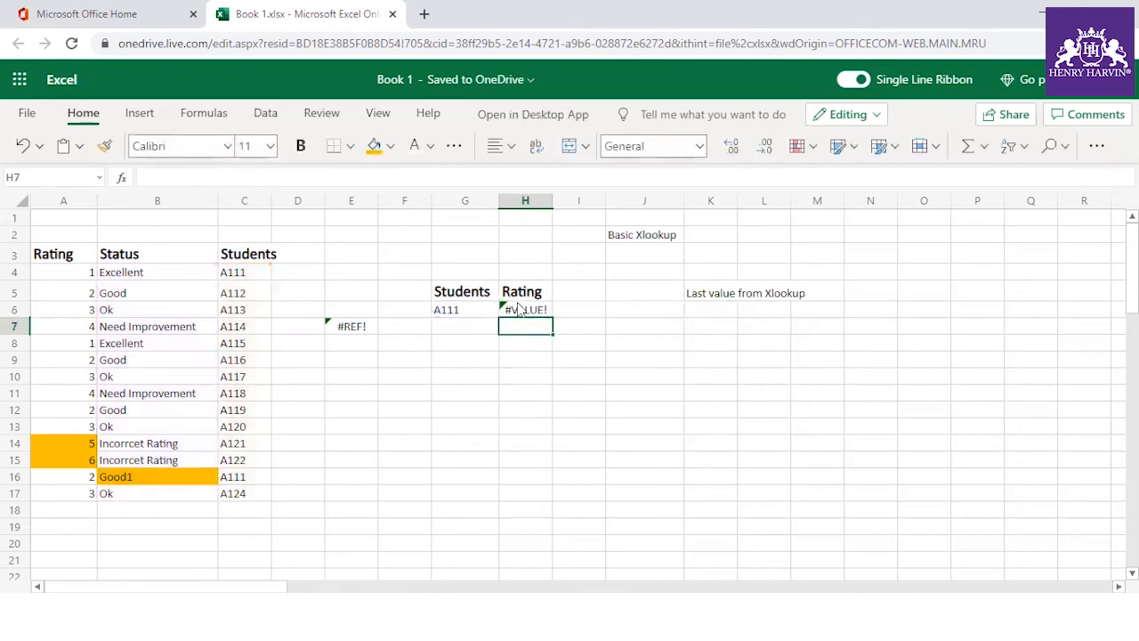
- Set the search mode of the XLOOKUP in H6 to 1
left_click(519, 308)
left_click(386, 178)
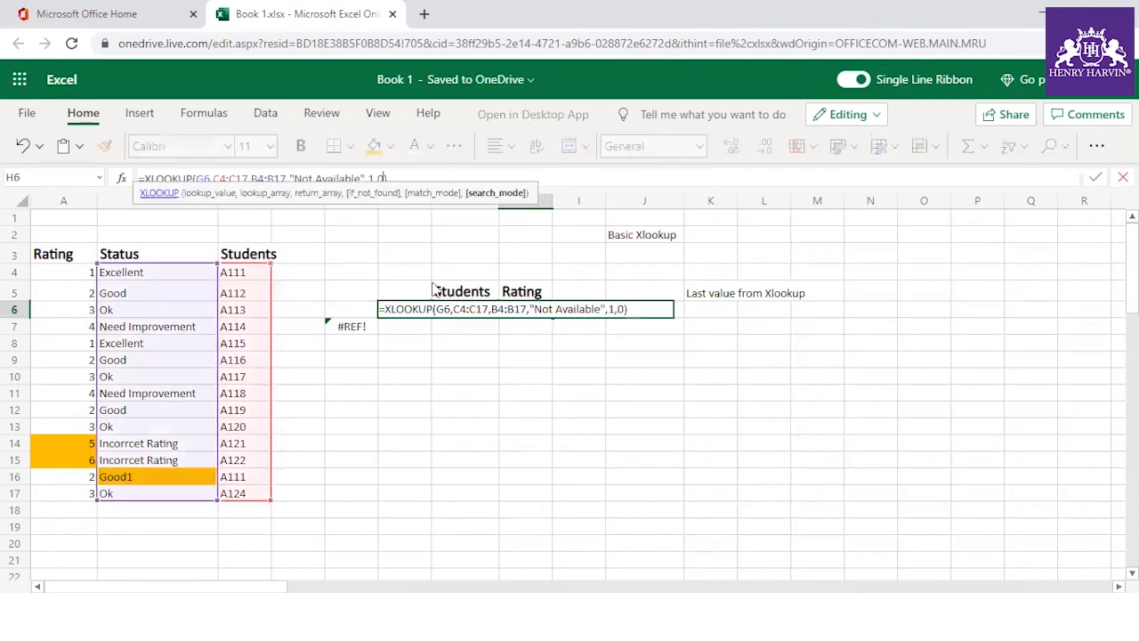
key("BackSpace")
type("1")
key("Return")
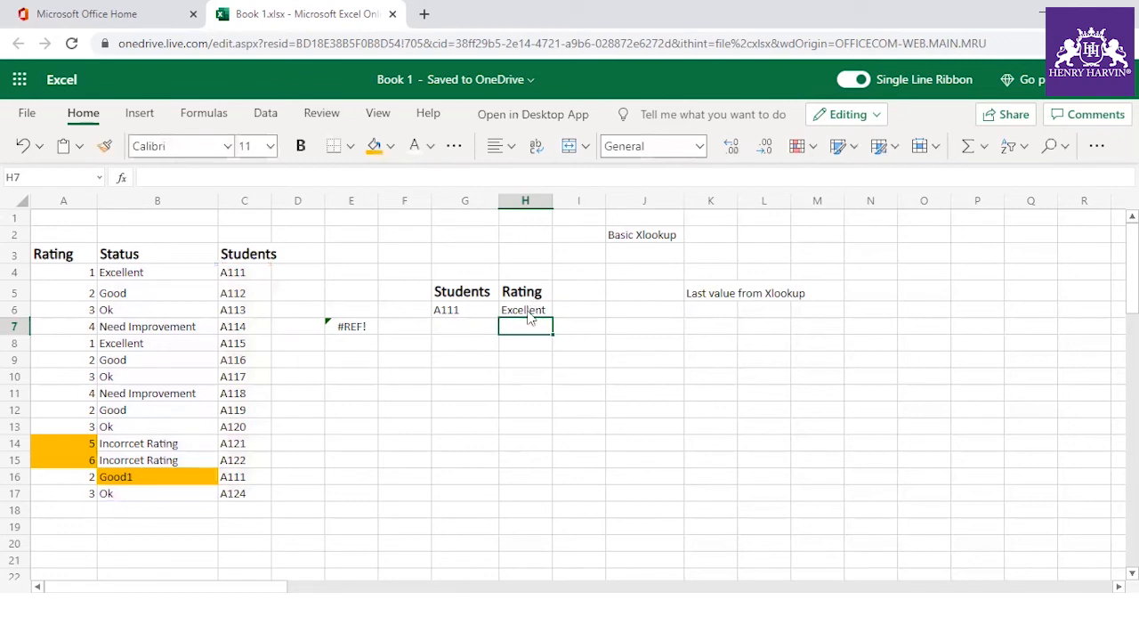
- Set the search mode of the XLOOKUP in H6 to -1 to search from the last entry
left_click(529, 314)
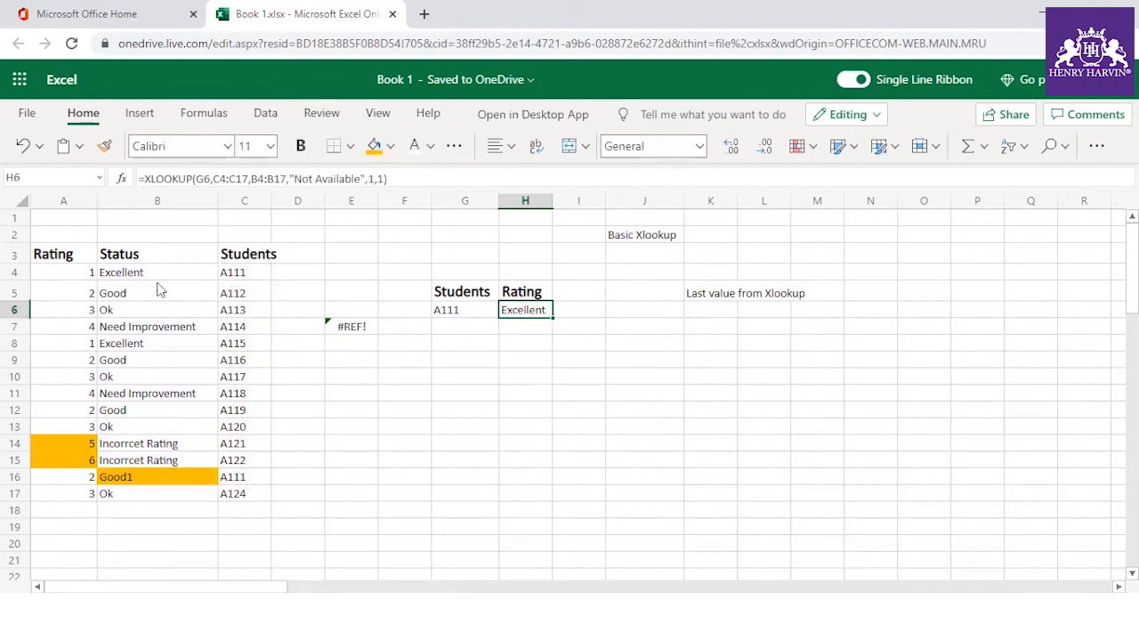
left_click(386, 179)
type("-1")
key("Return")
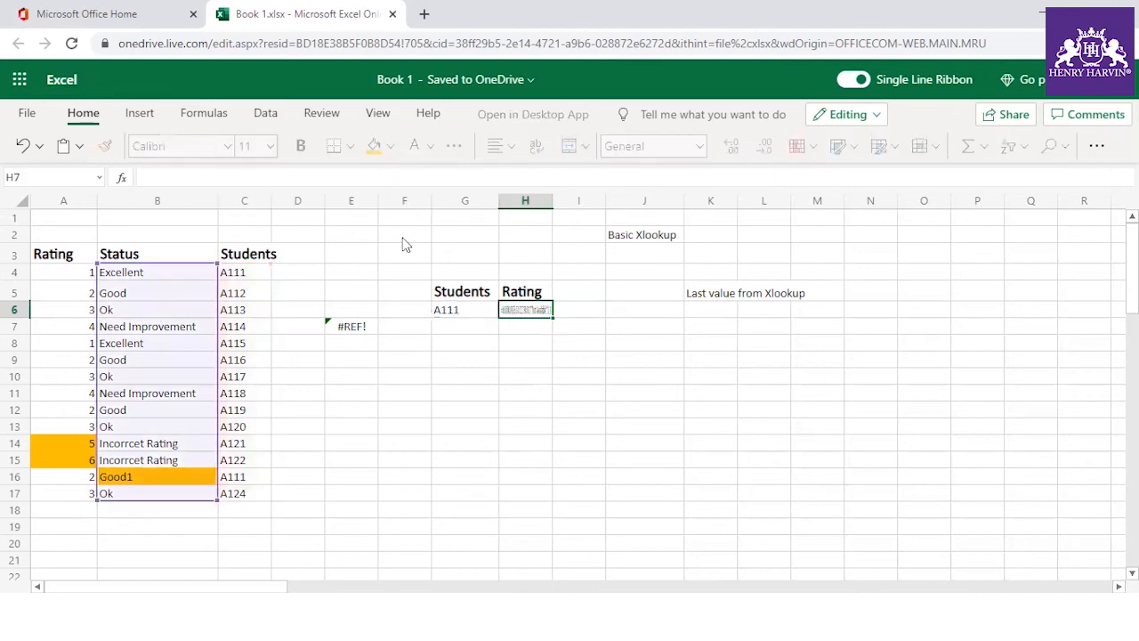
left_click(540, 313)
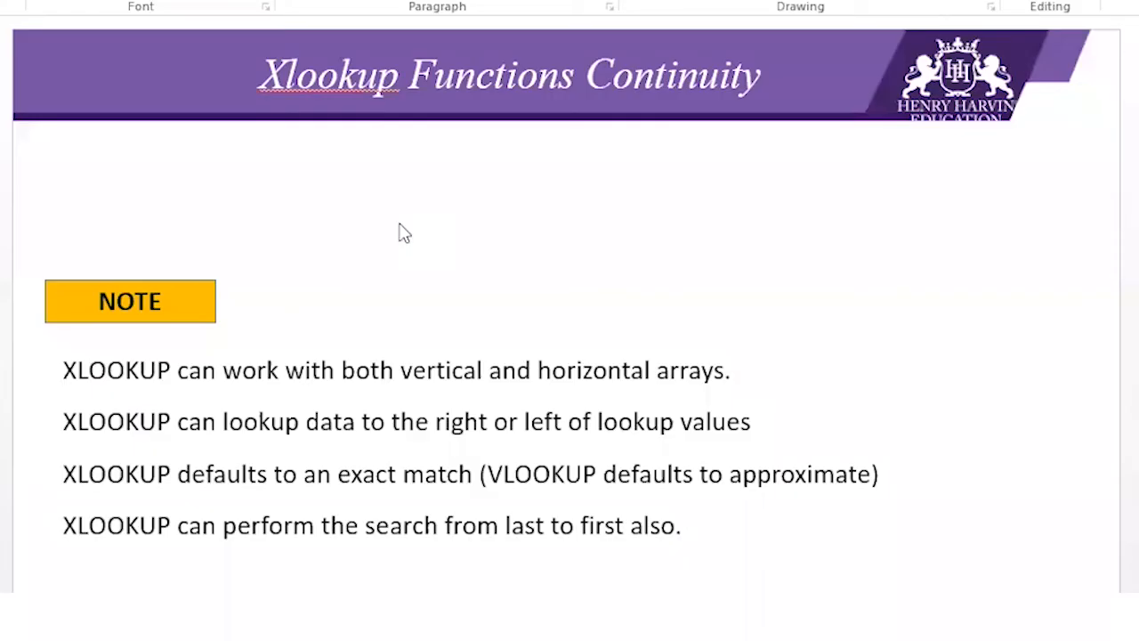
- Go back to the Xlookup Functions slide in PowerPoint and review the not_found argument description
scroll(342, 481, "up", 1)
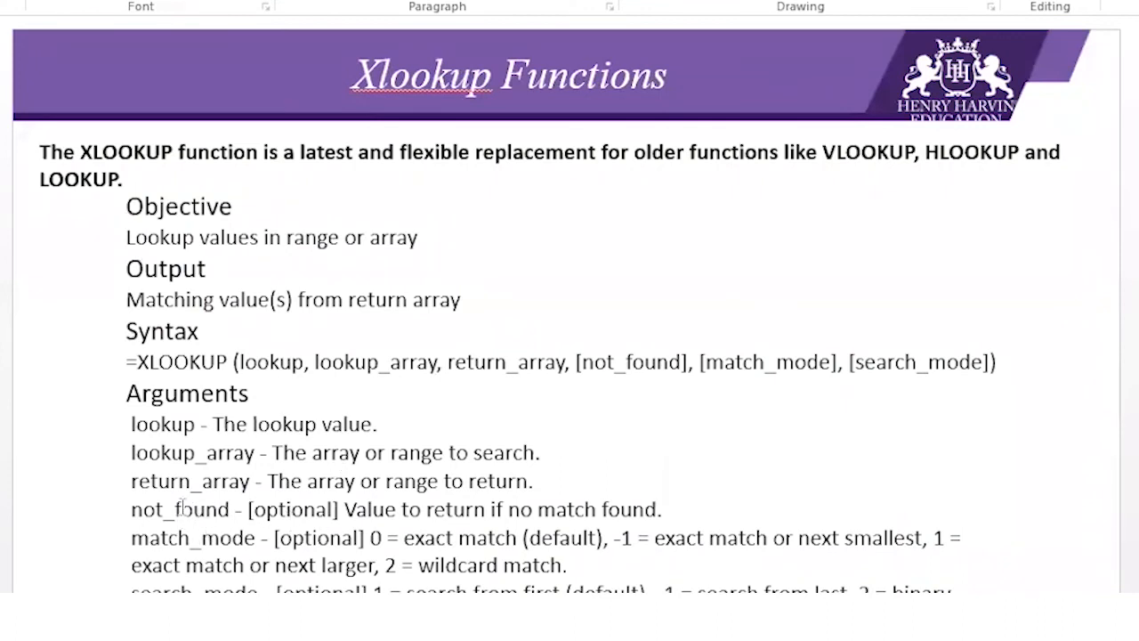
left_click(138, 509)
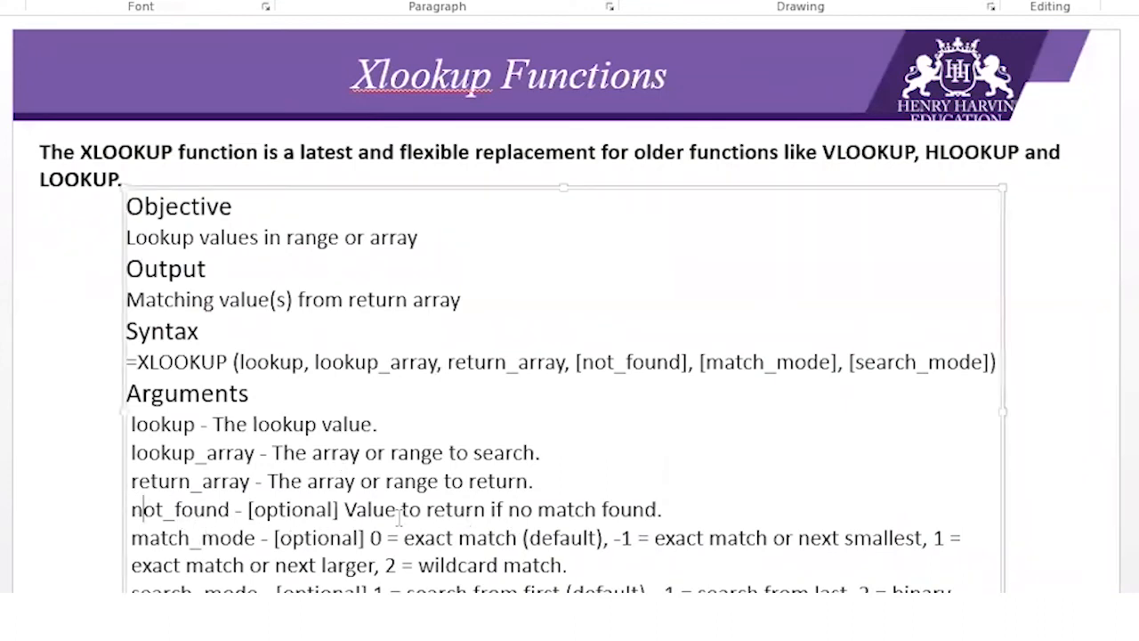
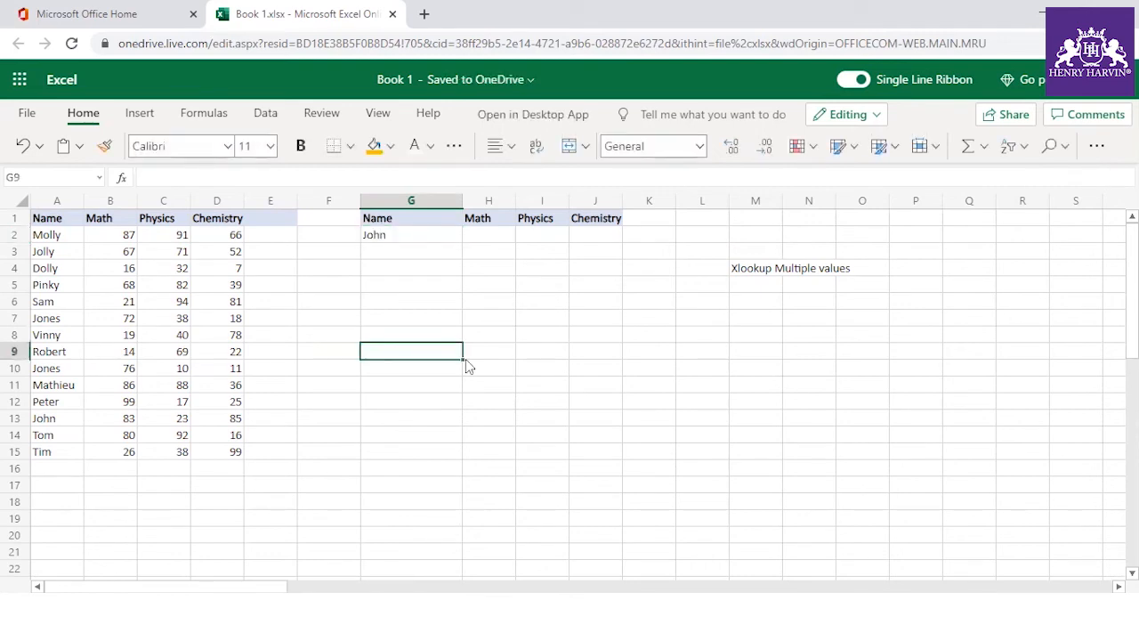
- Examine the lookup name in G2 and the Math, Physics and Chemistry result cells H2:J2
left_click(507, 241)
left_click_drag(508, 242, 591, 242)
left_click(545, 287)
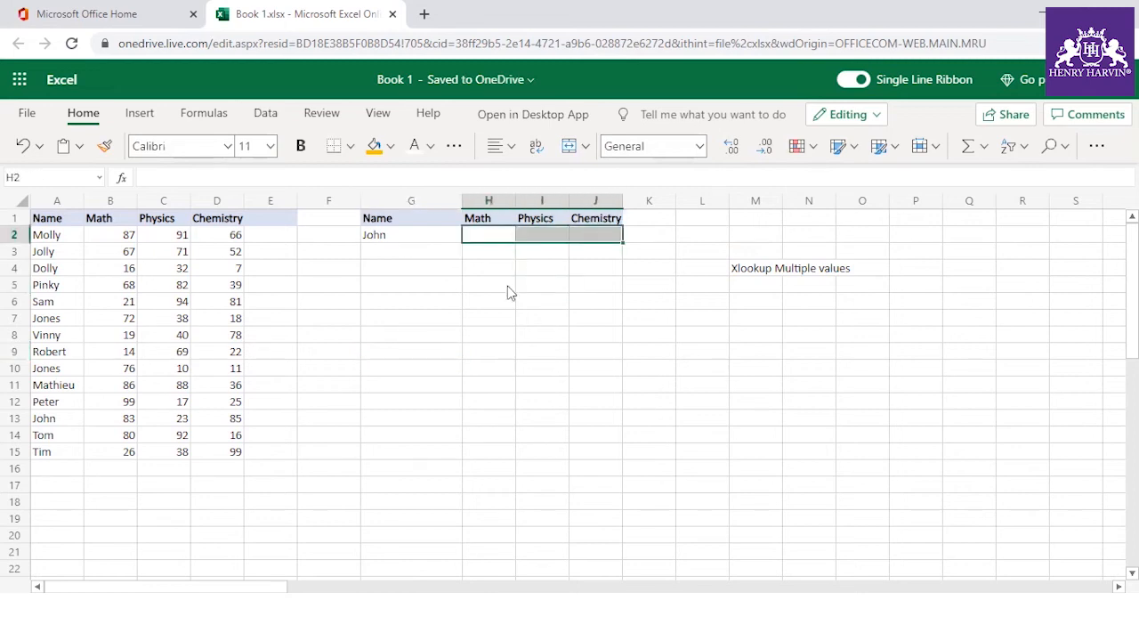
left_click(513, 291)
left_click(396, 240)
left_click(473, 240)
left_click(555, 241)
left_click(590, 241)
- Enter an XLOOKUP in H2 that looks up G2 in A2:A15 and returns the scores from B2:D15
left_click(496, 240)
type("=xl")
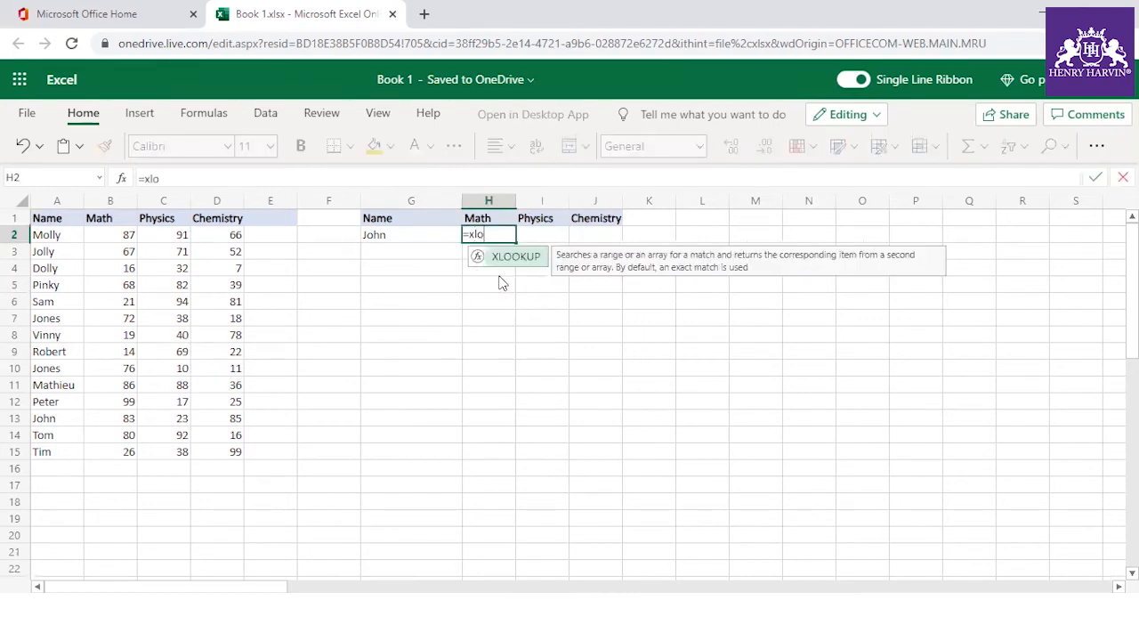
type("o")
double_click(518, 258)
left_click(398, 239)
type(",")
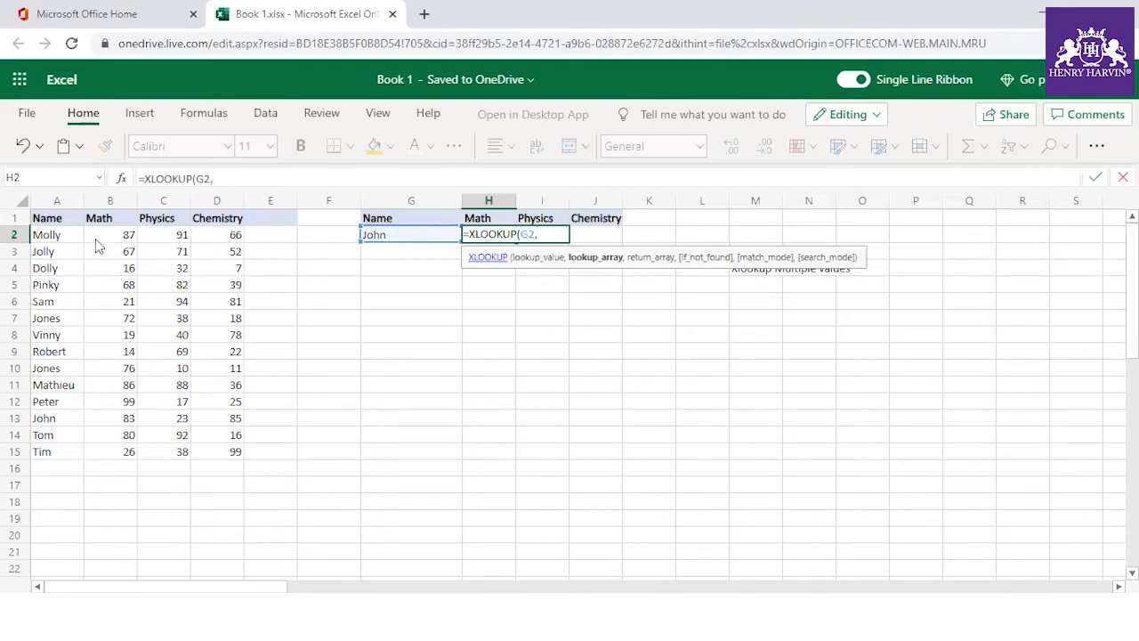
left_click_drag(44, 237, 50, 454)
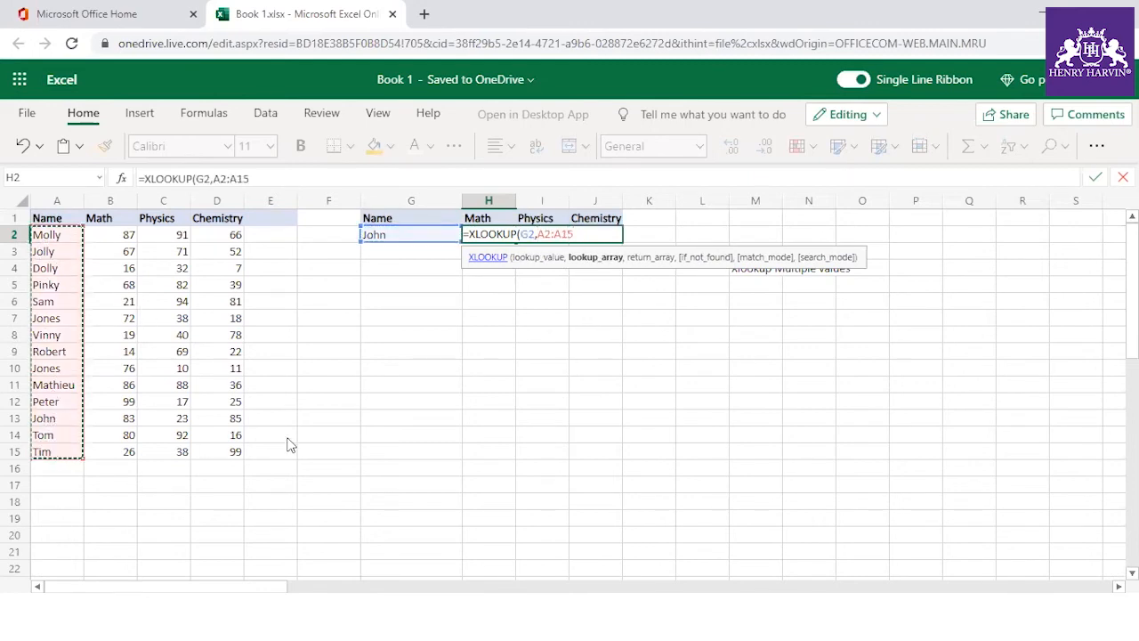
type(",")
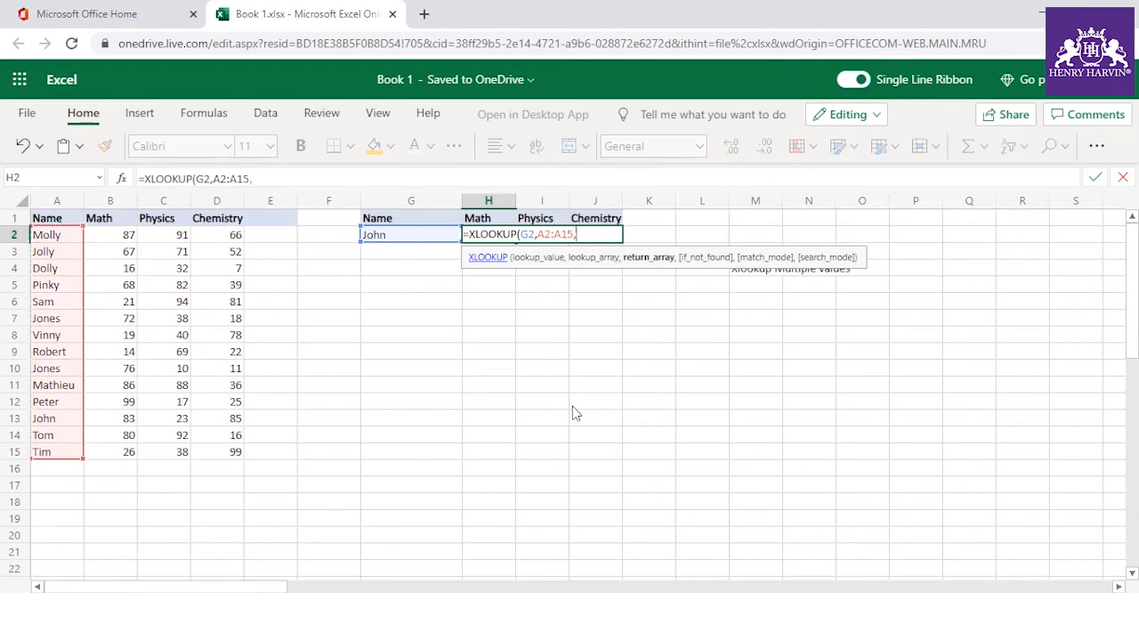
left_click_drag(105, 239, 236, 454)
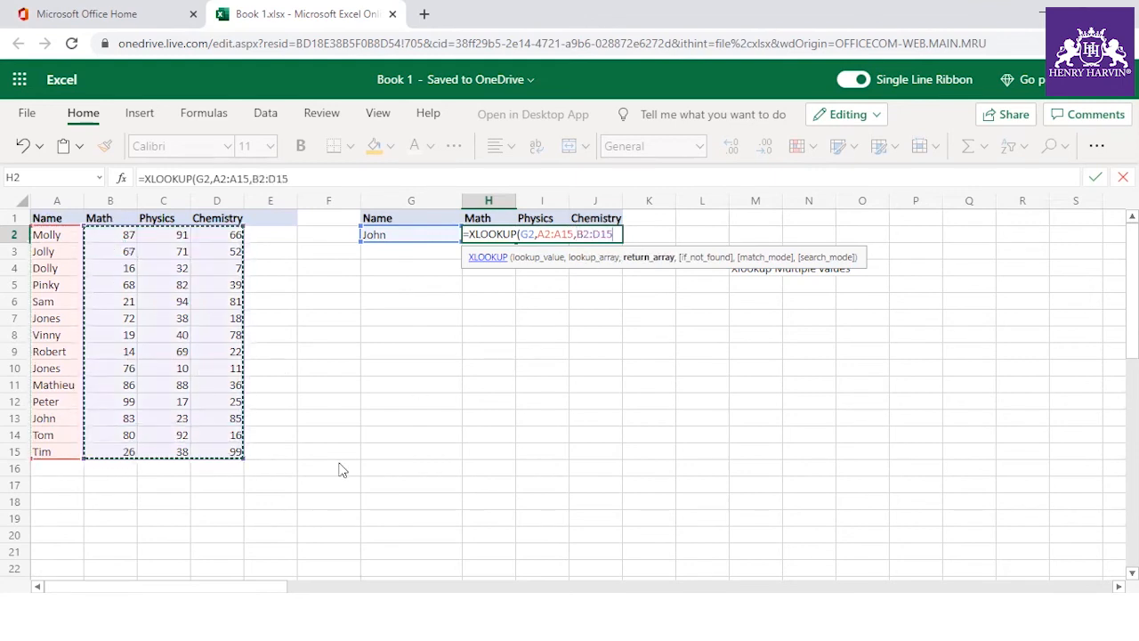
type(")")
key("Return")
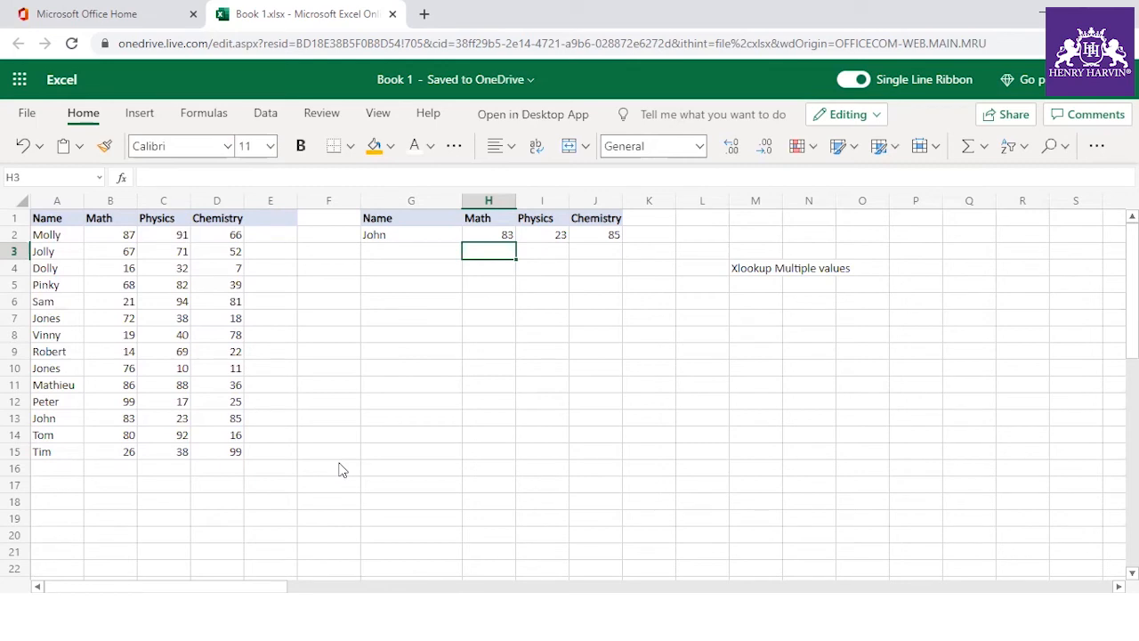
- Highlight the matching student's row A13:D13 with the orange fill color
left_click(369, 238)
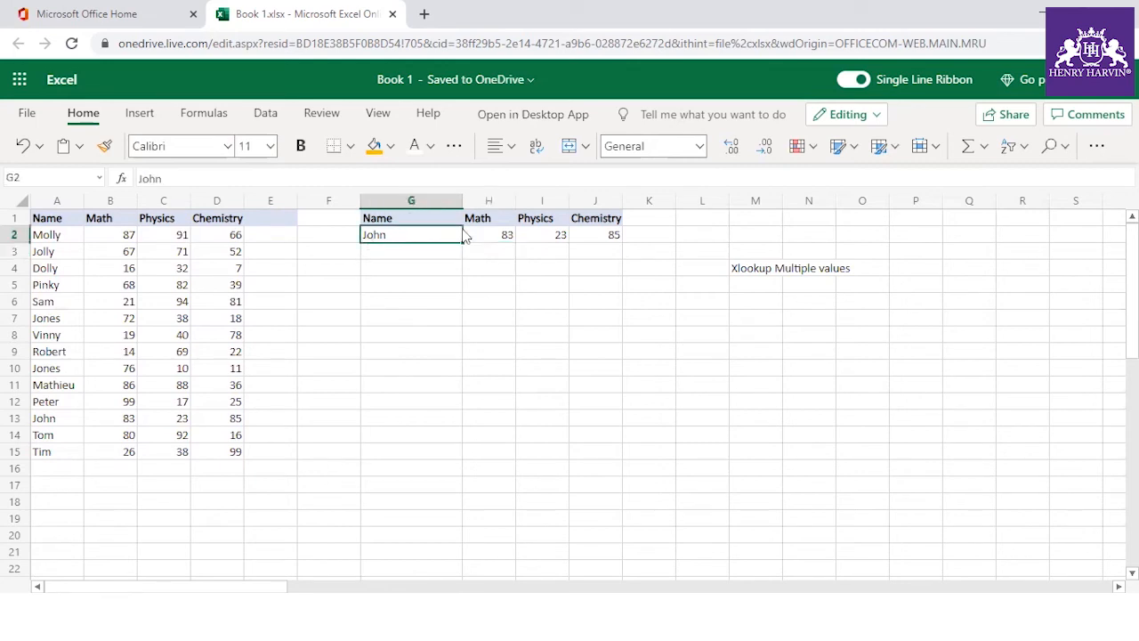
left_click_drag(65, 424, 227, 420)
left_click(374, 147)
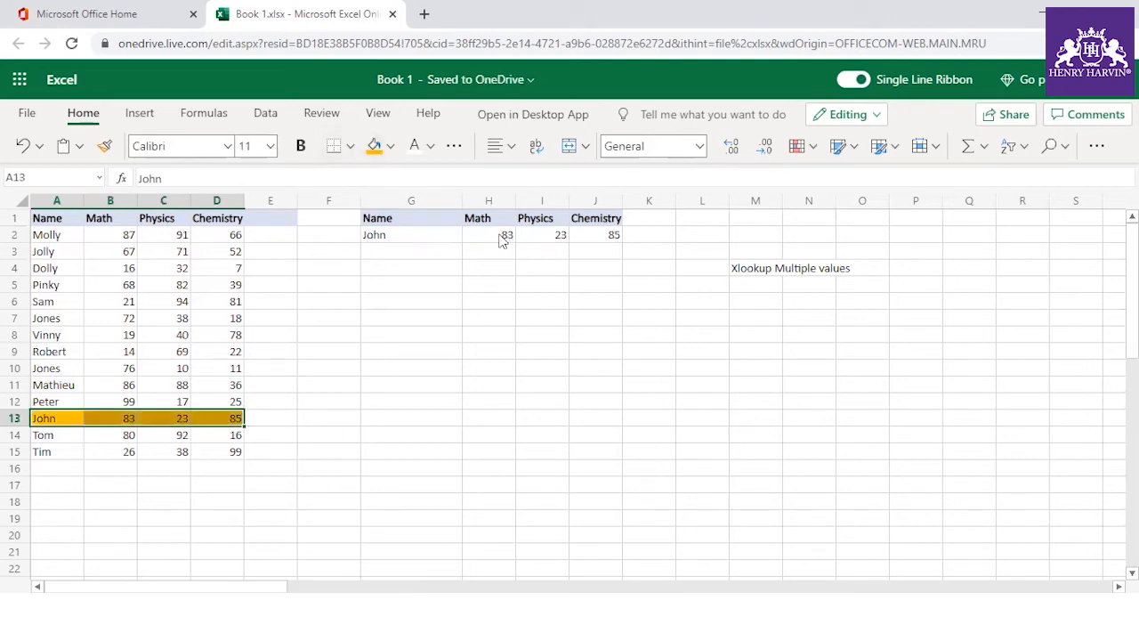
- Clear the XLOOKUP results from H2:J2
left_click_drag(504, 238, 598, 239)
key("Delete")
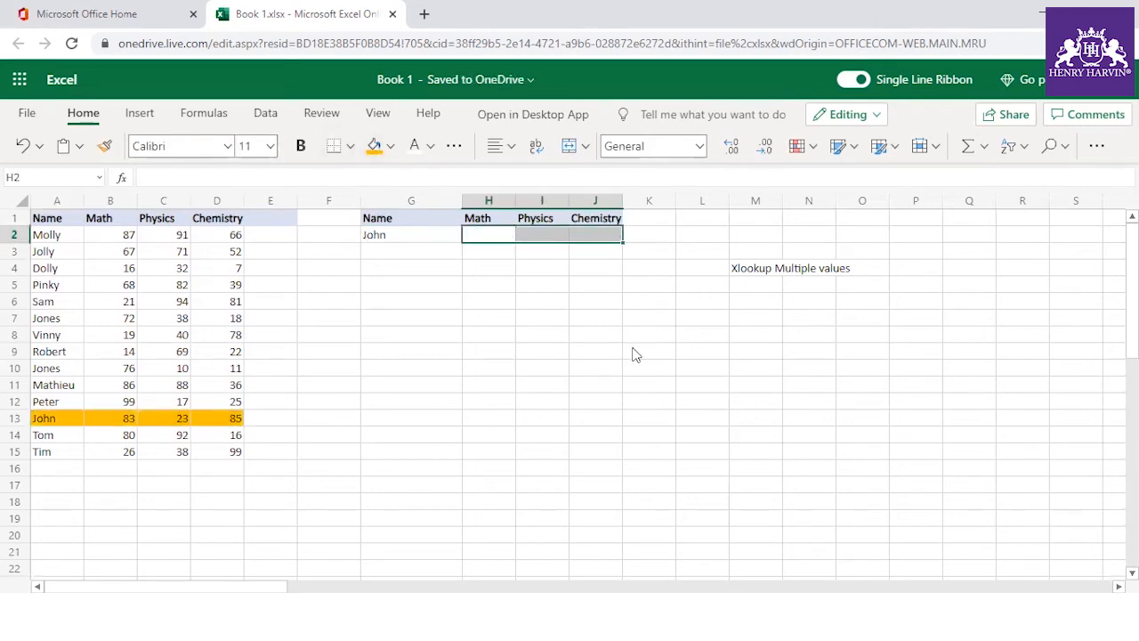
left_click(660, 356)
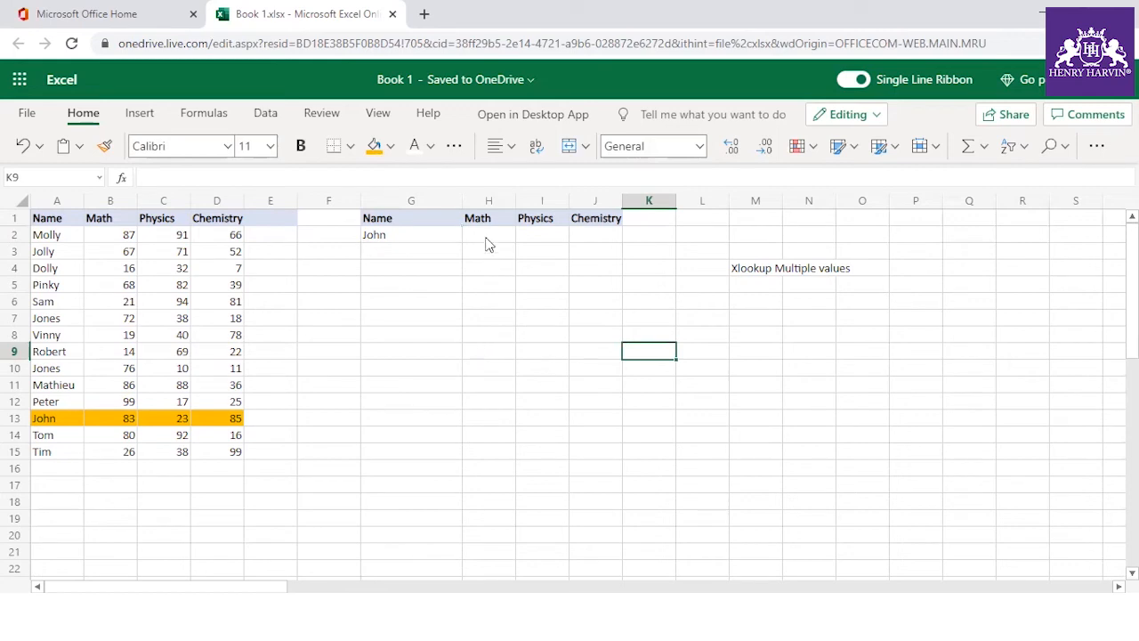
left_click(438, 303)
mouse_move(402, 218)
left_mouse_down()
mouse_move(580, 231)
mouse_move(584, 327)
mouse_move(493, 415)
left_mouse_up()
left_click(495, 420)
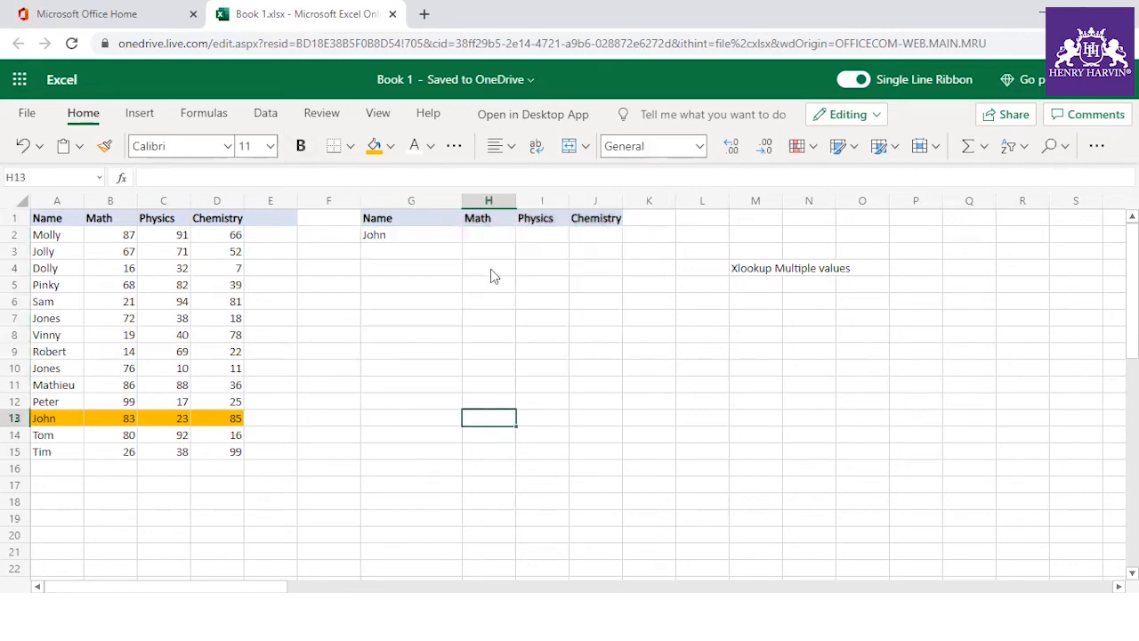
- Re-enter the XLOOKUP in H2 for G2, searching names A2:A15 and returning all three subject columns B2:D15
left_click(489, 237)
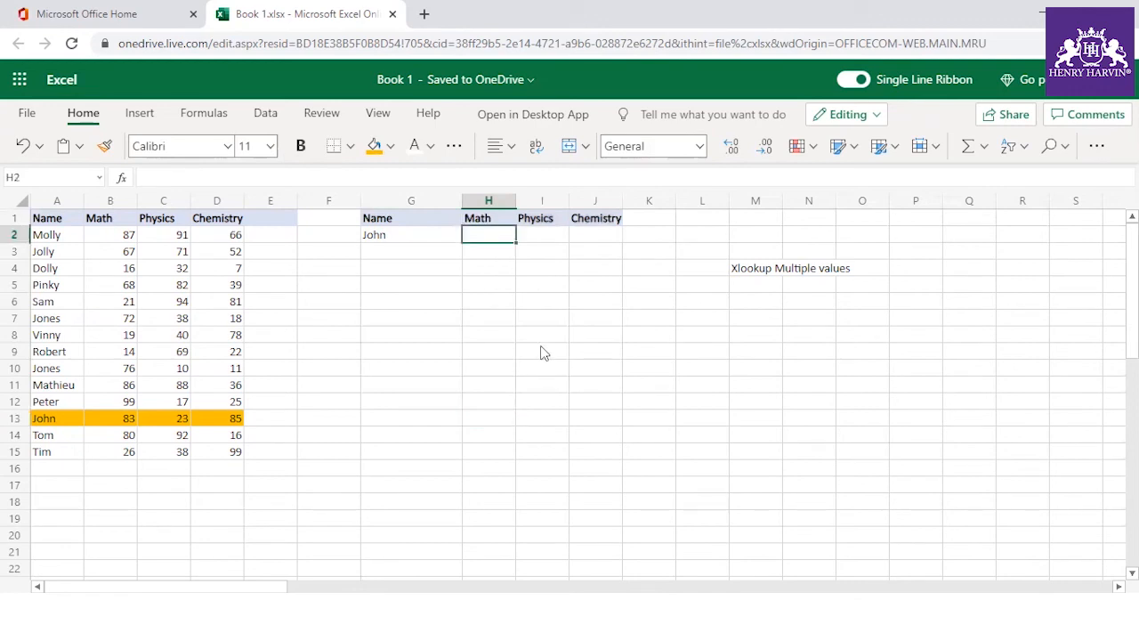
type("=xloo")
double_click(516, 256)
left_click(402, 235)
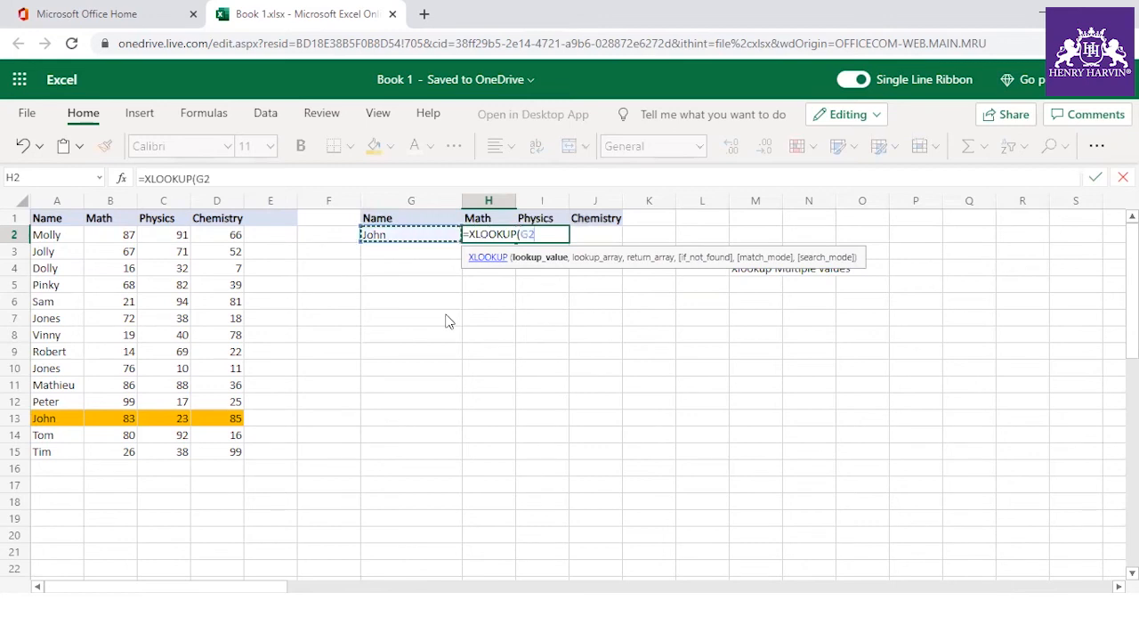
type(",")
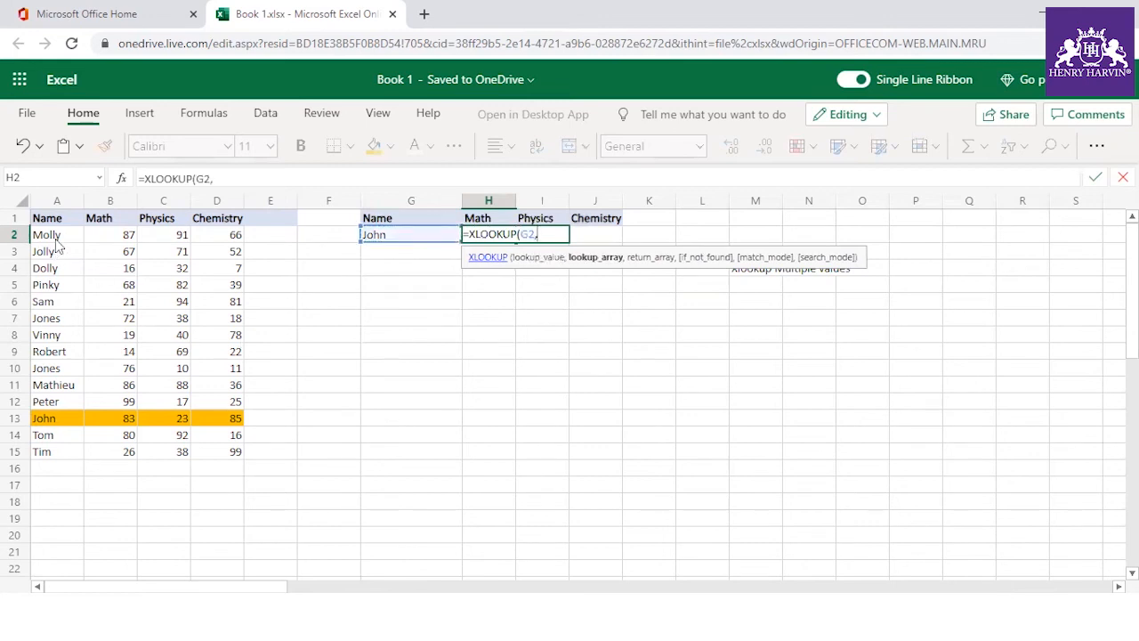
left_click_drag(57, 240, 53, 456)
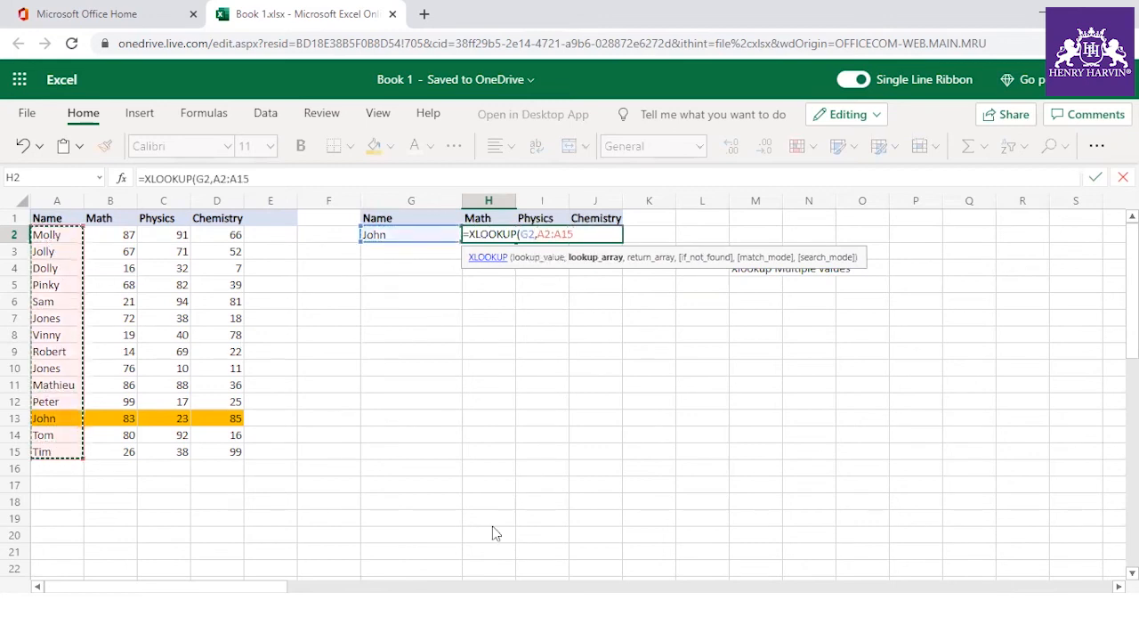
type(",")
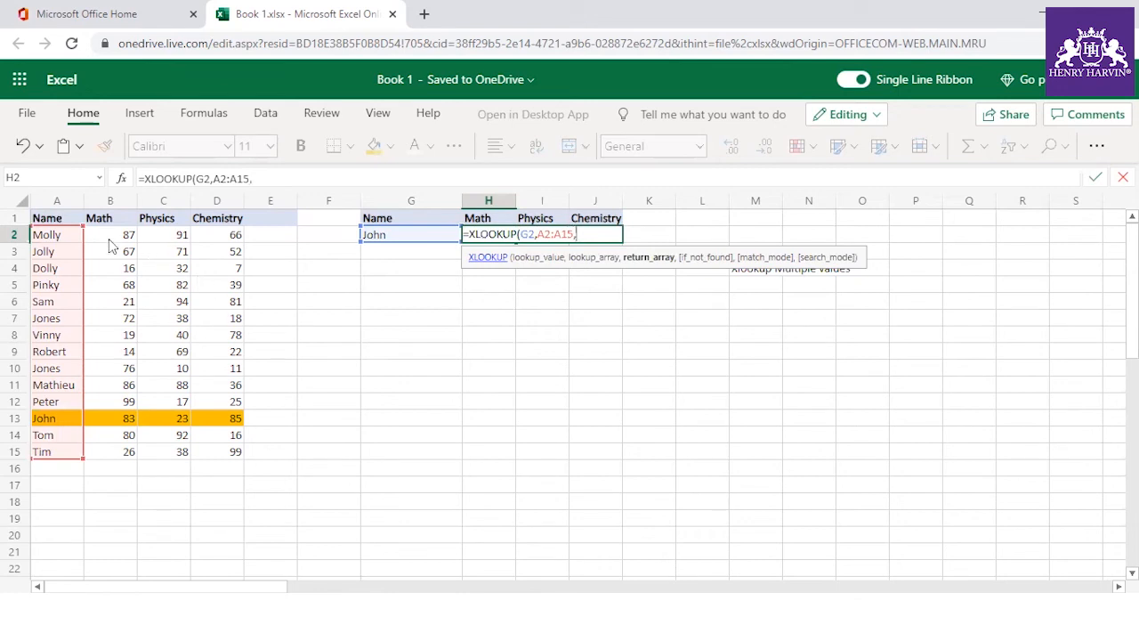
left_click_drag(109, 237, 237, 452)
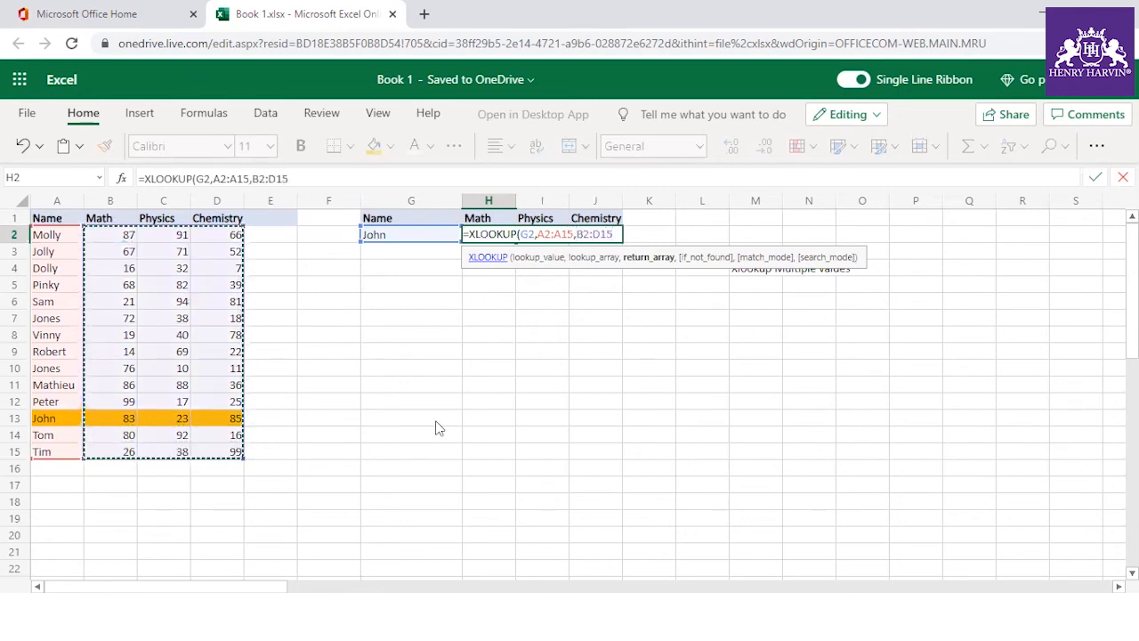
key("Return")
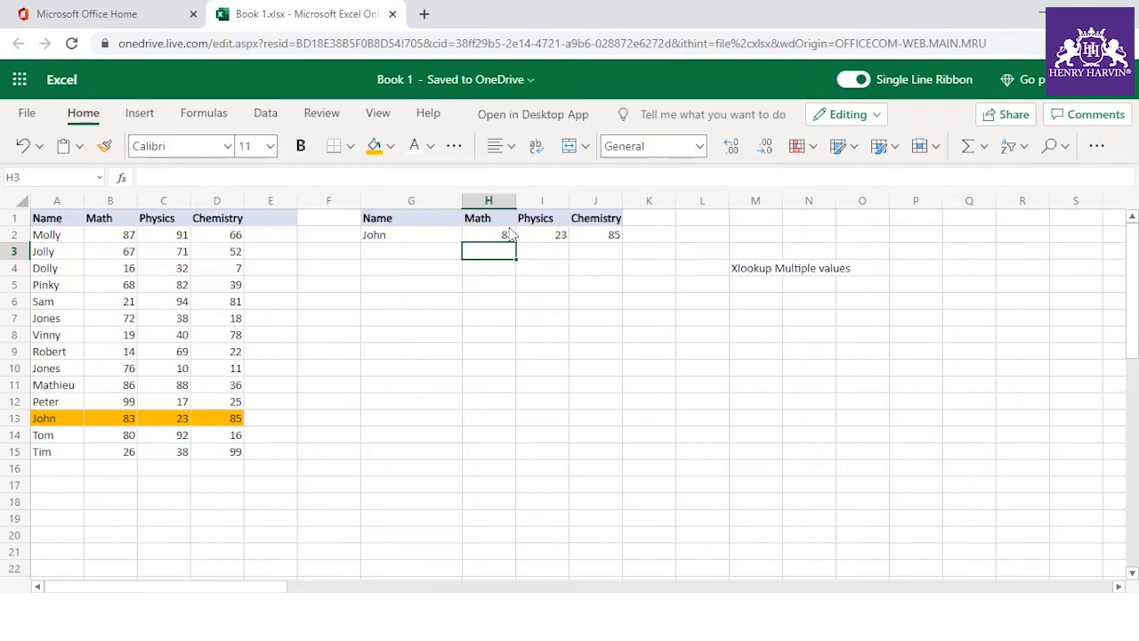
- Check the subject headings H1:J1 against the returned scores in H2:J2
left_click_drag(503, 220, 616, 218)
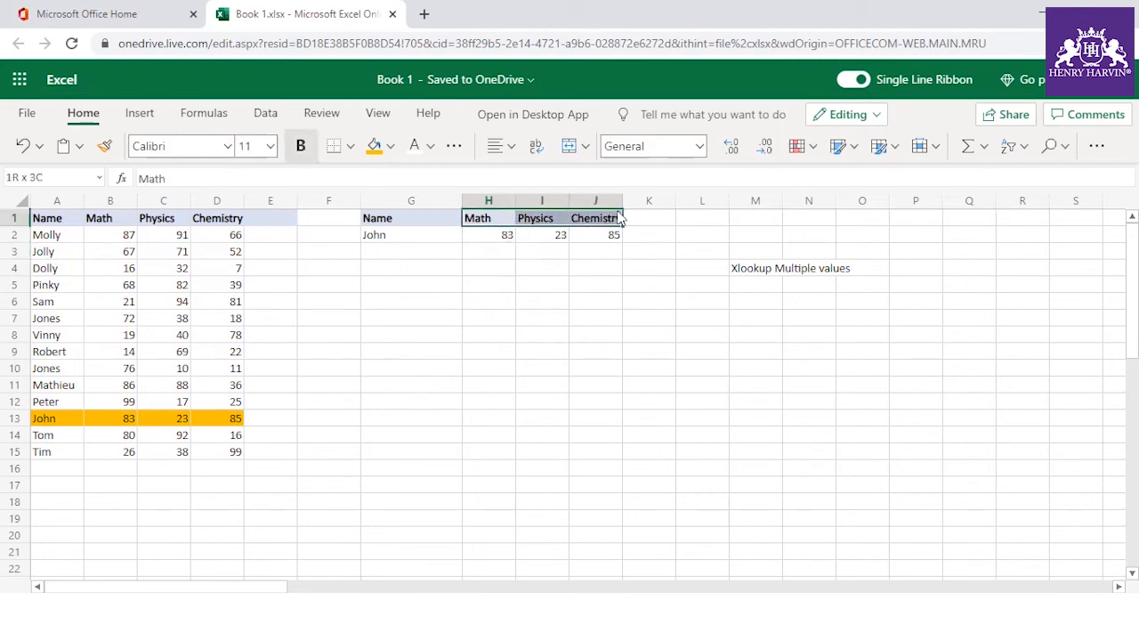
left_click(519, 271)
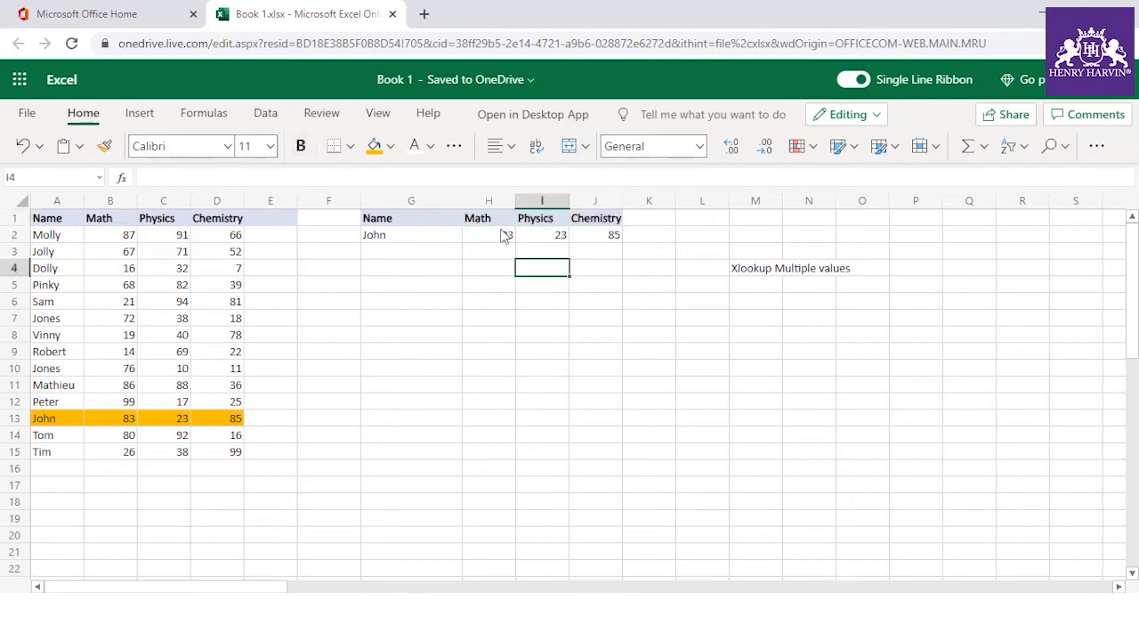
left_click_drag(503, 234, 612, 237)
left_click(600, 302)
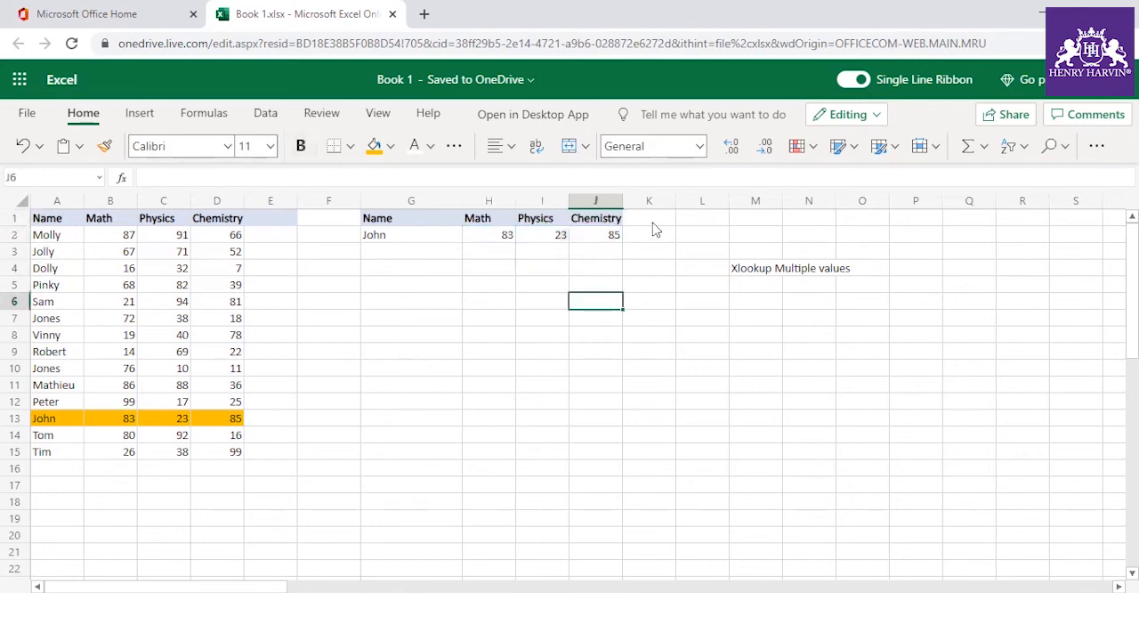
- Add a new column heading ABC in E1
left_click(270, 222)
type("ABC")
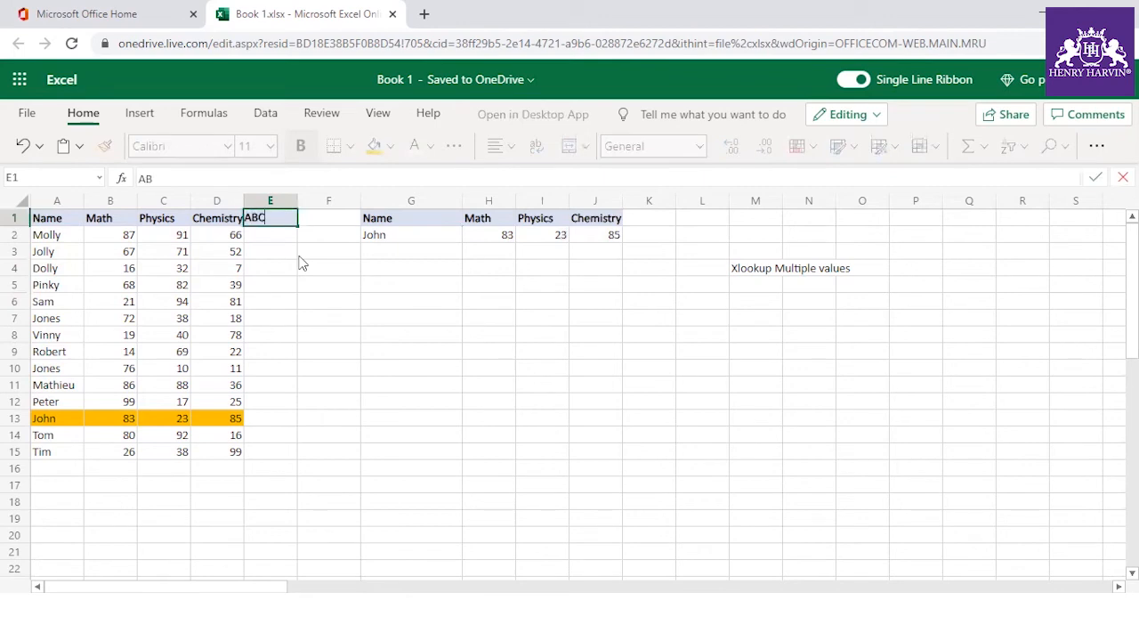
left_click(287, 296)
- Enter 111 in E2 and fill it down the ABC column to E15
left_click(288, 238)
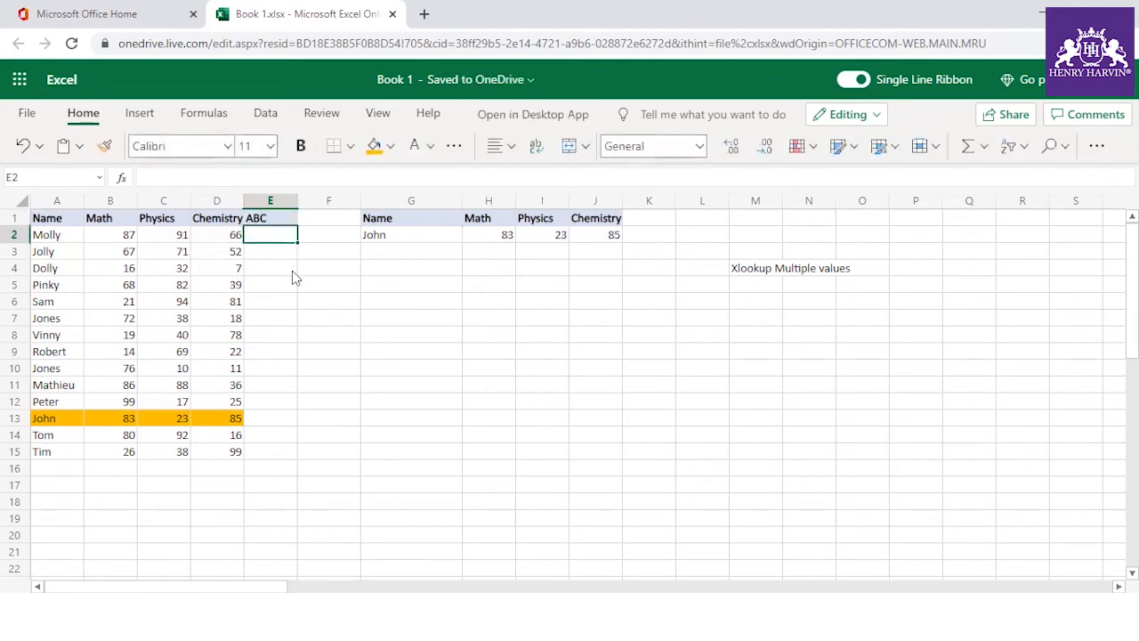
type("111")
key("Return")
left_click(296, 235)
double_click(297, 241)
left_click(327, 318)
left_click(282, 235)
left_click_drag(297, 241, 308, 454)
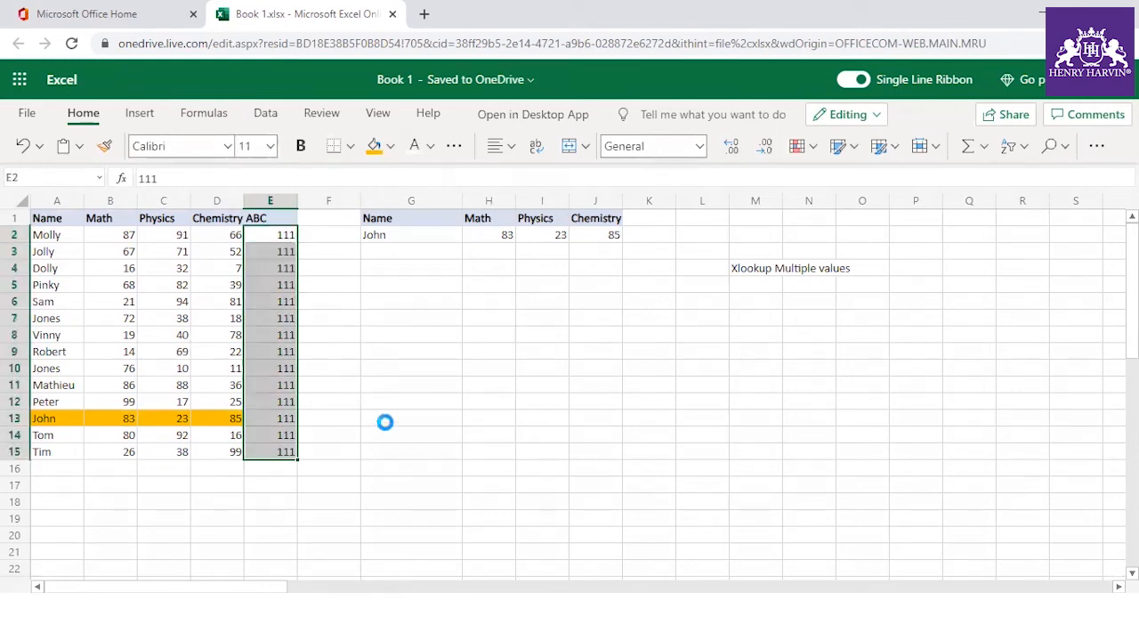
- Enter =E2+23 in E3 and fill the formula down the ABC column to E15
left_click(287, 253)
type("=")
left_click(286, 236)
type("+23")
key("Return")
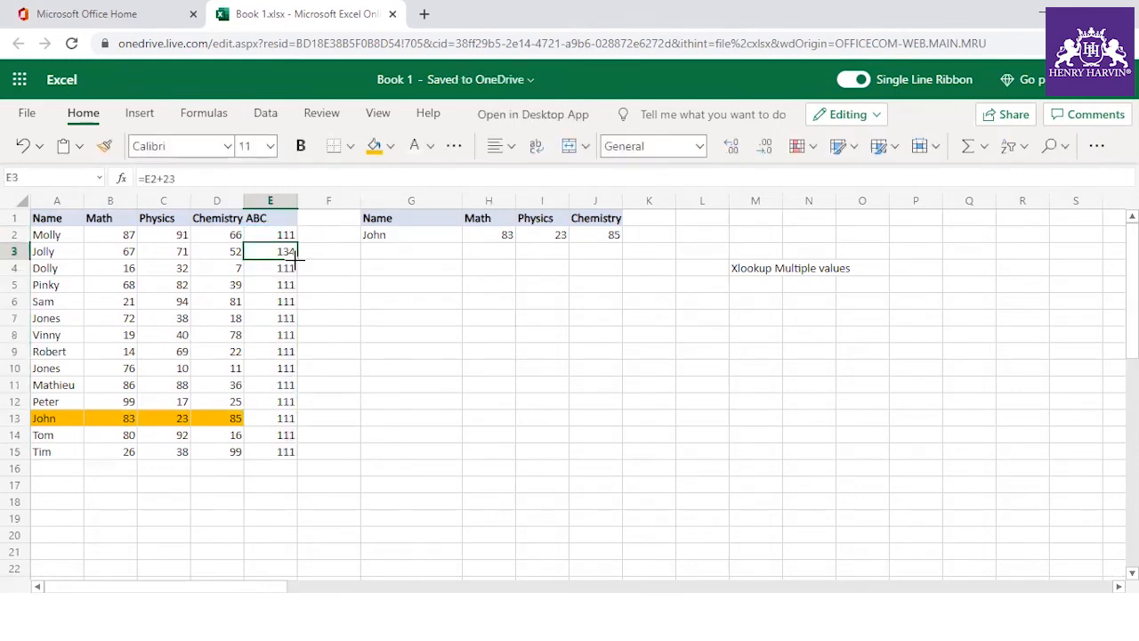
left_click_drag(297, 275, 295, 460)
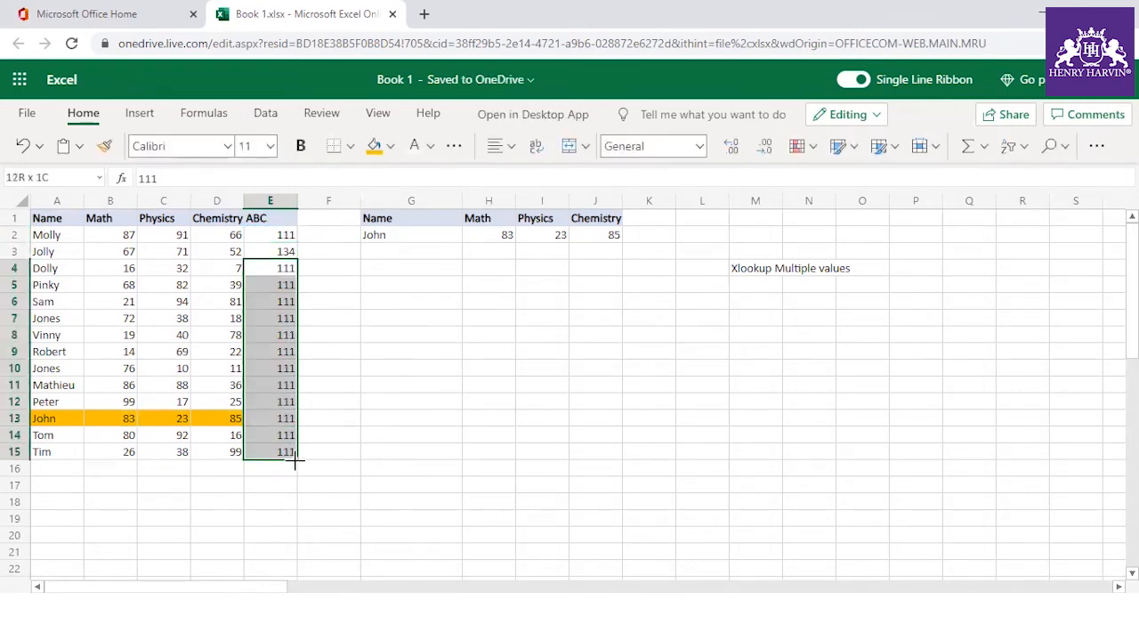
left_click(385, 352)
left_click(290, 252)
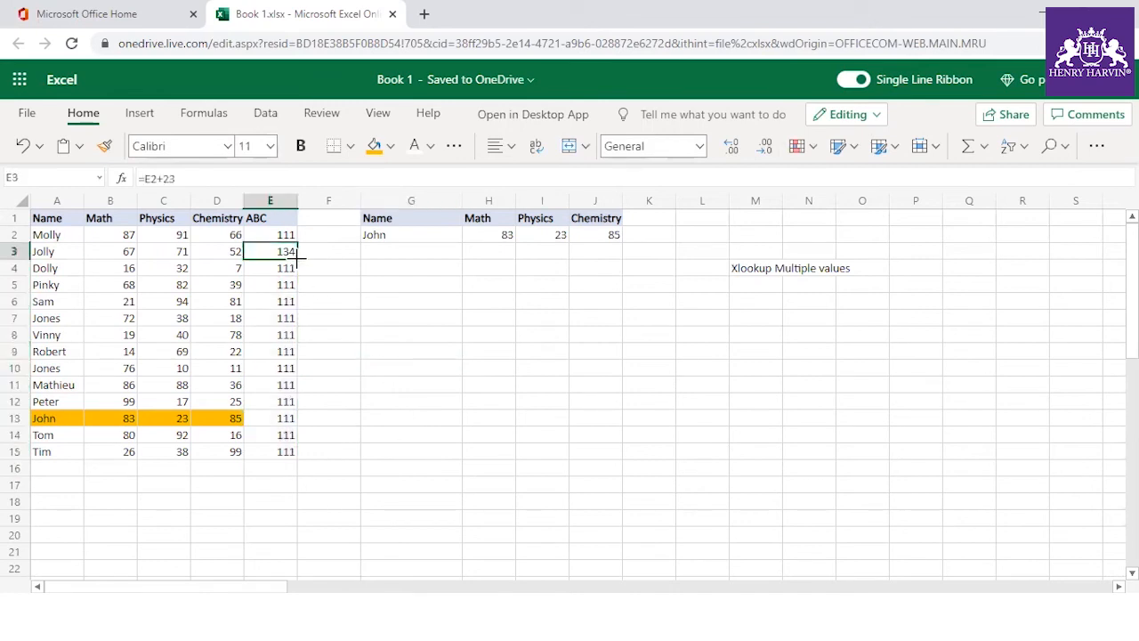
double_click(296, 259)
left_click(407, 310)
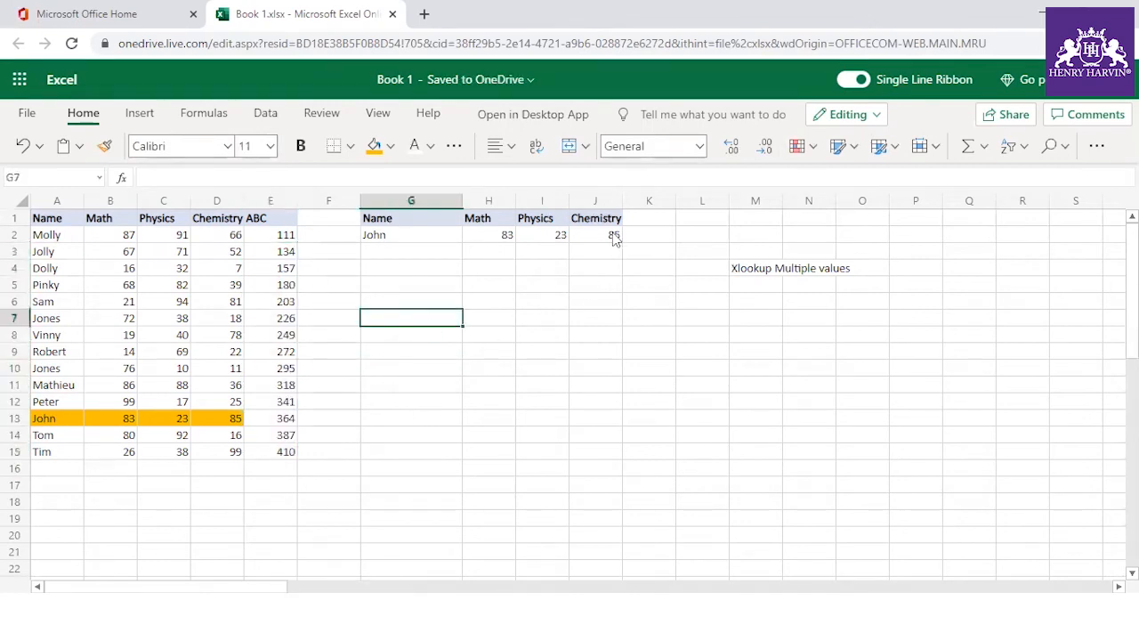
- Add the heading abc in K1 and clear the existing lookup results from H2:J2
left_click(648, 217)
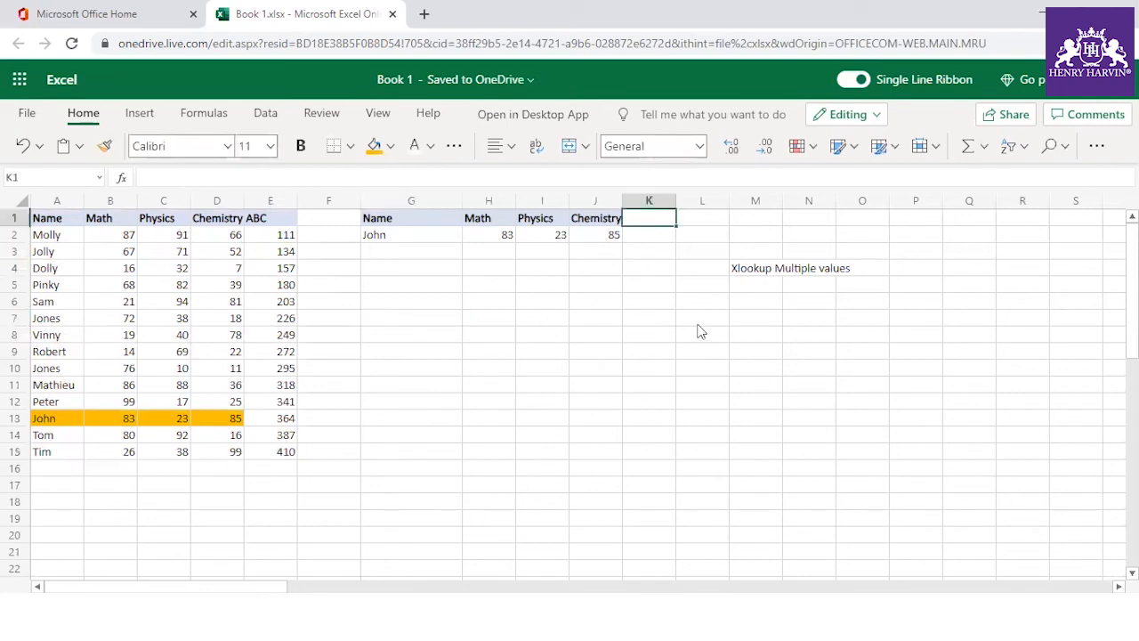
type("ab")
left_click(649, 350)
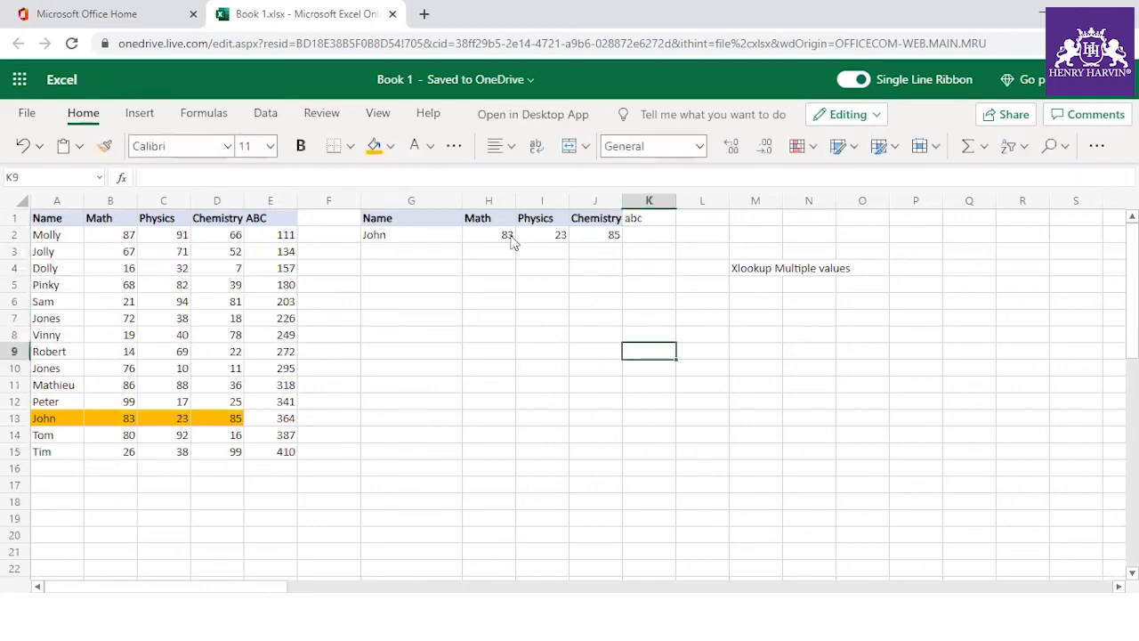
left_click_drag(507, 236, 575, 239)
key("Delete")
left_click(583, 379)
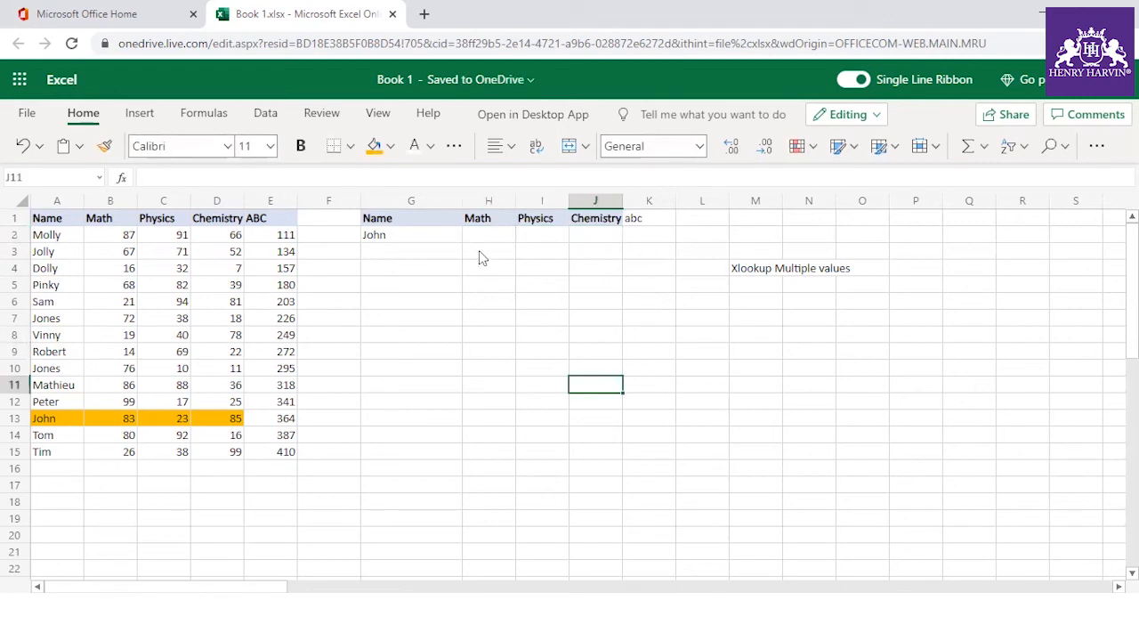
- Enter an XLOOKUP in H2 for G2, searching names A2:A15 and returning all four columns B2:E15
left_click(488, 241)
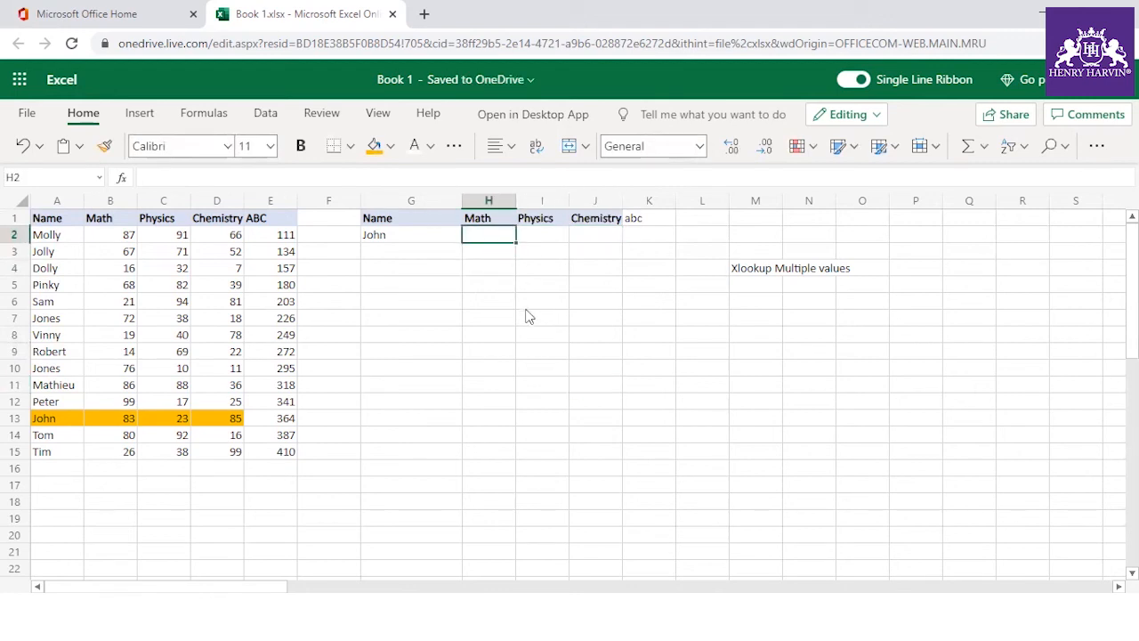
type("=xloo")
key("Tab")
left_click(414, 235)
type(",")
left_click_drag(63, 237, 63, 452)
type(",")
left_click_drag(129, 236, 129, 253)
left_click_drag(201, 353, 275, 454)
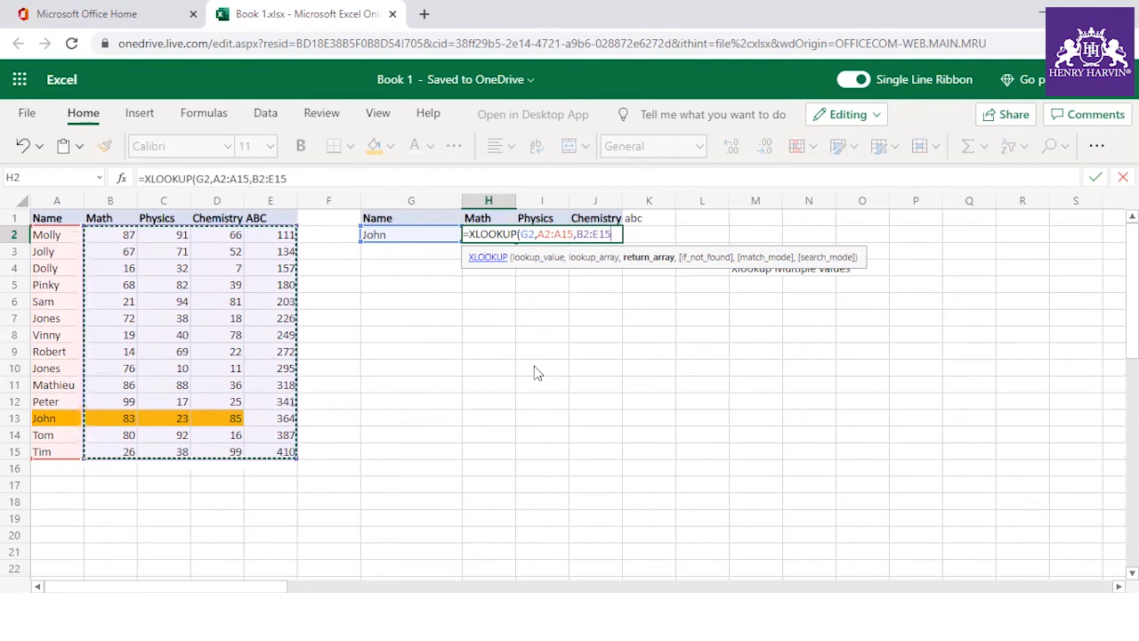
type(")")
key("Return")
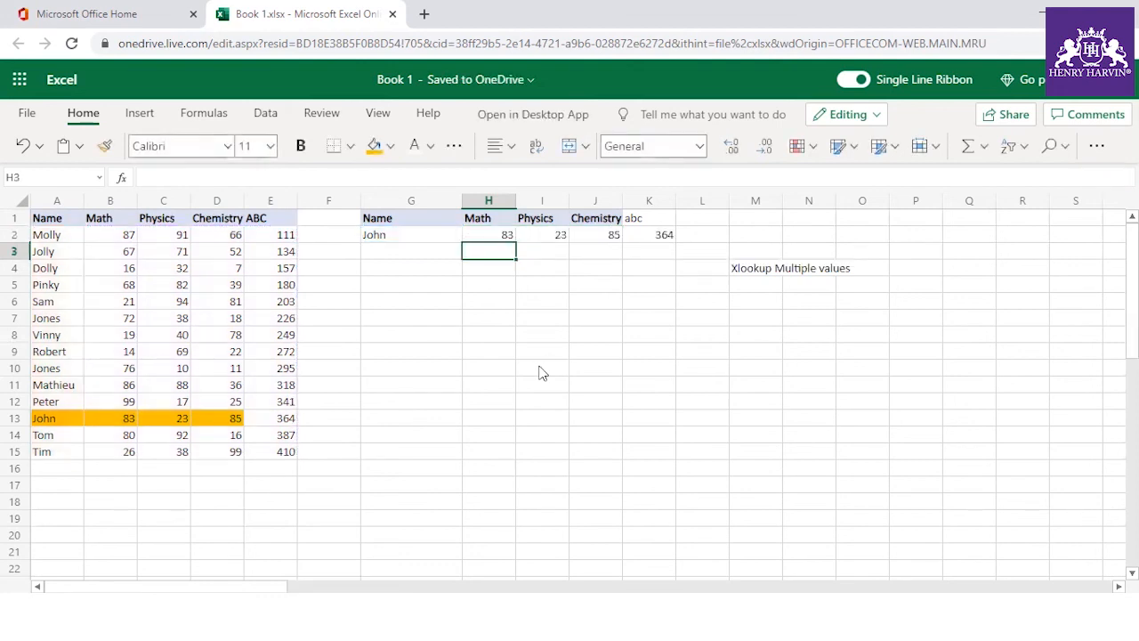
- Compare the XLOOKUP results in H2:K2 with the source values in row 13 of the table
left_click_drag(499, 236, 613, 239)
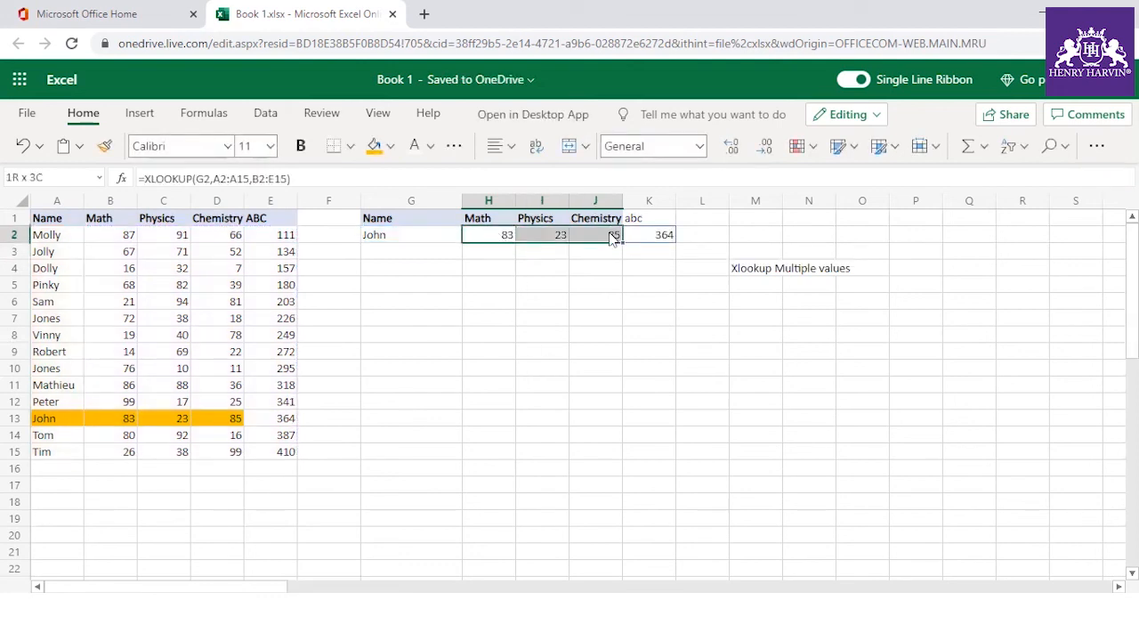
left_click(508, 394)
left_click_drag(494, 238, 690, 243)
left_click(608, 328)
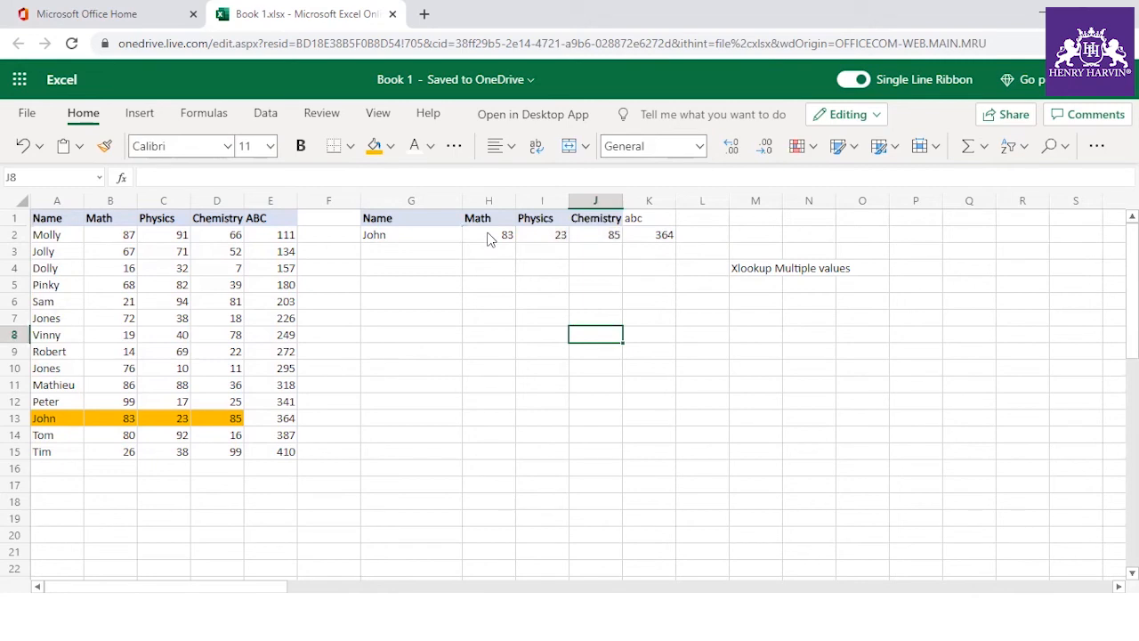
left_click(488, 239)
left_click(106, 418)
left_click(172, 419)
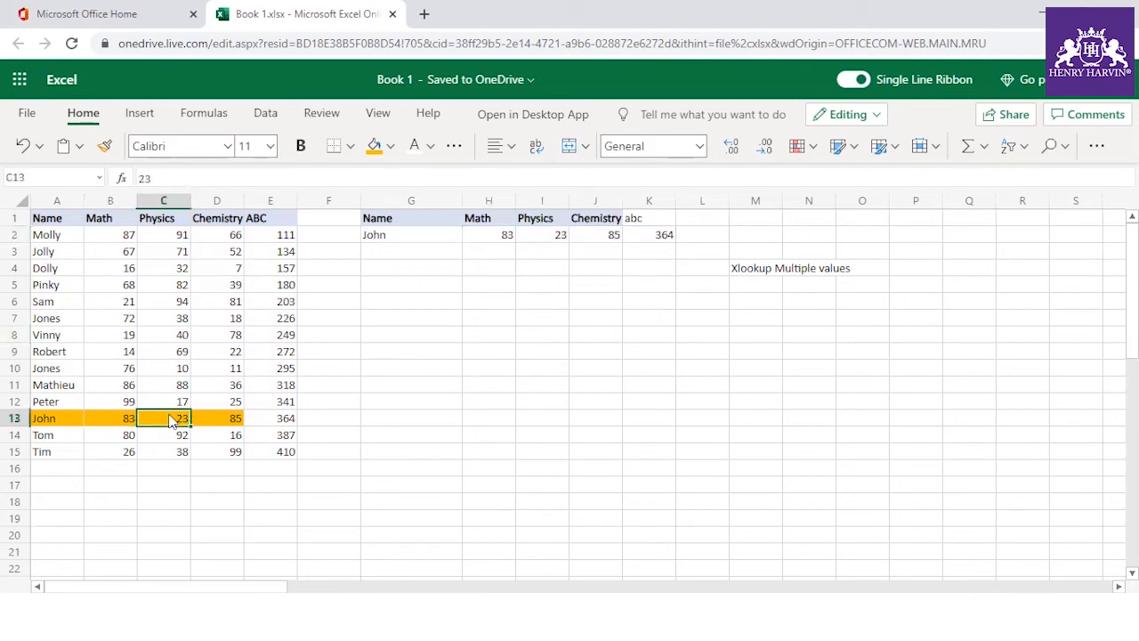
left_click(212, 420)
left_click(279, 414)
left_click(548, 354)
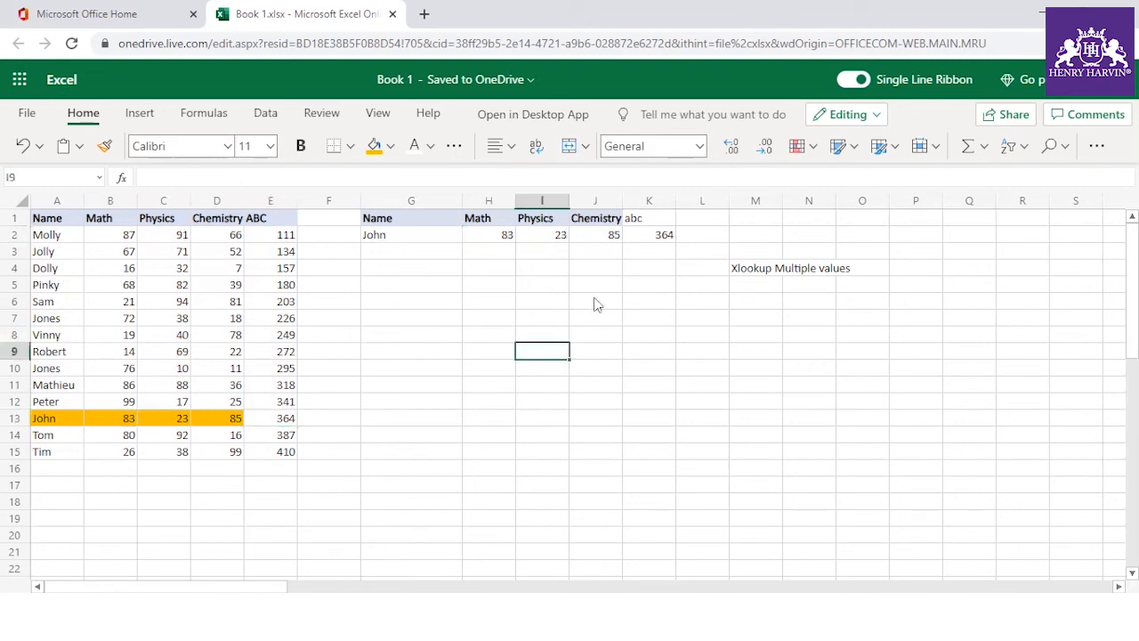
left_click(755, 274)
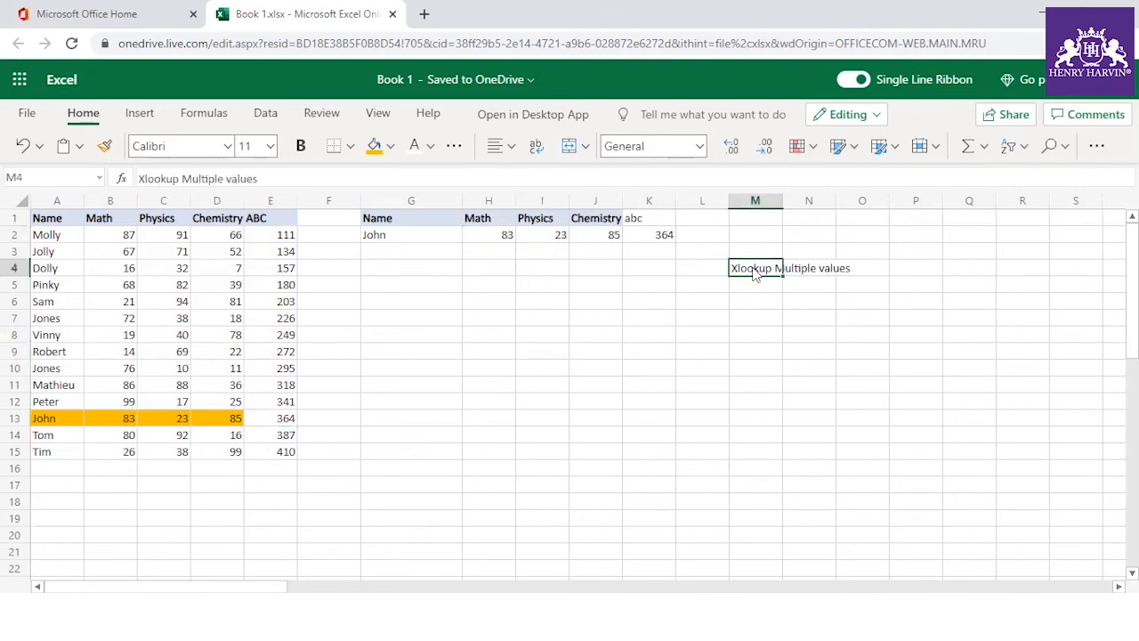
left_click_drag(508, 237, 634, 240)
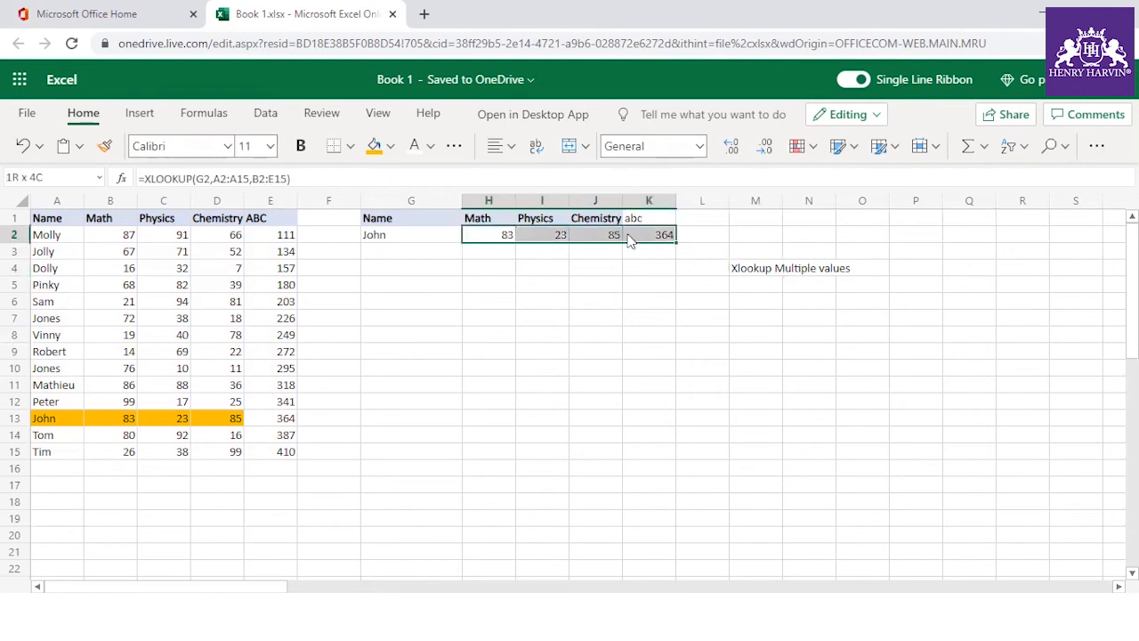
left_click(542, 333)
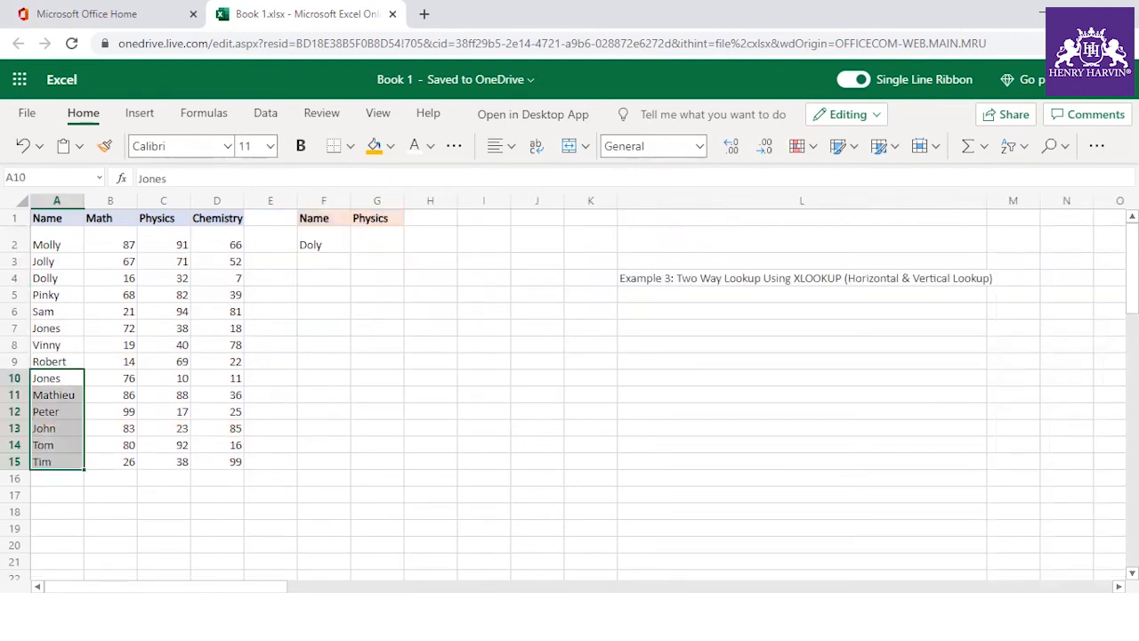
left_click(692, 282)
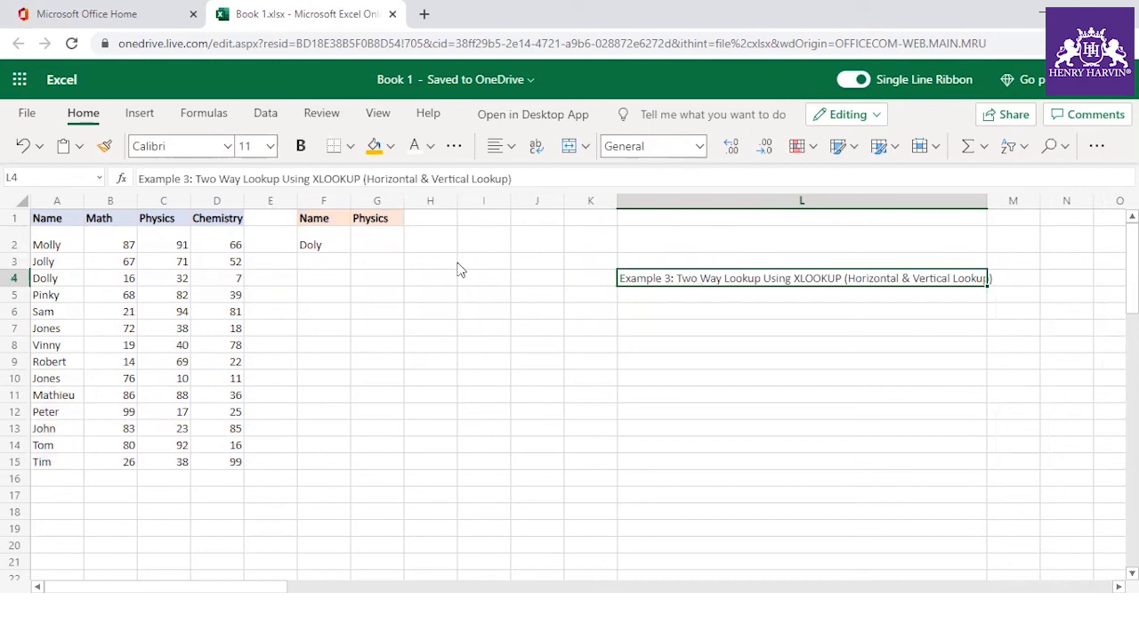
left_click(379, 247)
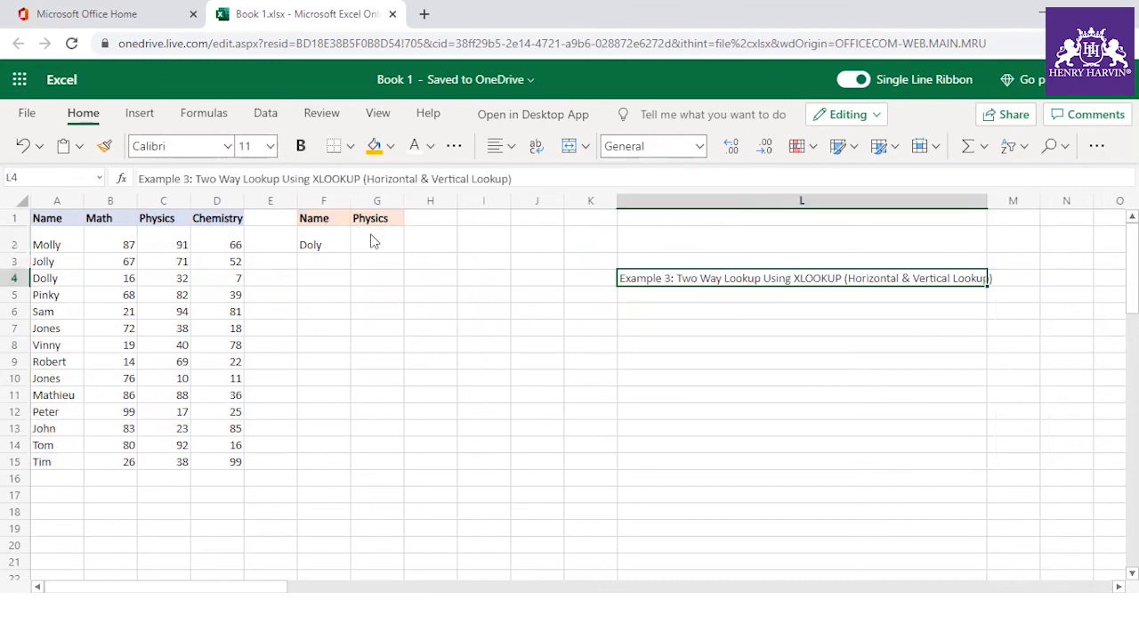
left_click(374, 242)
type("=xlo")
double_click(403, 267)
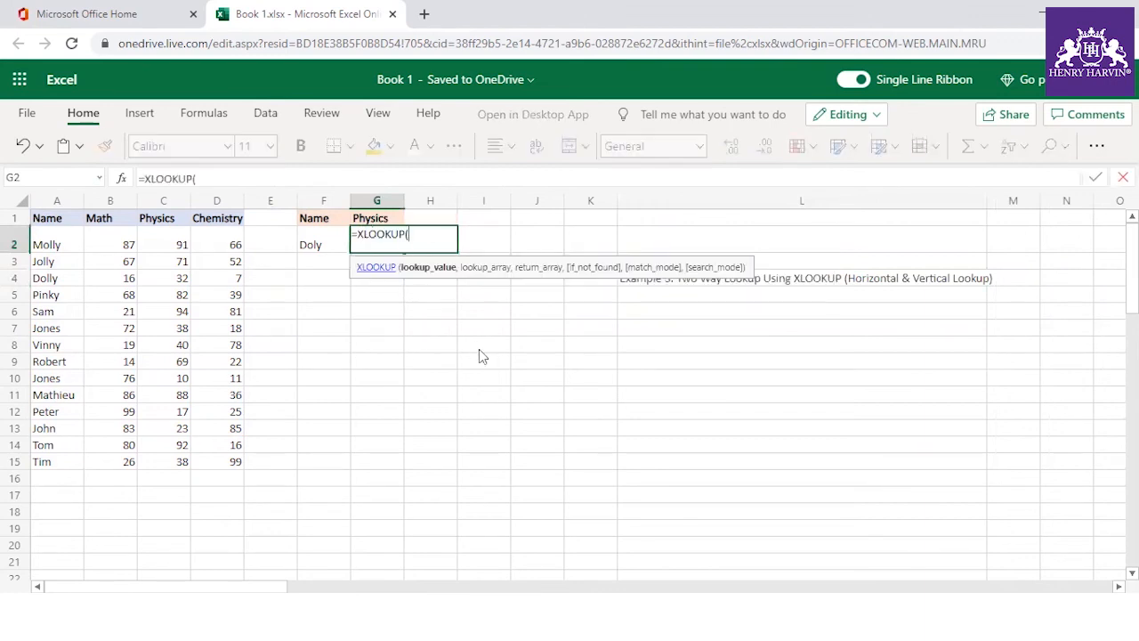
left_click(320, 245)
key("Escape")
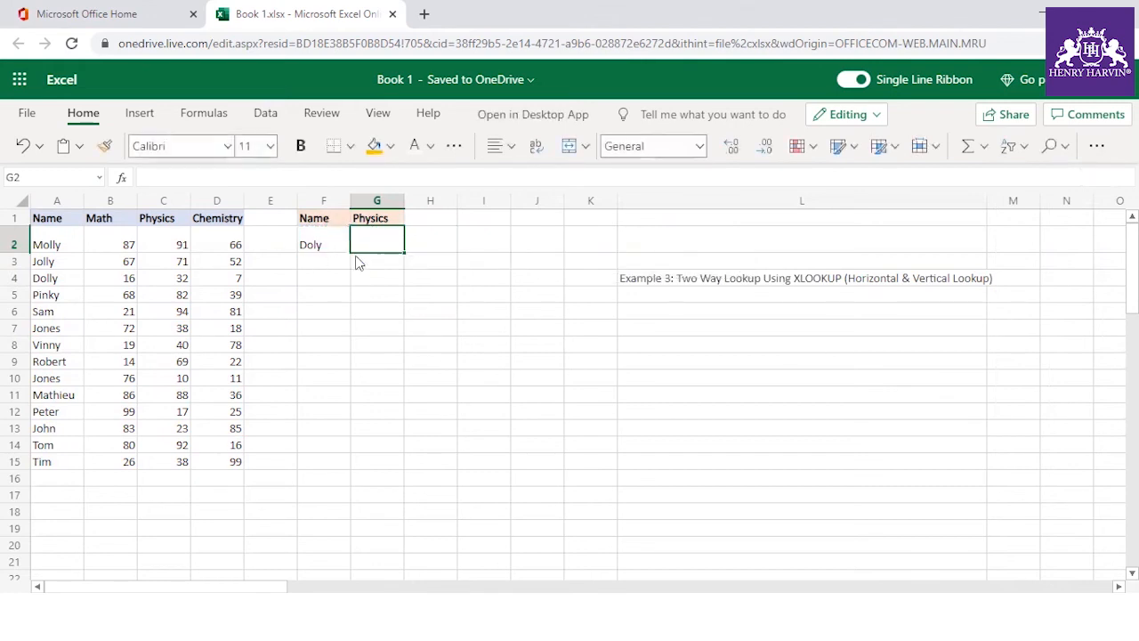
- Start an XLOOKUP in G2 with heading G1 as the lookup value and subject headings B1:D1 as the lookup array
type("=xlo")
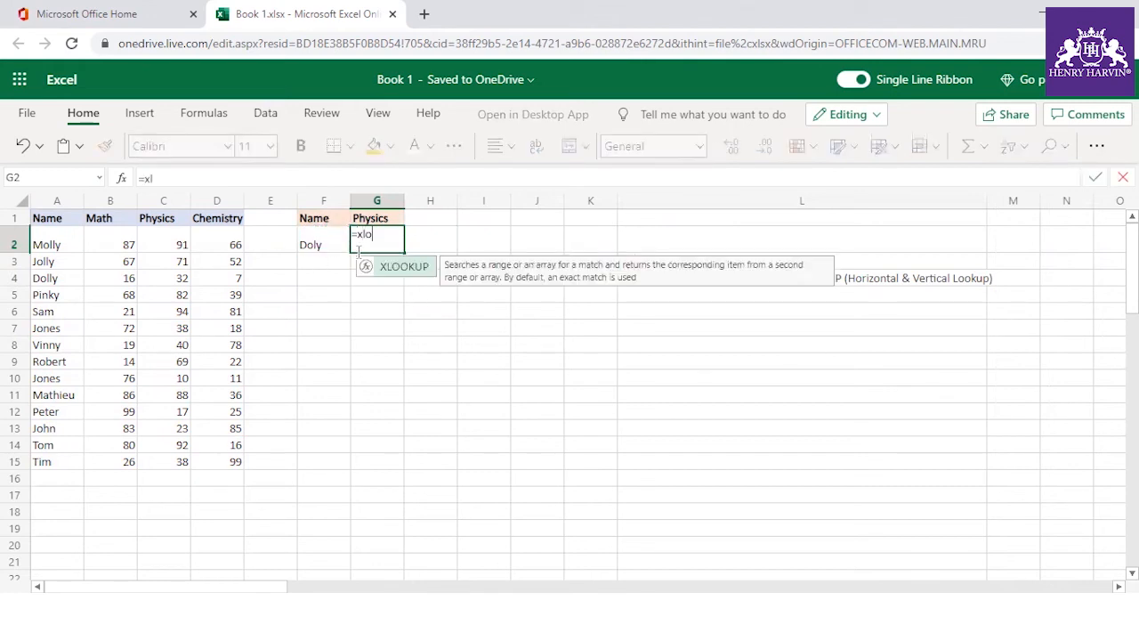
key("Tab")
left_click(388, 222)
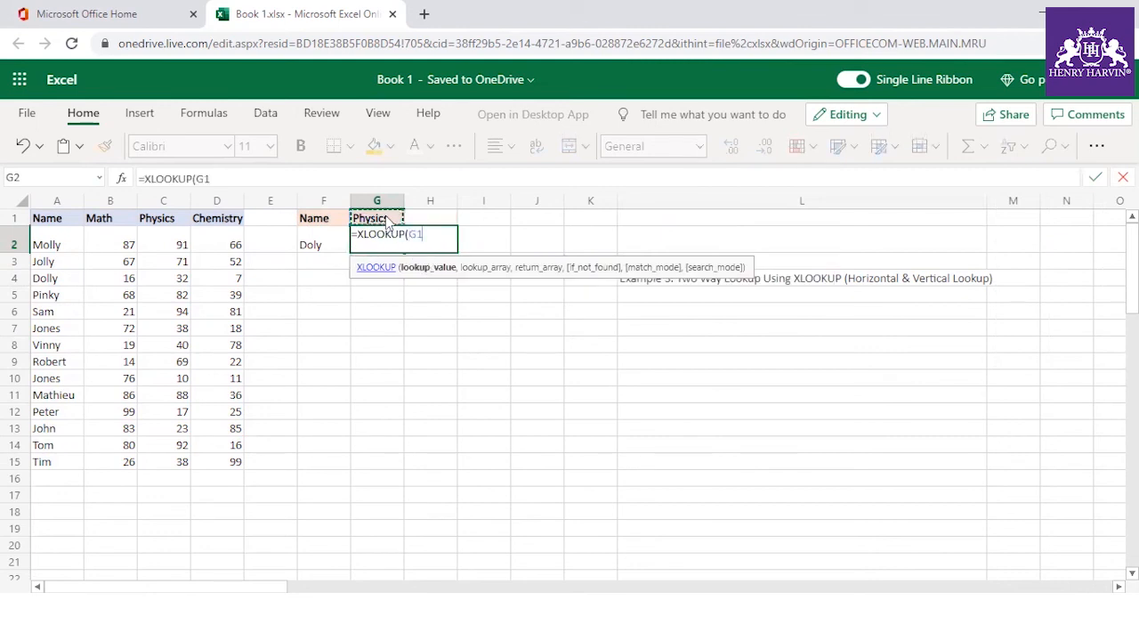
type(",")
left_click_drag(55, 219, 222, 220)
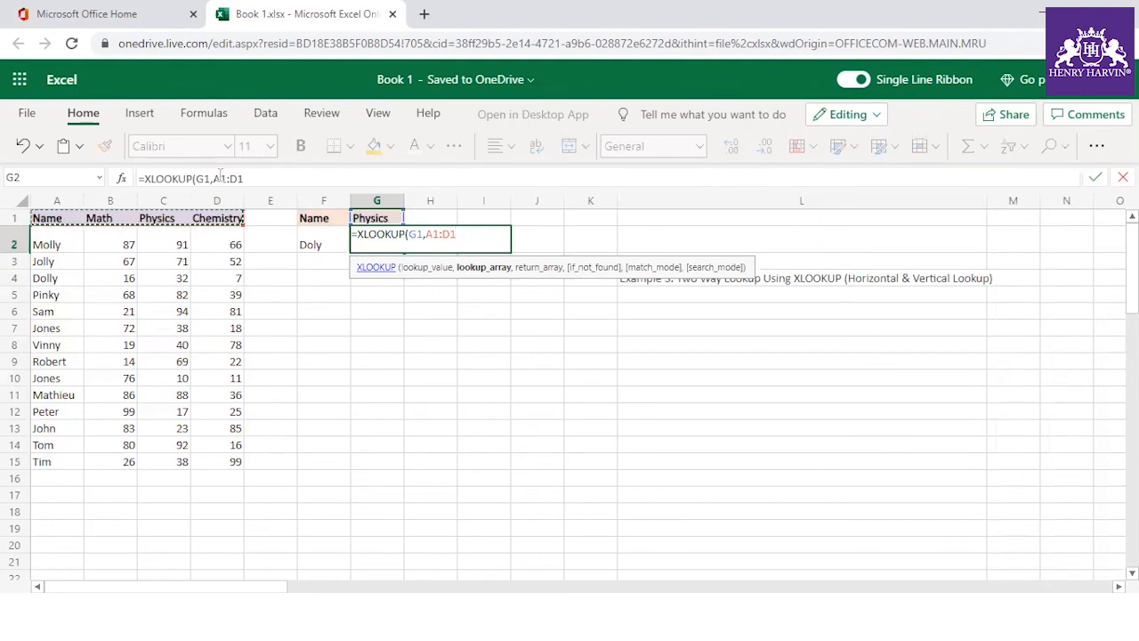
left_click_drag(214, 177, 272, 174)
key("BackSpace")
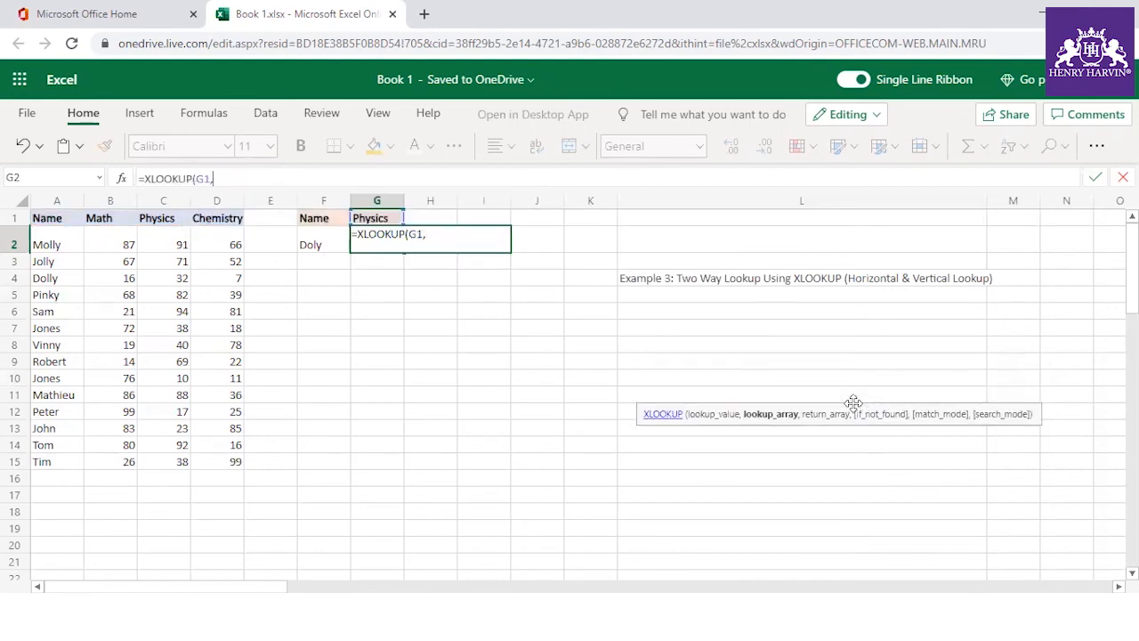
left_click_drag(99, 220, 196, 222)
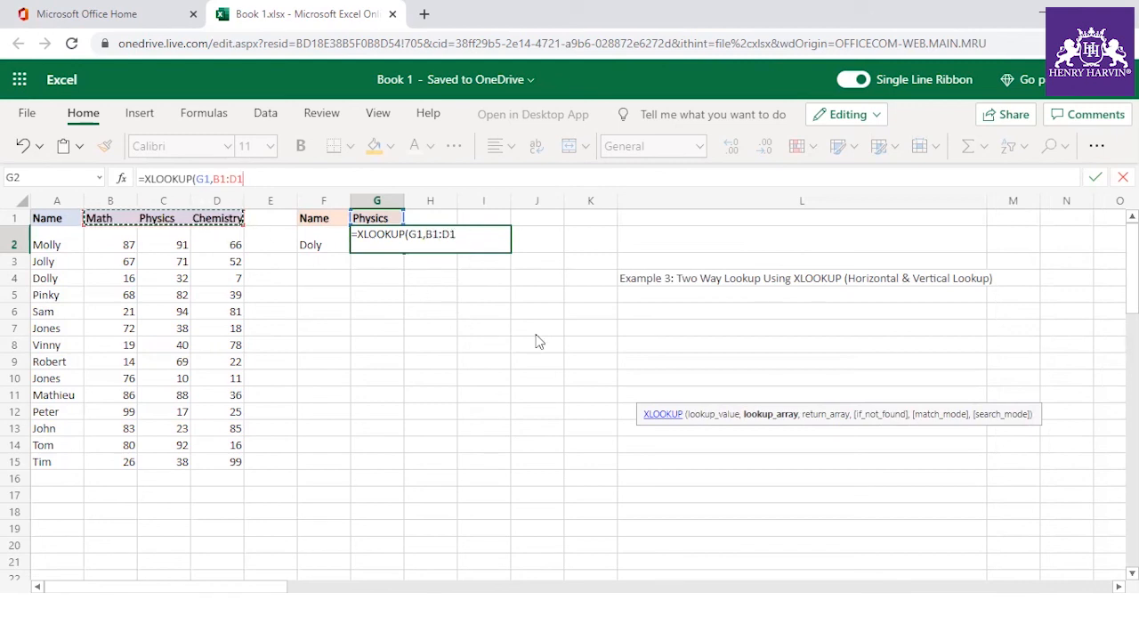
type(",")
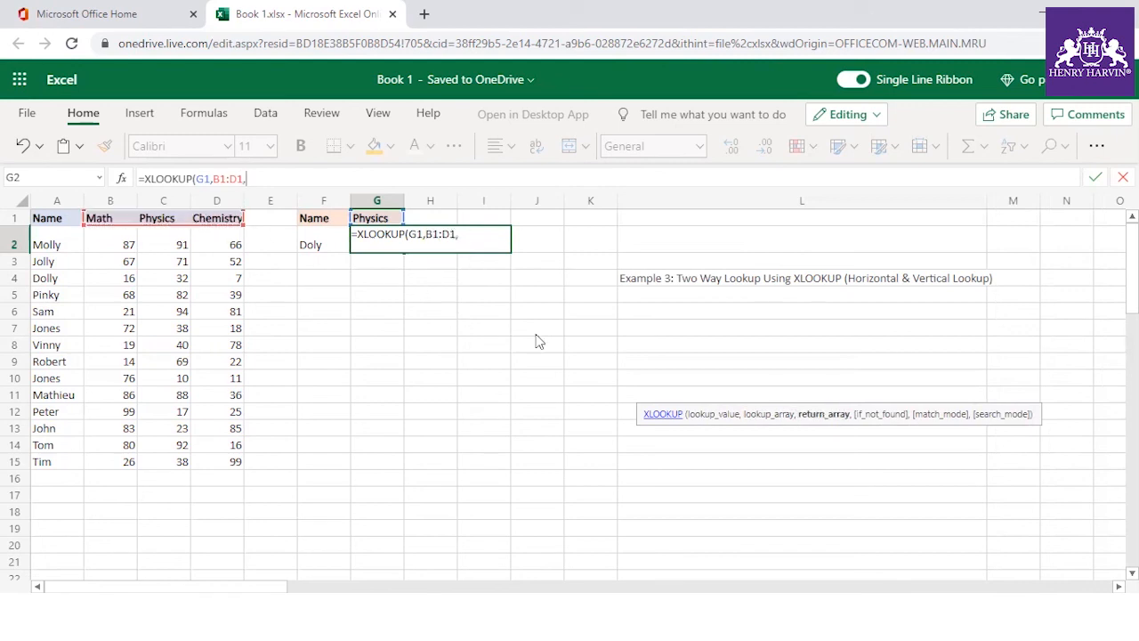
- Complete the G2 formula with a nested XLOOKUP as return array, looking up F2 in A2:A15 and returning B2:D15
type("xlo")
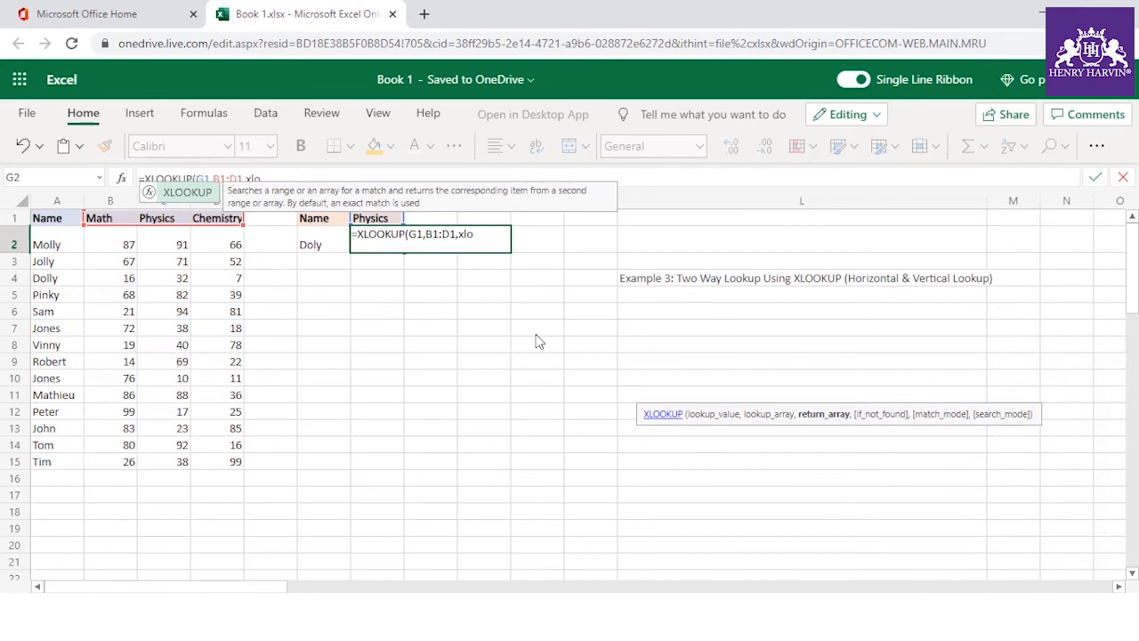
double_click(185, 191)
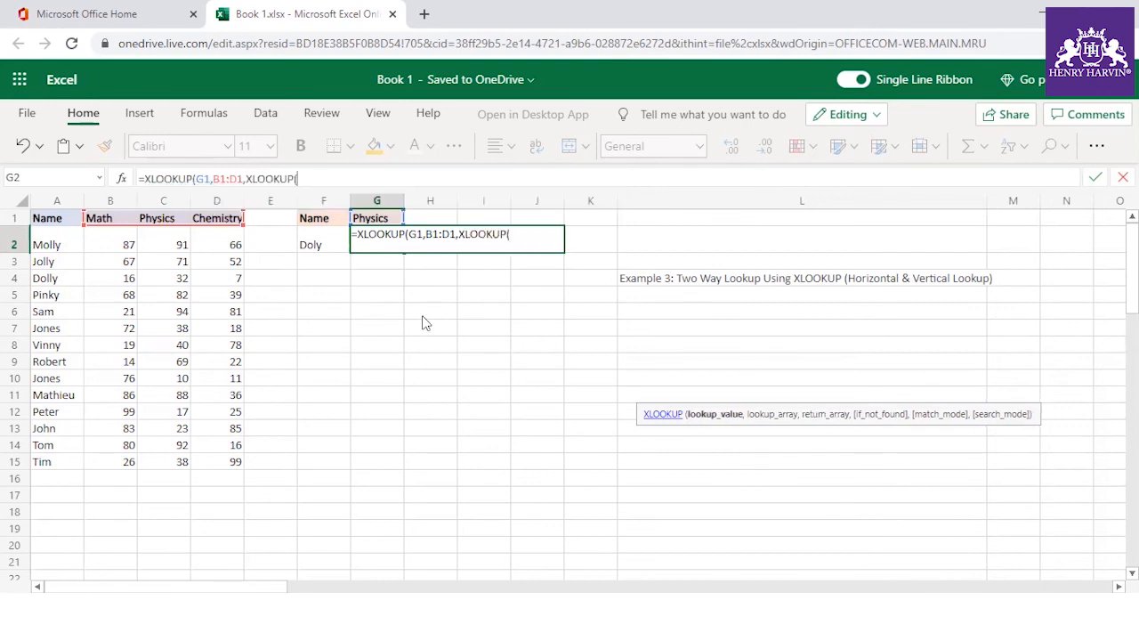
left_click(313, 247)
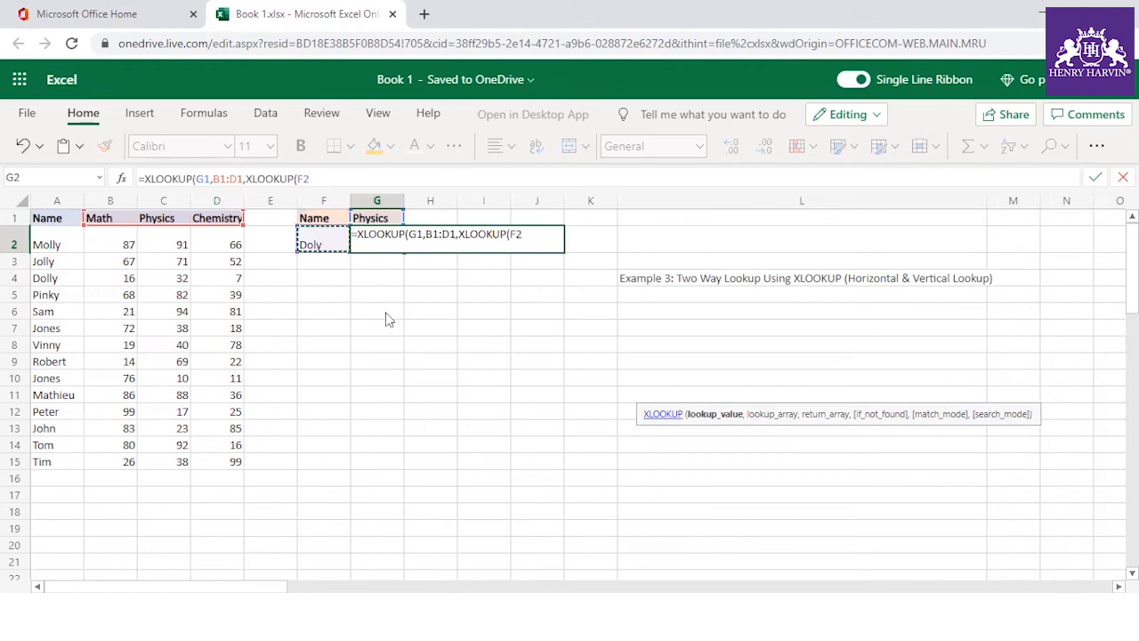
type(",")
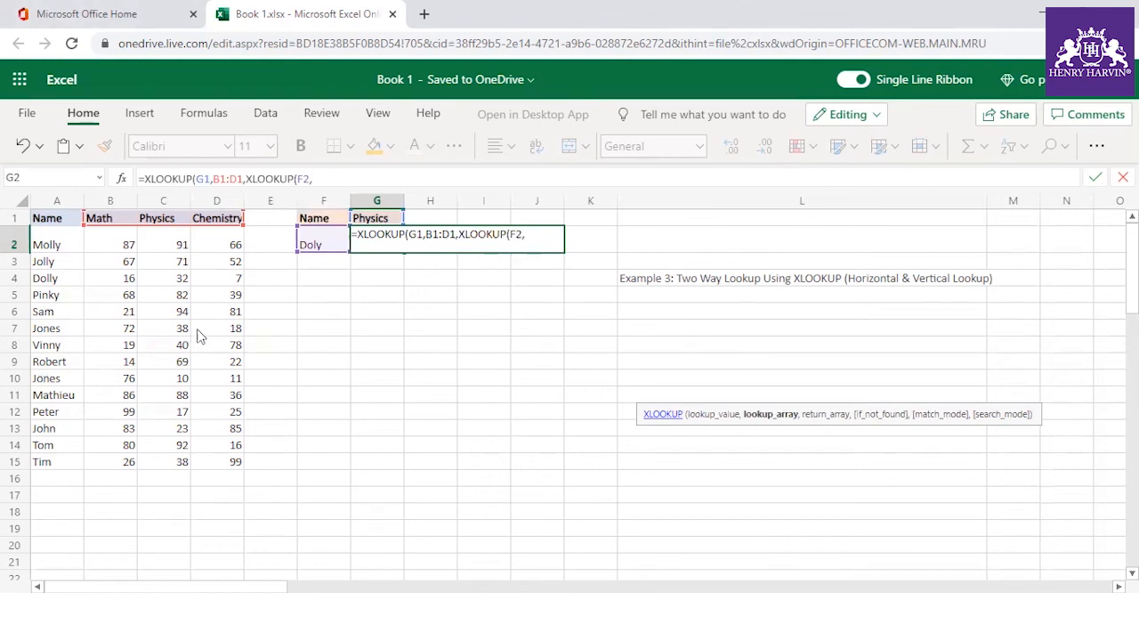
left_click_drag(55, 250, 55, 467)
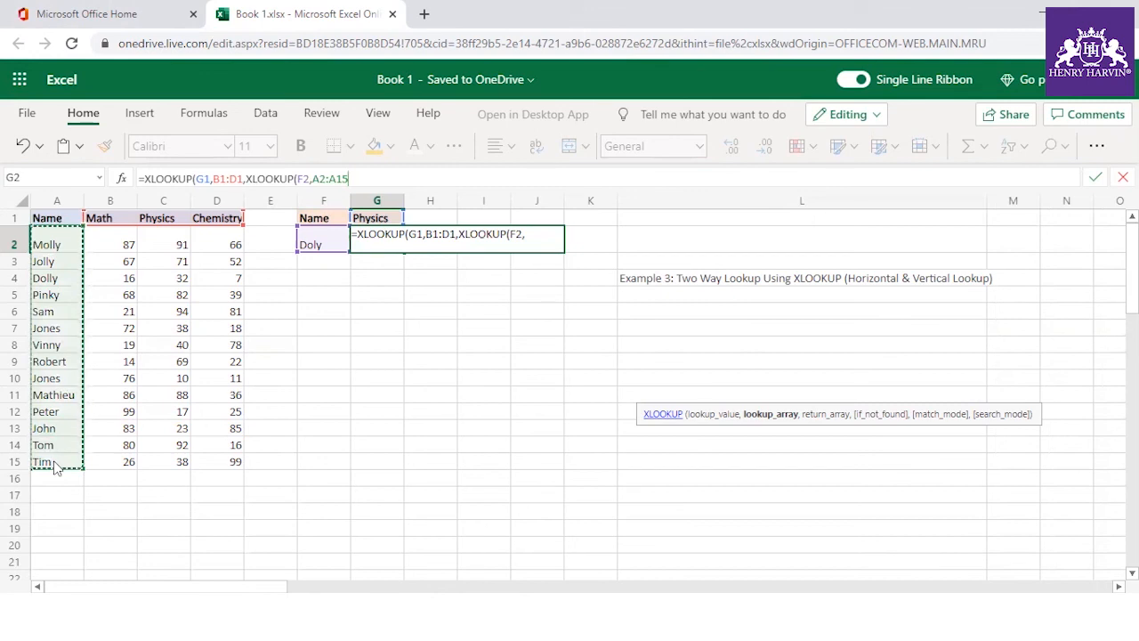
type(",")
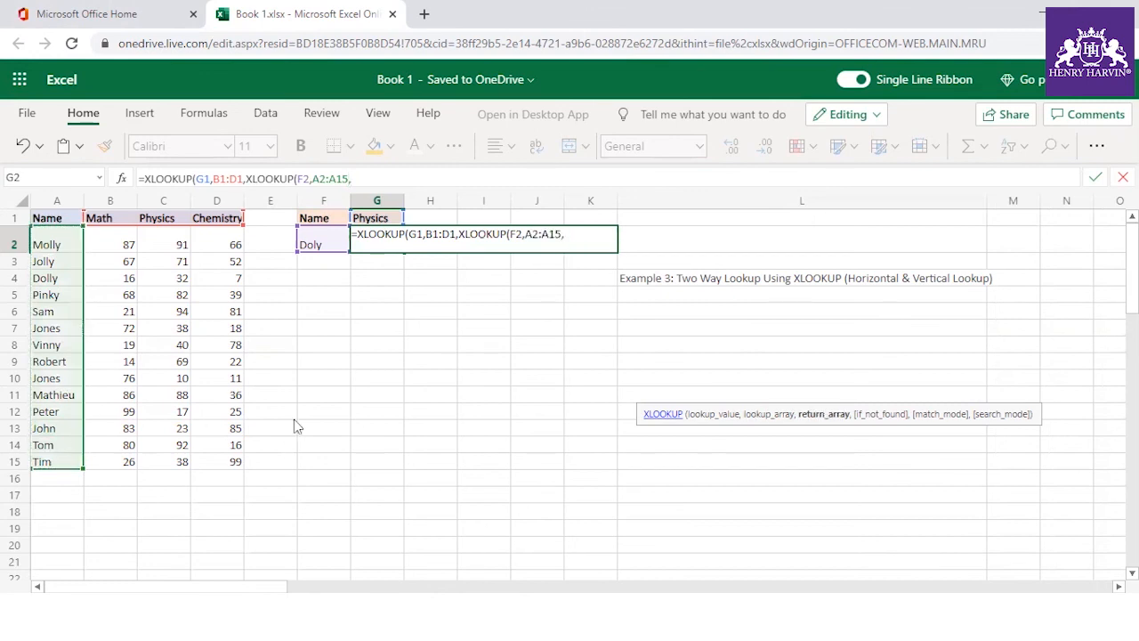
mouse_move(117, 248)
left_mouse_down()
mouse_move(233, 436)
mouse_move(239, 465)
left_mouse_up()
type("))")
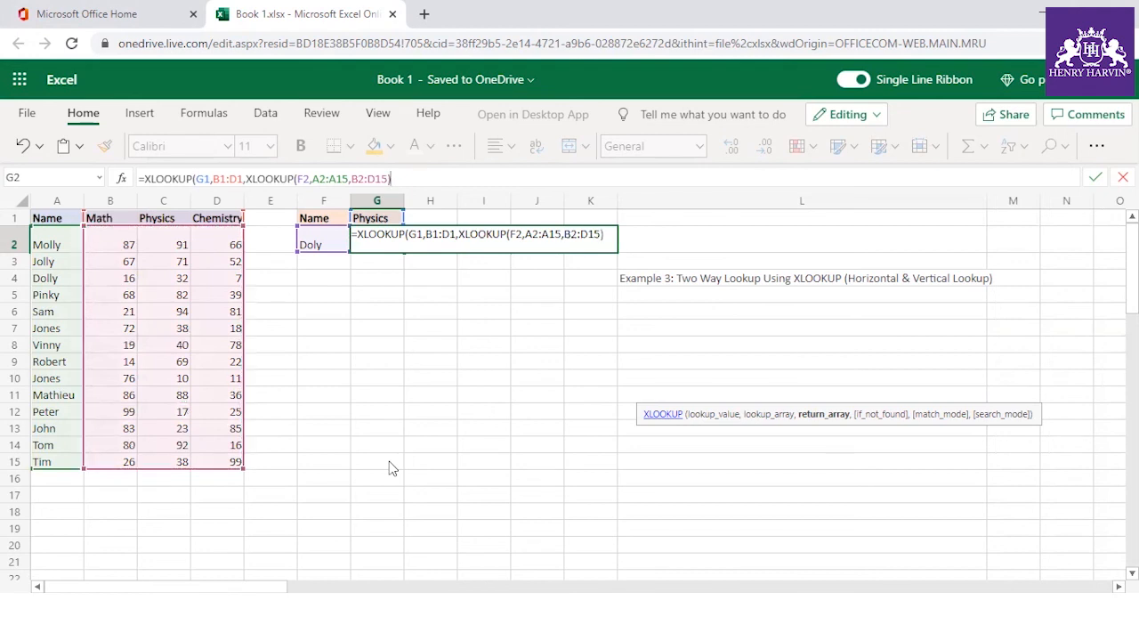
key("Return")
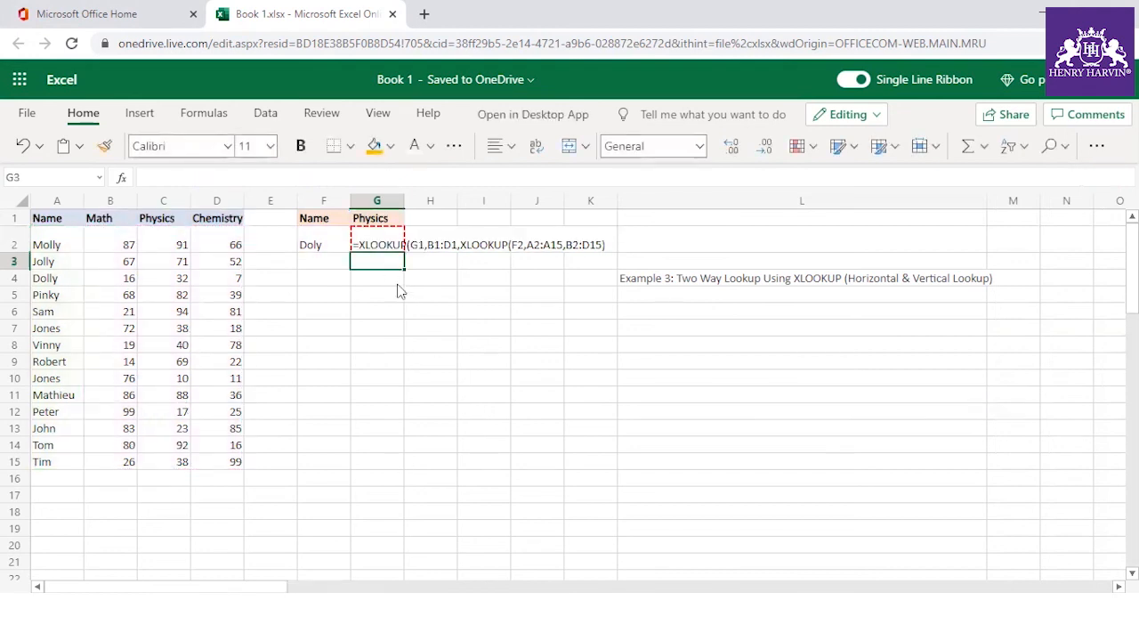
- Clear the nested XLOOKUP formula from G2
left_click(385, 248)
key("Delete")
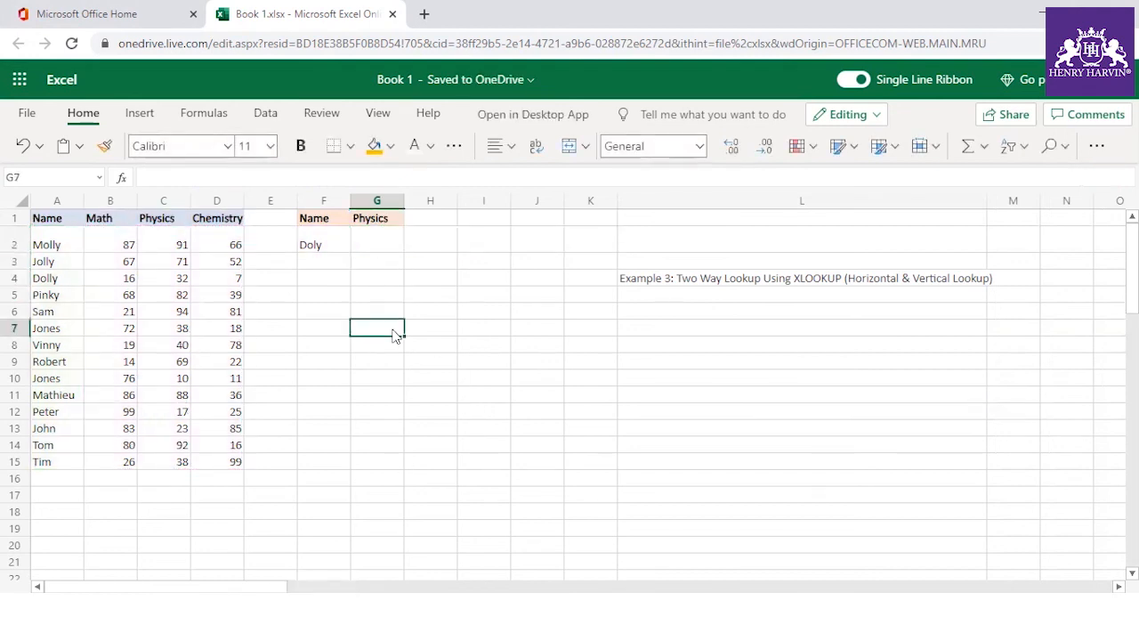
type("=X")
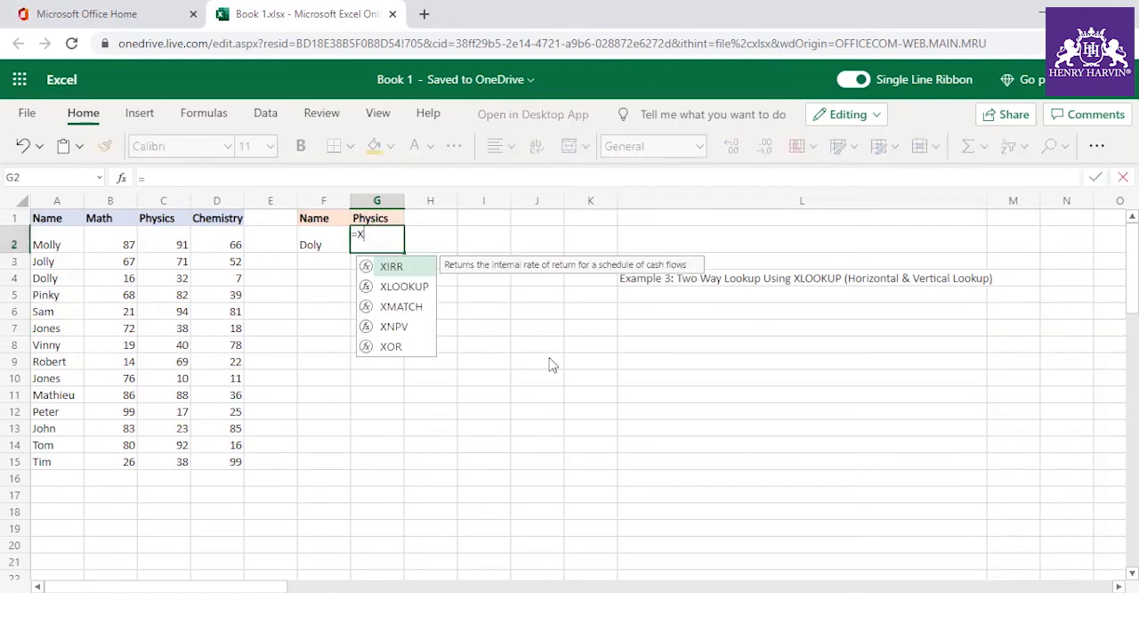
type("Loo")
double_click(414, 270)
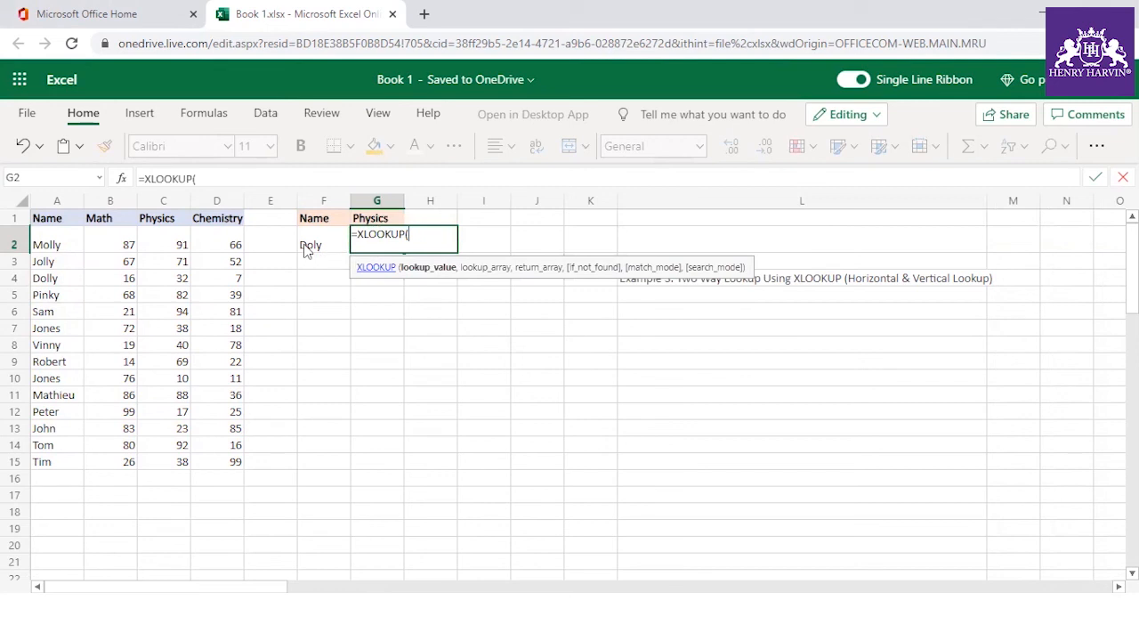
key("Escape")
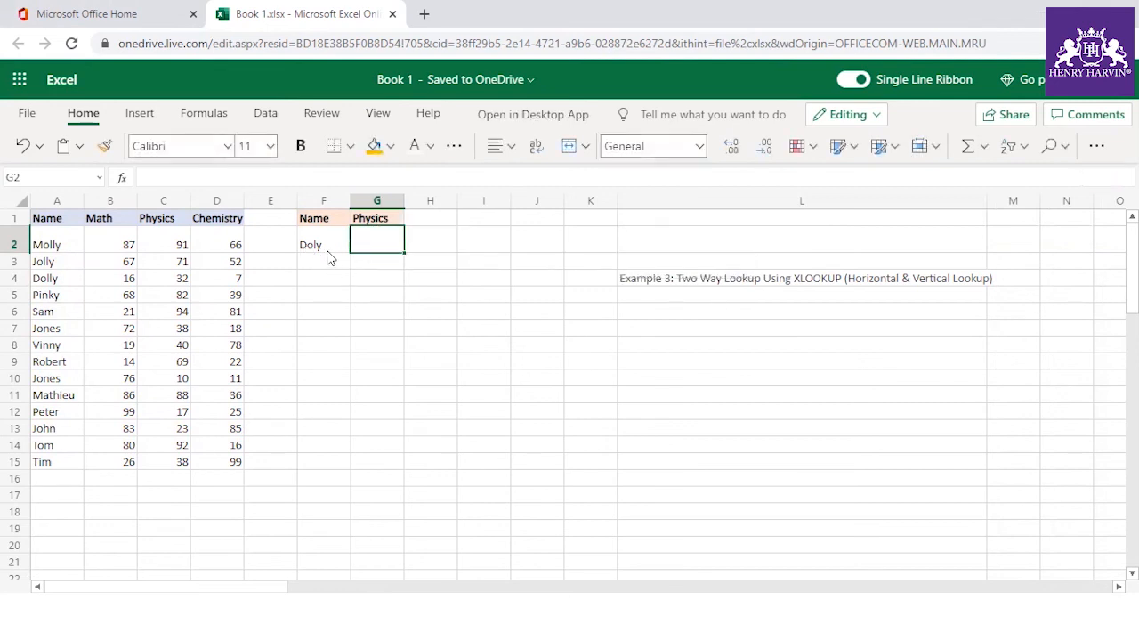
- Correct the spelling of the lookup name in F2 to match the name in A4
left_click(327, 251)
type("D")
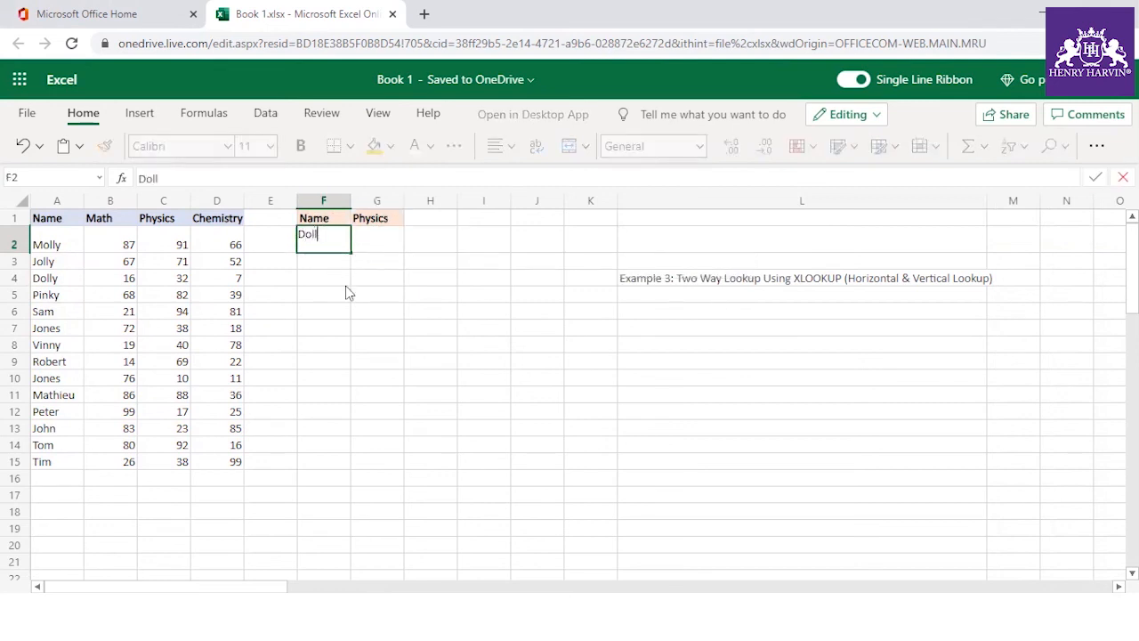
left_click(362, 276)
- Start an XLOOKUP in G2 with heading G1 as the lookup value and subject headings B1:D1 as the lookup array
left_click(371, 246)
type("=Xloo")
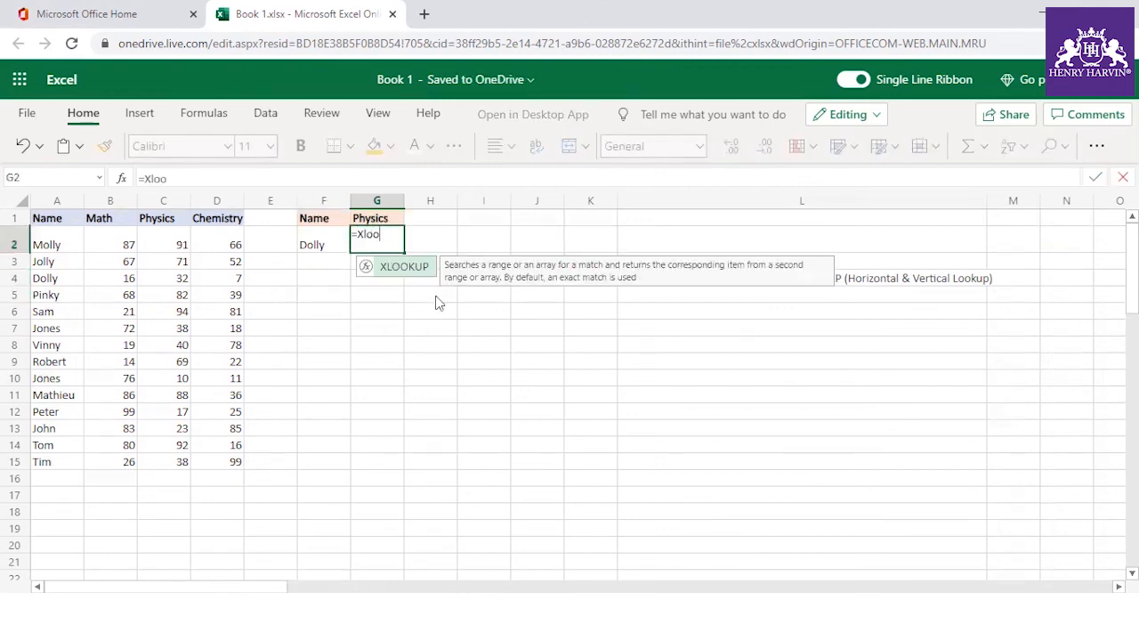
left_click(405, 266)
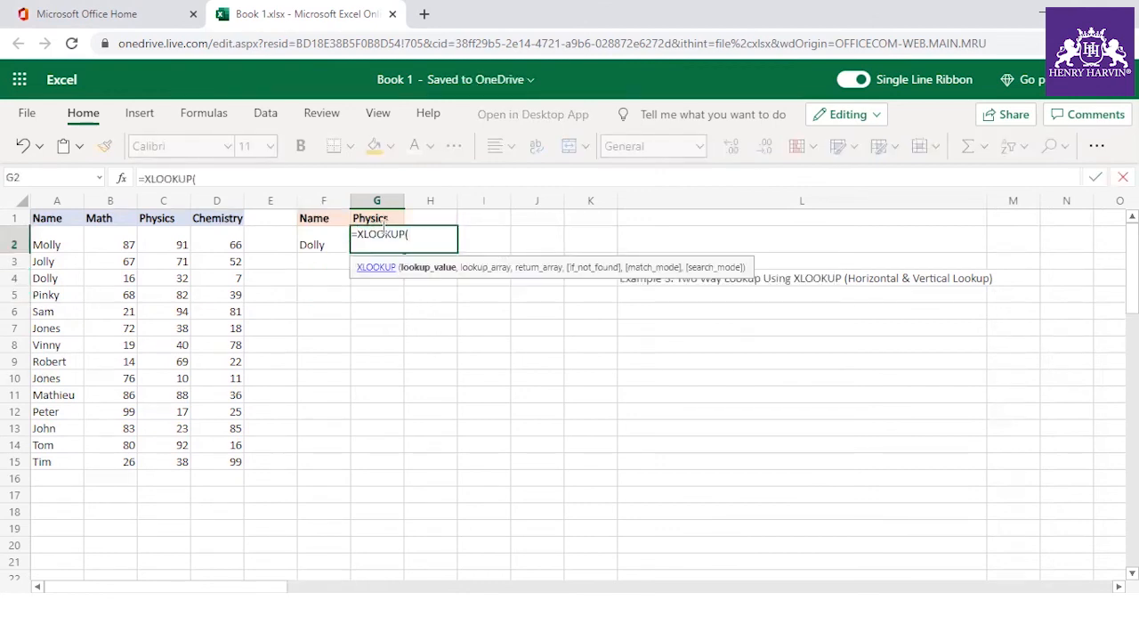
left_click(380, 222)
type(",")
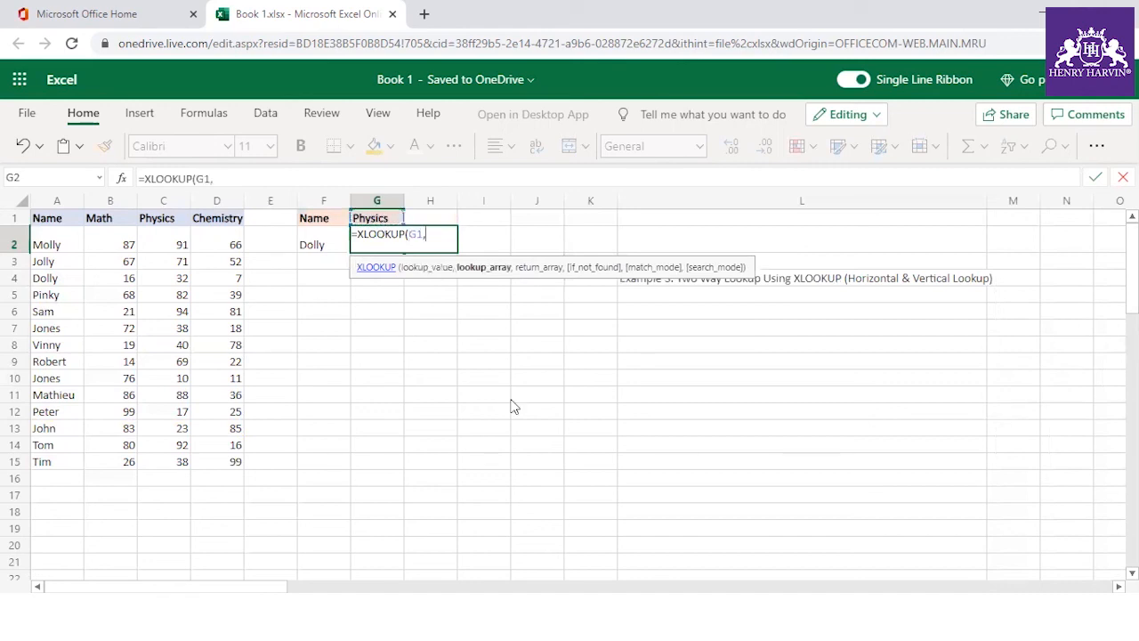
left_click_drag(99, 218, 230, 218)
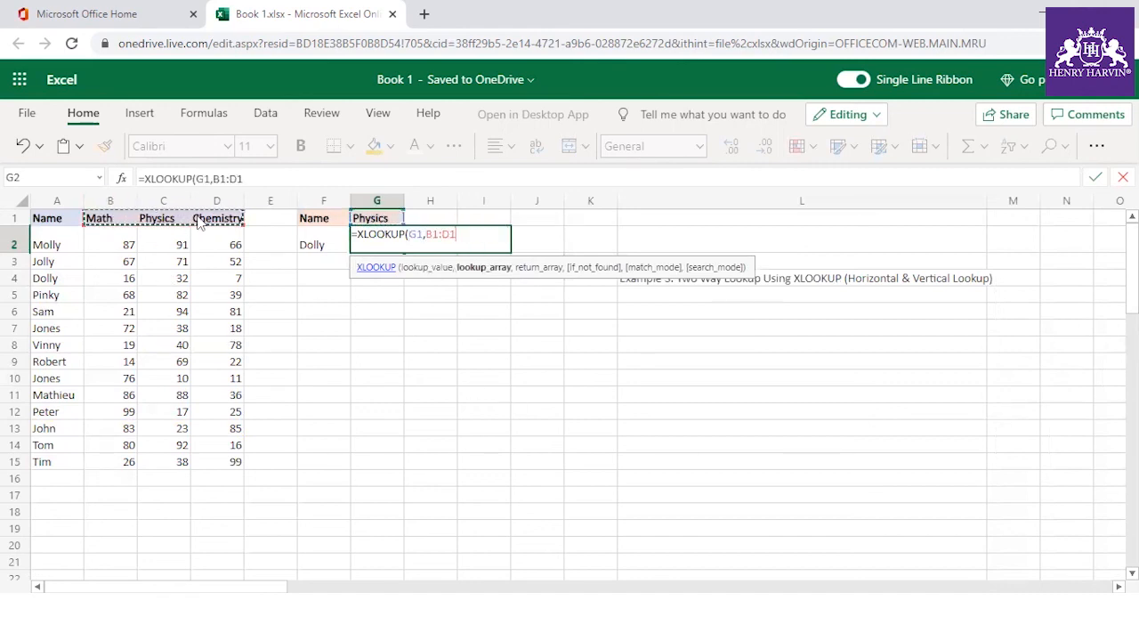
type(",")
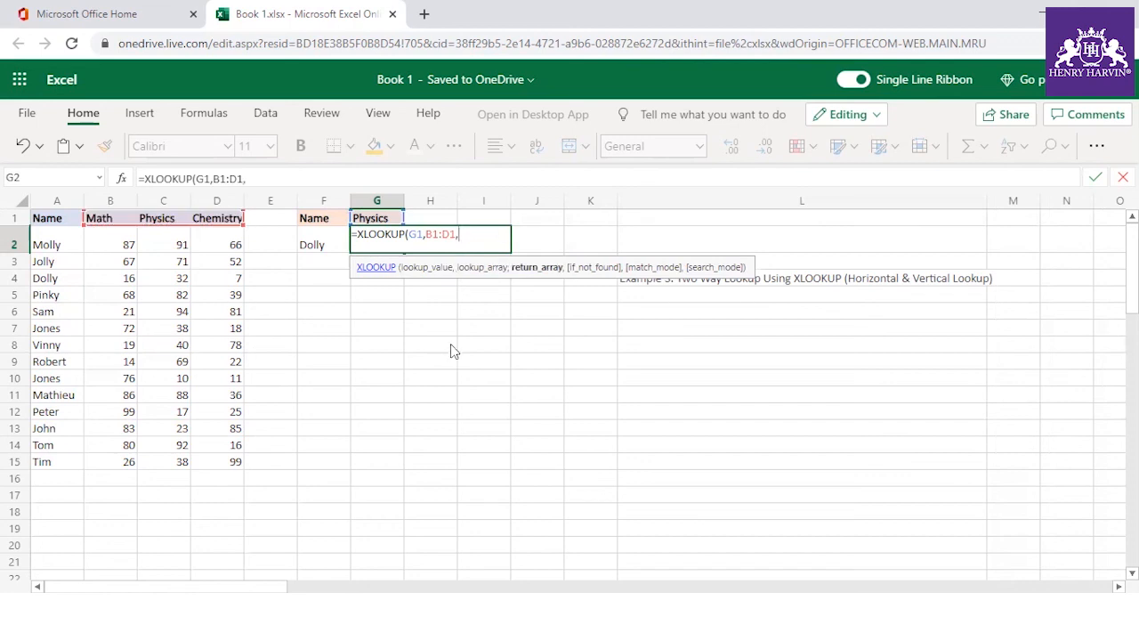
- Try to finish the G2 formula with a nested XLOOKUP that looks up F2 in A2:A15 and returns B2:D15
type("xLOO")
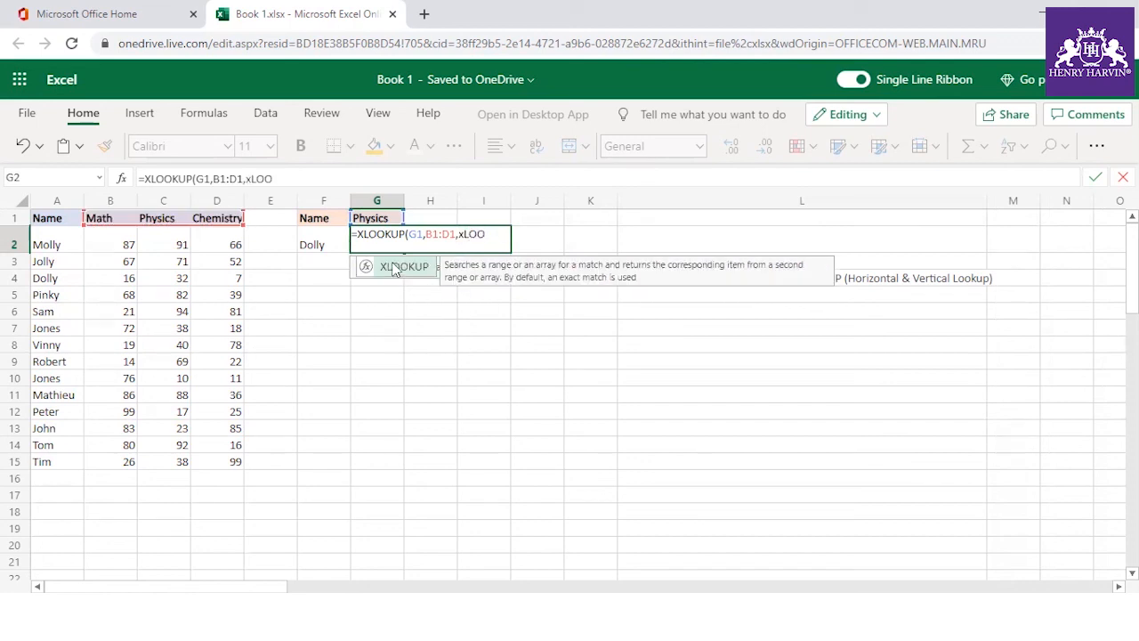
double_click(395, 268)
left_click(325, 249)
type(",")
left_click_drag(65, 251, 53, 462)
type(",")
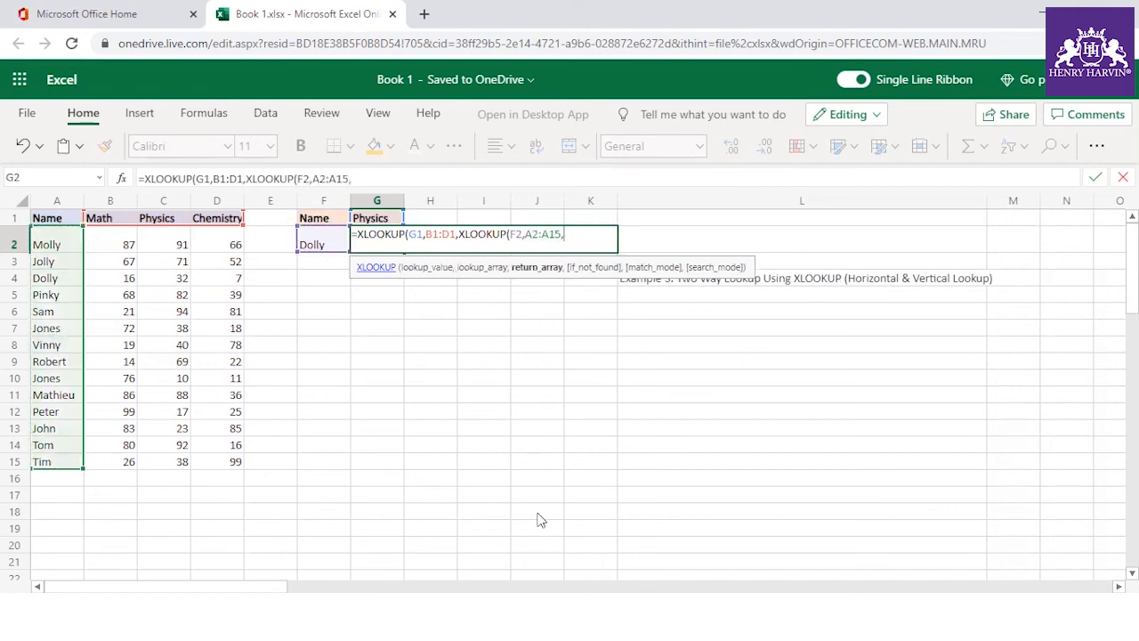
left_click_drag(103, 249, 224, 465)
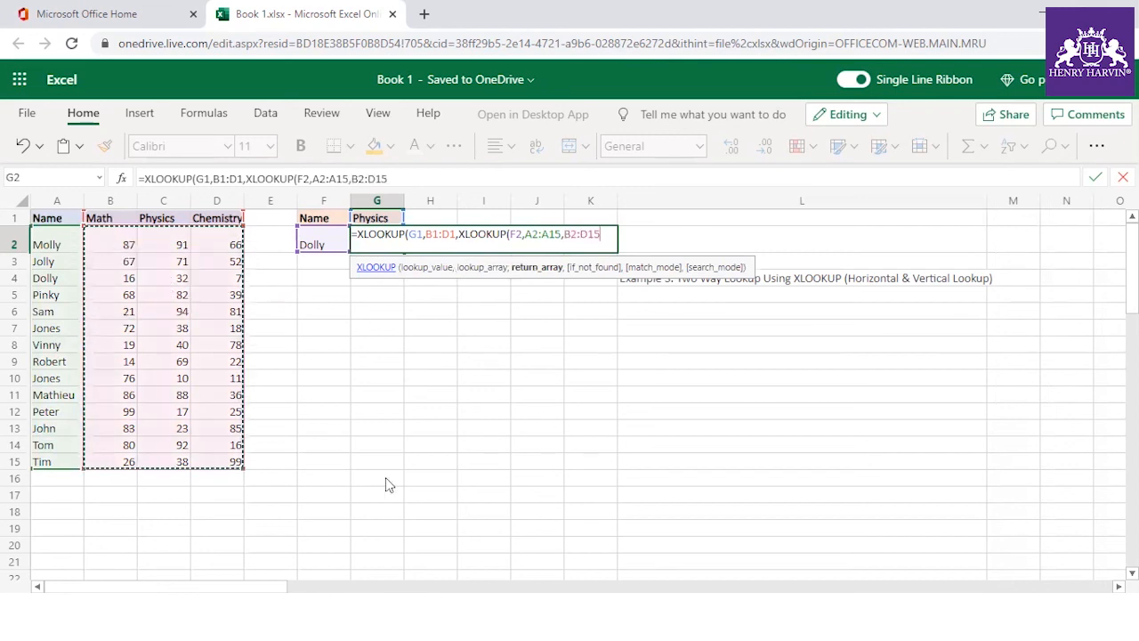
type(")")
key("Return")
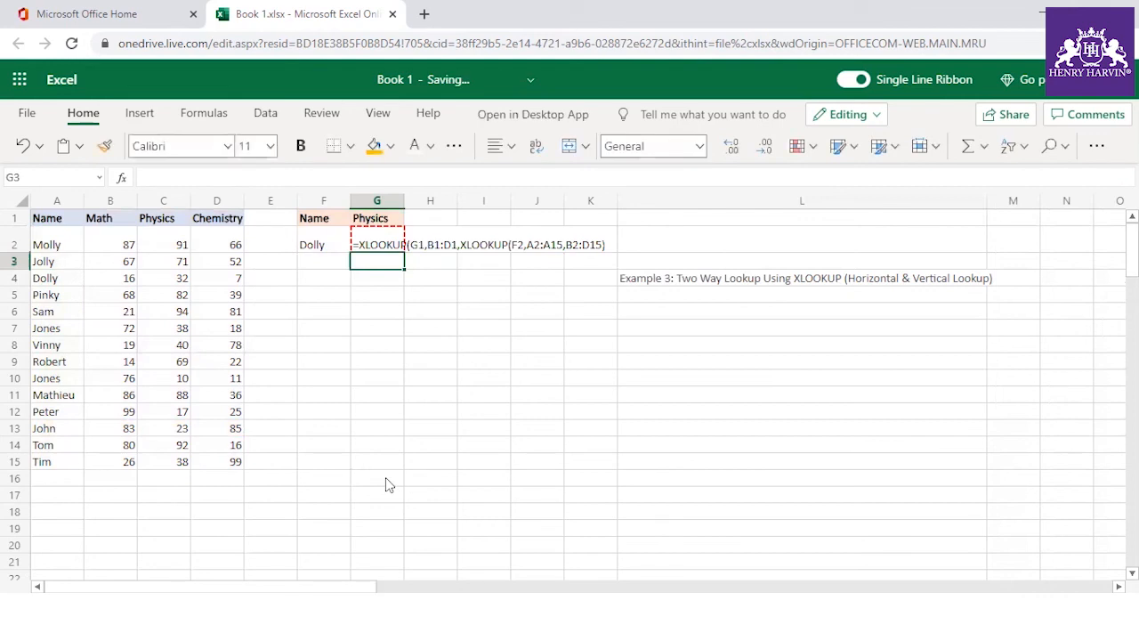
- Try adding the if-not-found text "na" and match mode 1 to the nested XLOOKUP in G2
left_click(397, 250)
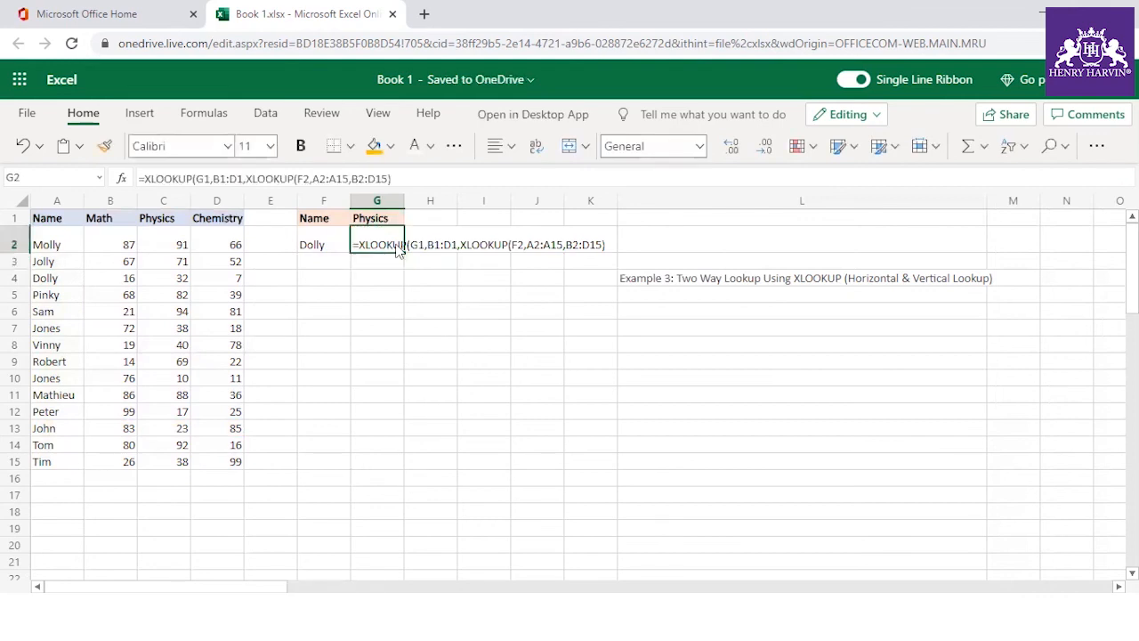
left_click(389, 178)
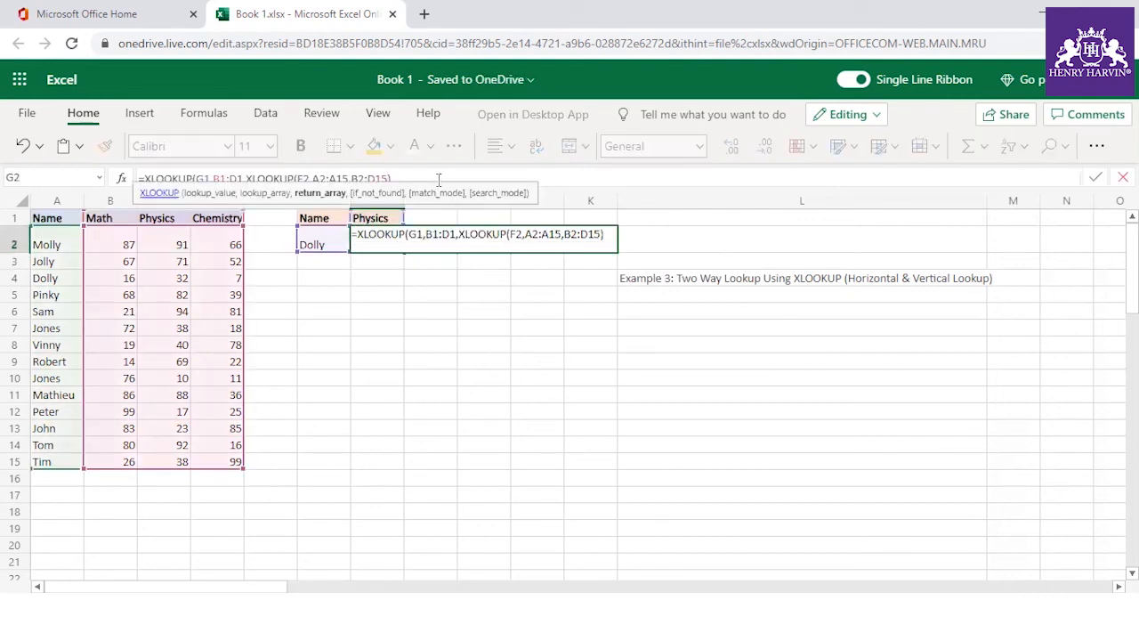
type(",")
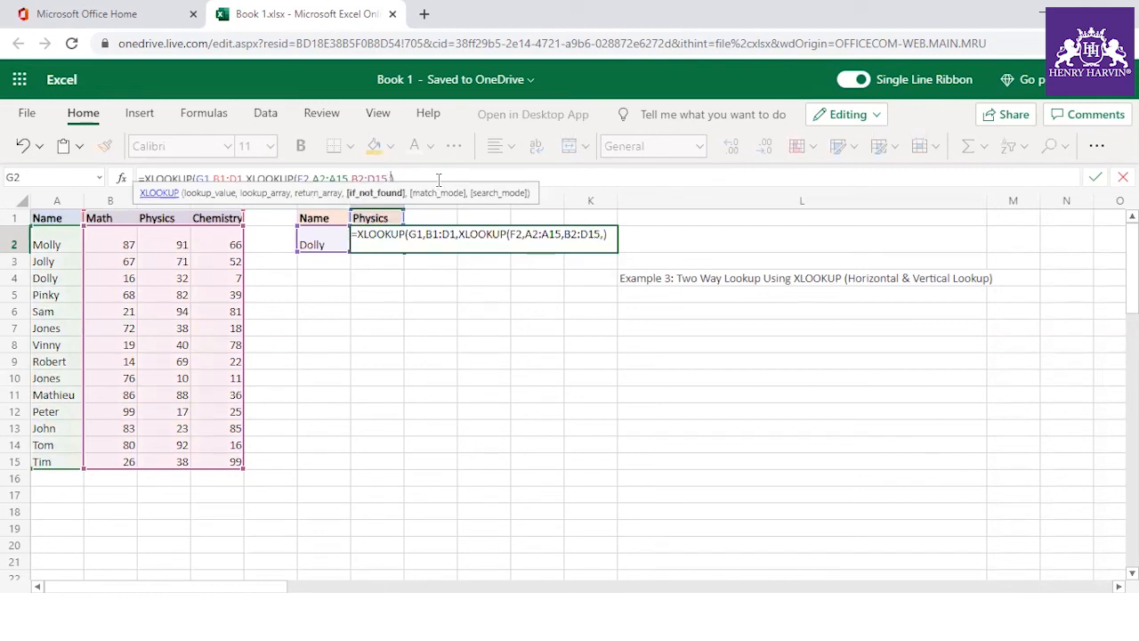
type("\"na")
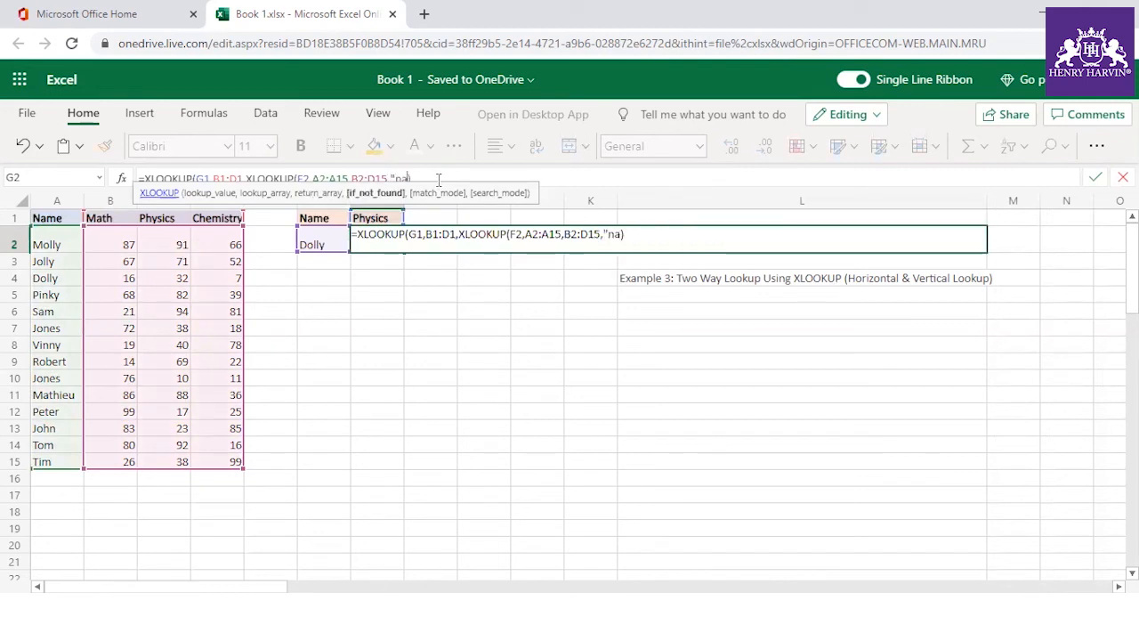
type("\"")
type(",1")
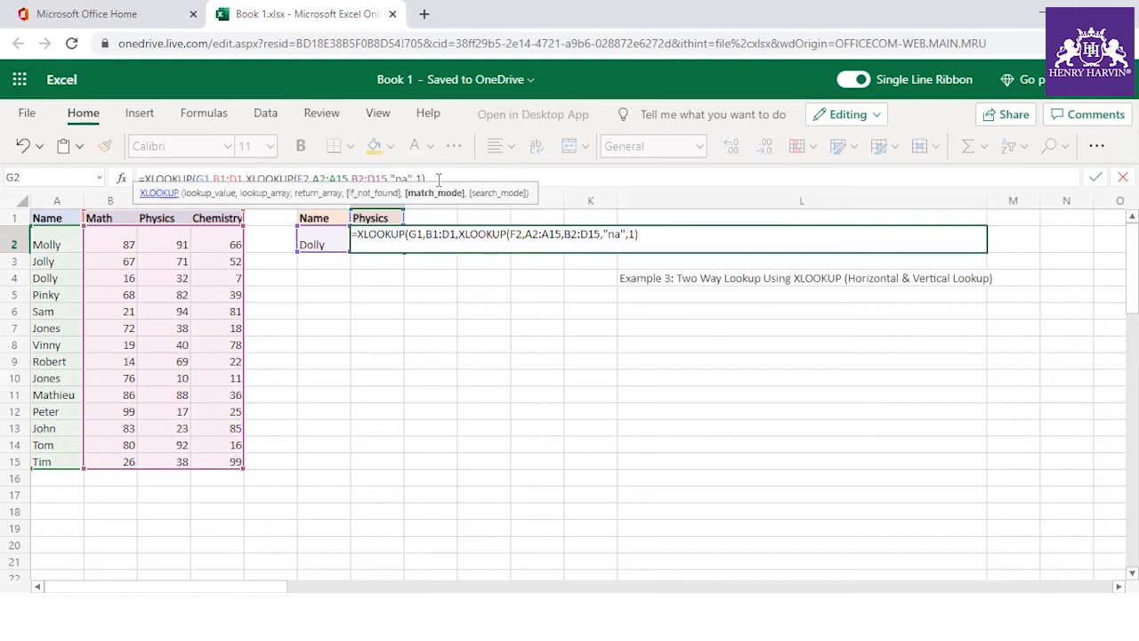
key("Return")
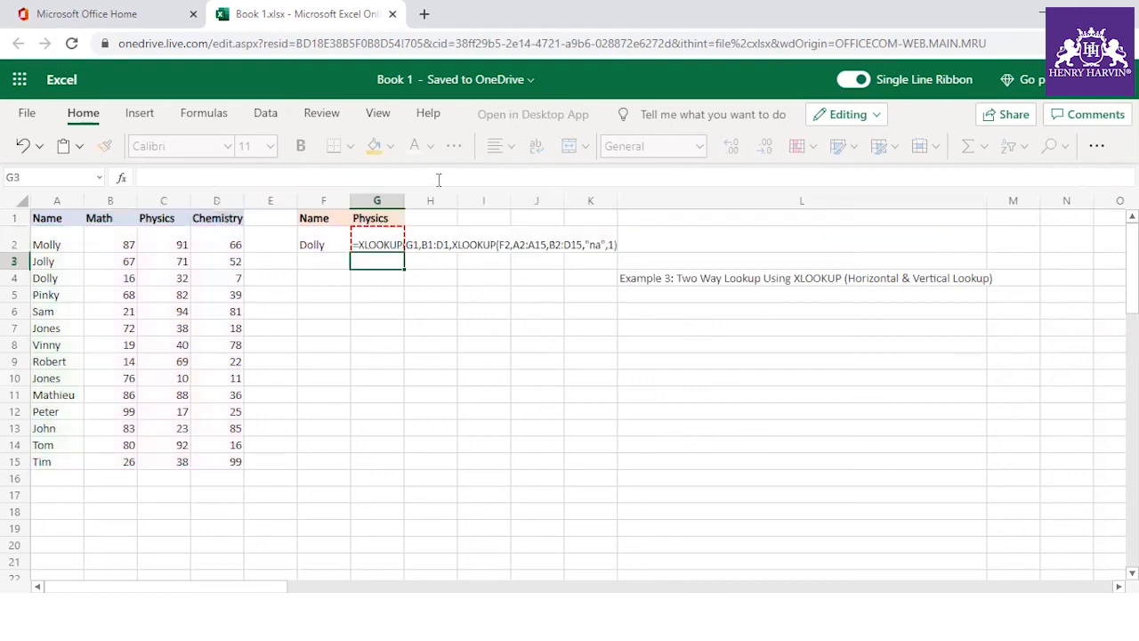
- Try changing the lookup array of the outer XLOOKUP in G2 to A1:D1
left_click(367, 246)
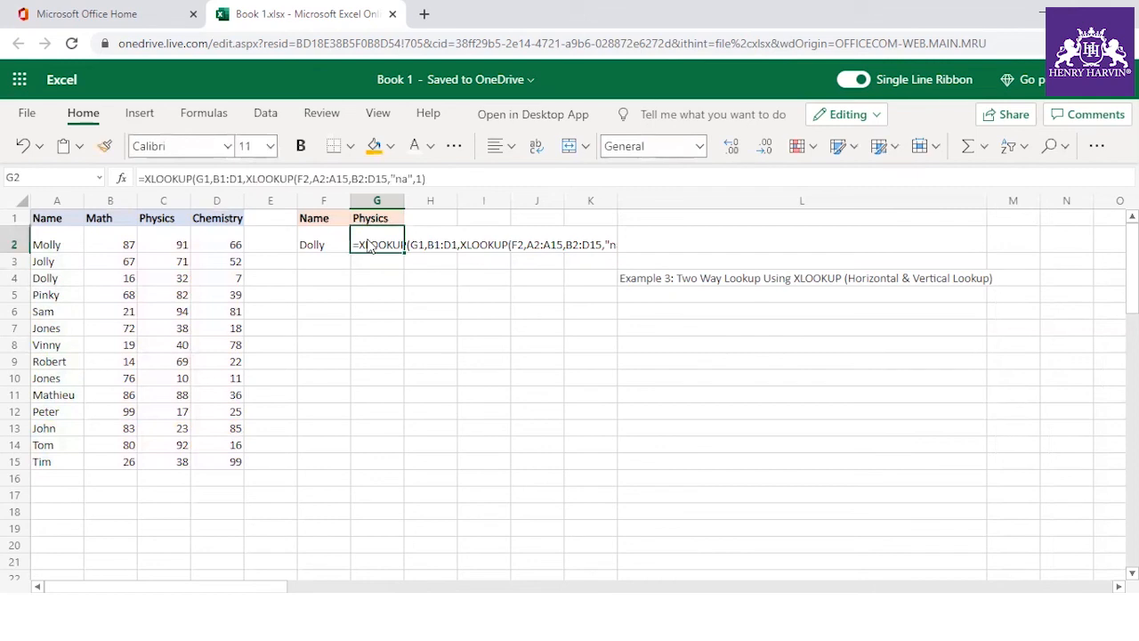
left_click(420, 302)
left_click(378, 245)
left_click(220, 178)
key("BackSpace")
type("a")
key("Return")
left_click(468, 301)
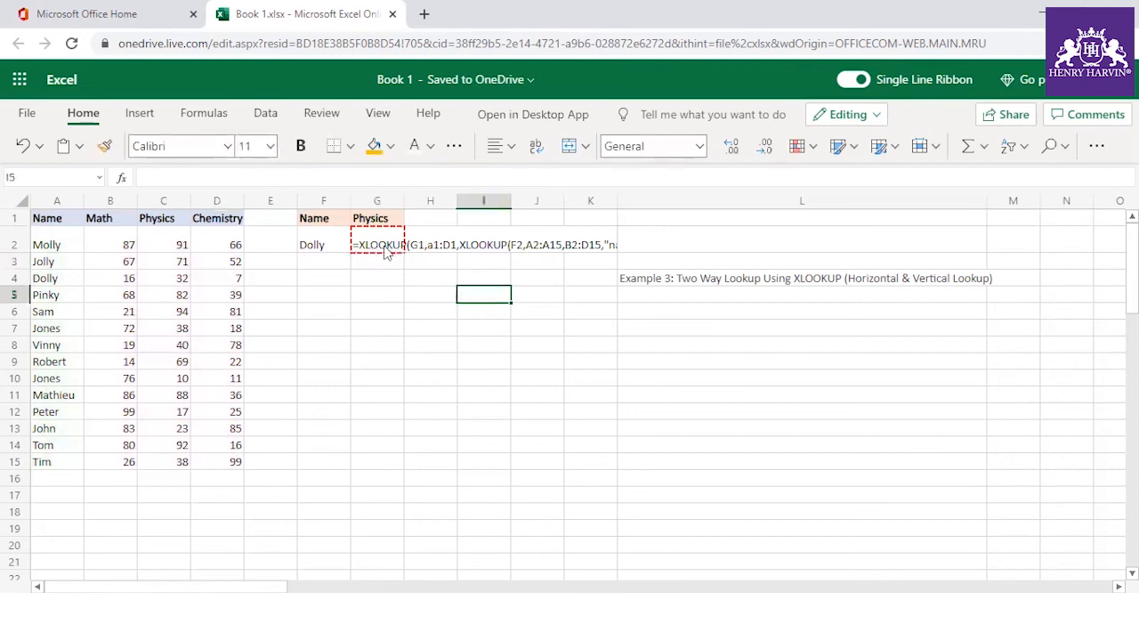
- Replace the G2 formula with a new XLOOKUP using heading G1 as the lookup value and B1:D1 as the lookup array
left_click(385, 249)
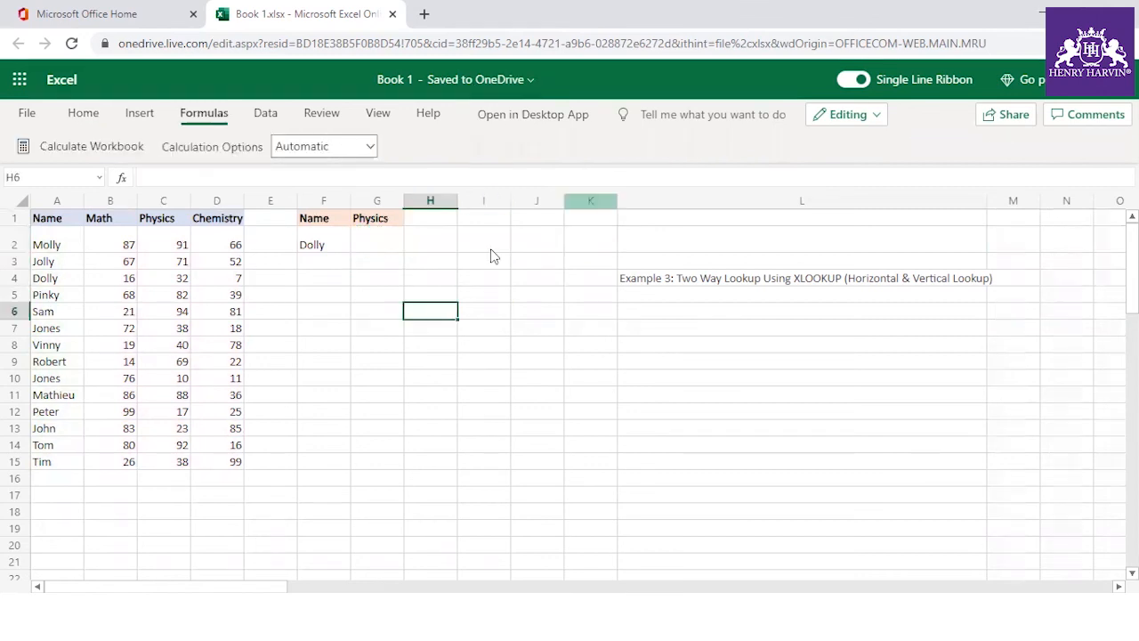
left_click(377, 245)
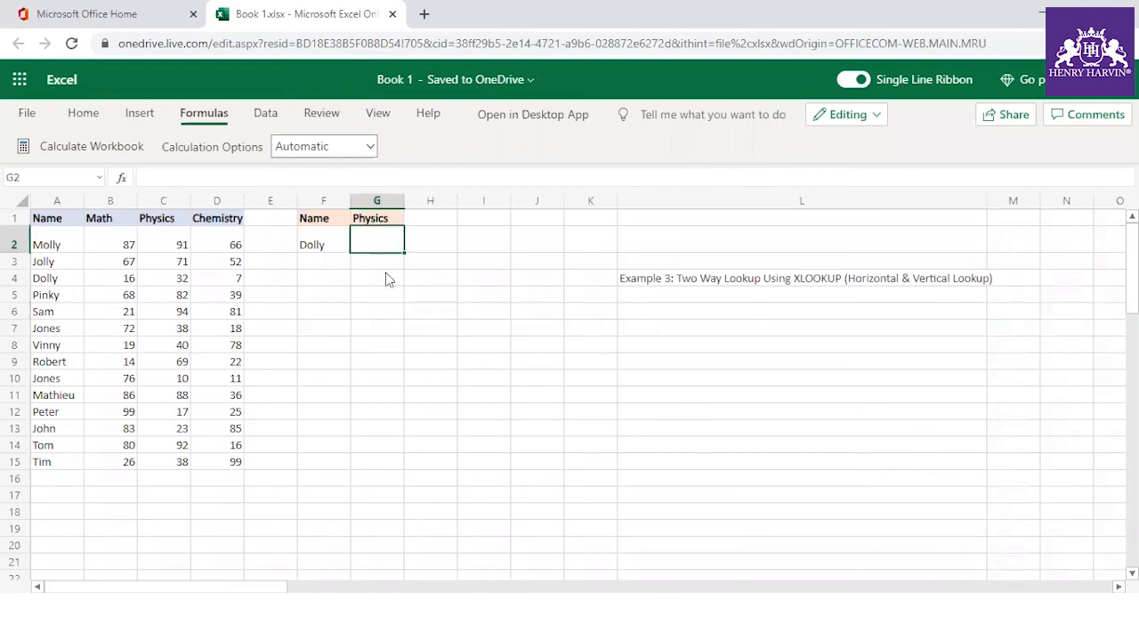
type("=x")
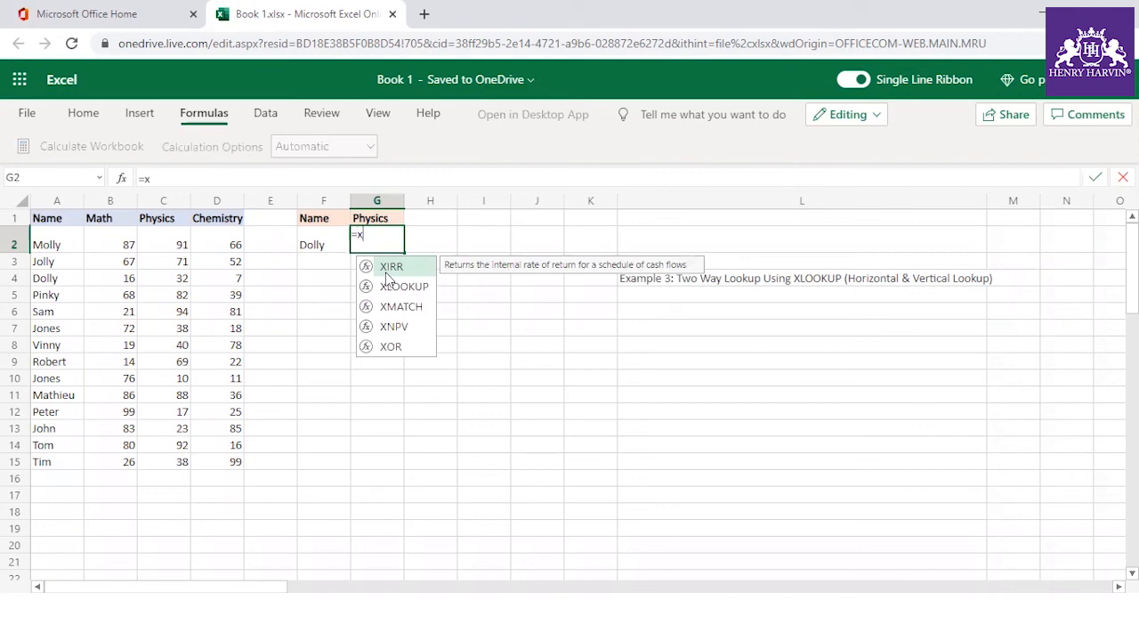
type("loo")
double_click(394, 270)
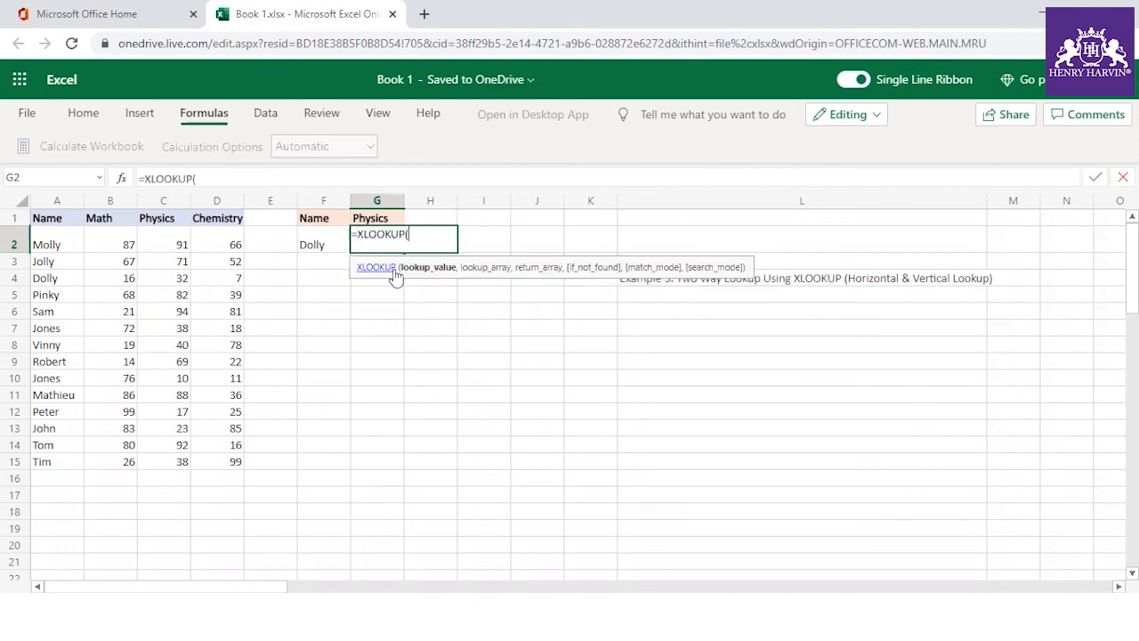
left_click(374, 219)
type(",")
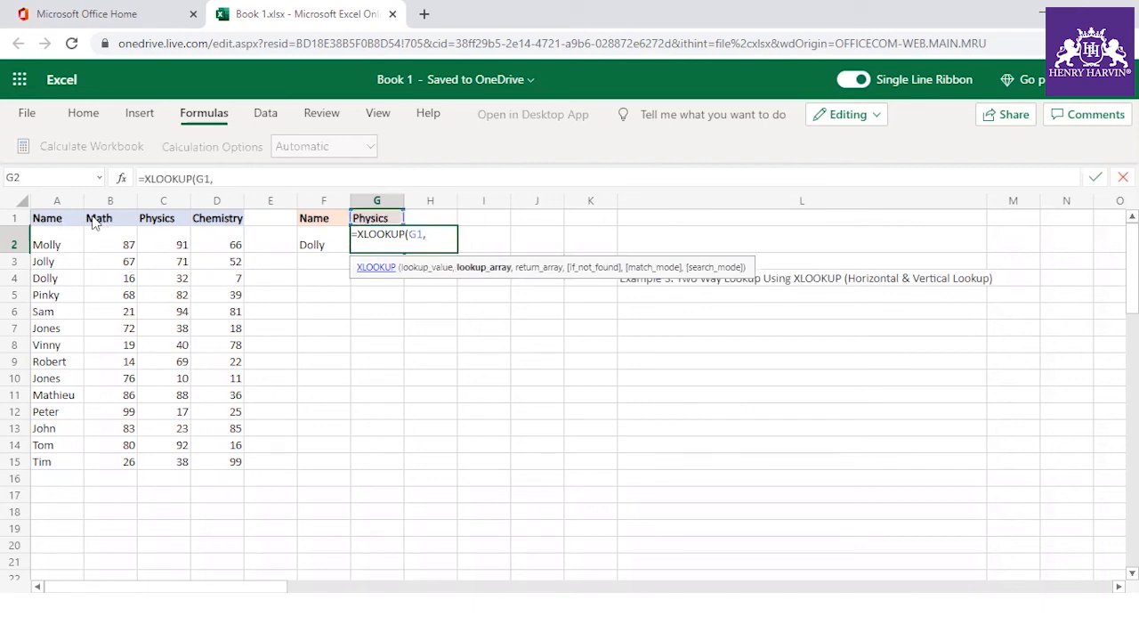
left_click_drag(100, 222, 227, 219)
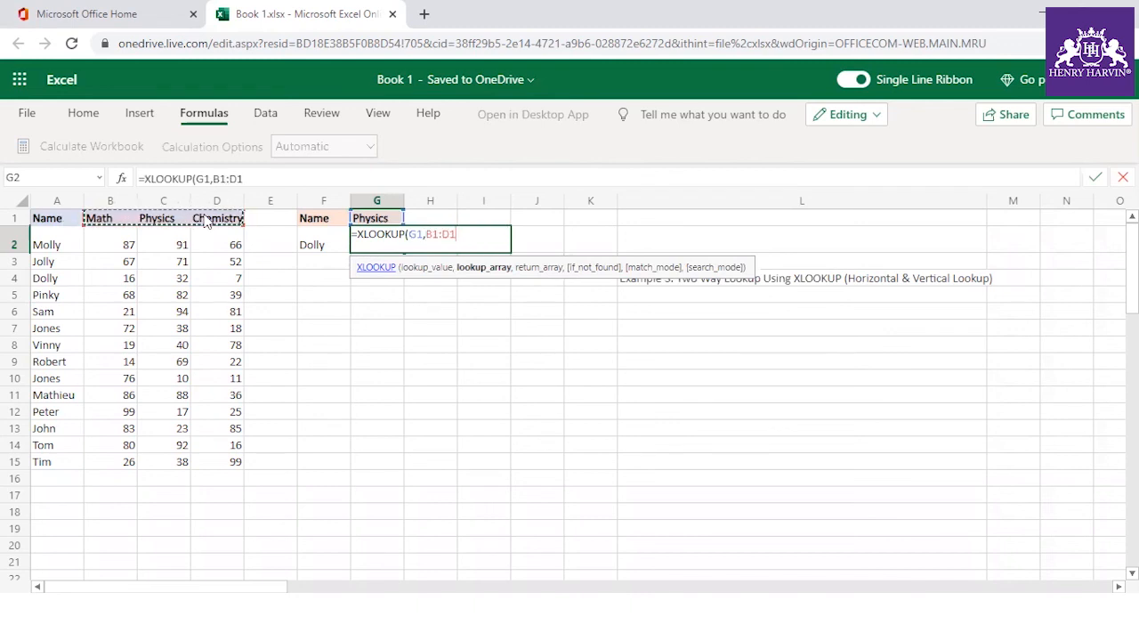
type(",")
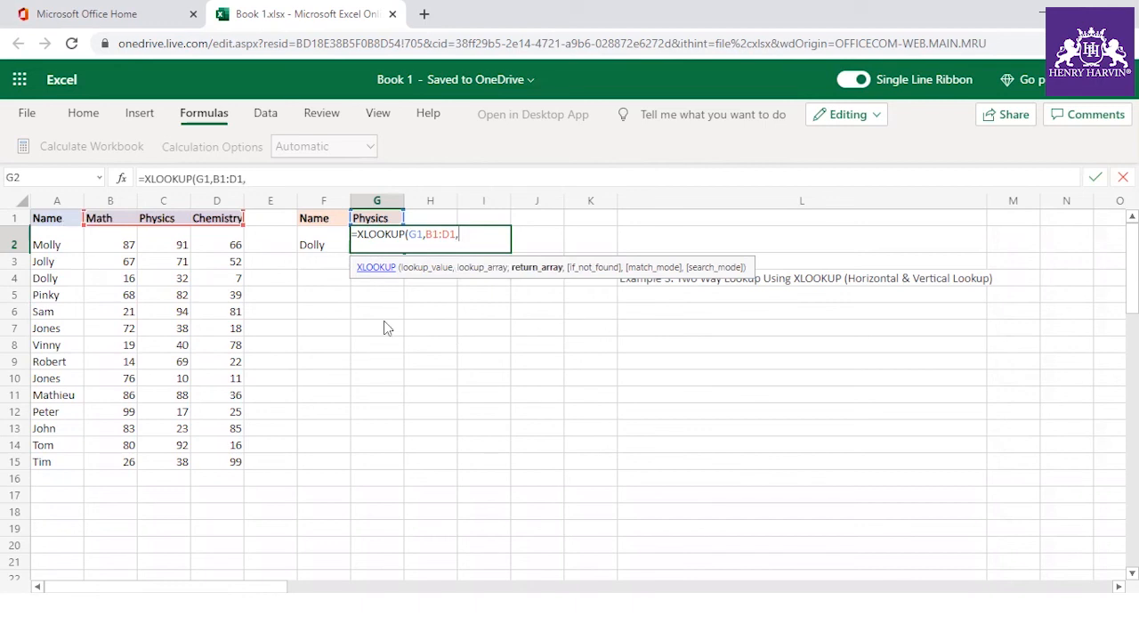
- Nest a second XLOOKUP as the return array in G2, looking up F2 in A2:A15 and returning B2:D15
type("x")
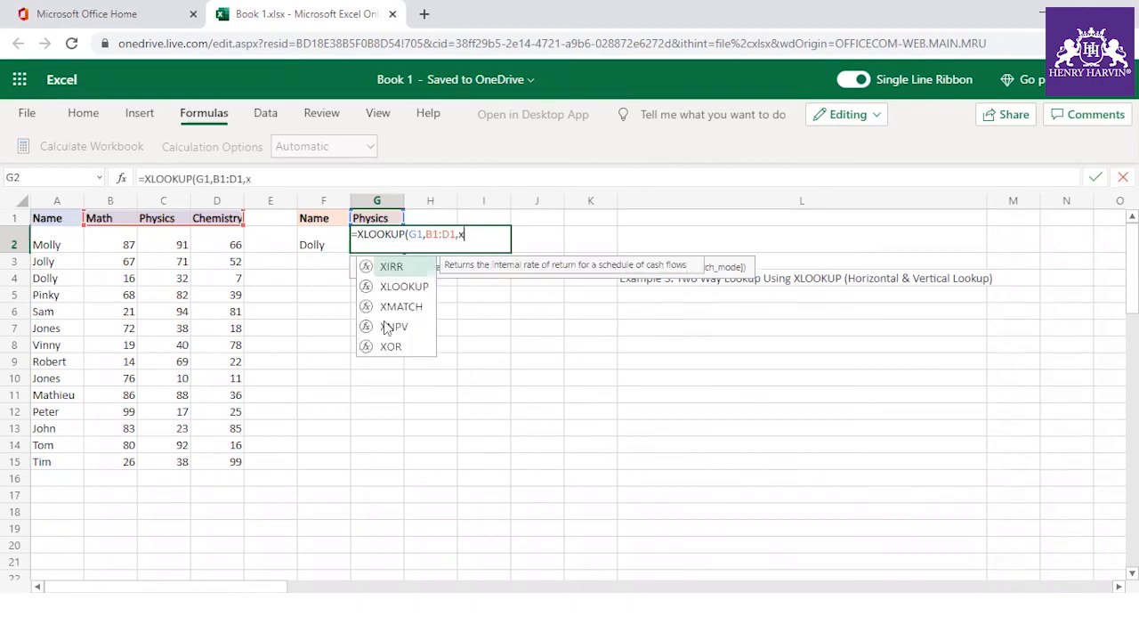
double_click(405, 287)
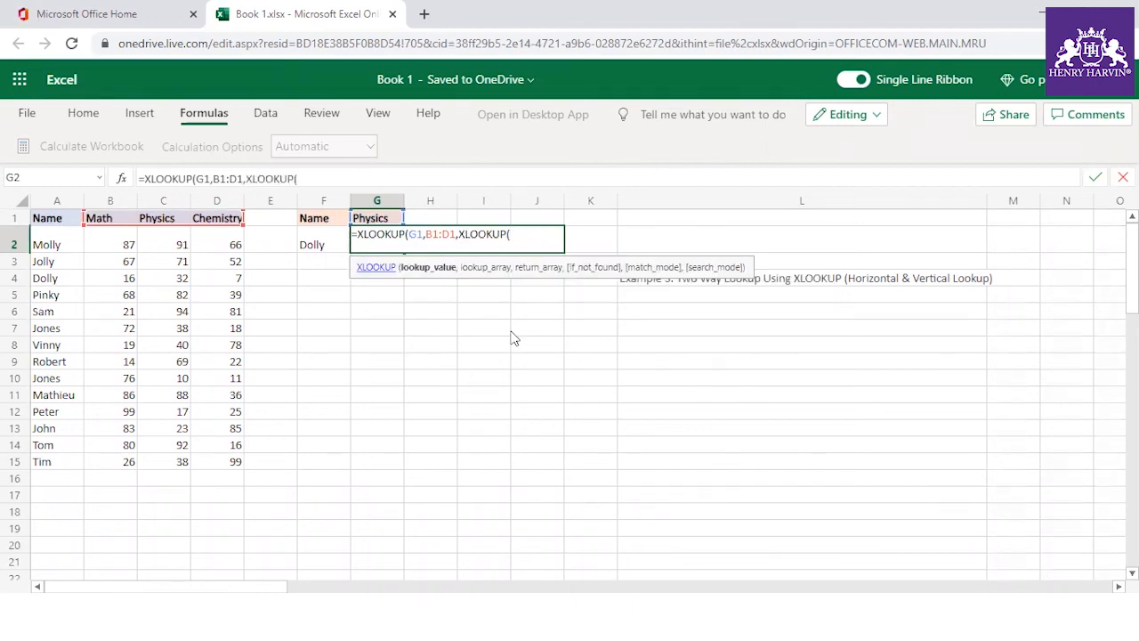
left_click(332, 248)
type(",")
left_click_drag(69, 242, 69, 463)
type(",")
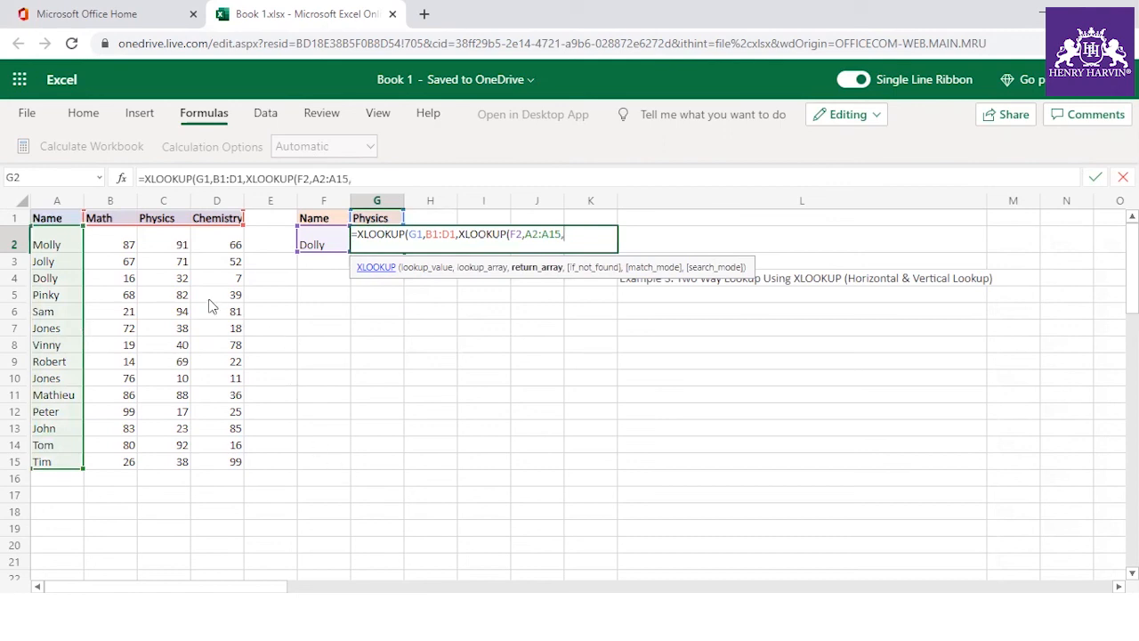
left_click_drag(125, 242, 357, 463)
type(")")
key("Return")
- Add the missing closing parenthesis to the nested XLOOKUP formula in G2 and review the completed formula
left_click(383, 244)
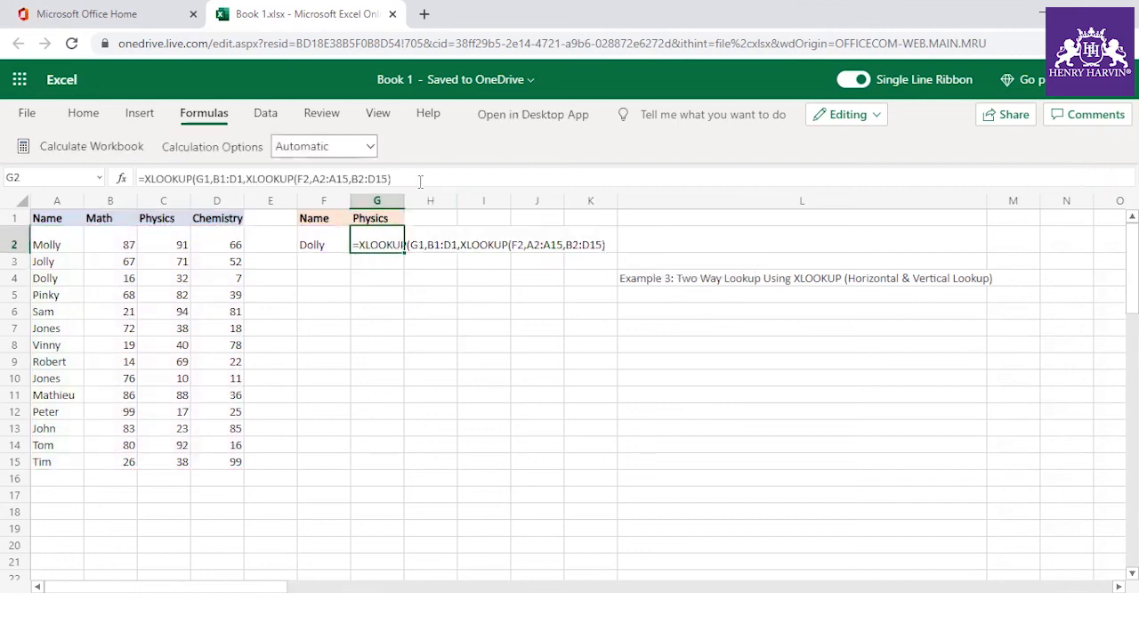
left_click(418, 181)
type(")")
key("Return")
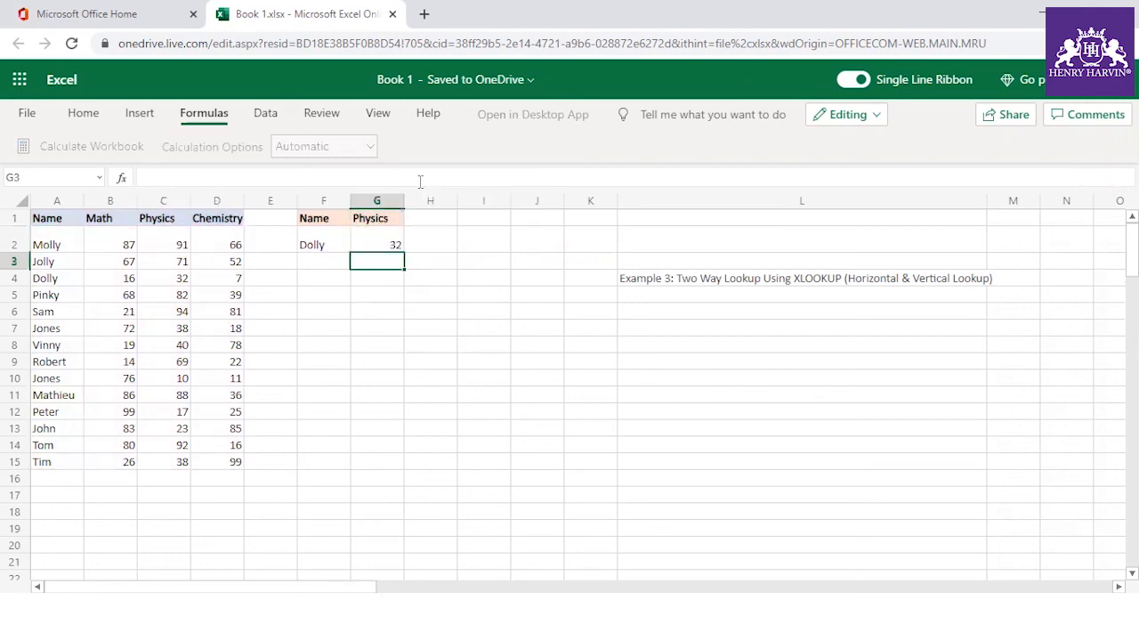
left_click(382, 246)
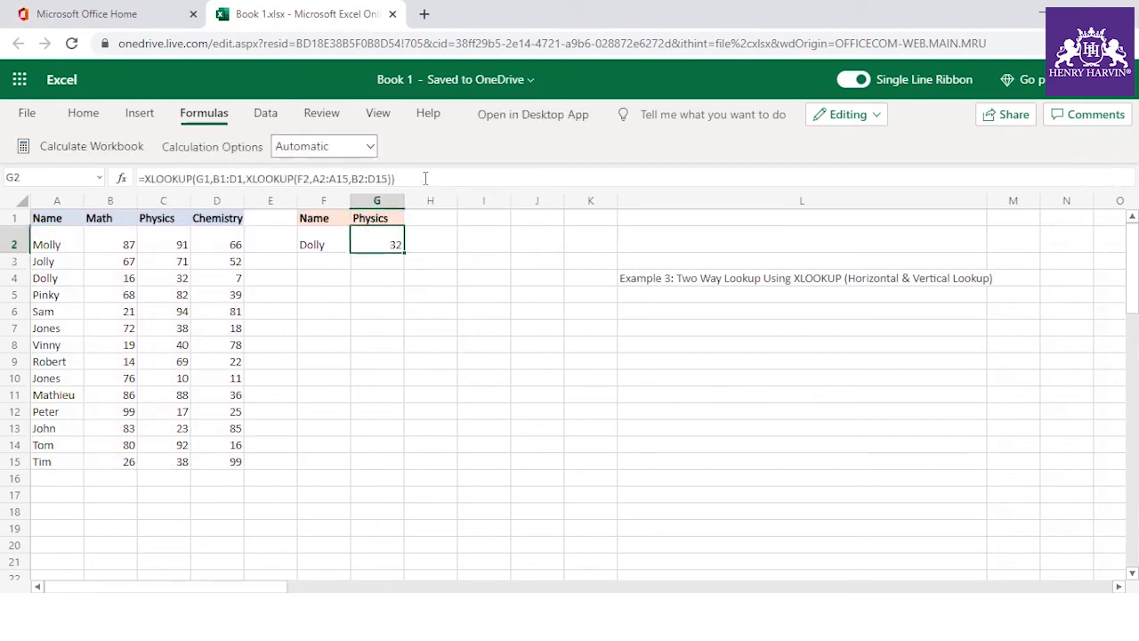
- Complete the formula in G2 as =XLOOKUP(G1,B1:D1,XLOOKUP(F2,A2:A15,B2:D15)) and commit it
left_click(425, 178)
key("Return")
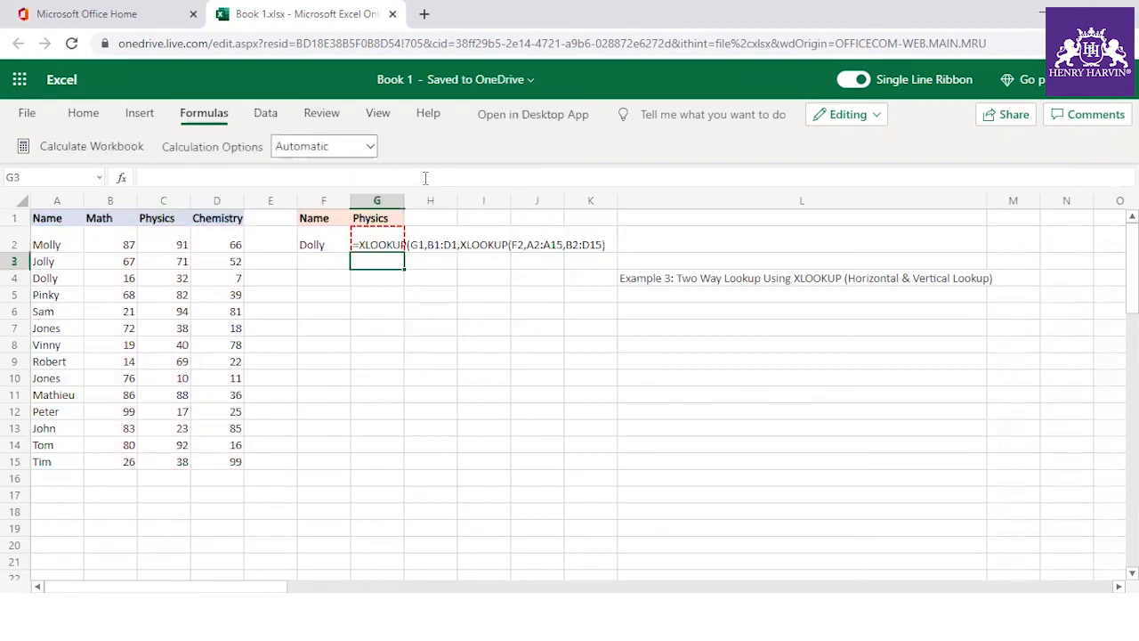
left_click(376, 311)
left_click(394, 247)
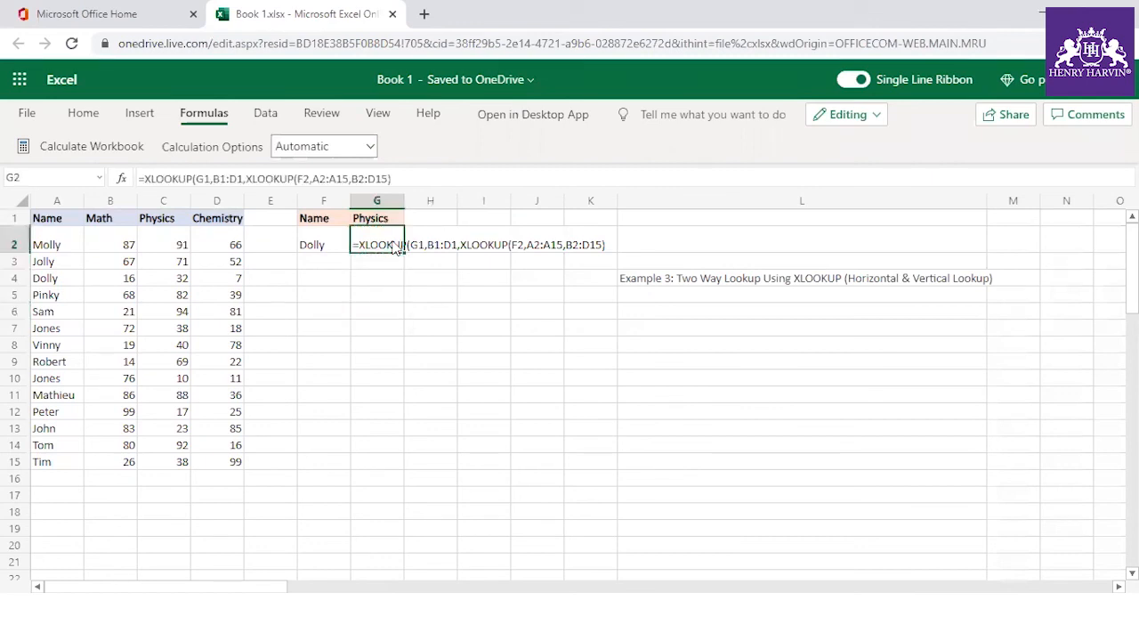
left_click(412, 181)
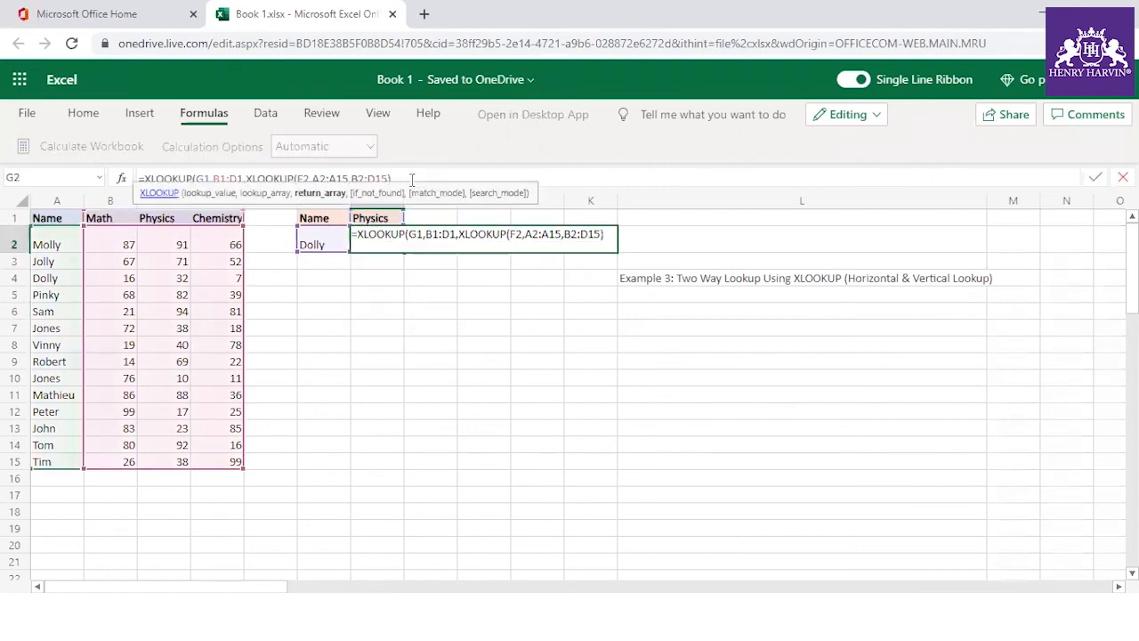
key("Return")
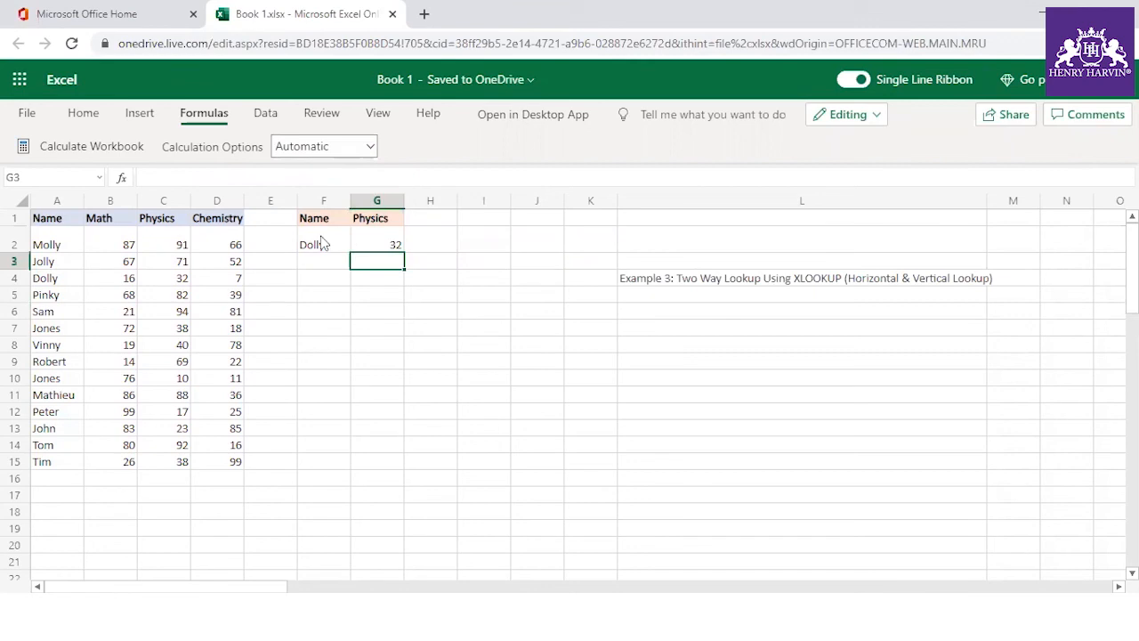
- Compare the lookup result in G2 with the Physics score in C4 for the student named in F2
left_click(324, 244)
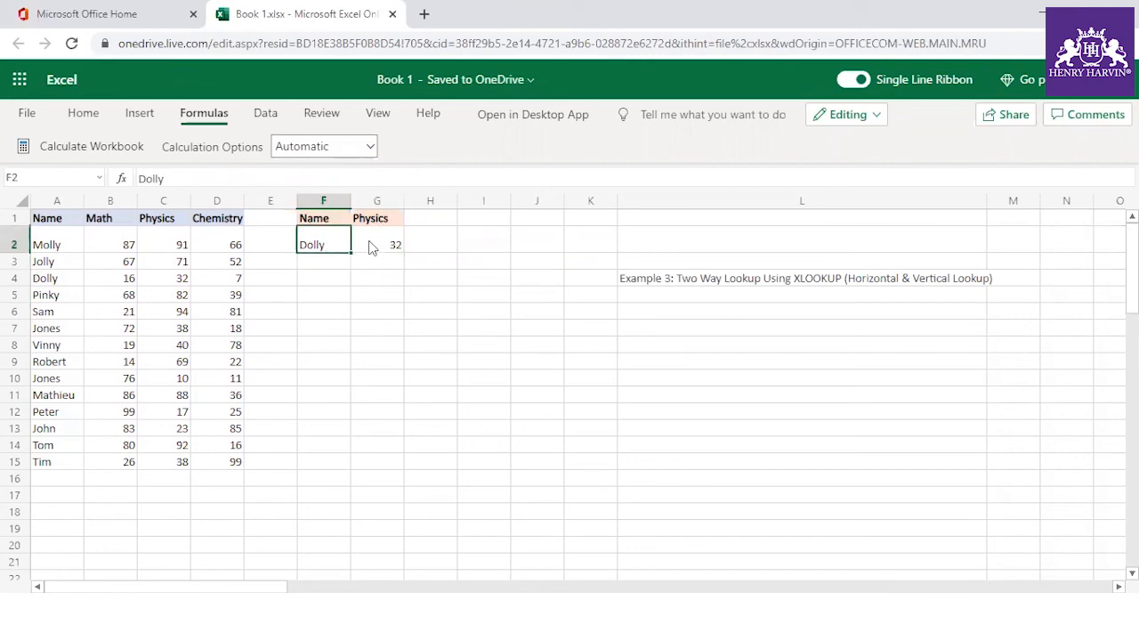
left_click(372, 247)
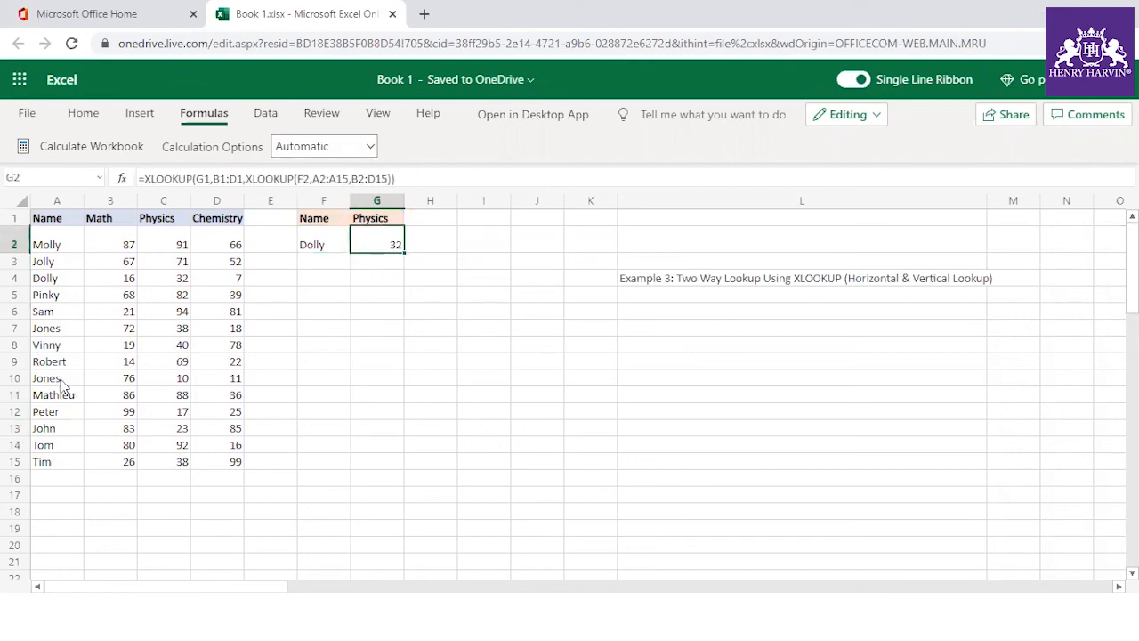
left_click(64, 281)
left_click(163, 283)
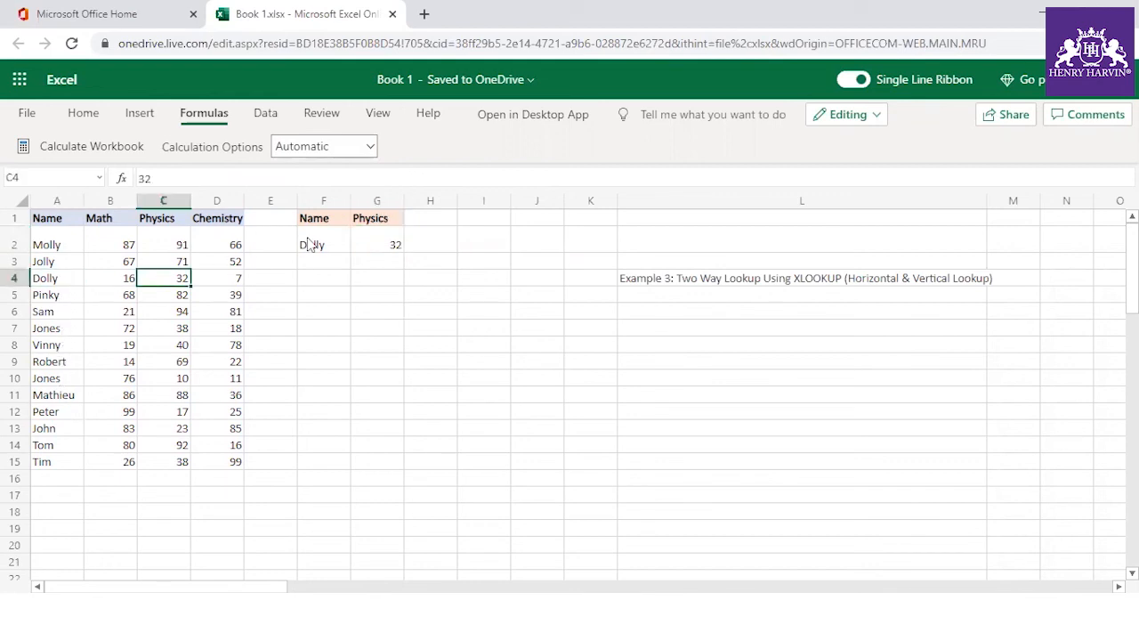
- Set the subject heading in G1 to Math and check the lookup result against B4
left_click(364, 223)
type("Math")
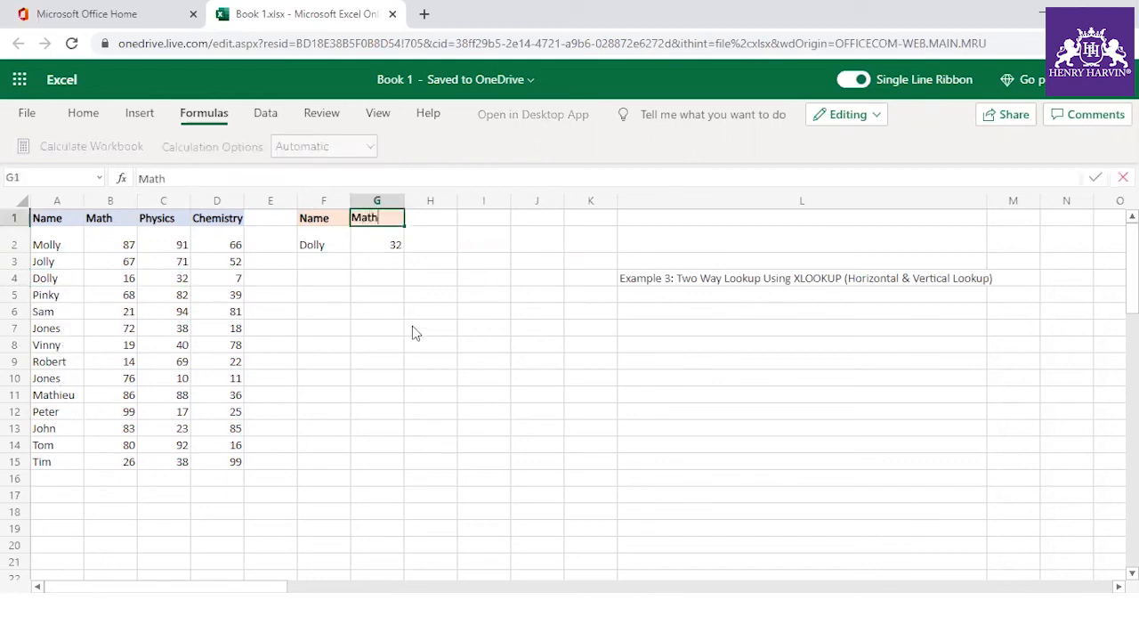
key("Return")
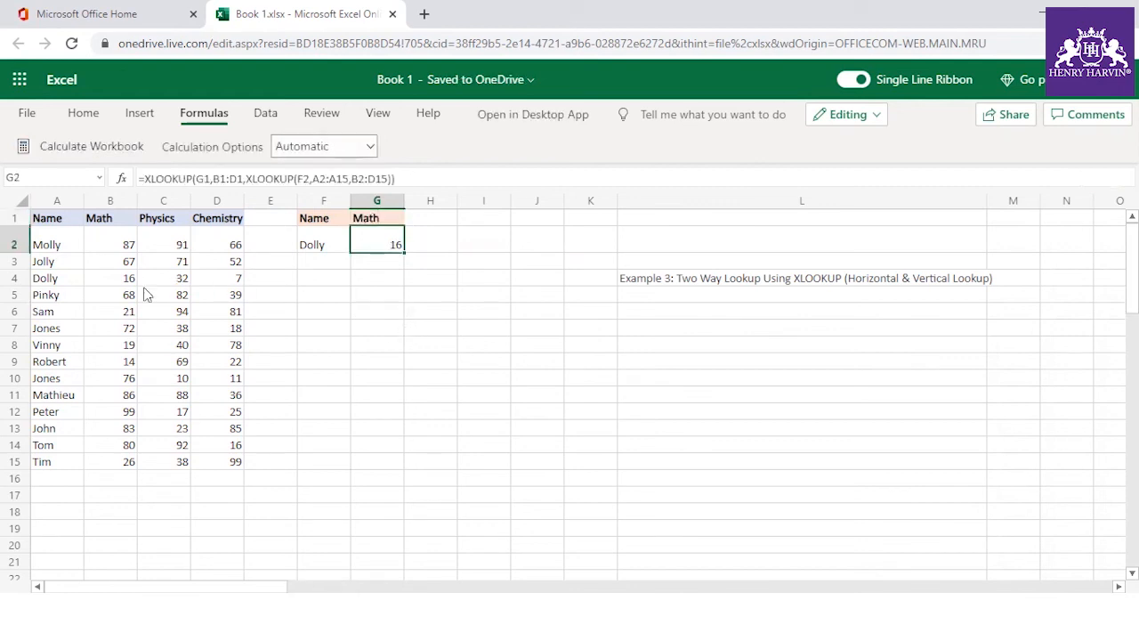
left_click(118, 278)
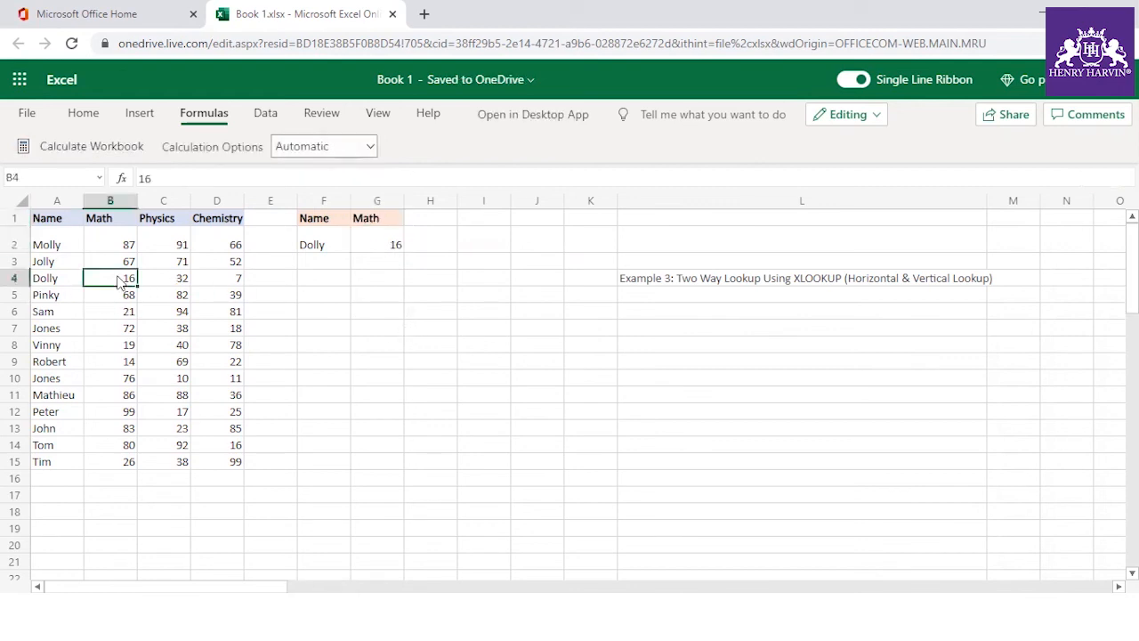
- Replace the lookup name in F2 with the student listed in A5 and check the result against B5
left_click(310, 247)
type("Pinky")
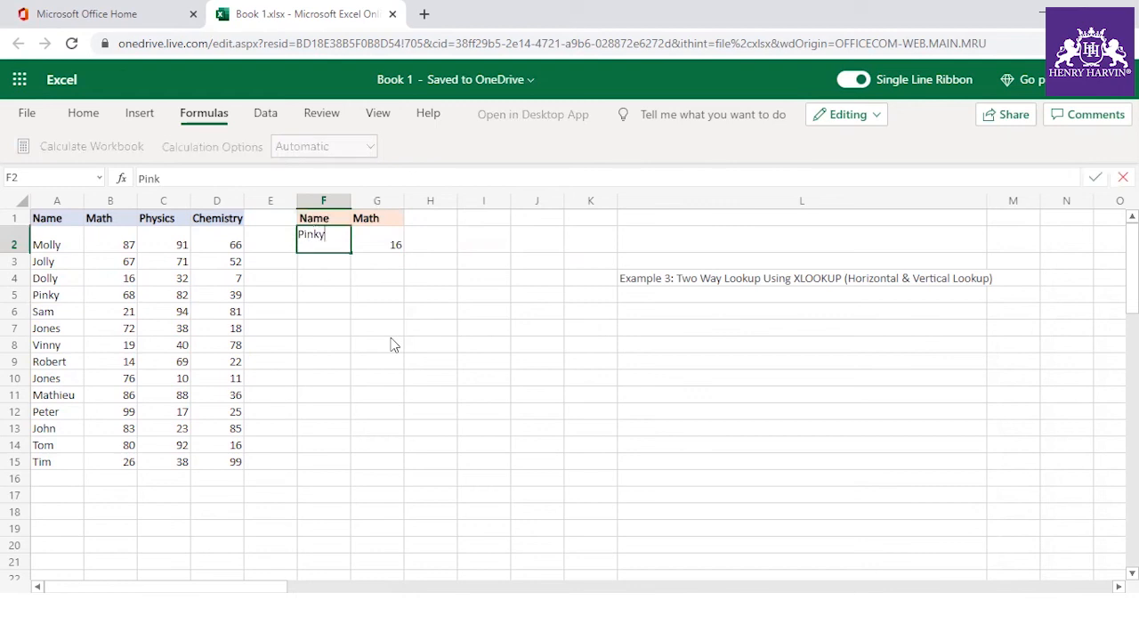
key("Return")
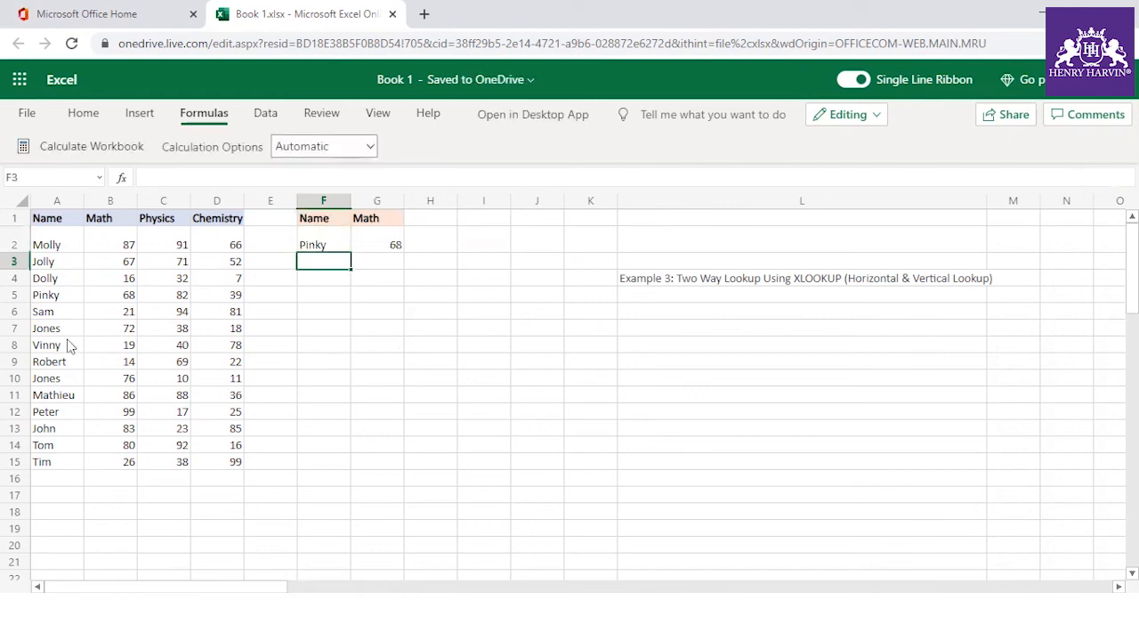
left_click(102, 298)
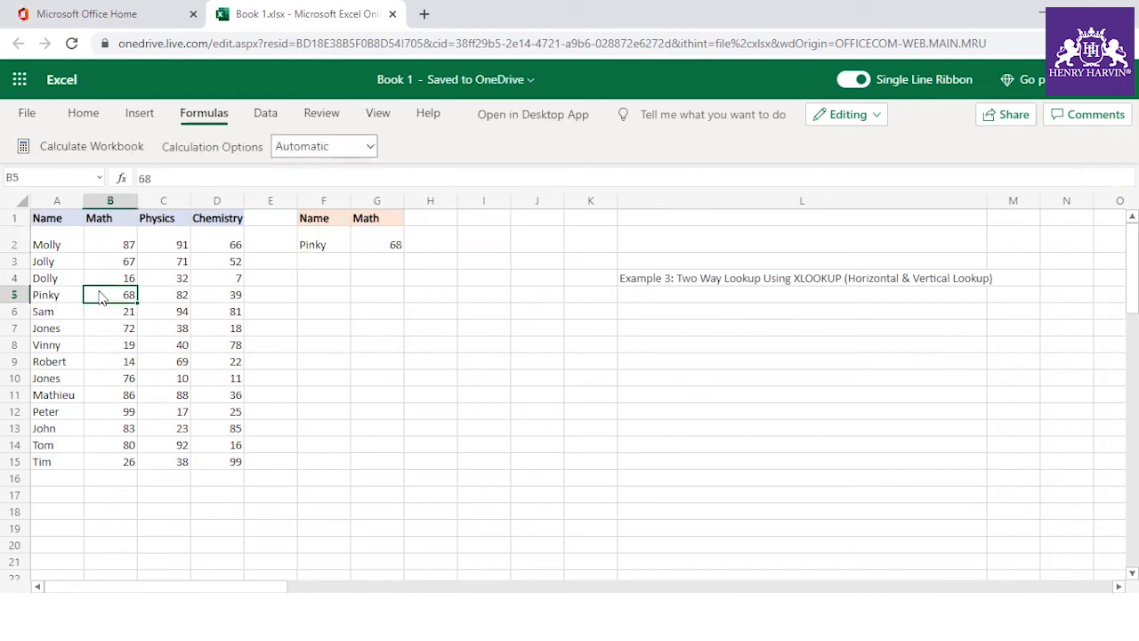
- Set the subject heading in G1 to Chemistry and check the lookup result against D5
left_click(369, 221)
type("Chemistry")
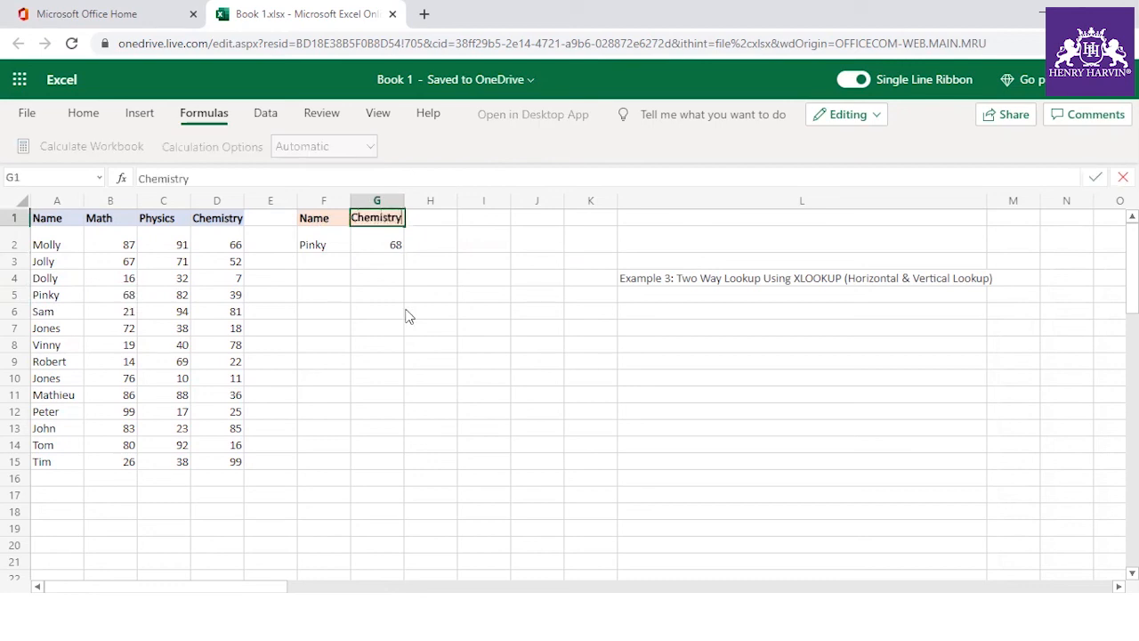
key("Return")
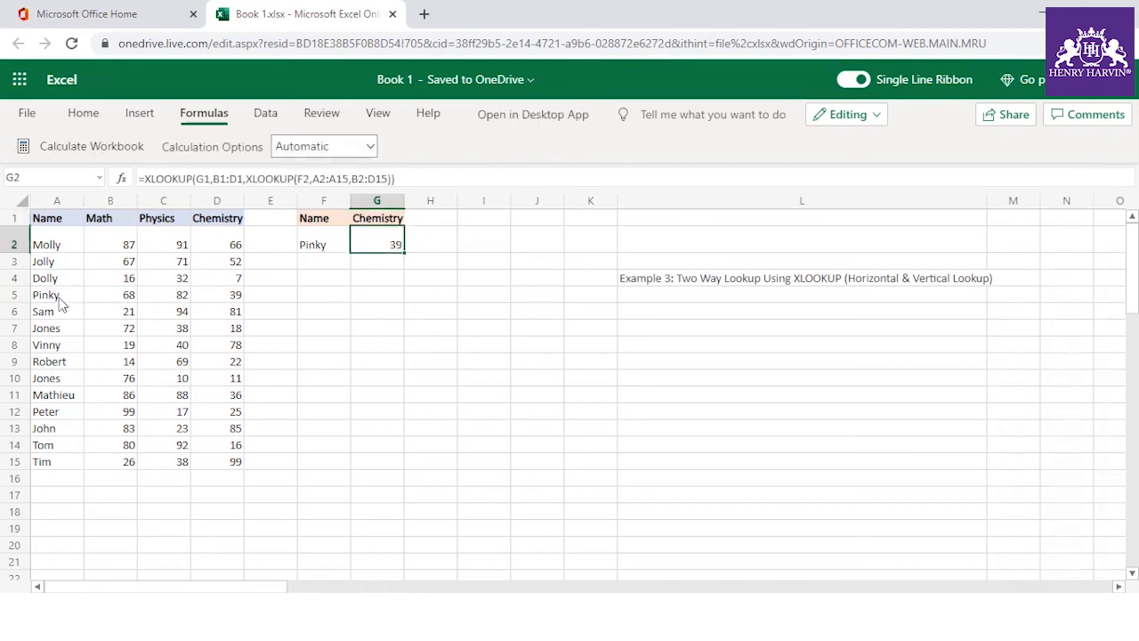
left_click(221, 302)
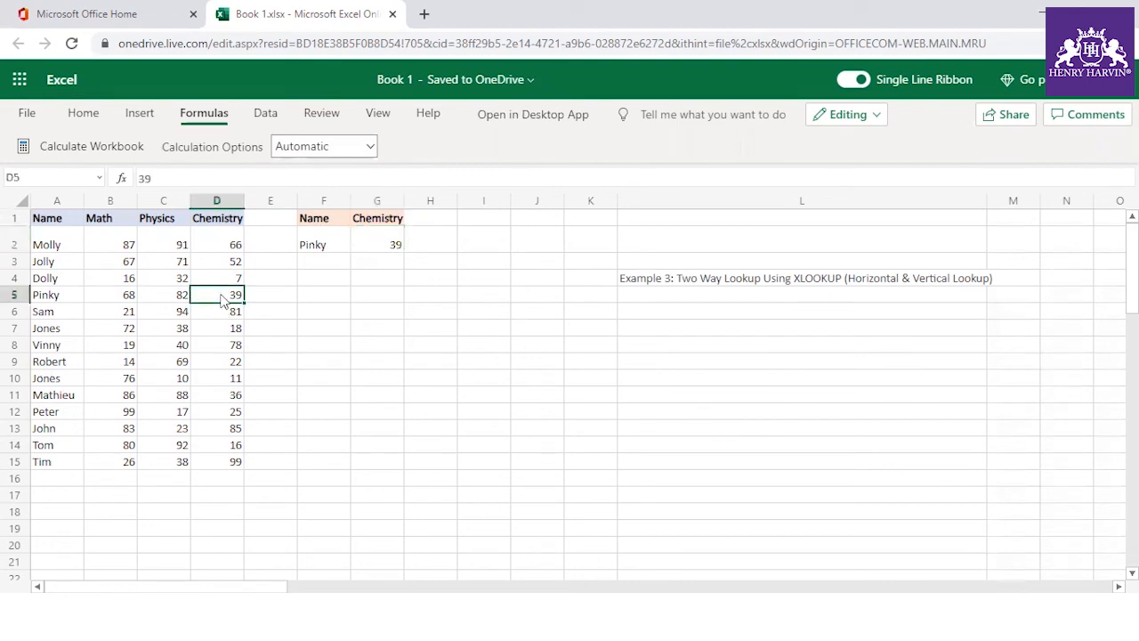
left_click(407, 298)
left_click(376, 242)
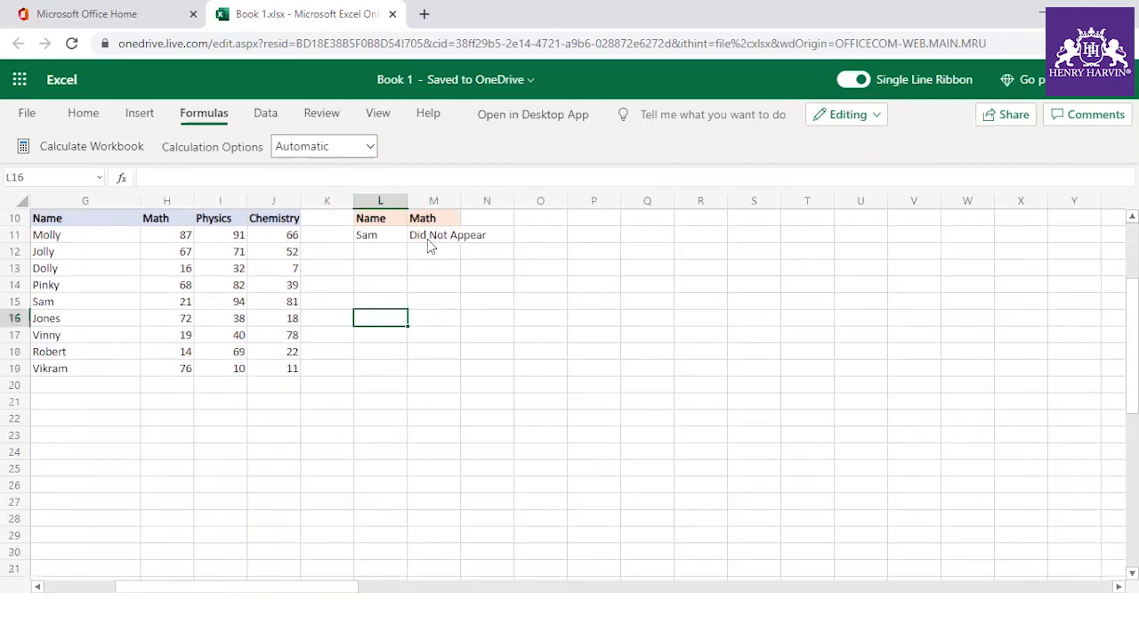
- Replace the contents of M11 with an XLOOKUP using M10 as the lookup value and H10:J10 as the lookup array
left_click(428, 237)
left_click(425, 272)
left_click(435, 238)
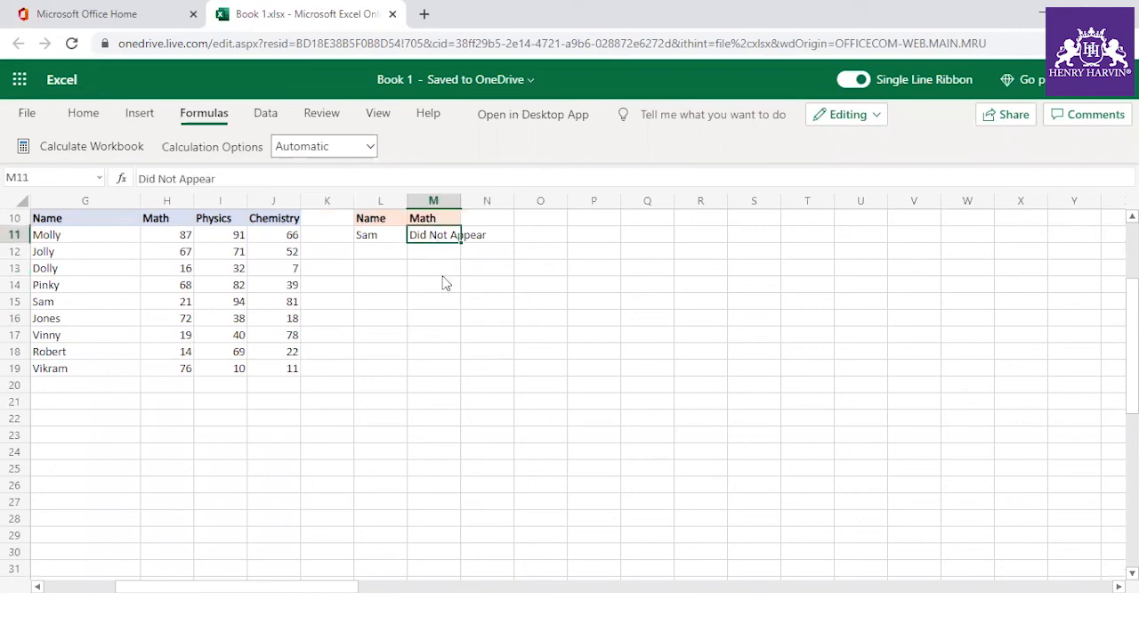
key("Delete")
type("=")
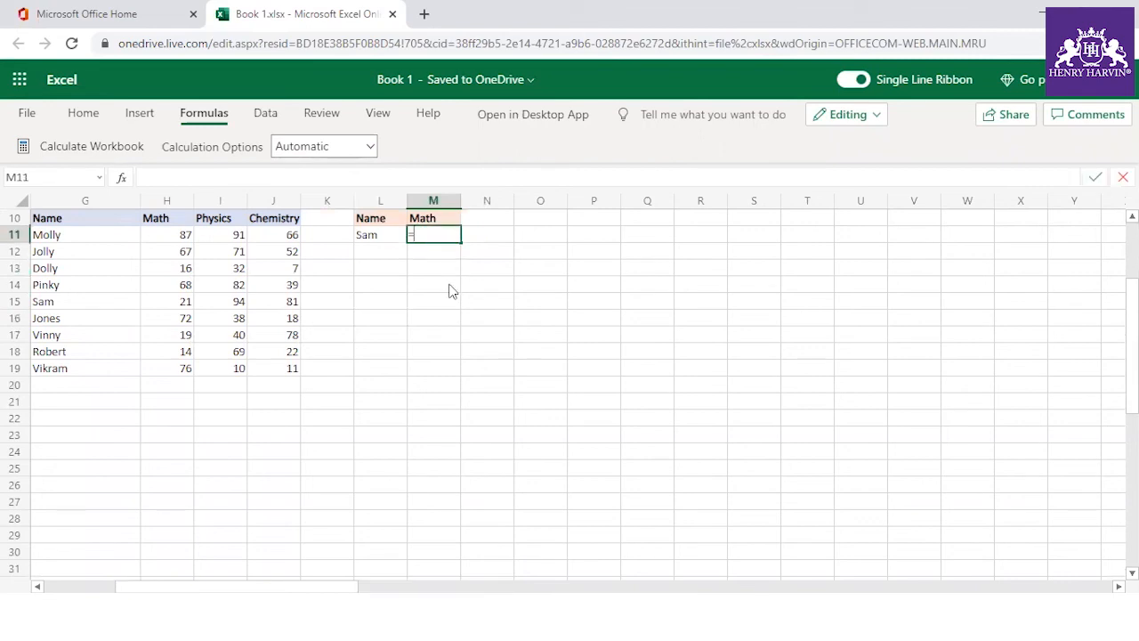
type("Xl")
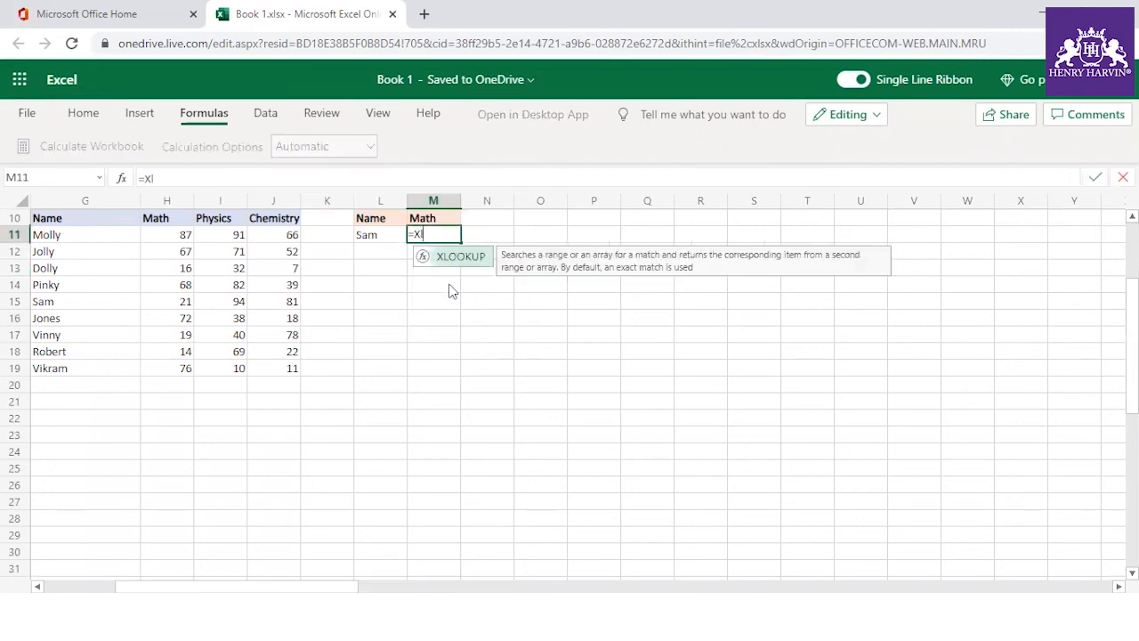
type("oo")
double_click(454, 258)
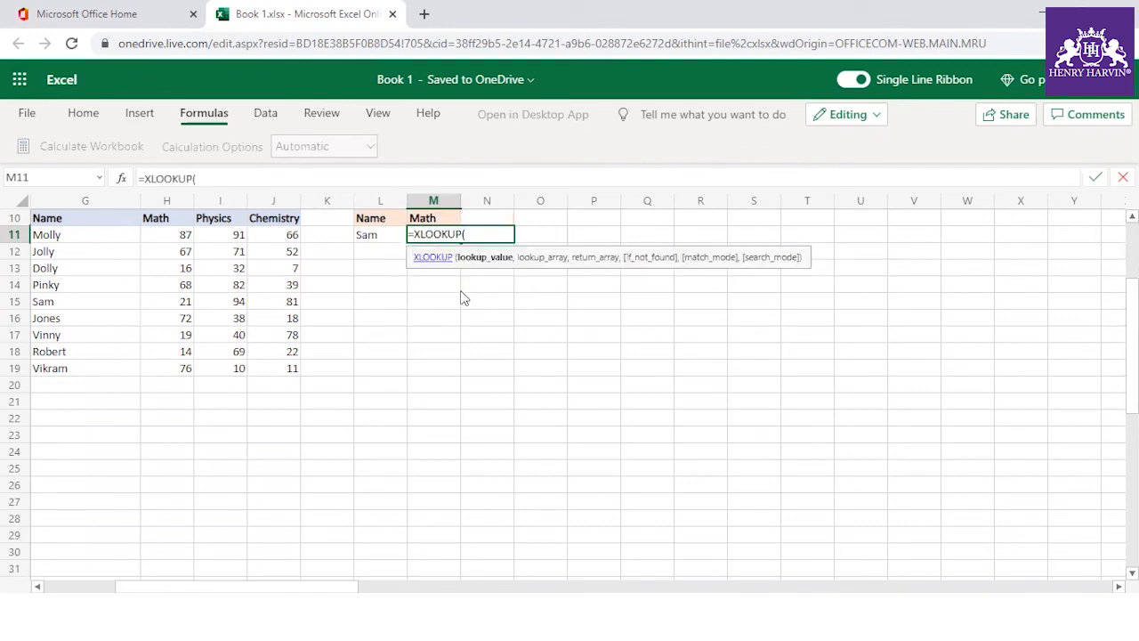
left_click(424, 220)
type(",")
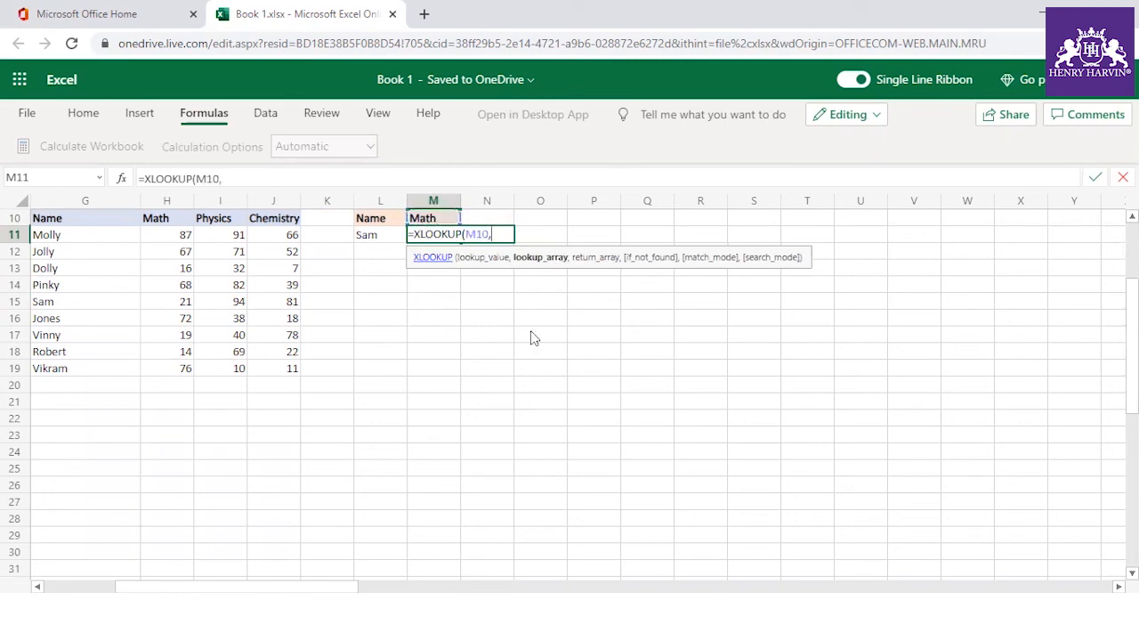
left_click_drag(153, 220, 272, 223)
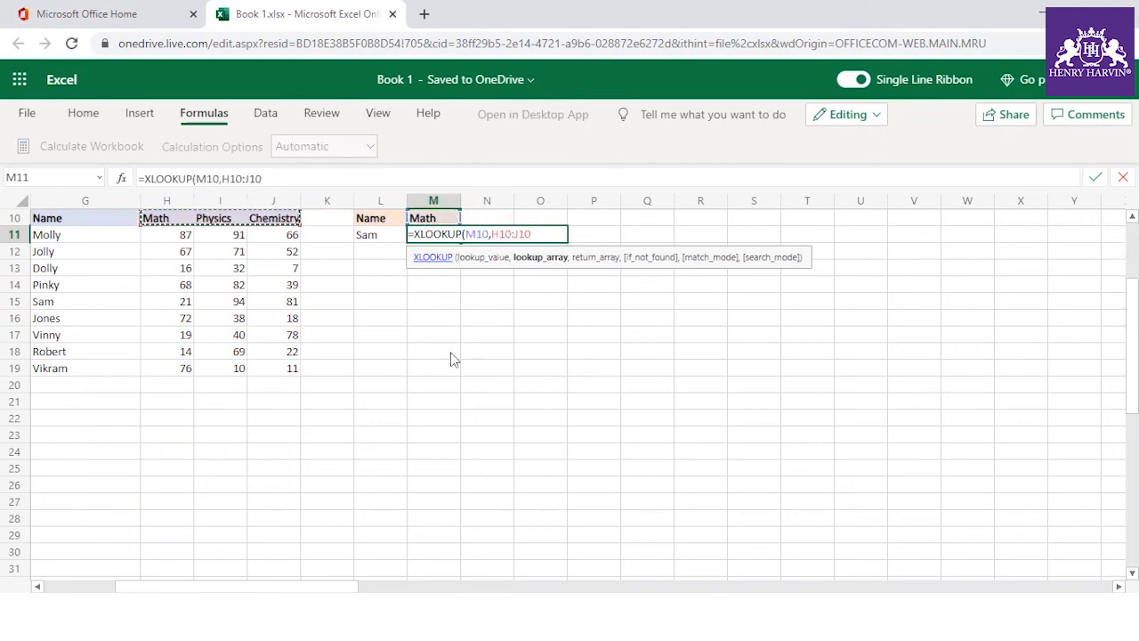
type(",")
- Nest a second XLOOKUP as the return array in M11, looking up L11 in G11:G19 and returning H11:J19
type("xlook")
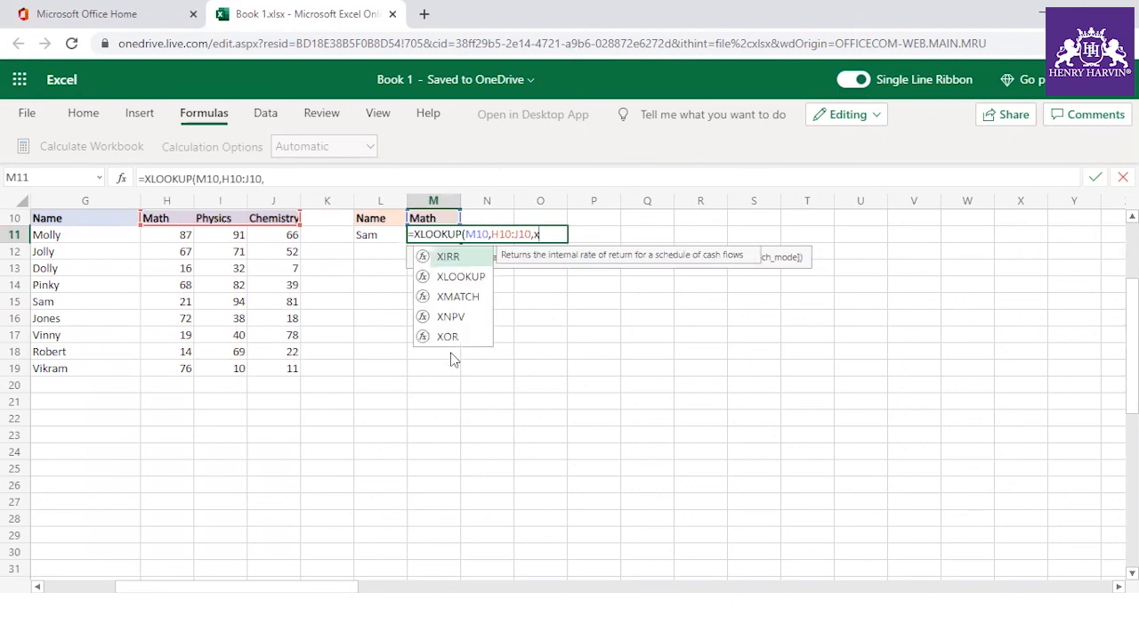
key("Tab")
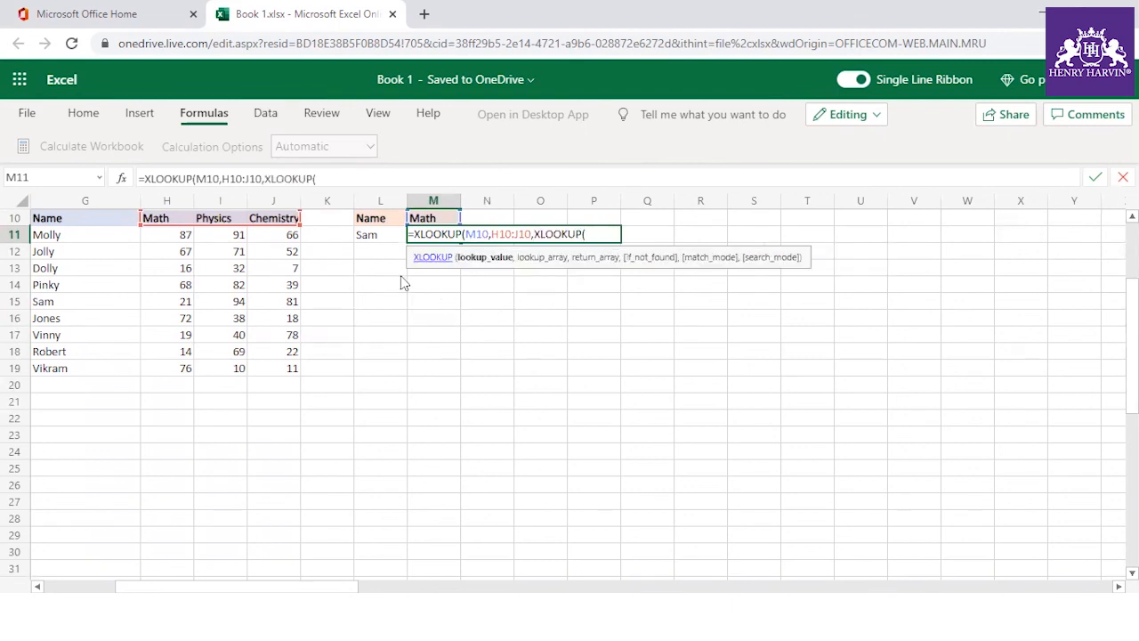
left_click(381, 237)
type(",")
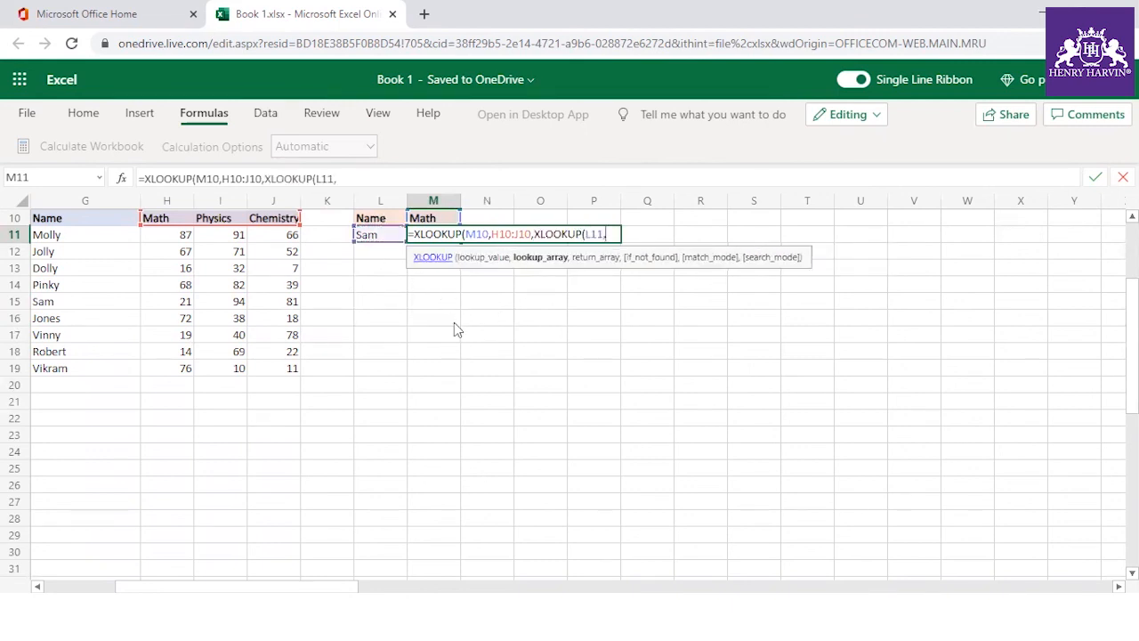
left_click_drag(78, 237, 71, 368)
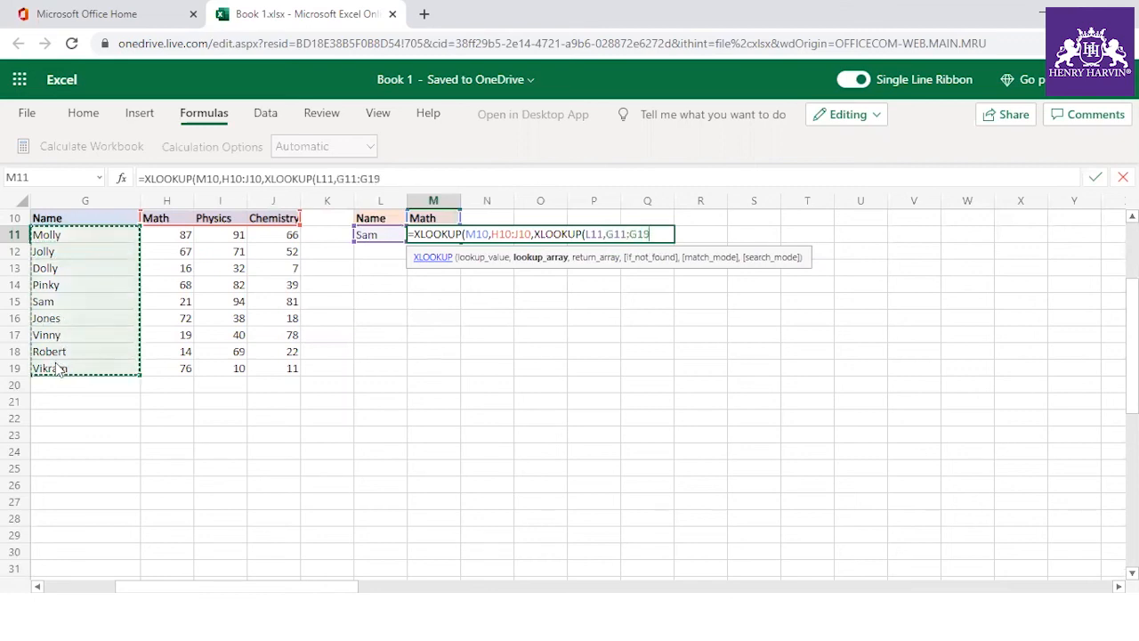
type(",")
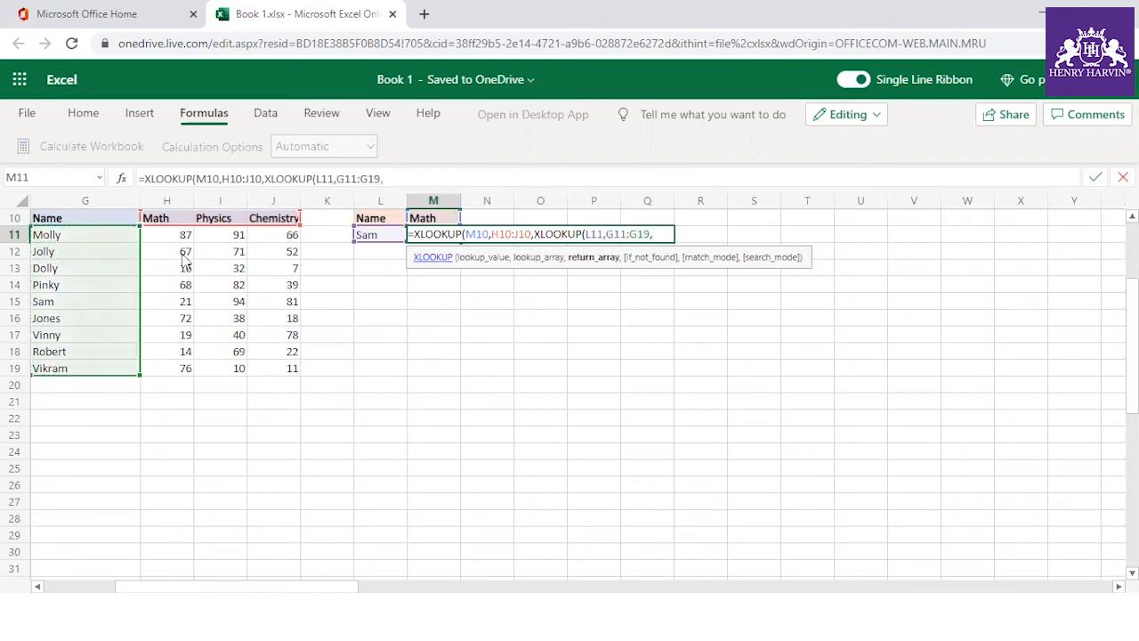
left_click_drag(171, 237, 265, 350)
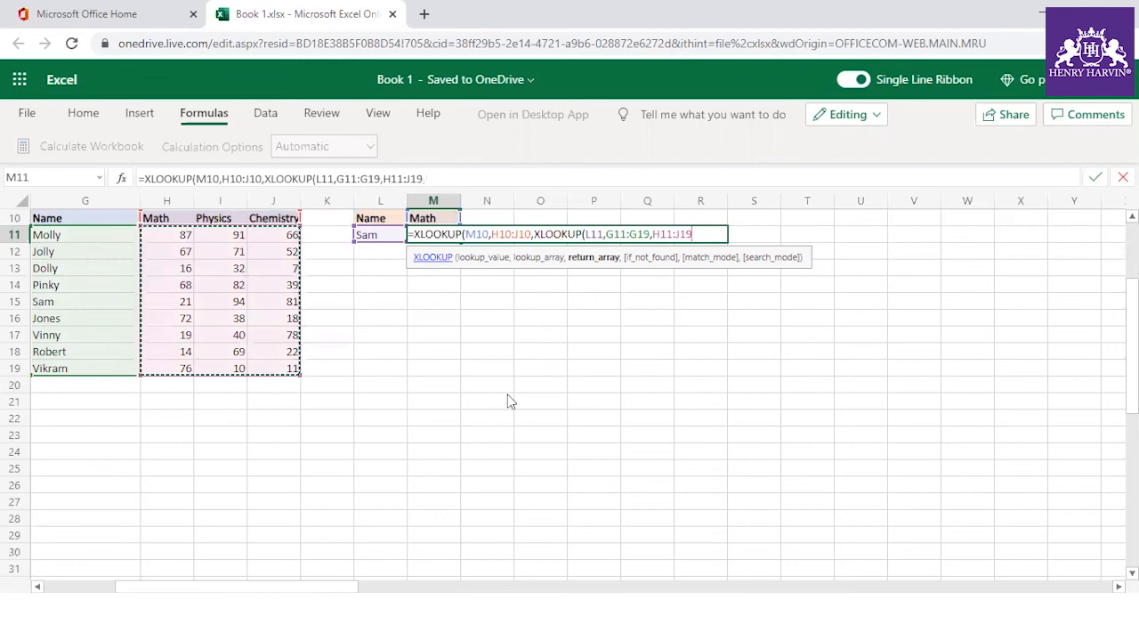
type("))")
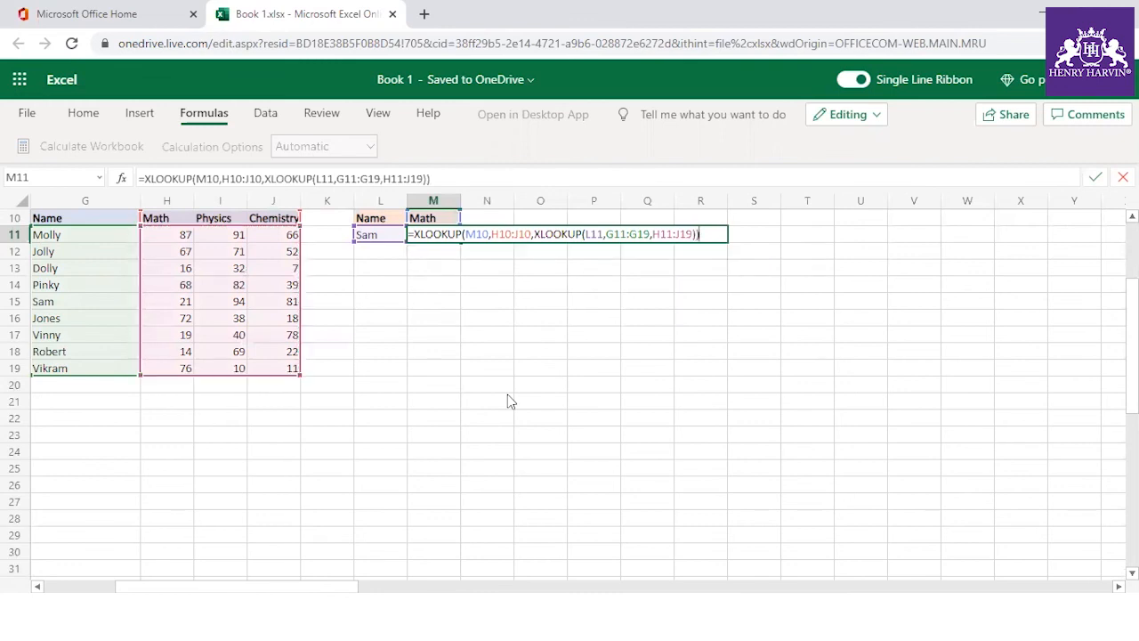
key("Return")
- Compare the lookup result in M11 with the Math score in row 15 for the student named in L11
left_click(387, 241)
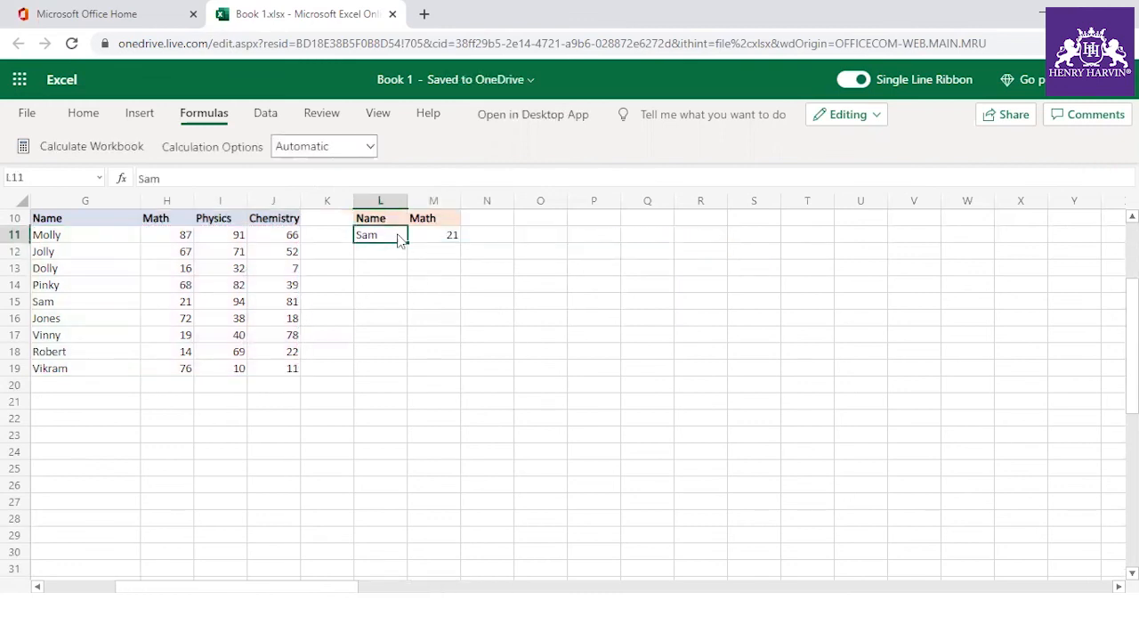
left_click(414, 238)
left_click(67, 307)
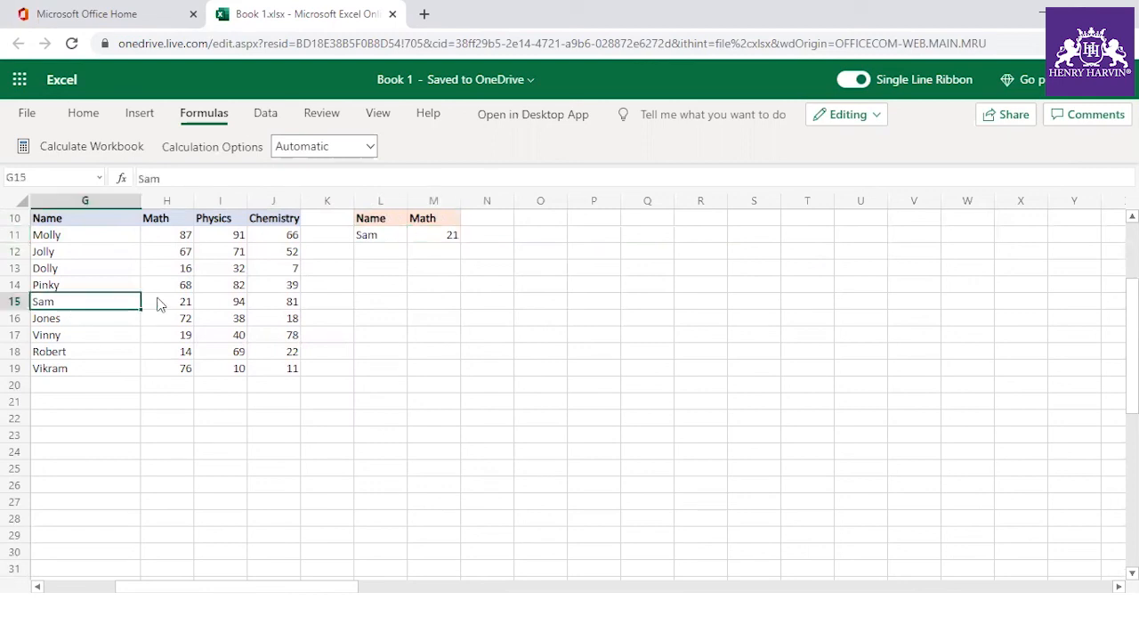
left_click(159, 305)
- Set the subject heading in M10 to Physics
left_click(215, 224)
left_click(414, 221)
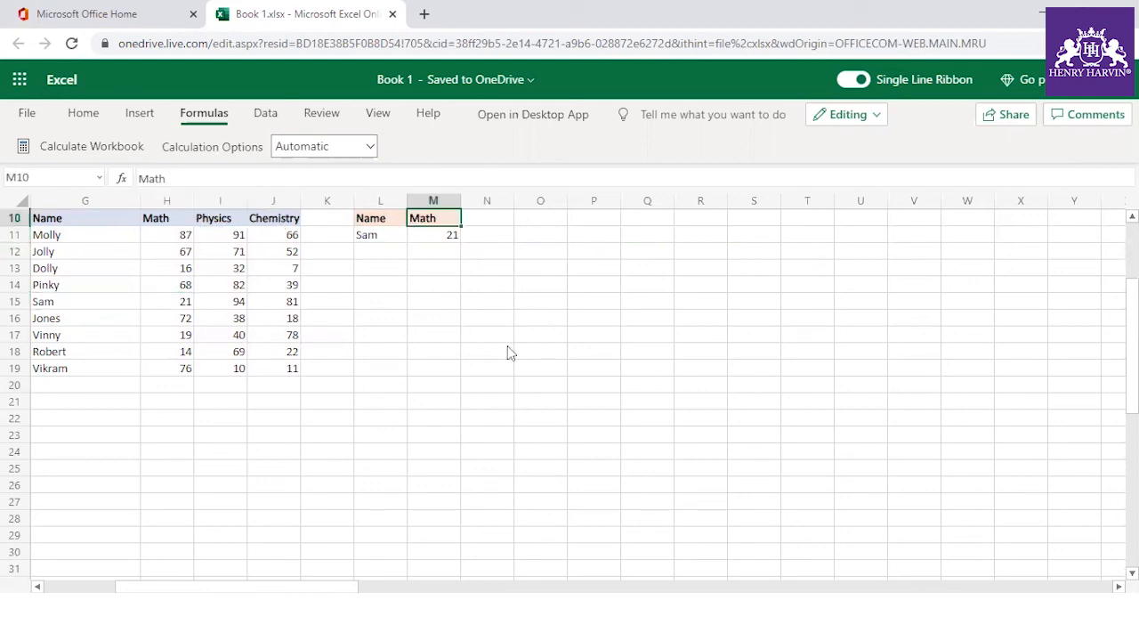
type("Physics")
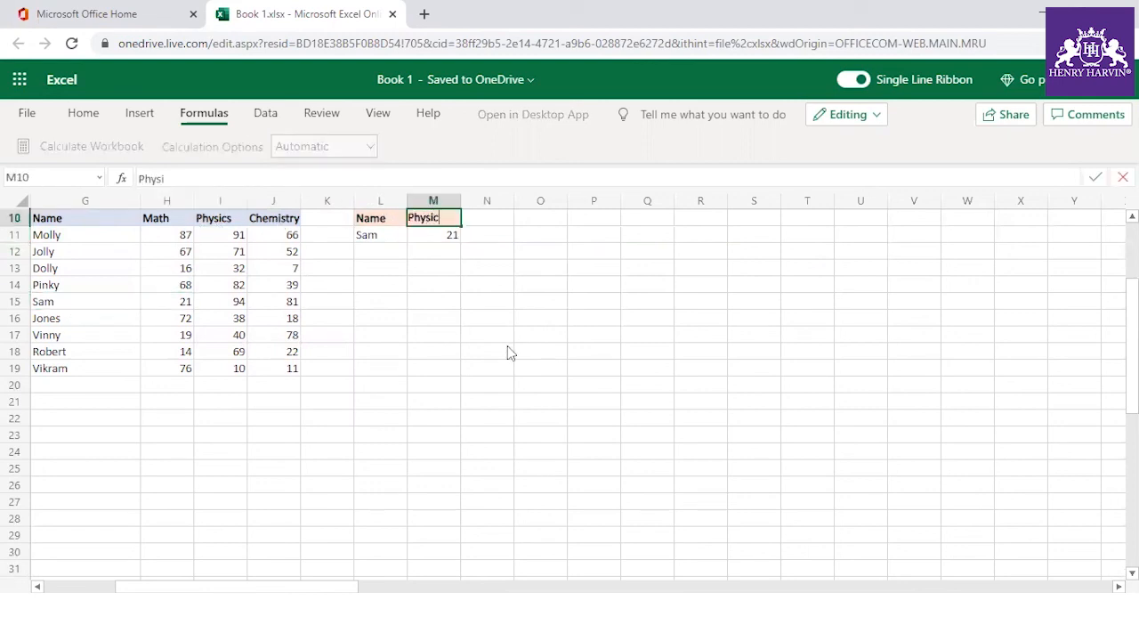
key("Return")
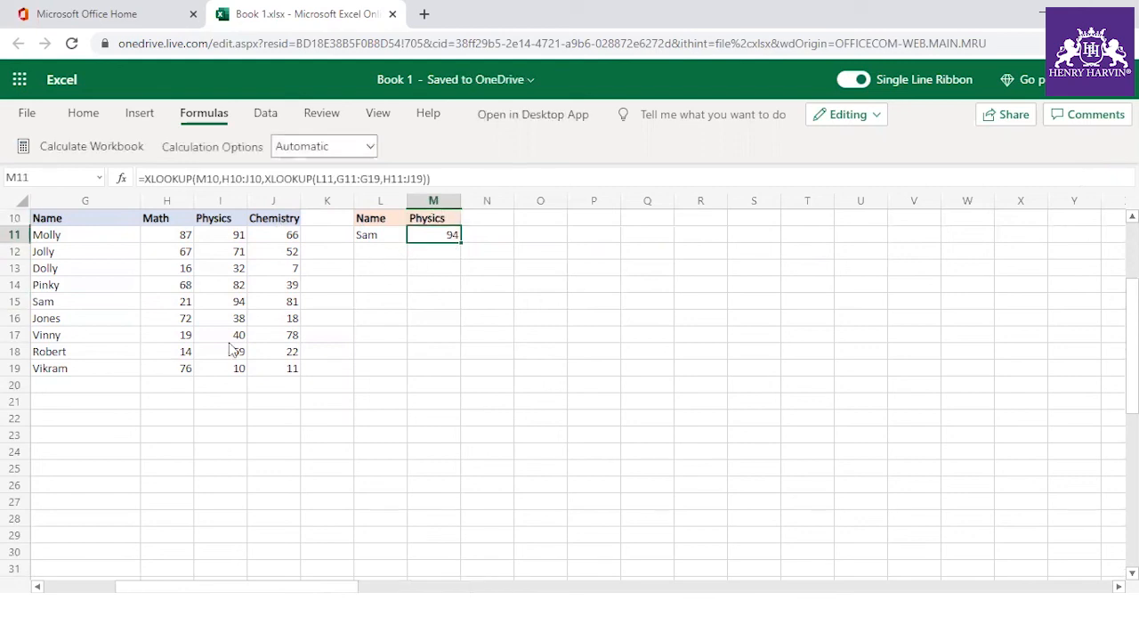
- Compare the lookup result in M11 with the Physics score in row 15 for the student named in L11
left_click(218, 301)
left_click(436, 236)
left_click(372, 238)
left_click(424, 239)
left_click_drag(42, 304, 264, 305)
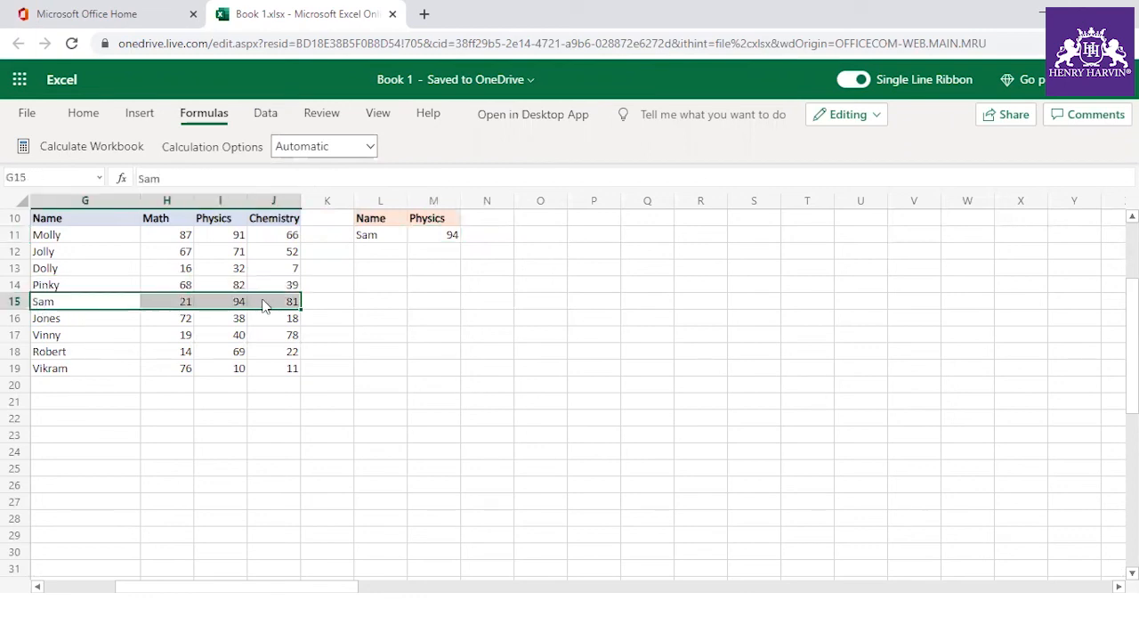
- Replace the student name in G19 with the same name as in L11 to create a duplicate entry
left_click(86, 372)
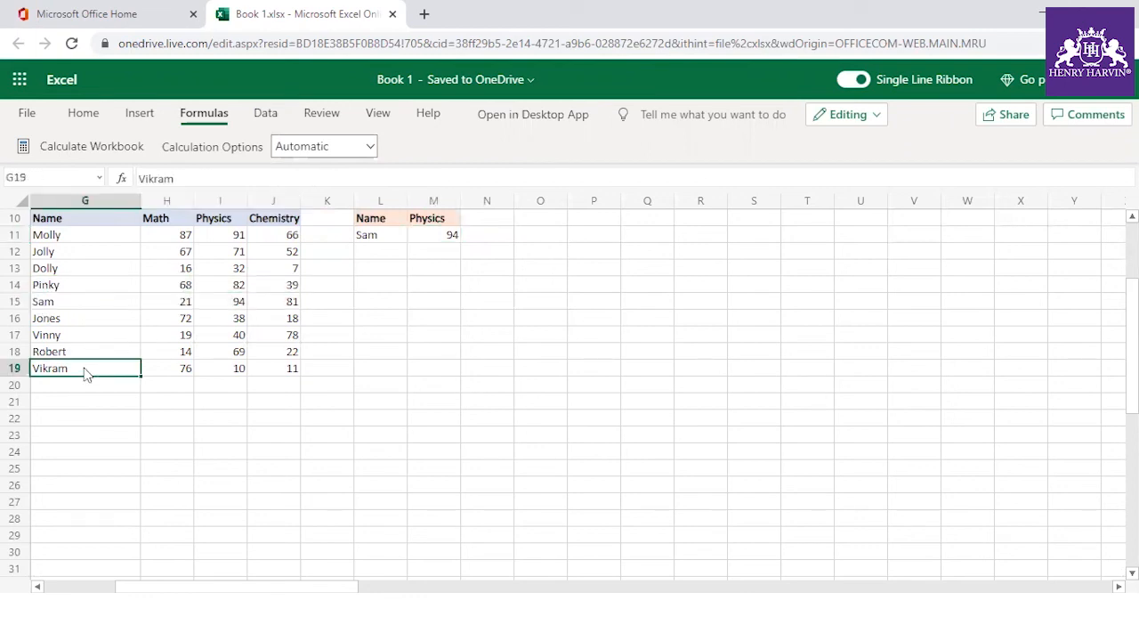
type("Sam")
left_click(107, 420)
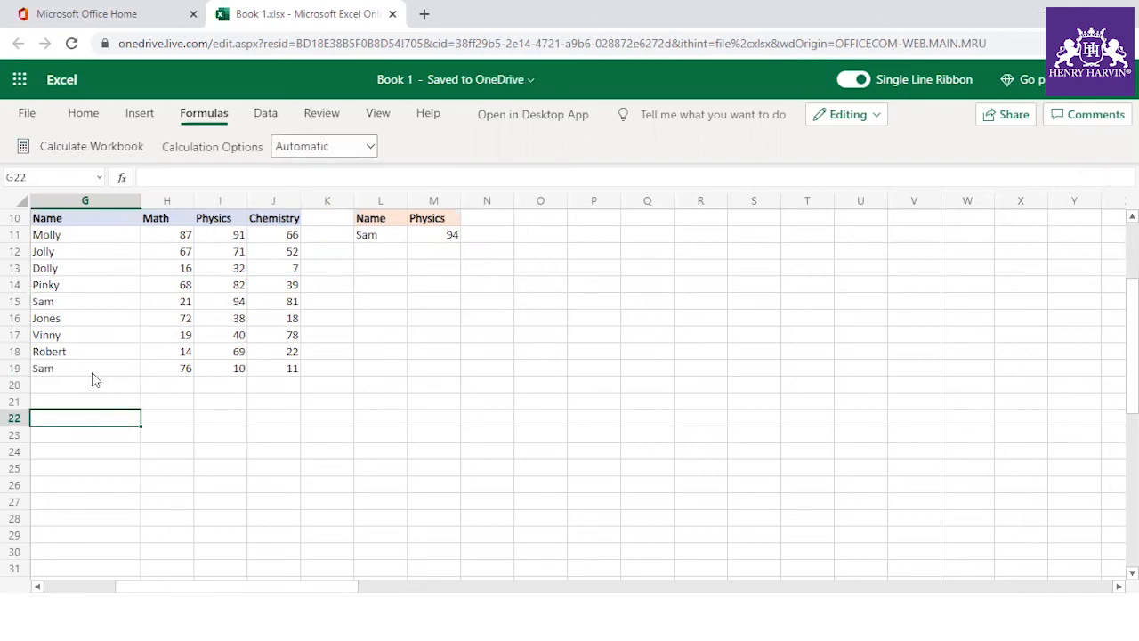
- Append the arguments 1 and -1 after H11:J19 in the nested XLOOKUP in M11
left_click(447, 236)
left_click(425, 179)
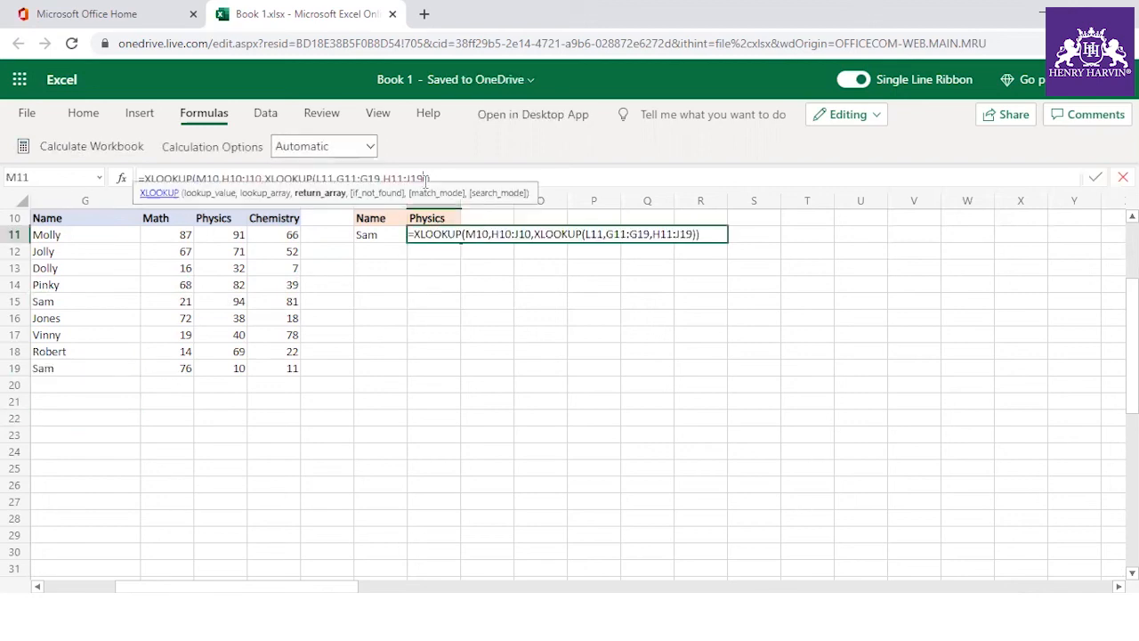
type(",")
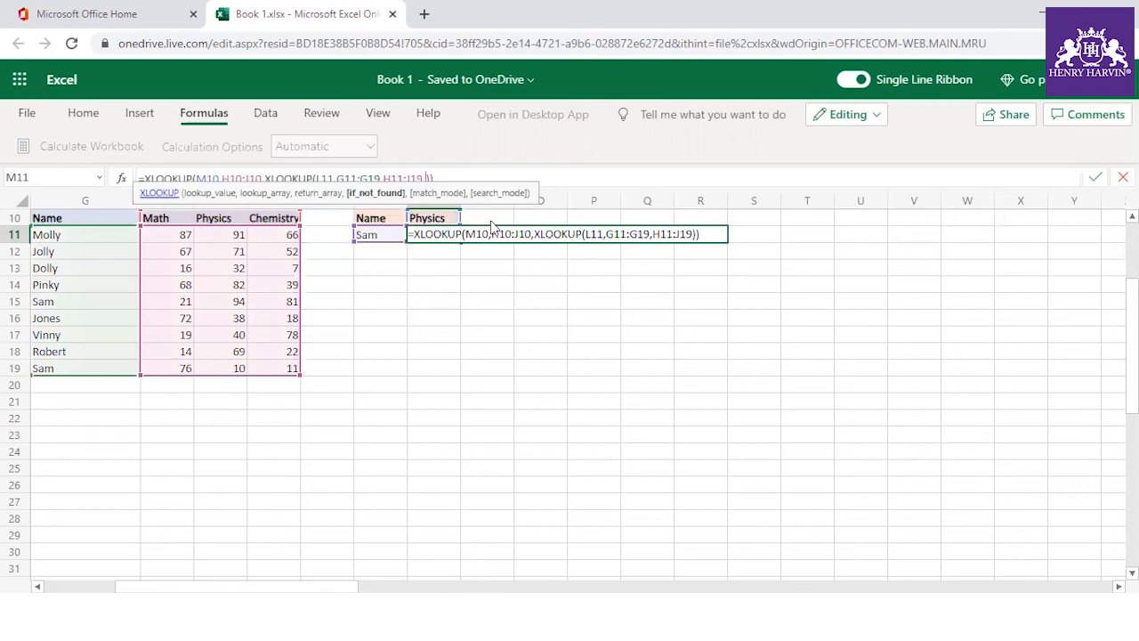
type("1,")
type("))")
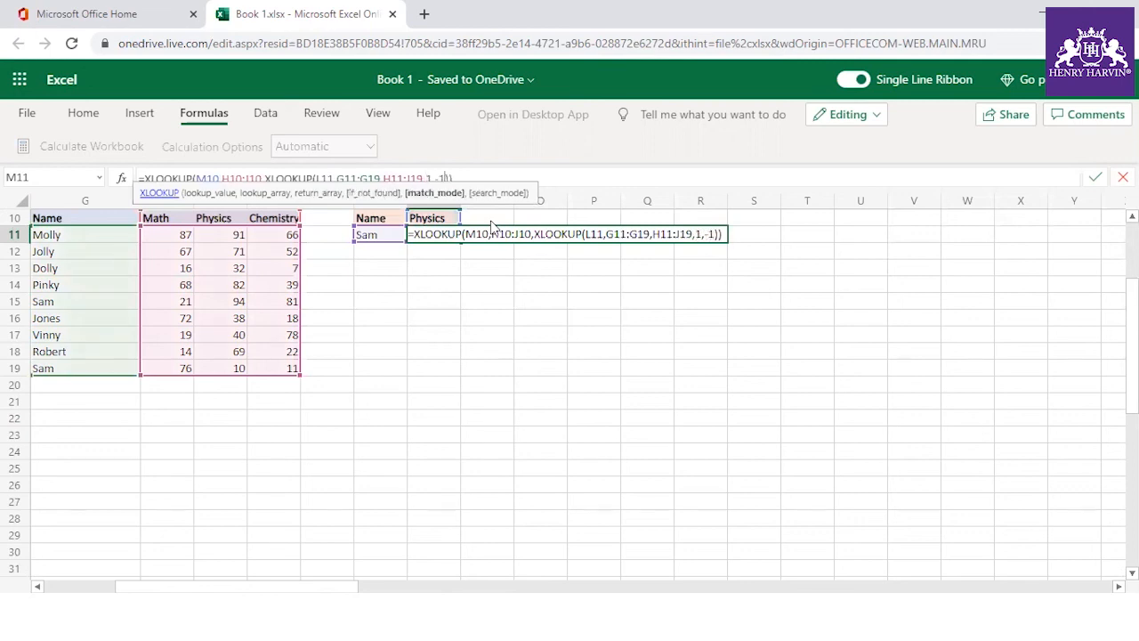
key("Return")
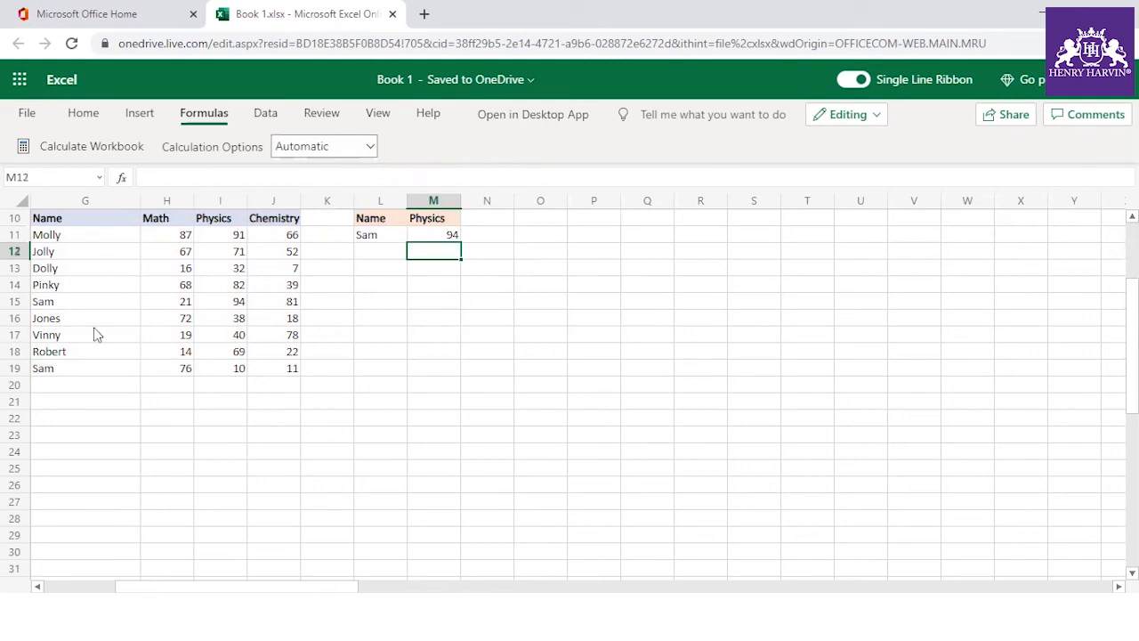
- Check the M11 result and formula against the duplicate name in G19 and the Physics score in I15
left_click(73, 370)
left_click(236, 304)
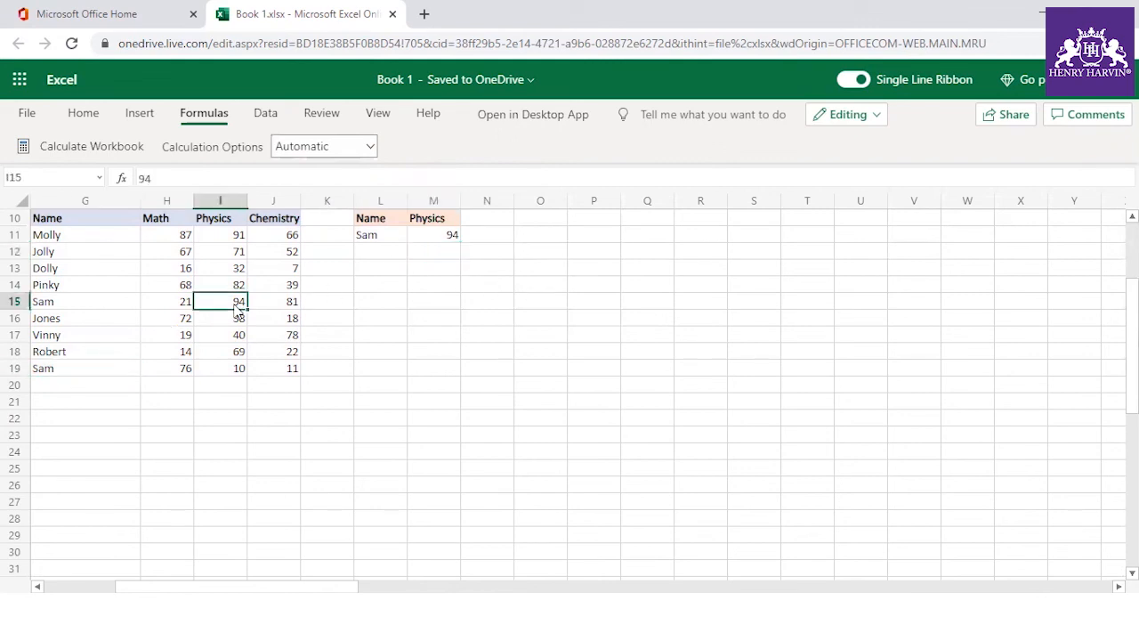
left_click(424, 235)
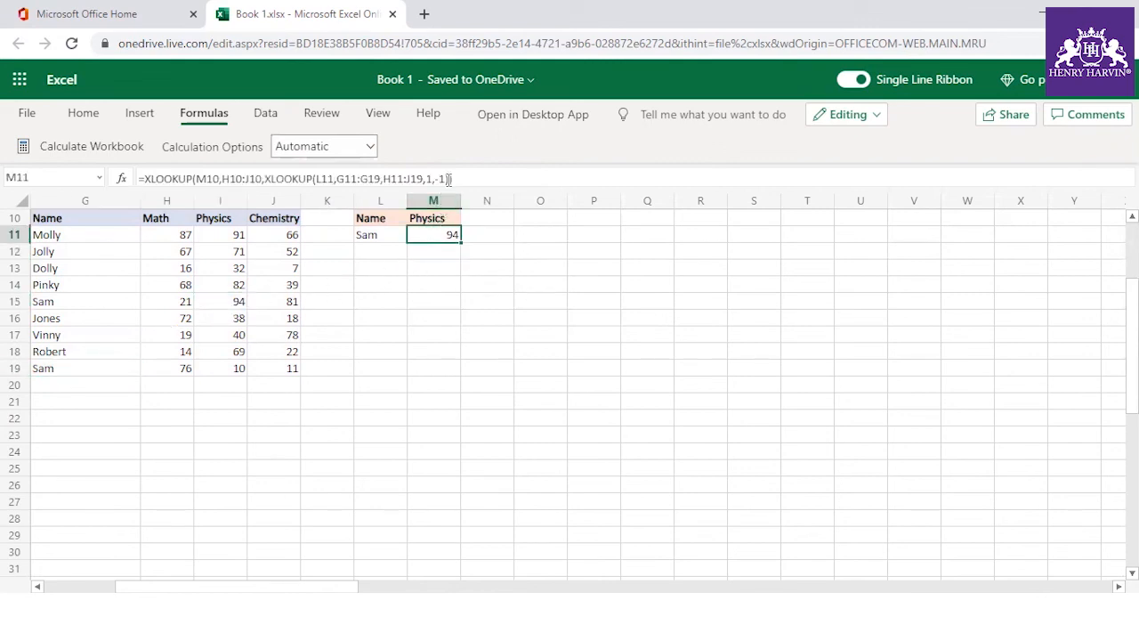
- Replace the nested XLOOKUP's optional arguments in M11 with "Not Found" for no match, match mode 1 and search mode -1
left_click(445, 178)
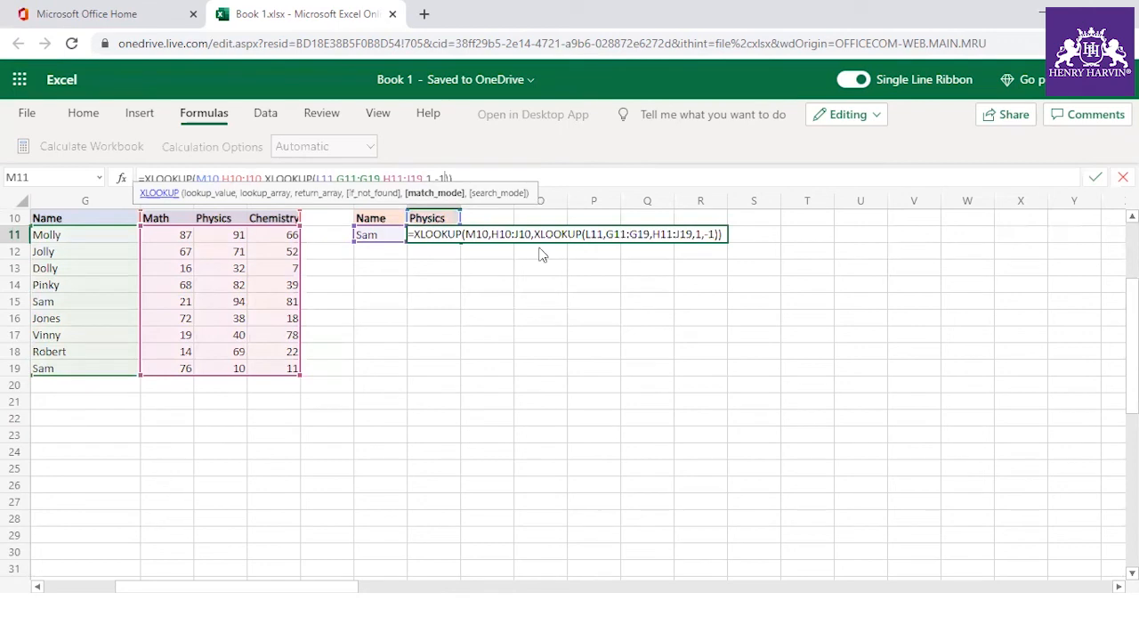
left_click_drag(491, 190, 513, 294)
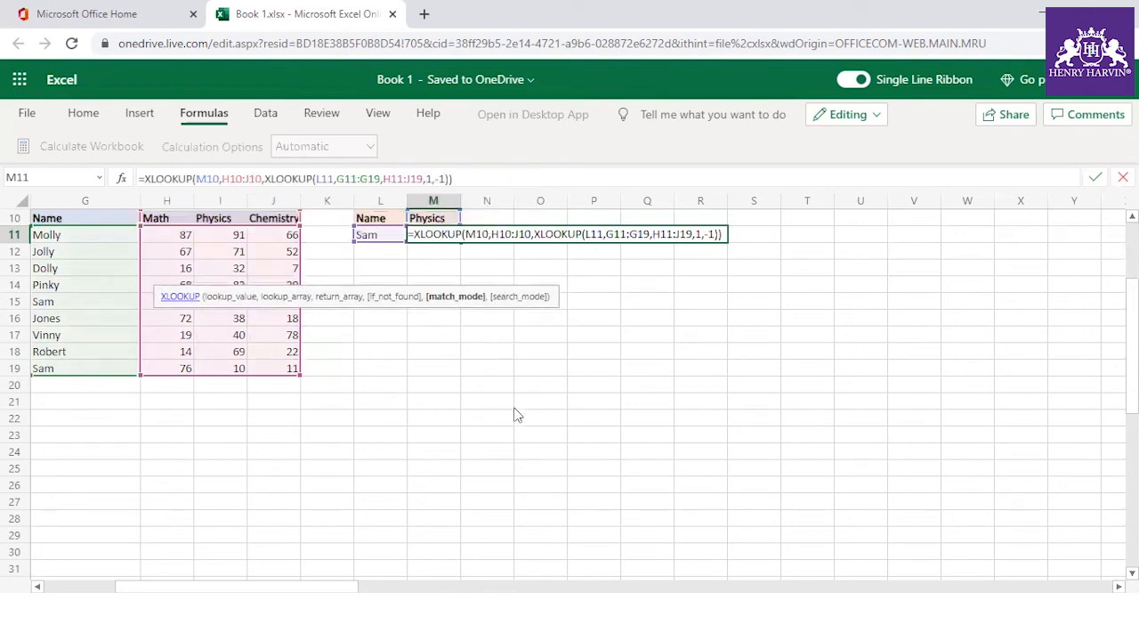
key("BackSpace")
key("BackSpace")
key("BackSpace")
key("BackSpace")
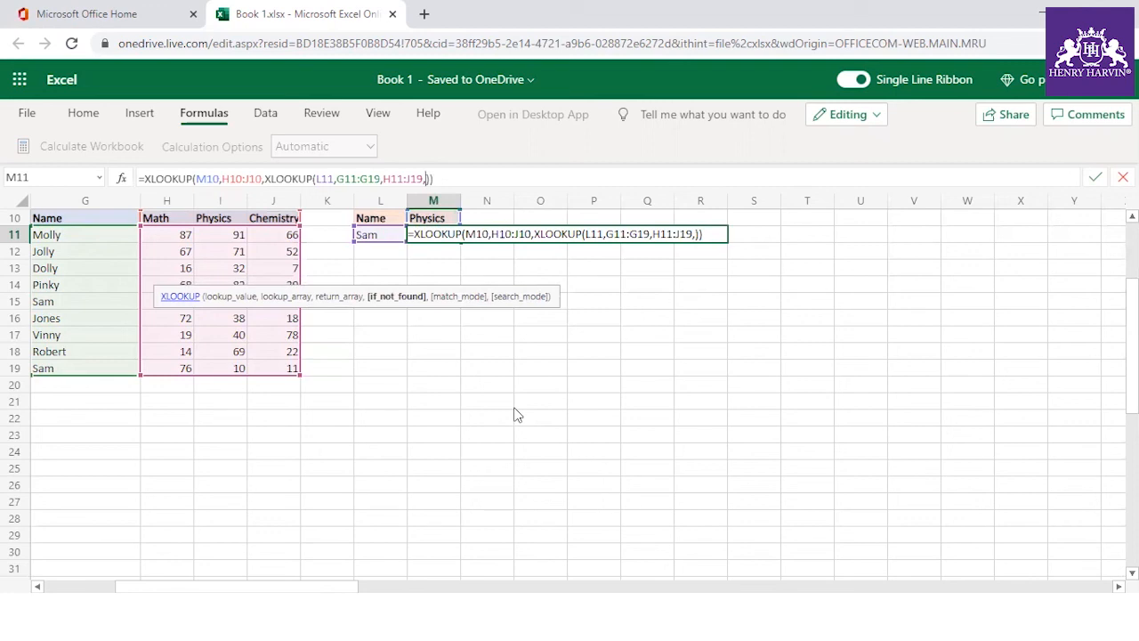
type("\"No\"")
type("t Found")
type(",")
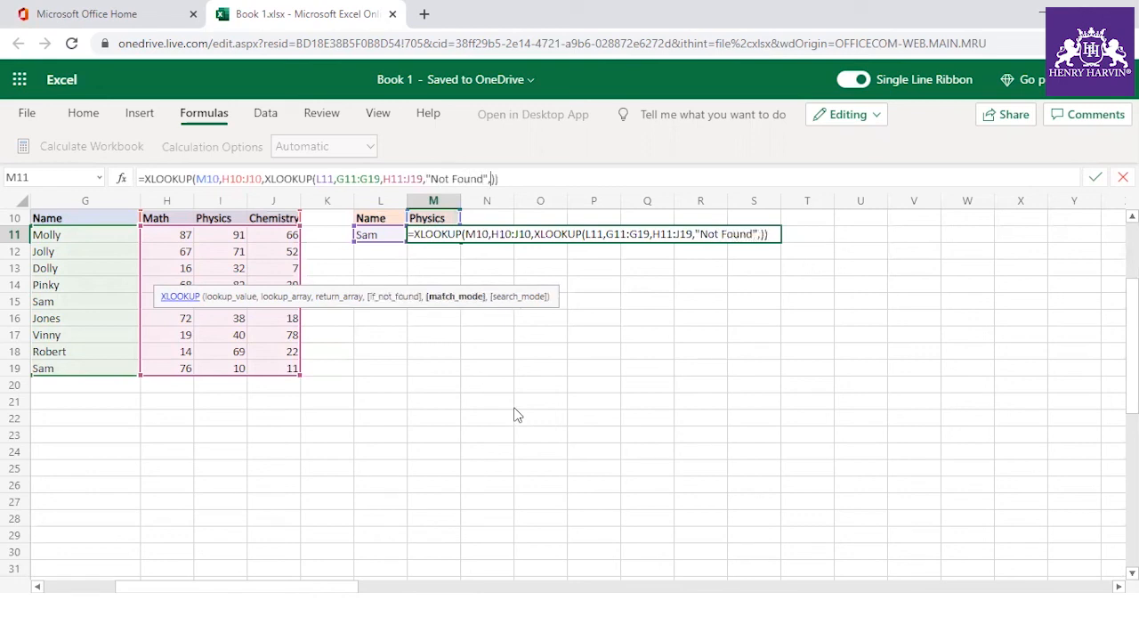
type("1,-1")
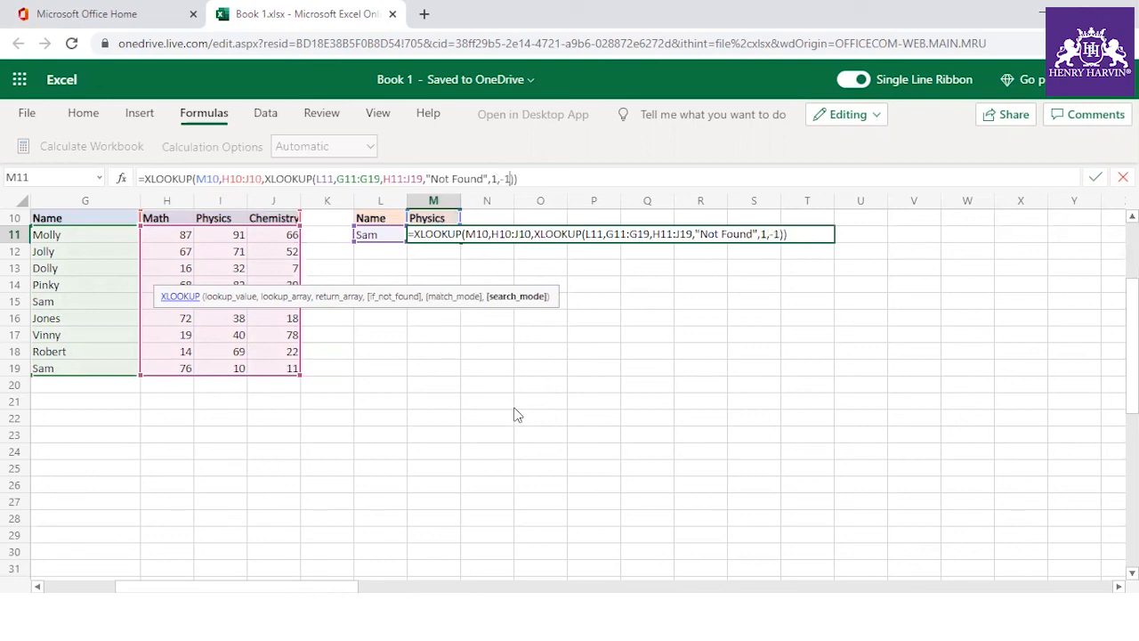
key("Return")
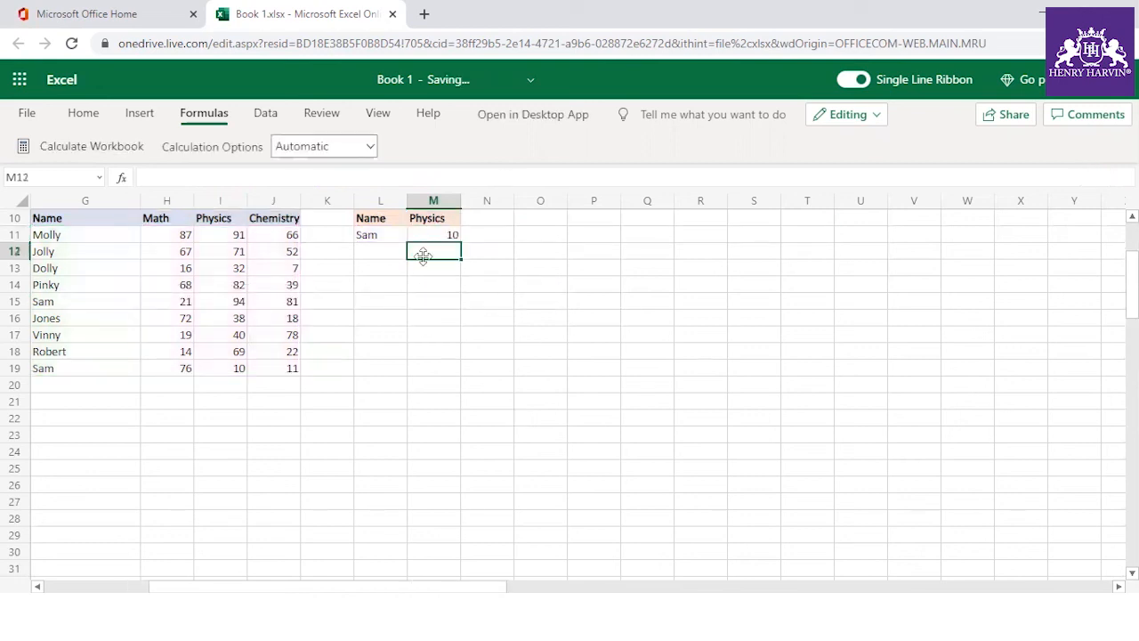
- Compare the lookup result in M11 with the Physics score in row 19 for the duplicate name
left_click(397, 240)
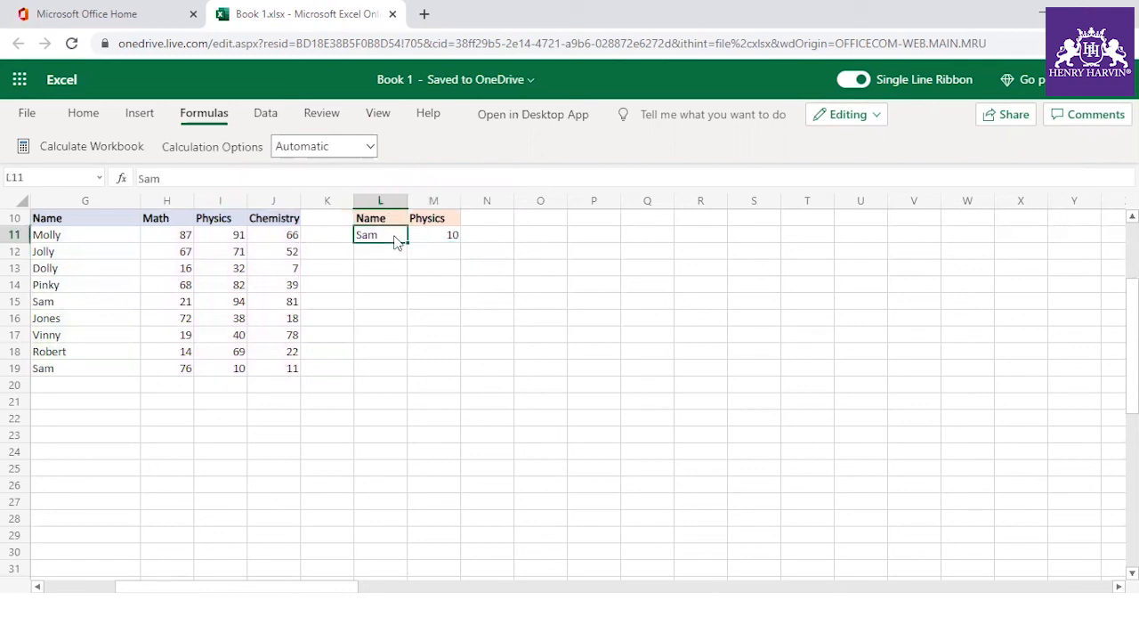
left_click(432, 229)
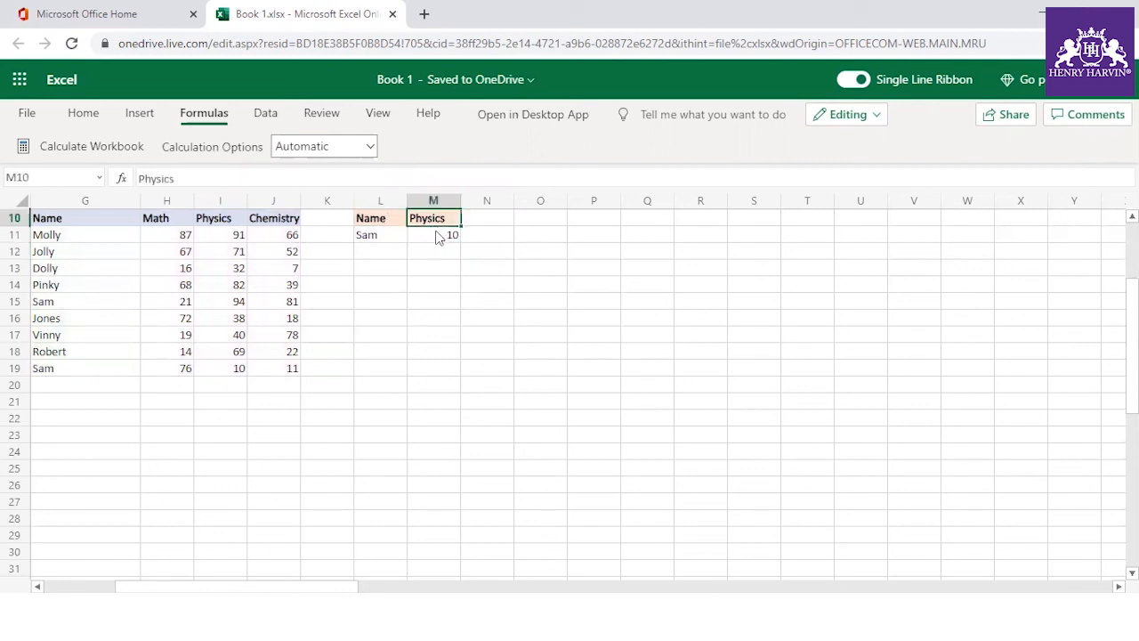
left_click(440, 240)
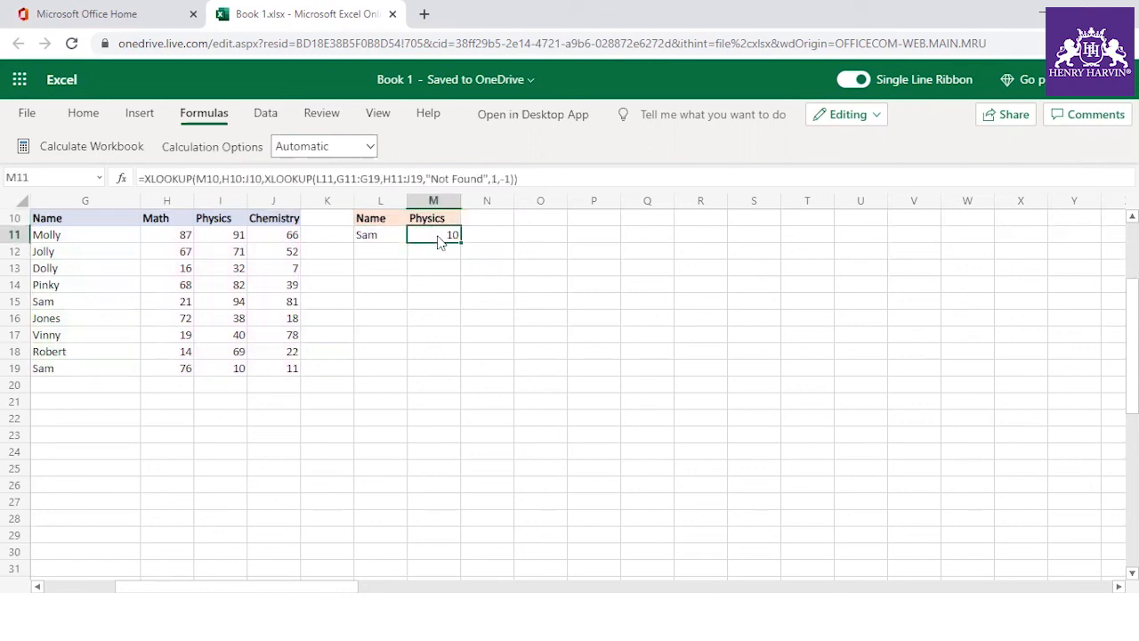
left_click(80, 371)
left_click(230, 372)
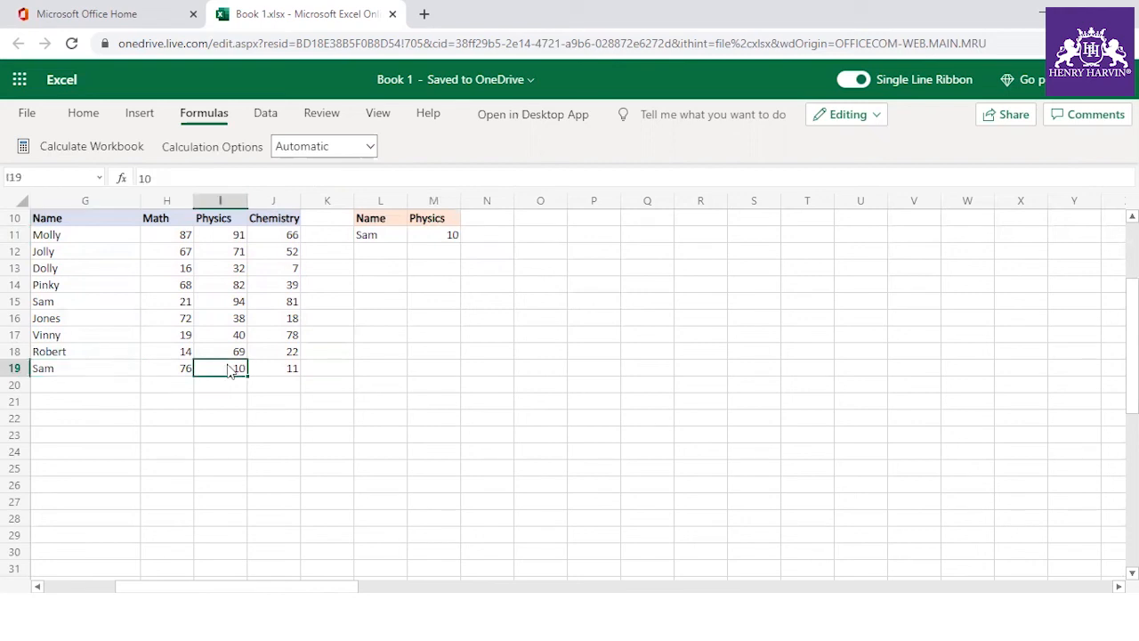
- Set the subject heading in M10 to Chemistry and check the result against the score in J19
left_click(436, 233)
left_click(435, 221)
type("Chemistry")
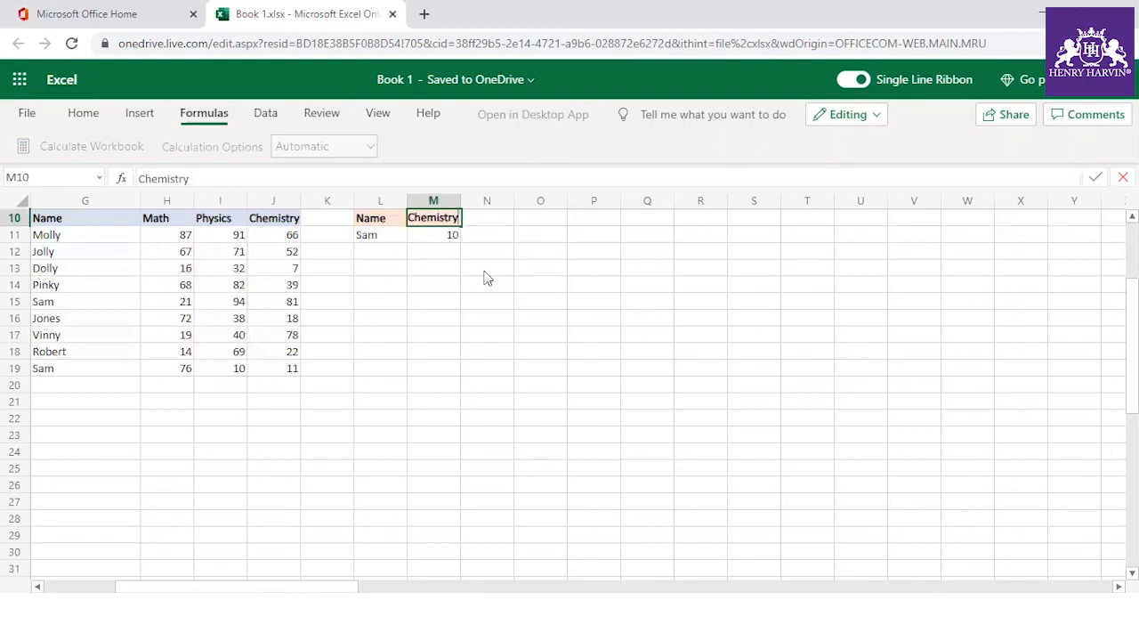
key("Return")
left_click(287, 369)
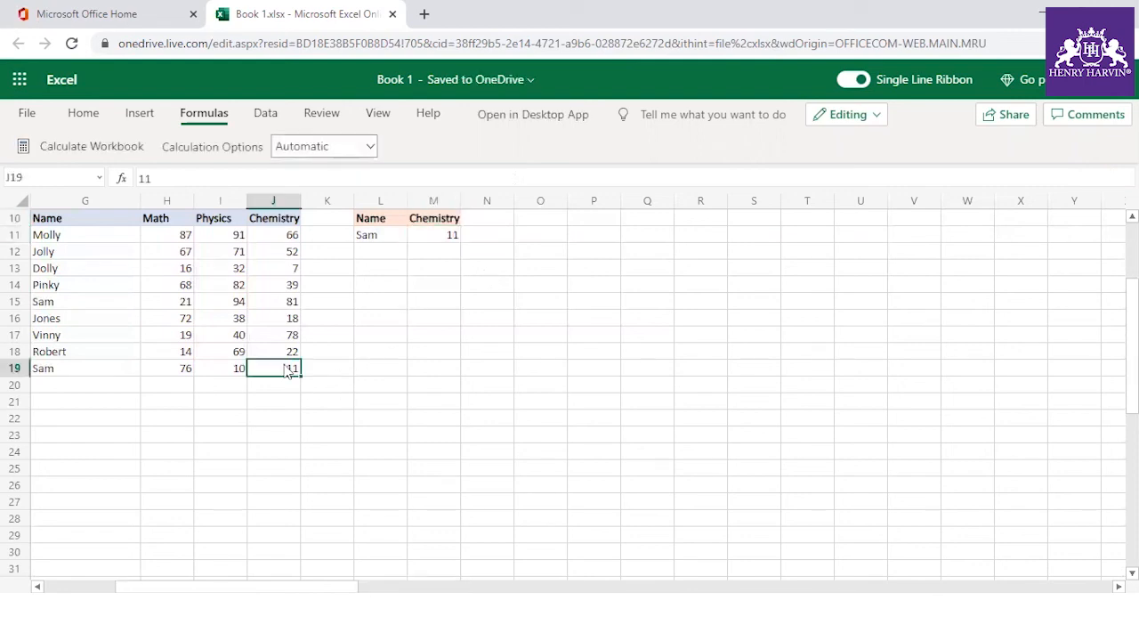
- Set the subject heading in M10 to Math and check the result against the score in H19
left_click(425, 221)
type("Math")
key("Return")
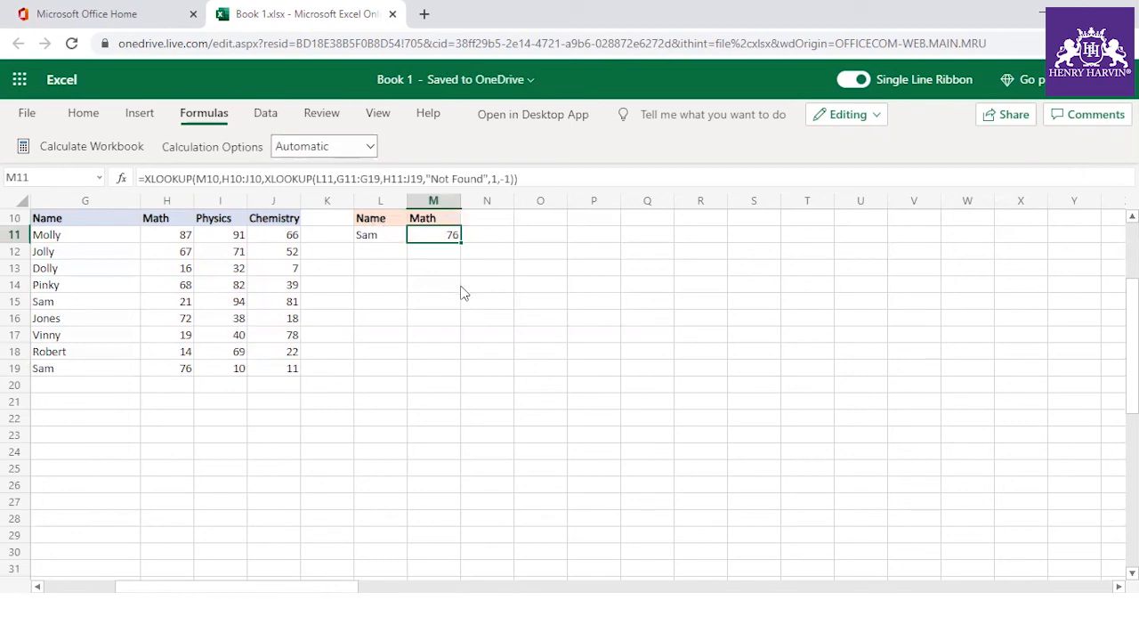
left_click(181, 372)
left_click(481, 286)
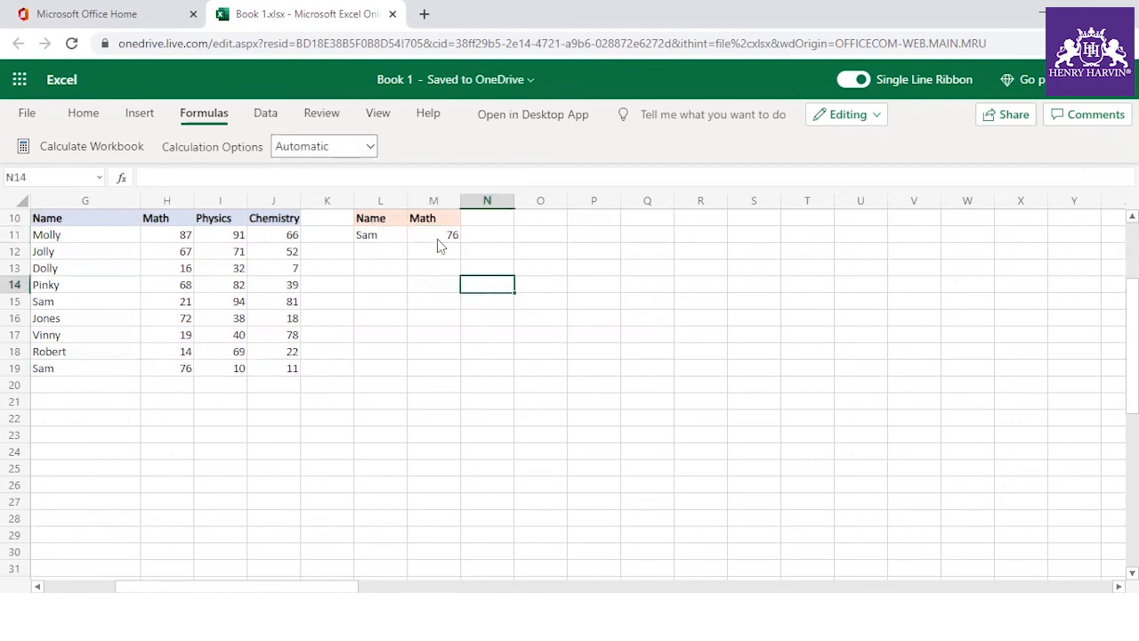
- Review the nested XLOOKUP formula in M11 and its name lookup range G11:G19
left_click(436, 238)
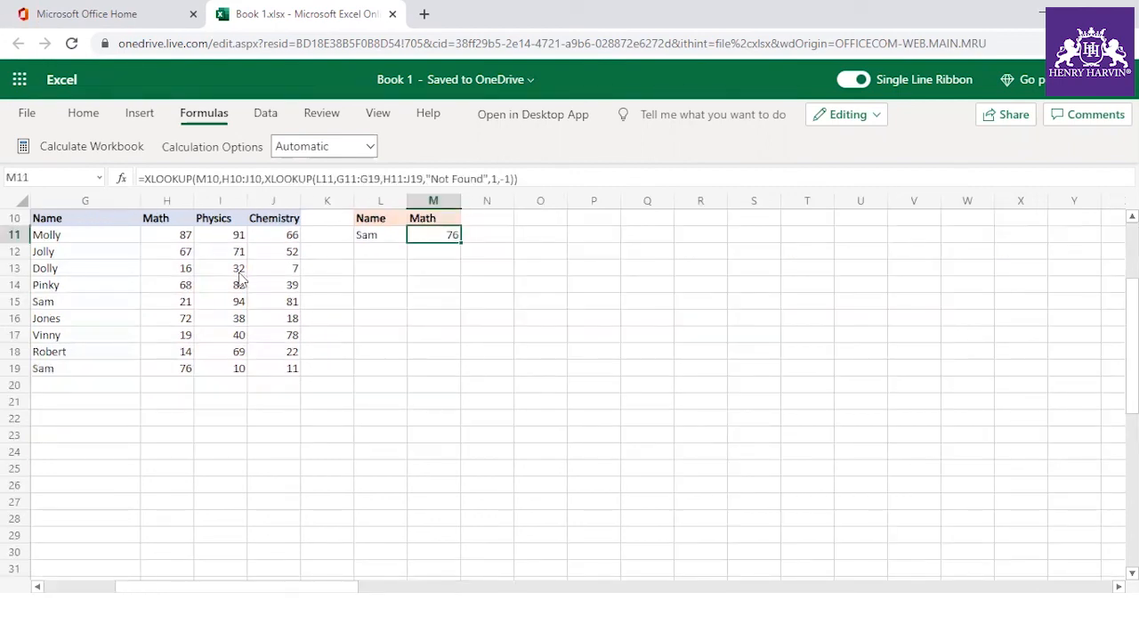
left_click(51, 238)
left_click_drag(51, 242, 58, 380)
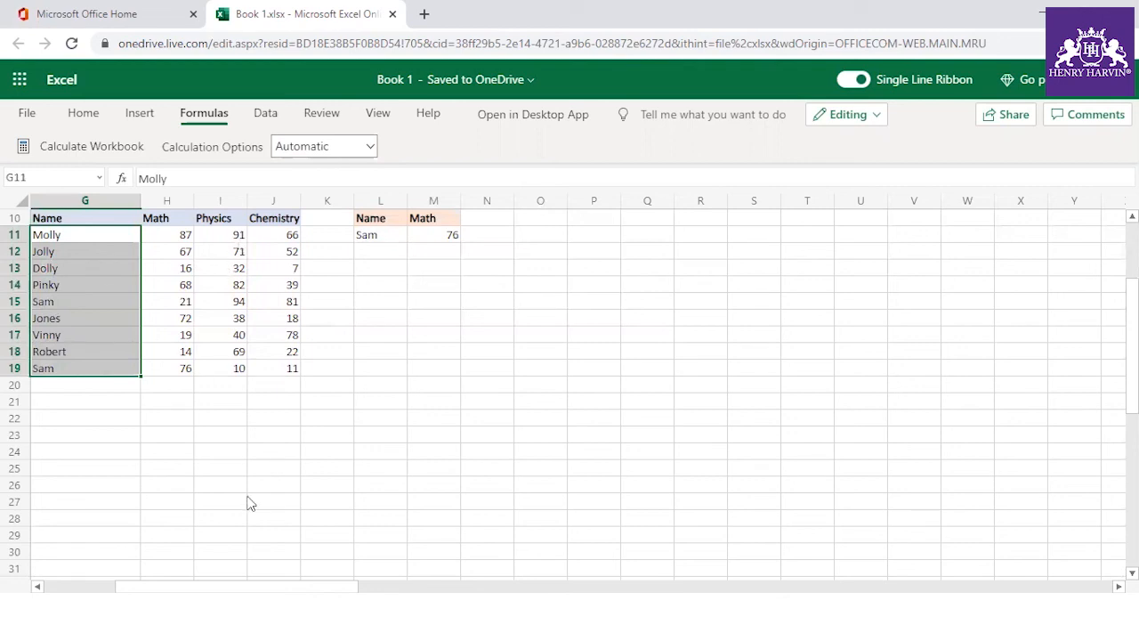